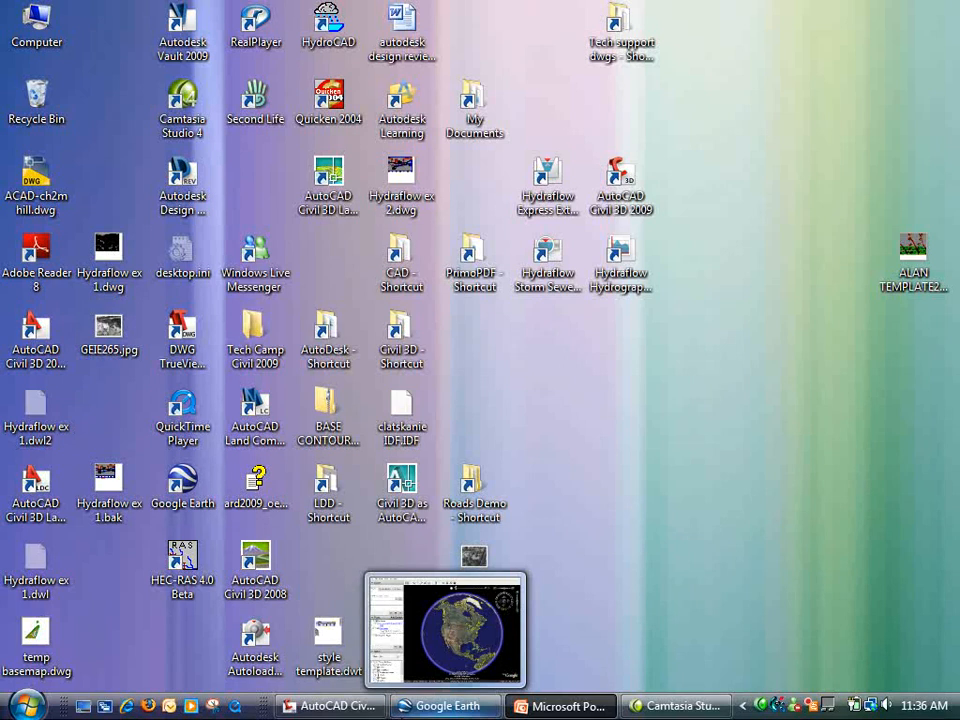
- Switch to Google Earth and fly to "hwy 30 clatskanie Oregon"
left_click(402, 710)
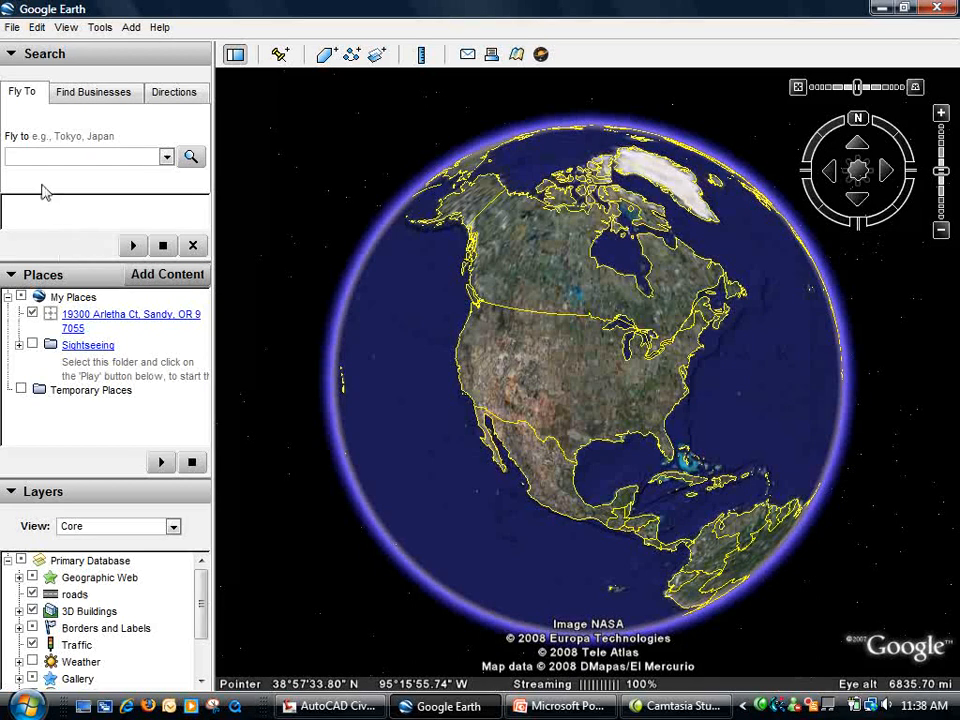
type("hwy 30 clatskanie Oregon")
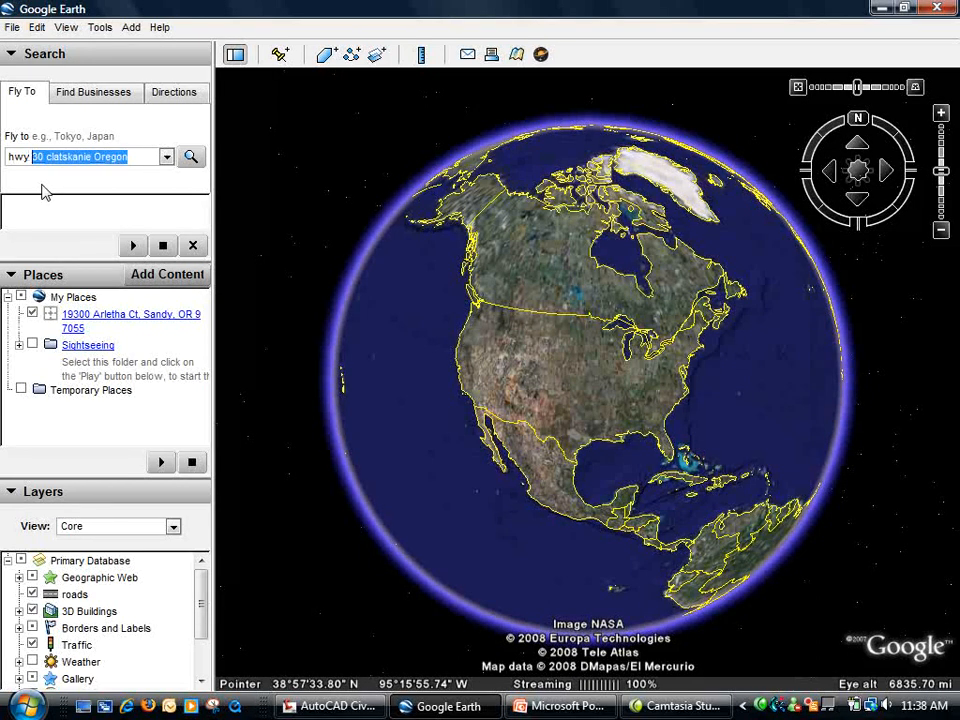
key("Return")
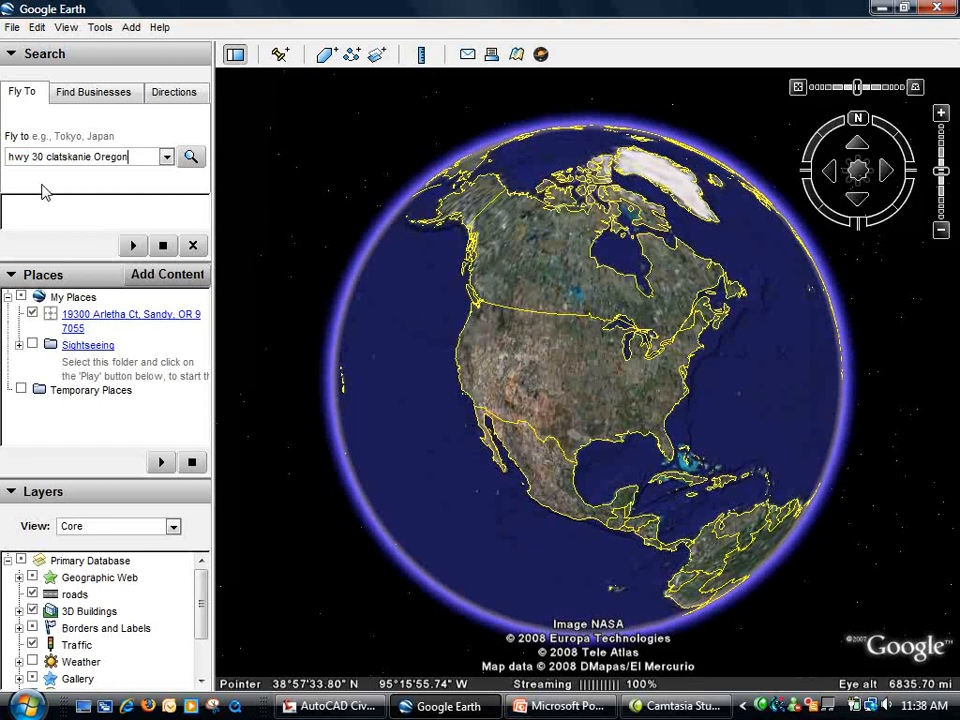
left_click(101, 244)
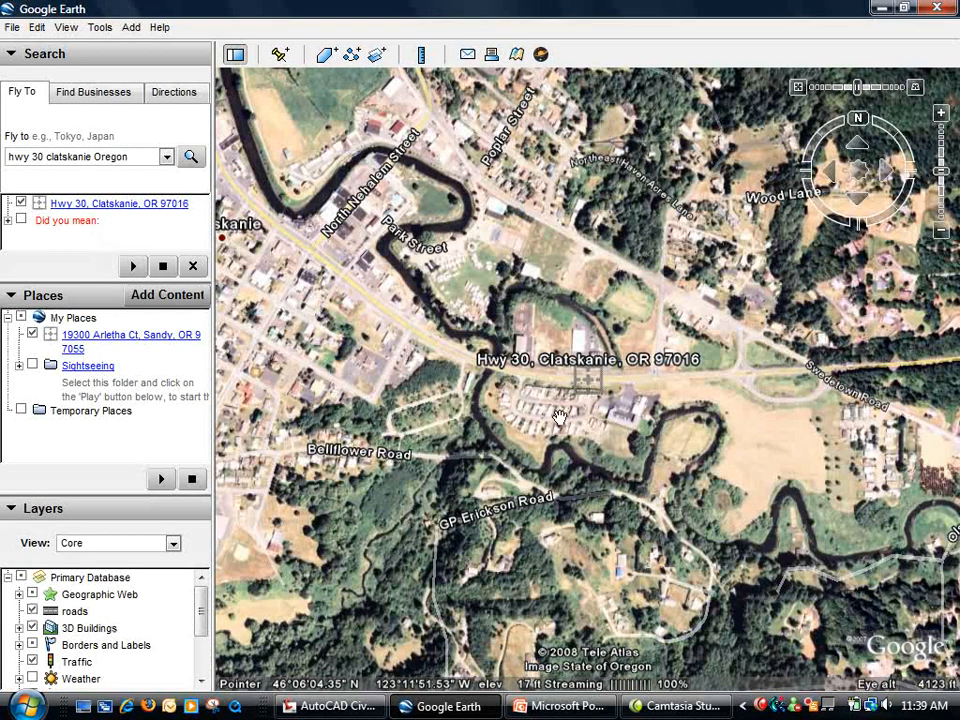
- Examine the project site on the satellite imagery around the junction of Olson Road and Swedetown Road, east of the found location
left_click_drag(663, 436, 565, 437)
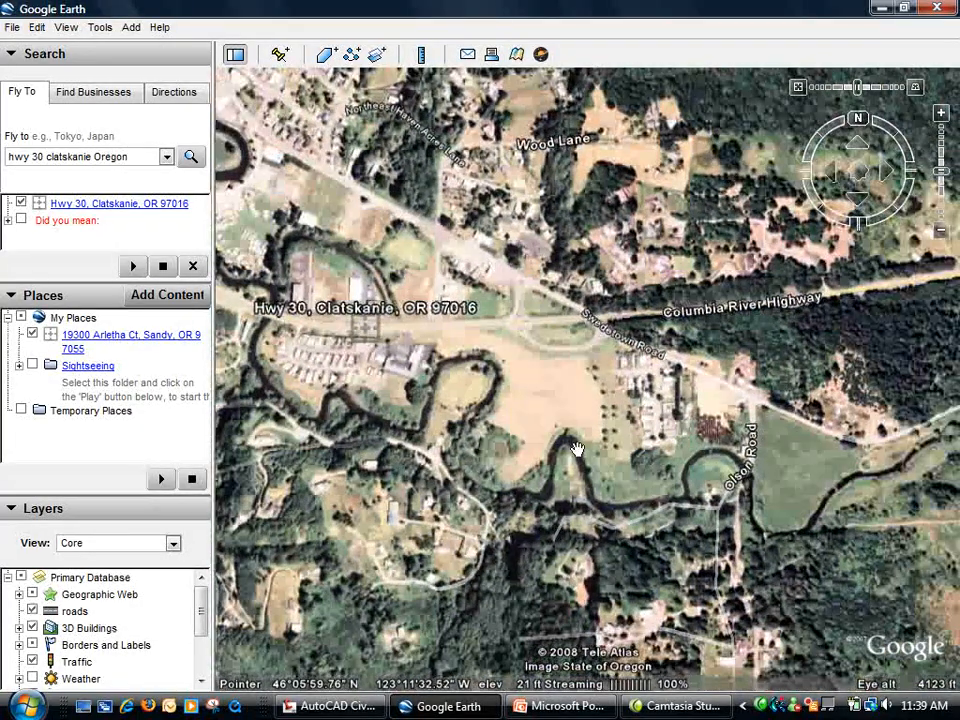
scroll(561, 438, "up", 3)
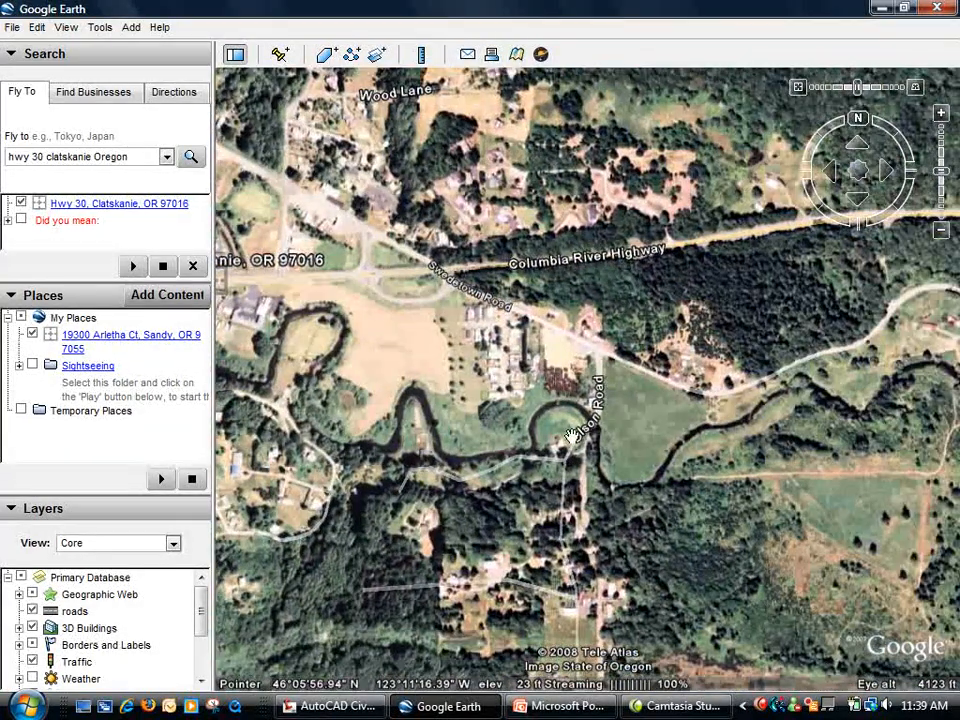
scroll(584, 434, "up", 1)
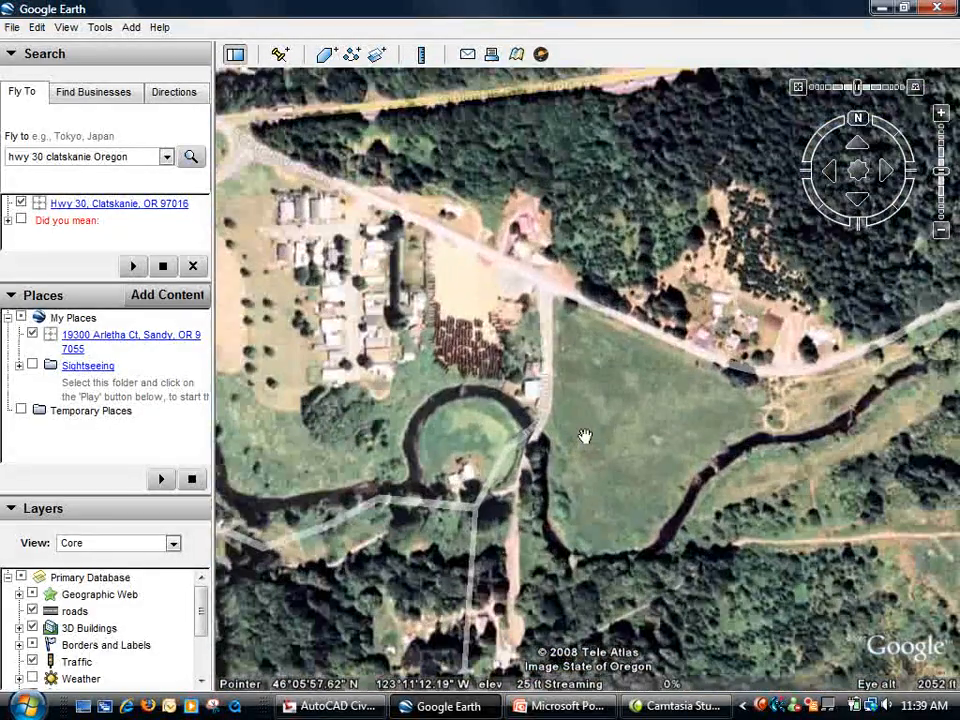
left_click_drag(584, 436, 510, 426)
scroll(510, 426, "up", 1)
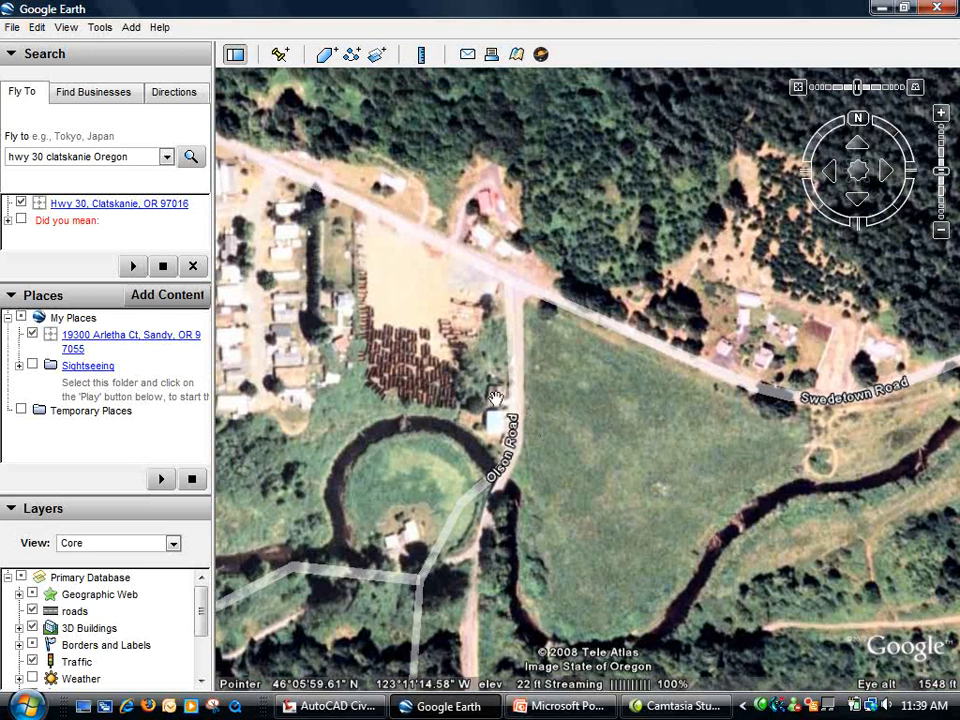
left_click_drag(544, 421, 570, 430)
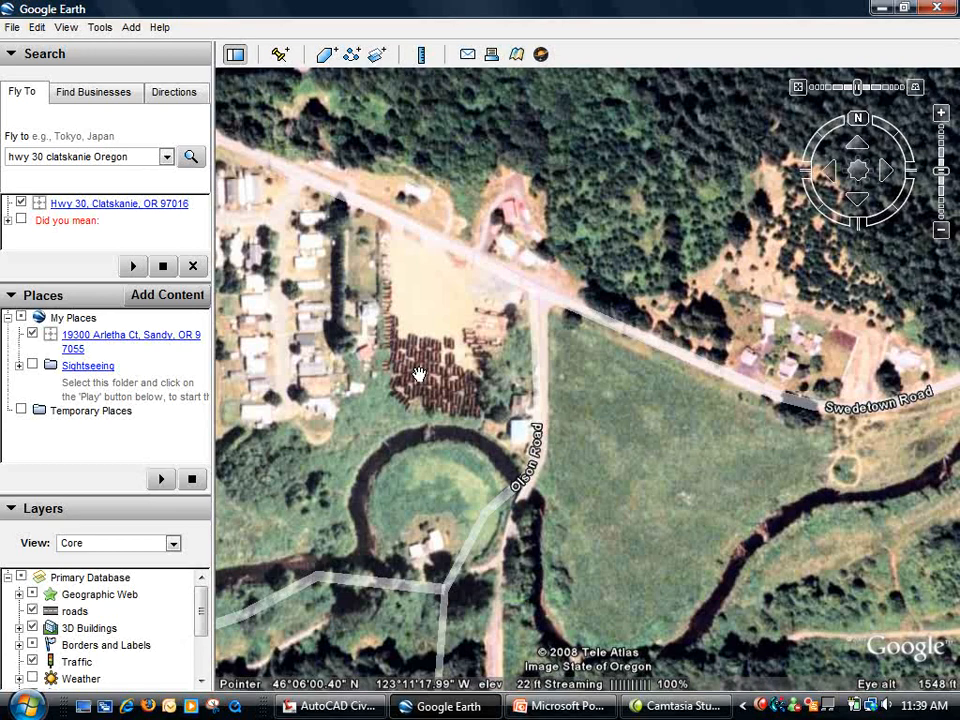
- Switch to AutoCAD Civil 3D and look over the import options for Google Earth images and surfaces
left_click(332, 706)
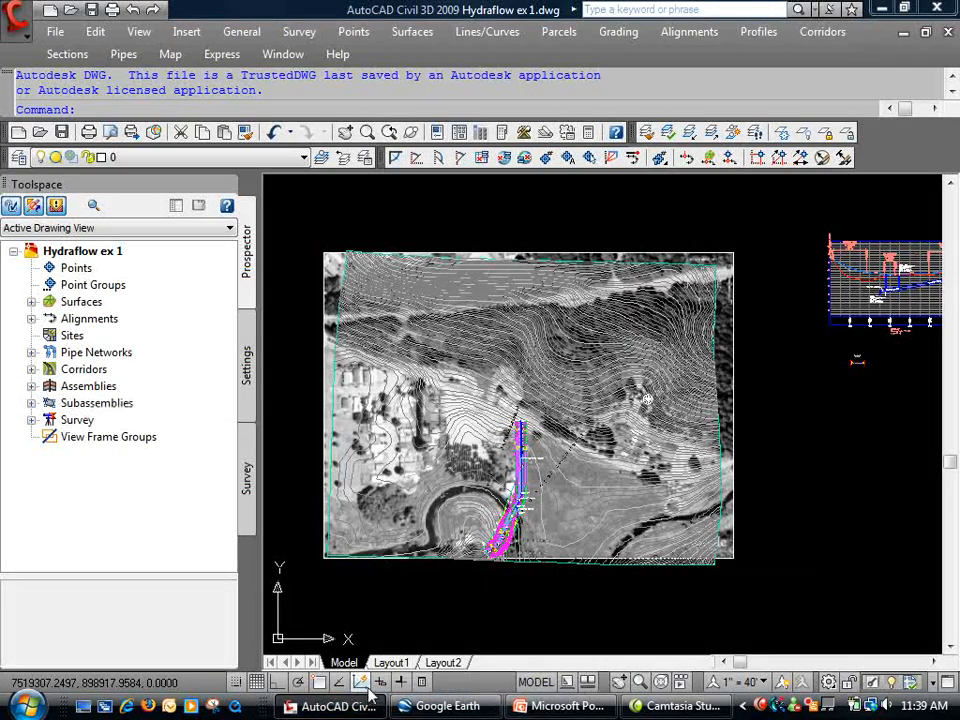
left_click(49, 35)
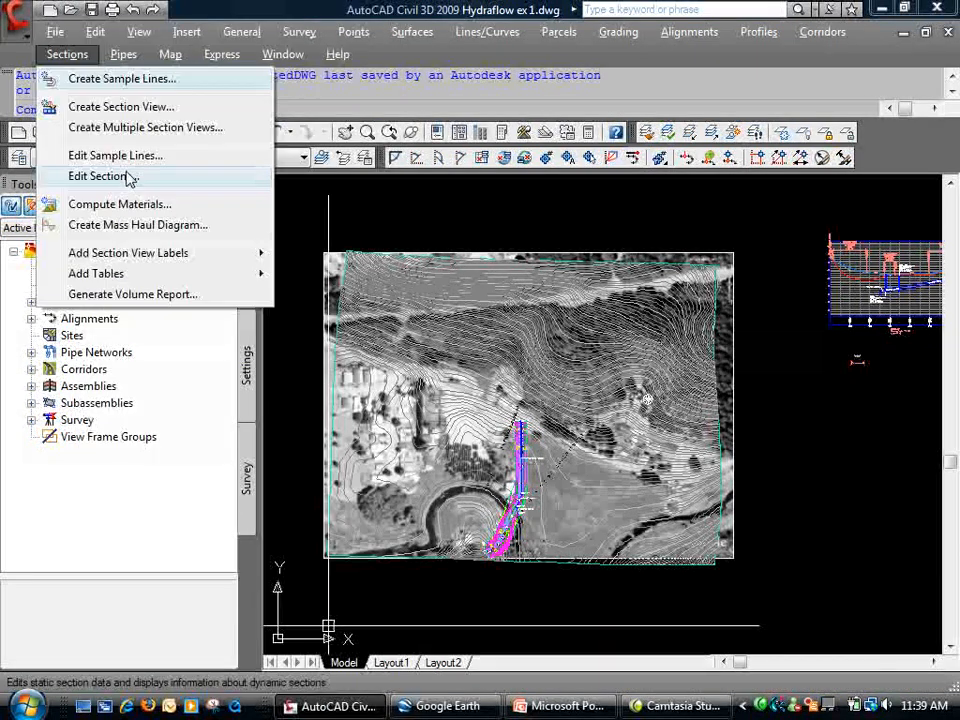
mouse_move(126, 198)
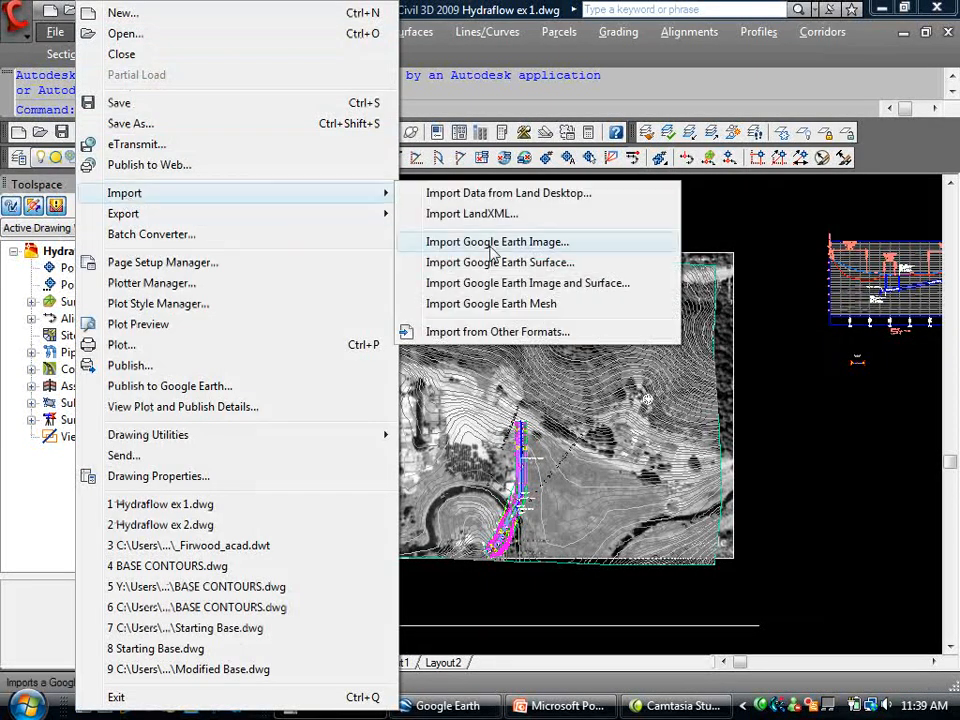
left_click(549, 285)
left_click(481, 612)
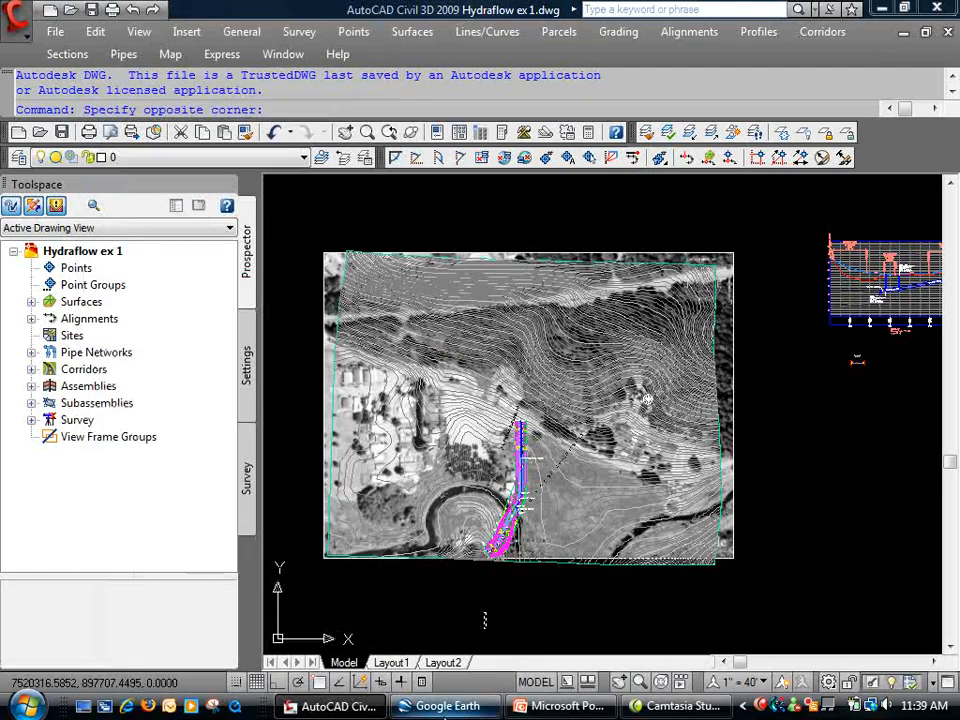
- Close Google Earth and return to the Civil 3D drawing
left_click(448, 706)
left_click(934, 9)
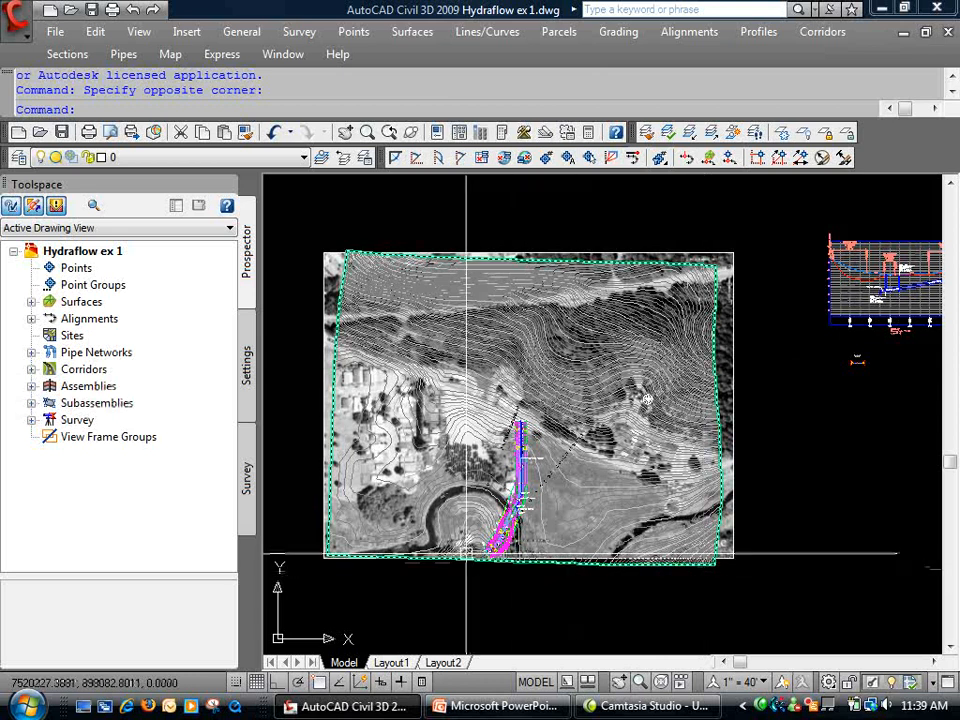
- Open the drawing settings of Hydraflow ex 1 and review its units and coordinate zone, leaving without changes
left_click(248, 370)
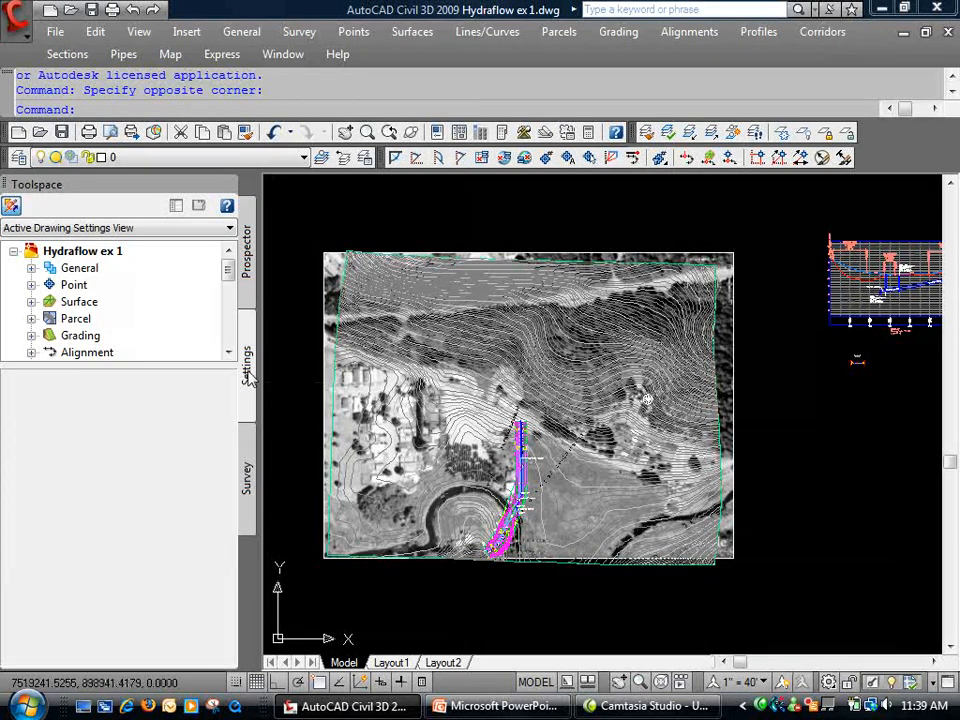
left_click_drag(186, 362, 184, 553)
right_click(108, 255)
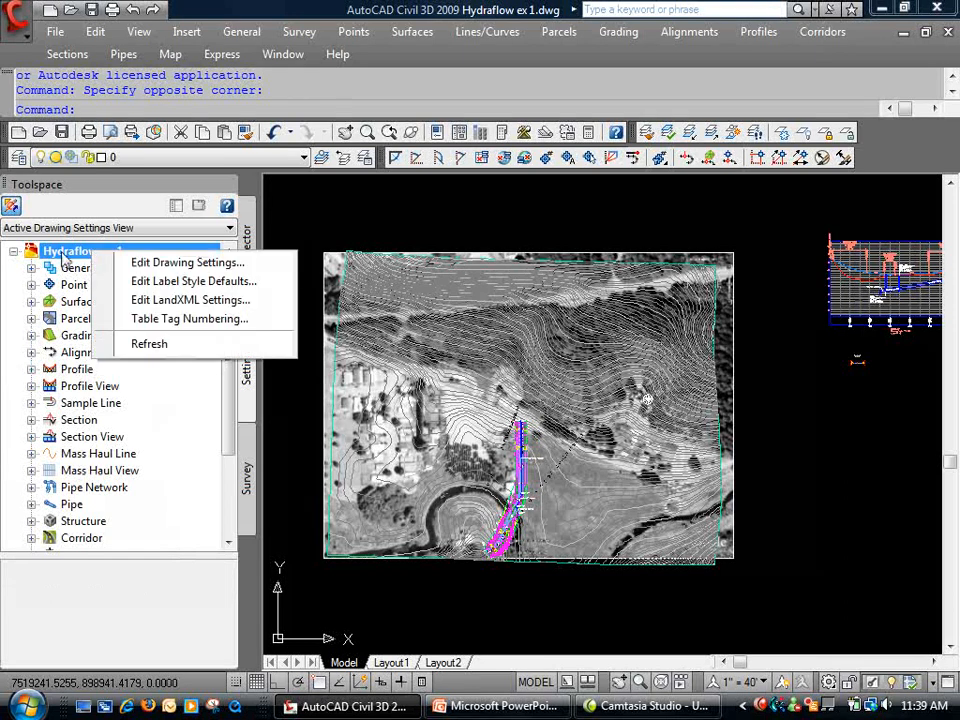
left_click(162, 264)
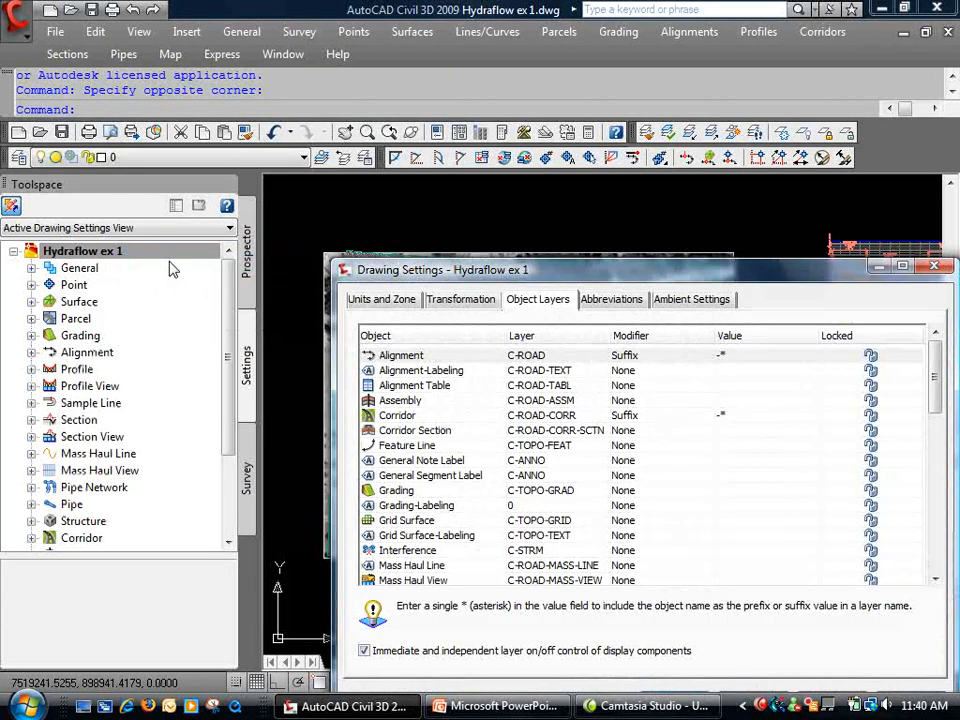
left_click_drag(391, 284, 264, 166)
left_click(252, 180)
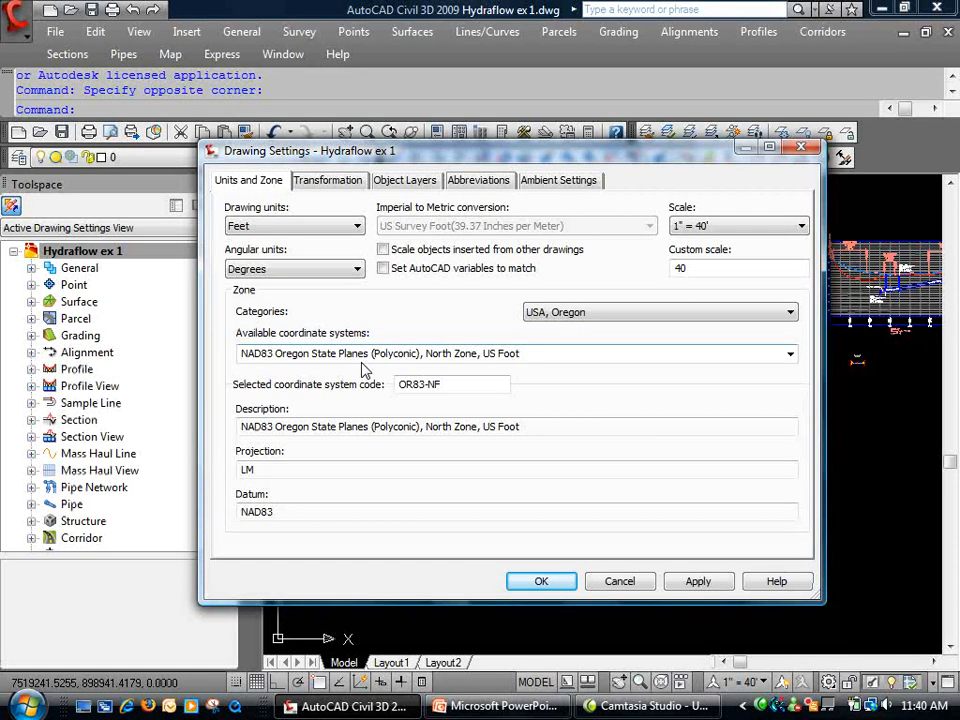
left_click_drag(465, 152, 456, 699)
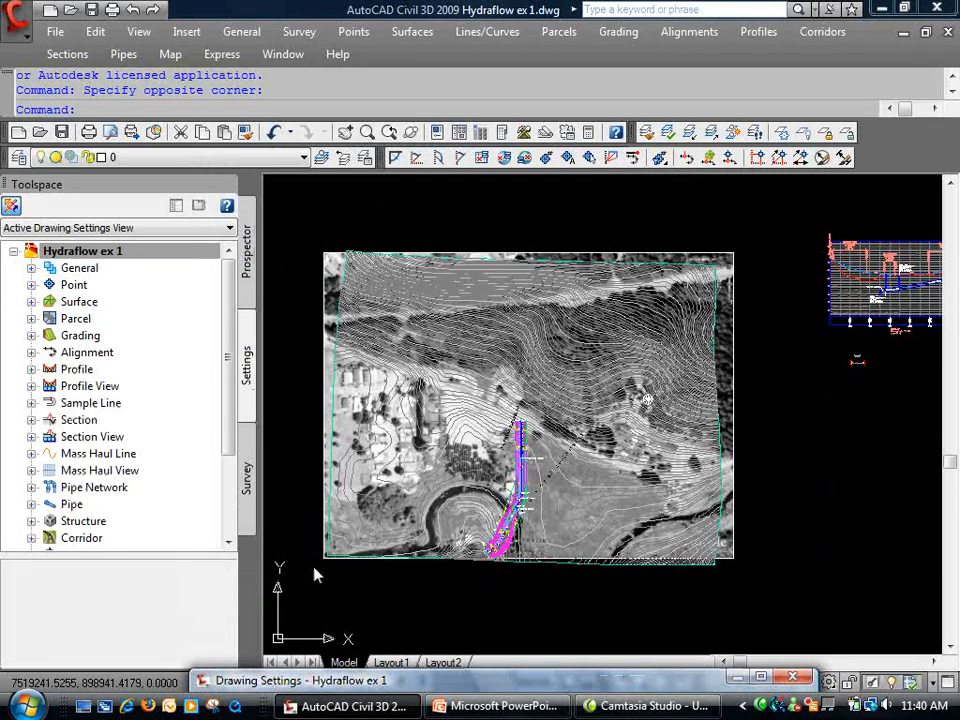
mouse_move(320, 690)
left_mouse_down()
mouse_move(360, 706)
mouse_move(346, 141)
left_mouse_up()
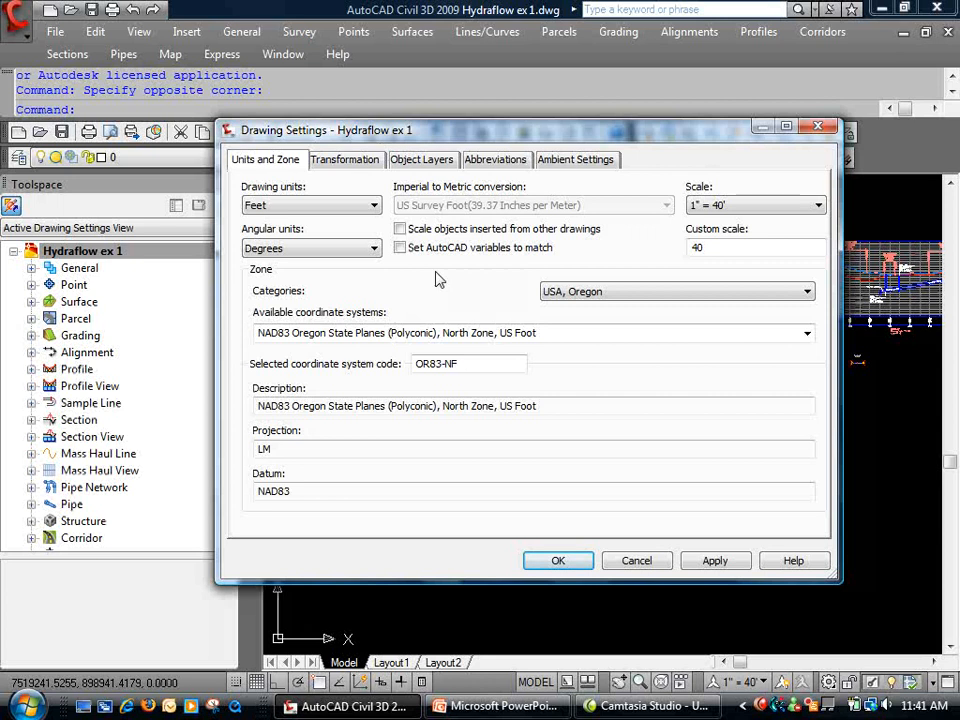
left_click(620, 561)
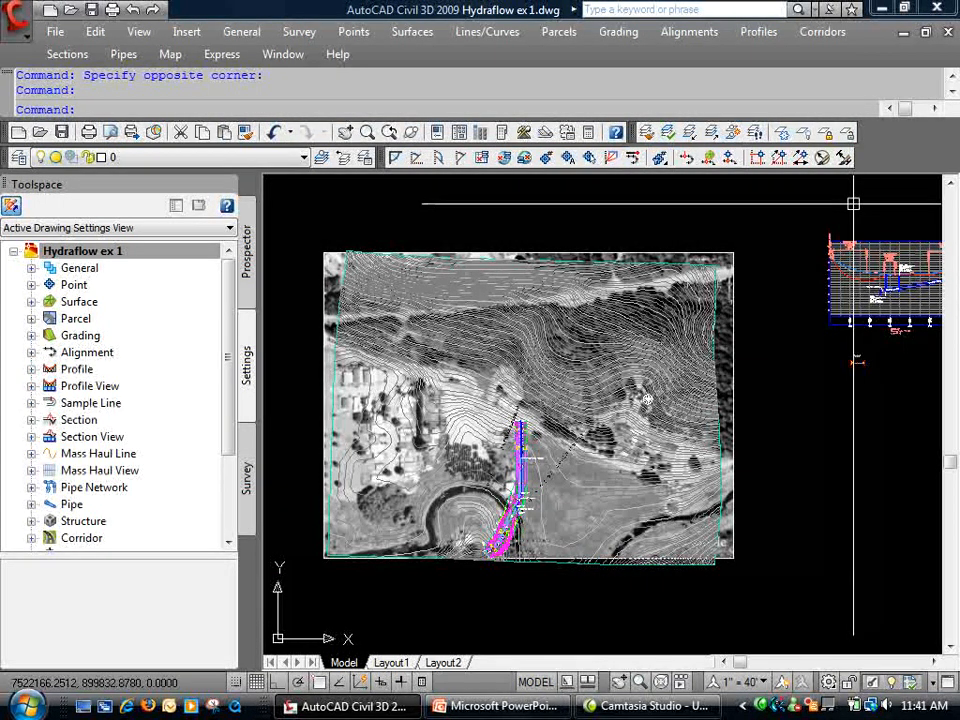
left_click(514, 354)
key("Escape")
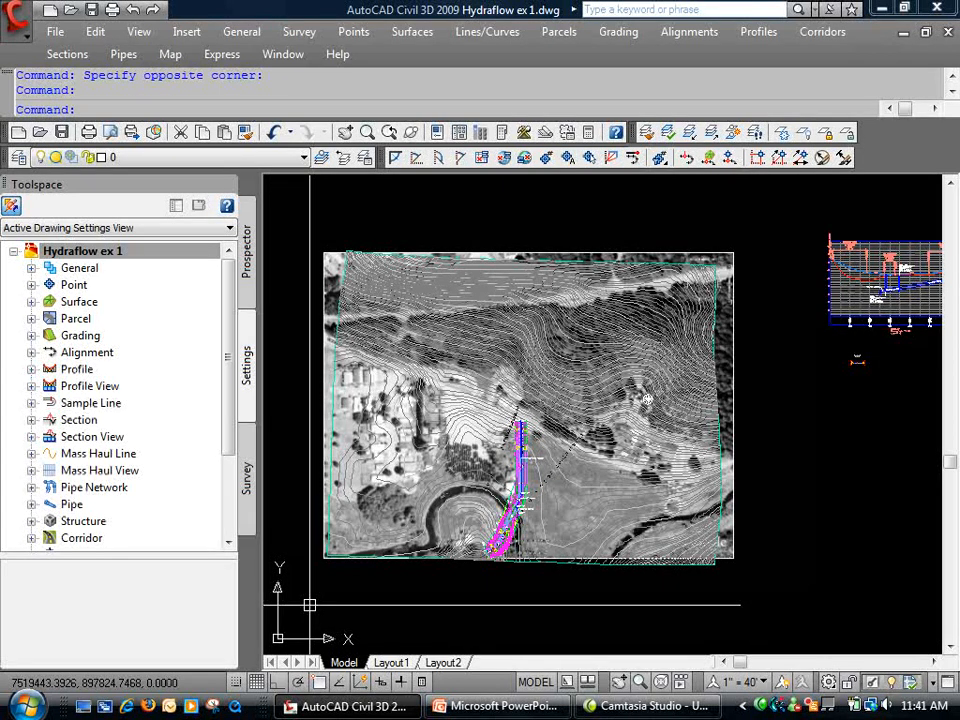
- Reopen the drawing settings and review the available Oregon coordinate systems and the object layer assignments, leaving without changes
right_click(135, 253)
left_click(170, 262)
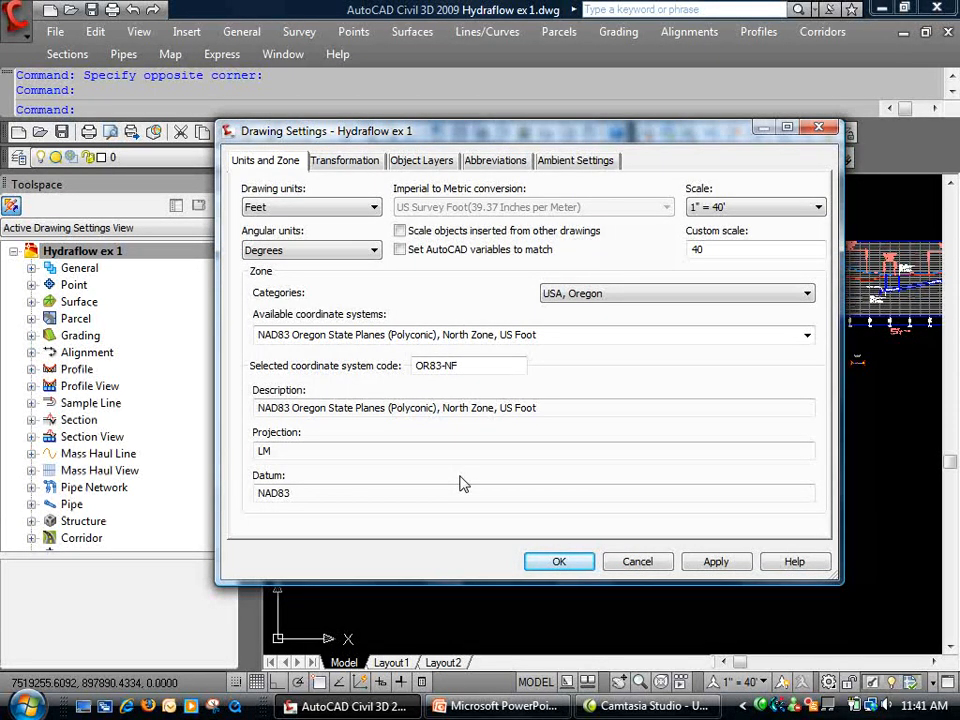
left_click(808, 338)
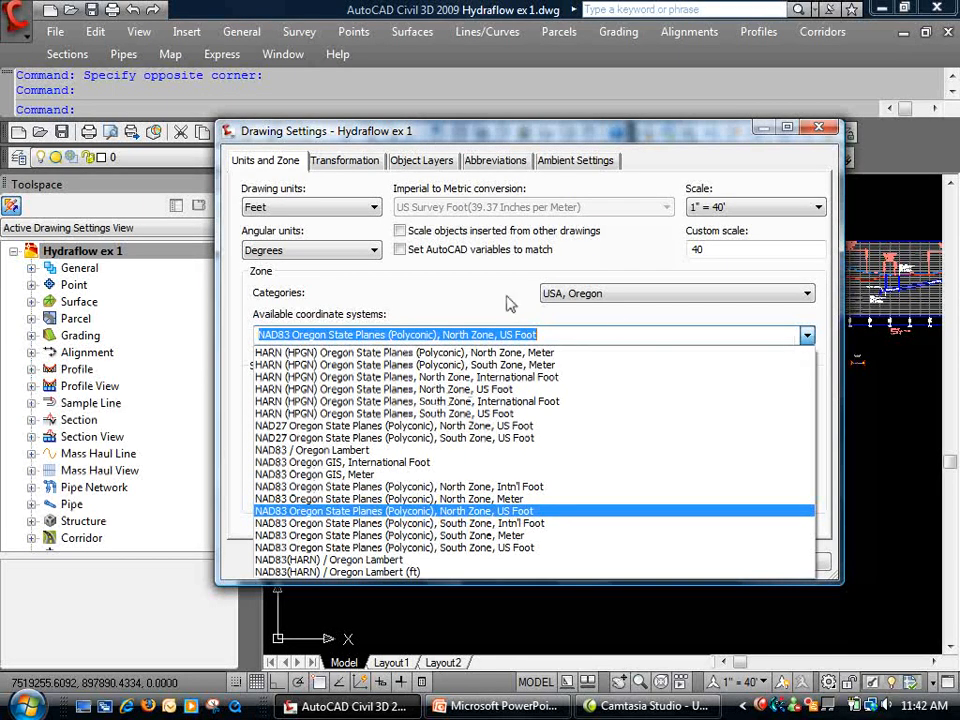
left_click(807, 336)
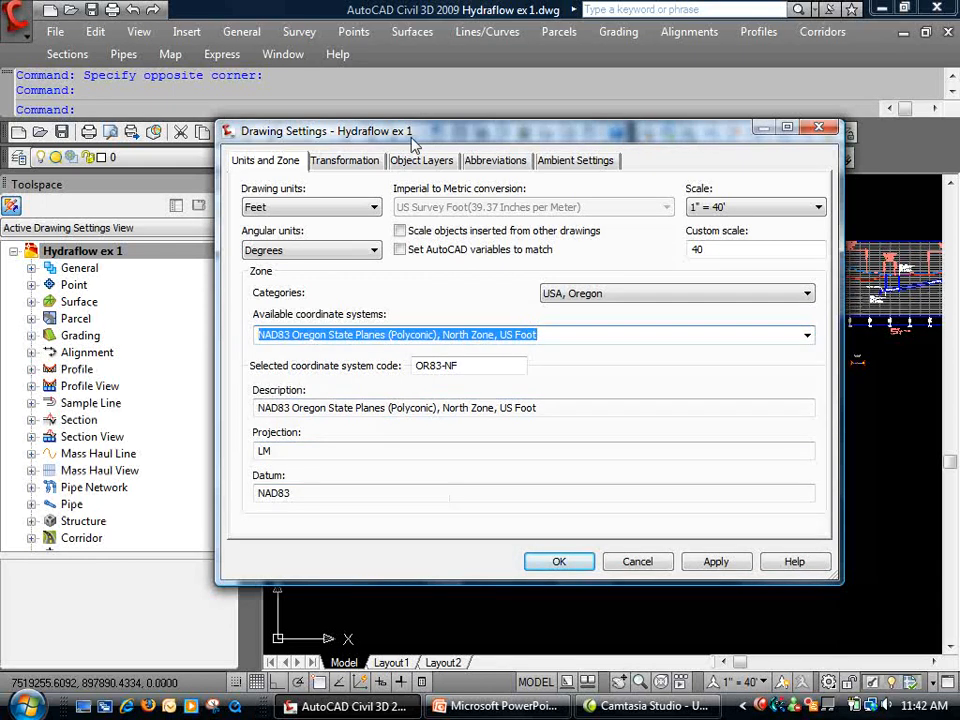
left_click(424, 164)
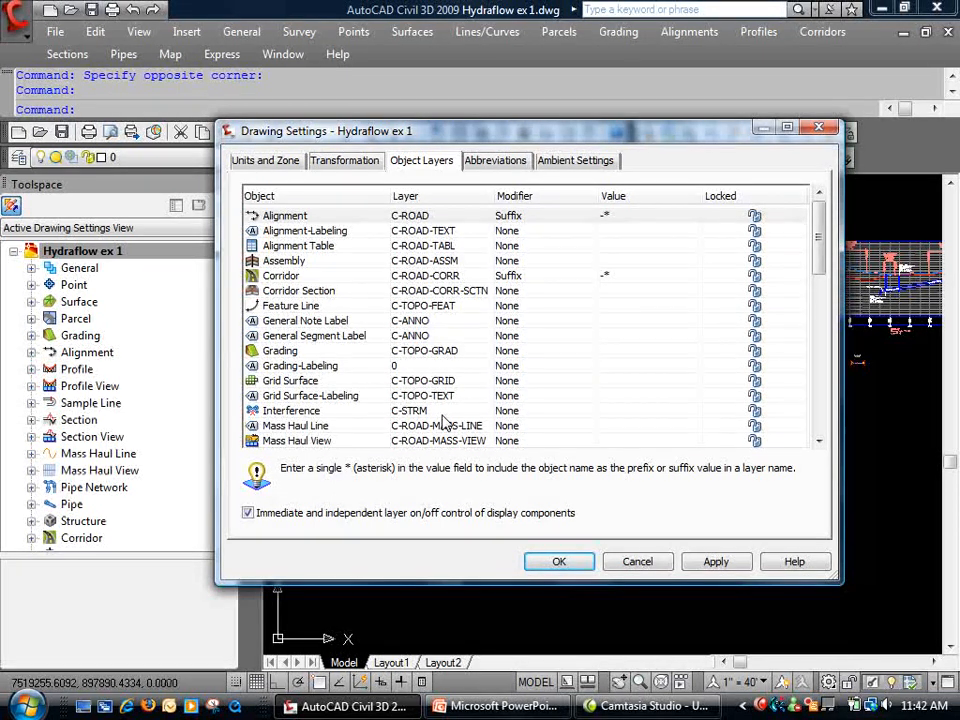
left_click(664, 561)
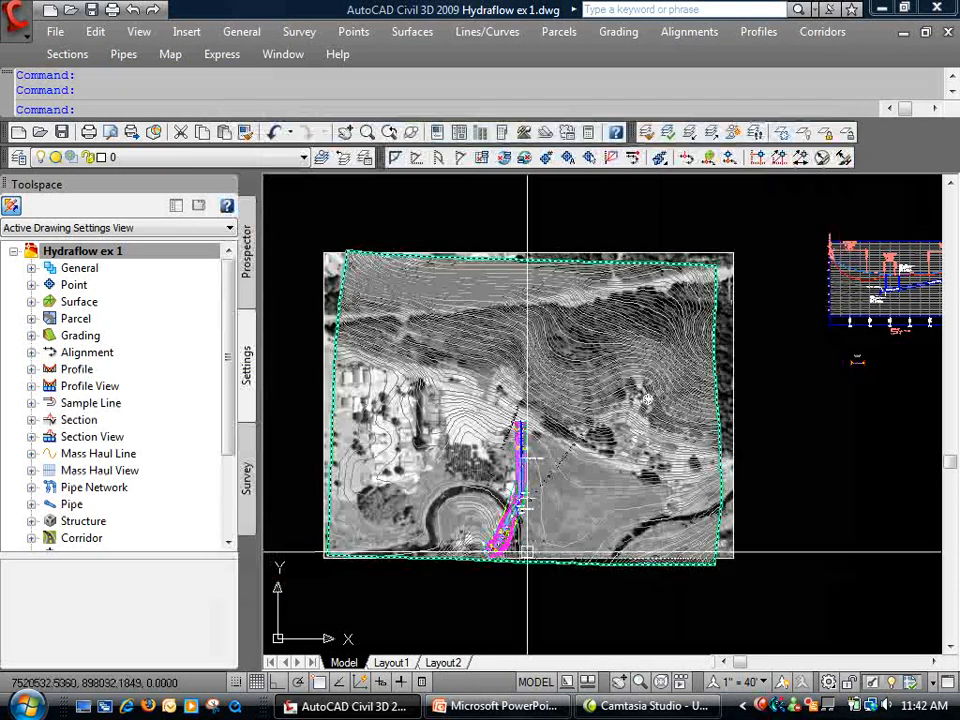
- Look over the templates offered for a new drawing, including _AutoCAD Civil 3D (Imperial) NCS LDT.dwt, without creating one
left_click(55, 33)
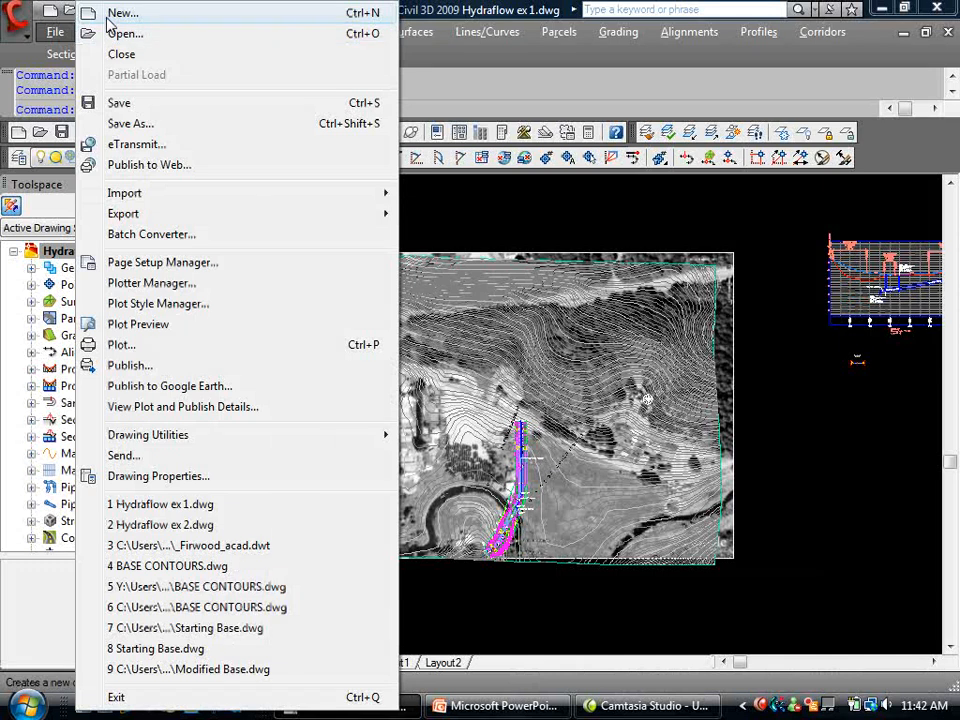
left_click(107, 15)
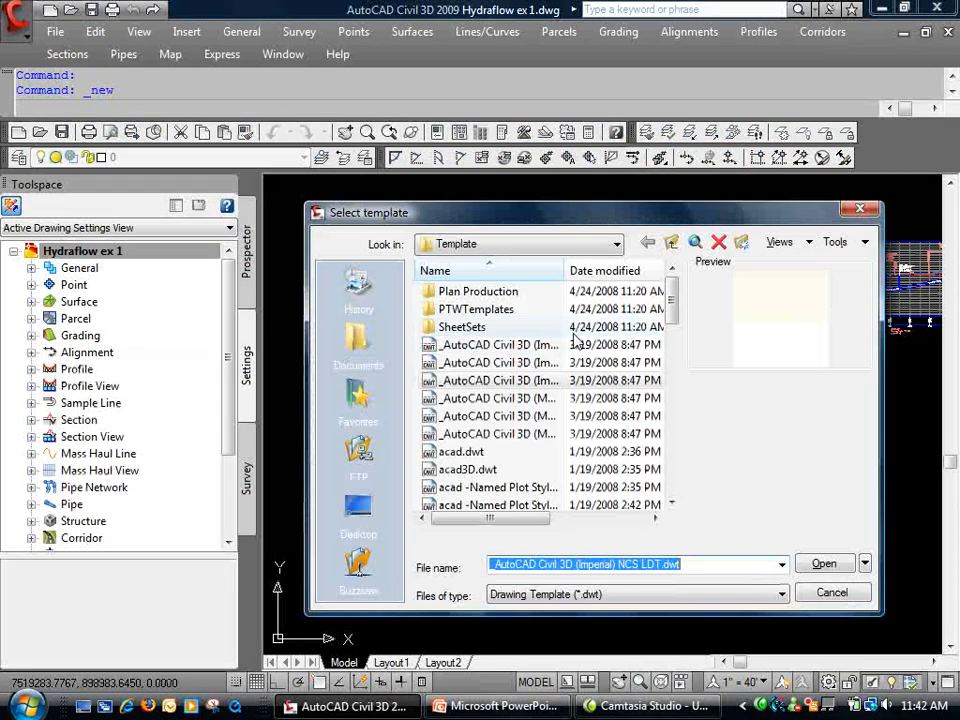
left_click_drag(568, 266, 655, 270)
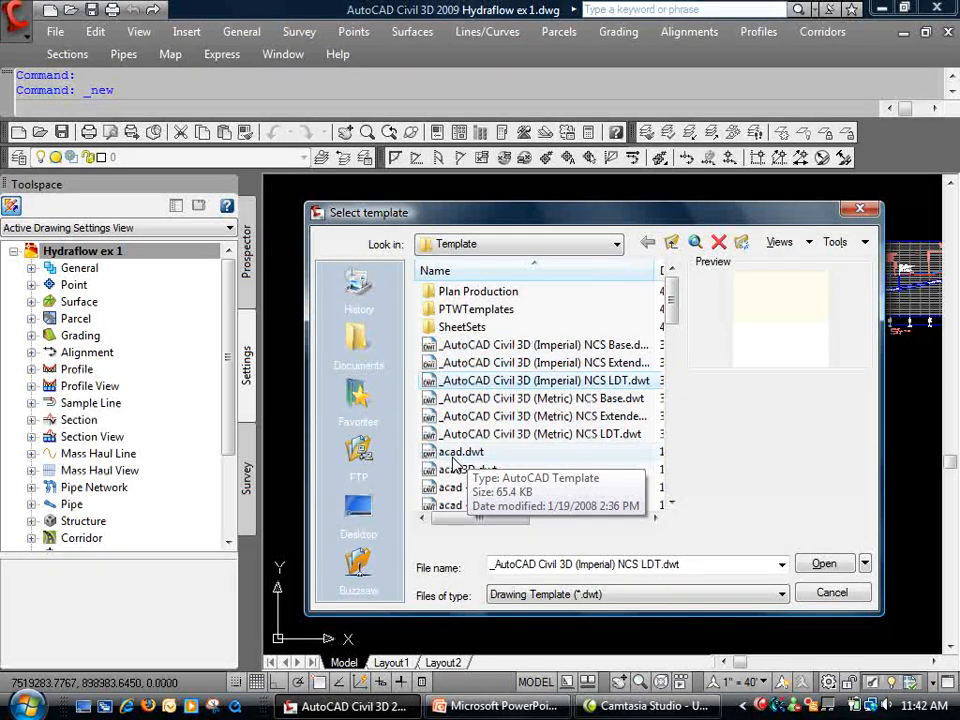
left_click(497, 381)
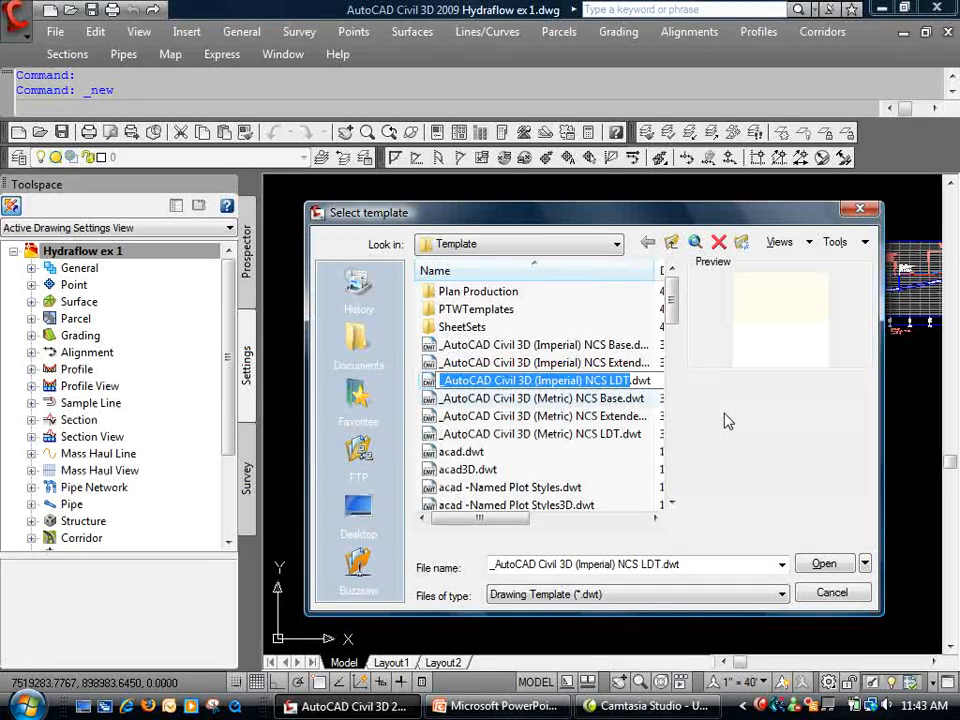
left_click(831, 592)
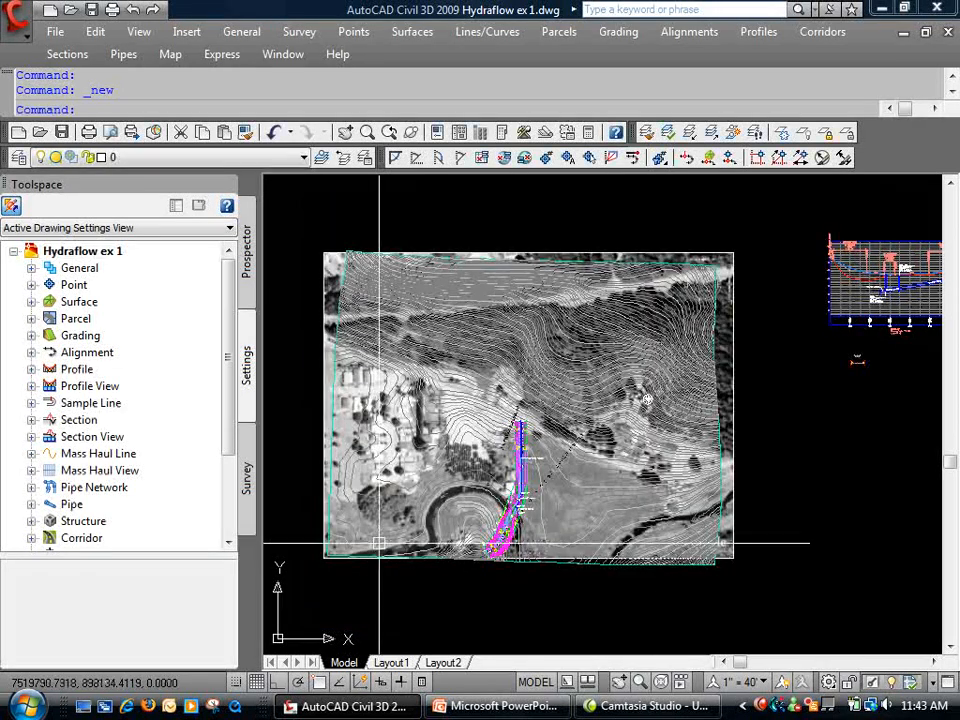
- Reopen the drawing settings and examine the object layer suffixes for Alignment and Corridor and the layer choices for Pipe, without picking a layer
right_click(100, 253)
left_click(120, 267)
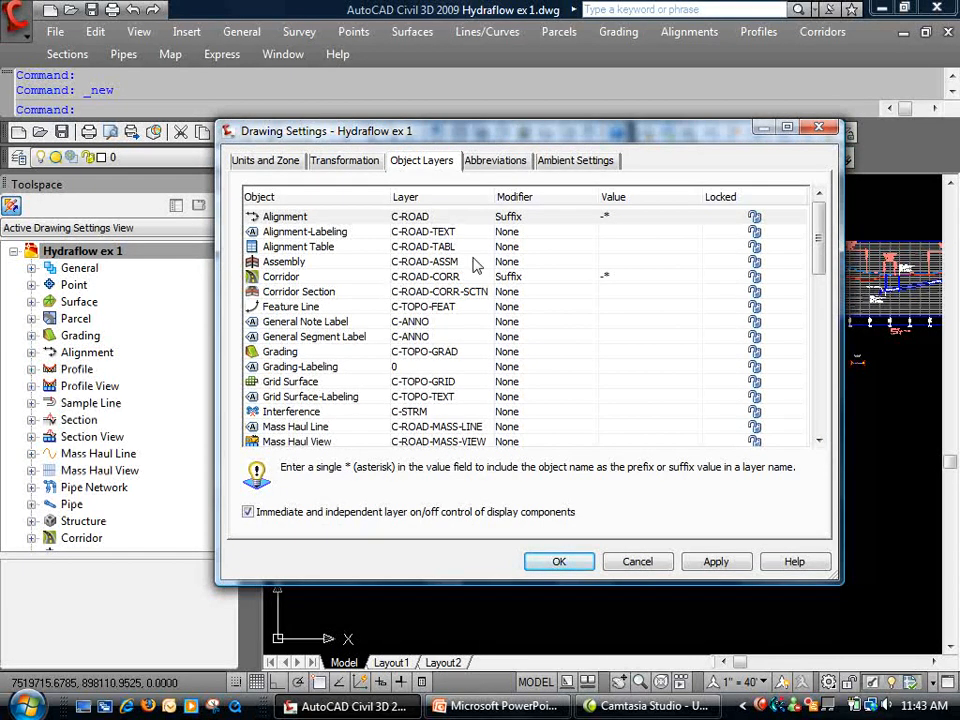
left_click(619, 216)
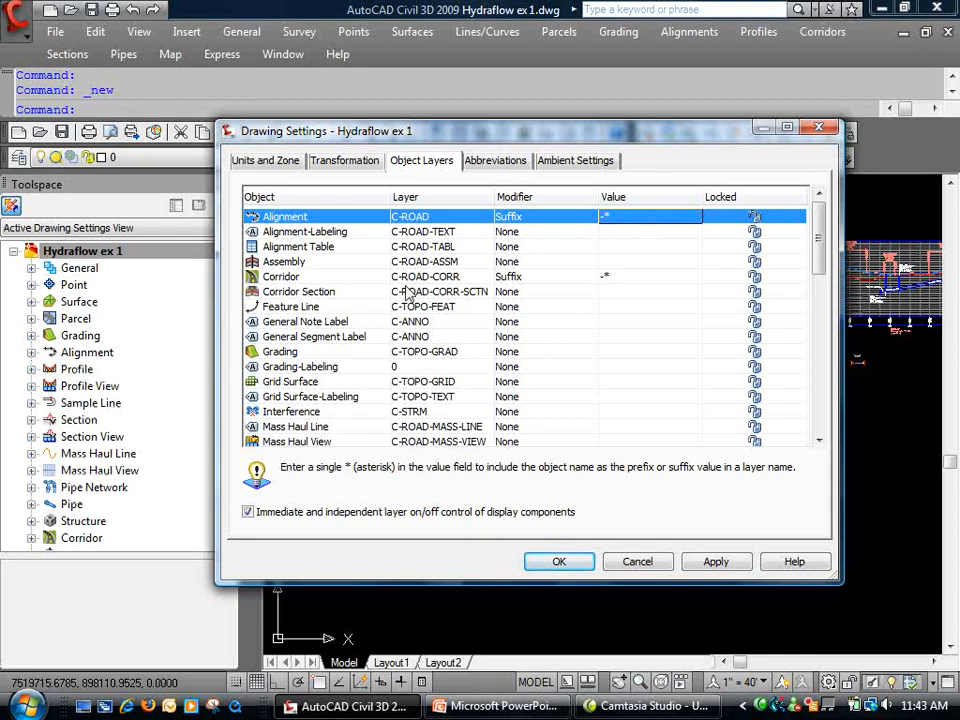
left_click(281, 276)
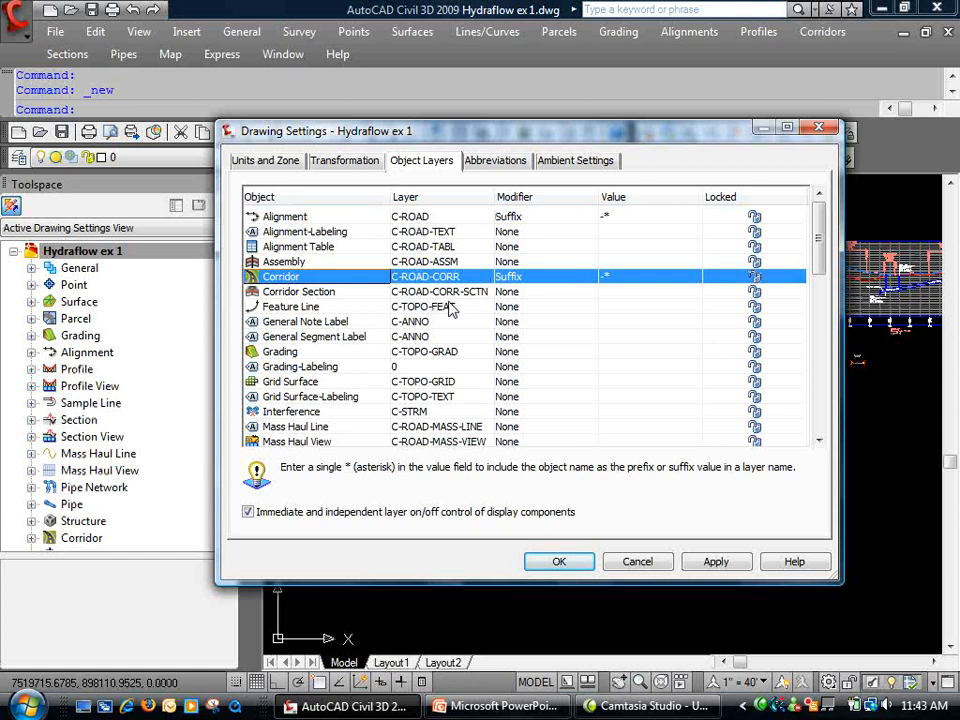
scroll(450, 310, "down", 5)
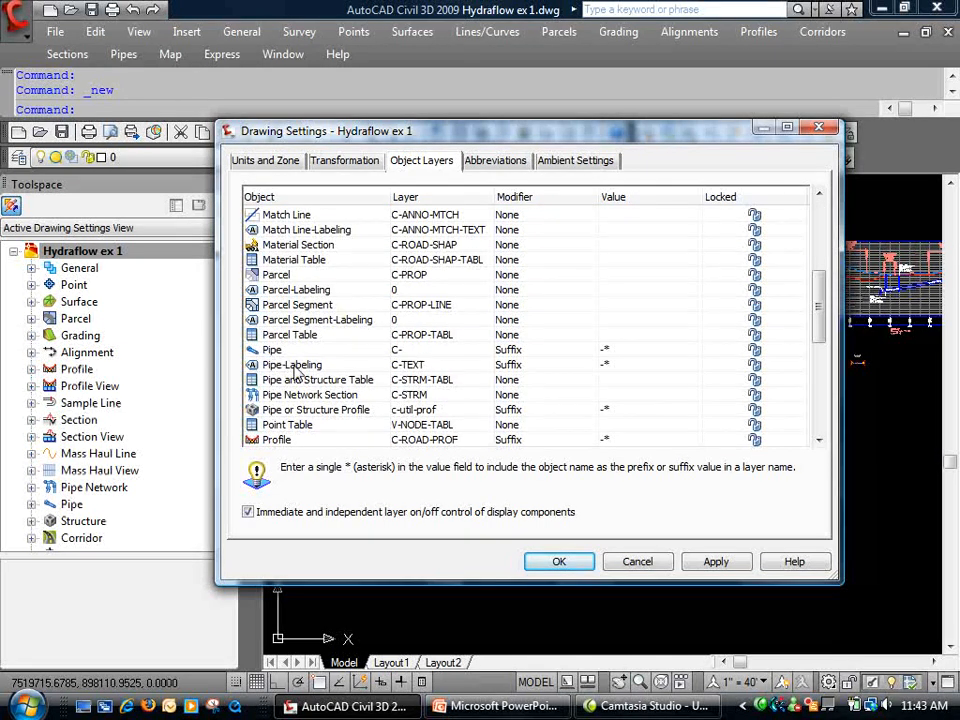
left_click(300, 352)
left_click(407, 352)
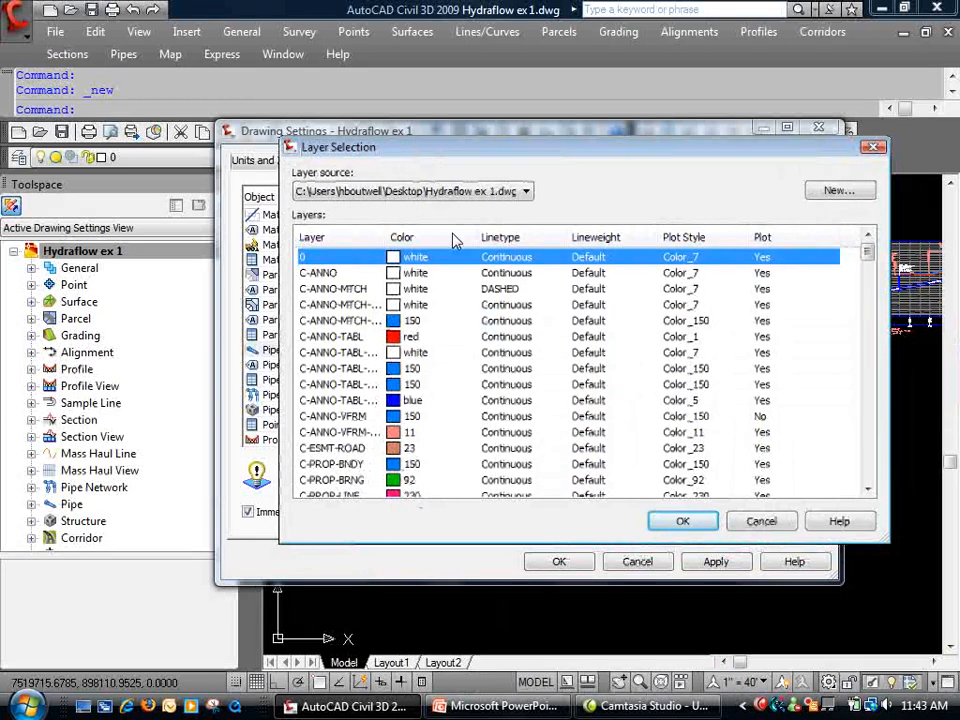
left_click(758, 522)
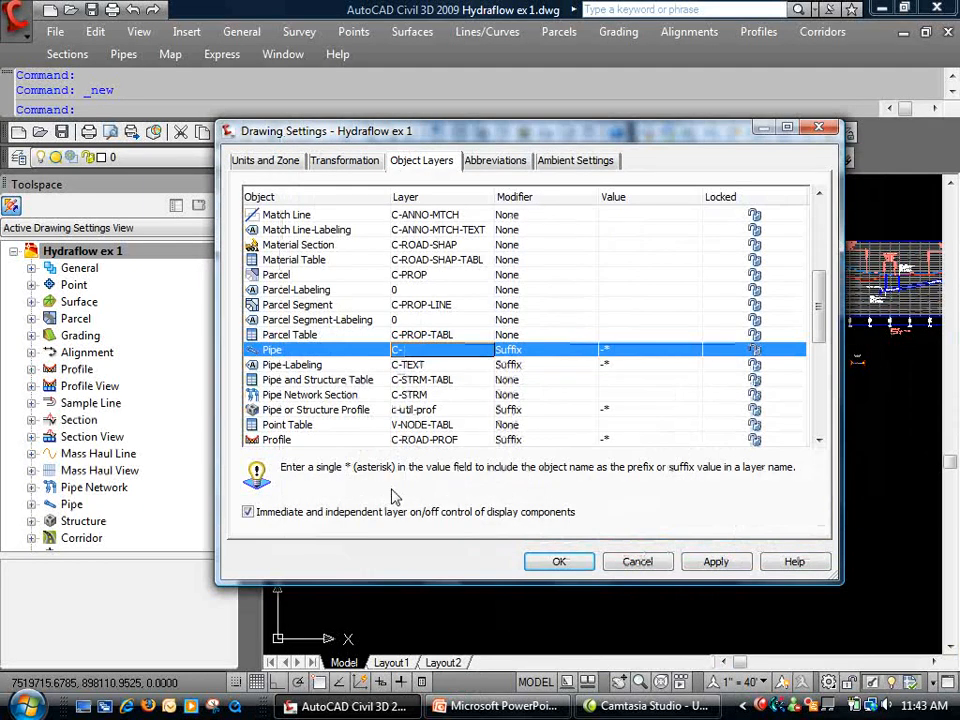
- Examine the layer and suffix assignments for the Pipe or Structure Profile, Pipe and Structure Table and Tin Surface objects
left_click(318, 410)
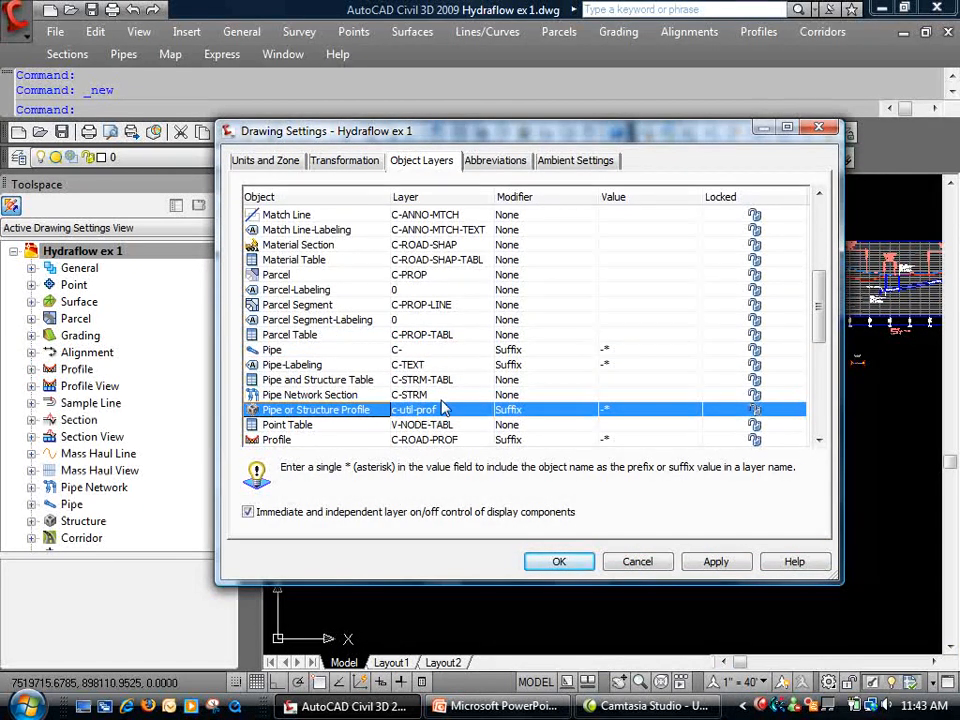
left_click(421, 382)
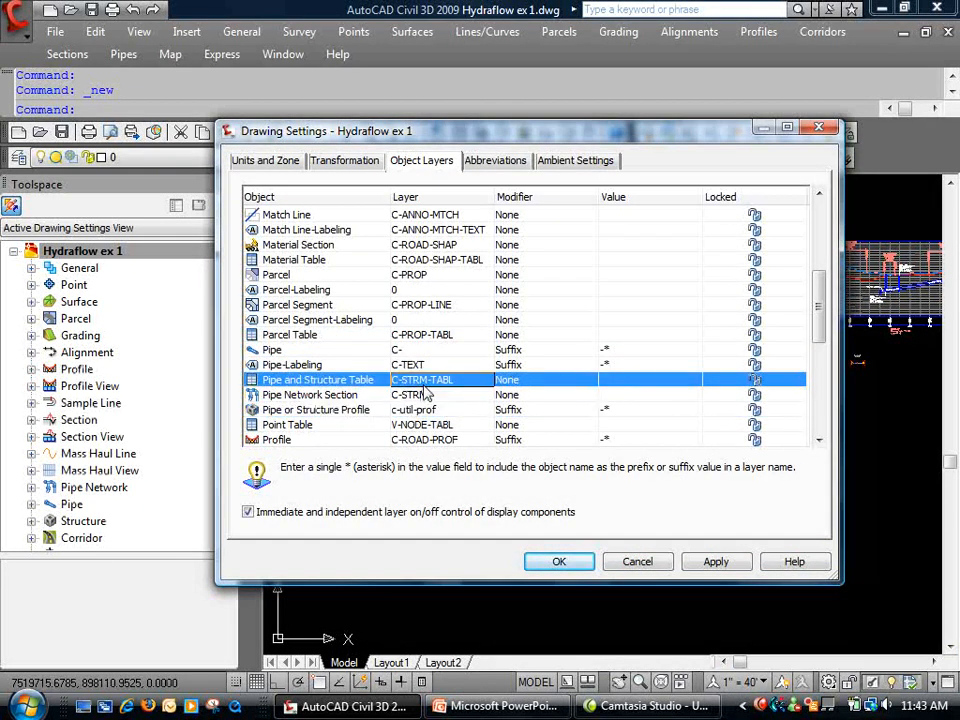
scroll(425, 395, "down", 2)
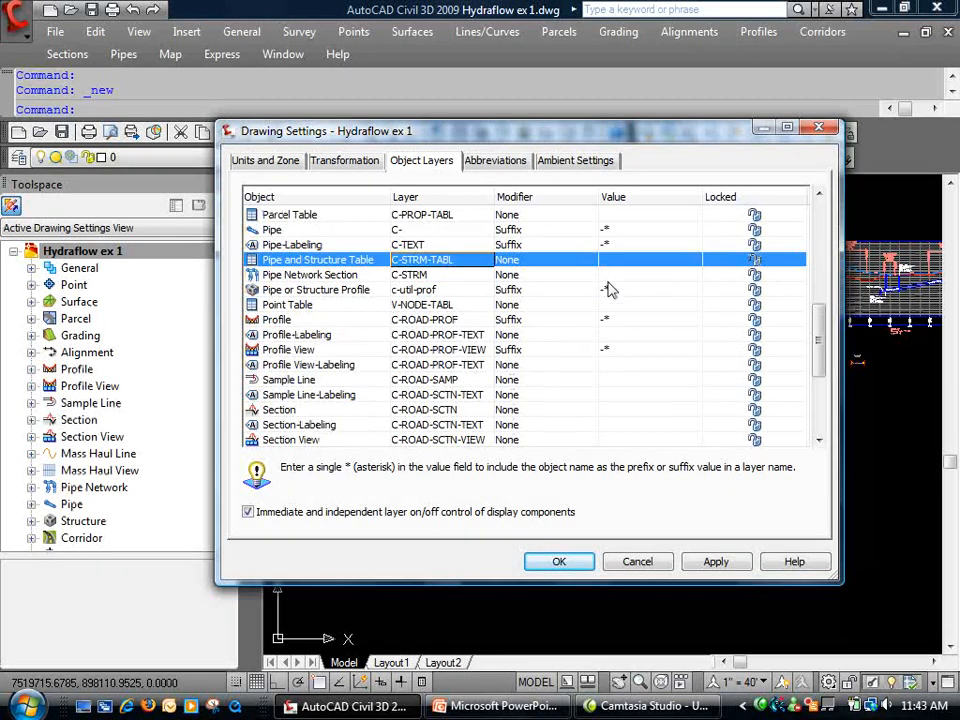
left_click(608, 290)
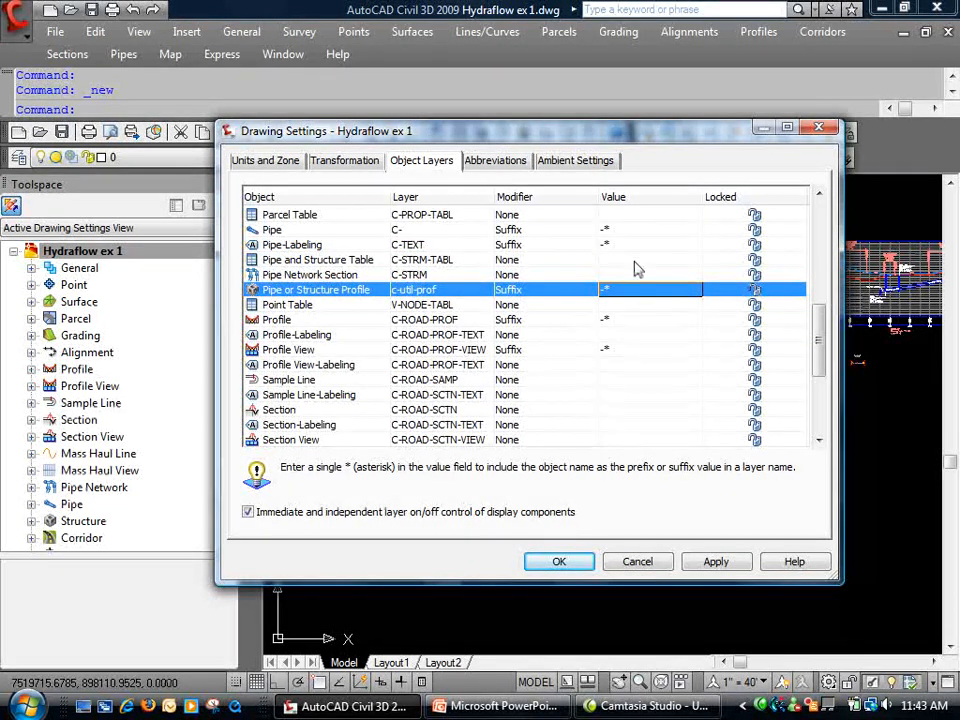
scroll(407, 422, "down", 3)
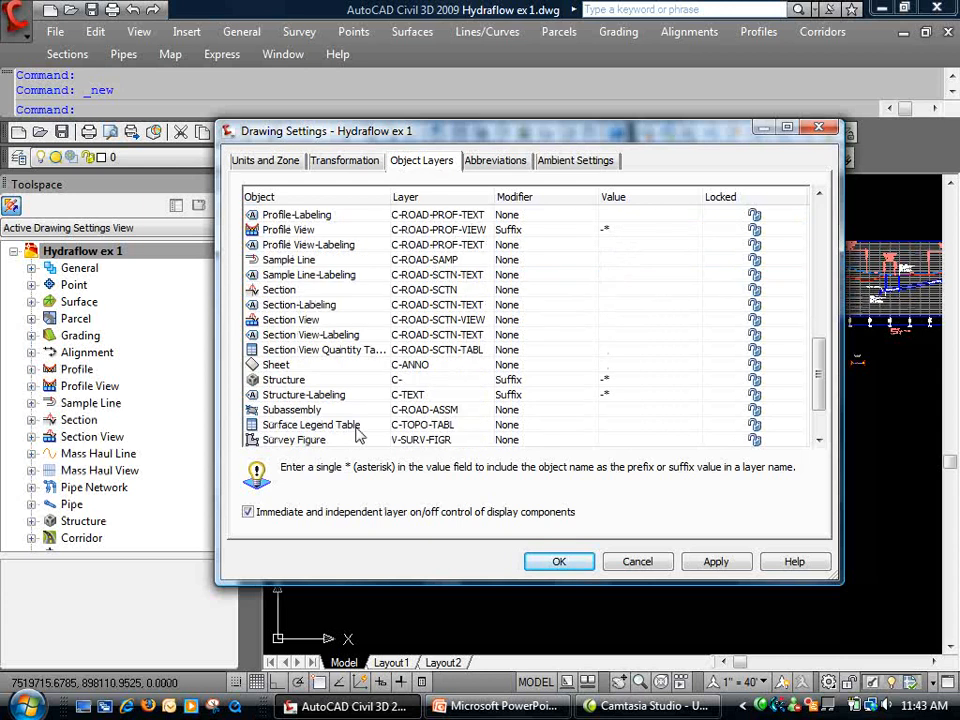
scroll(358, 432, "down", 2)
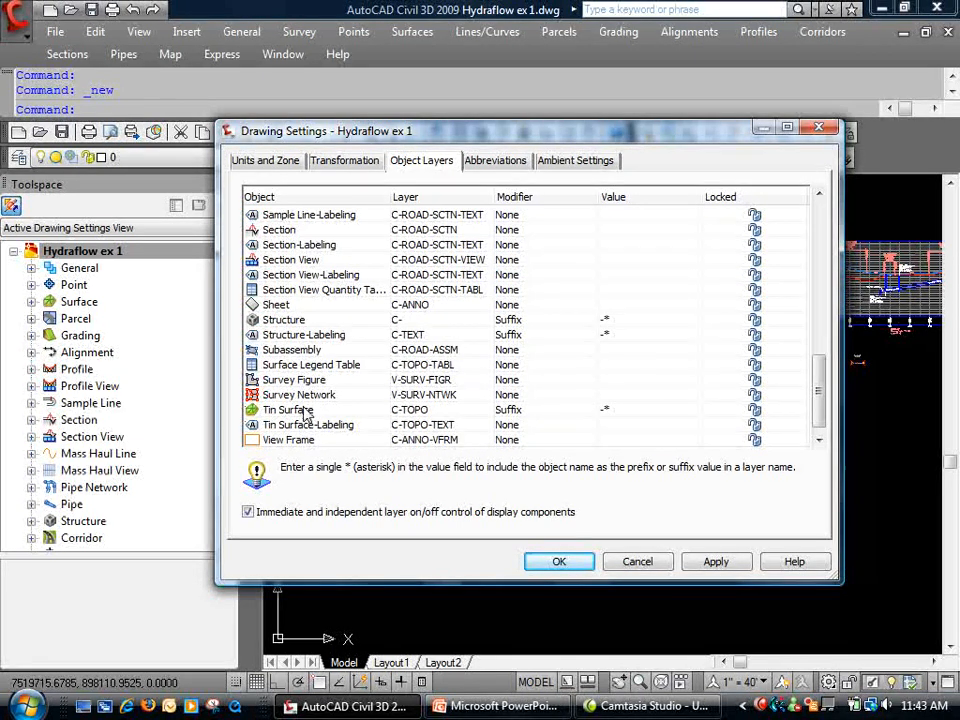
left_click(598, 408)
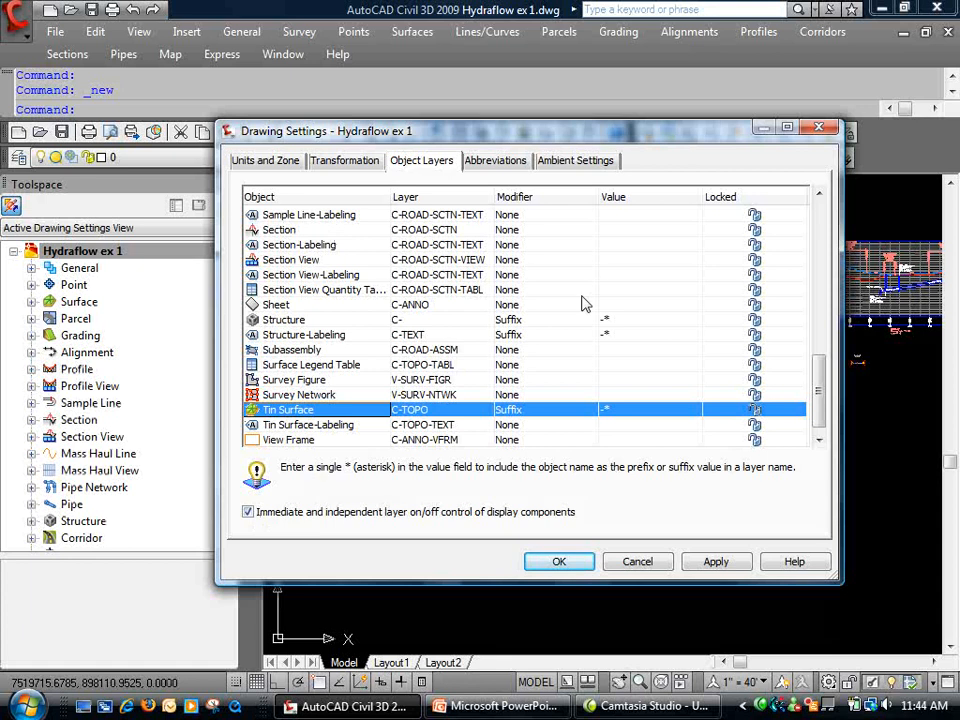
- Review the General ambient settings, including Show Event Viewer, and close the drawing settings
left_click(563, 166)
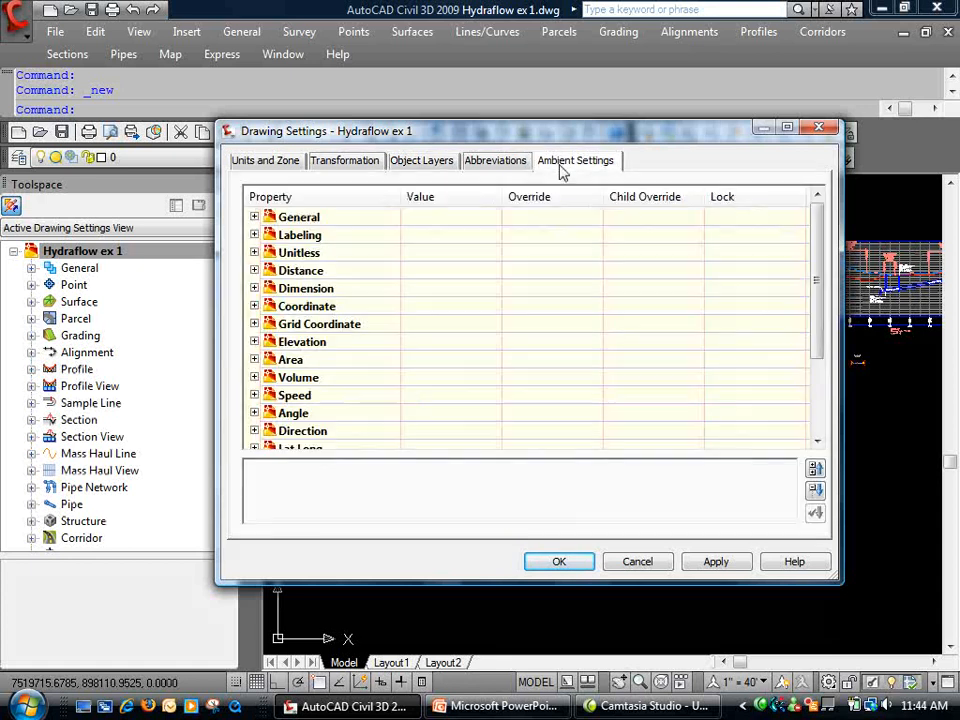
left_click(254, 216)
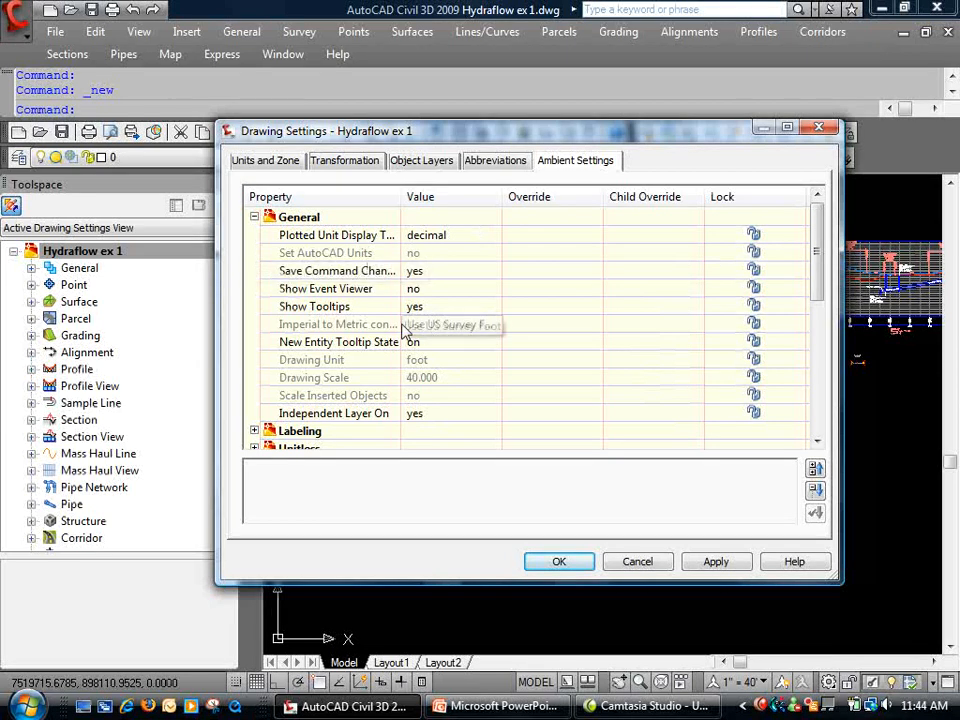
left_click(343, 289)
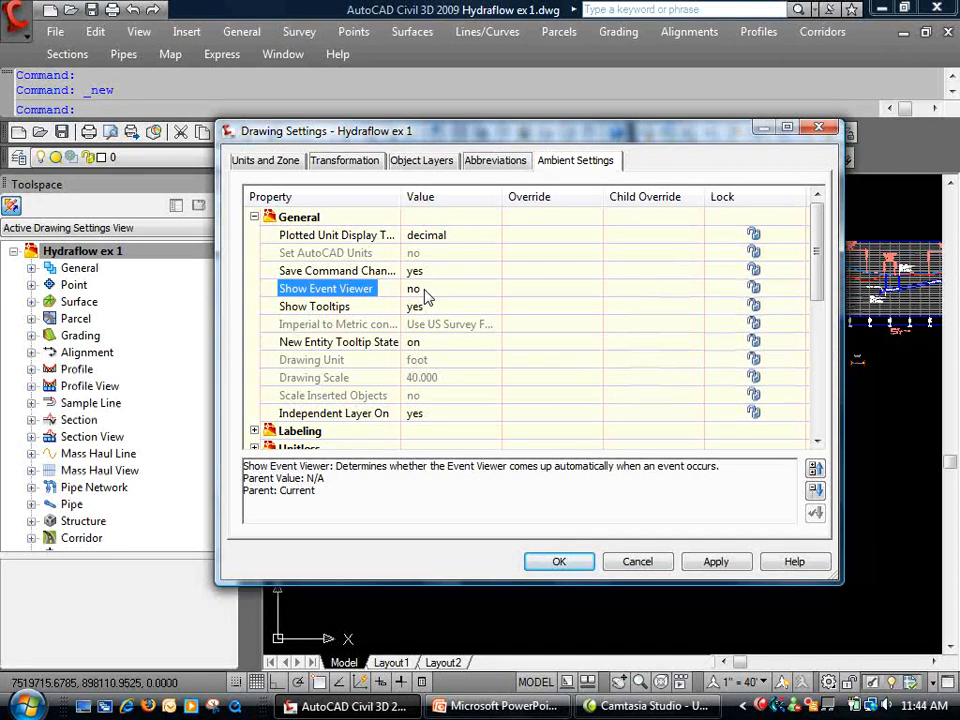
left_click(559, 561)
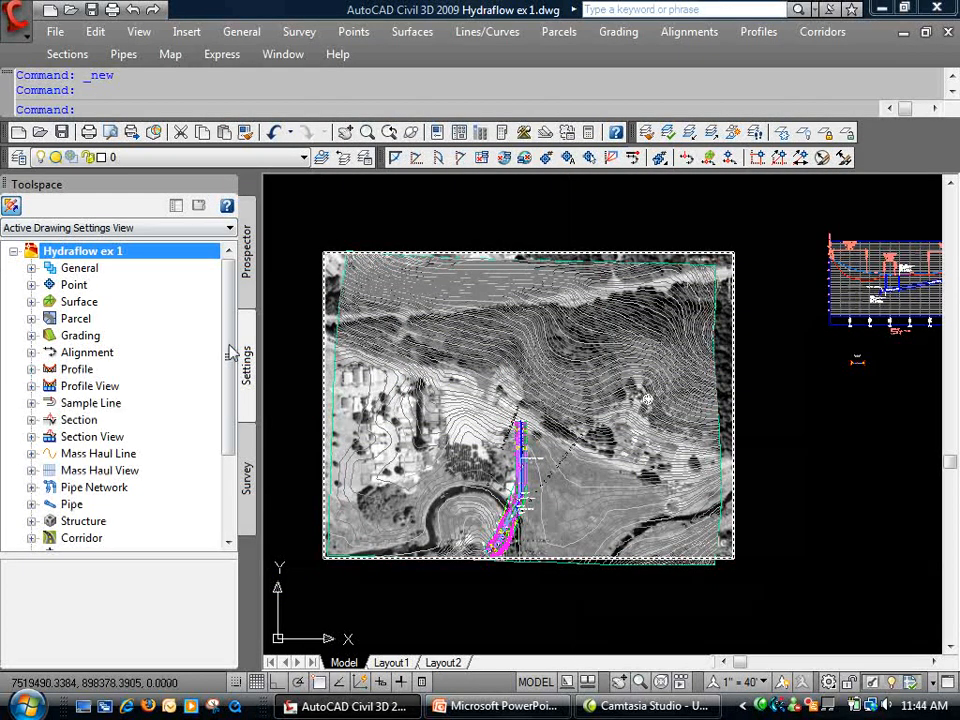
- Open the Storm pipe rule set and review its cover, slope and length rules without changing them
scroll(230, 352, "down", 2)
left_click(32, 403)
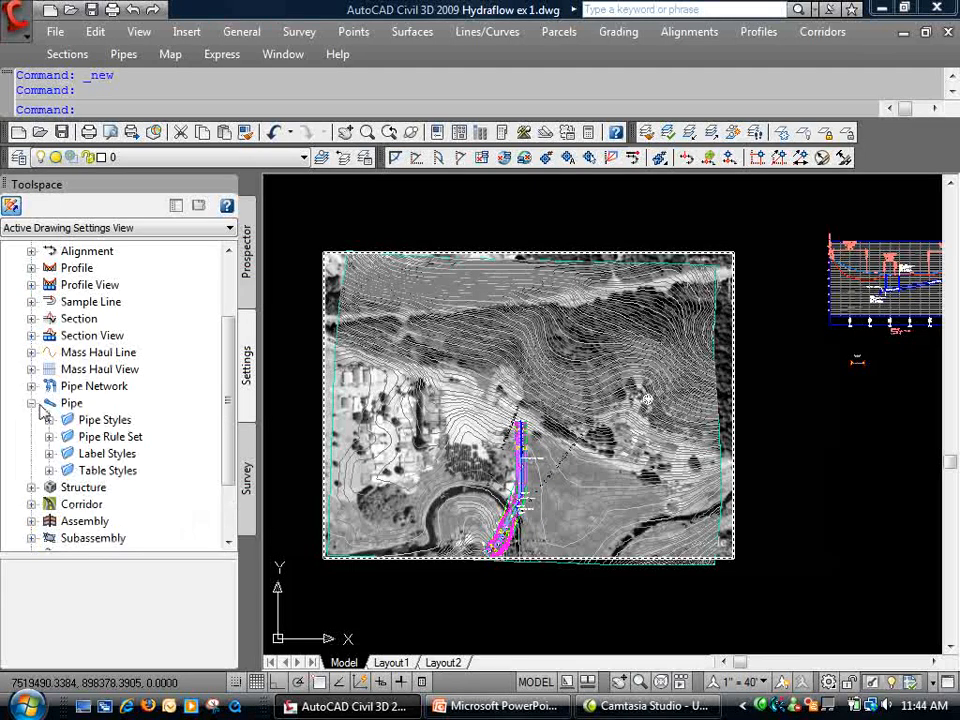
left_click(49, 437)
right_click(120, 472)
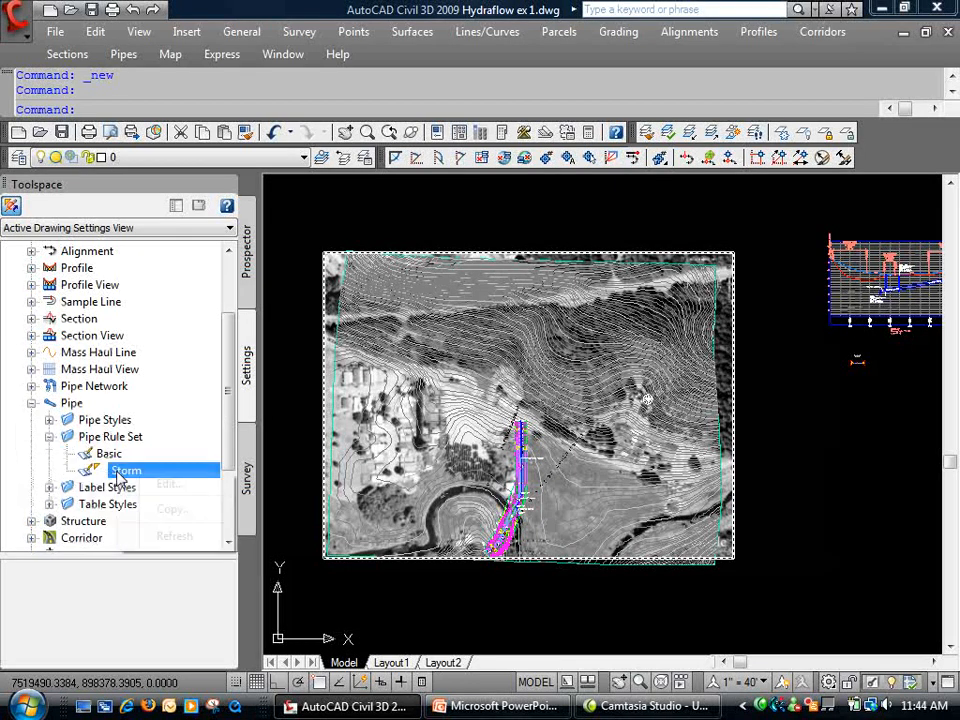
left_click(162, 487)
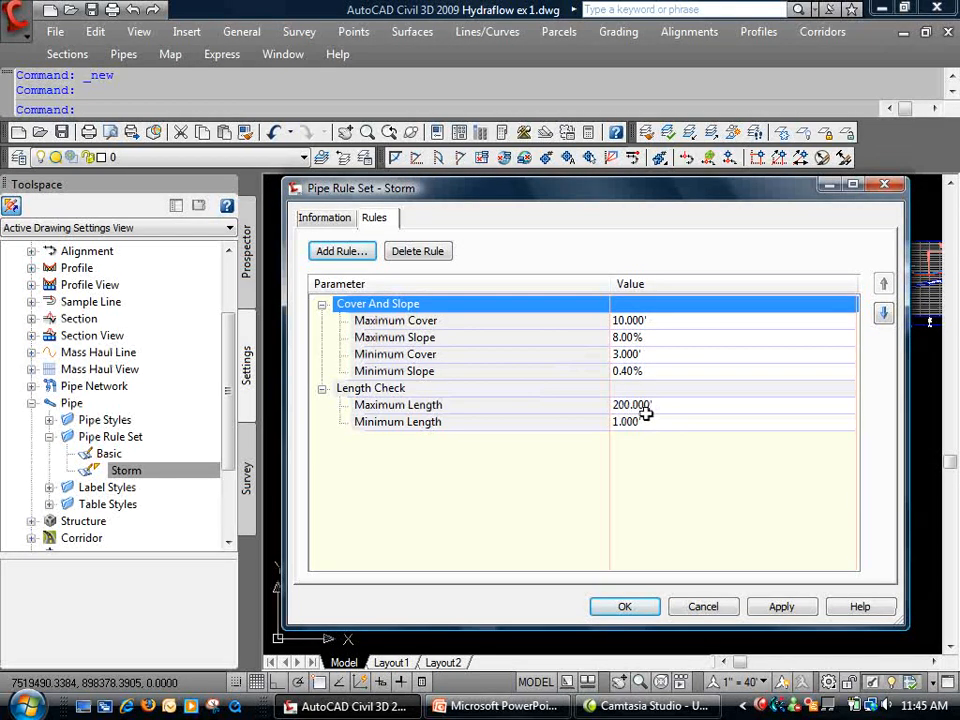
left_click(634, 608)
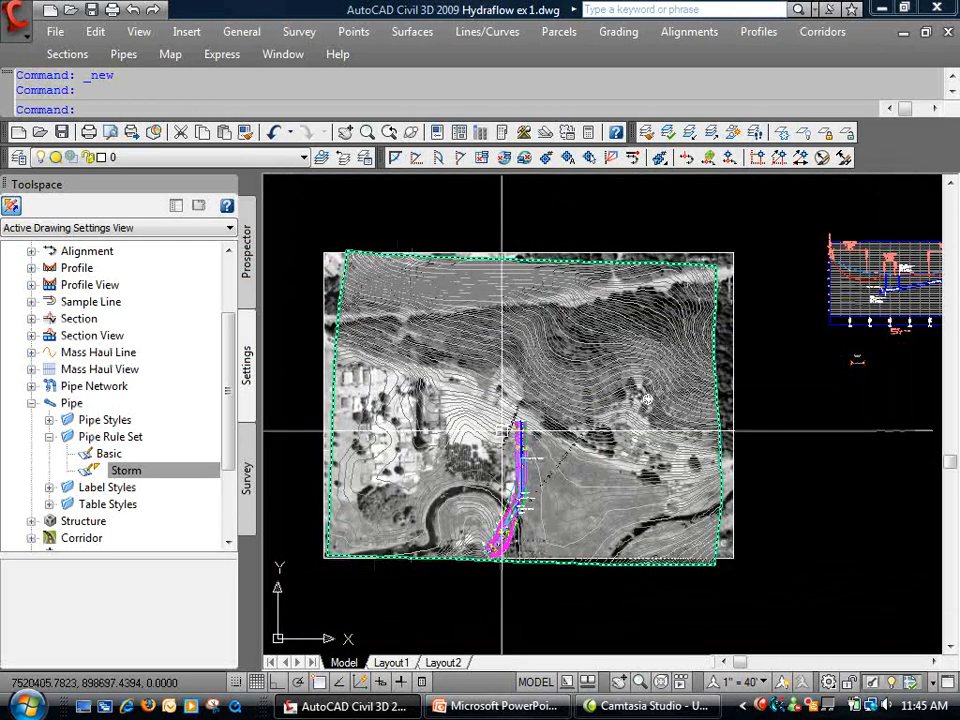
- Open the Storm structure rule set and review its pipe drop and maximum pipe size rules, leaving without changes
left_click(31, 403)
left_click(31, 420)
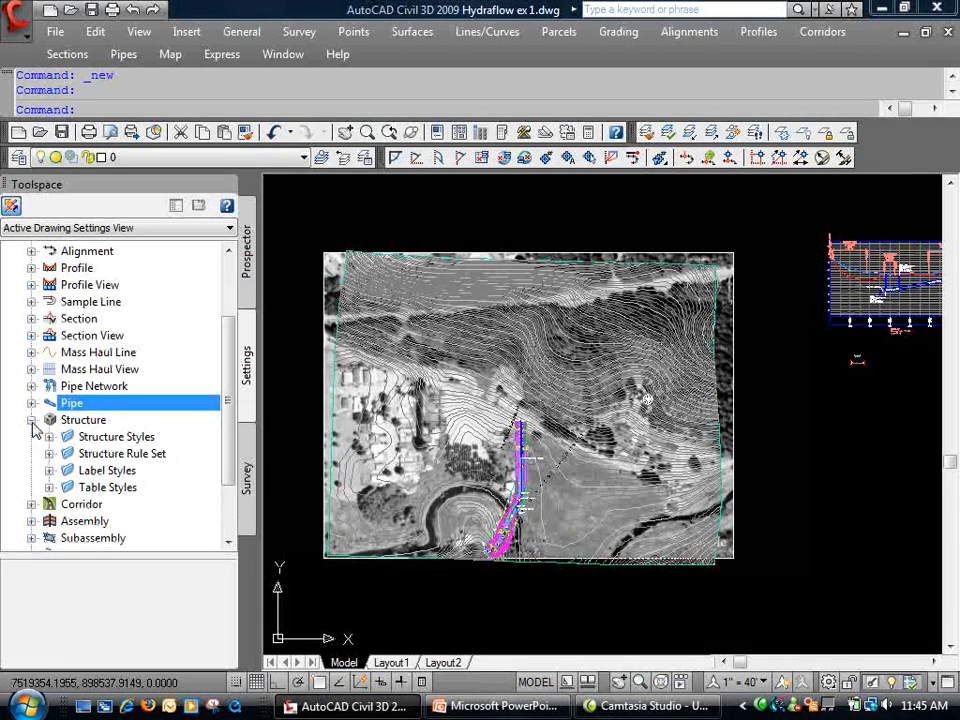
left_click(49, 454)
left_click(125, 487)
right_click(148, 487)
left_click(178, 496)
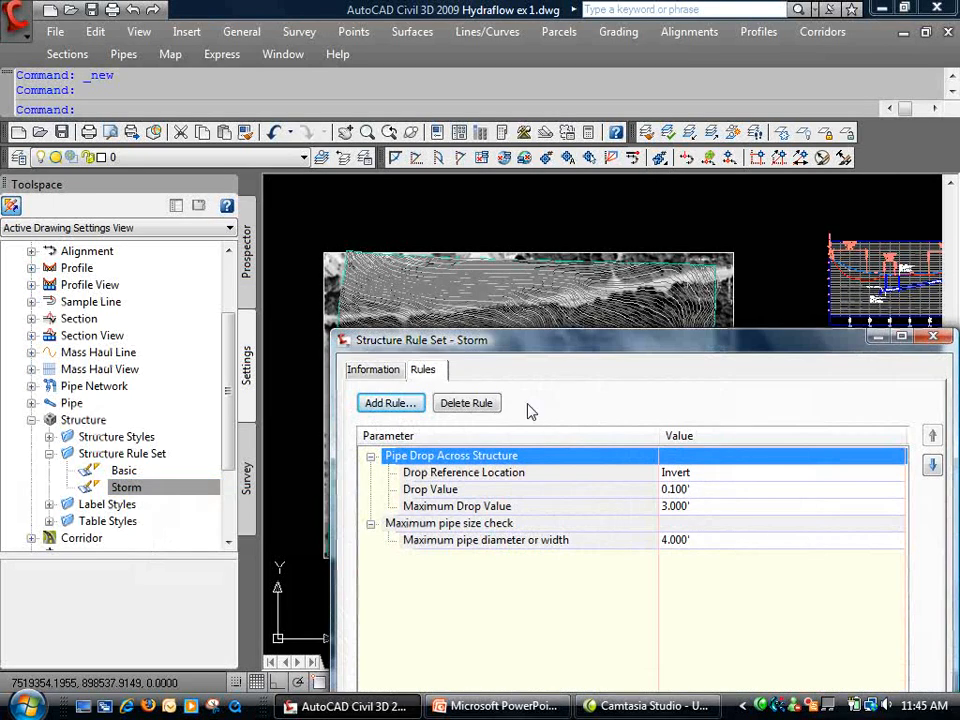
left_click_drag(540, 355, 444, 80)
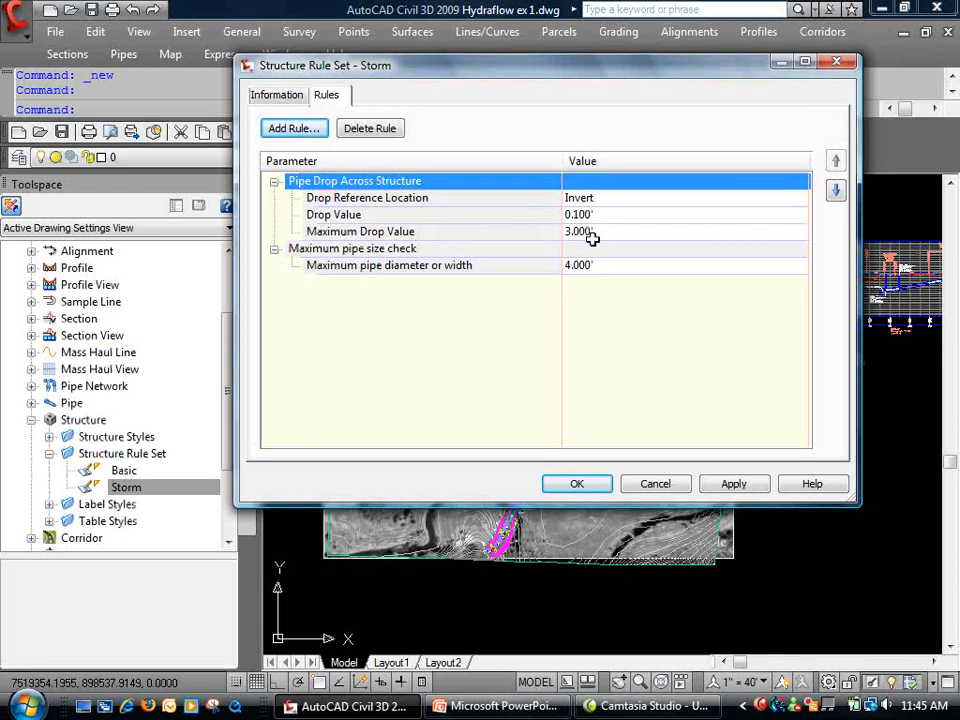
left_click(648, 484)
left_click(32, 420)
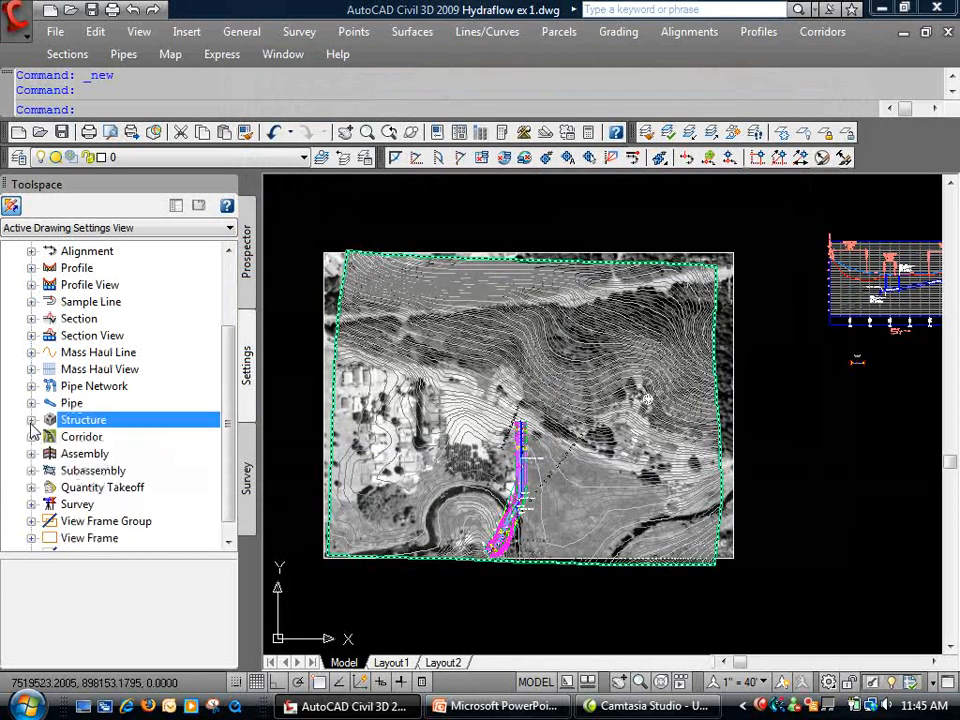
left_click(31, 403)
left_click(49, 420)
left_click(49, 420)
left_click(31, 403)
- Open the Storm Sewer parts list of the pipe network settings for editing and show its pipes
left_click(31, 386)
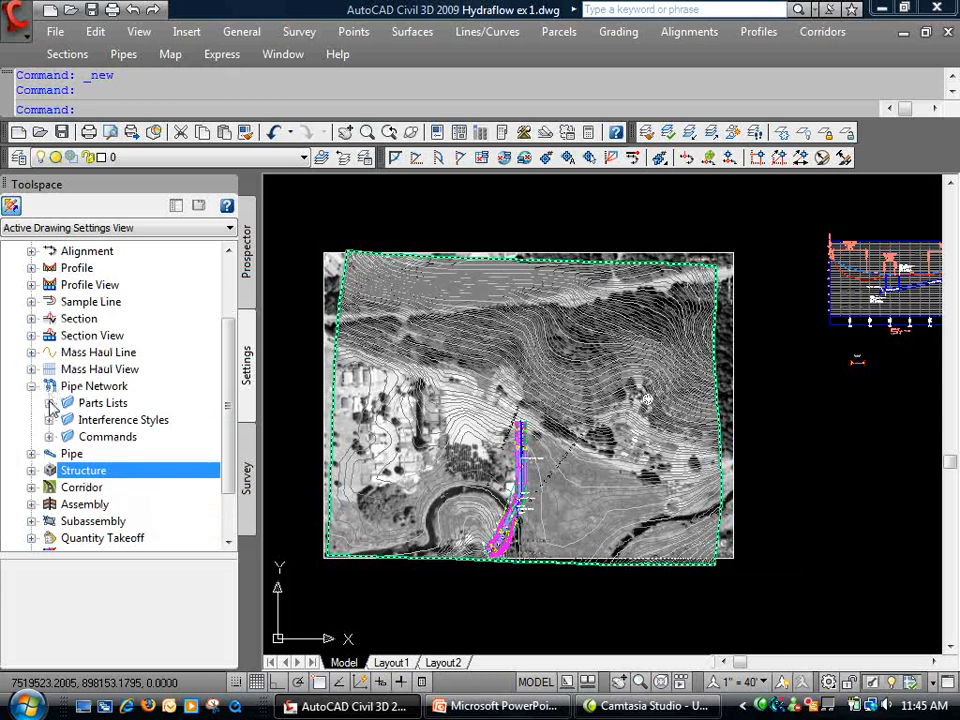
left_click(49, 403)
right_click(100, 455)
left_click(126, 473)
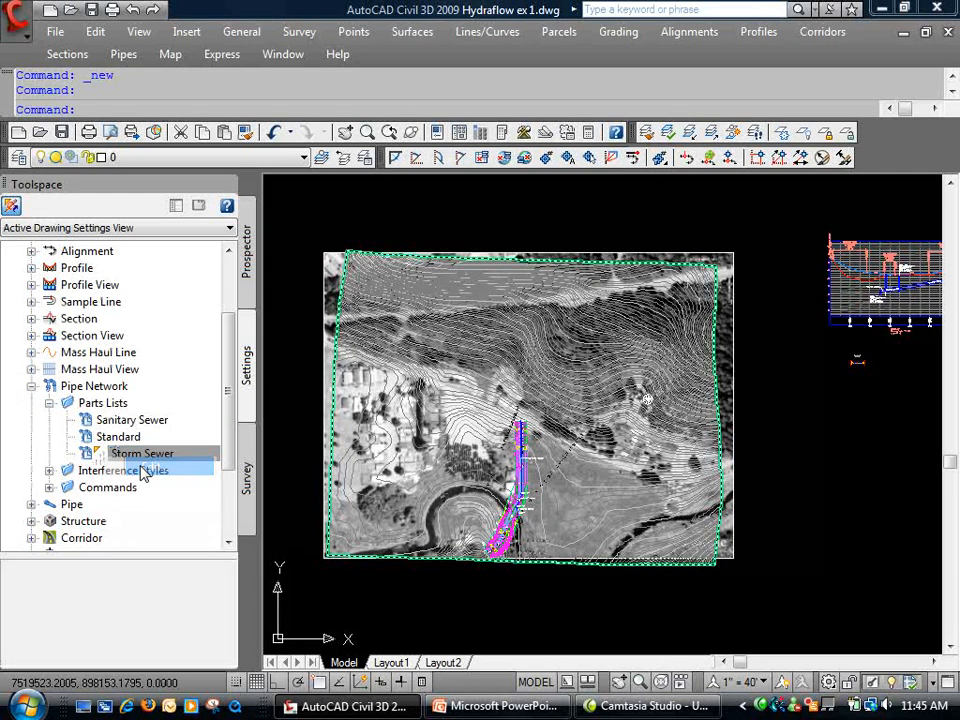
left_click_drag(445, 338, 320, 65)
left_click(288, 89)
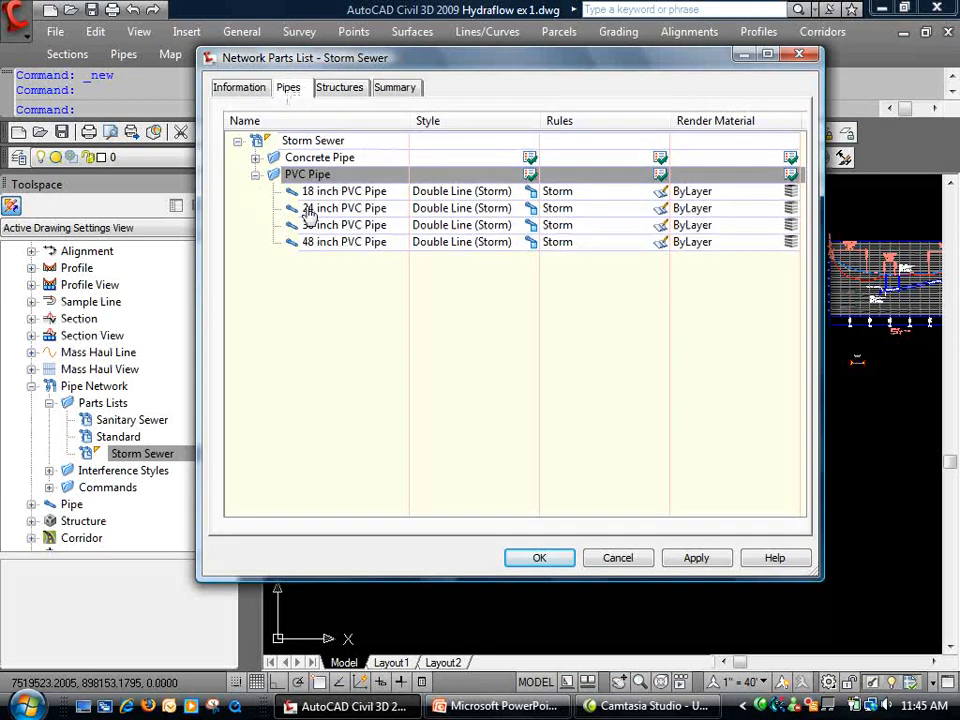
- Delete the Concrete Pipe family from the Storm Sewer parts list
right_click(309, 163)
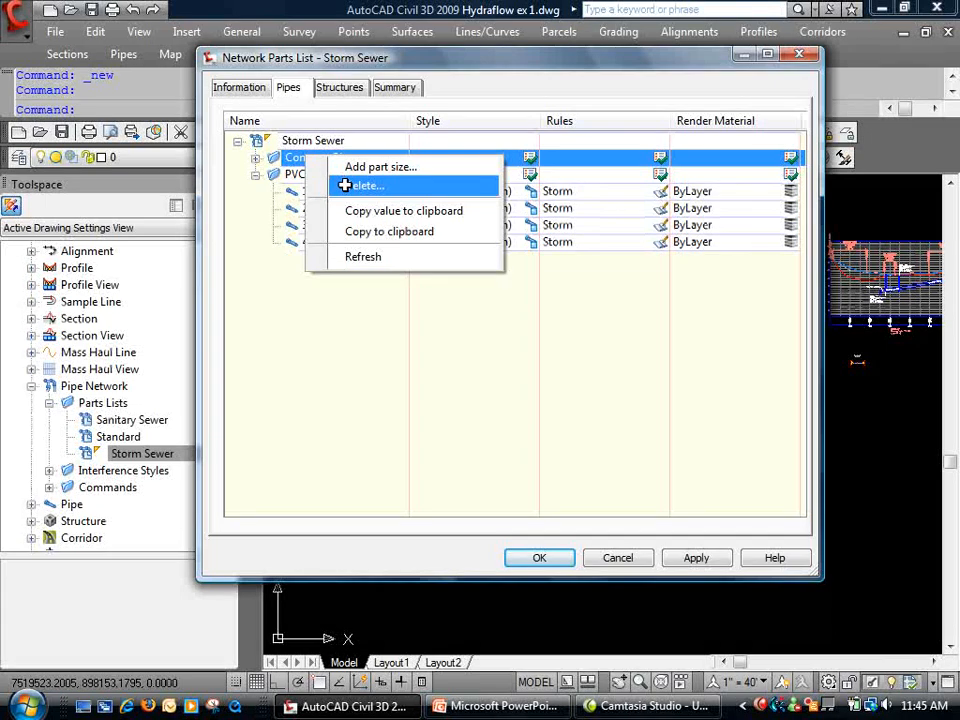
left_click(338, 185)
left_click(522, 363)
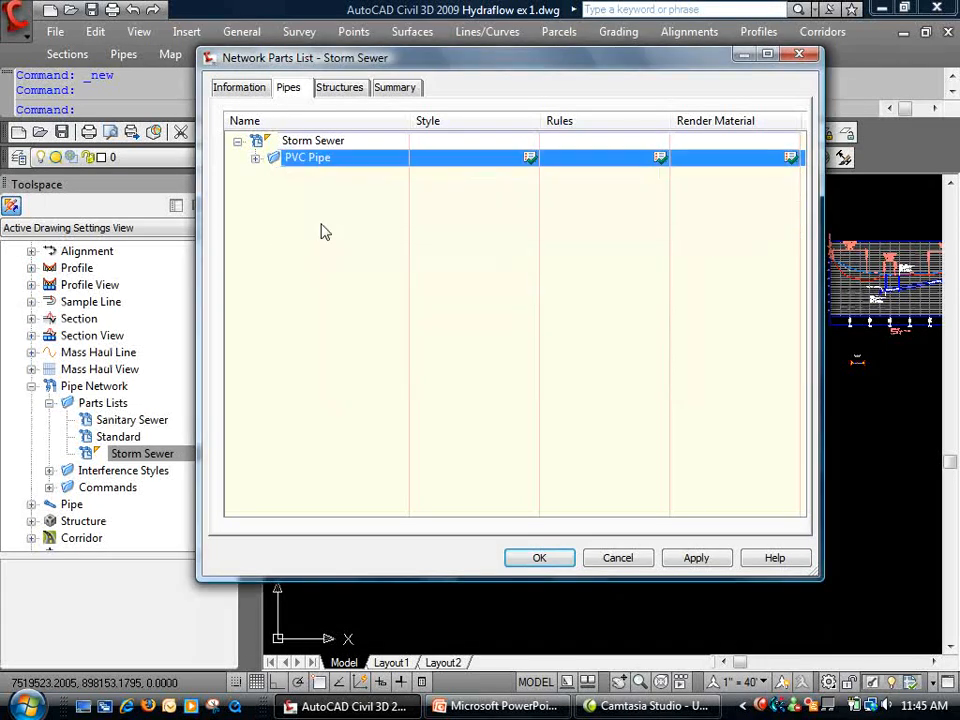
- Add all available inner pipe diameter sizes to the PVC Pipe family
left_click(256, 158)
right_click(297, 158)
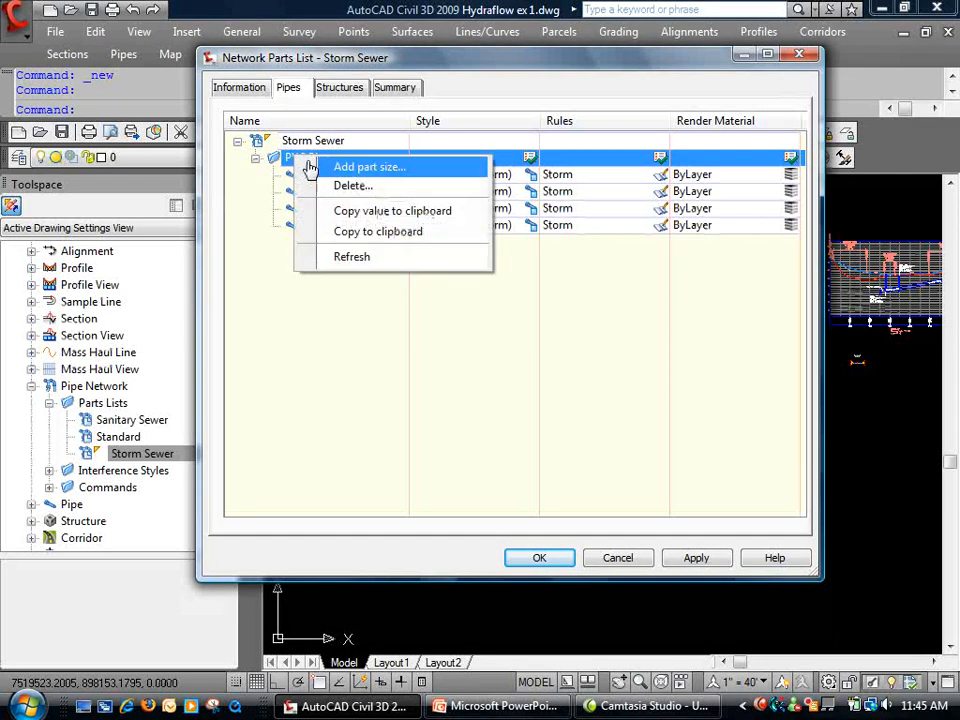
left_click(320, 167)
left_click(842, 495)
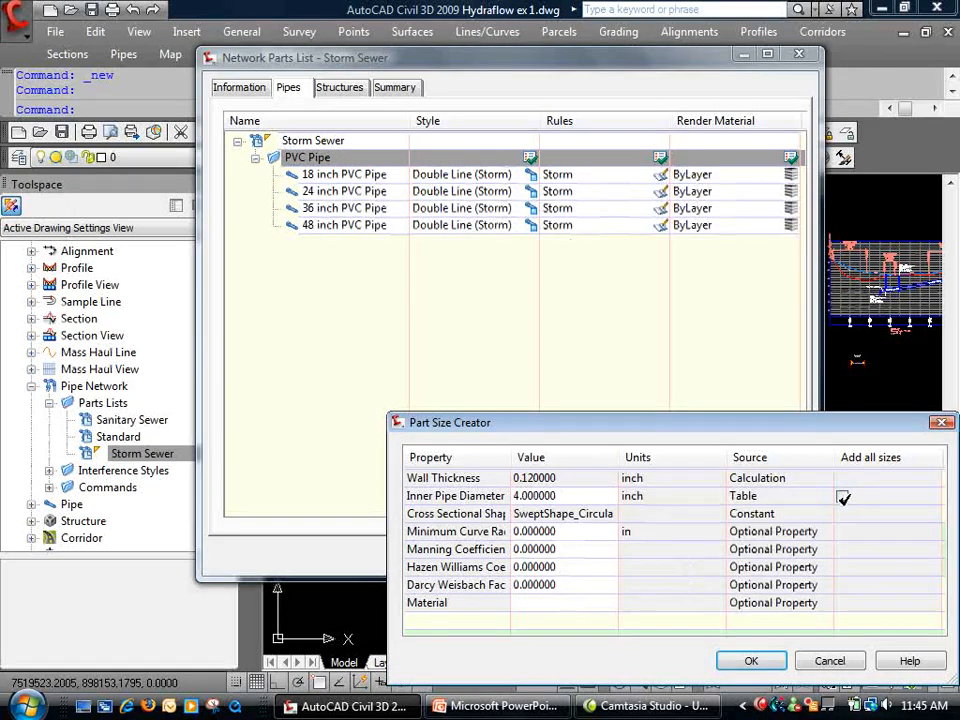
left_click(750, 662)
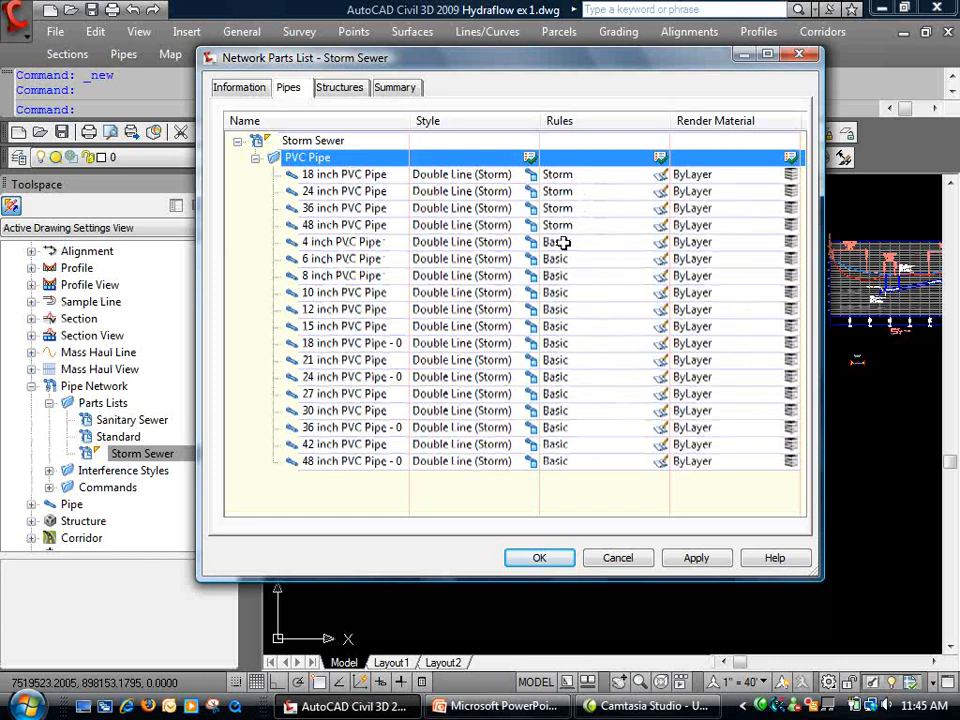
- Assign the Storm rule set to every size in the PVC Pipe family
left_click(660, 157)
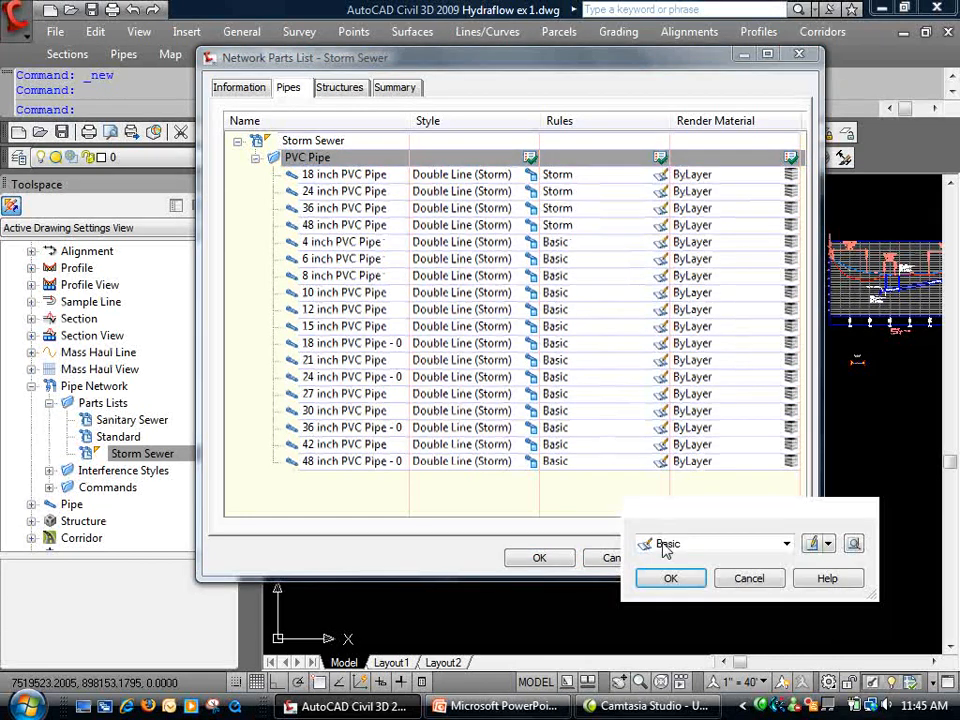
left_click_drag(677, 518, 568, 344)
left_click(583, 369)
left_click(579, 402)
left_click(561, 404)
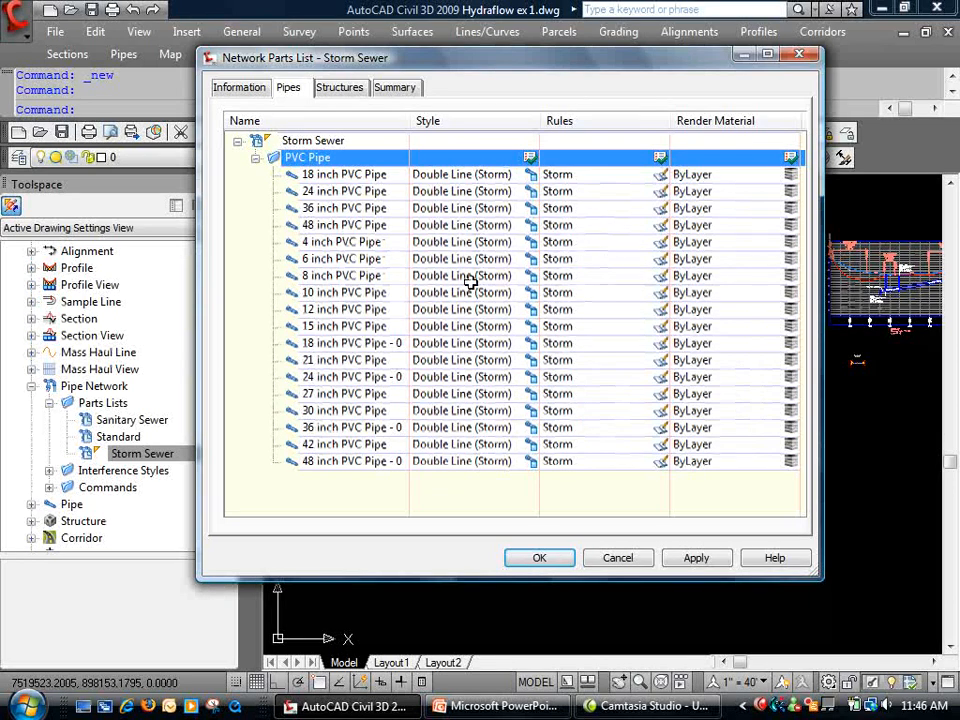
- Delete the Concentric Cylindrical structure family from the Storm Sewer parts list's structures
left_click(340, 88)
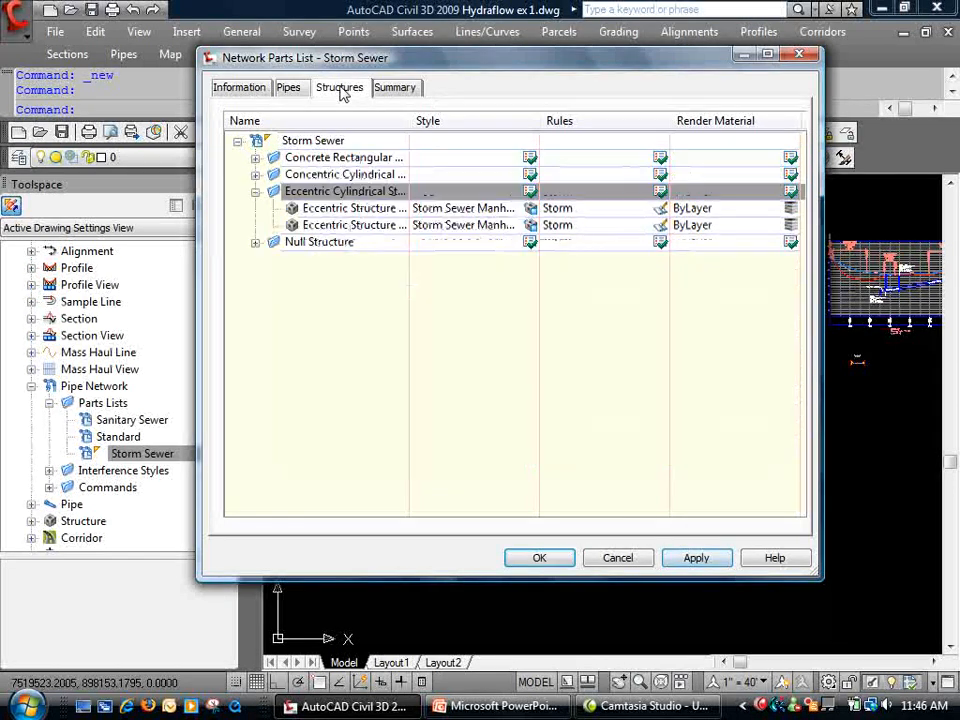
left_click(276, 176)
right_click(302, 178)
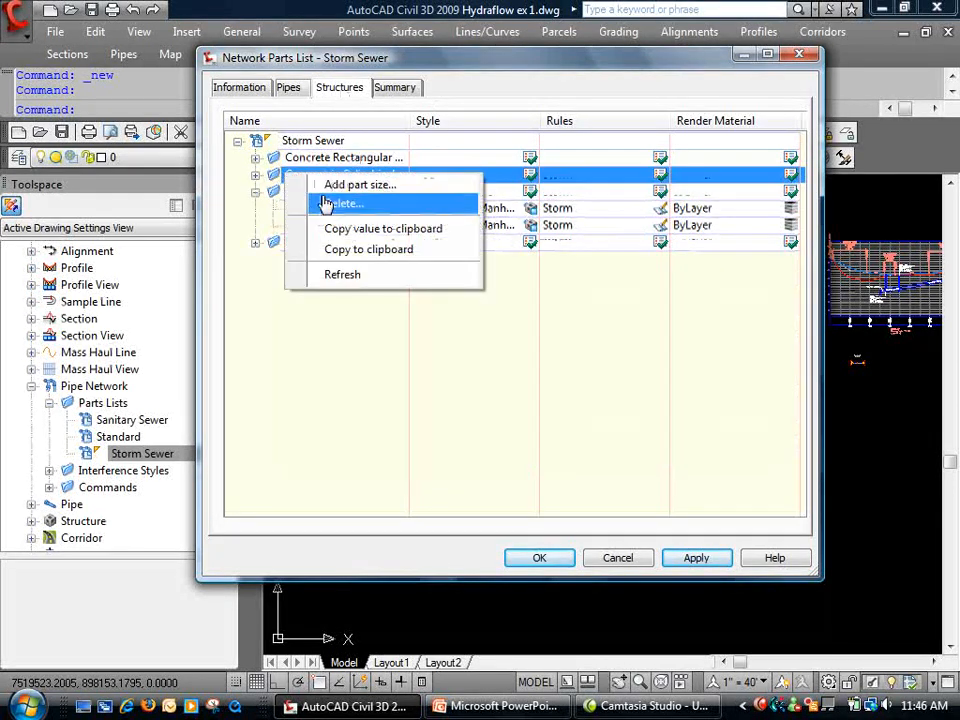
left_click(325, 205)
left_click(576, 363)
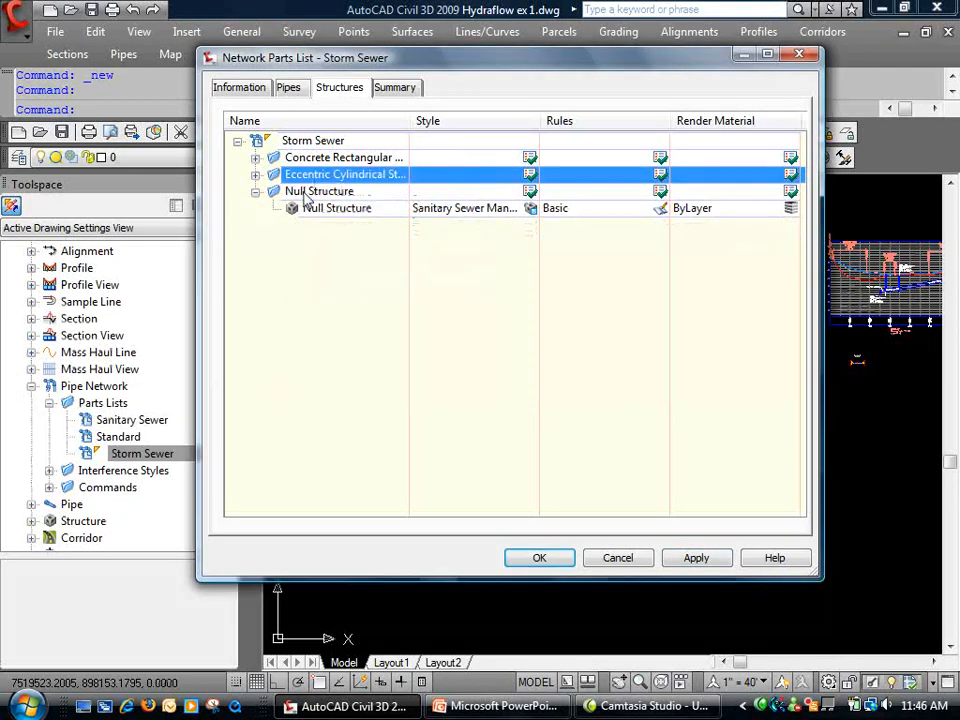
- Add the Rectangular Structure Slab Top Rectangular Frame part family to the Storm Sewer structures
left_click(255, 174)
left_click(255, 174)
right_click(292, 143)
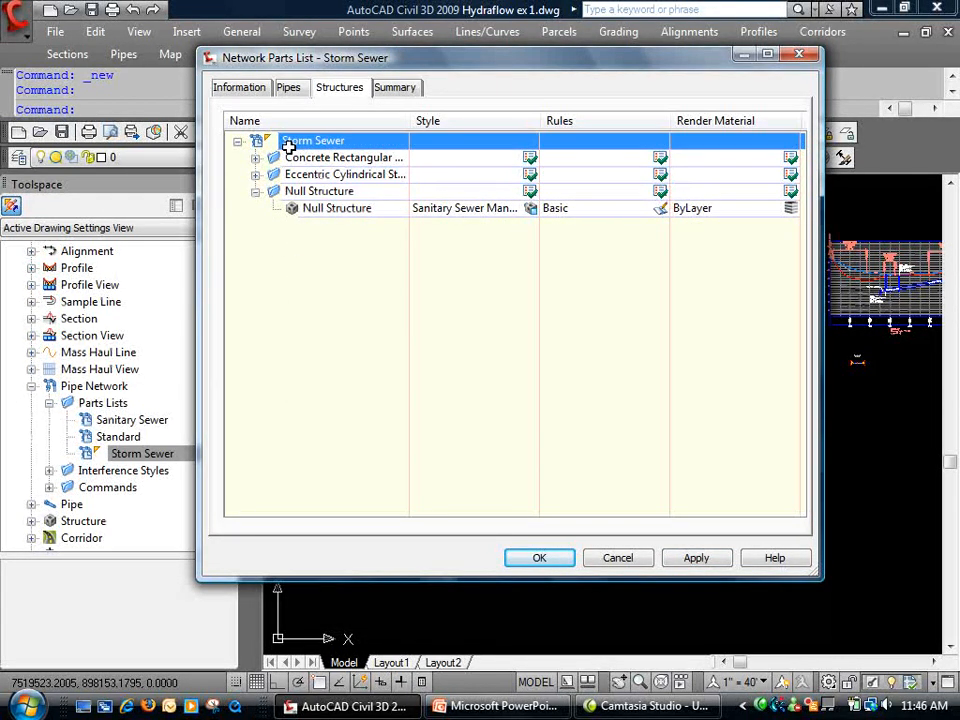
left_click(365, 159)
left_click_drag(480, 321, 364, 70)
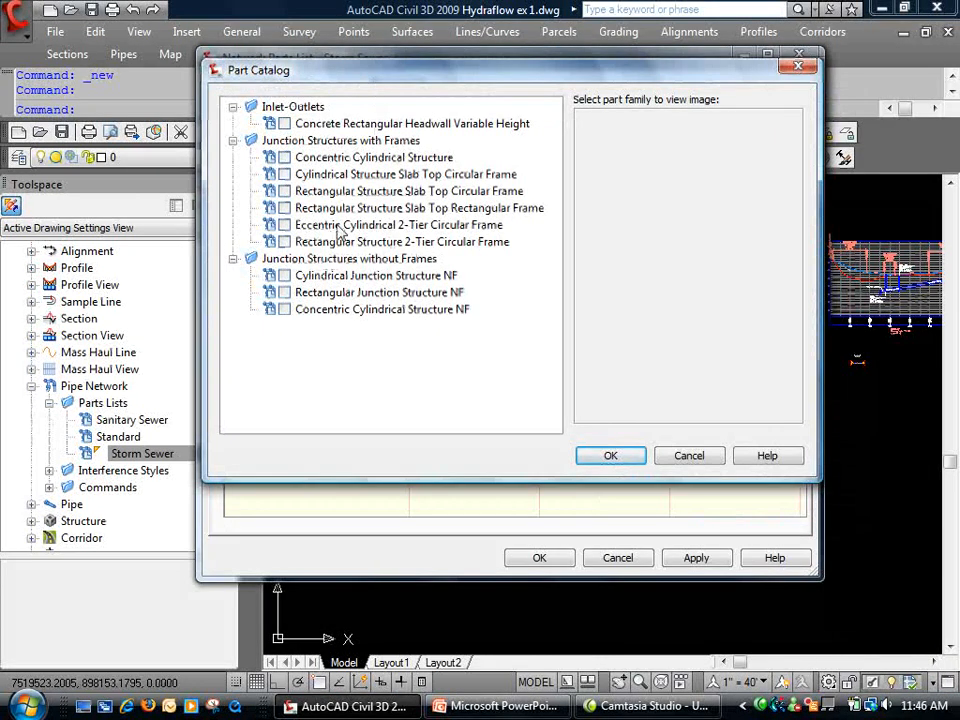
left_click(285, 191)
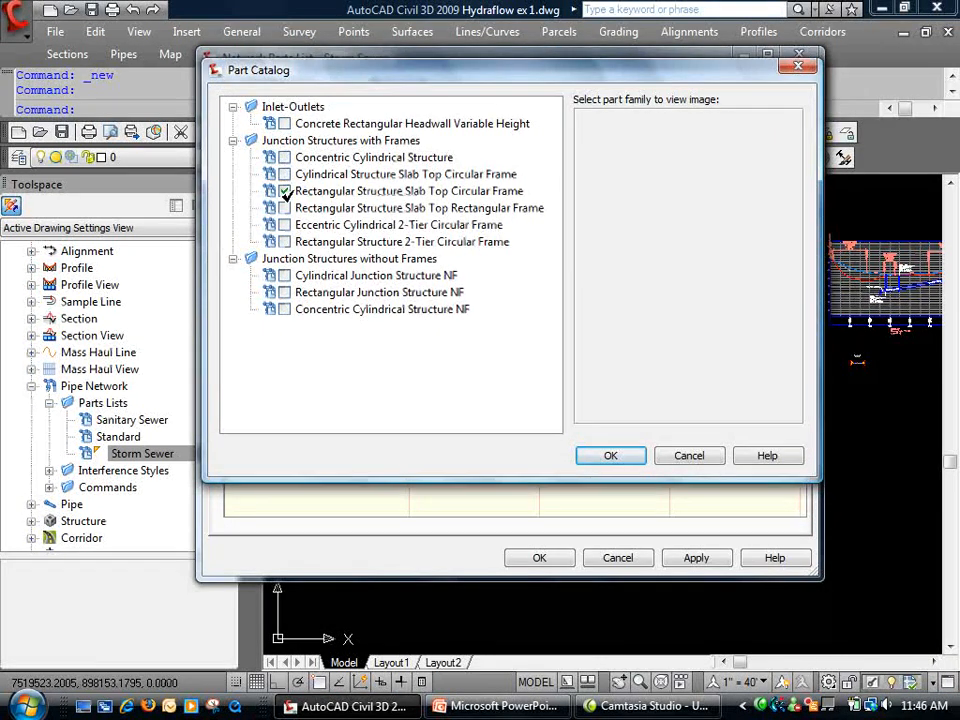
left_click(311, 193)
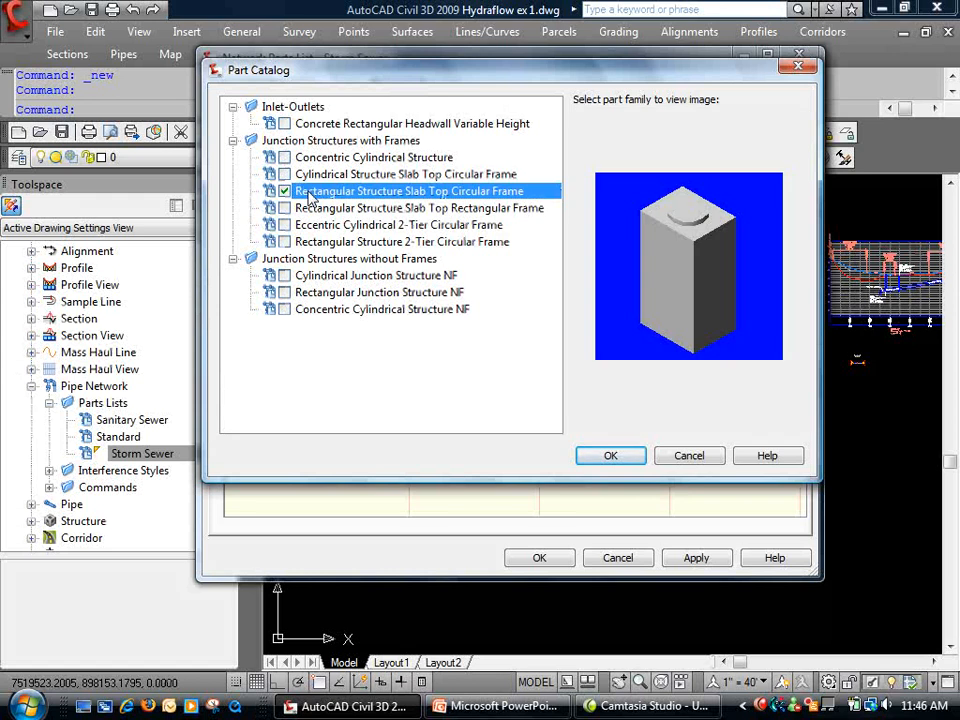
left_click(286, 208)
left_click(286, 190)
left_click(286, 208)
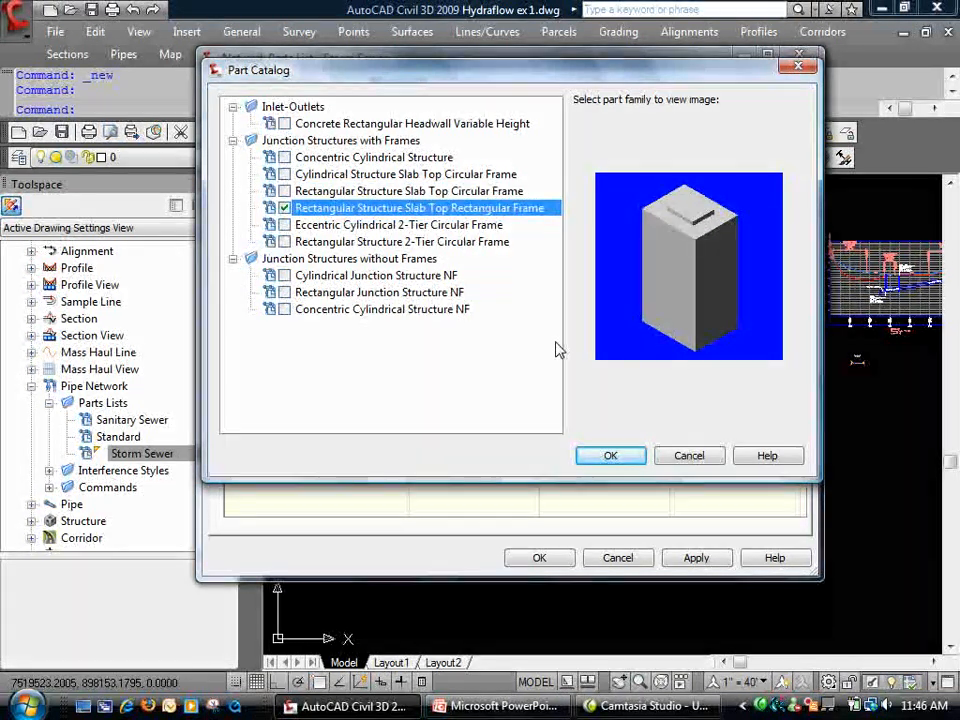
left_click(610, 455)
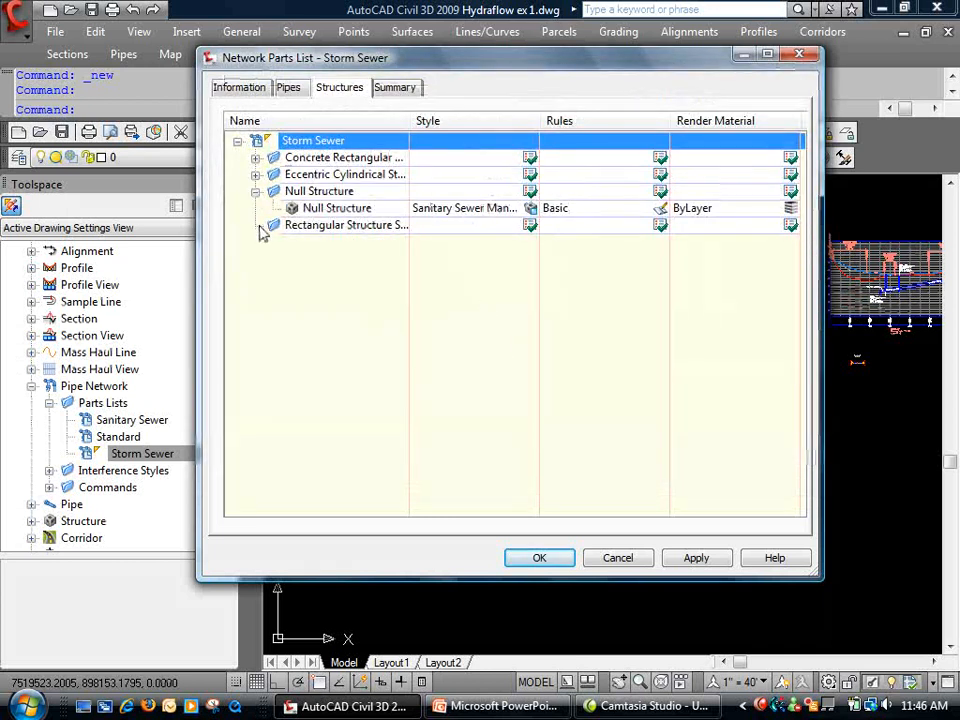
- Add a part size to the new rectangular structure family with frame length and frame width both set to 24 inches
right_click(295, 227)
left_click(318, 240)
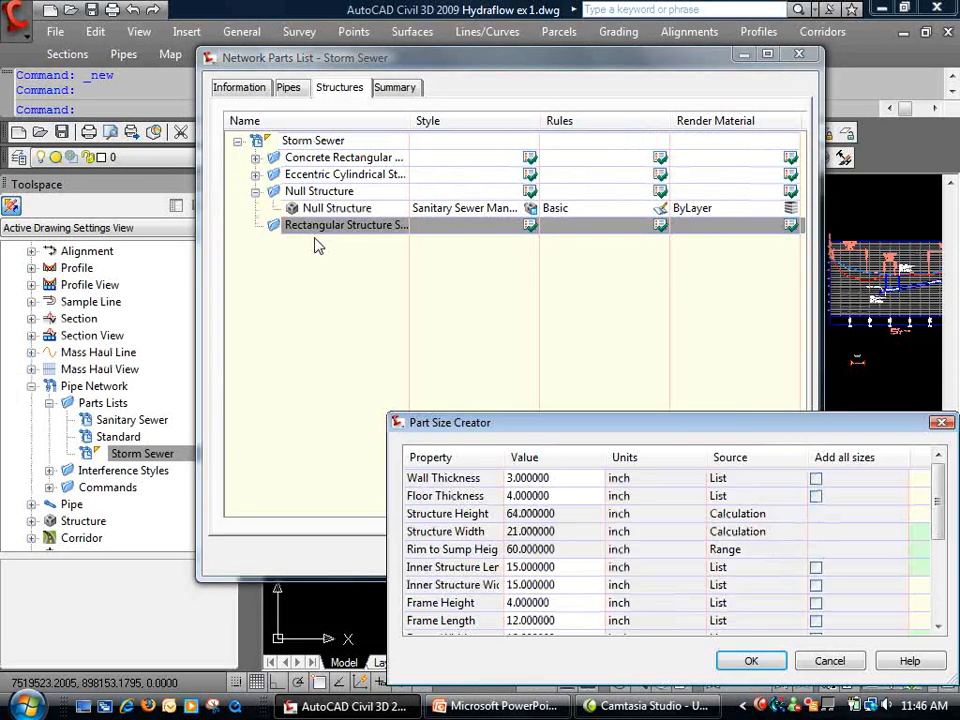
left_click_drag(460, 423, 282, 164)
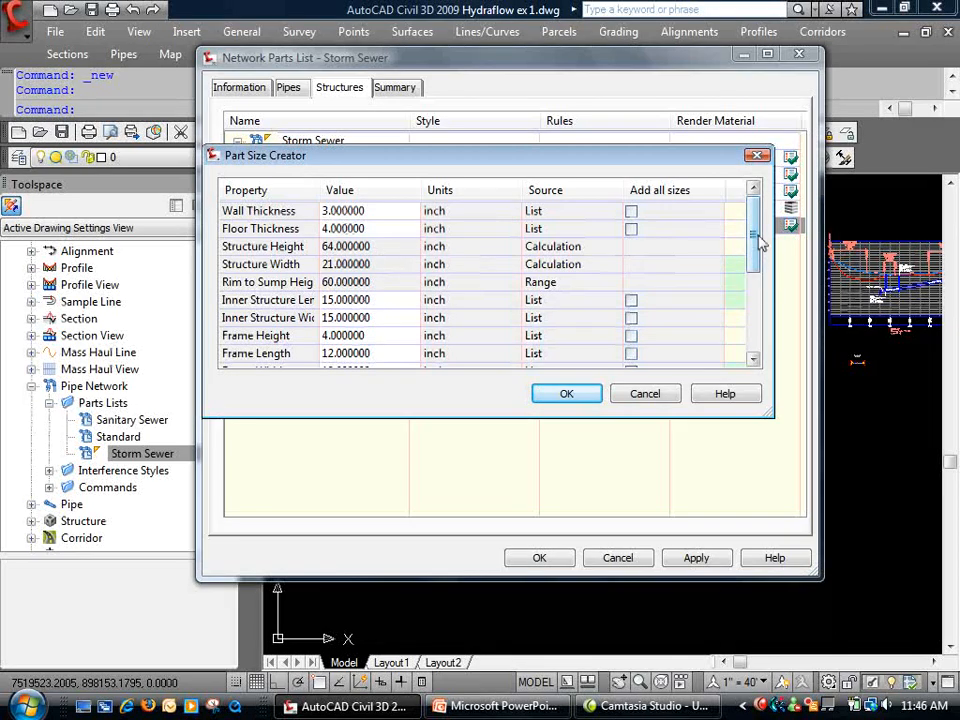
left_click(381, 355)
left_click(381, 355)
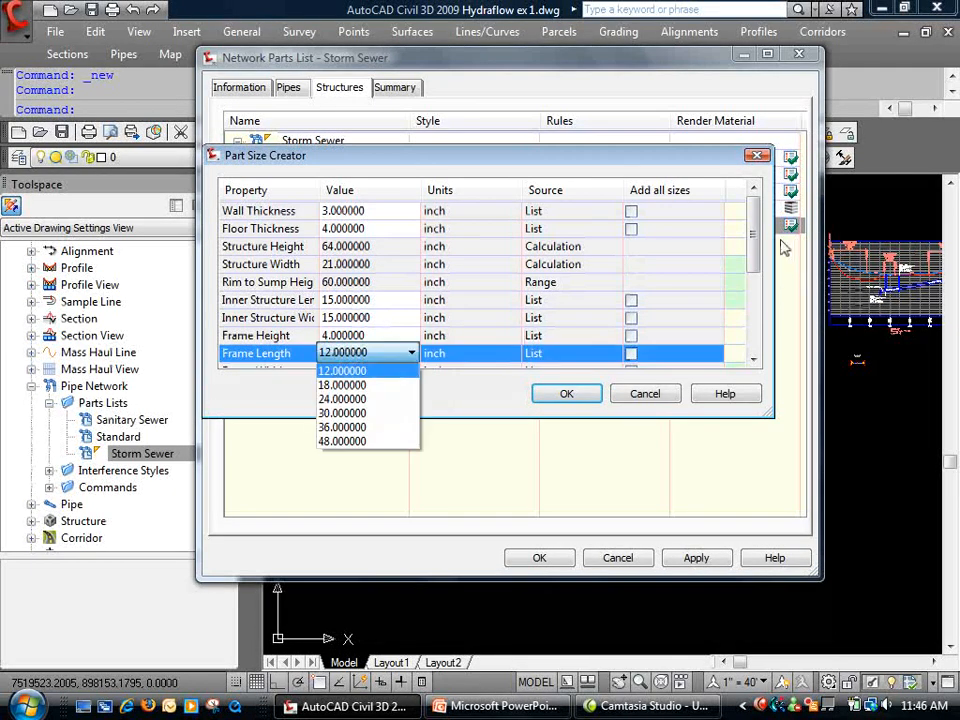
left_click(757, 256)
left_click_drag(751, 253, 754, 312)
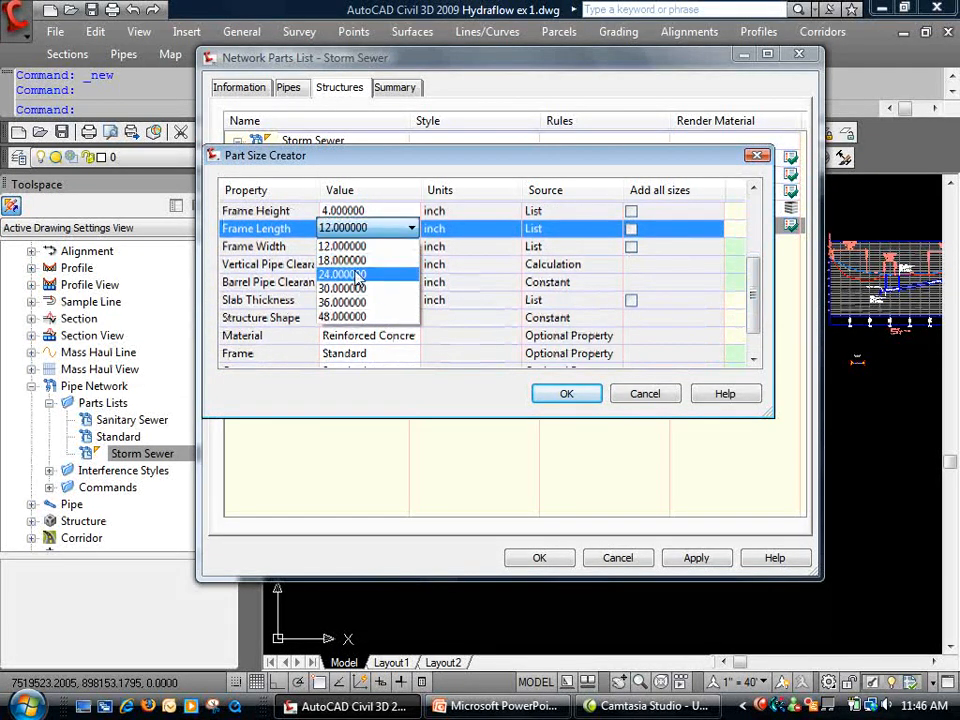
left_click(342, 269)
left_click(360, 246)
left_click(360, 246)
left_click(343, 292)
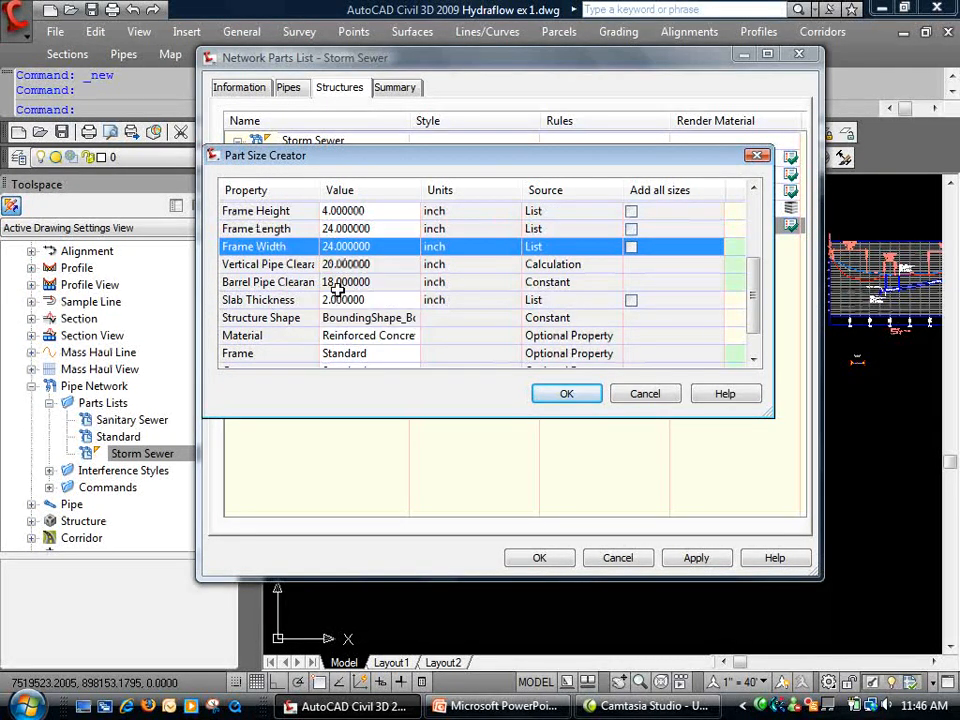
left_click(583, 398)
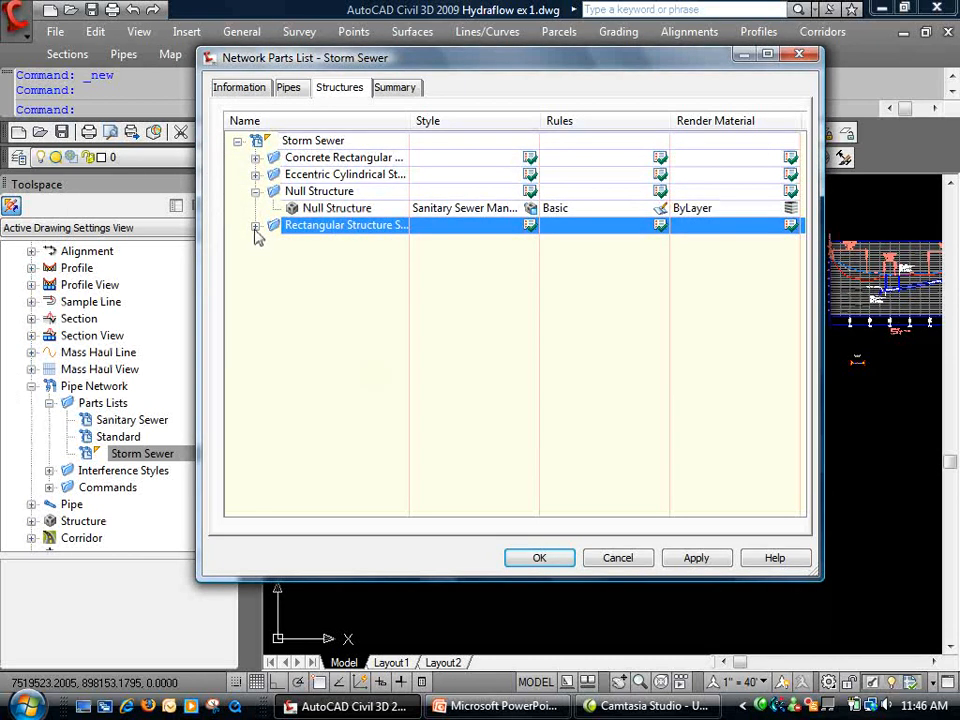
- Assign the Catch Basin structure style to the 15 x 15 rectangular structure
left_click(313, 243)
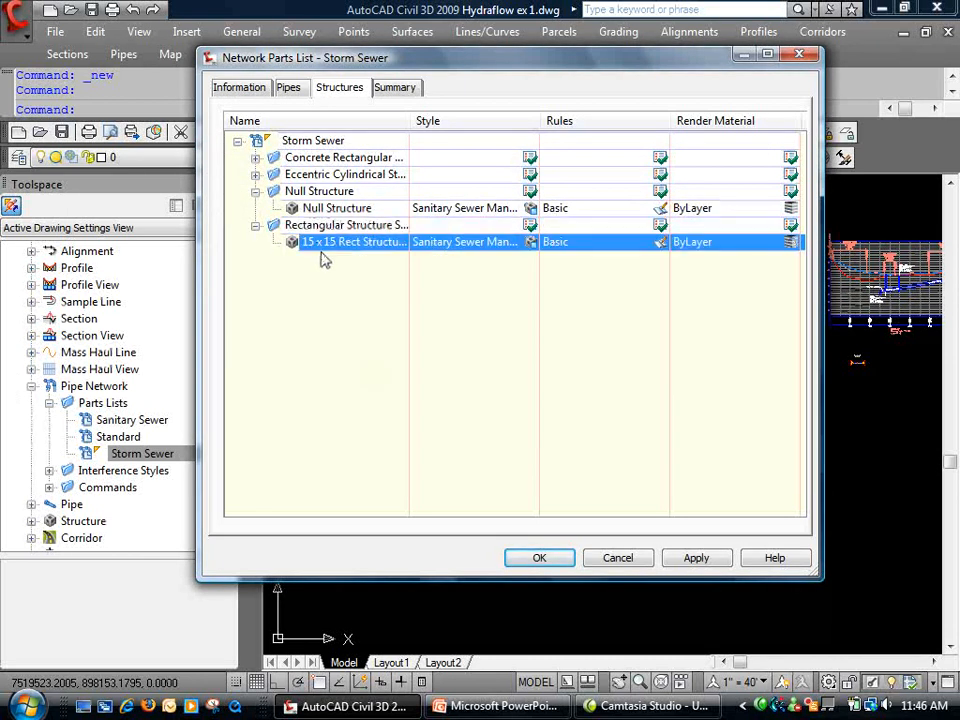
left_click(531, 243)
left_click(610, 369)
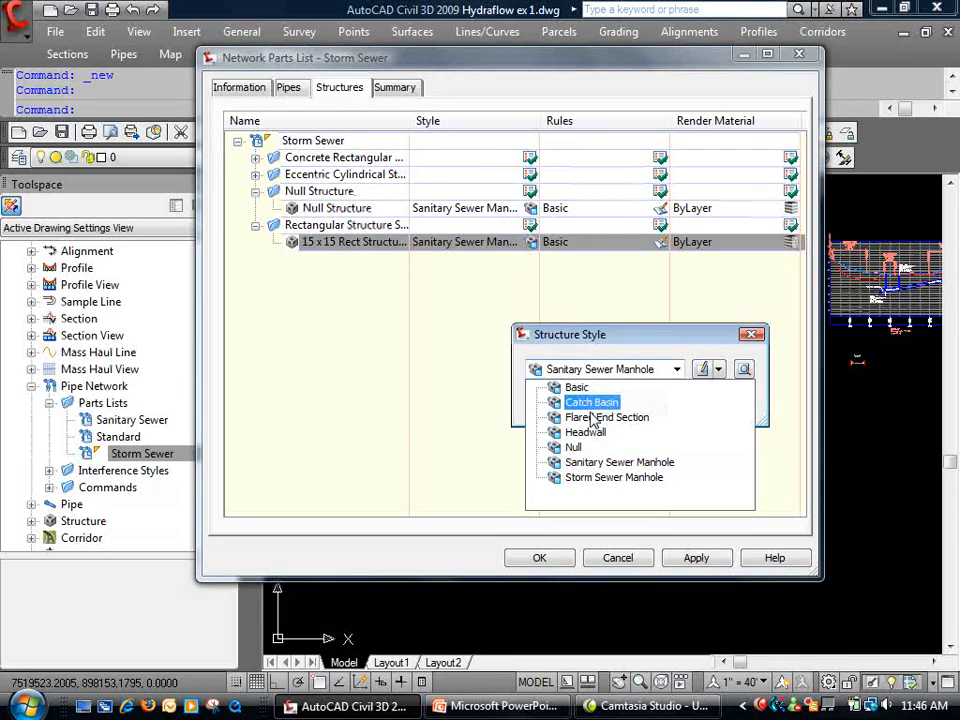
left_click(591, 403)
left_click(558, 402)
- Assign the Storm rule set to the 15 x 15 rectangular structure and save the parts list
left_click(660, 240)
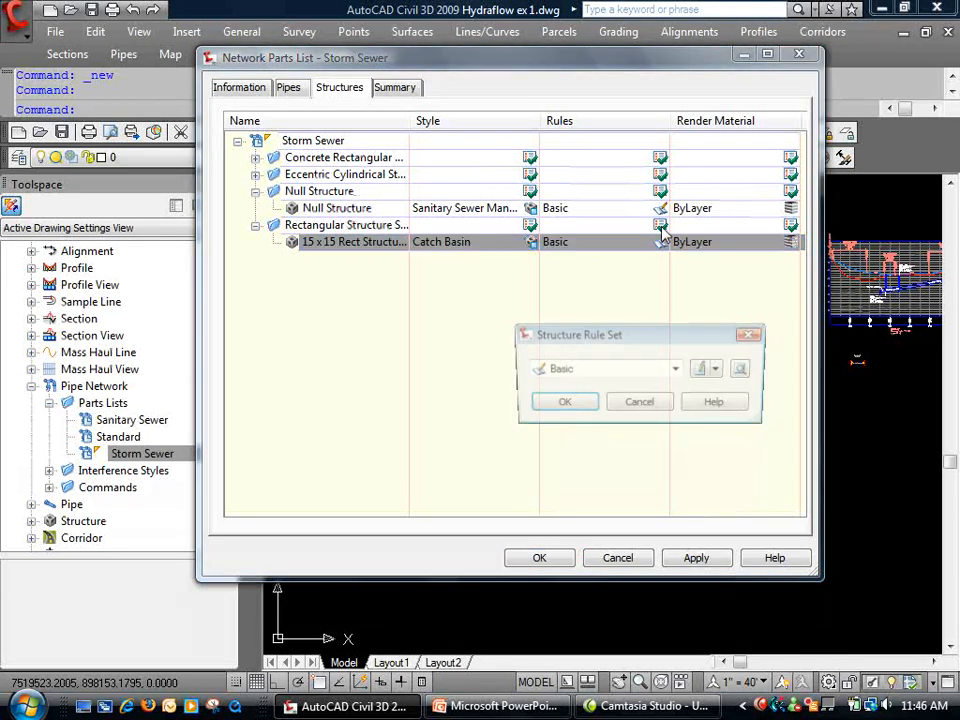
left_click(590, 369)
left_click(570, 405)
left_click(561, 402)
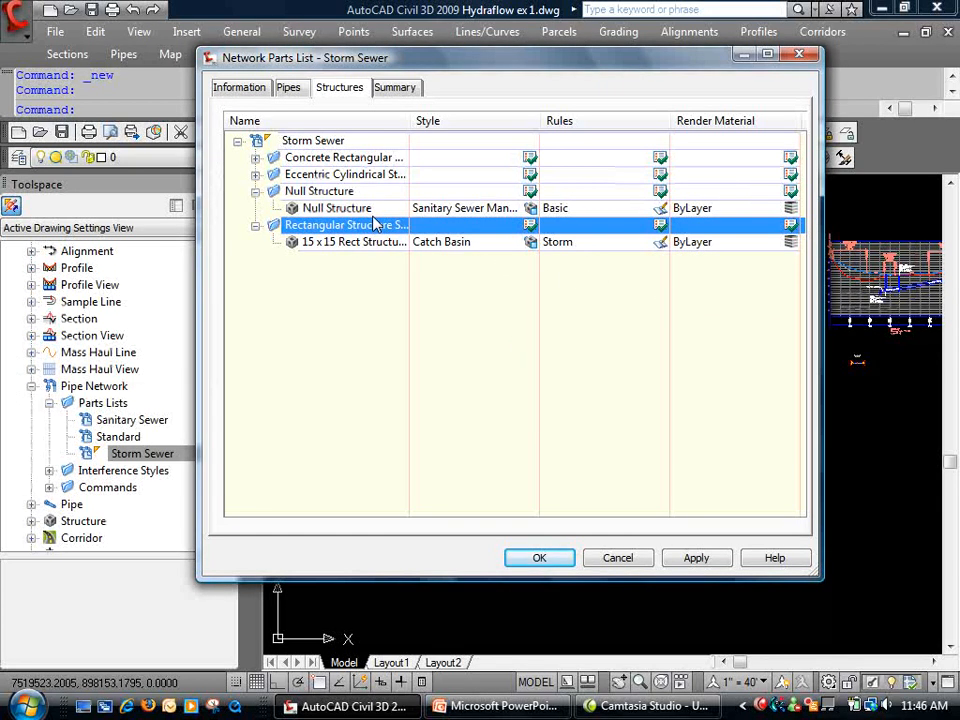
left_click(539, 558)
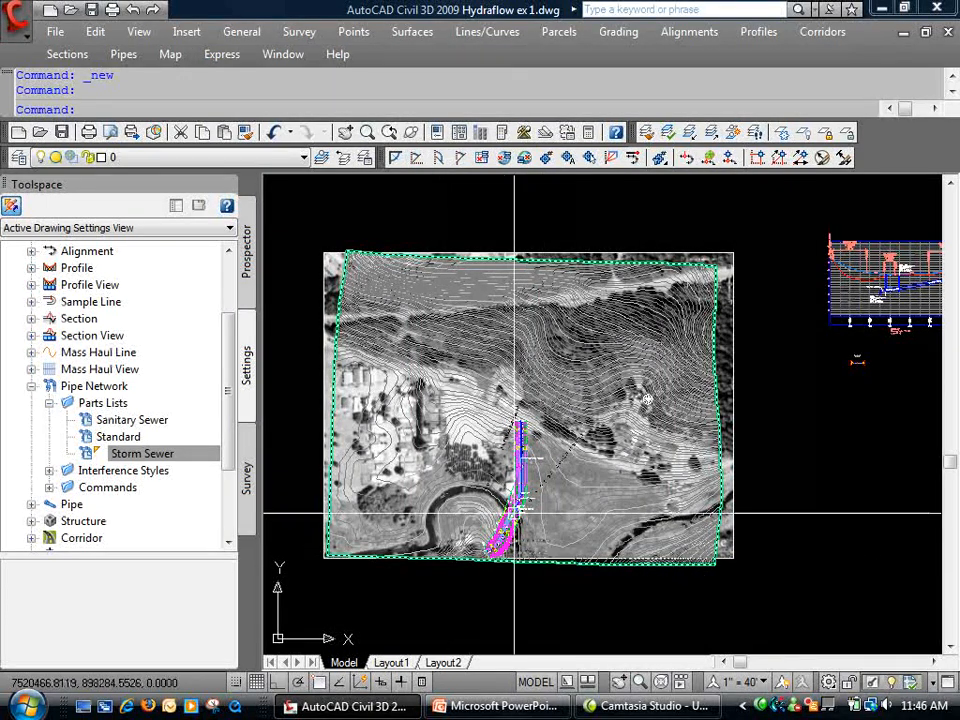
- Examine the road corridor in plan and the road and bridge assemblies below the profile view
scroll(505, 530, "up", 5)
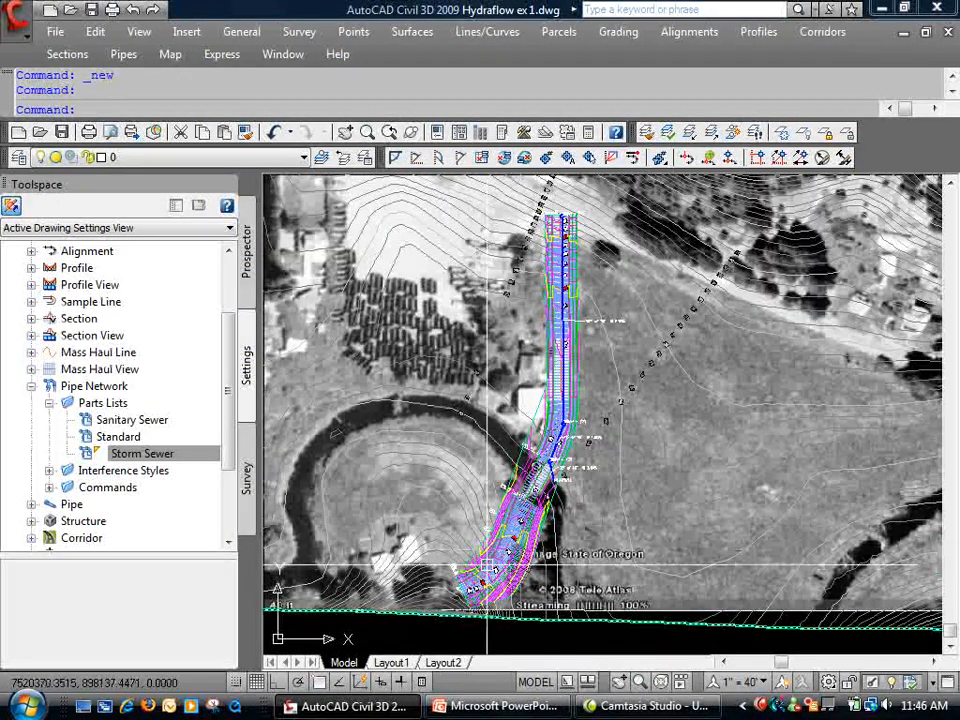
scroll(529, 485, "down", 2)
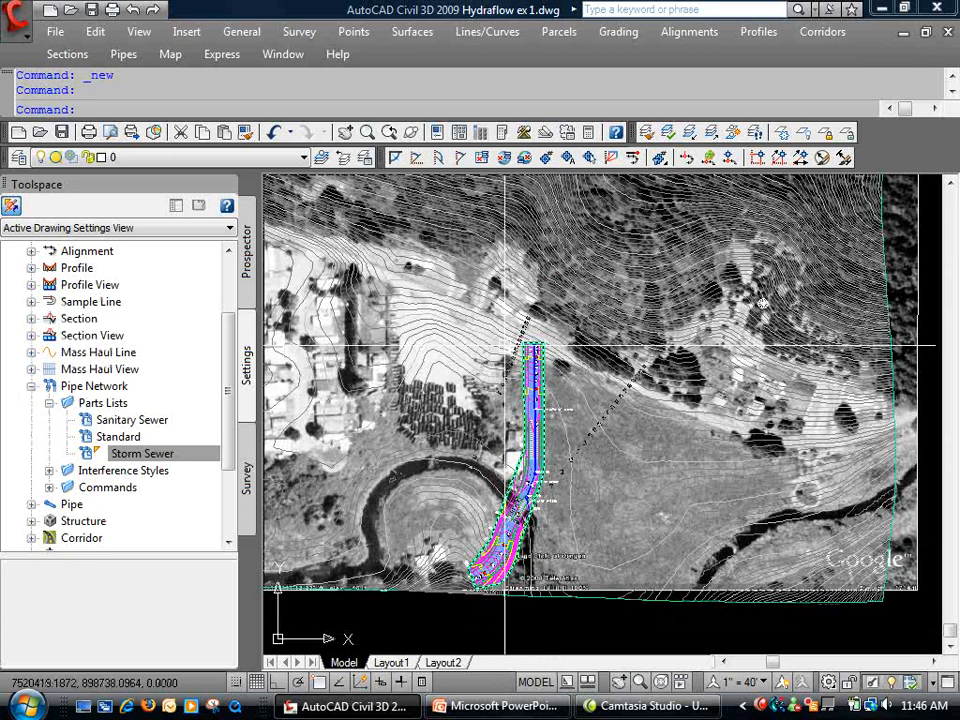
scroll(707, 343, "down", 2)
scroll(819, 282, "down", 3)
scroll(643, 321, "up", 5)
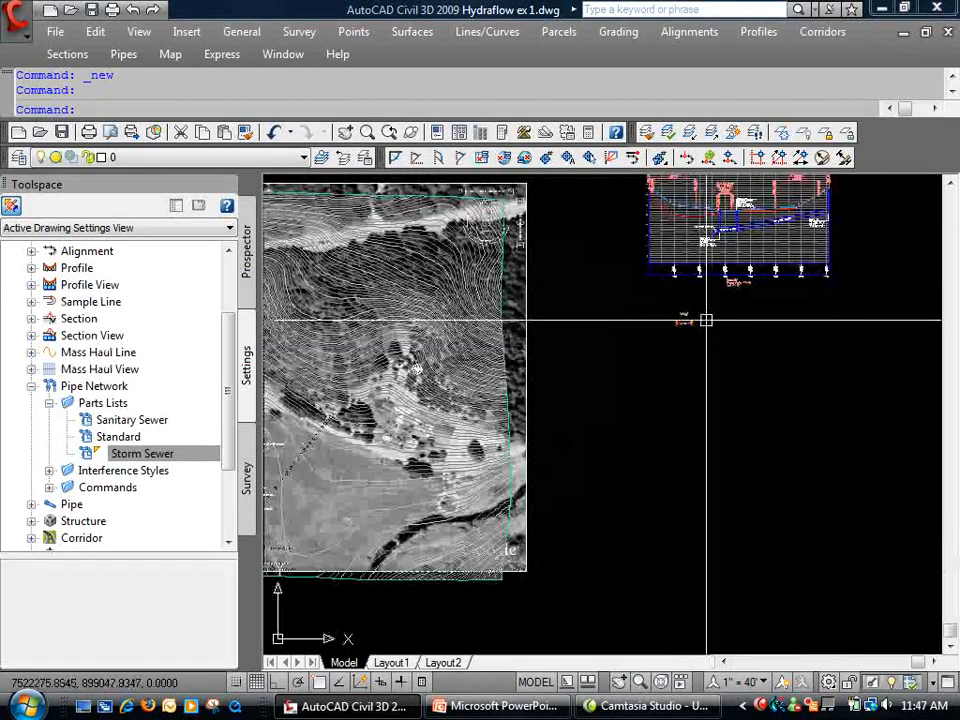
scroll(617, 349, "up", 5)
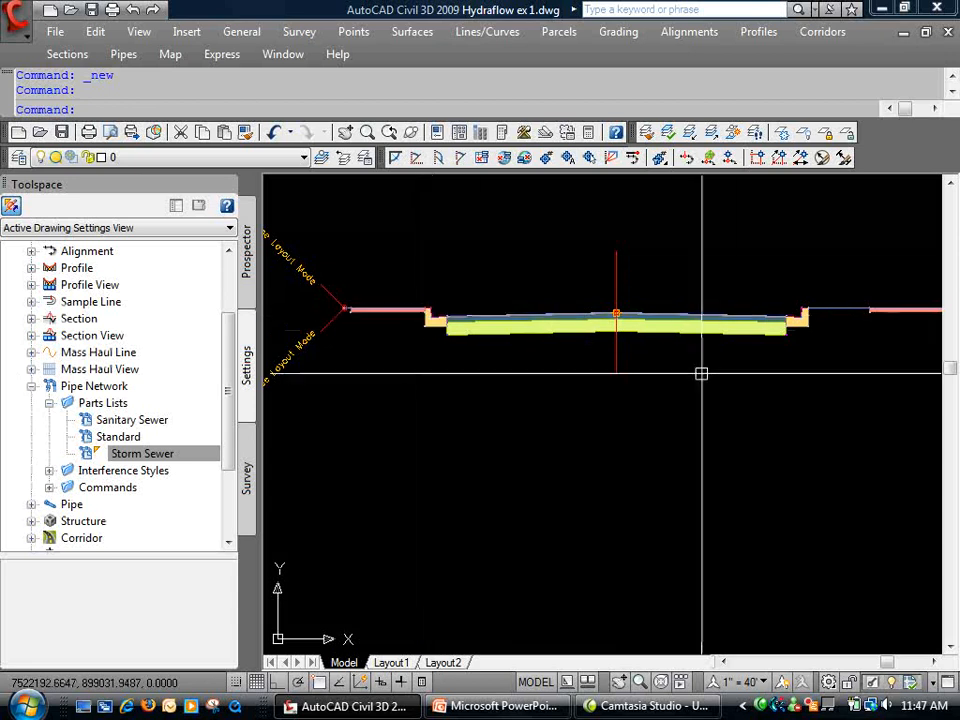
scroll(392, 424, "down", 3)
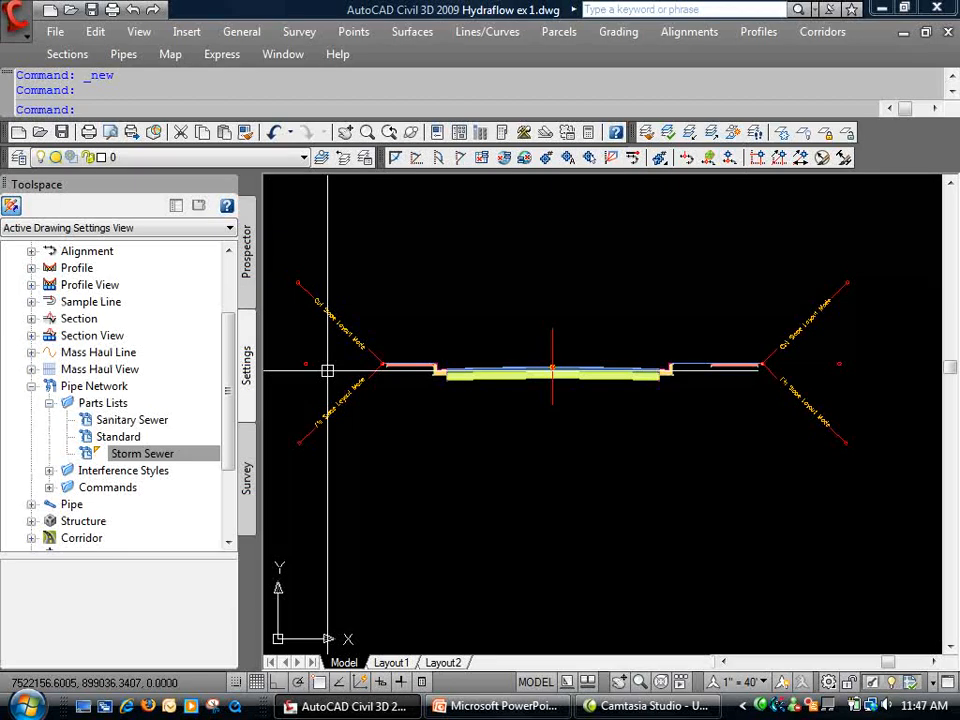
scroll(435, 542, "down", 2)
scroll(456, 437, "up", 5)
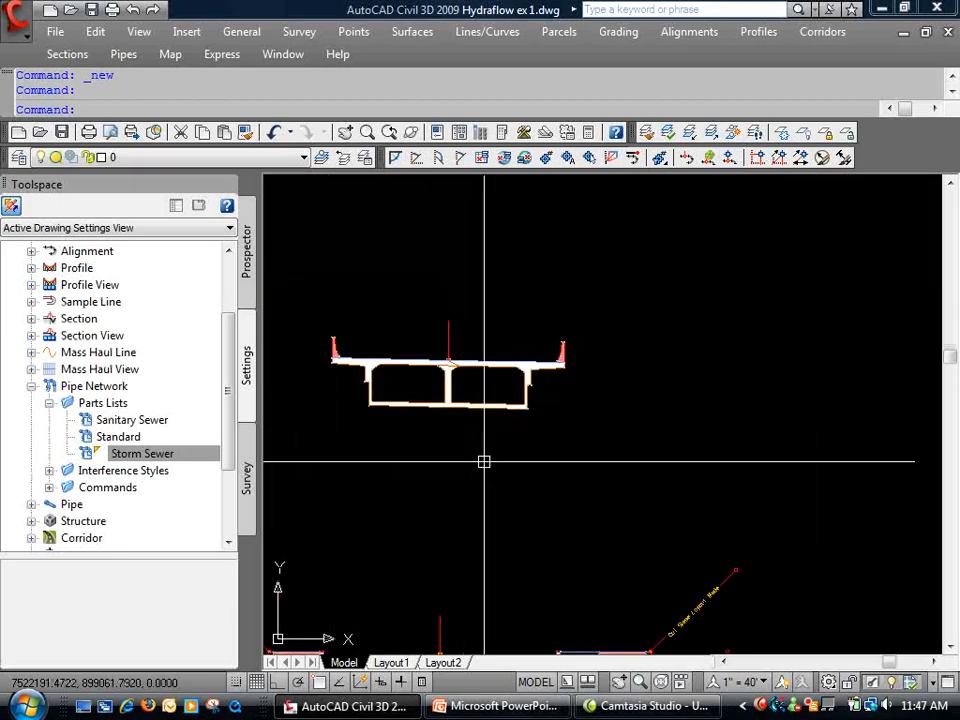
scroll(546, 414, "down", 2)
scroll(435, 381, "down", 3)
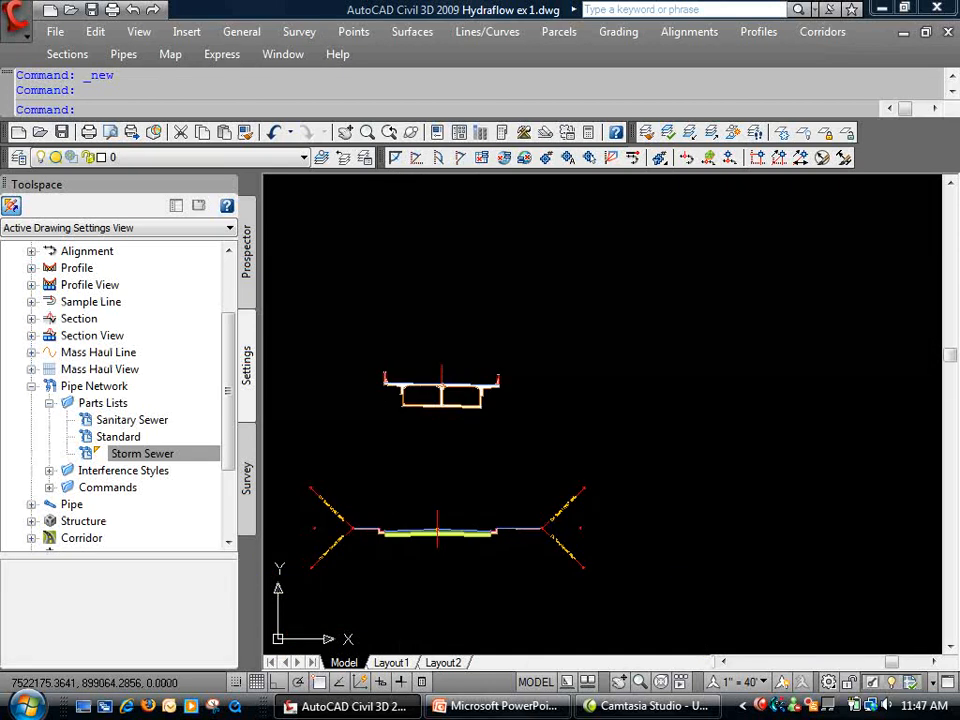
scroll(476, 379, "up", 2)
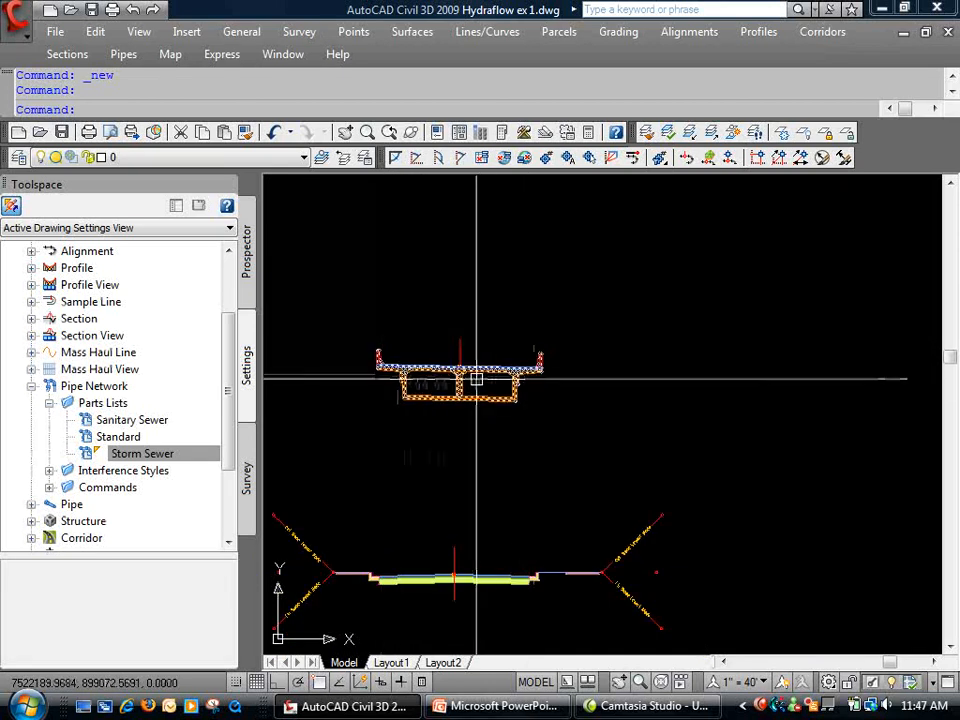
scroll(451, 382, "down", 4)
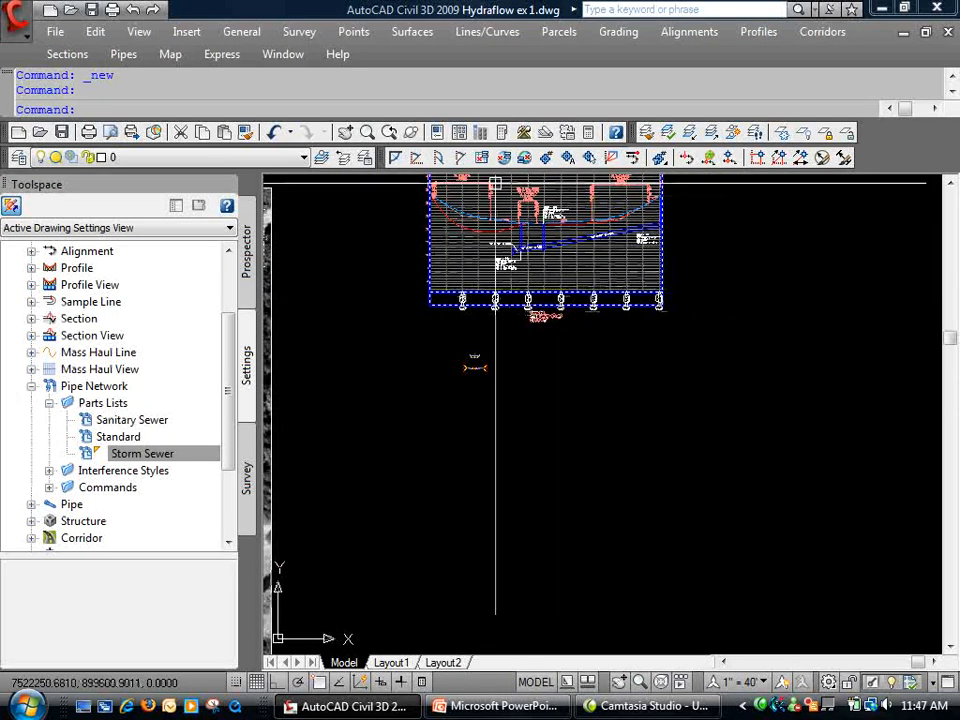
- Examine the Olson Rd profile view and the storm pipe run to the headwall in plan
scroll(440, 355, "up", 3)
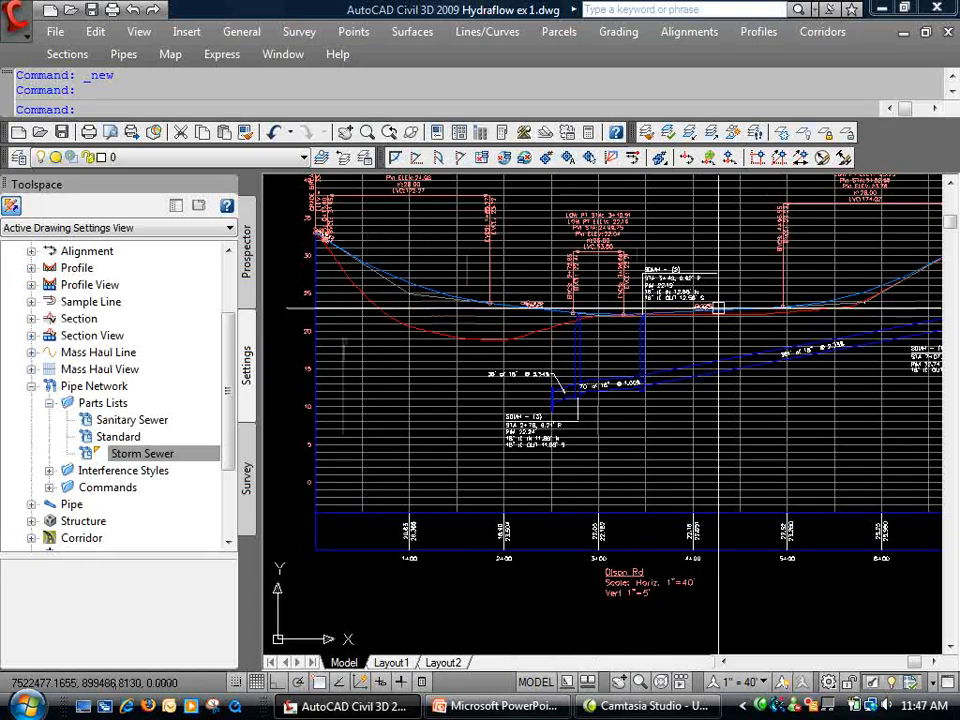
scroll(800, 335, "down", 6)
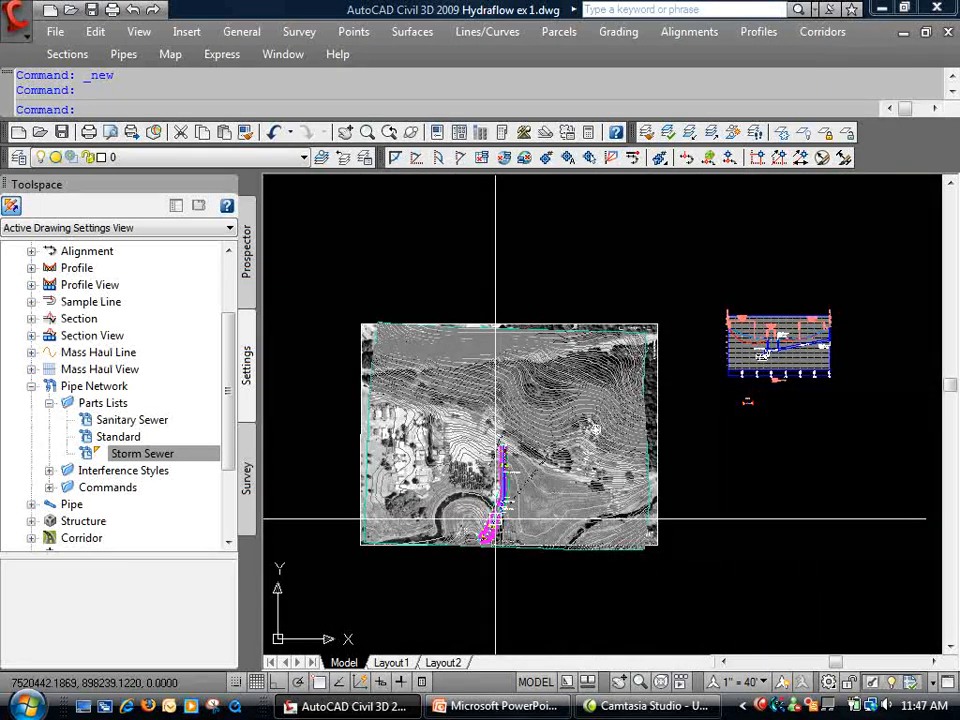
scroll(495, 518, "up", 5)
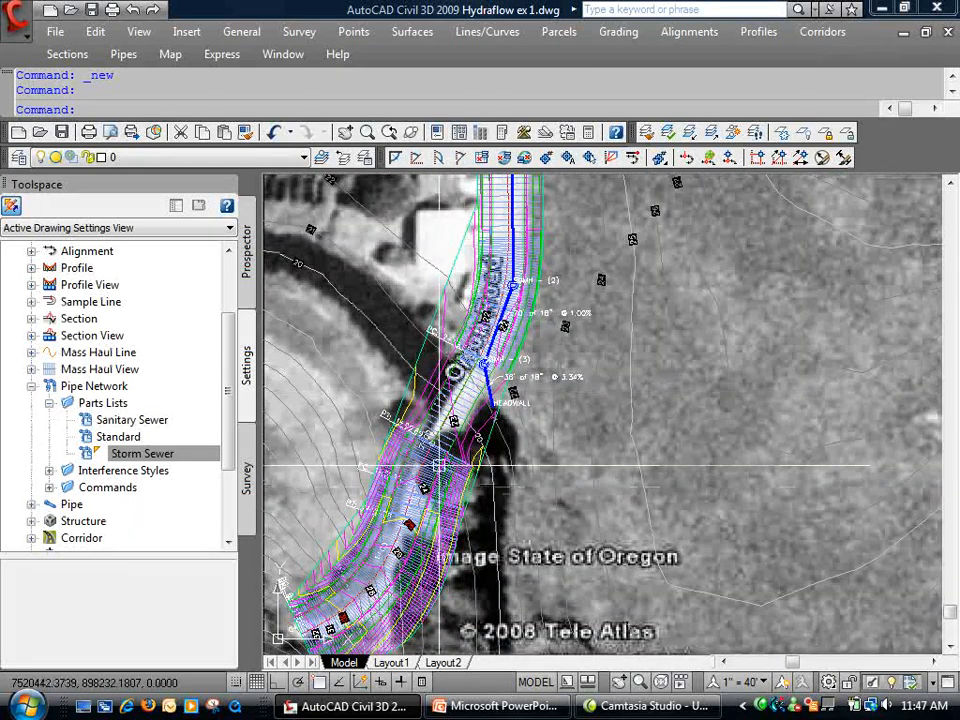
scroll(440, 468, "up", 2)
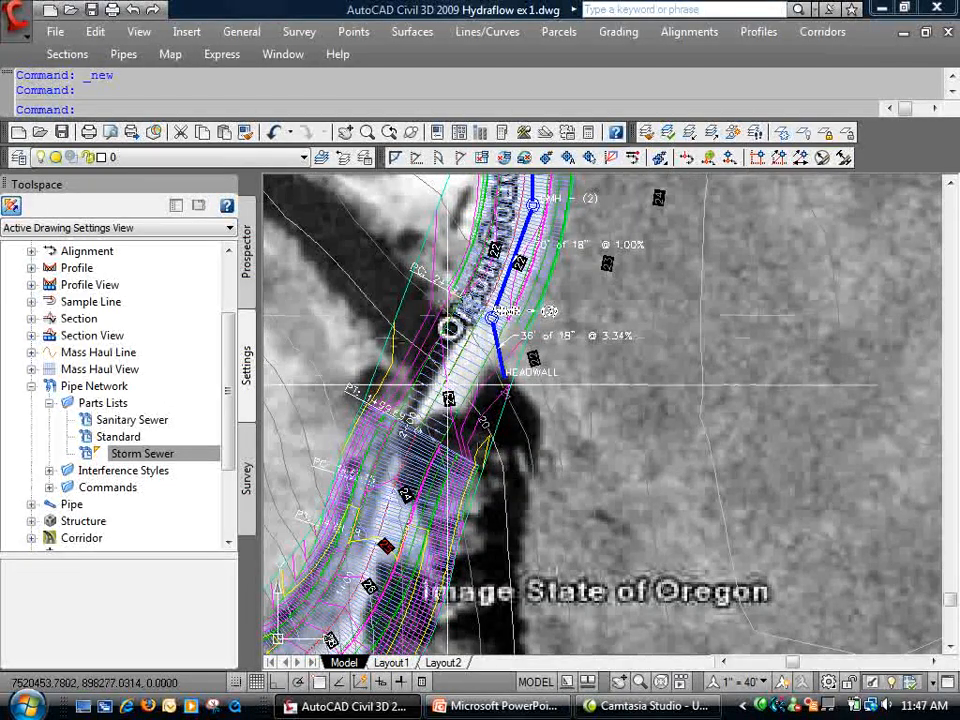
- Freeze the layer of the aerial image behind the contours and corridor
scroll(564, 475, "down", 7)
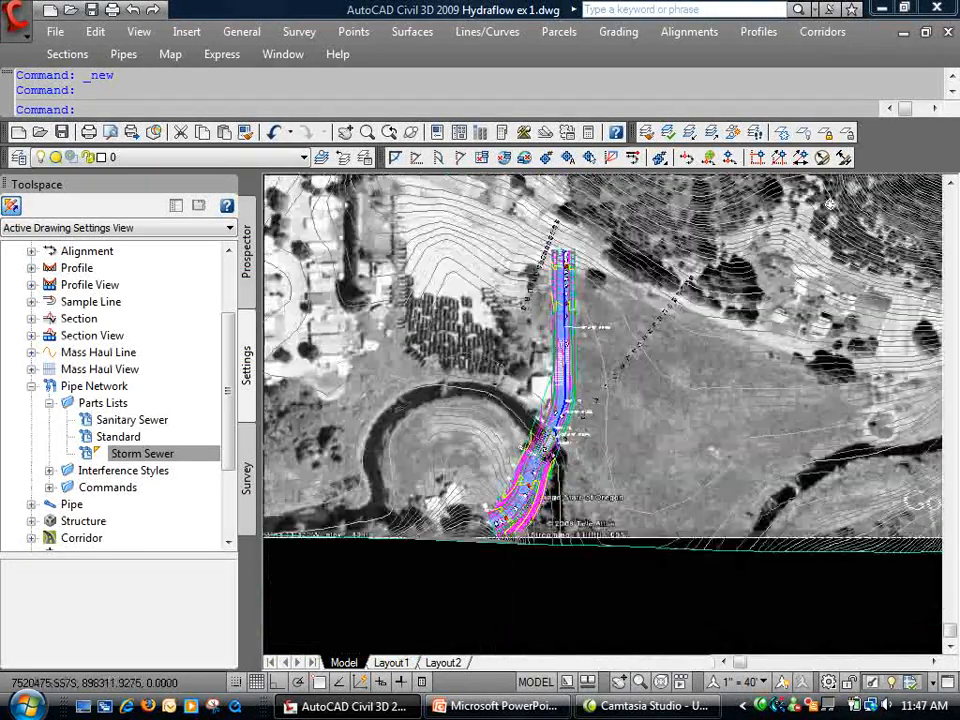
left_click(784, 134)
left_click(838, 200)
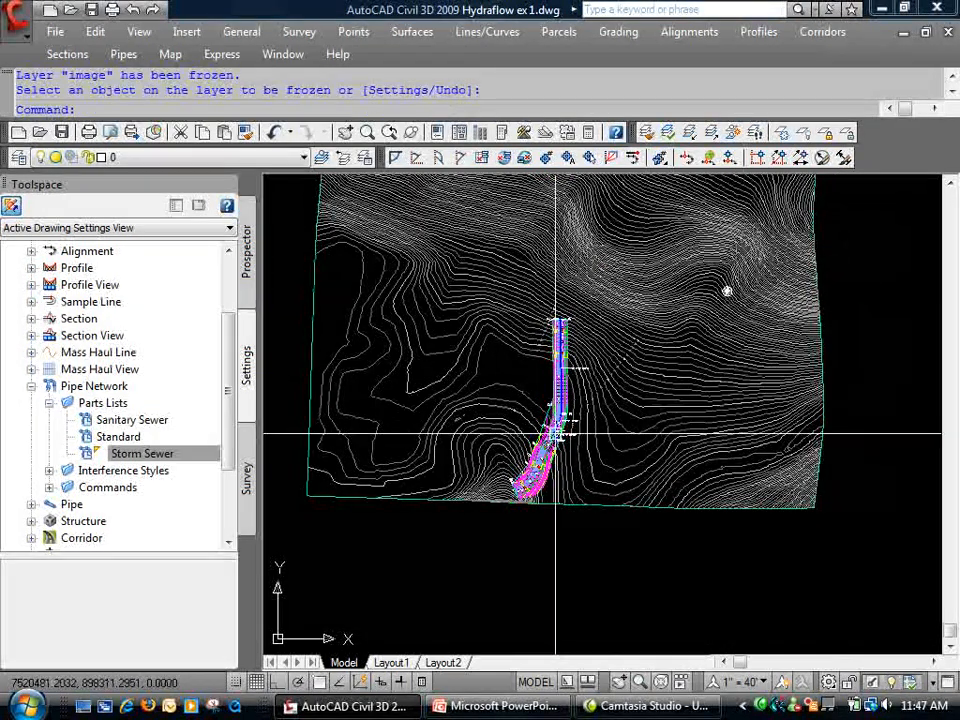
- Set the GEOMARKERVISIBILITY system variable to 0 to hide the geographic marker in the contour area
scroll(555, 433, "up", 6)
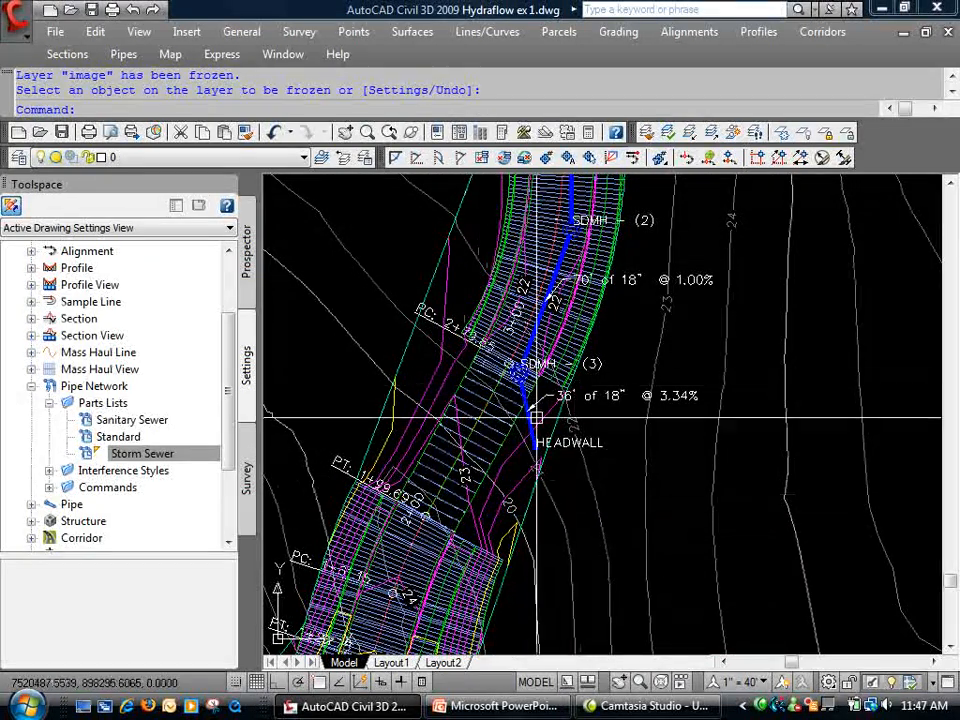
scroll(537, 417, "down", 5)
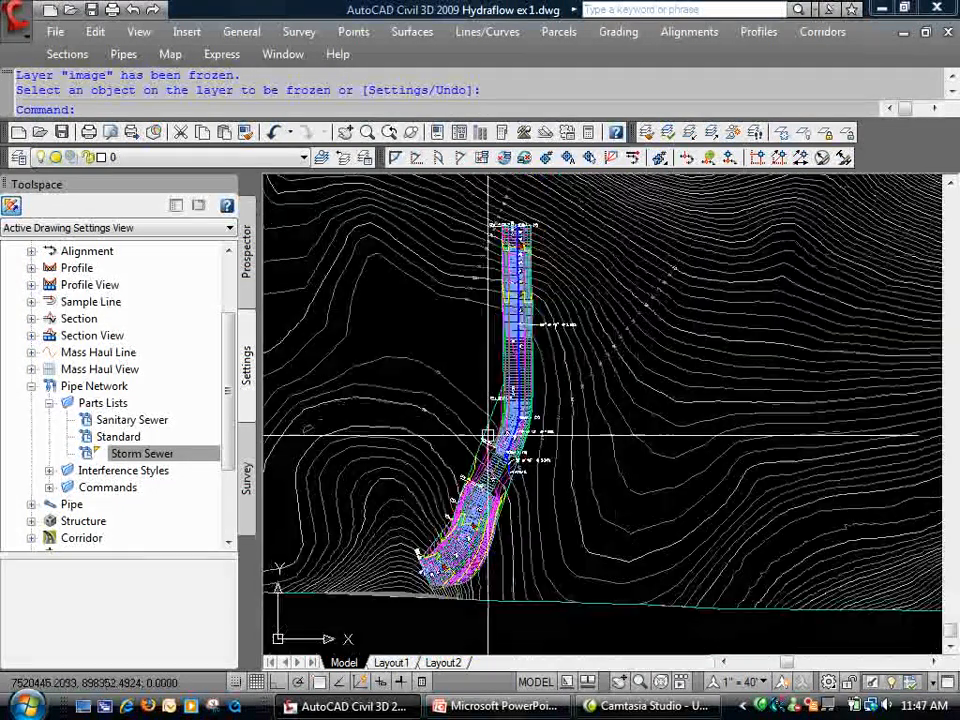
scroll(488, 435, "down", 2)
scroll(627, 320, "up", 6)
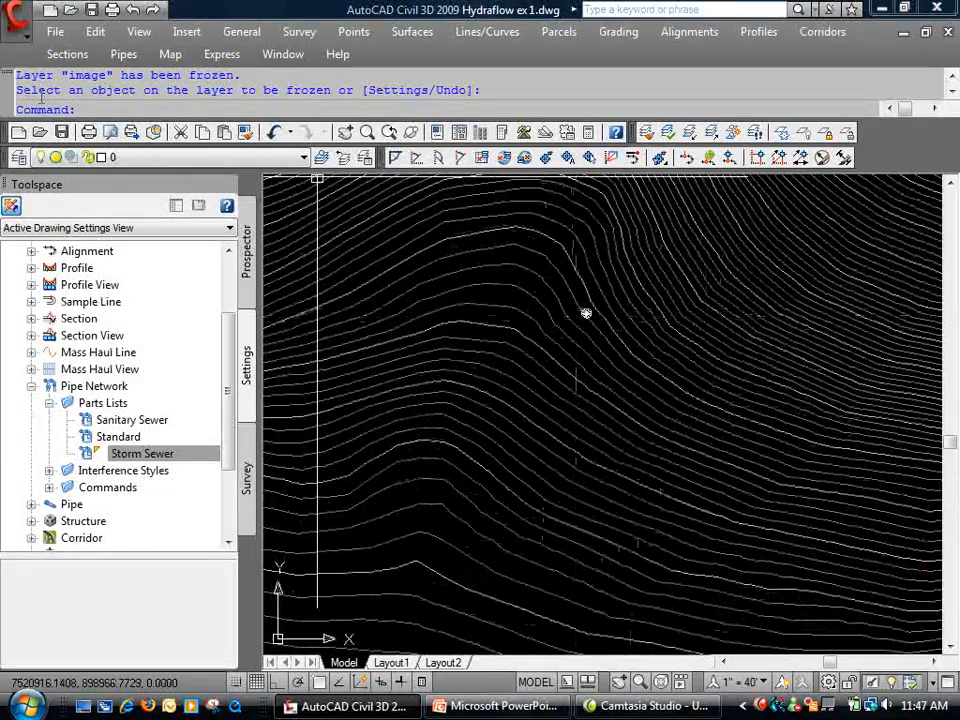
type("ge")
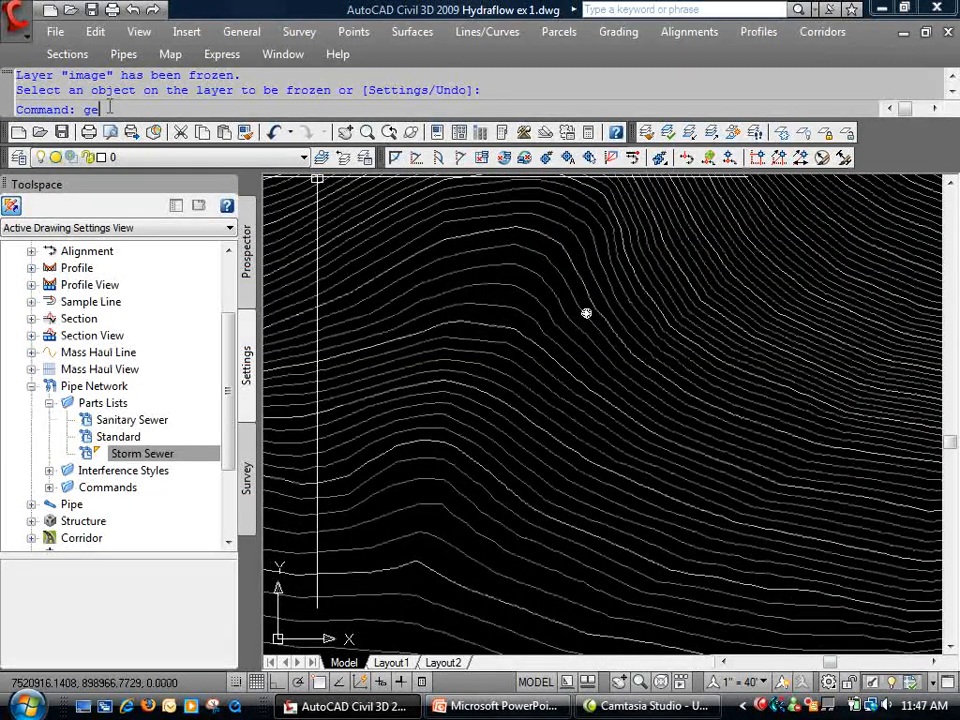
type("omarkervisi")
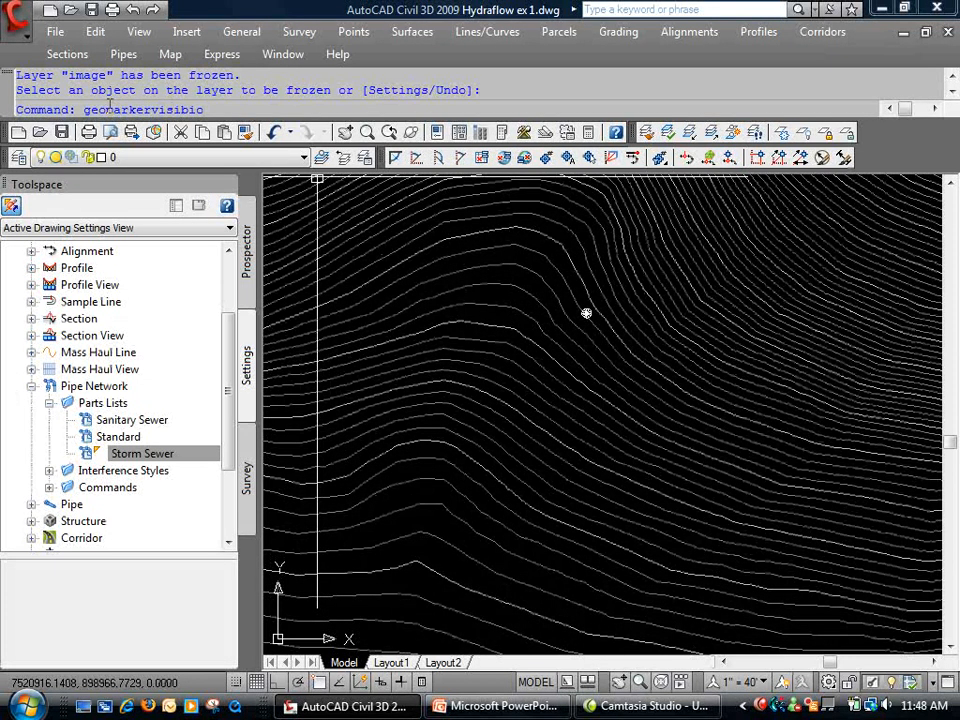
type("bility")
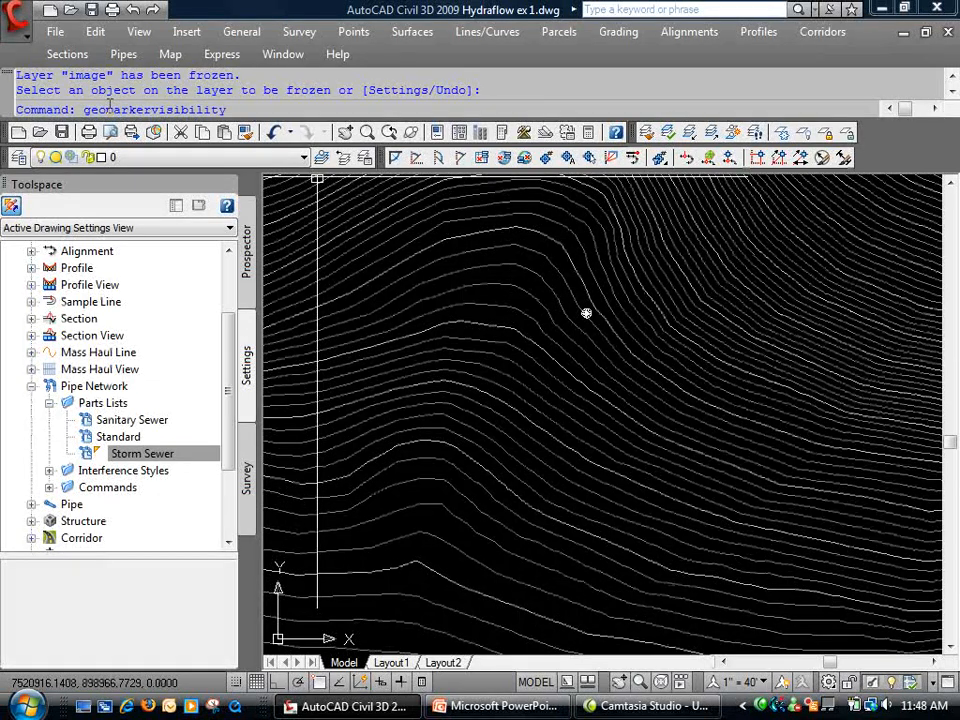
key("Return")
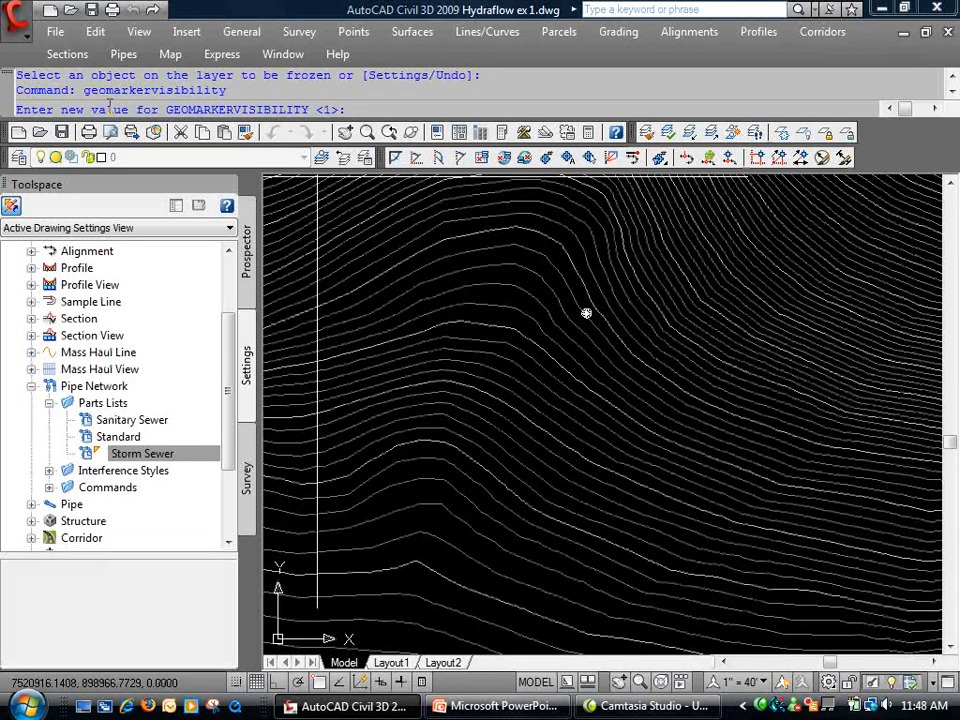
type("0")
key("Return")
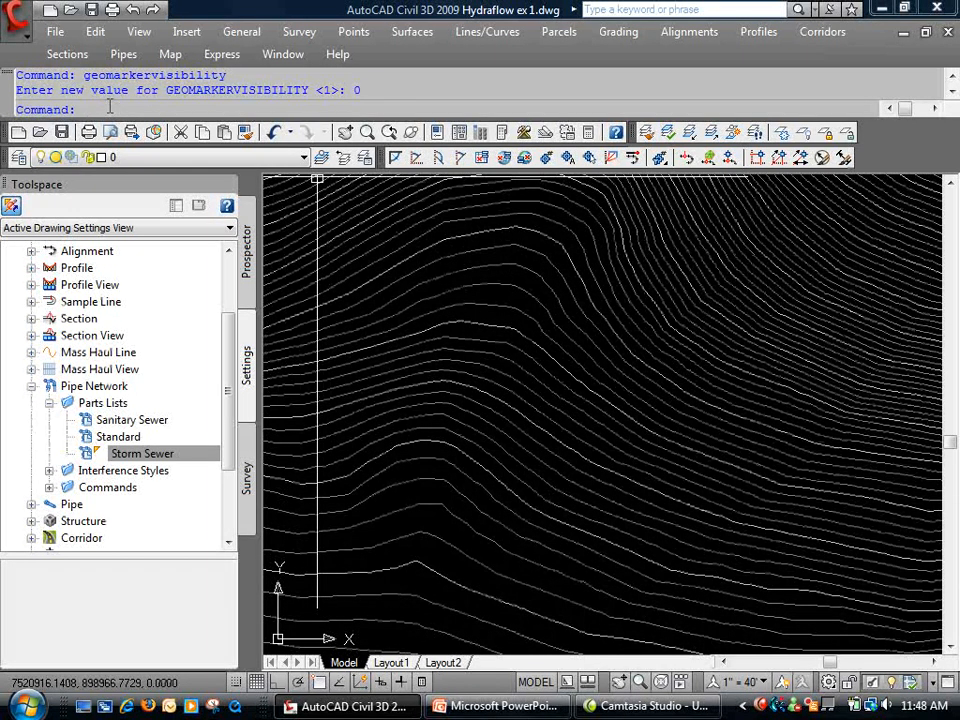
- Examine the profile view with its assemblies and the curved end of the corridor below the headwall in plan
left_click(246, 272)
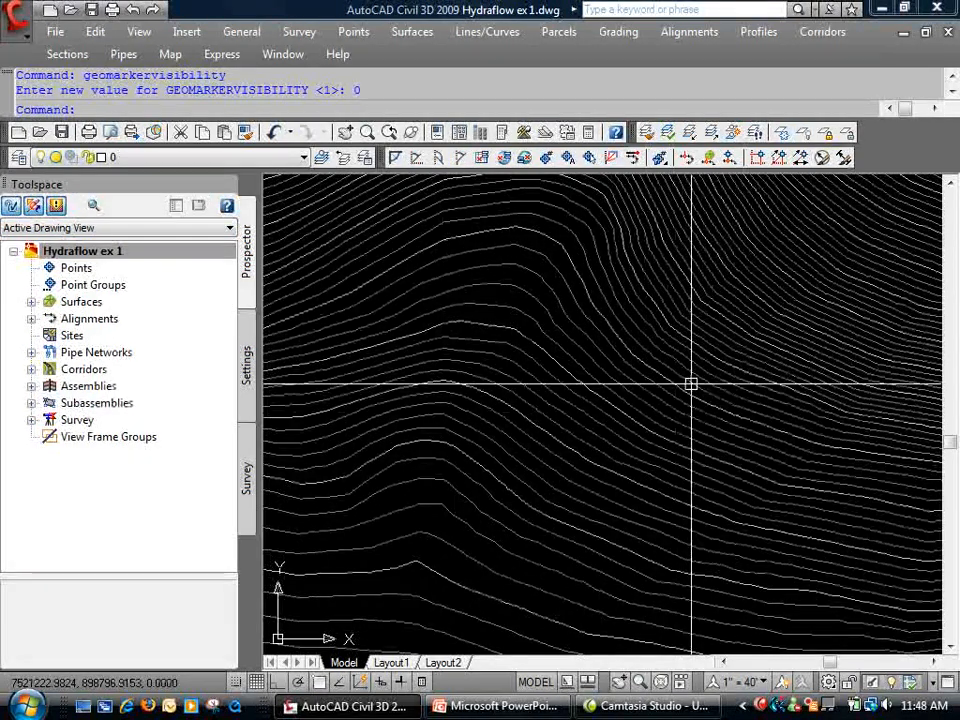
scroll(448, 311, "down", 2)
scroll(459, 304, "down", 5)
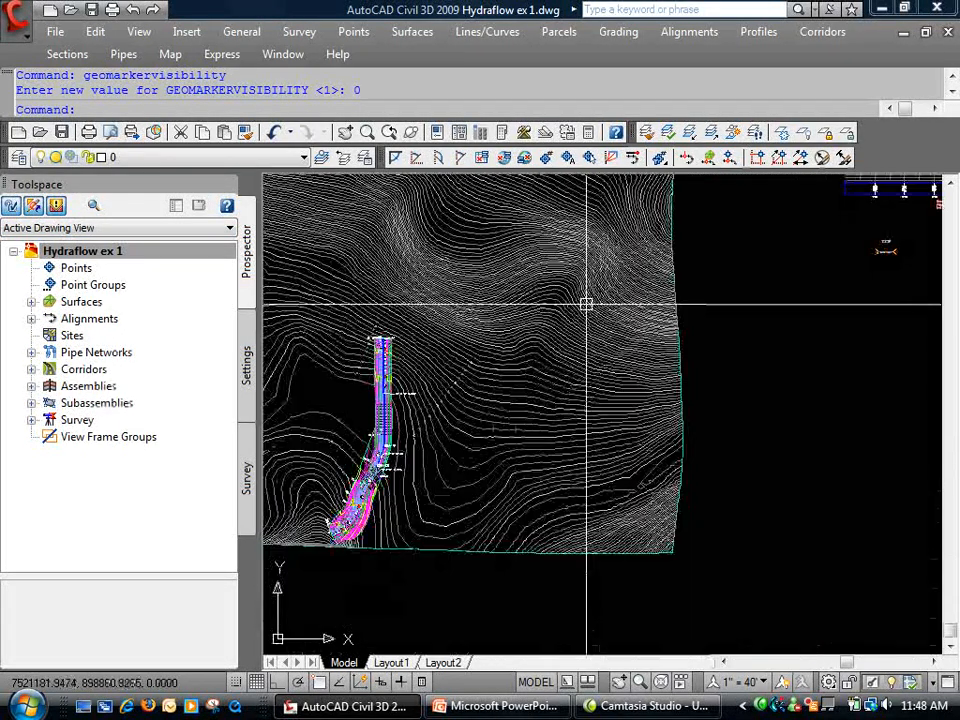
scroll(775, 198, "up", 3)
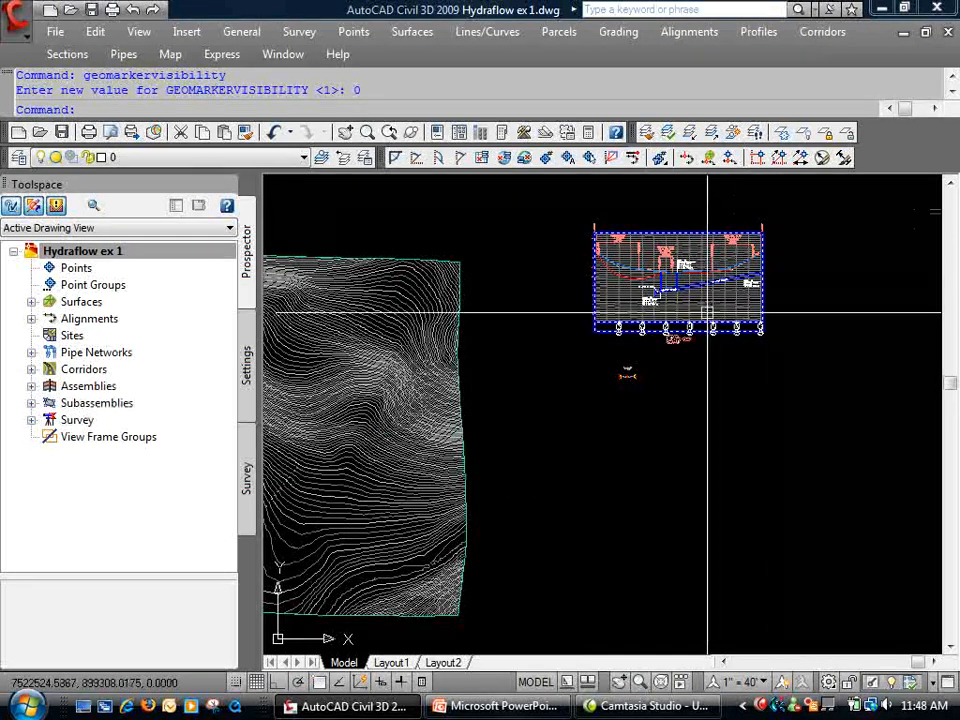
scroll(664, 396, "down", 2)
scroll(474, 433, "up", 8)
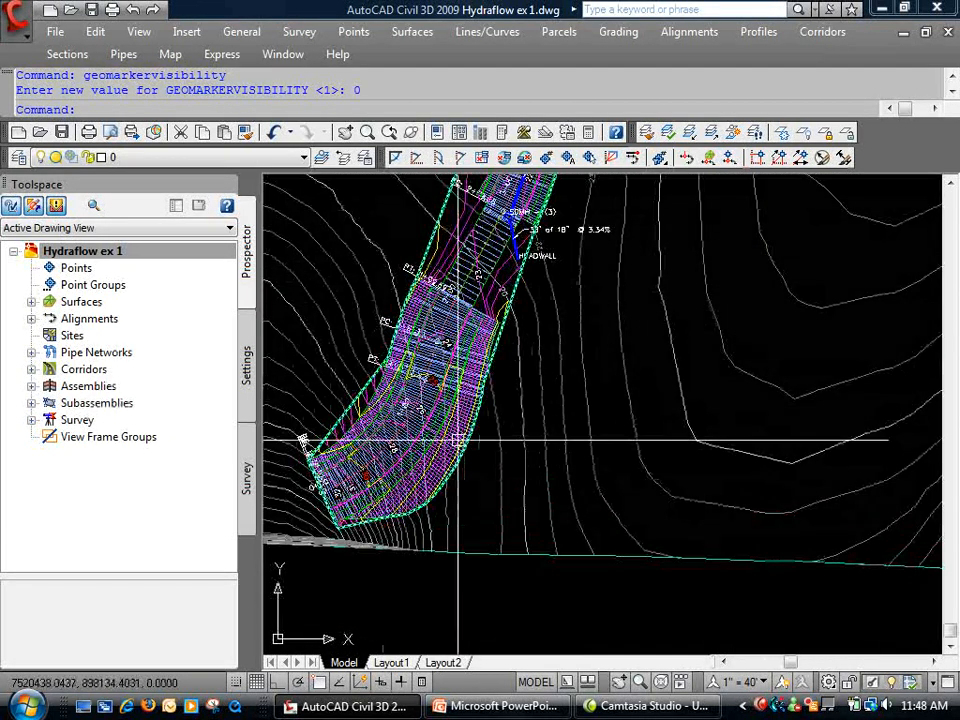
scroll(474, 261, "up", 2)
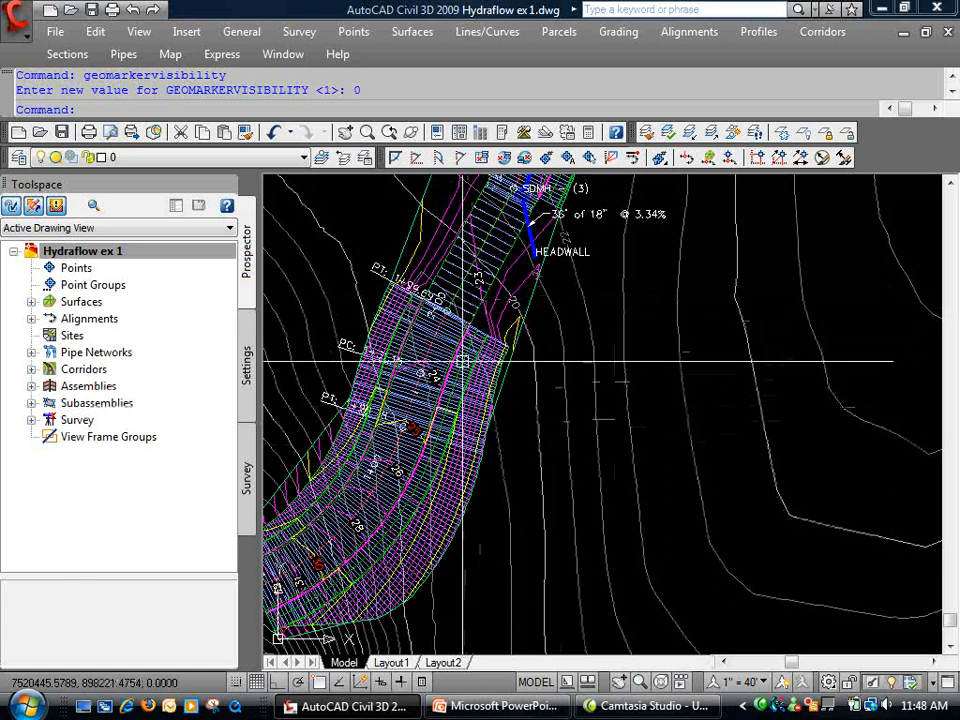
- Turn off the Link component's visibility in the Plan direction for the Top link style under General multipurpose styles
left_click(247, 350)
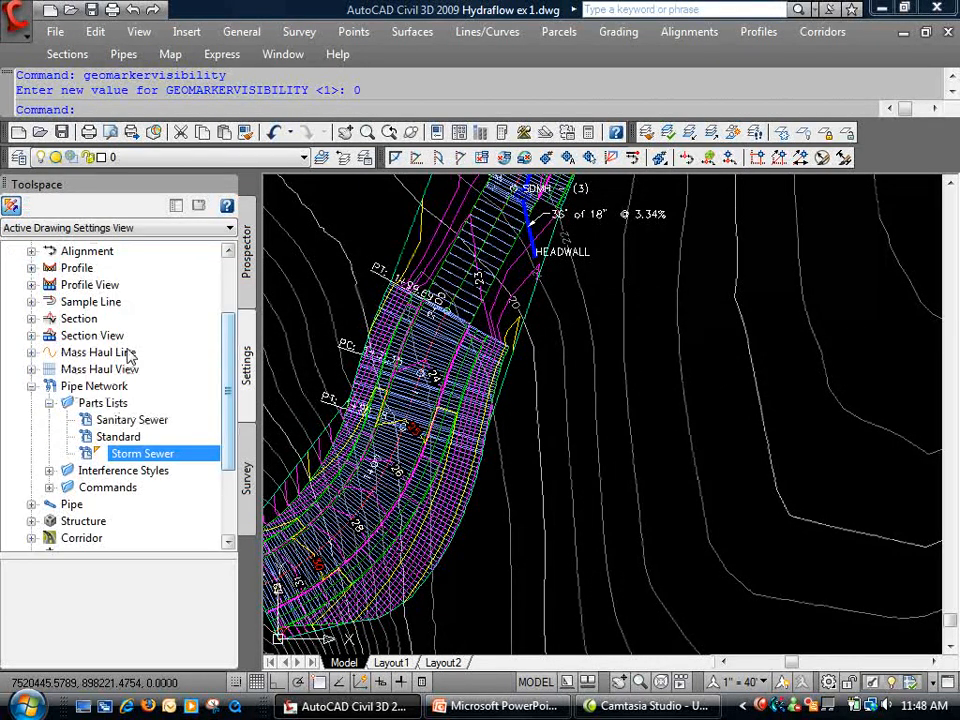
left_click(31, 386)
scroll(30, 396, "up", 4)
left_click(31, 268)
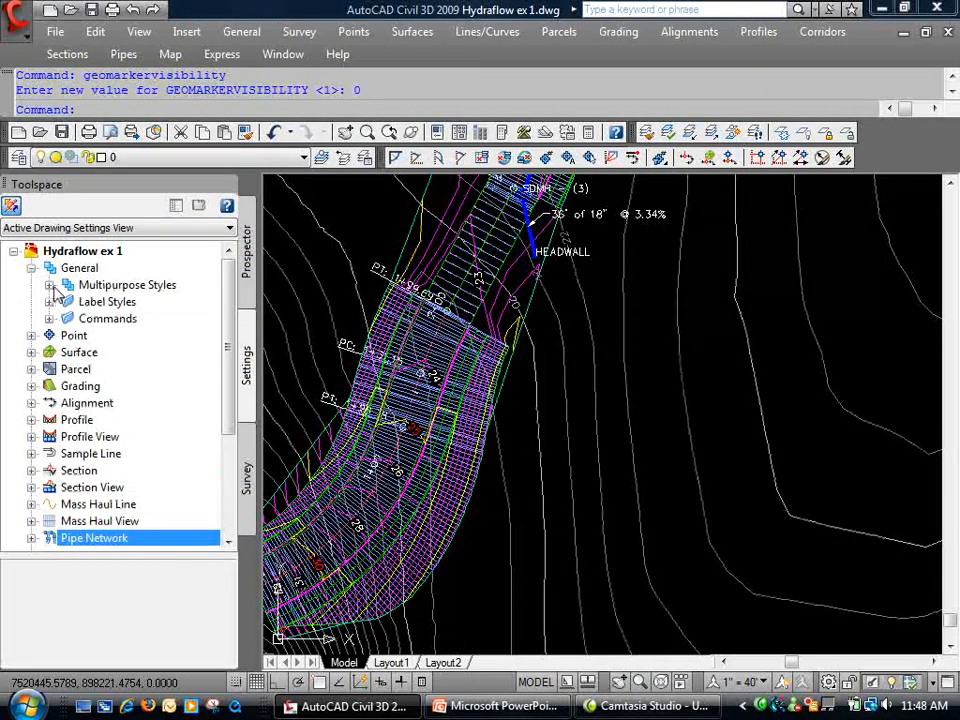
left_click(49, 285)
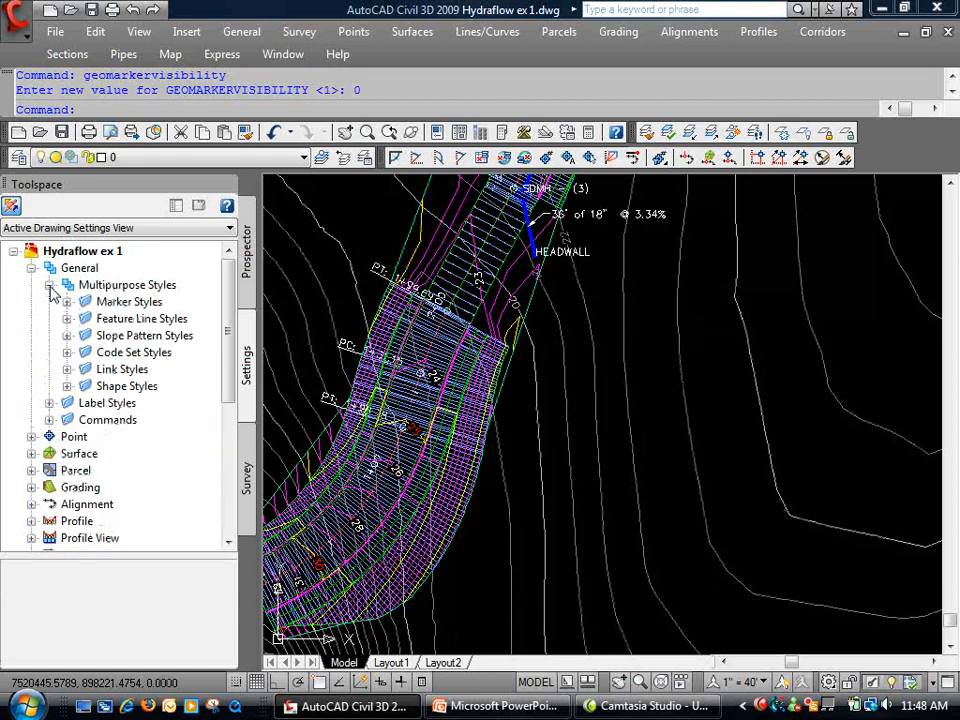
left_click(67, 369)
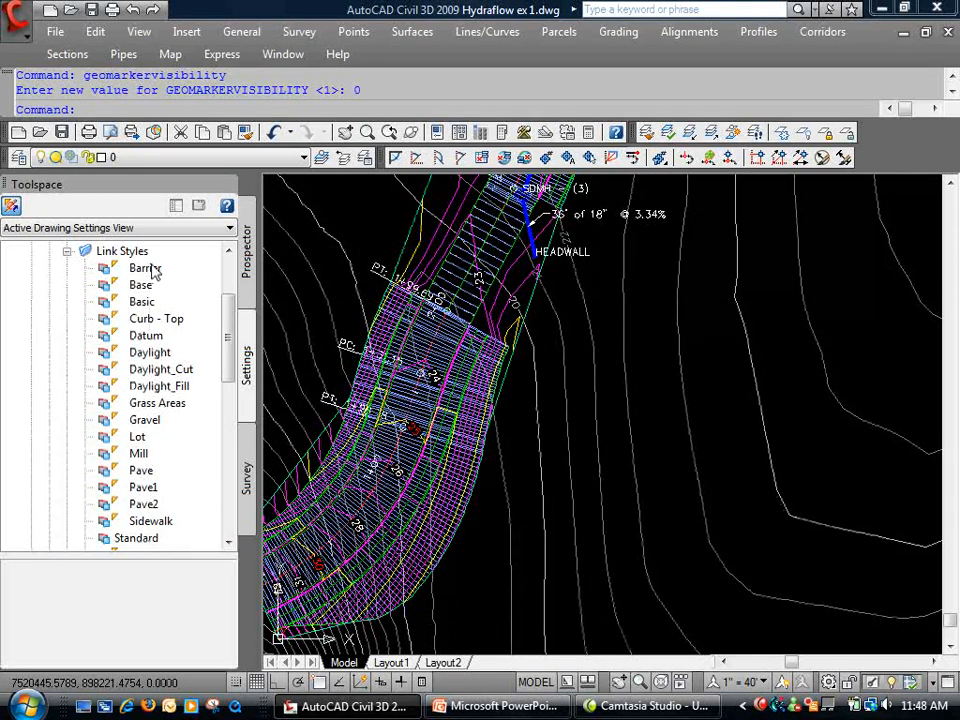
scroll(141, 528, "down", 1)
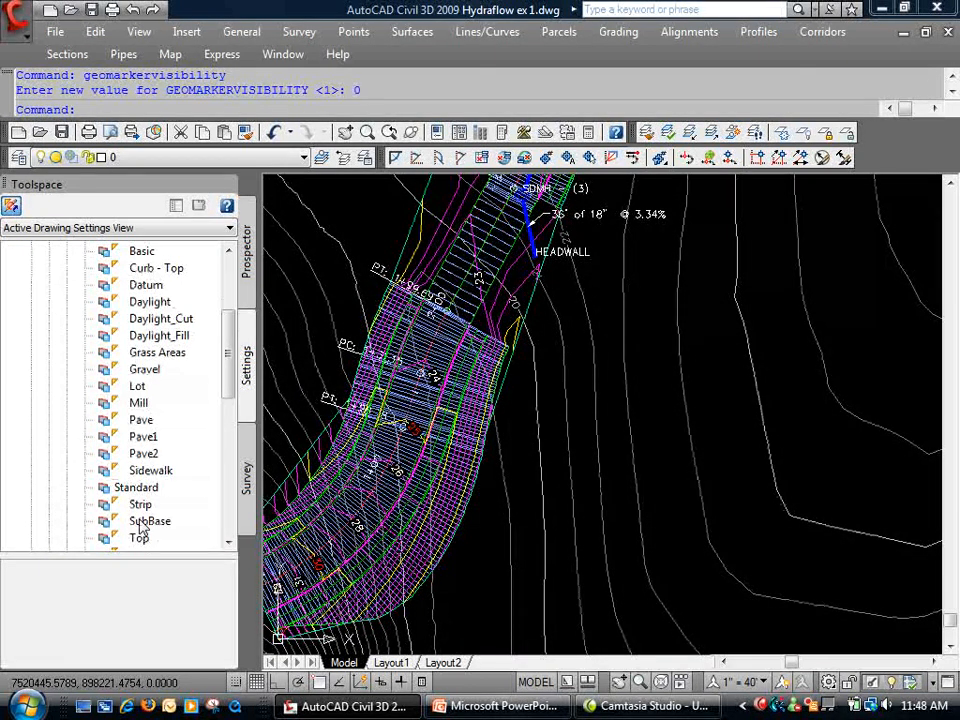
right_click(141, 539)
left_click(190, 543)
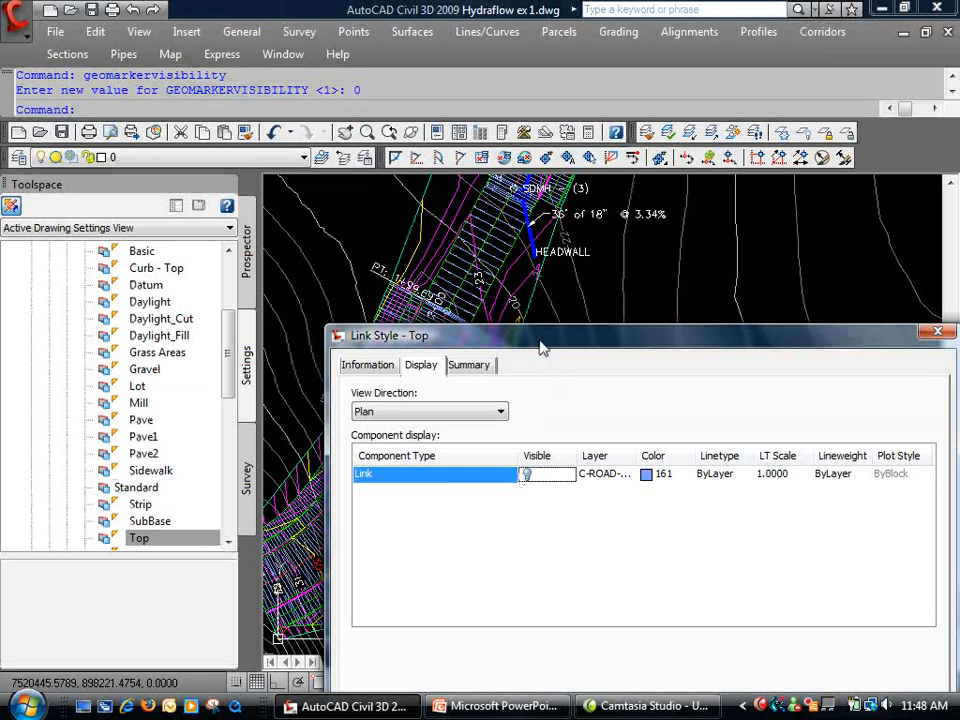
left_click_drag(540, 347, 440, 166)
left_click(575, 580)
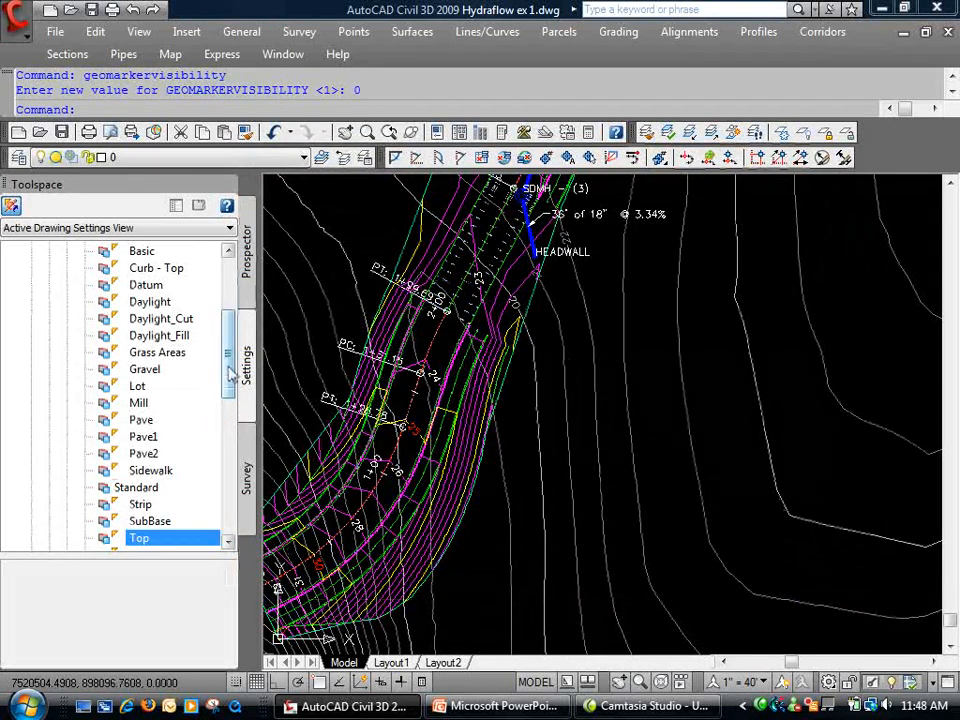
- Review the link codes and their assigned styles in the All Codes code set style, and close it without changes
scroll(230, 372, "up", 4)
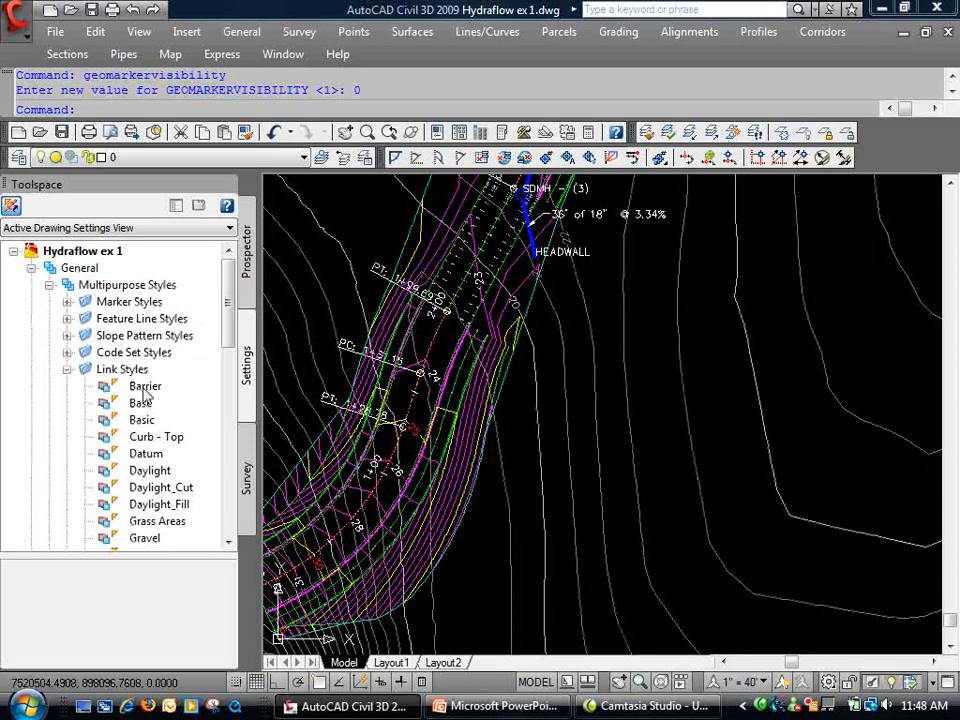
left_click(67, 352)
right_click(150, 370)
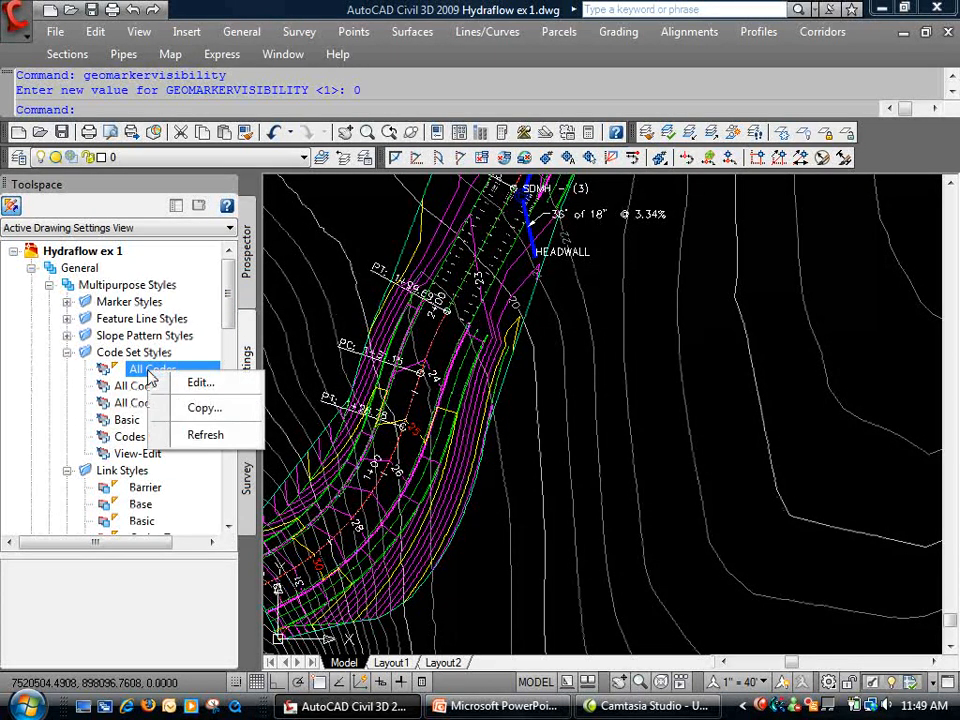
left_click(183, 385)
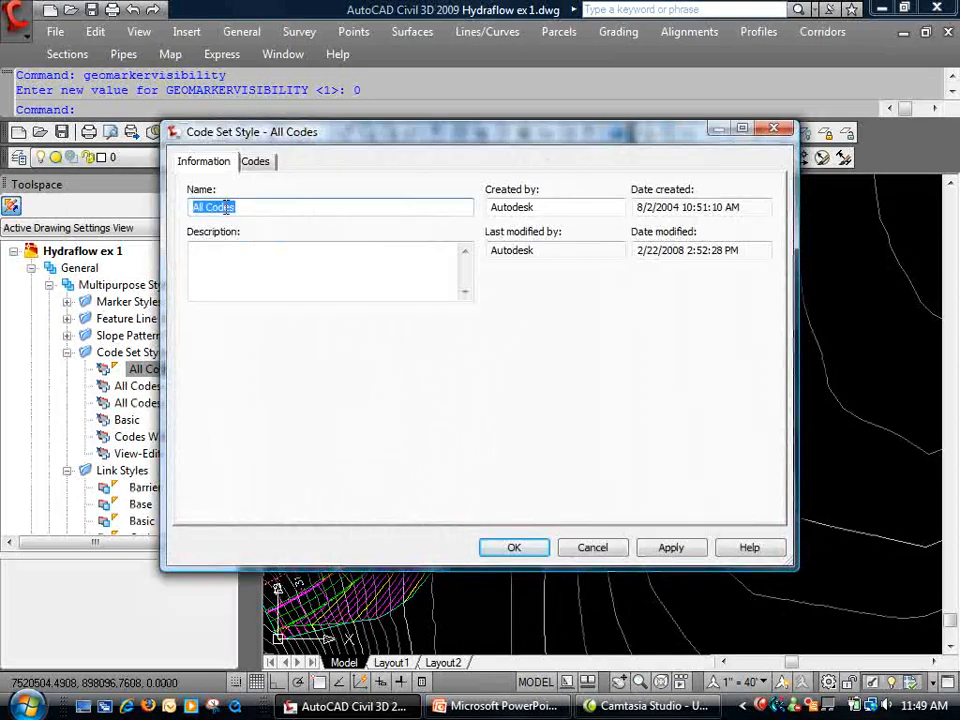
left_click(257, 161)
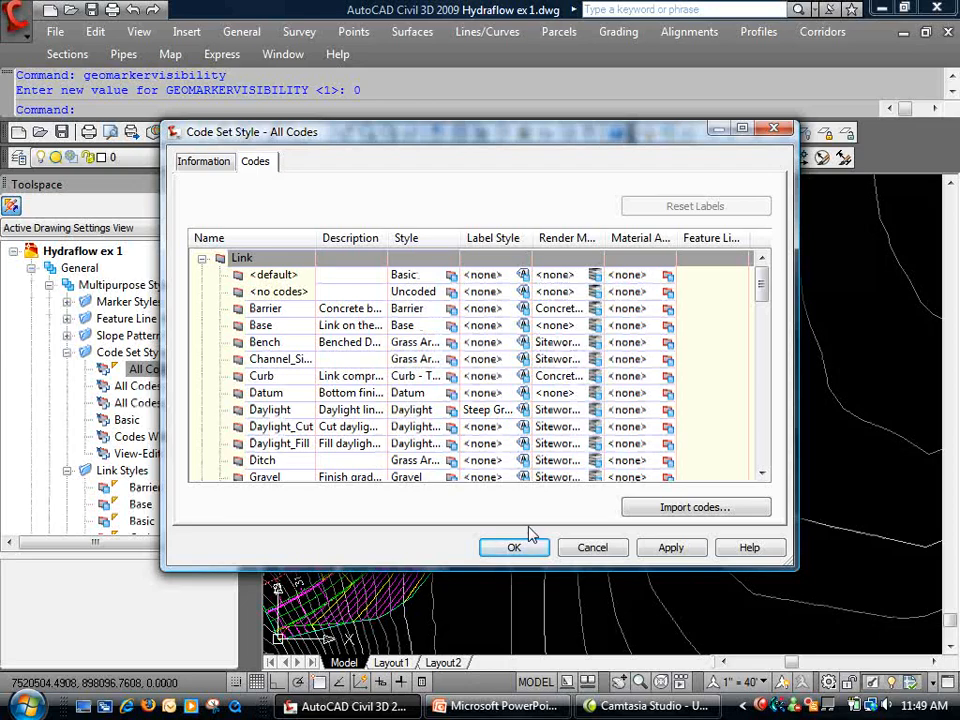
left_click(594, 549)
- Examine the links and shapes of the bridge and road assemblies, and locate the Link Styles and All Codes entries governing them
scroll(470, 560, "down", 6)
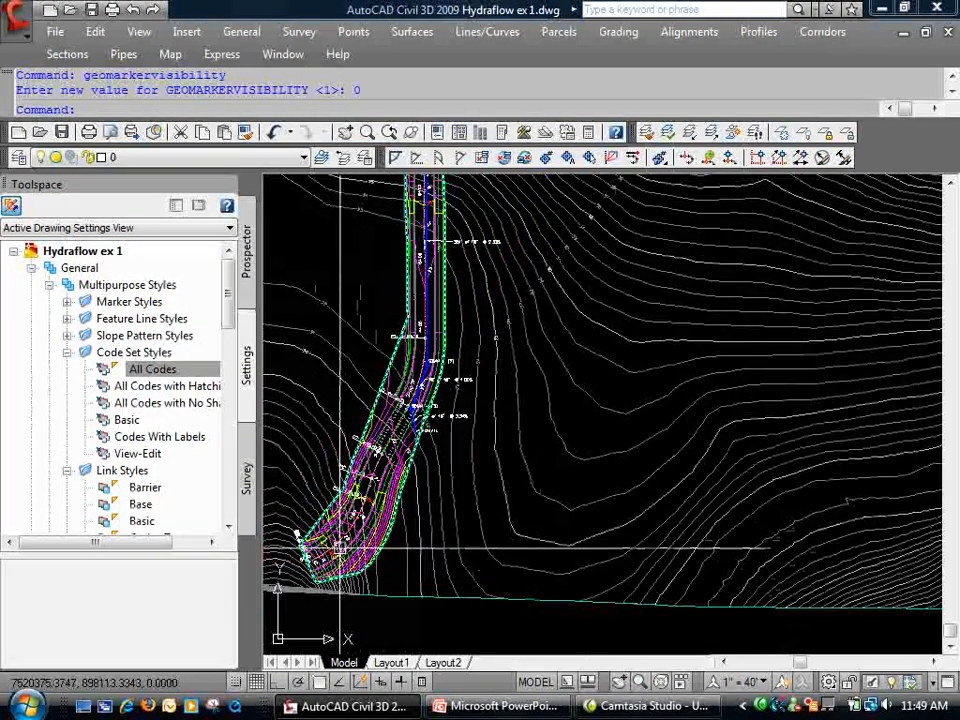
scroll(340, 547, "down", 2)
scroll(788, 343, "up", 8)
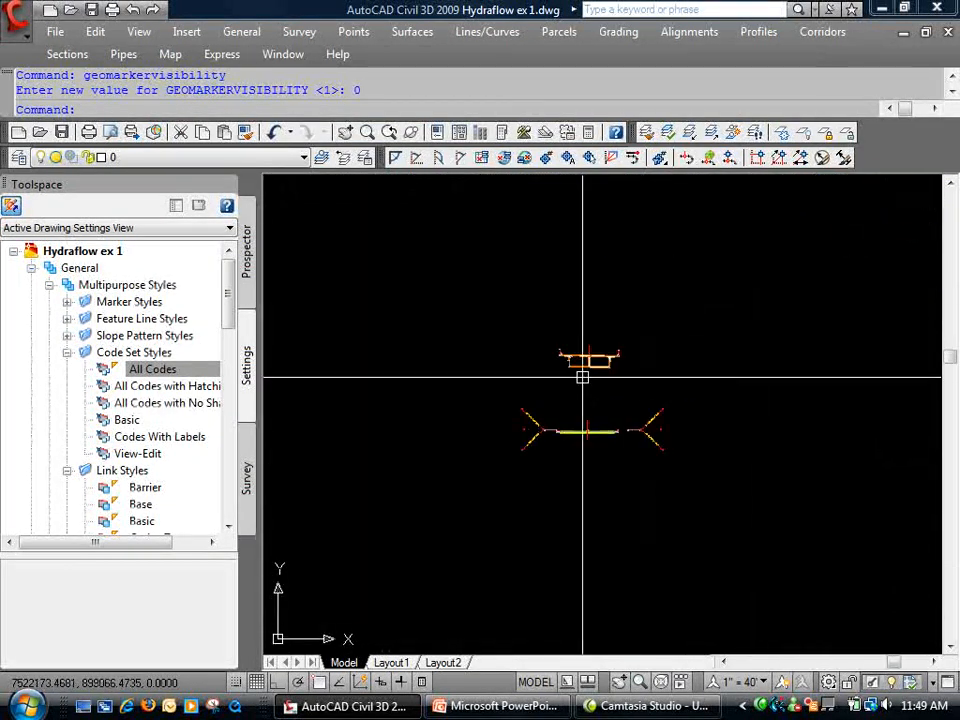
scroll(625, 355, "up", 8)
scroll(437, 306, "down", 6)
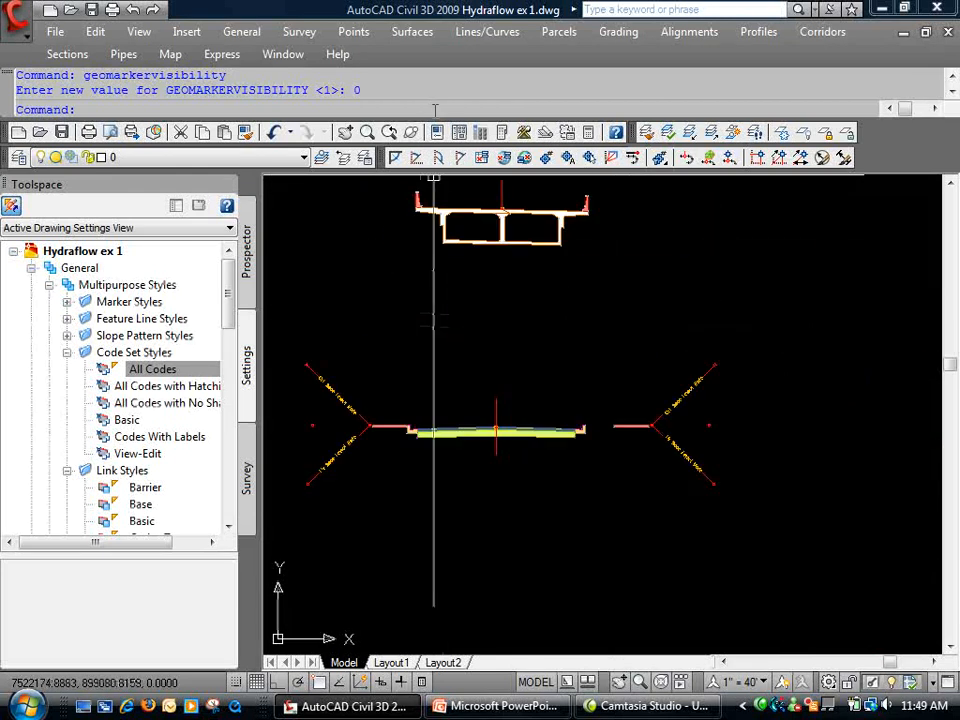
scroll(471, 507, "up", 5)
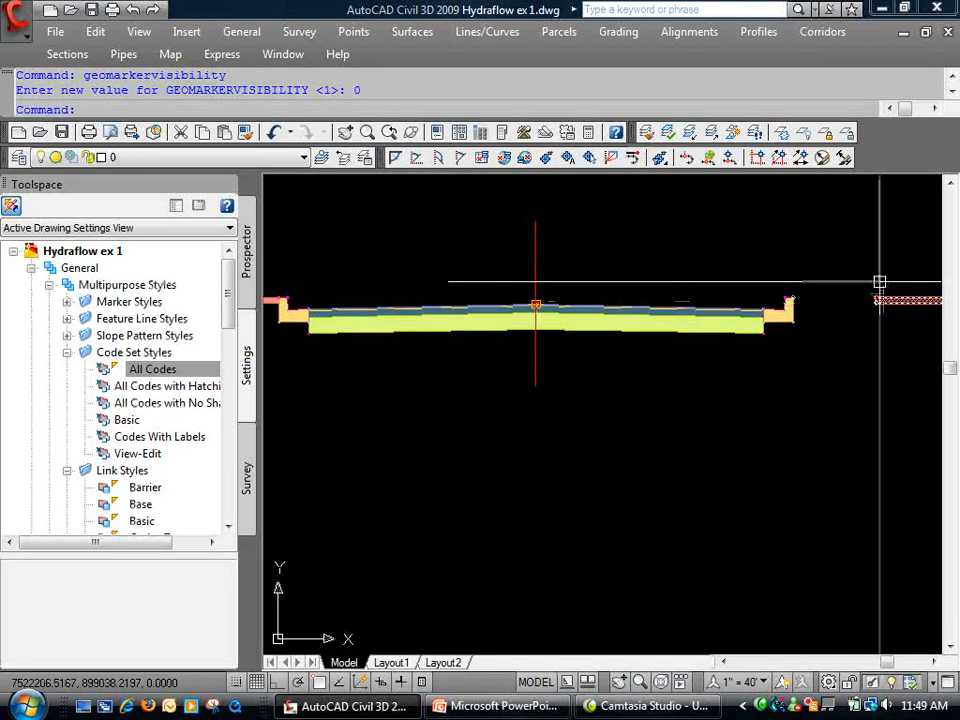
scroll(671, 347, "down", 4)
scroll(838, 324, "up", 3)
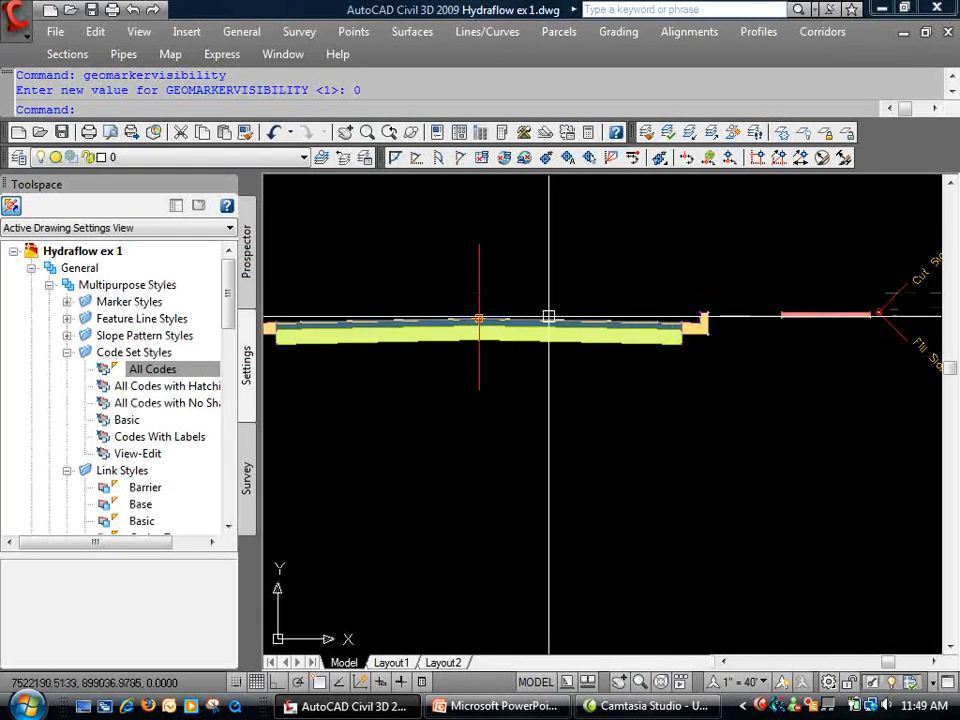
left_click(125, 471)
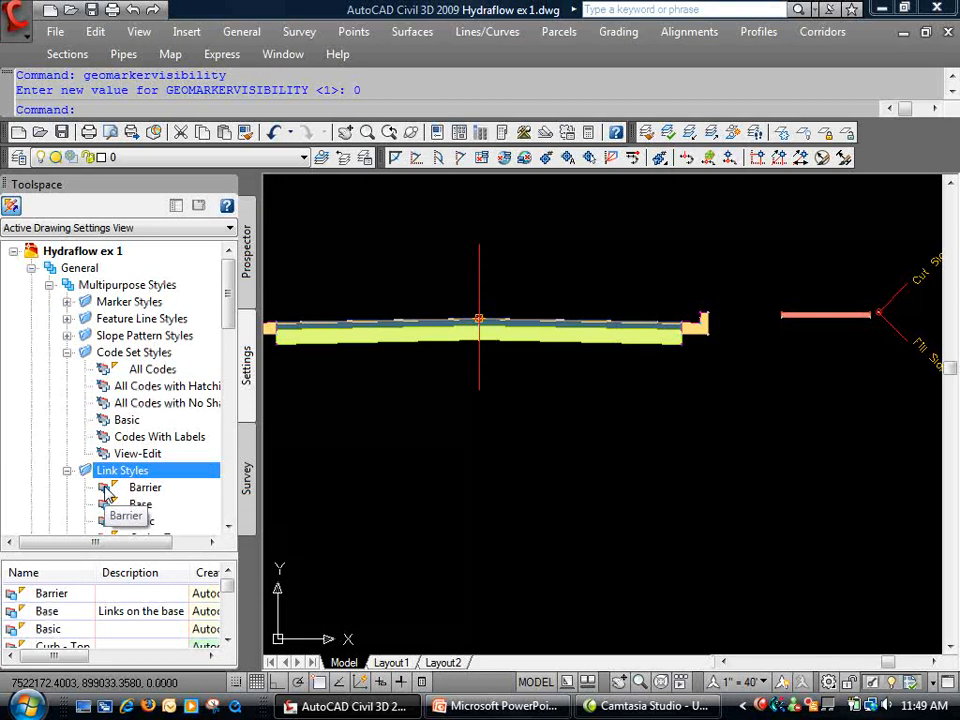
left_click(131, 369)
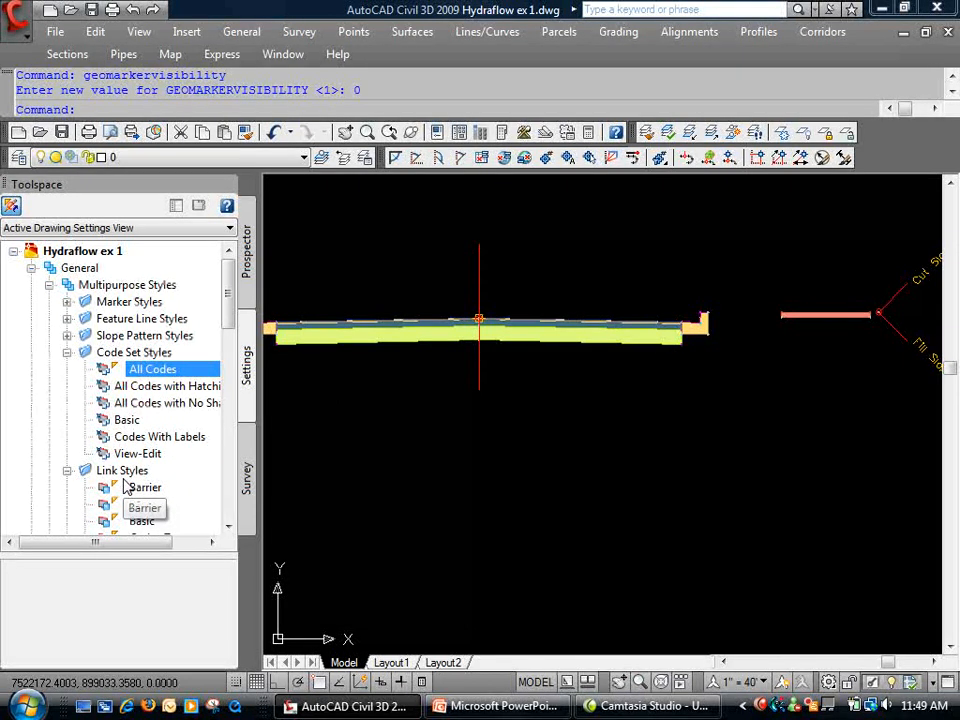
- Examine the bridge section of the Olson Rd corridor beside the headwall in plan, including its station and elevation readout
left_click(362, 444)
left_click(371, 460)
scroll(762, 395, "down", 9)
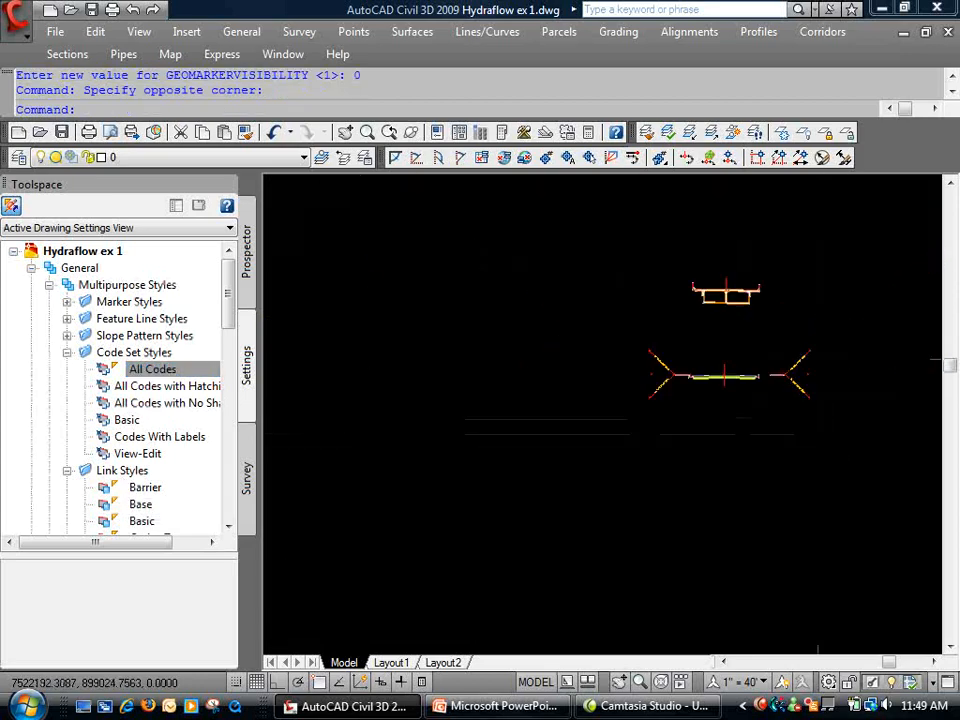
scroll(490, 500, "down", 3)
scroll(354, 575, "up", 6)
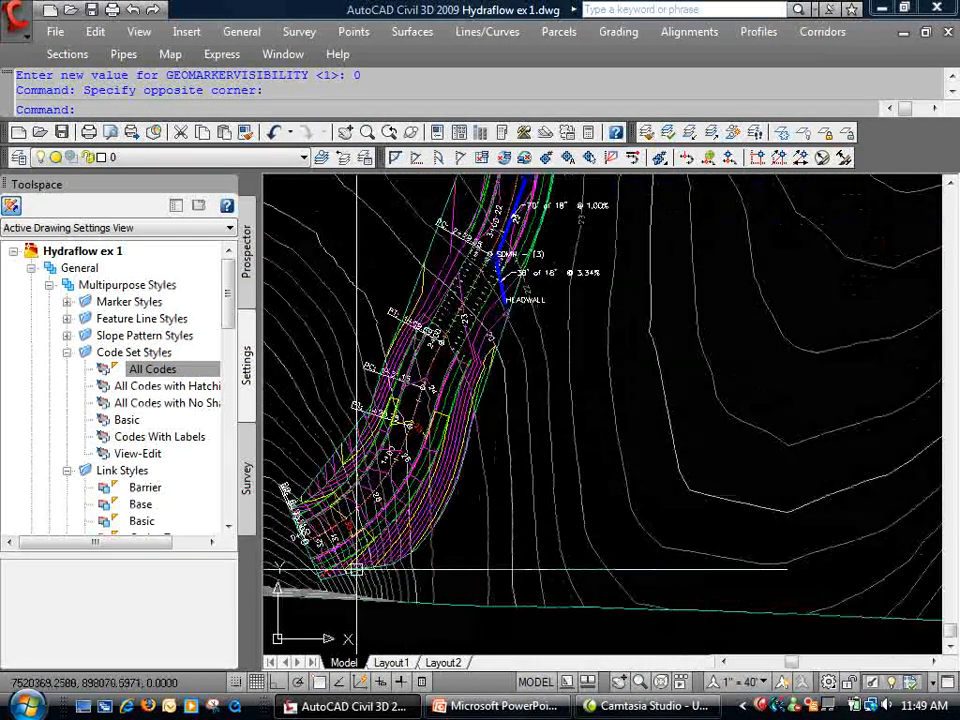
scroll(446, 304, "up", 3)
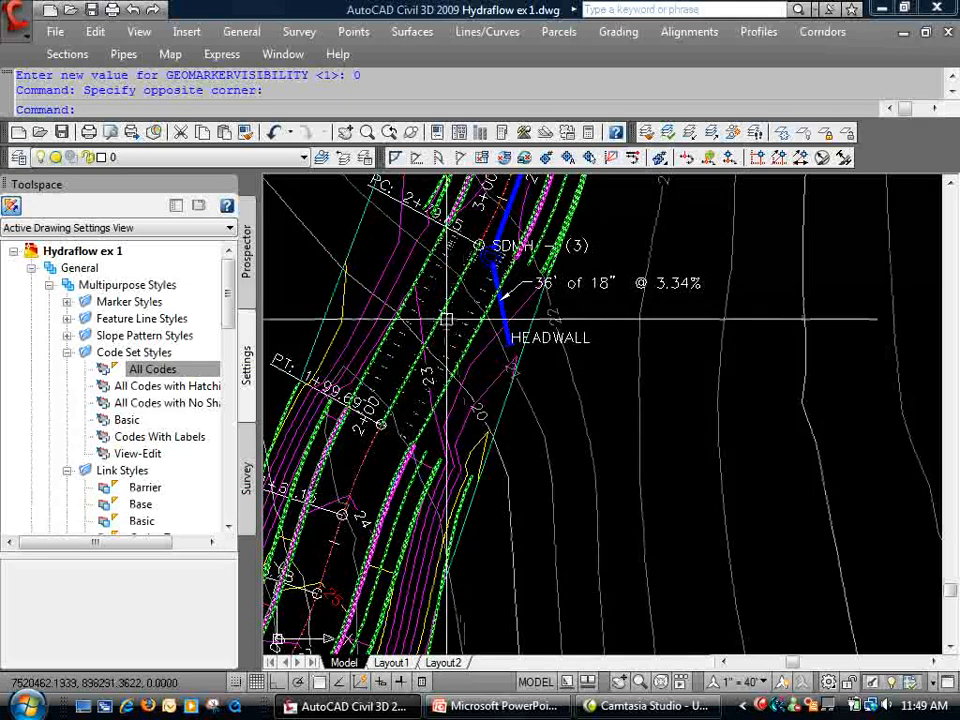
mouse_move(440, 360)
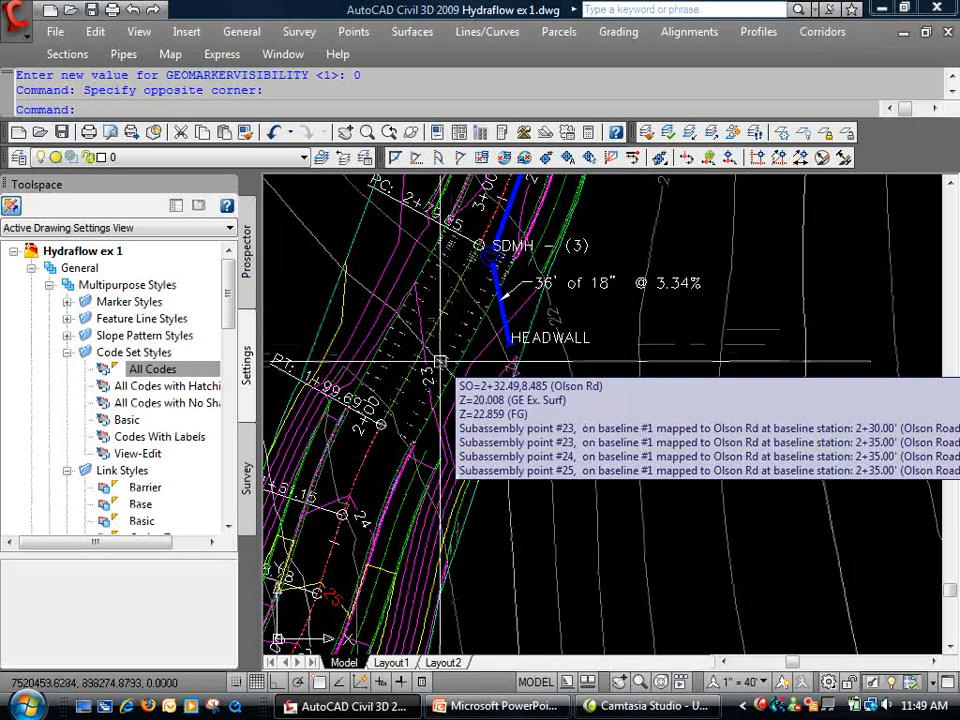
- Collapse the Code Set Styles and Link Styles collections and select Marker Styles under Multipurpose Styles
left_click(67, 353)
left_click(67, 370)
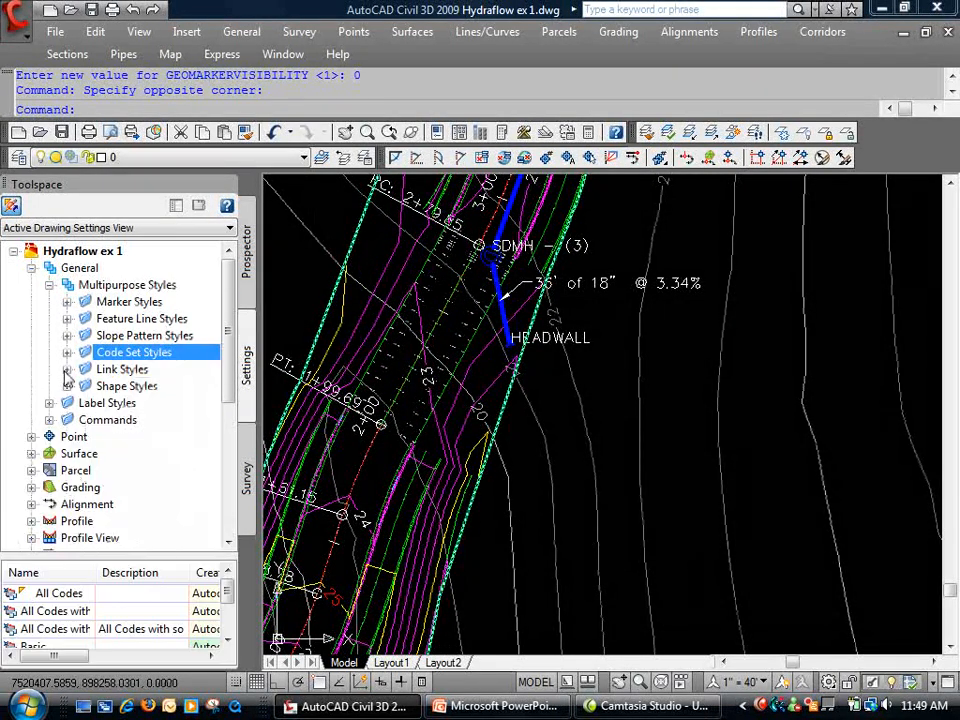
left_click(103, 303)
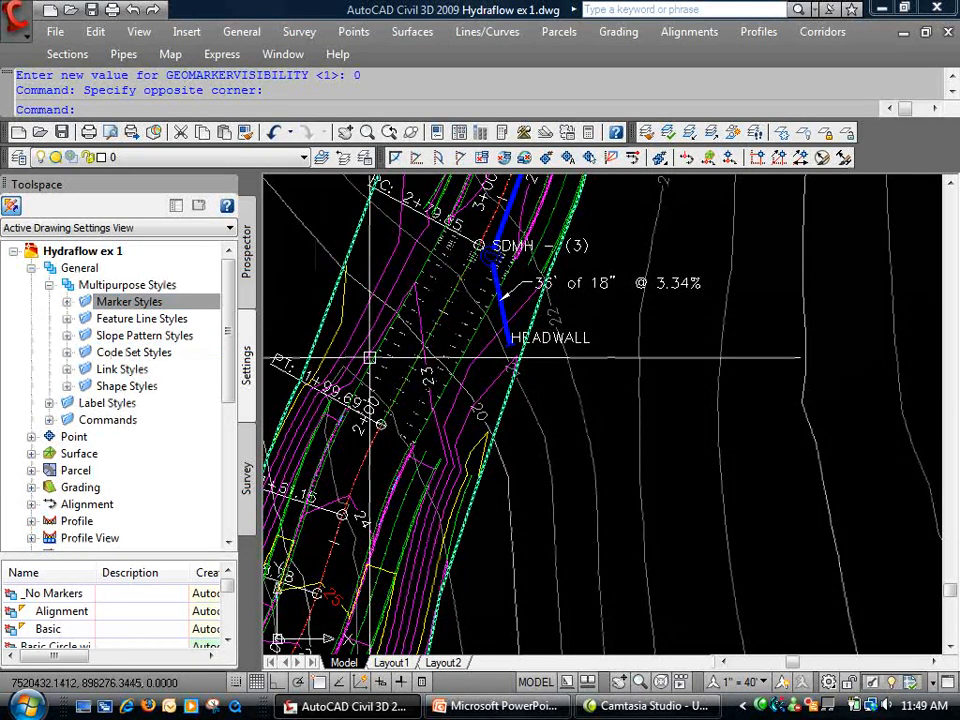
- Examine the storm pipe run along Olson Rd in plan, from the headwall through SDMH - (3) to SDMH - (2)
scroll(439, 450, "down", 4)
scroll(478, 322, "up", 5)
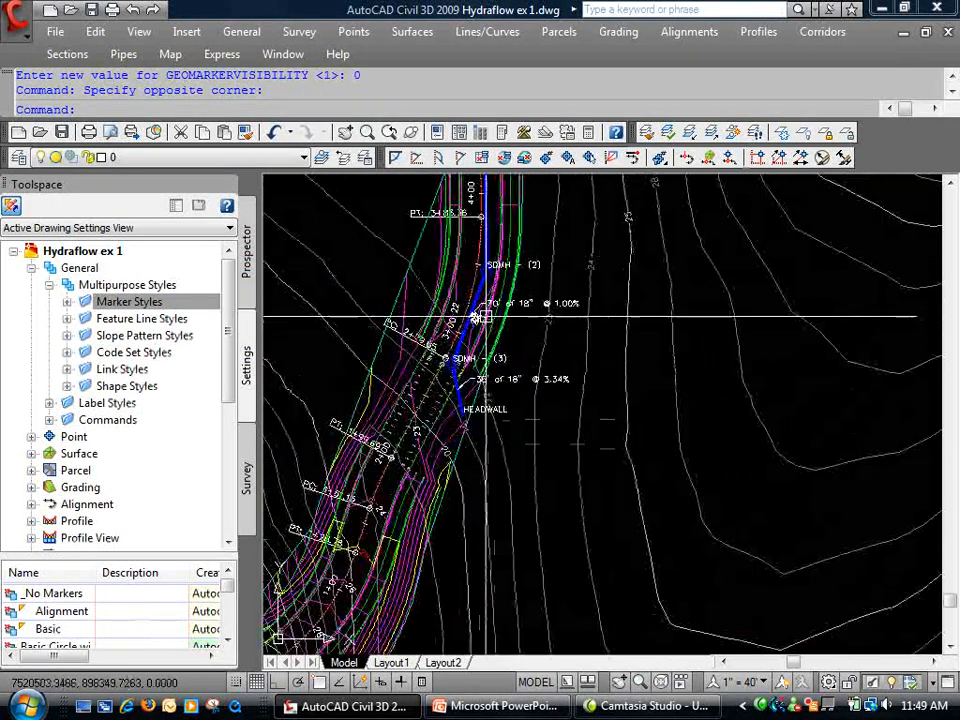
scroll(467, 420, "up", 5)
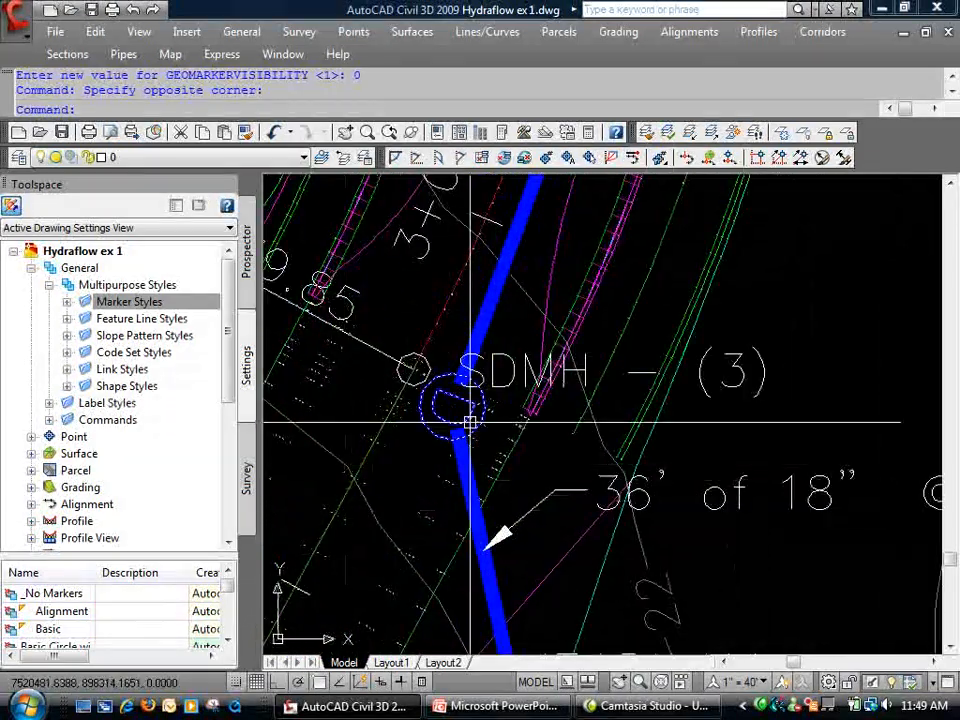
scroll(533, 470, "down", 6)
scroll(533, 470, "down", 5)
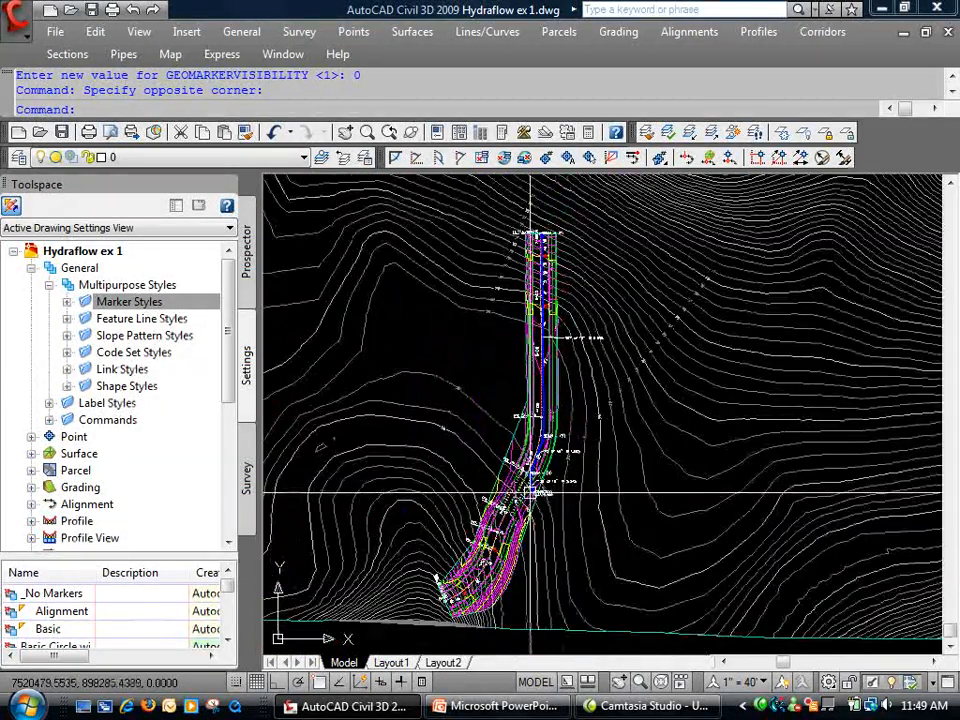
scroll(554, 311, "up", 3)
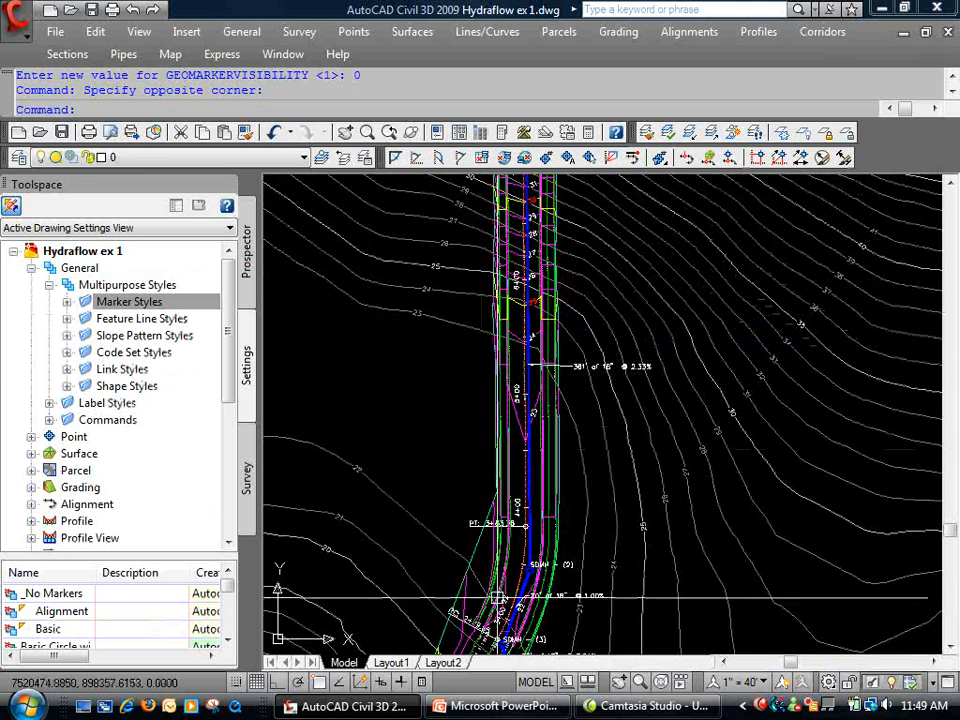
scroll(500, 540, "up", 4)
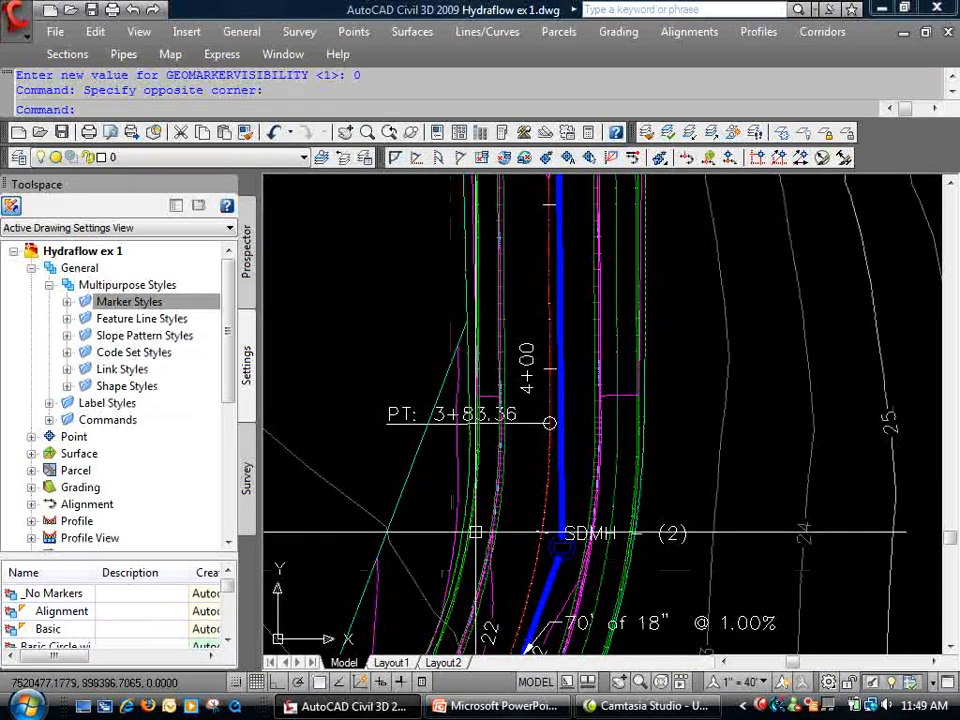
scroll(493, 266, "down", 2)
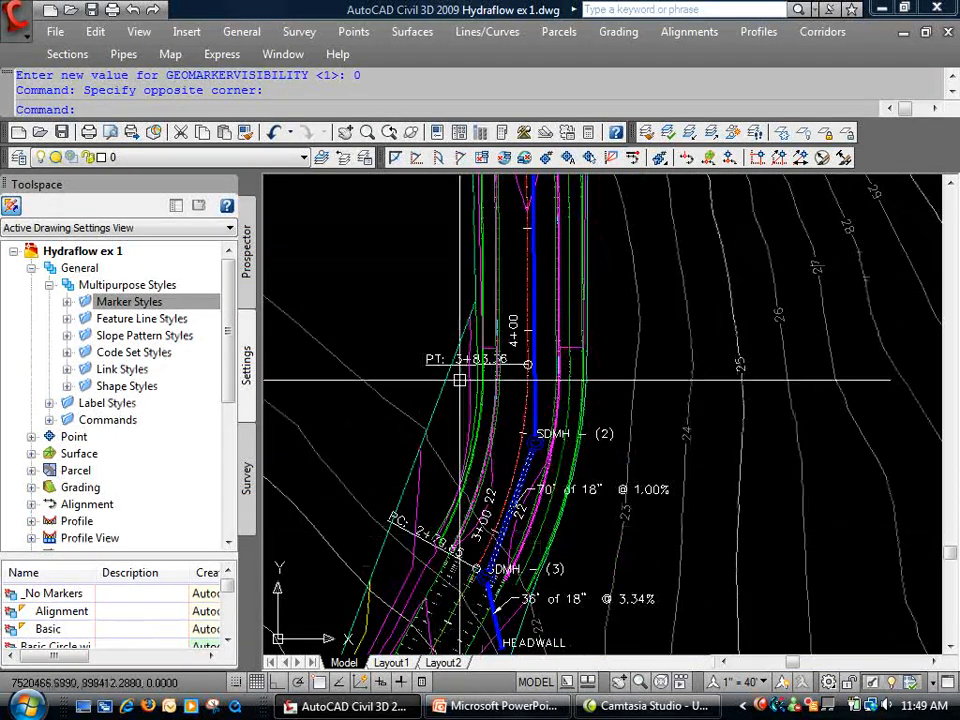
scroll(424, 279, "down", 2)
scroll(505, 446, "up", 2)
scroll(477, 465, "up", 4)
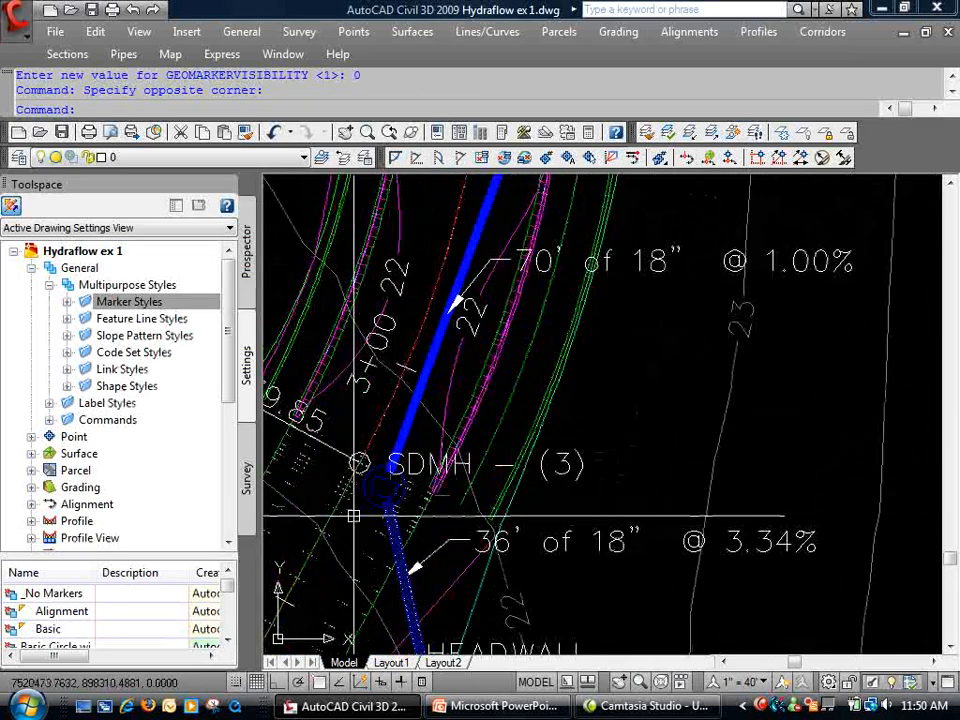
scroll(353, 616, "down", 2)
scroll(429, 322, "up", 3)
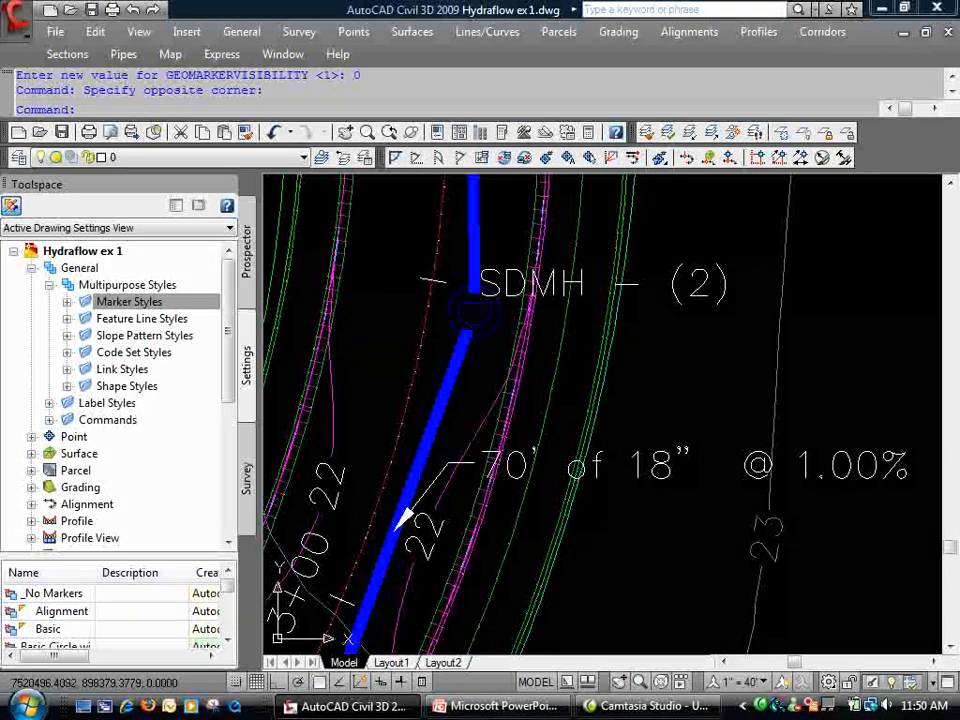
- Rotate structure SDMH - (2) in plan by about 90 degrees counterclockwise and deselect it
left_click(471, 321)
left_click(474, 352)
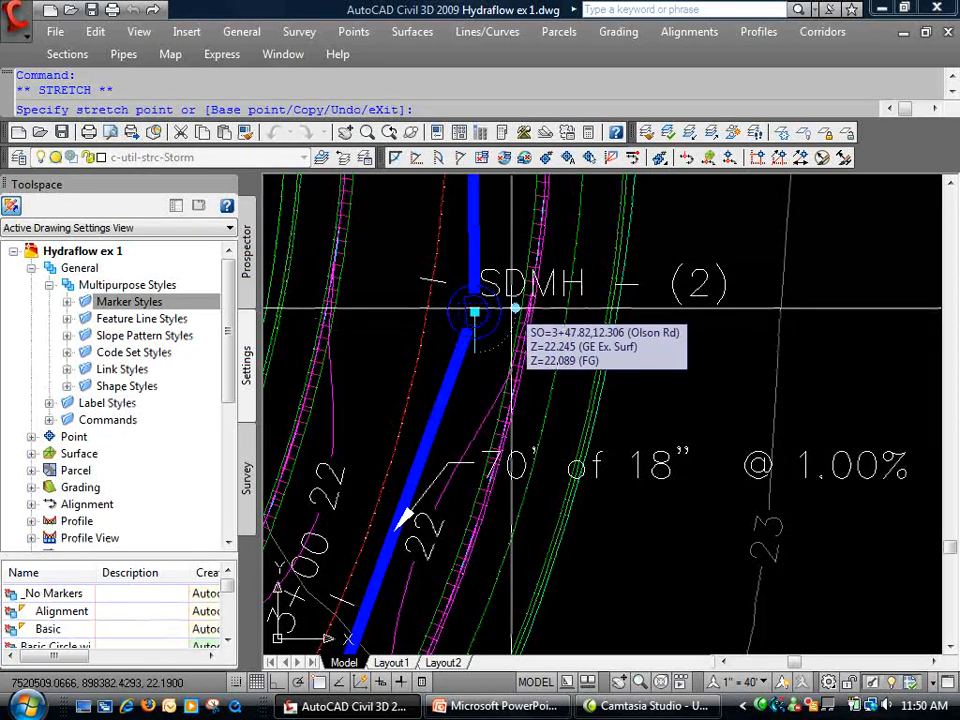
left_click(474, 312)
key("Escape")
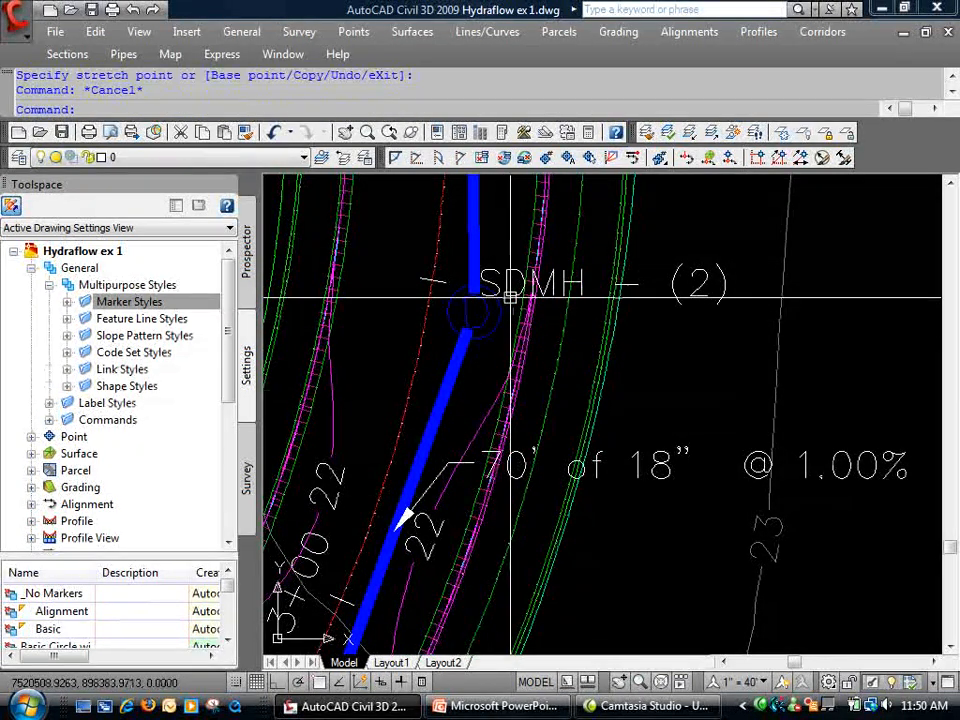
- Move the headwall at the end of the storm run outward onto the teal boundary line beside it
scroll(472, 256, "down", 5)
scroll(484, 516, "up", 4)
left_click(400, 459)
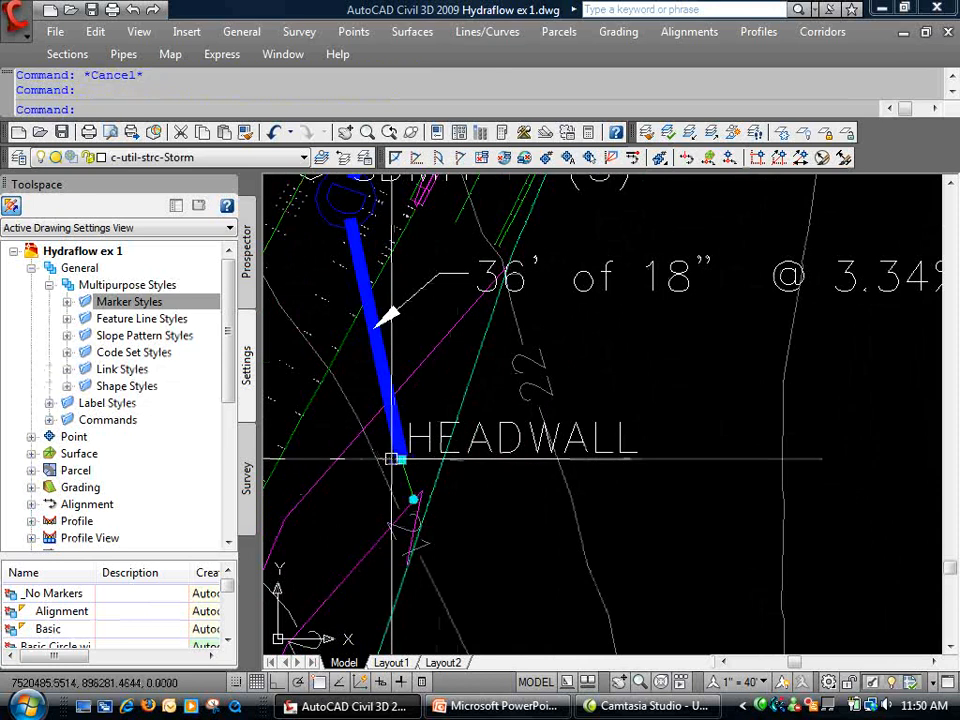
left_click(401, 459)
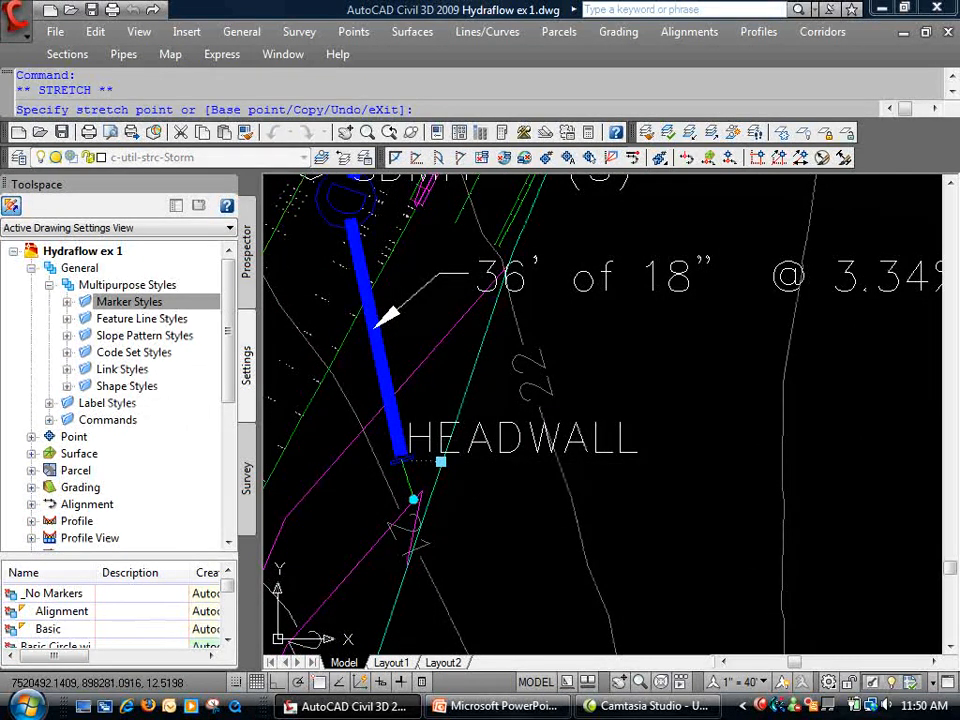
left_click(441, 461)
scroll(503, 515, "down", 3)
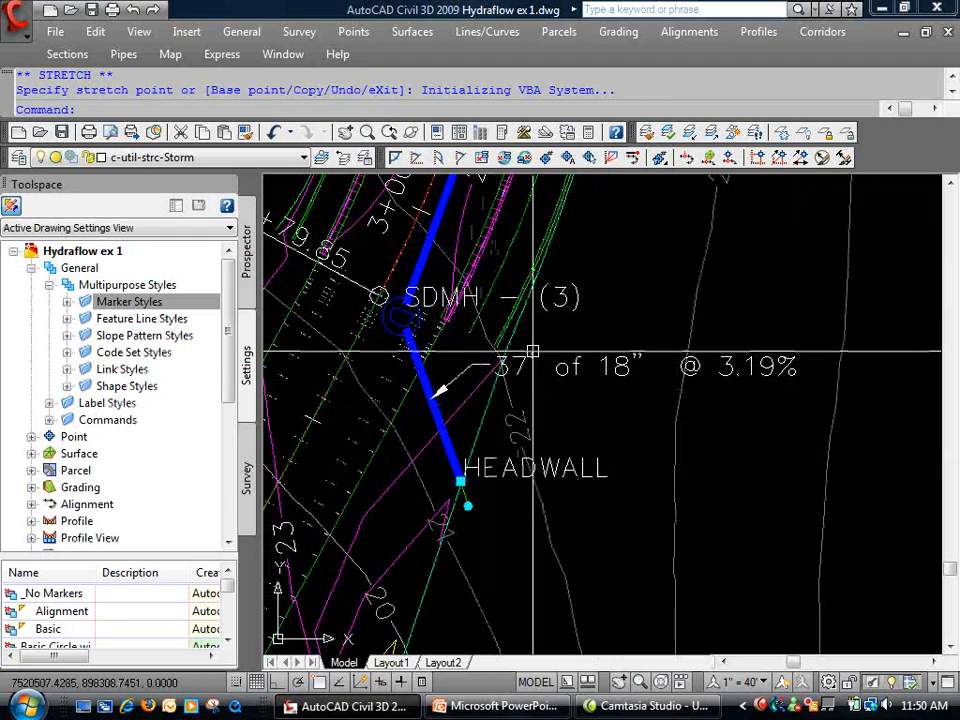
scroll(441, 523, "down", 1)
key("Escape")
- Check the storm pipes and structures in the Olson Rd profile view, switch to the drawing's object data, and save the drawing
scroll(392, 467, "down", 8)
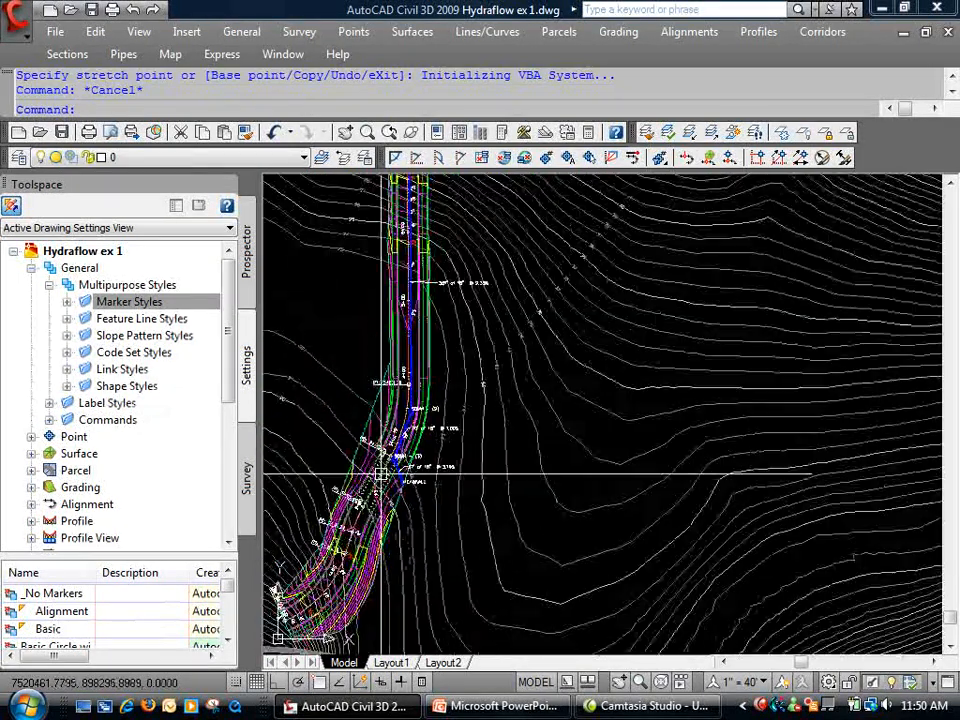
scroll(806, 264, "up", 6)
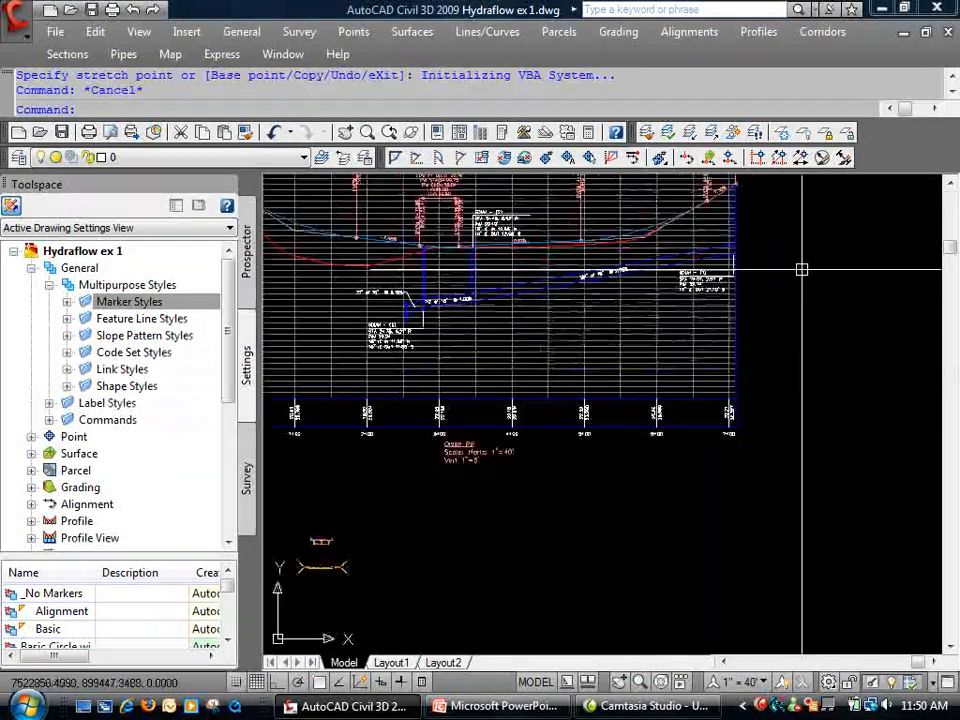
scroll(470, 320, "up", 3)
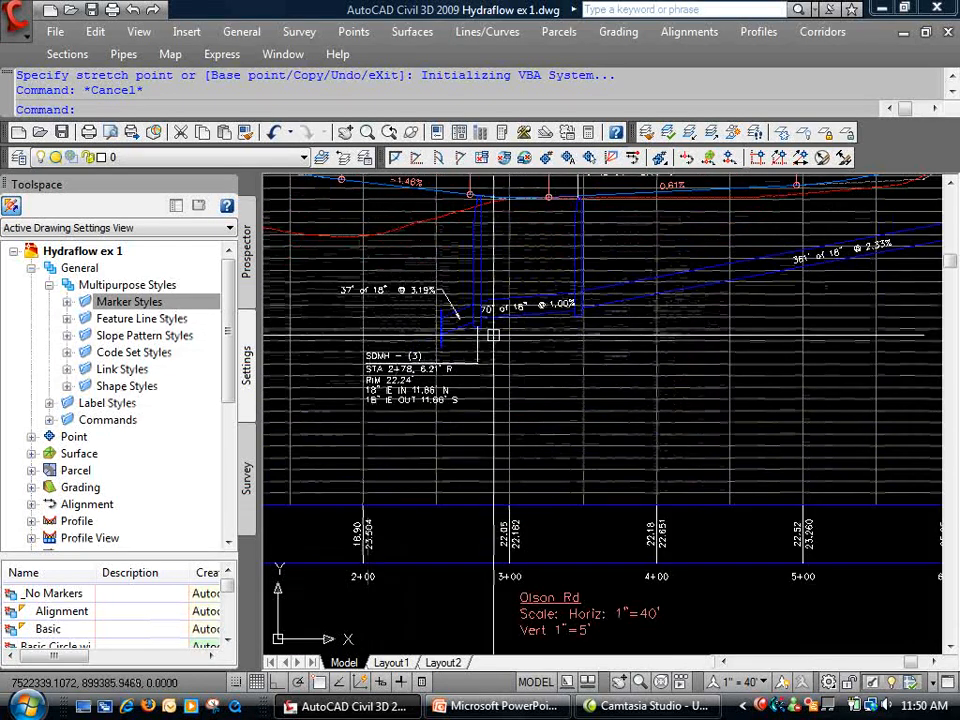
scroll(400, 397, "down", 2)
left_click(824, 338)
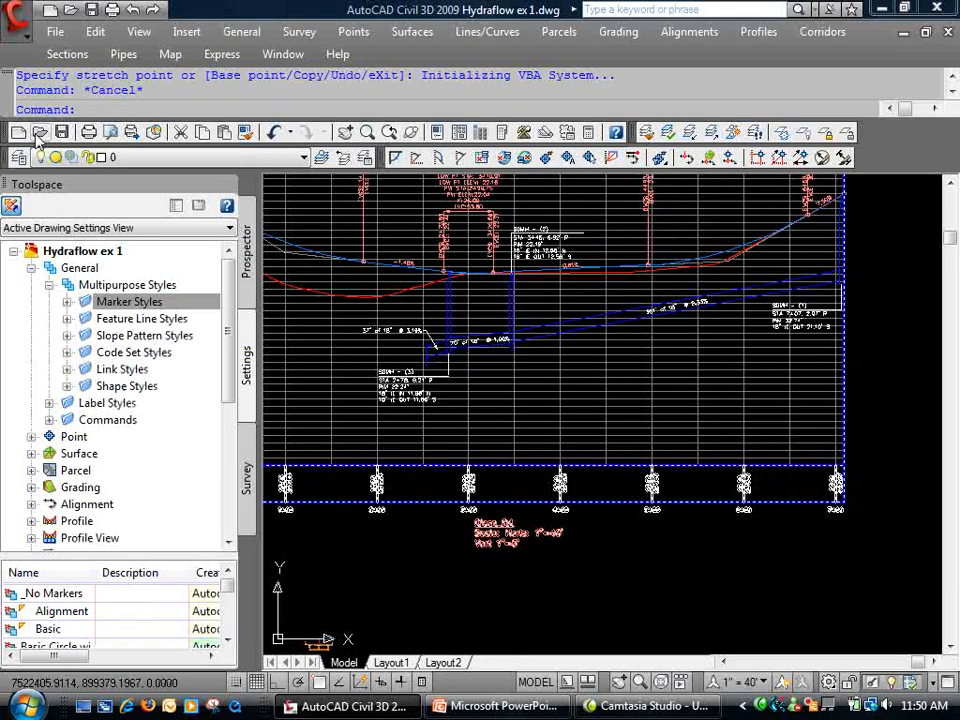
left_click(252, 244)
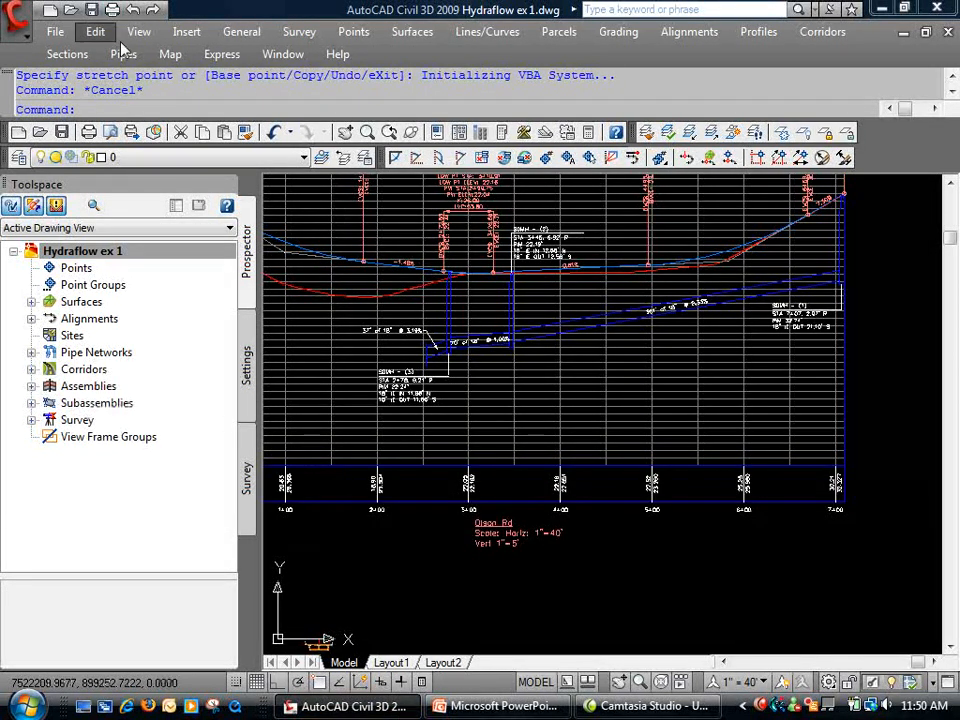
left_click(56, 32)
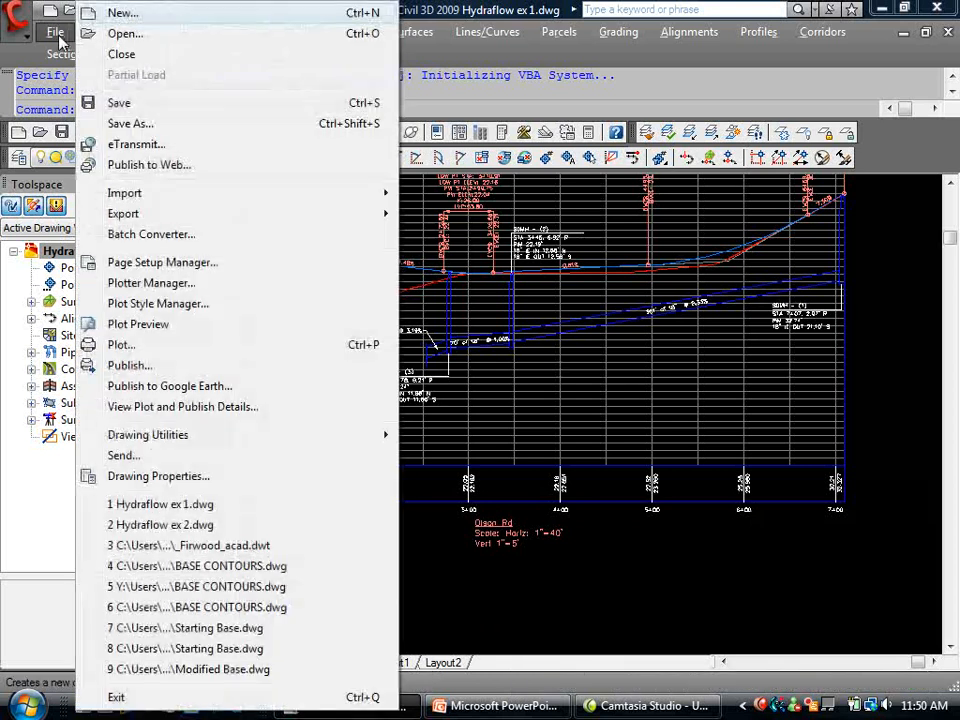
left_click(113, 102)
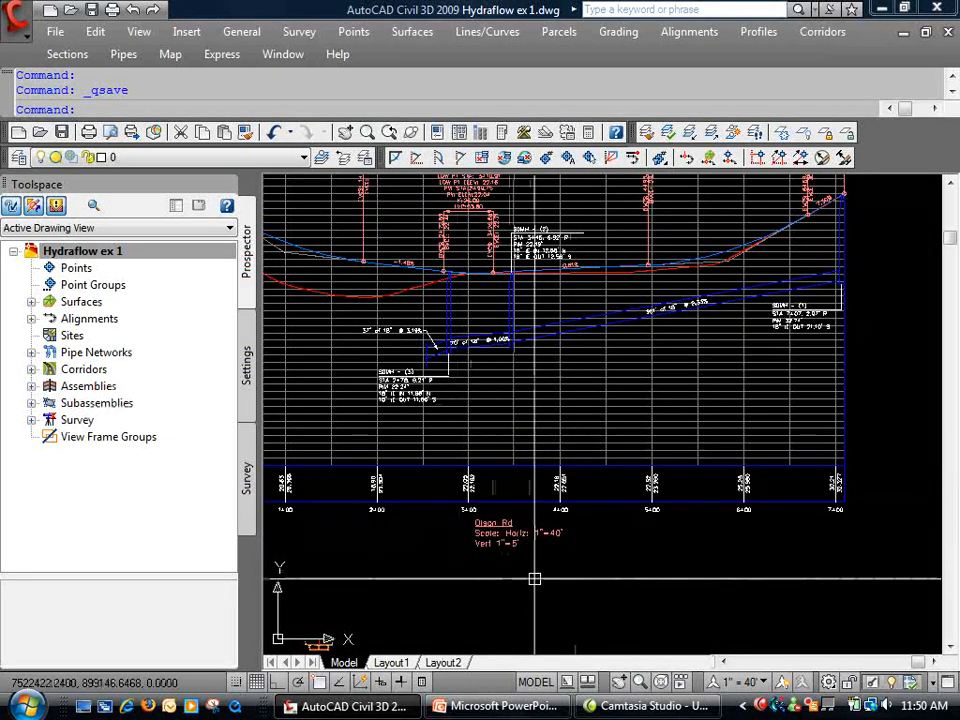
- Set the vertical scale in the Olson Rd profile view's style to 1"=4' and save the drawing
left_click(467, 522)
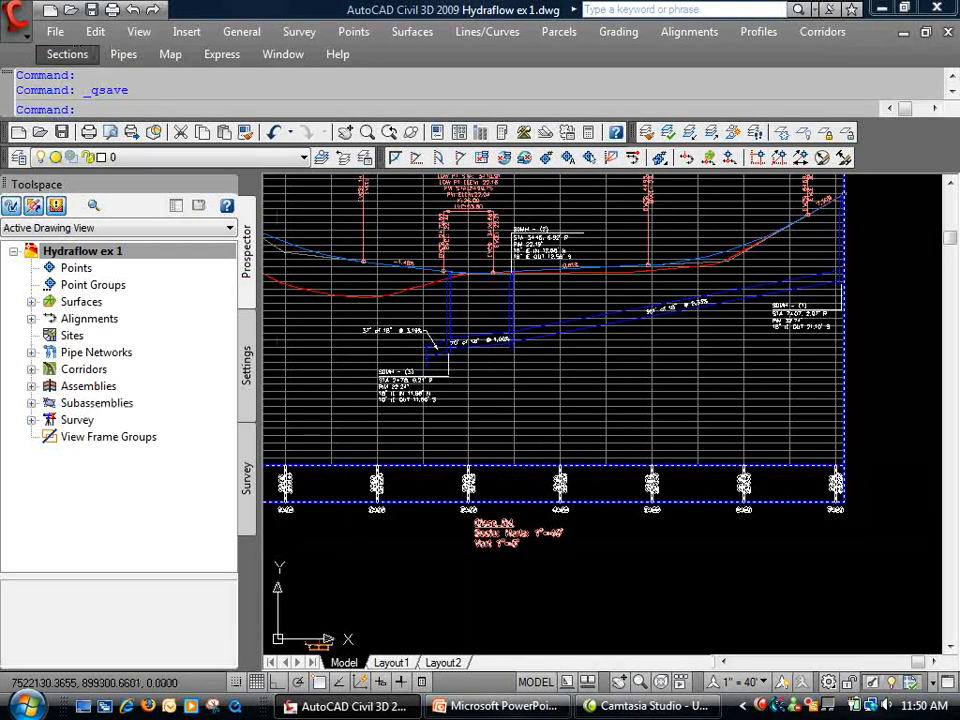
right_click(350, 350)
left_click(410, 552)
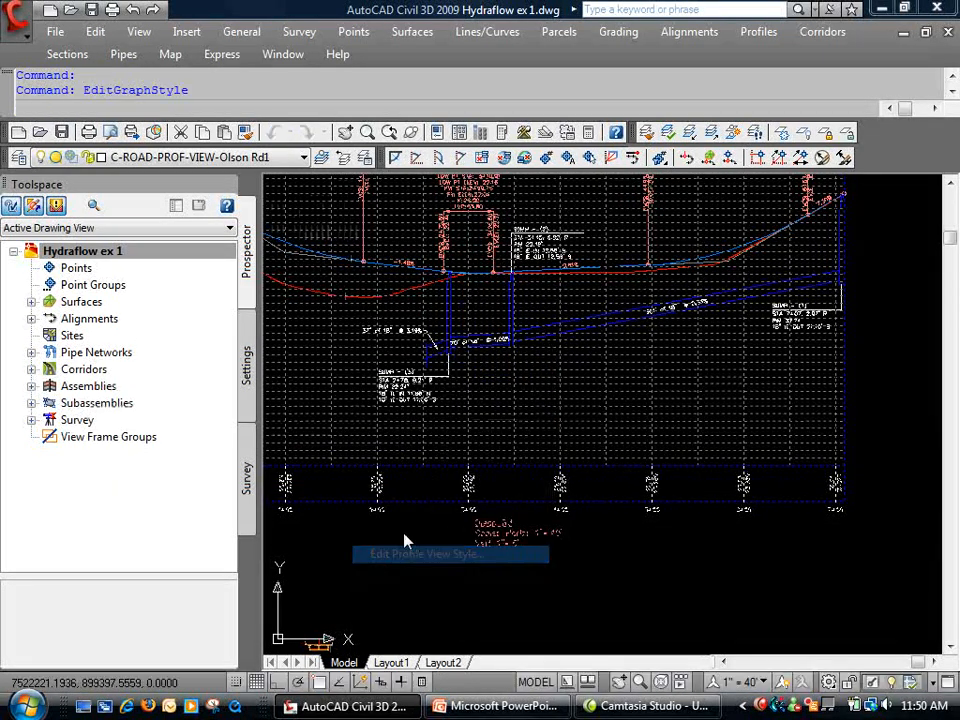
left_click_drag(382, 410, 281, 19)
left_click(326, 33)
left_click(374, 98)
left_click(311, 155)
left_click(572, 422)
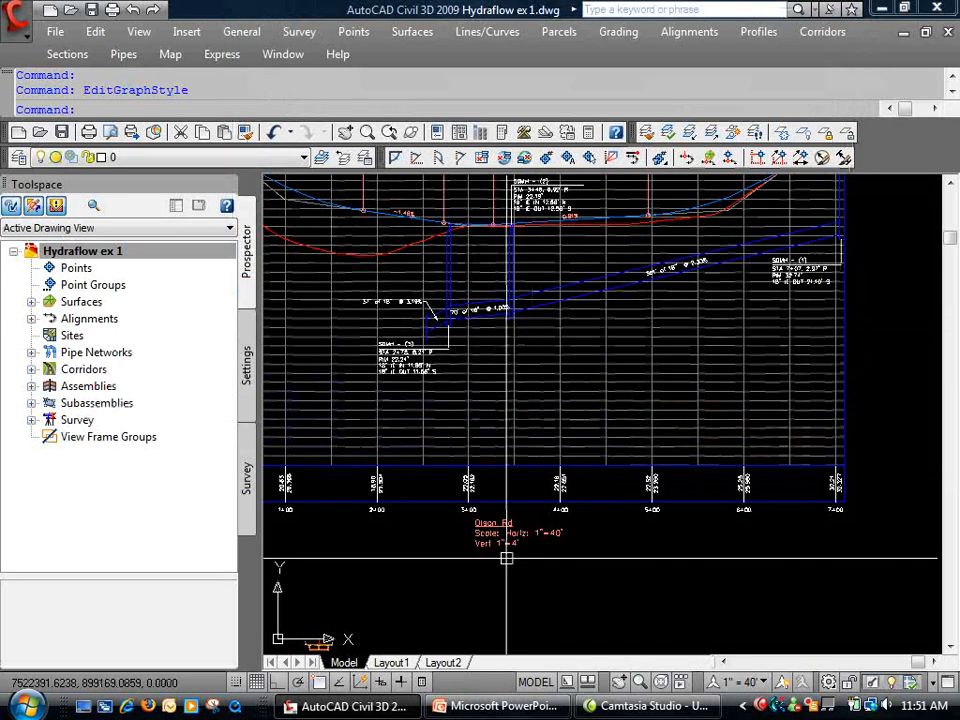
left_click(495, 430)
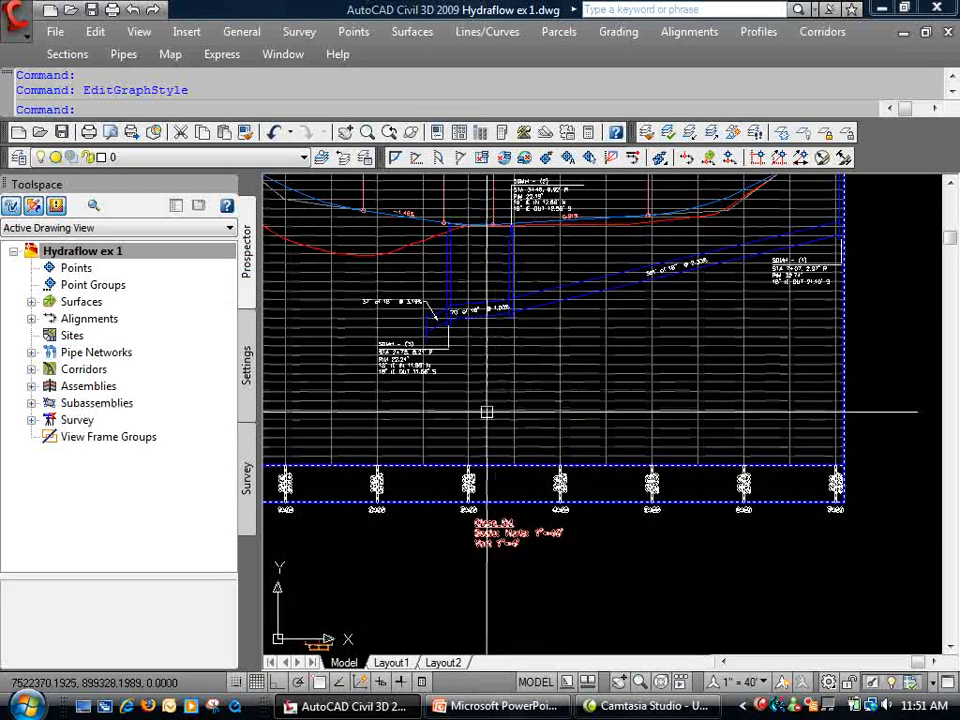
left_click(92, 12)
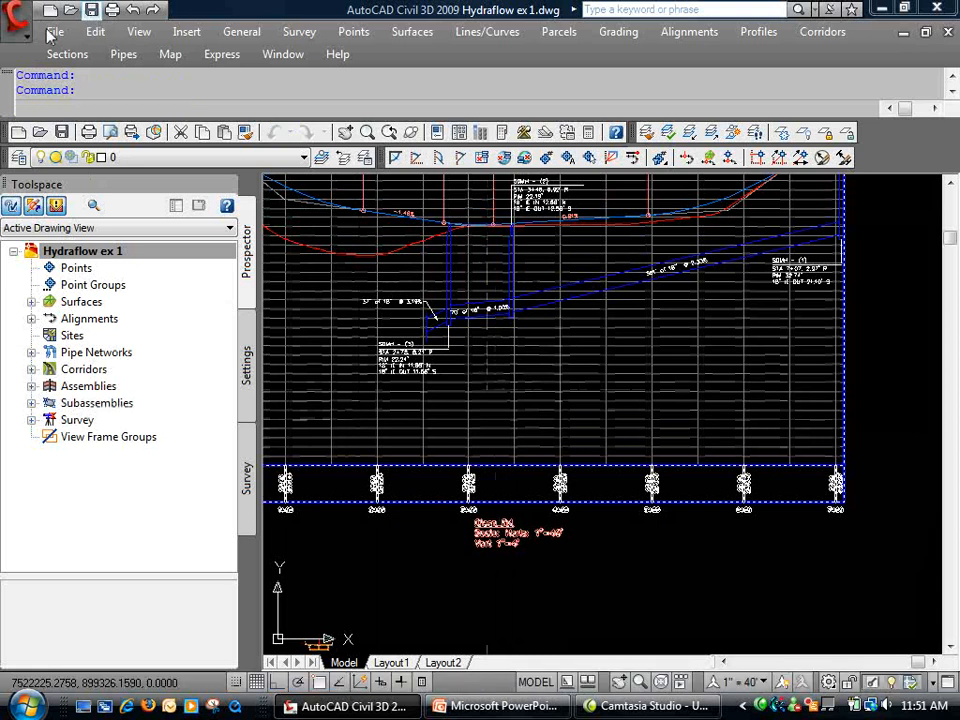
- Start a LandXML export containing only the Storm pipe network, excluding point groups, surfaces, alignments, sites and corridors
left_click(52, 32)
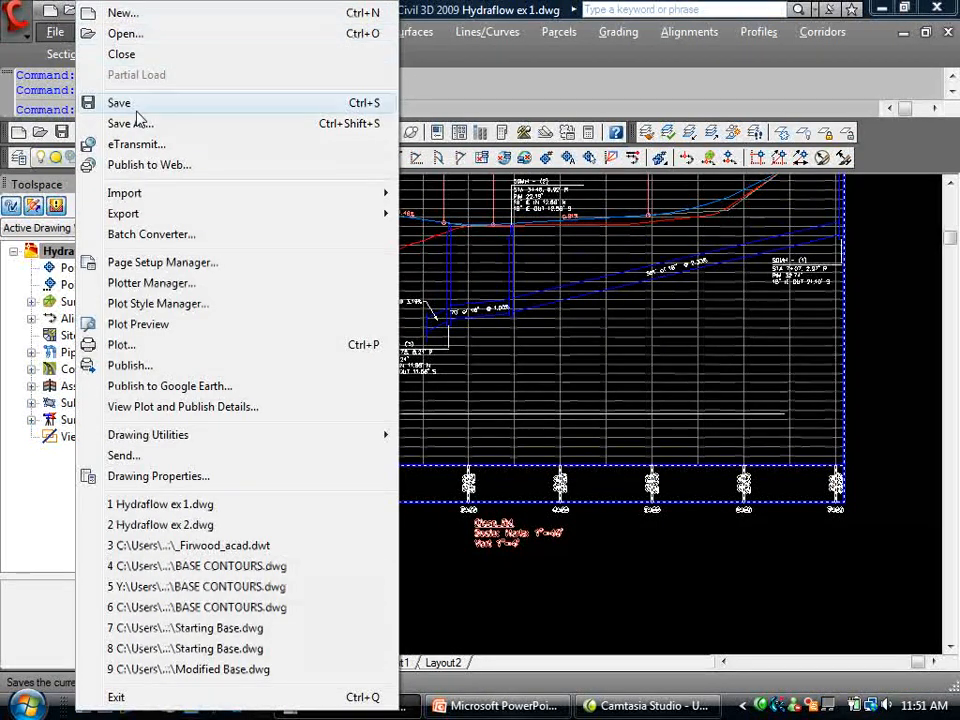
mouse_move(135, 214)
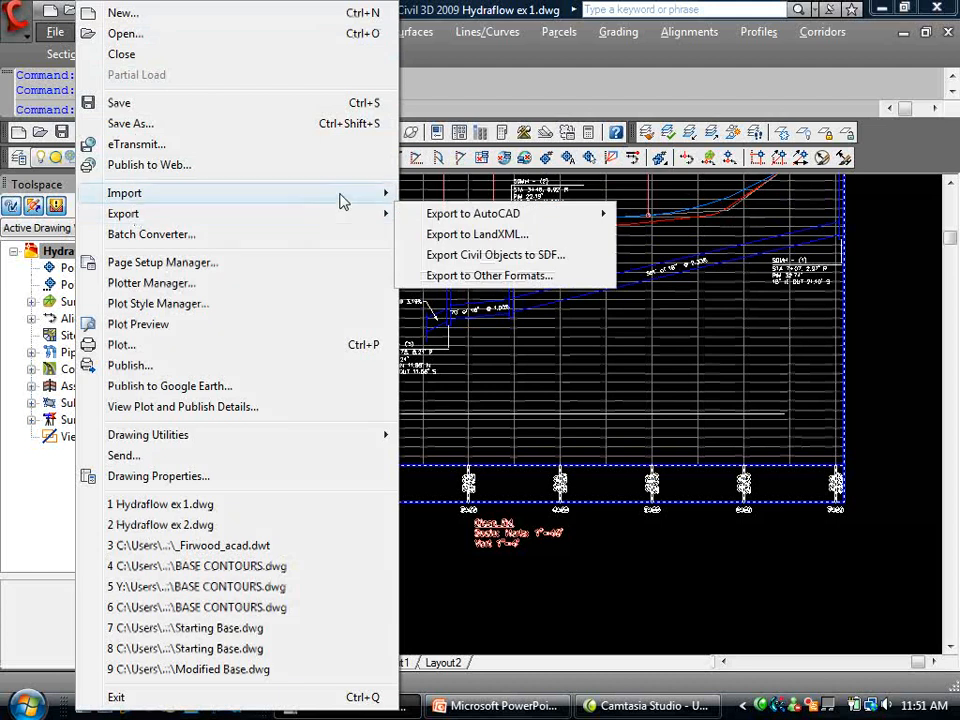
left_click(440, 236)
left_click_drag(678, 377, 400, 90)
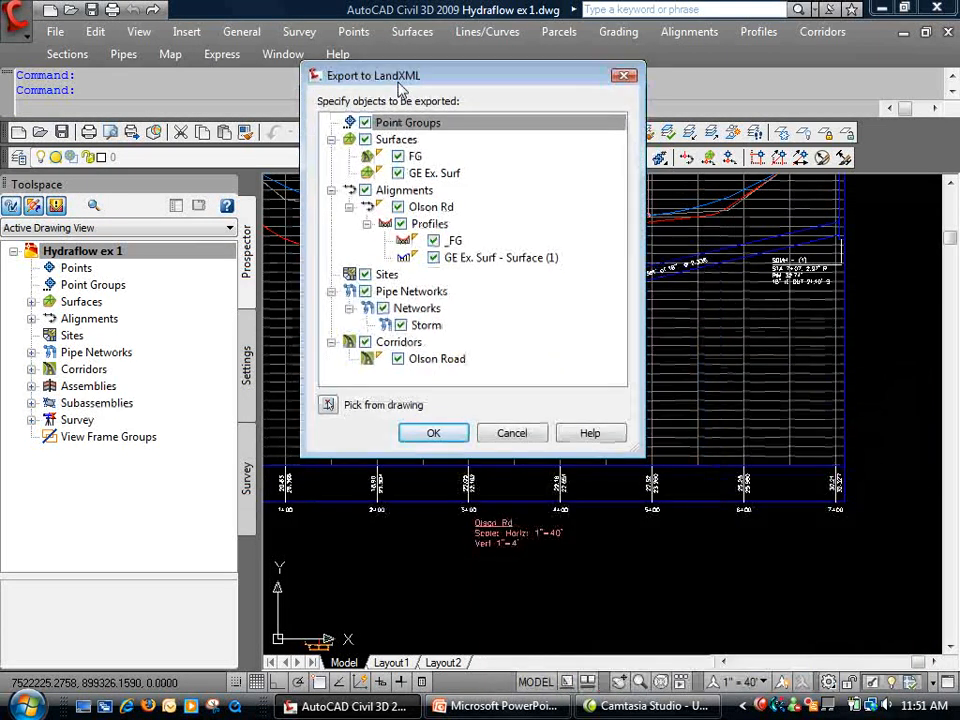
left_click(365, 122)
left_click(365, 139)
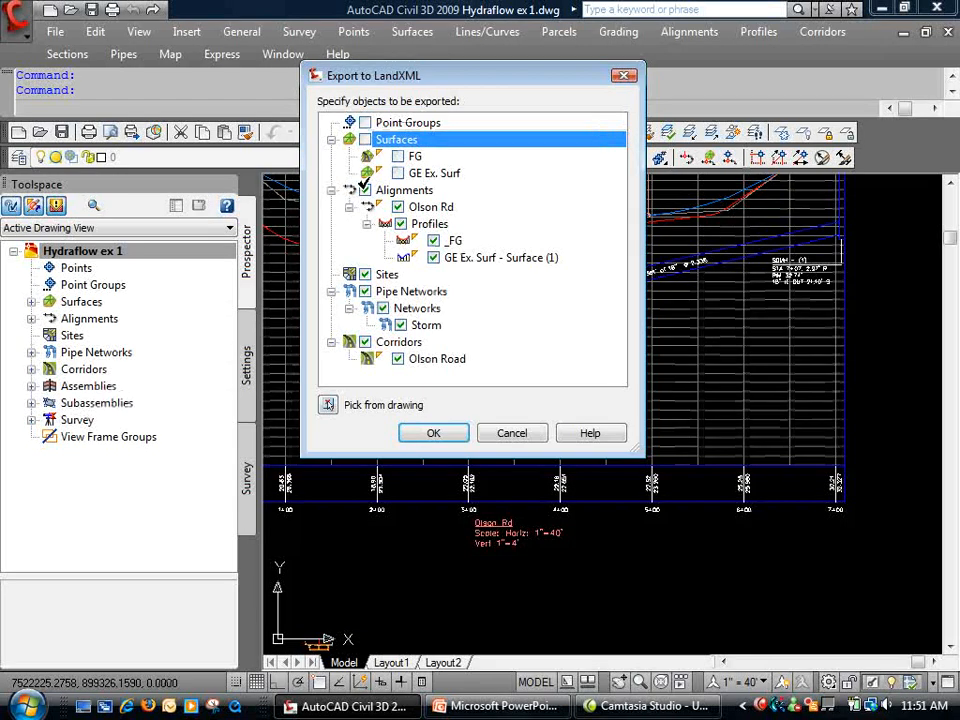
left_click(365, 190)
left_click(365, 274)
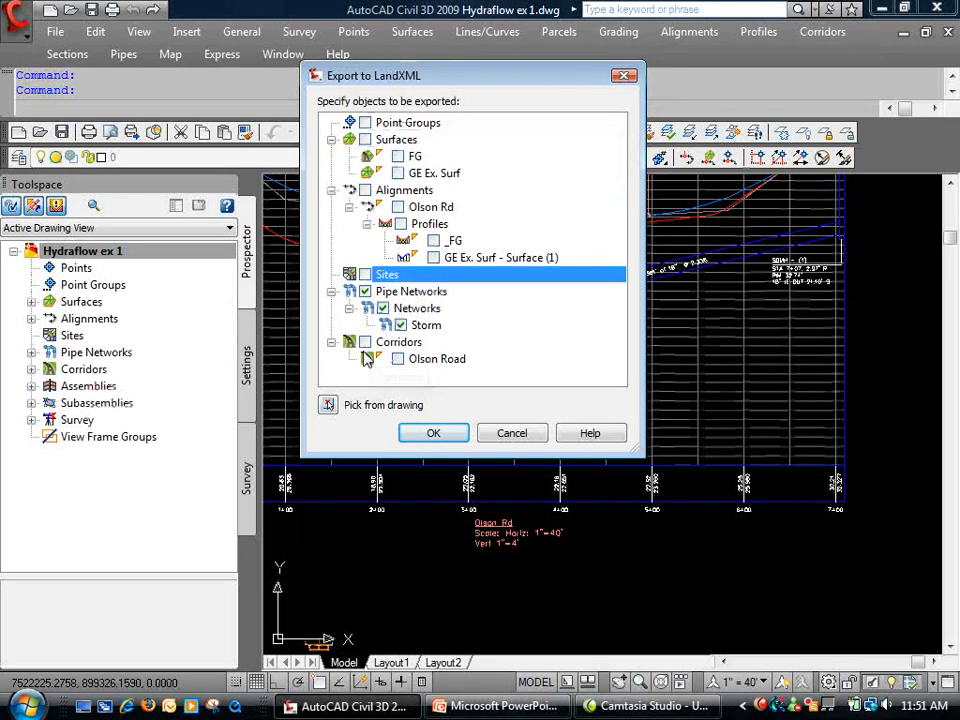
left_click(443, 436)
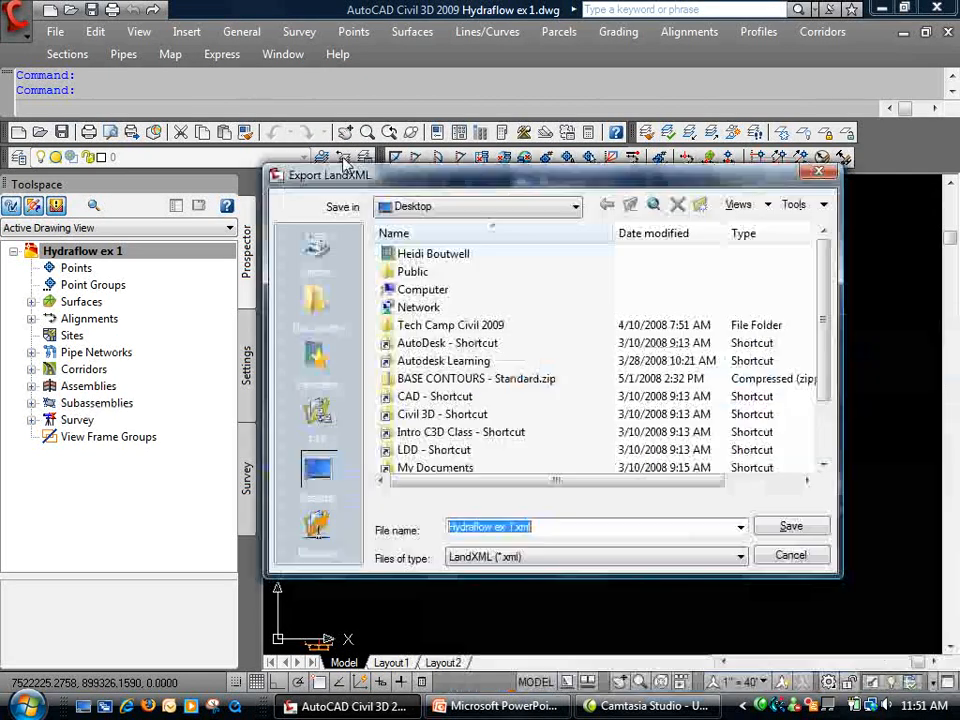
- Save the LandXML export to the Desktop as Hydraflow storm.xml
left_click_drag(343, 164, 307, 64)
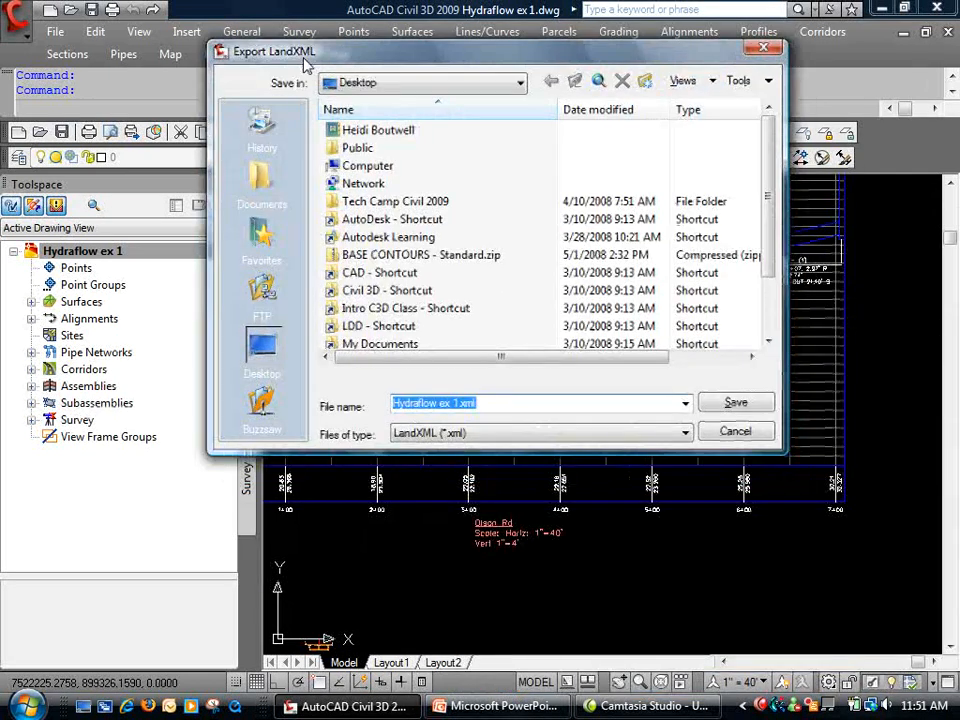
left_click(440, 408)
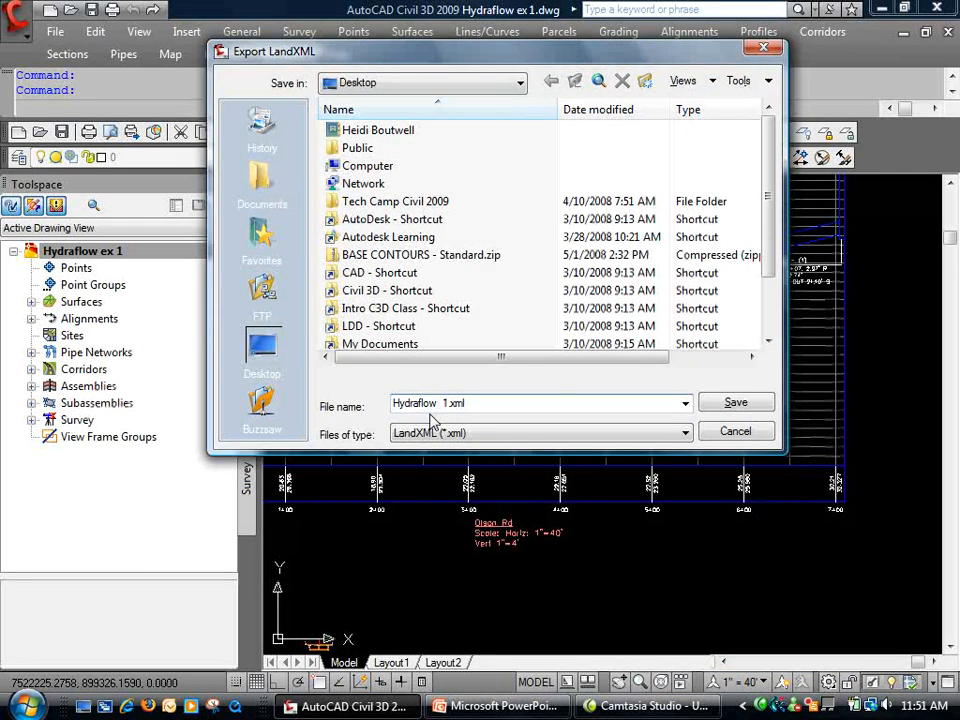
type("s")
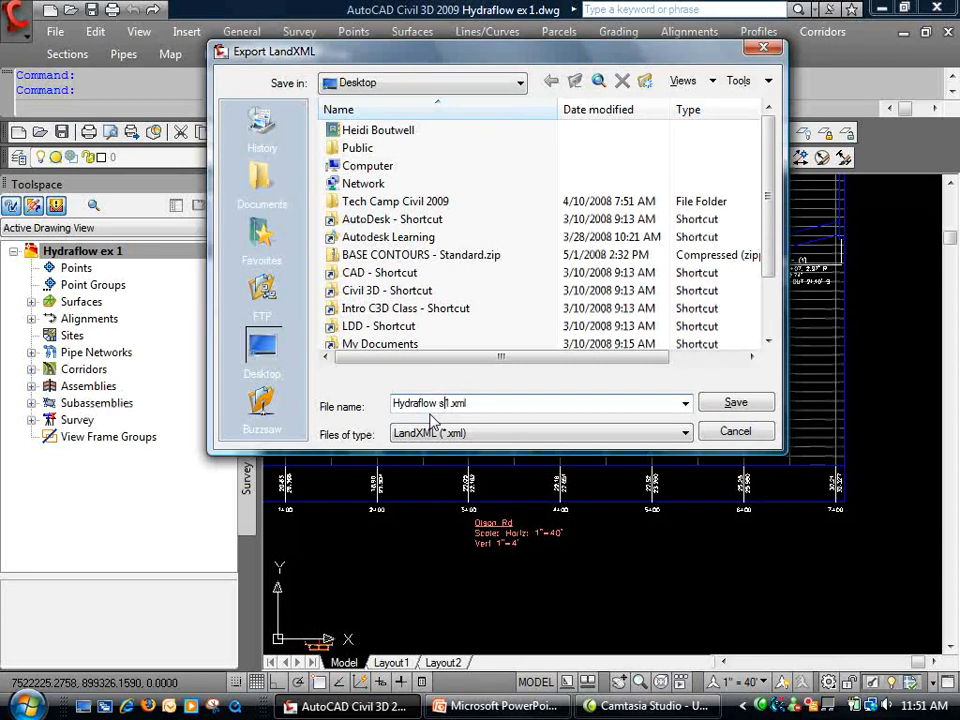
type("torm")
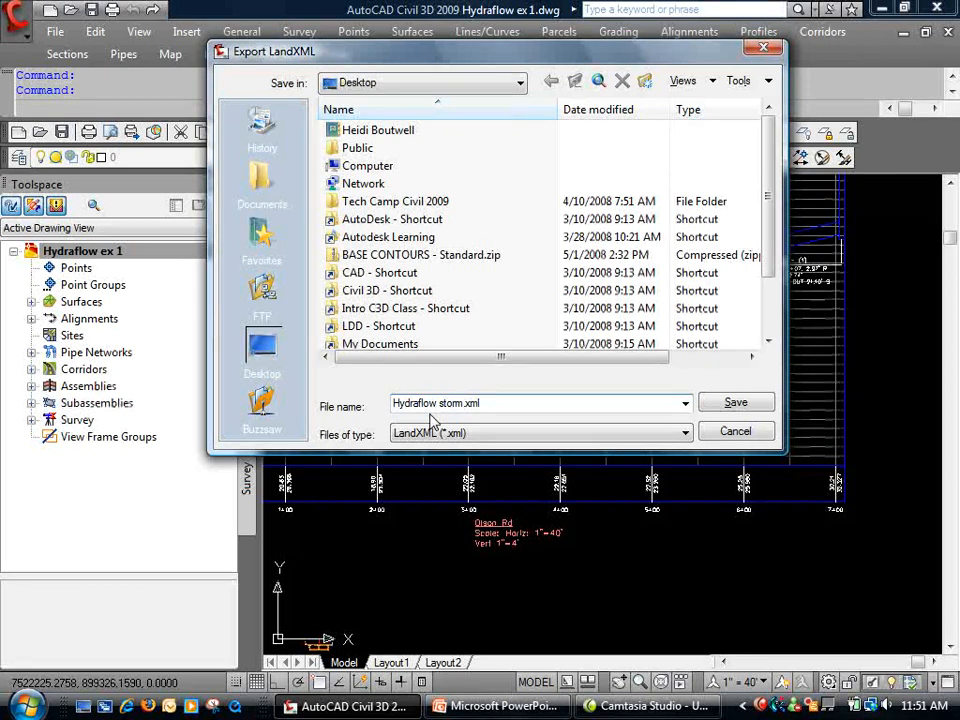
left_click(735, 402)
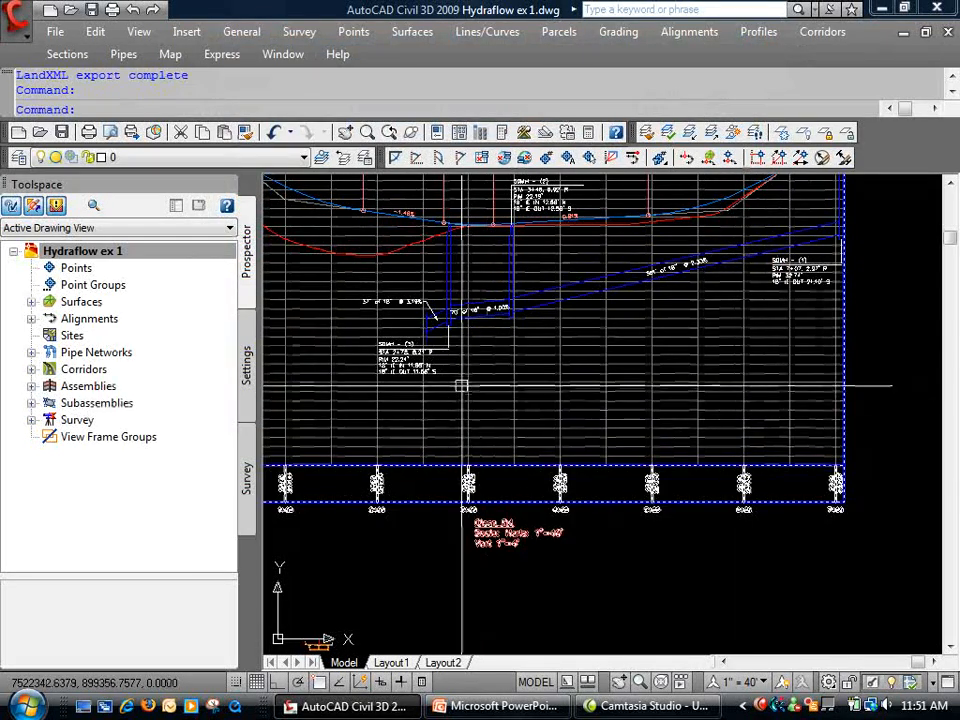
- Minimize the drawing window and look over the Hydraflow Express, Storm Sewers and Hydrographs shortcuts on the desktop
left_click(884, 10)
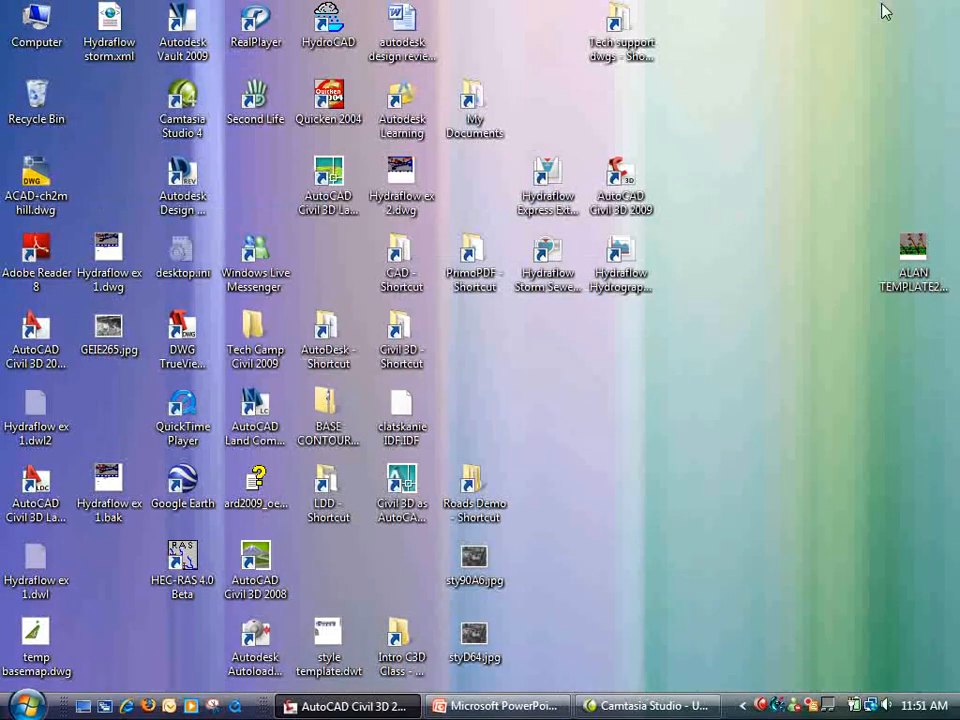
mouse_move(515, 712)
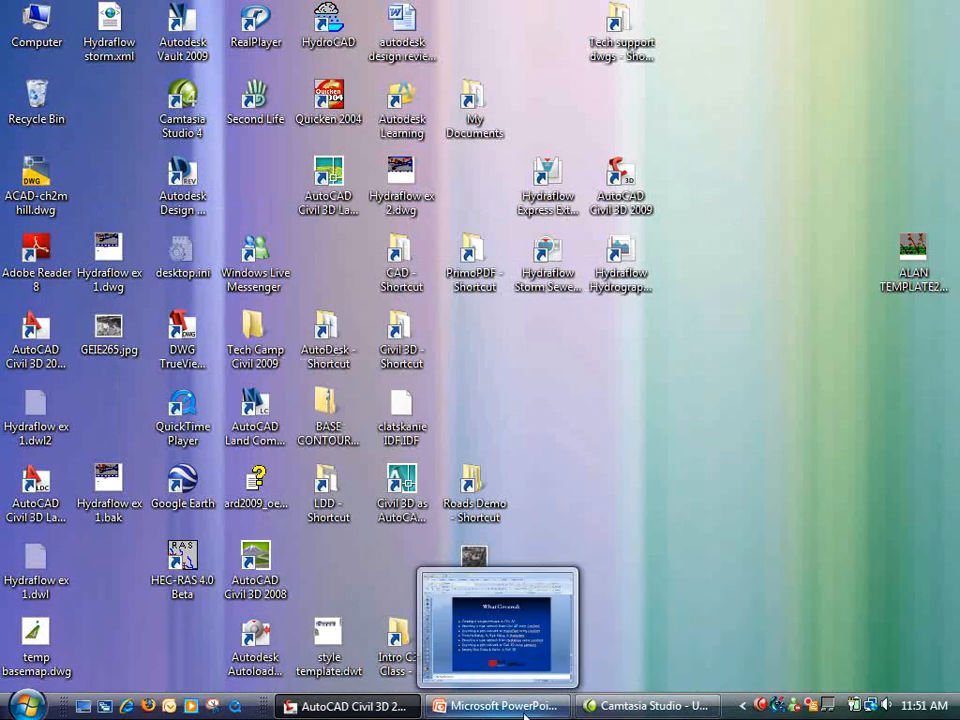
left_click(545, 285)
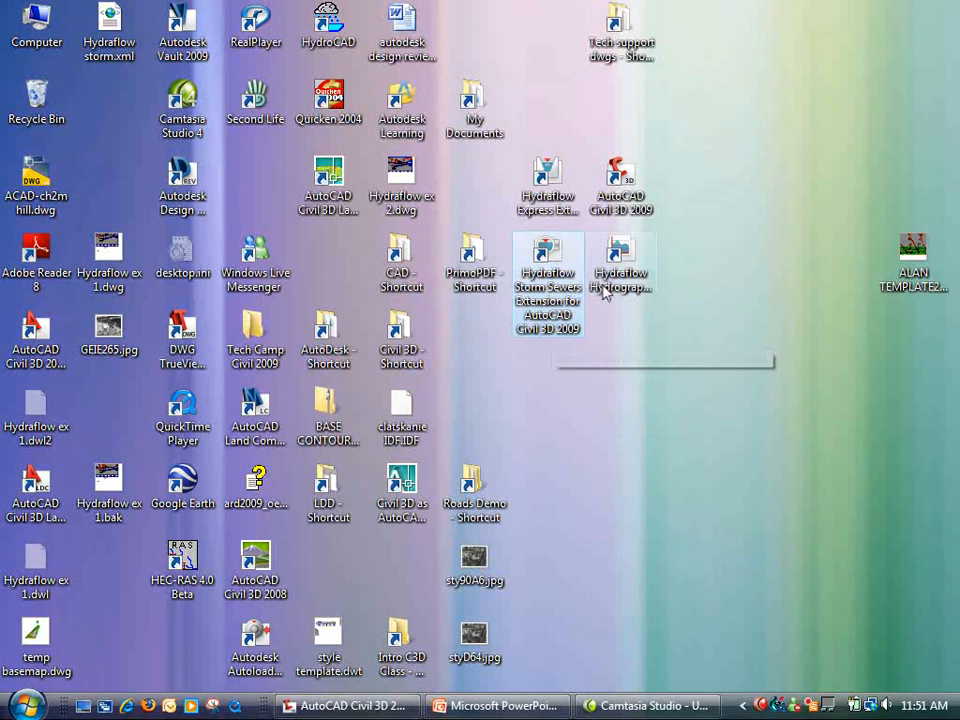
left_click(607, 284)
left_click(551, 176)
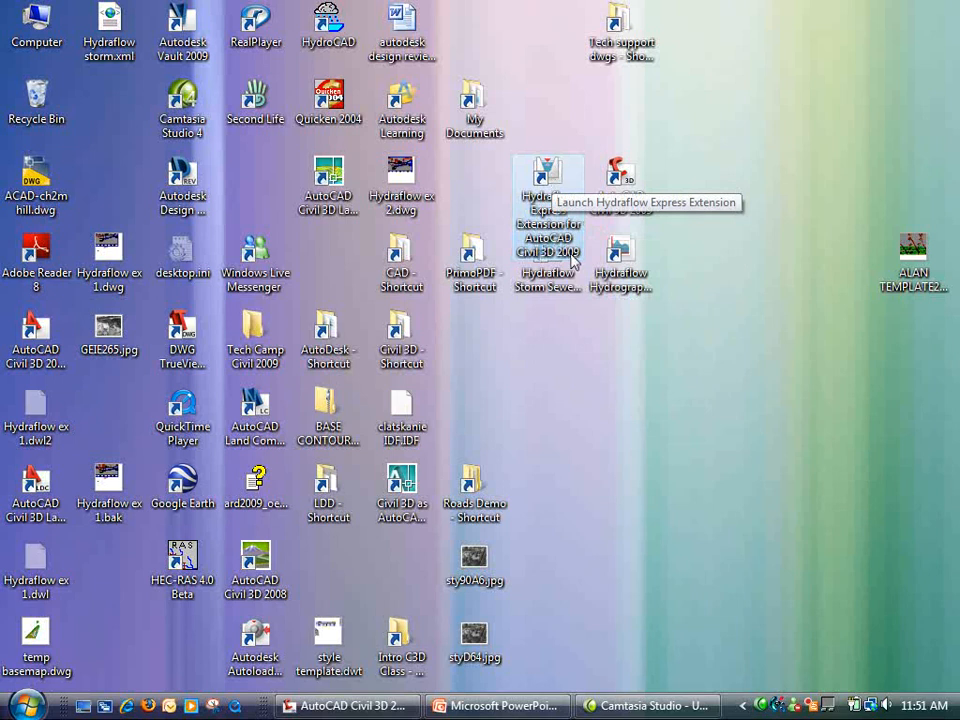
left_click(558, 283)
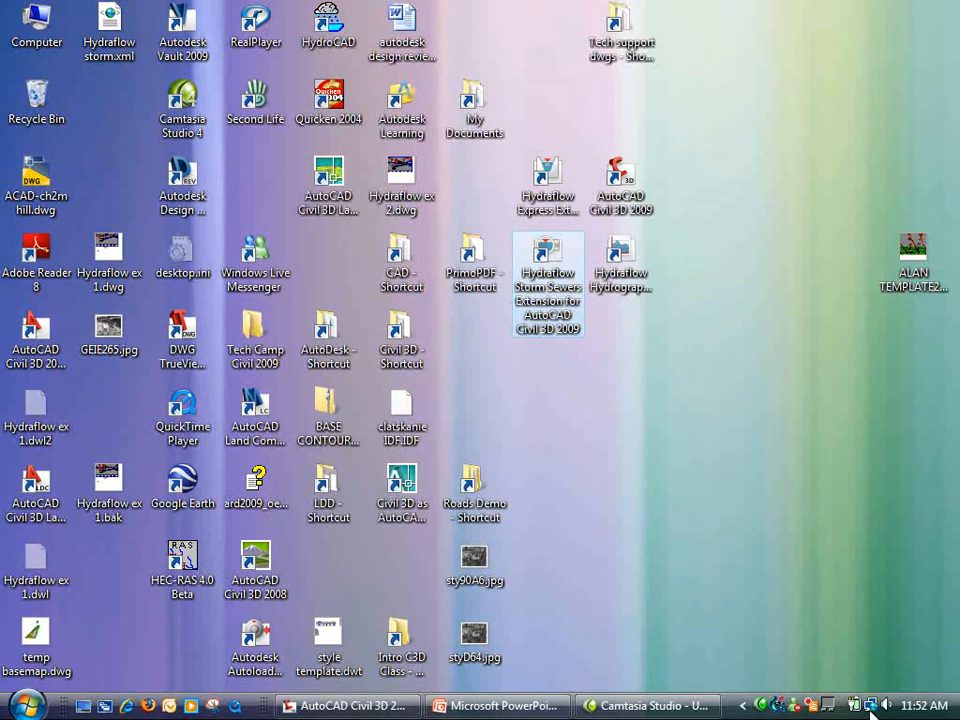
- Switch to Internet Explorer, close the extra Microsoft CRM window and try to open the Autodesk web access favorite
left_click(128, 707)
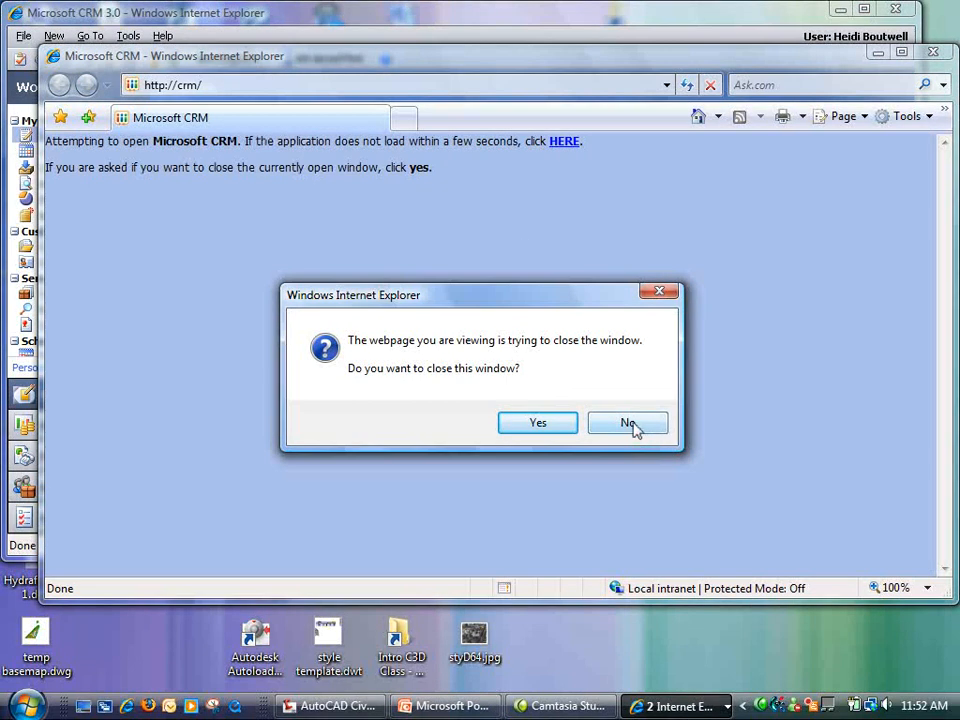
left_click(630, 423)
left_click(897, 12)
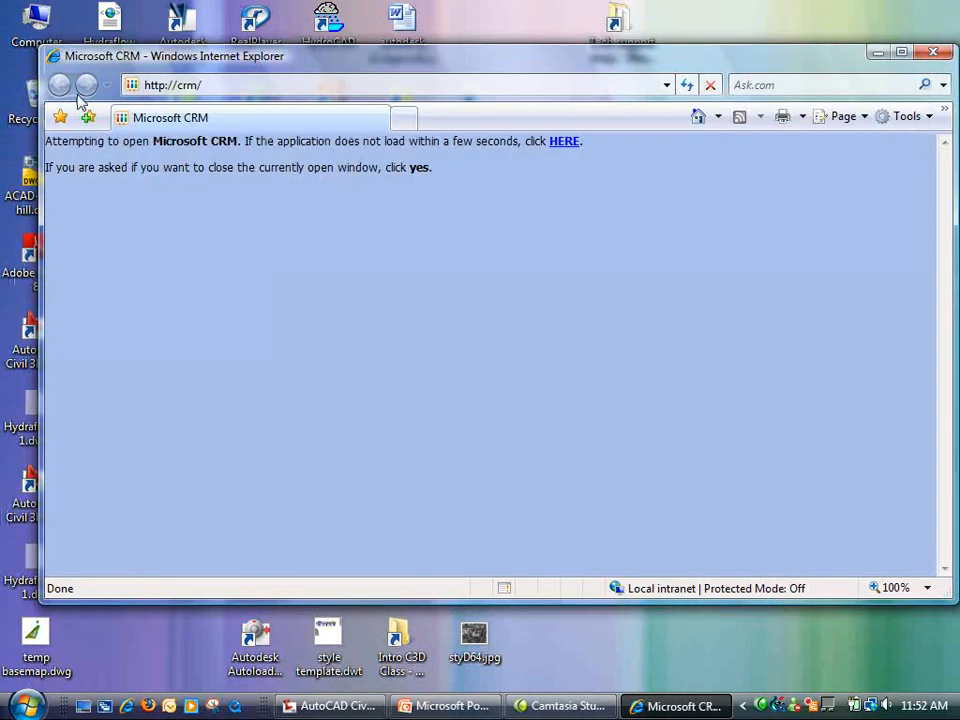
left_click(60, 117)
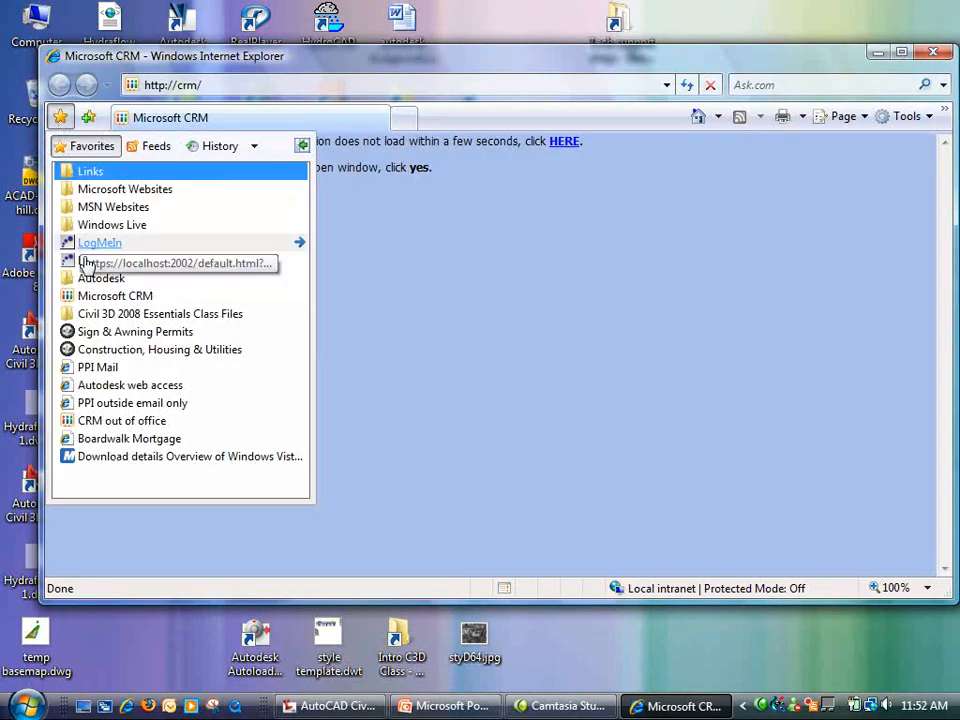
left_click(95, 279)
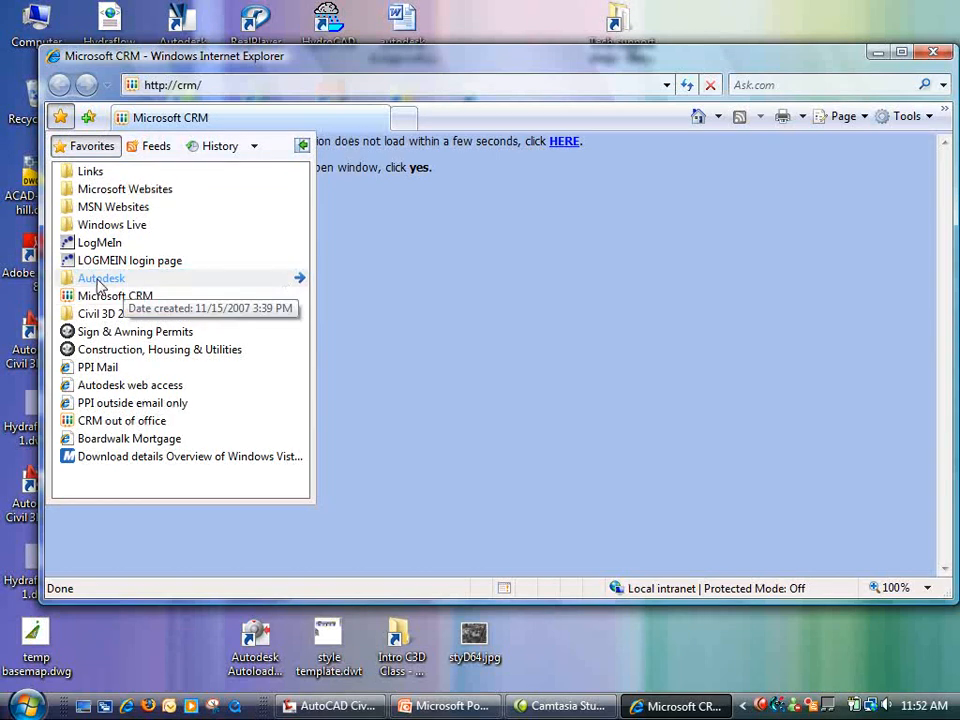
left_click(127, 387)
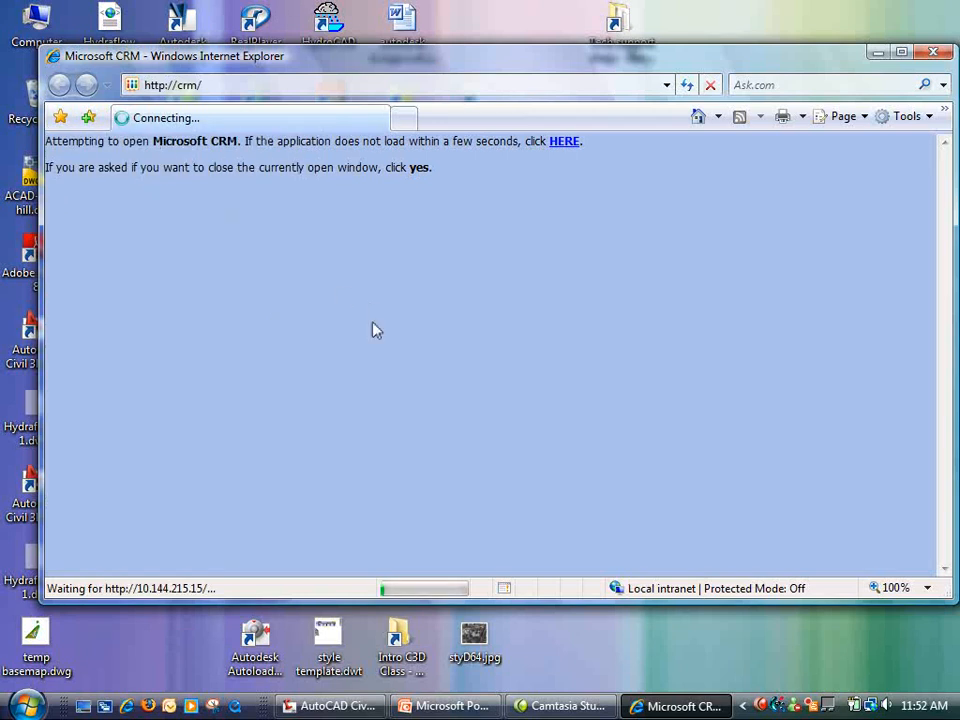
left_click(233, 87)
type("www.auto")
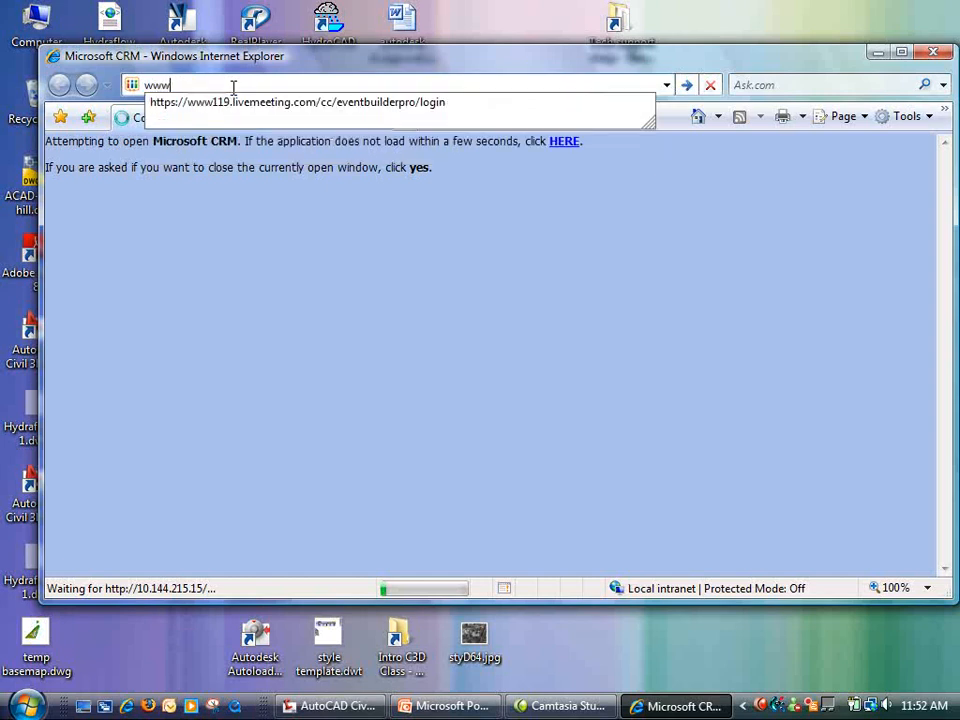
type("desk.com")
key("Return")
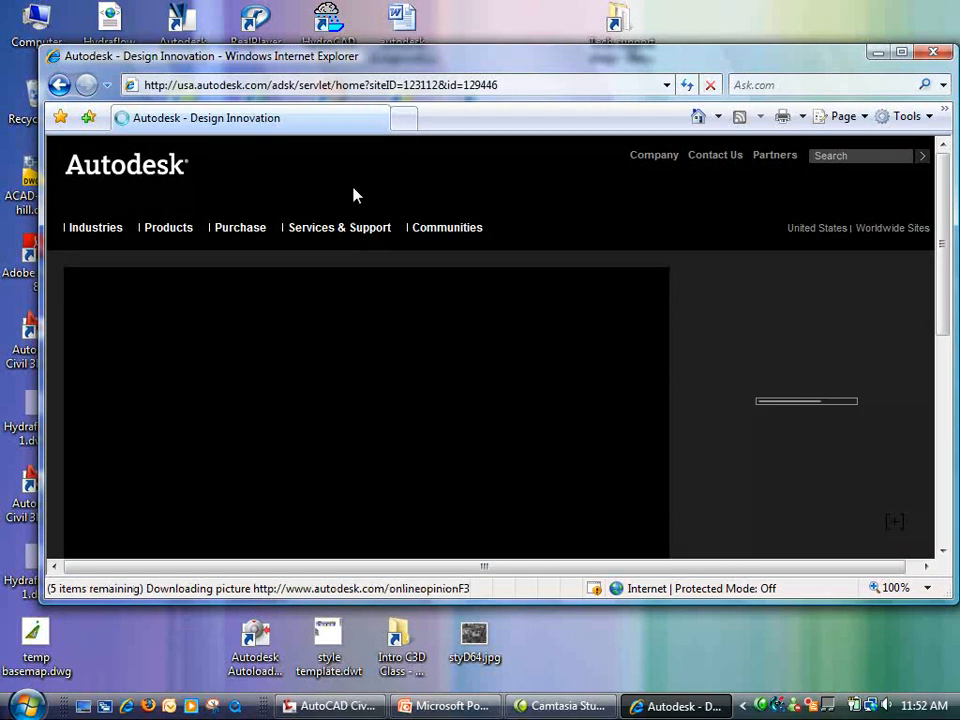
- Open the Subscription Member Login page from the Autodesk home page and close the home page's window
left_click_drag(563, 604, 563, 690)
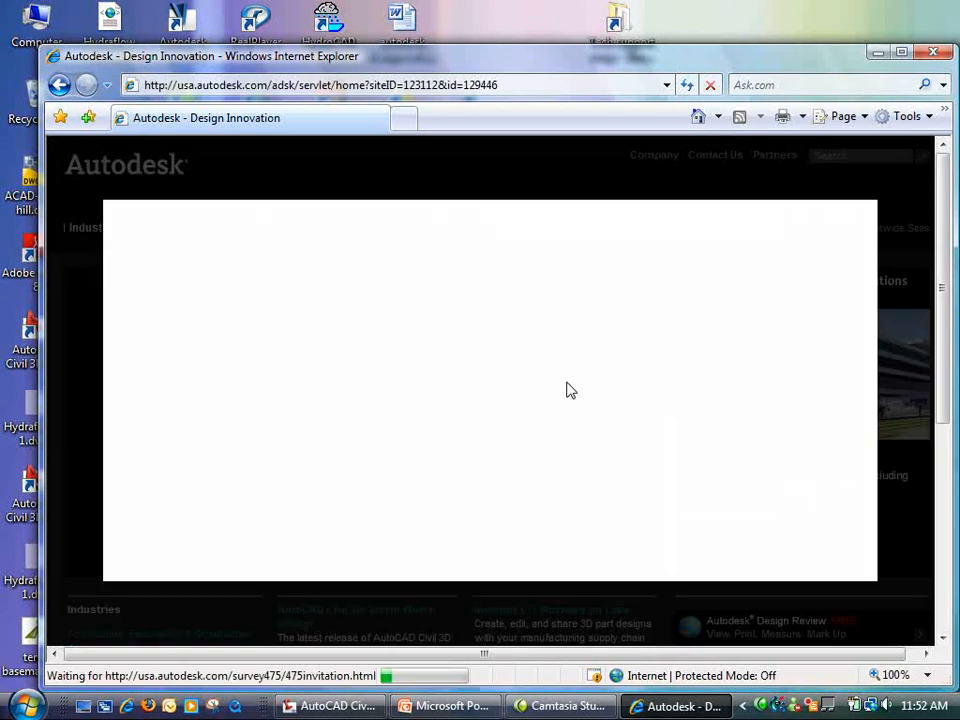
scroll(568, 390, "down", 3)
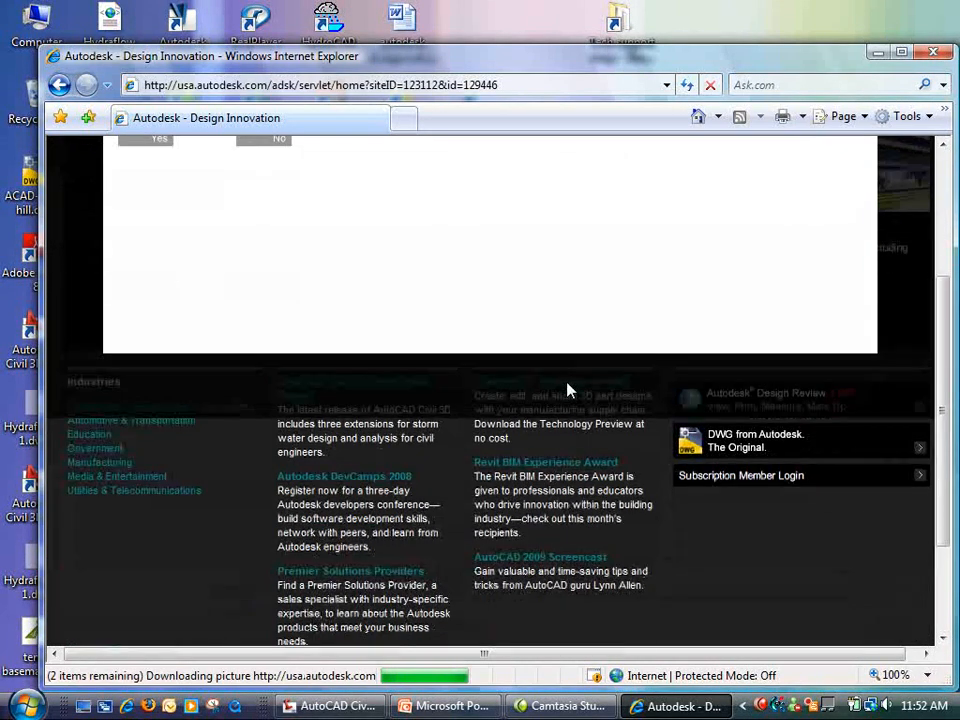
left_click(709, 480)
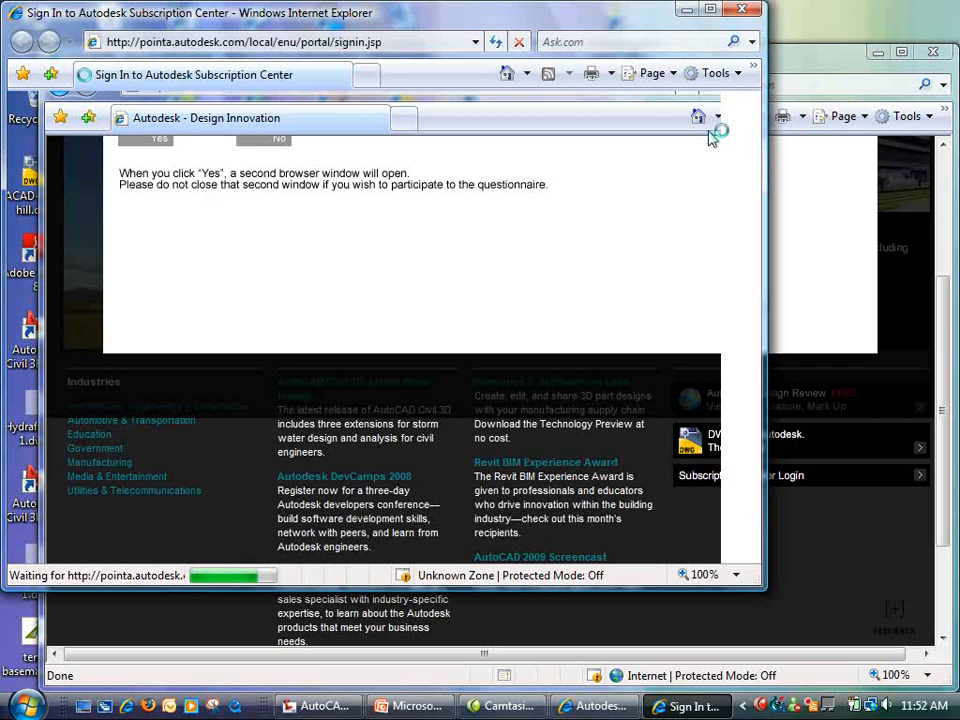
left_click(927, 54)
left_click_drag(230, 2, 366, 35)
left_click_drag(280, 52, 352, 46)
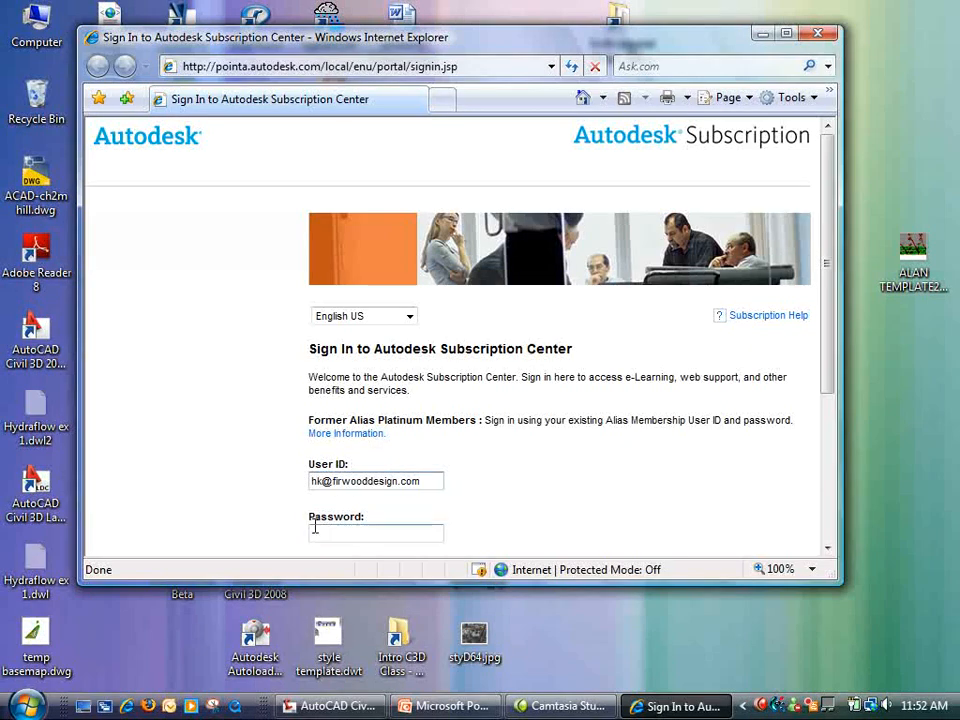
- Try to sign in to the Autodesk Subscription Center with the account password, re-entering the password for a second attempt
scroll(351, 534, "down", 3)
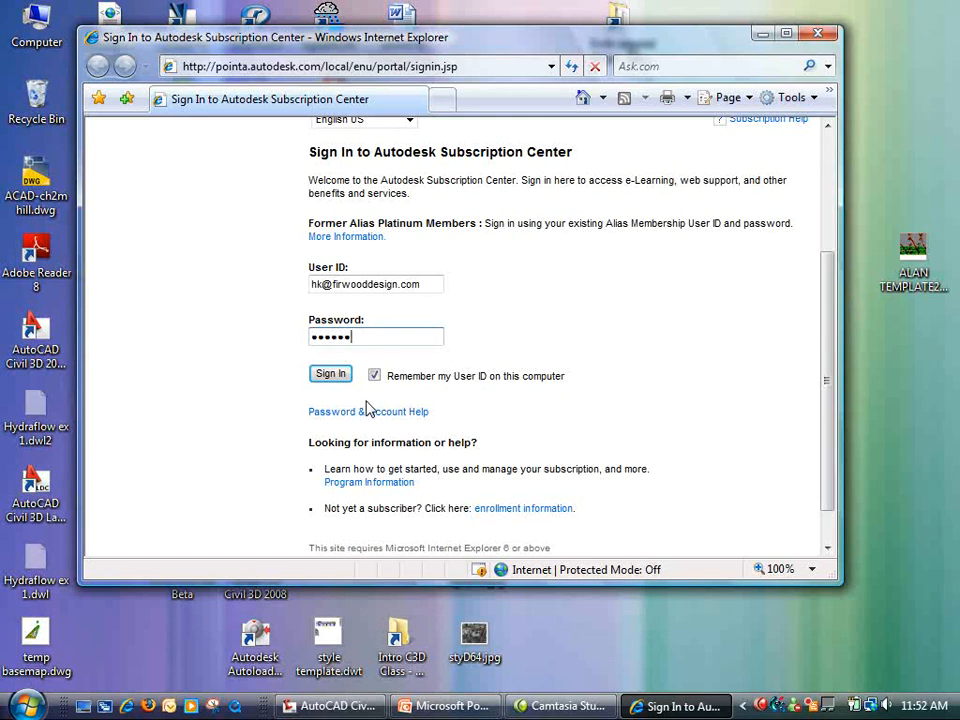
type("••")
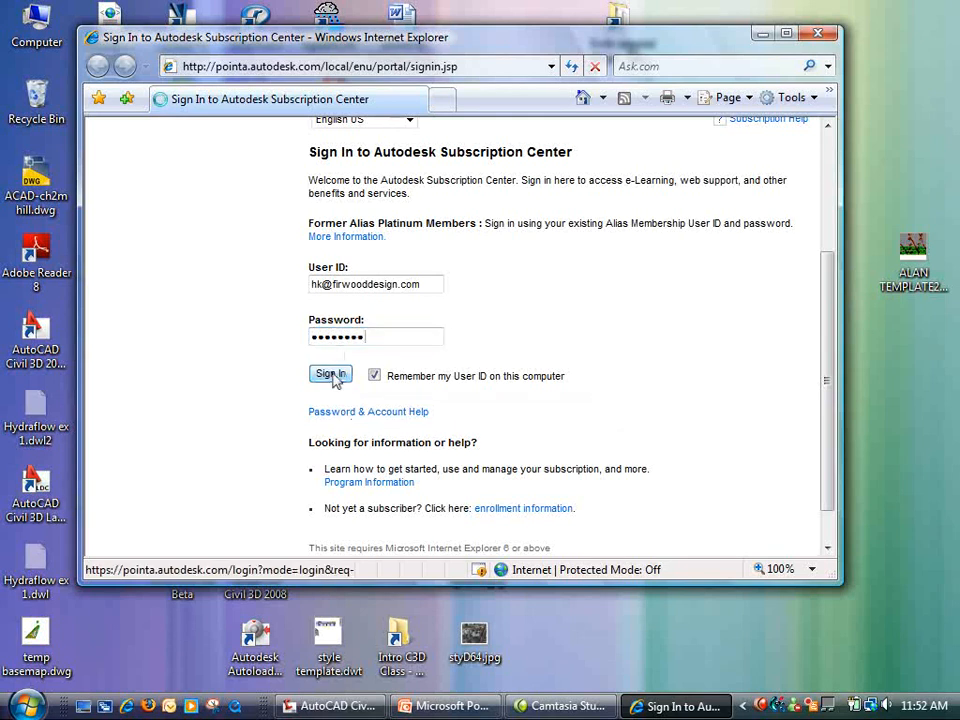
left_click(332, 375)
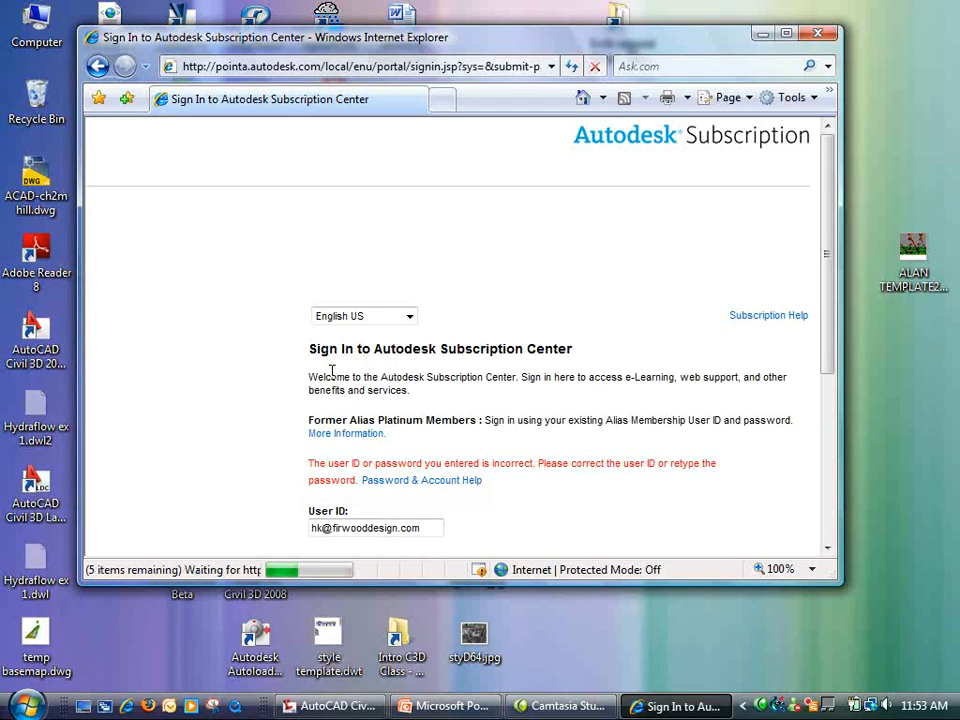
scroll(340, 392, "down", 2)
left_click(343, 448)
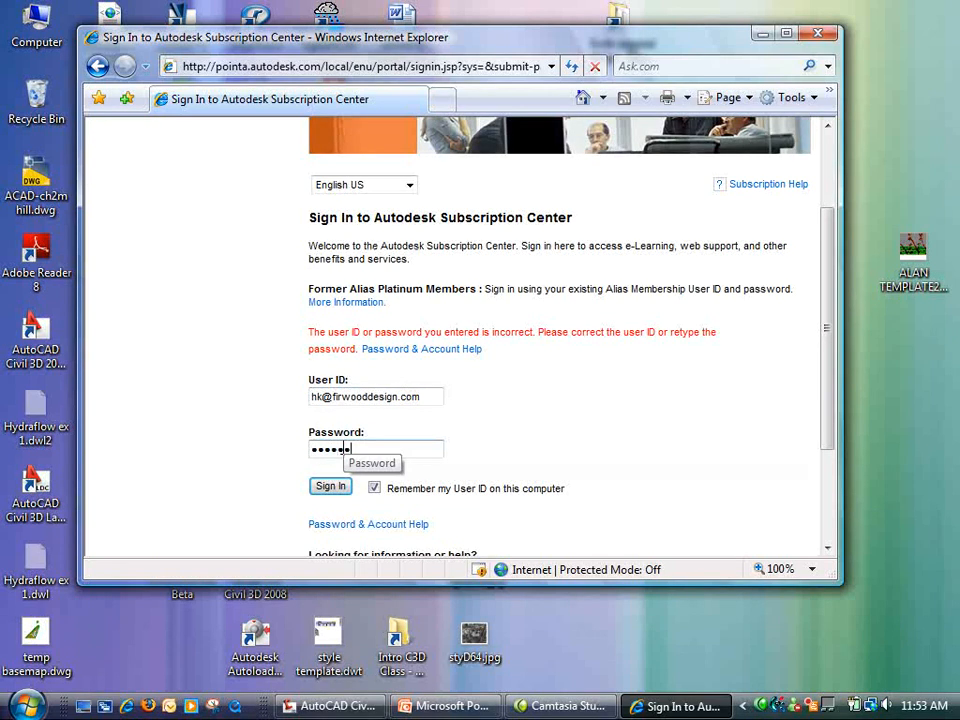
left_click(334, 490)
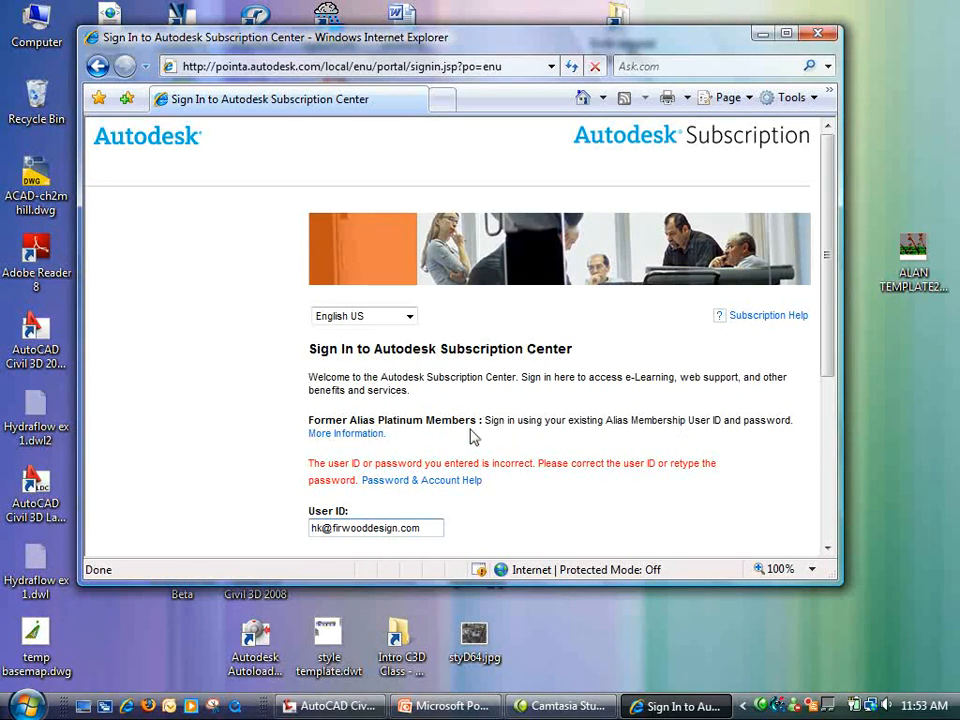
- Return to the previous Subscription Center sign-in page and close the browser
scroll(463, 426, "down", 3)
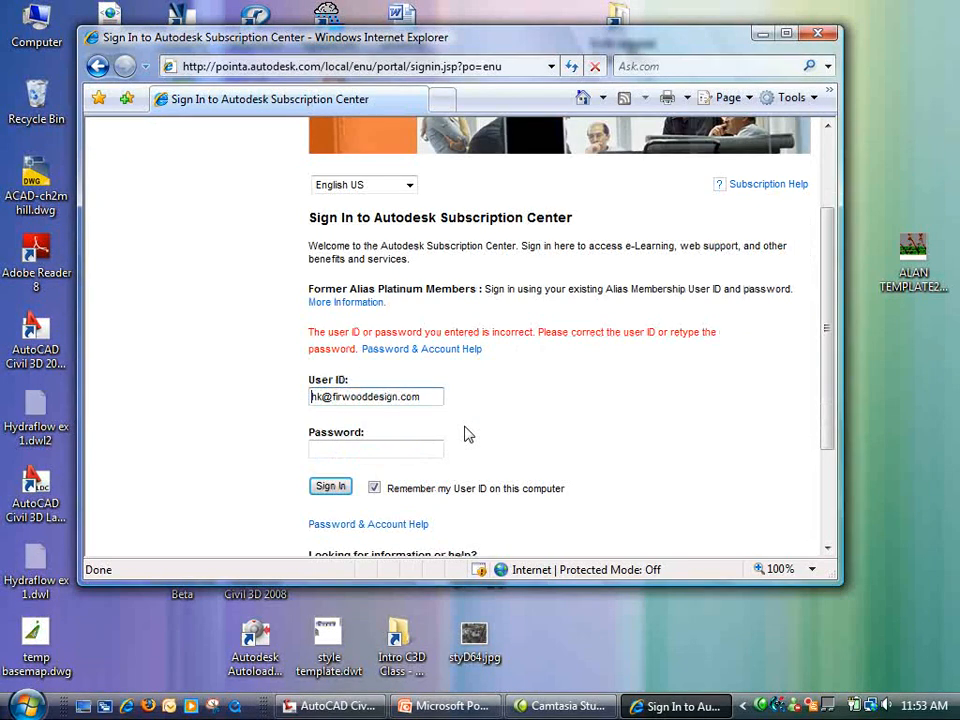
scroll(452, 454, "up", 3)
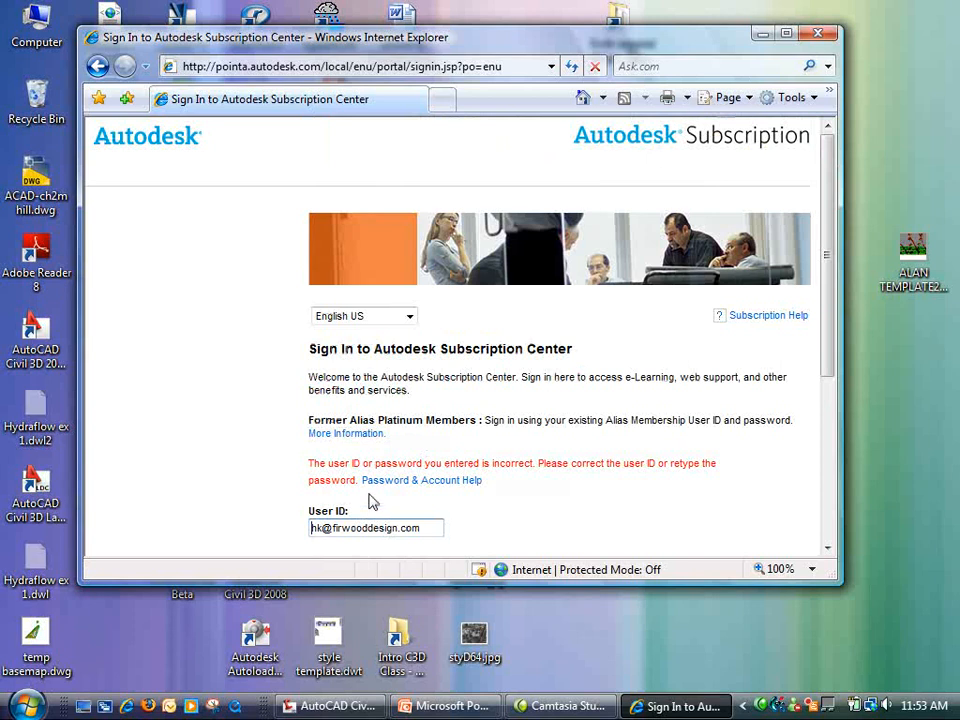
left_click(97, 66)
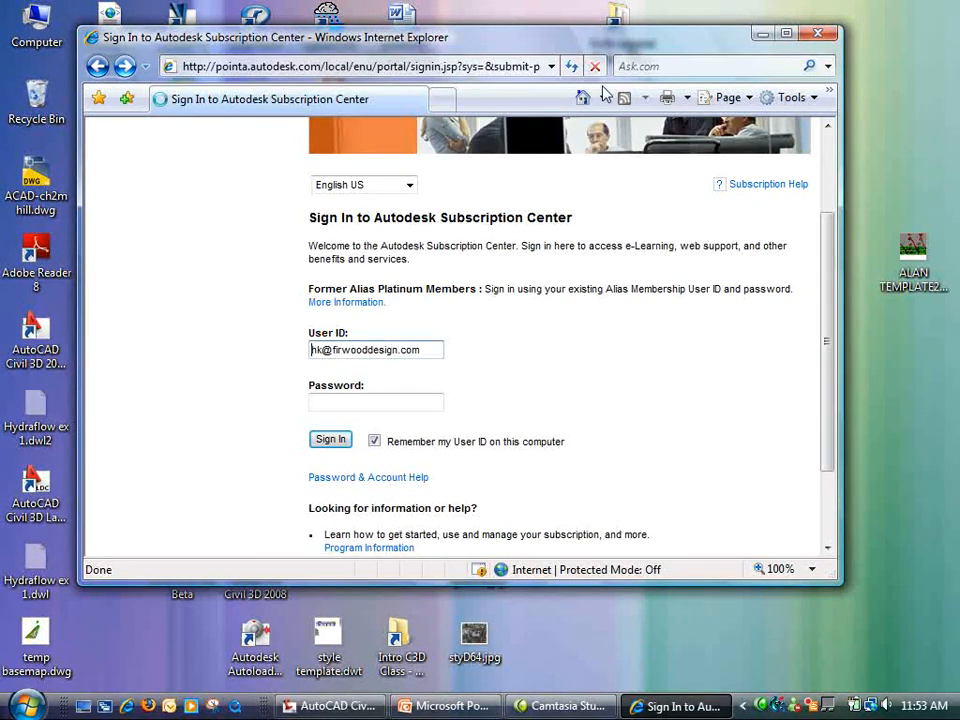
left_click(818, 33)
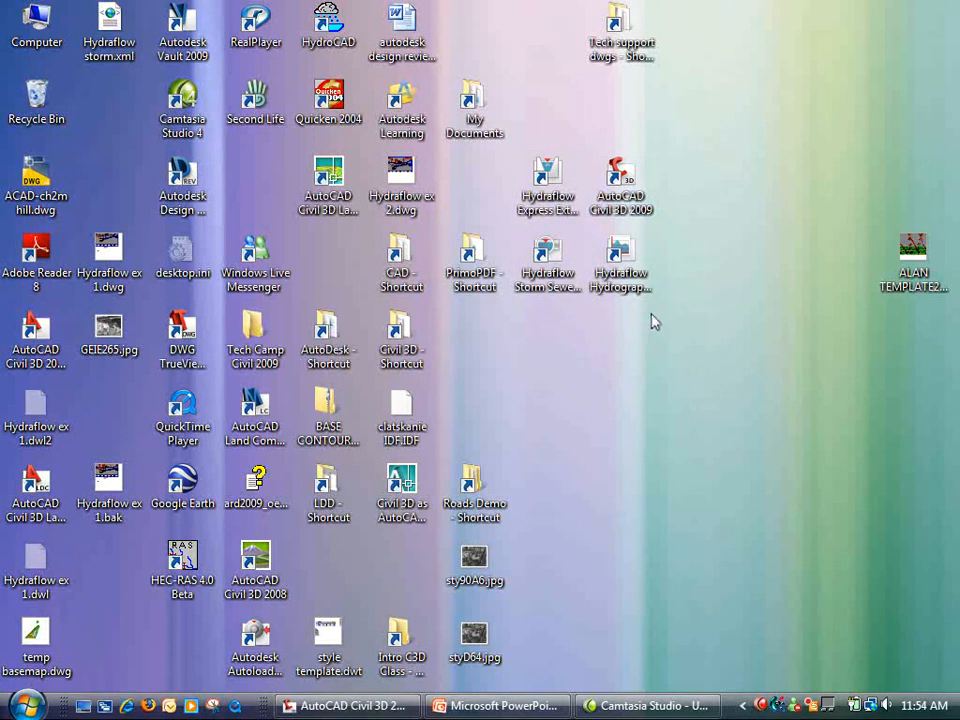
- Launch the Hydraflow Storm Sewers Extension and look through its Pipes, Inlets, Results and Plan views
double_click(540, 284)
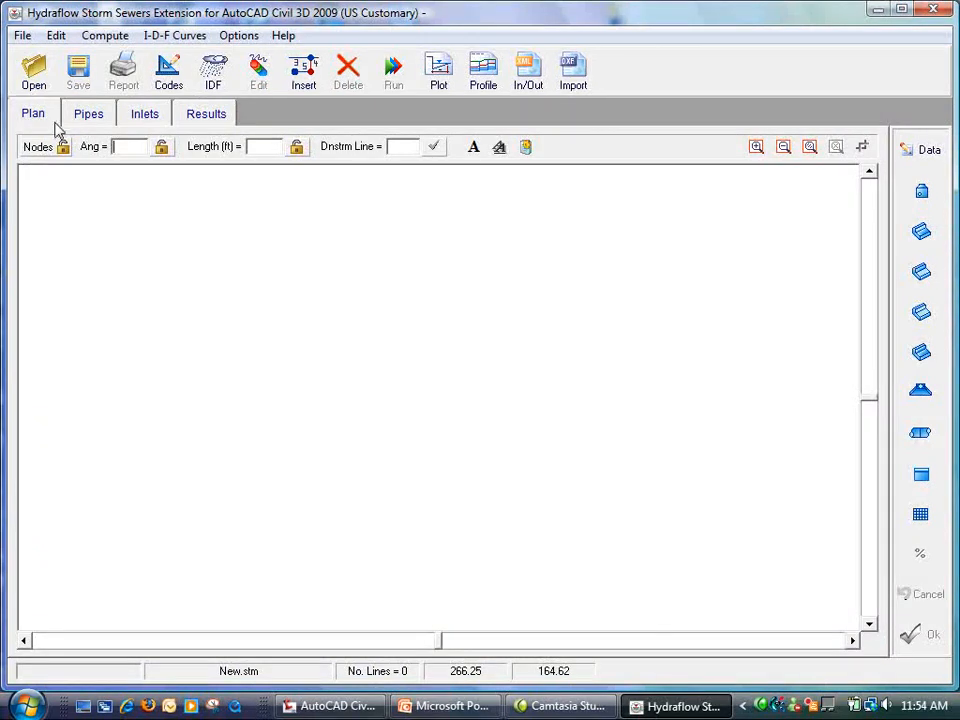
left_click(88, 117)
left_click(142, 117)
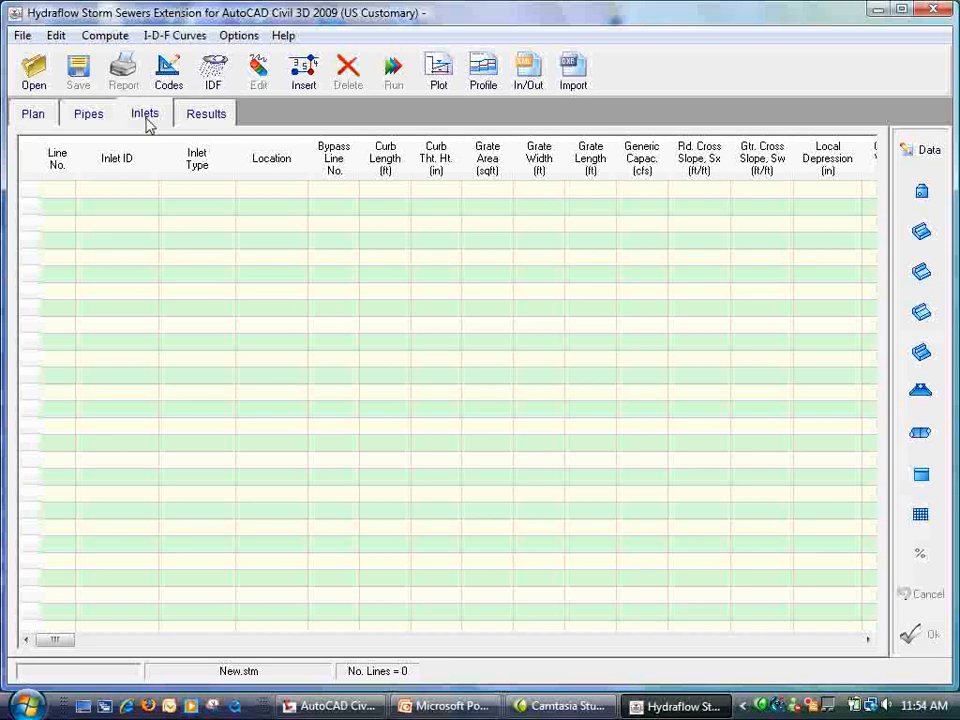
left_click(210, 116)
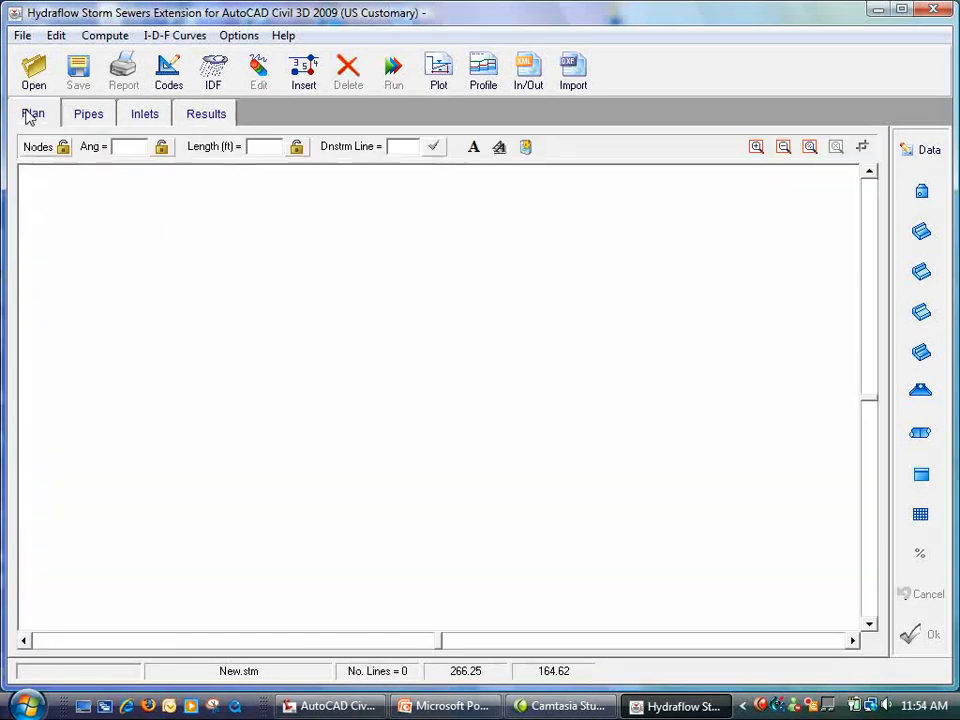
left_click(31, 115)
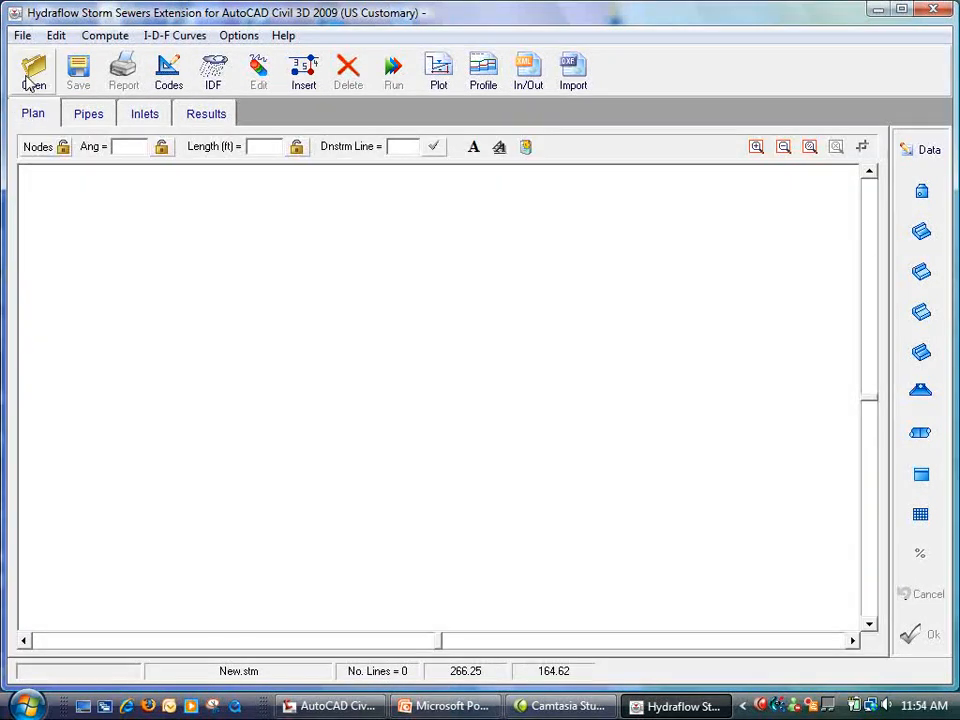
left_click(170, 78)
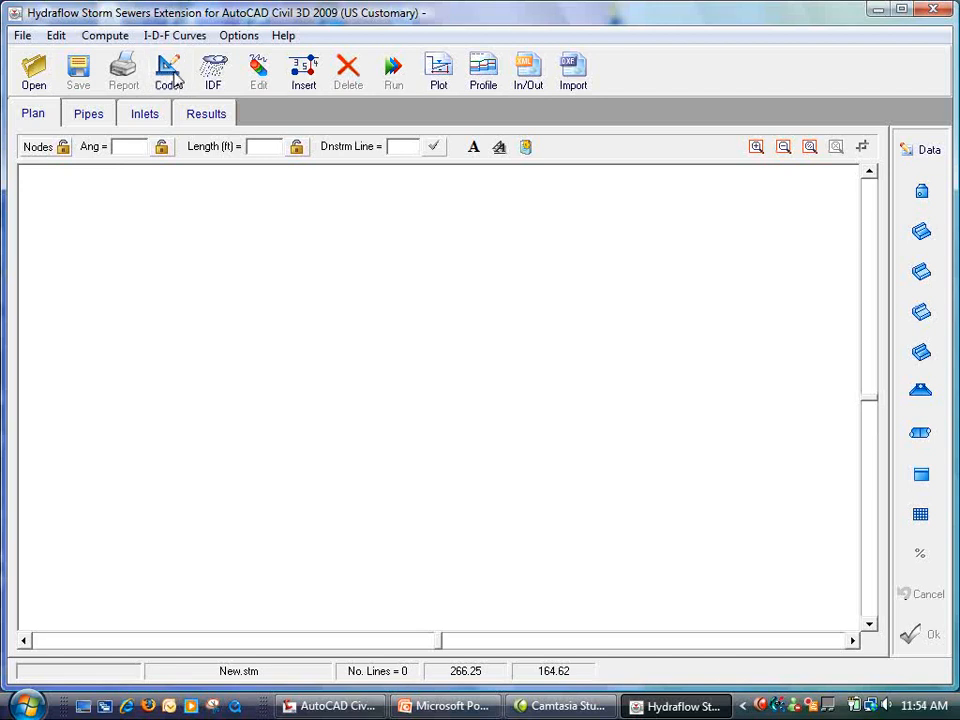
- In the pipe design codes, align by Match Inverts with a matchline drop of 0.10 ft and omit the 33 in pipe size
left_click_drag(278, 170, 203, 76)
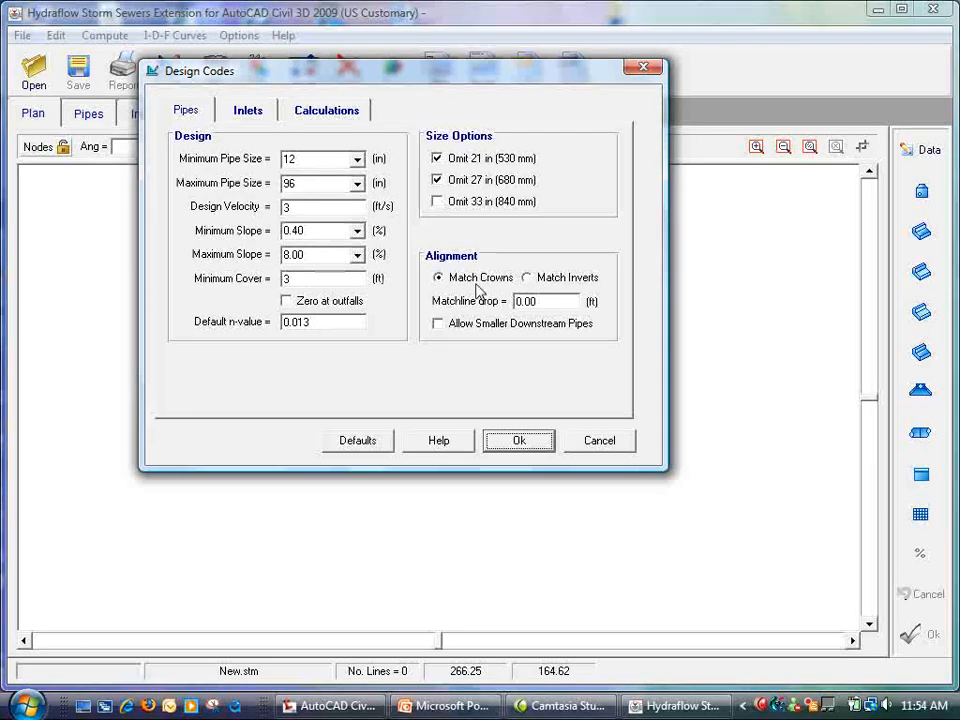
left_click(527, 278)
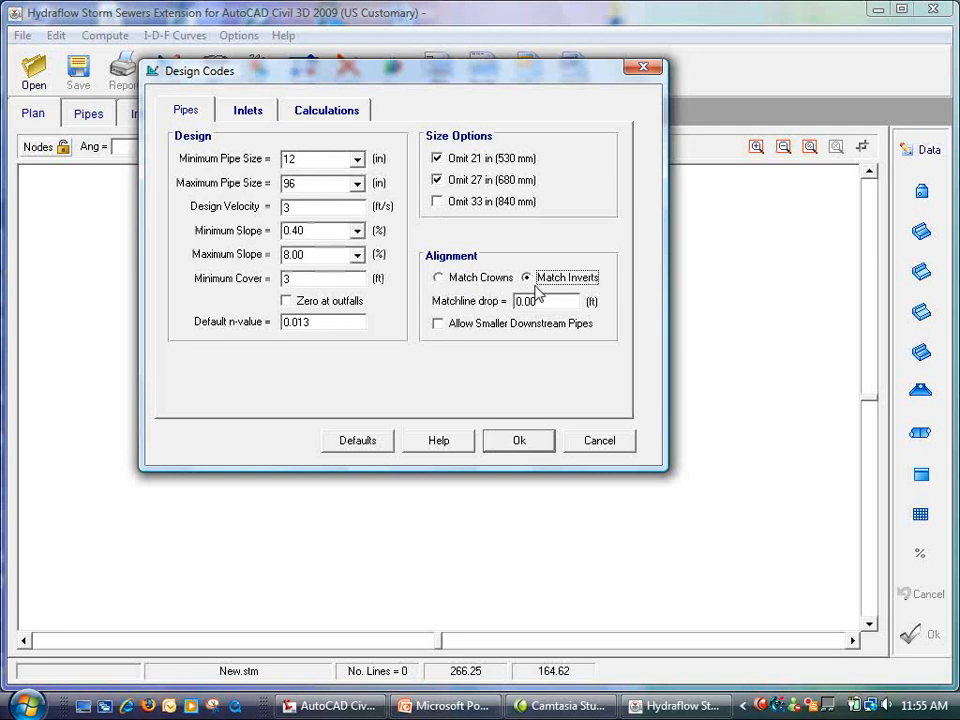
left_click_drag(546, 305, 454, 296)
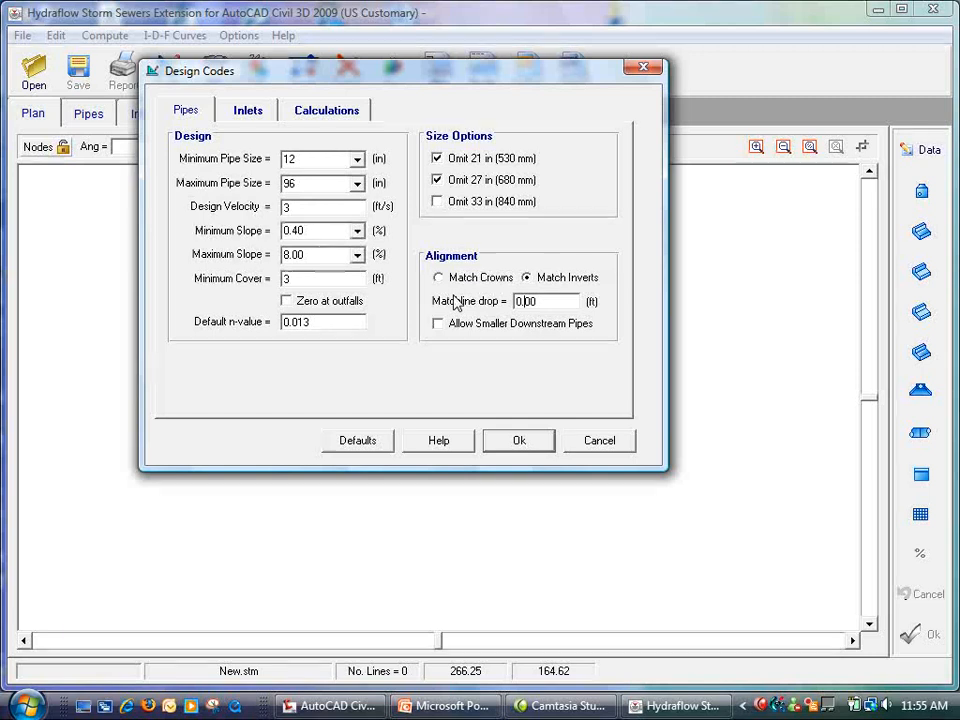
key("Right")
key("Right")
key("Right")
key("BackSpace")
type("1")
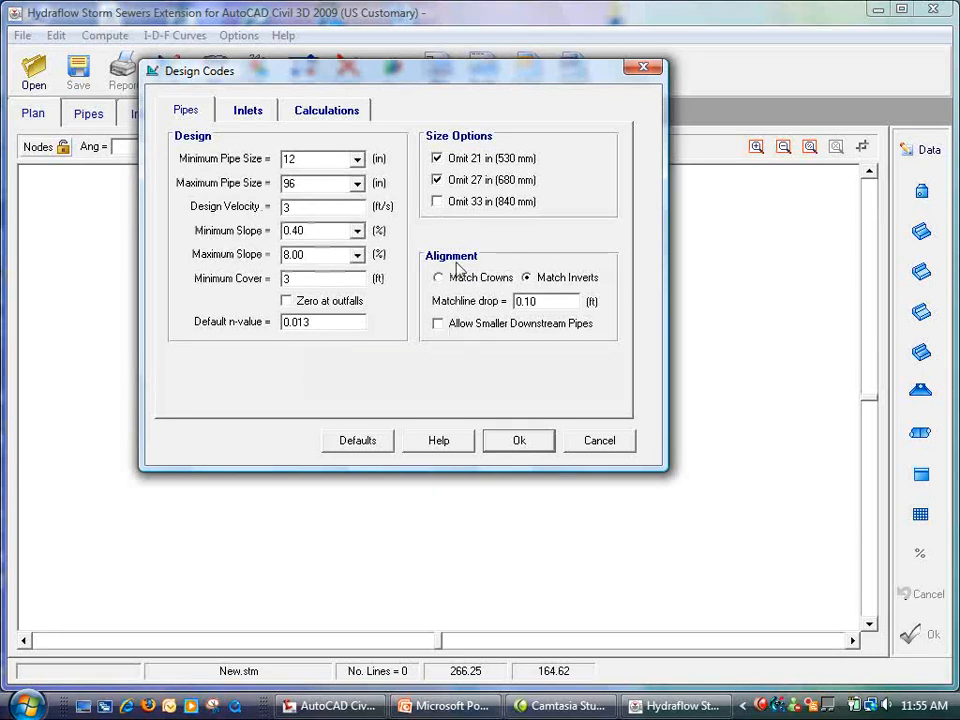
left_click(437, 202)
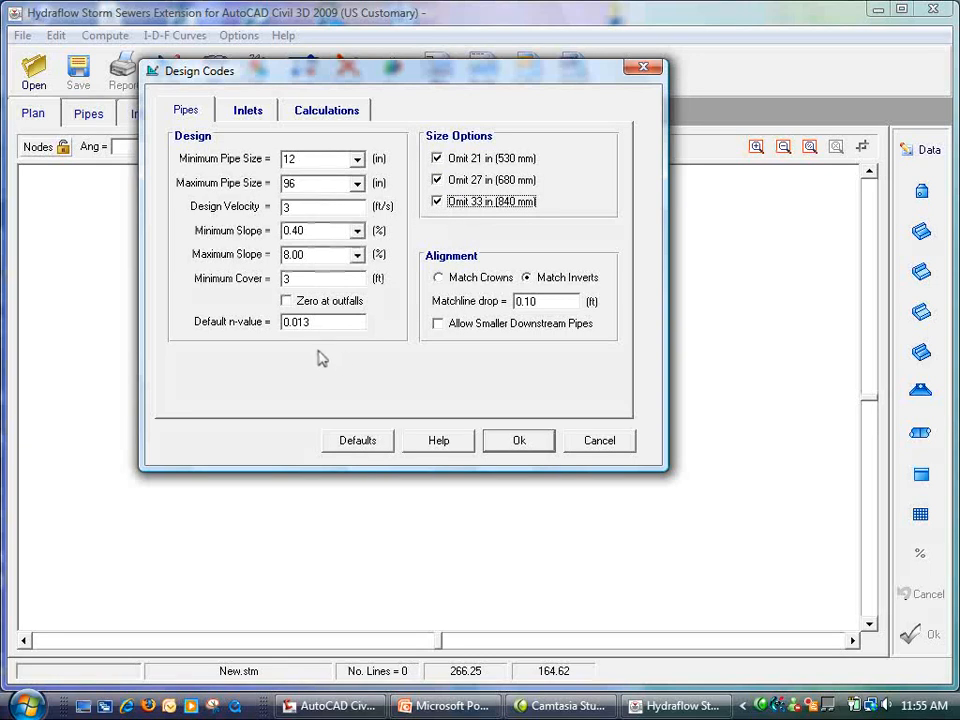
- Review the inlet design codes, enable Check for Inlet Control in the calculation options, and accept the design codes
left_click(240, 113)
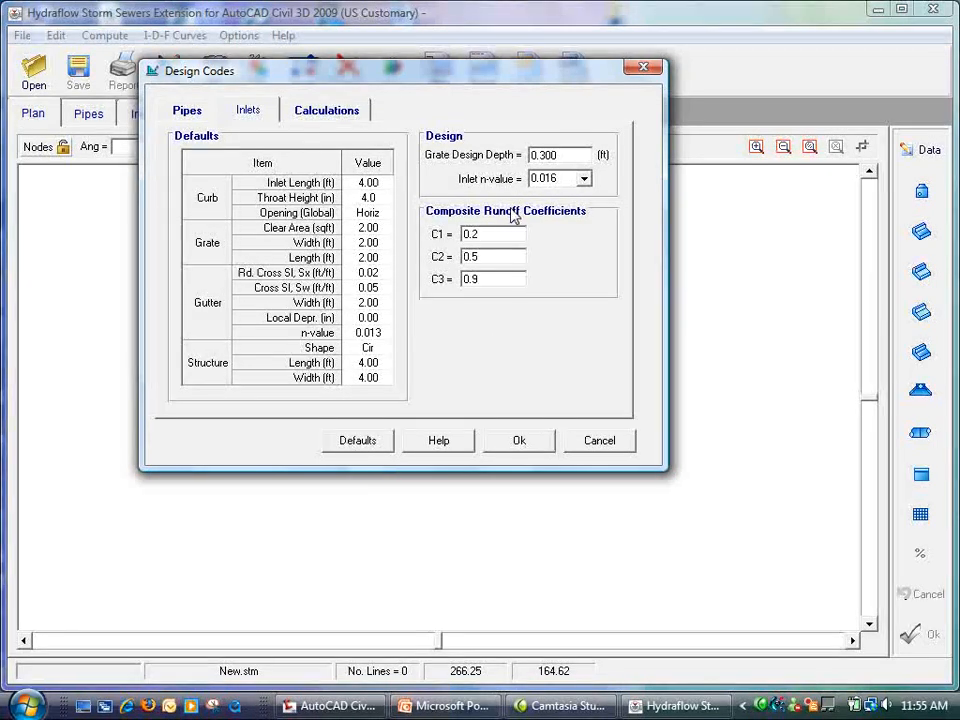
left_click(333, 112)
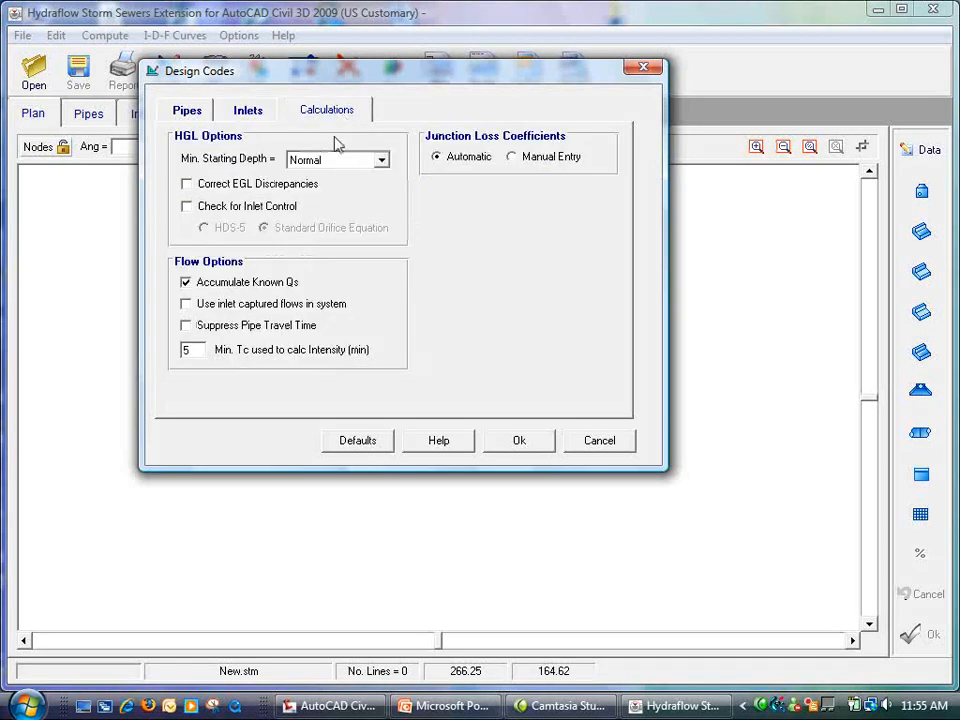
left_click(317, 163)
left_click(343, 133)
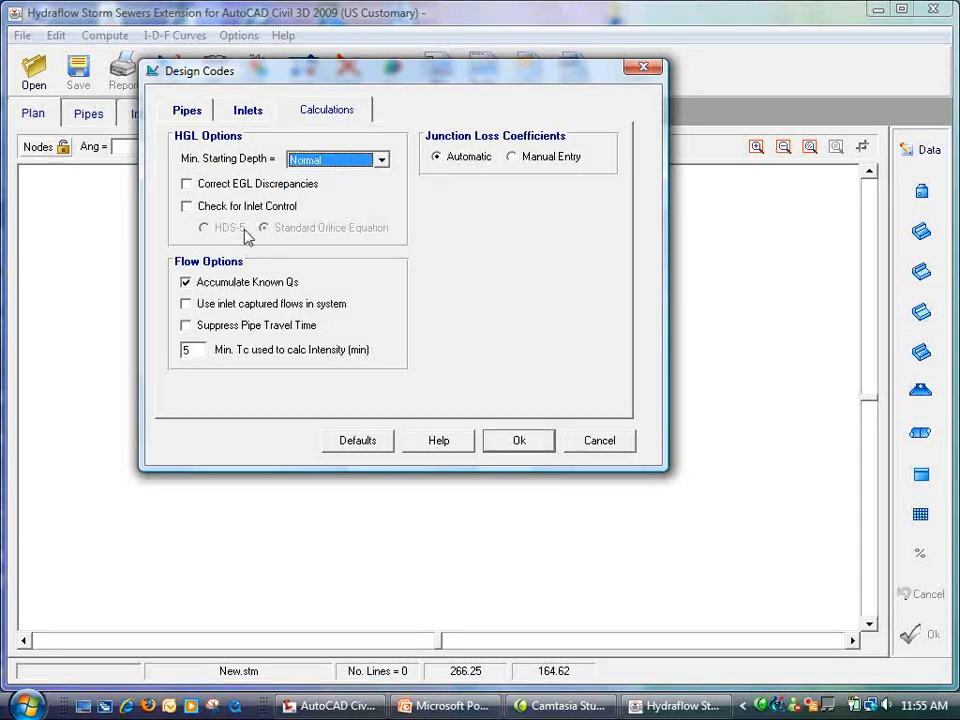
left_click(190, 206)
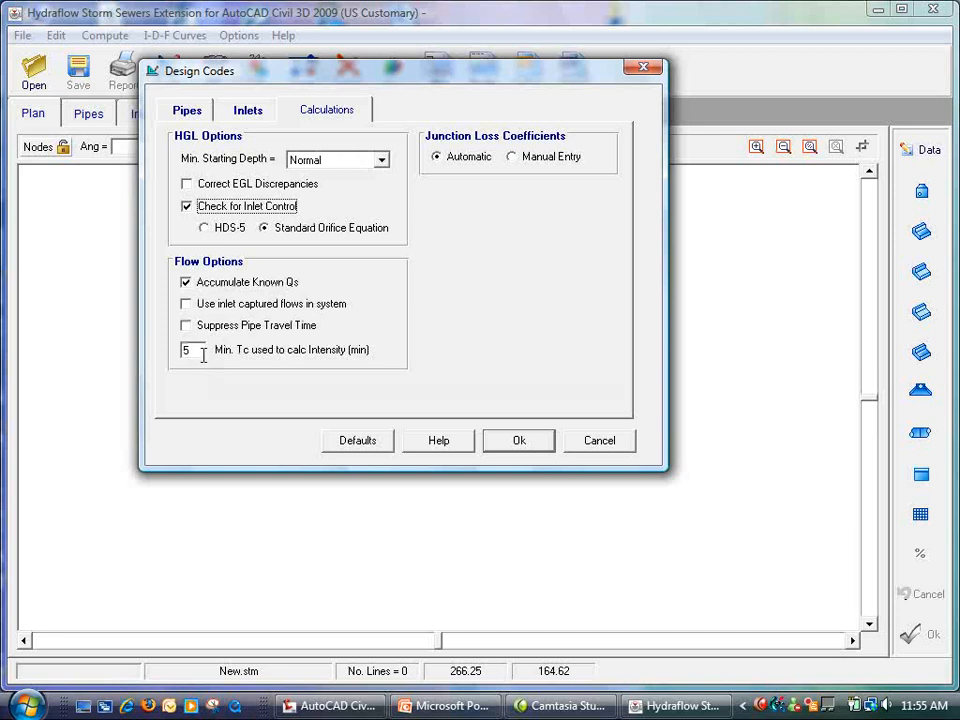
left_click(508, 441)
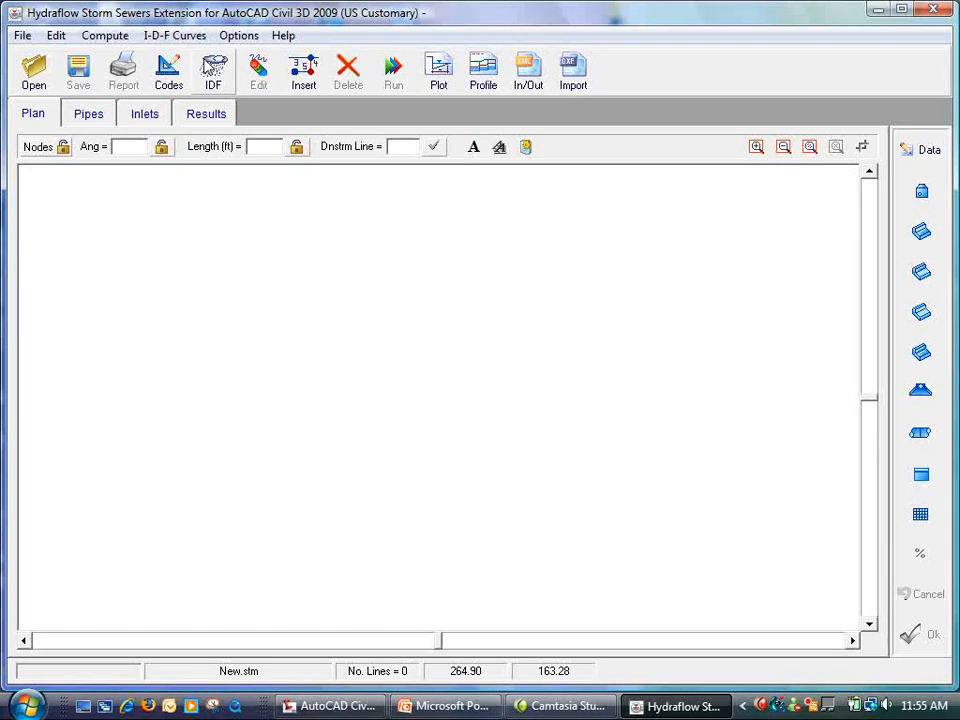
- Start Western States I-D-F curves from map data with 24-hour values of 2.8 (2-yr) and 5.4 (100-yr) inches and average elevation 30 ft
left_click(197, 38)
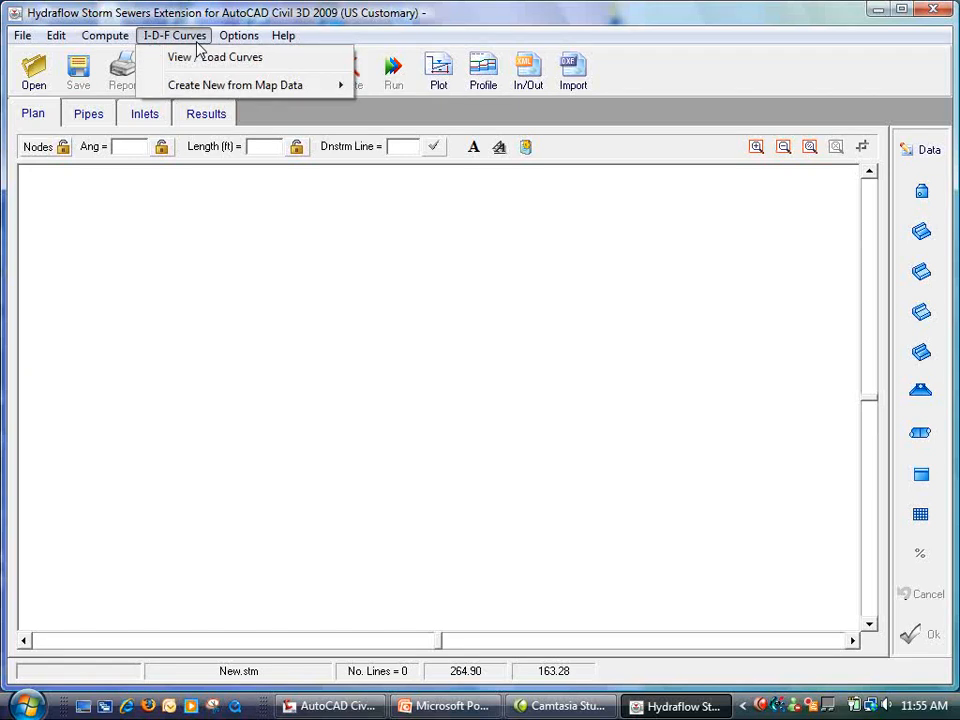
mouse_move(206, 86)
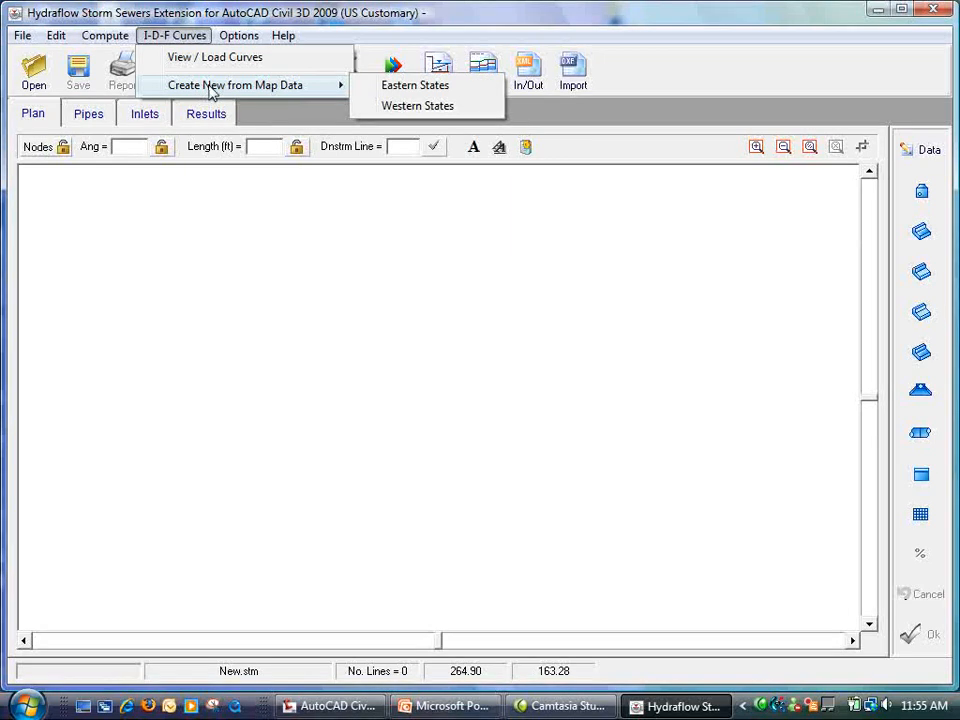
left_click(409, 113)
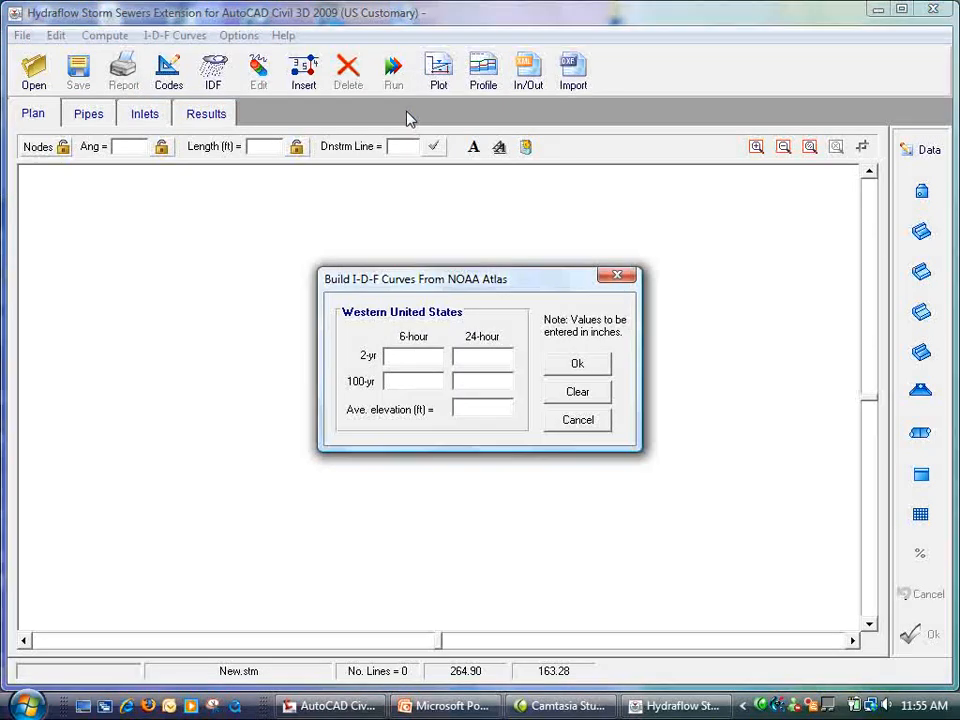
left_click_drag(422, 338, 379, 189)
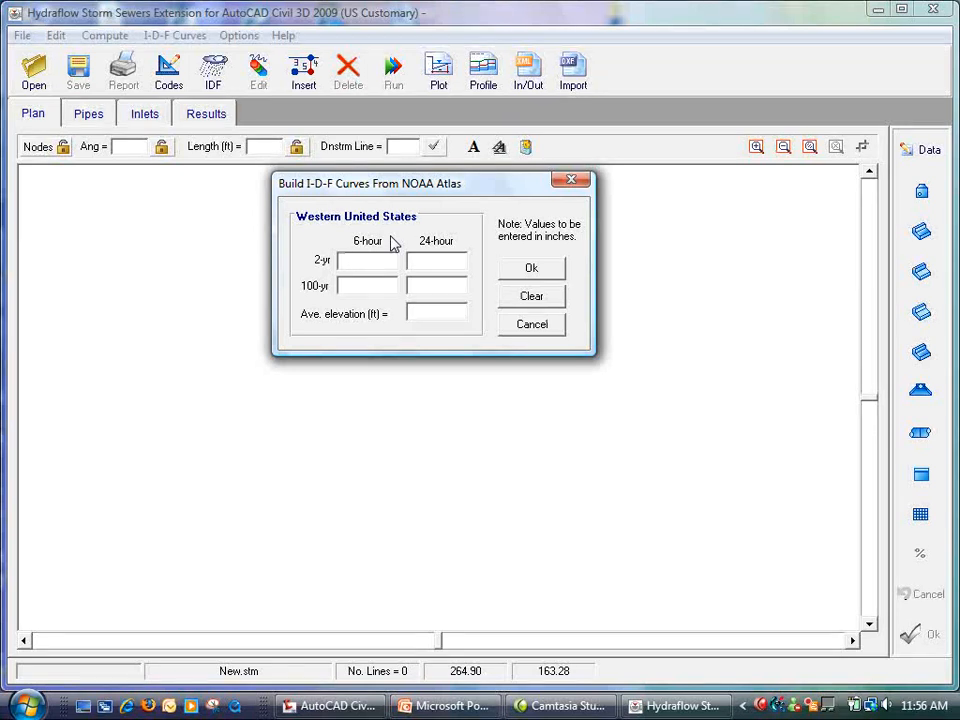
left_click(446, 261)
type("2.8")
left_click(433, 284)
type("5.4")
left_click(431, 313)
type("30")
- Enter 6-hour rainfall of 1.1 inches for 2-yr and 2.8 inches for 100-yr, and generate the I-D-F curves
left_click(366, 260)
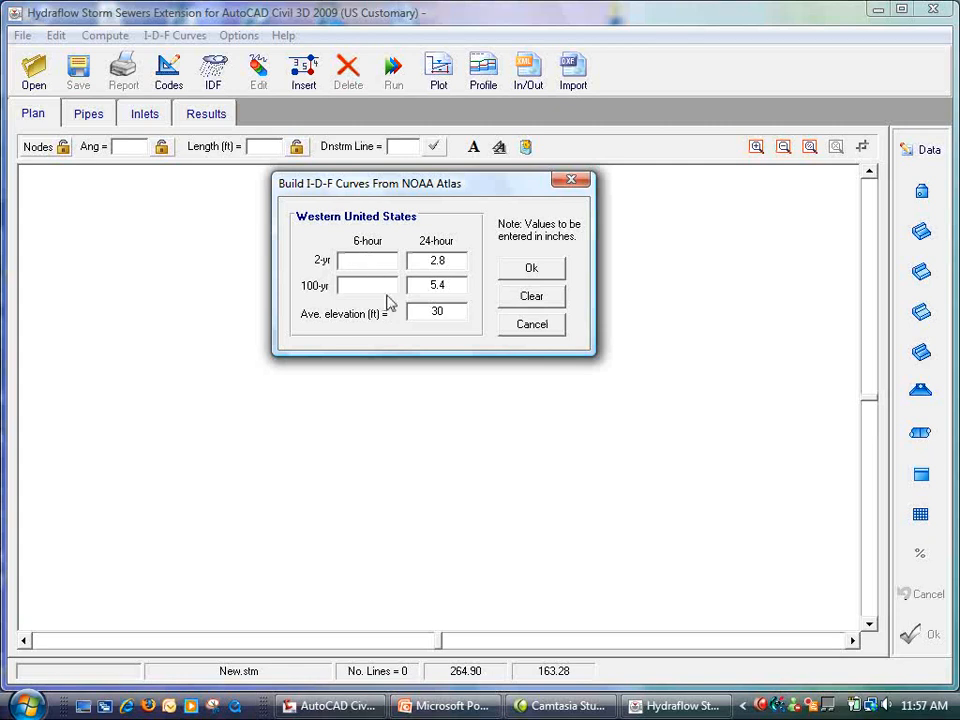
type("1.1")
left_click(370, 285)
type("2.8")
left_click(388, 260)
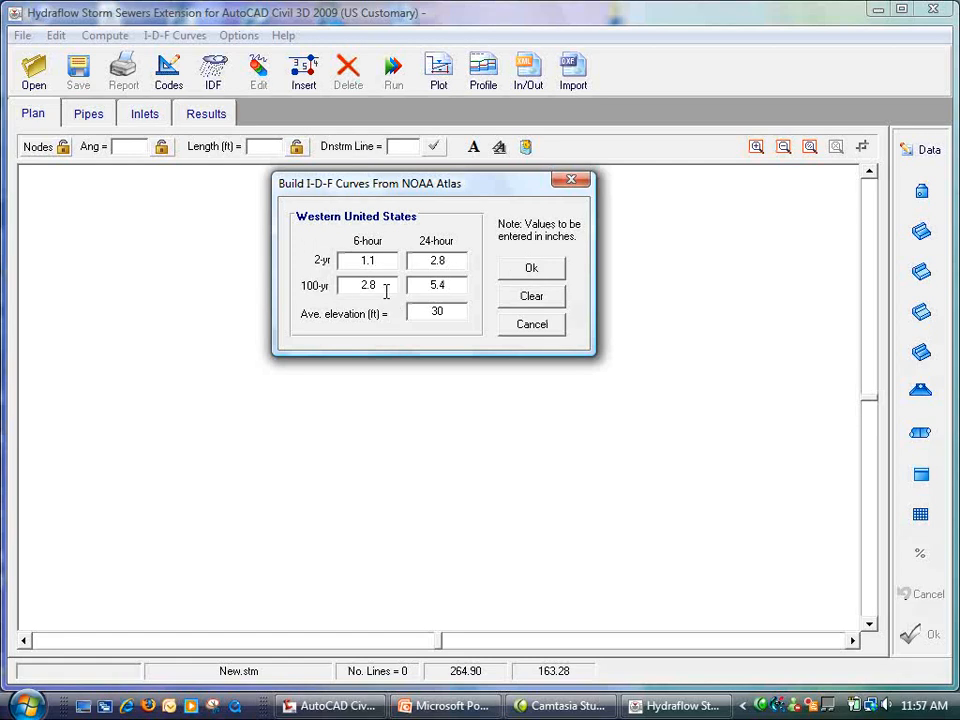
left_click(539, 270)
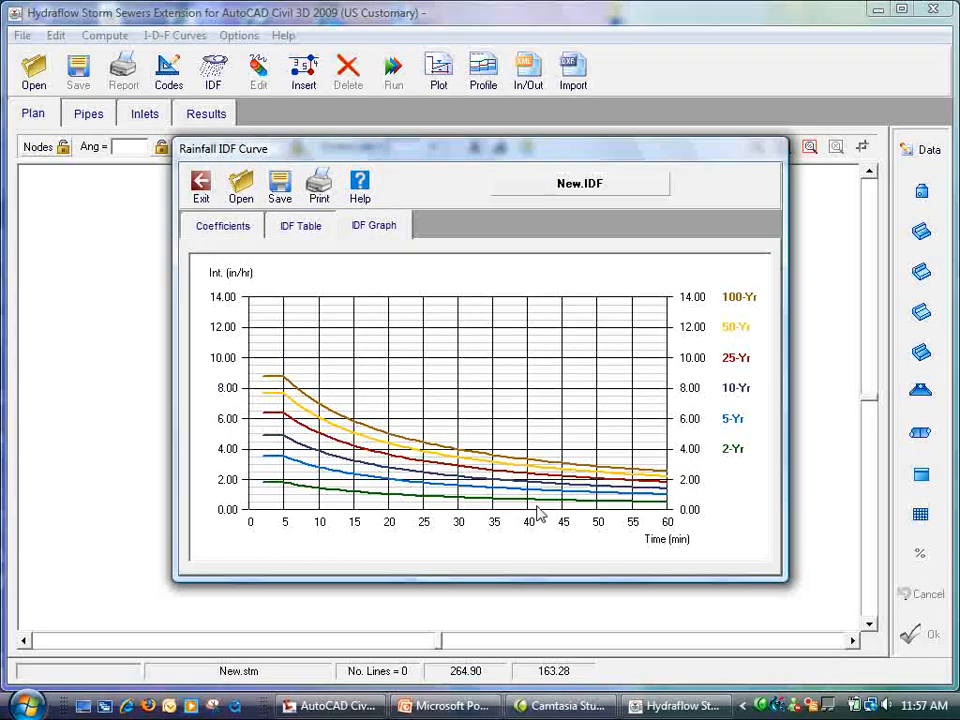
- Review the IDF table and coefficients, and save the curves to the Desktop as an IDF file named storm
left_click(314, 229)
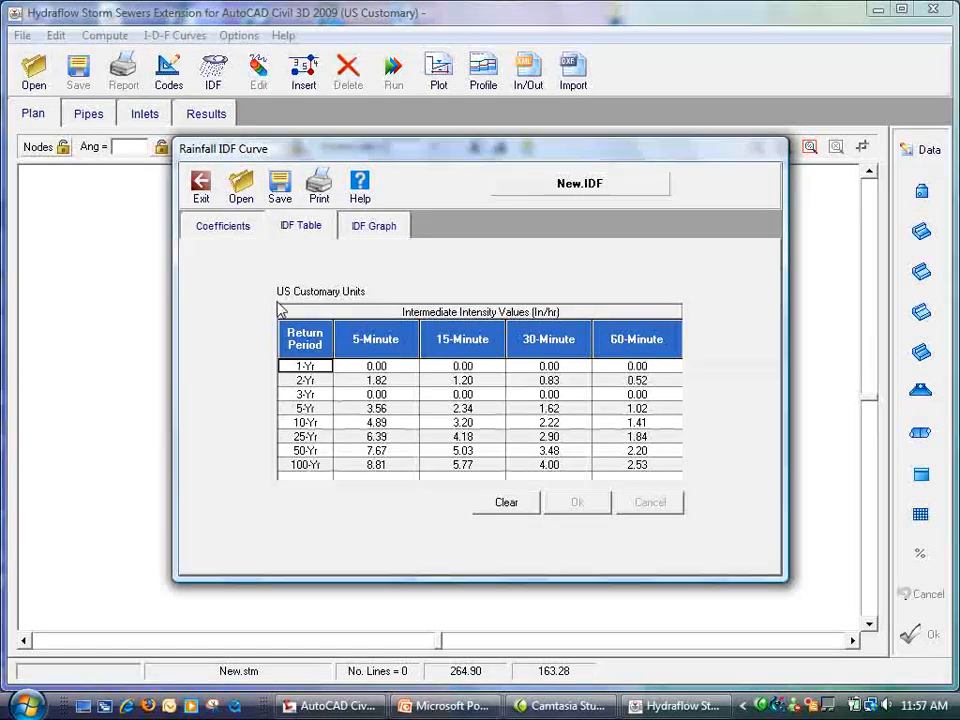
left_click(232, 228)
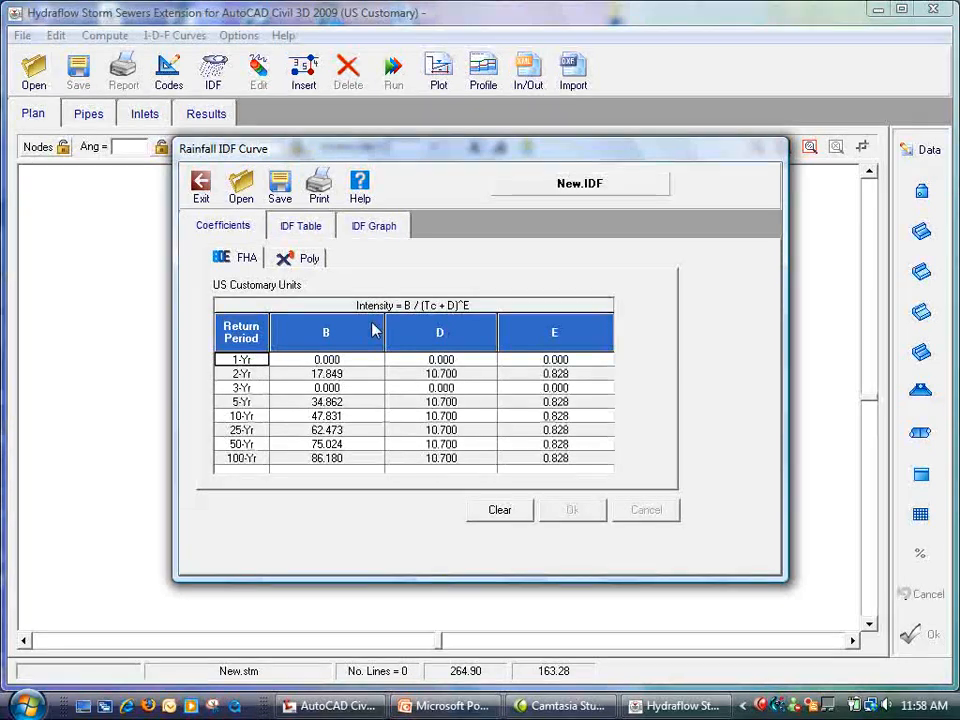
left_click(279, 190)
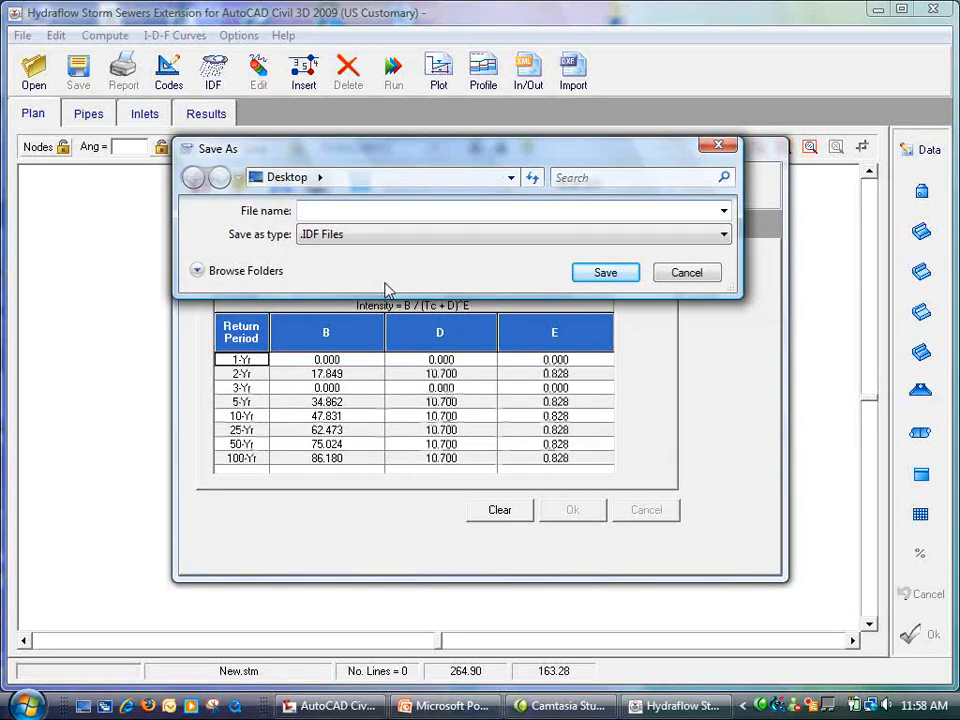
type("storm")
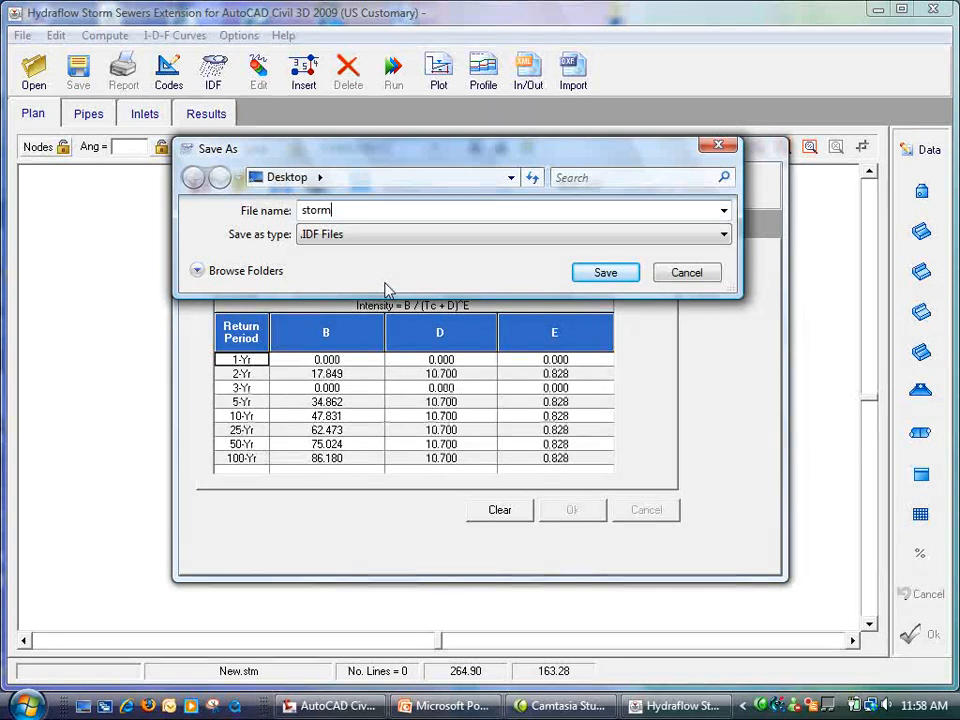
left_click(602, 276)
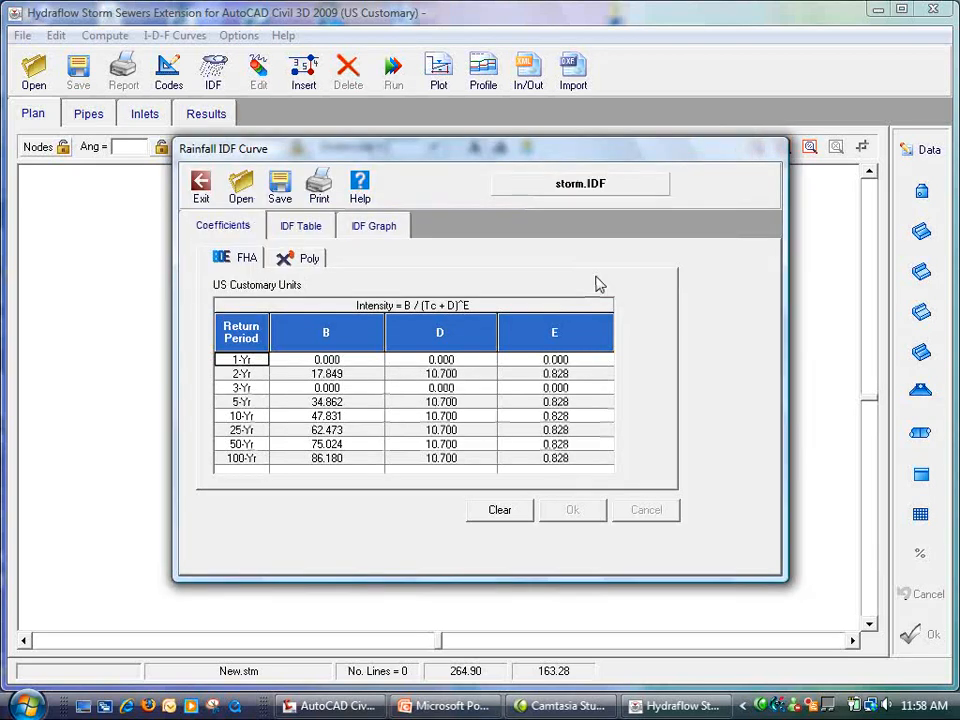
- Compare the Poly and FHA coefficients of the storm curves, and close the Rainfall IDF Curve window
left_click(296, 265)
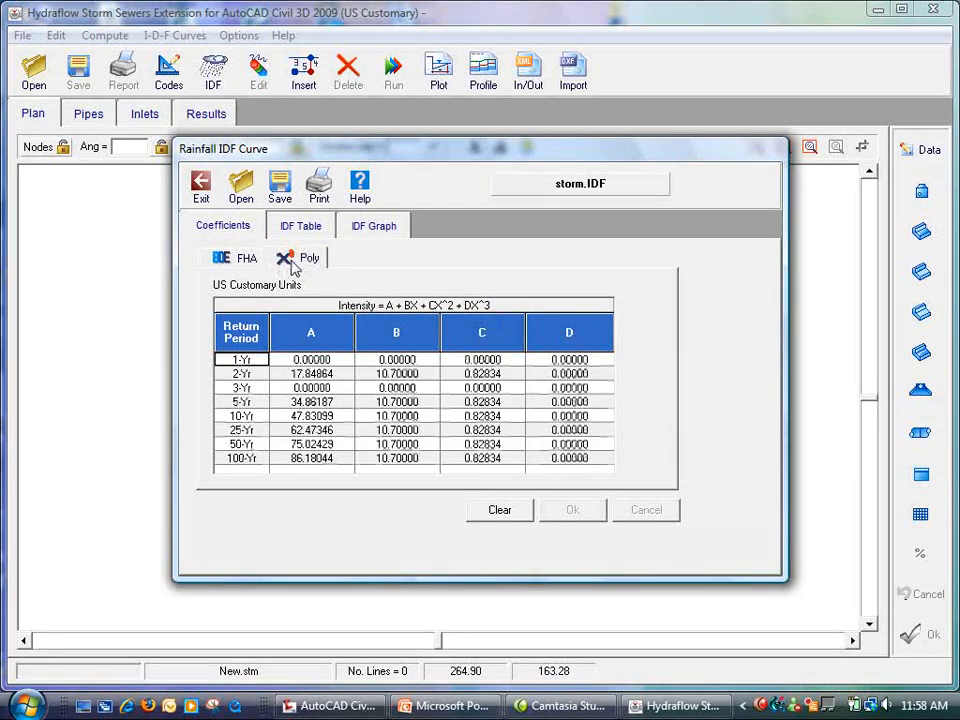
left_click(246, 258)
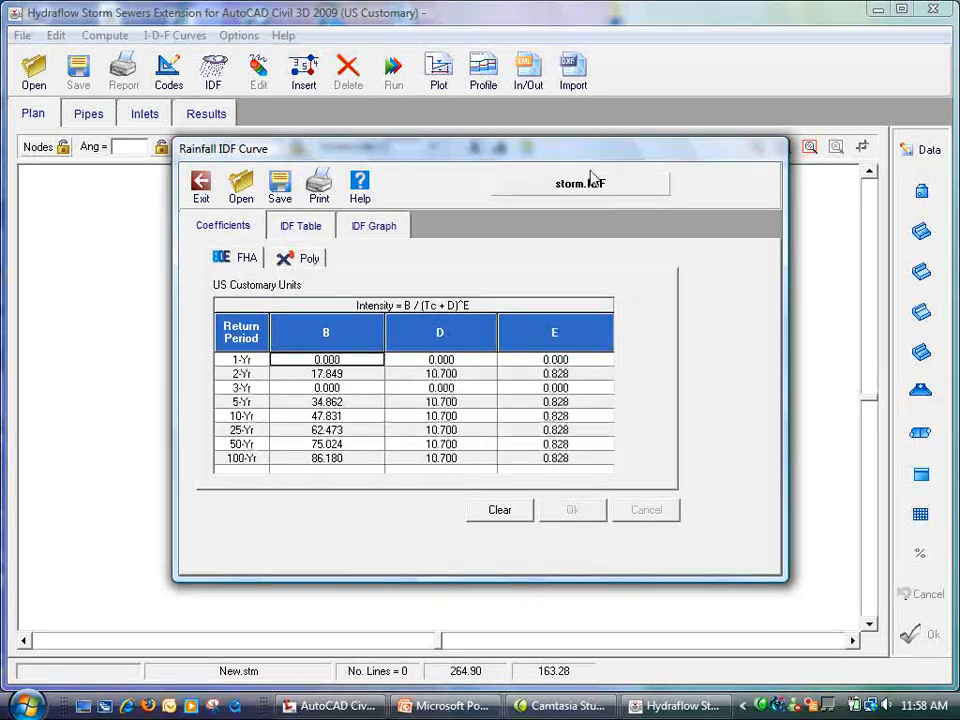
left_click(203, 187)
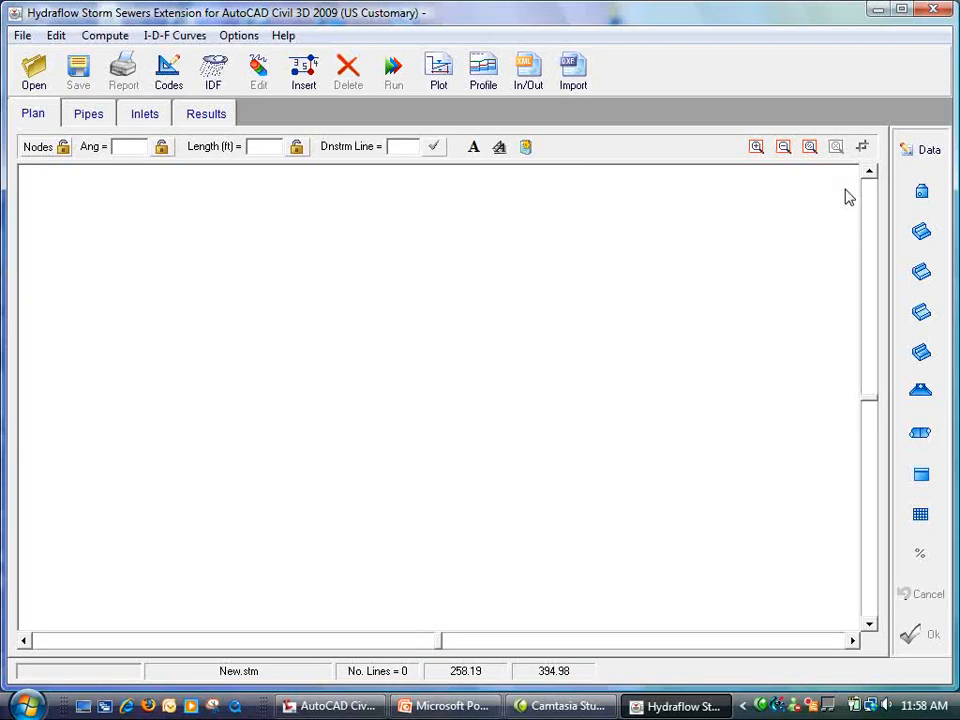
- Place a first manhole line about 50 ft long at angle 0, starting from an outfall near the middle of the plan
left_click(920, 195)
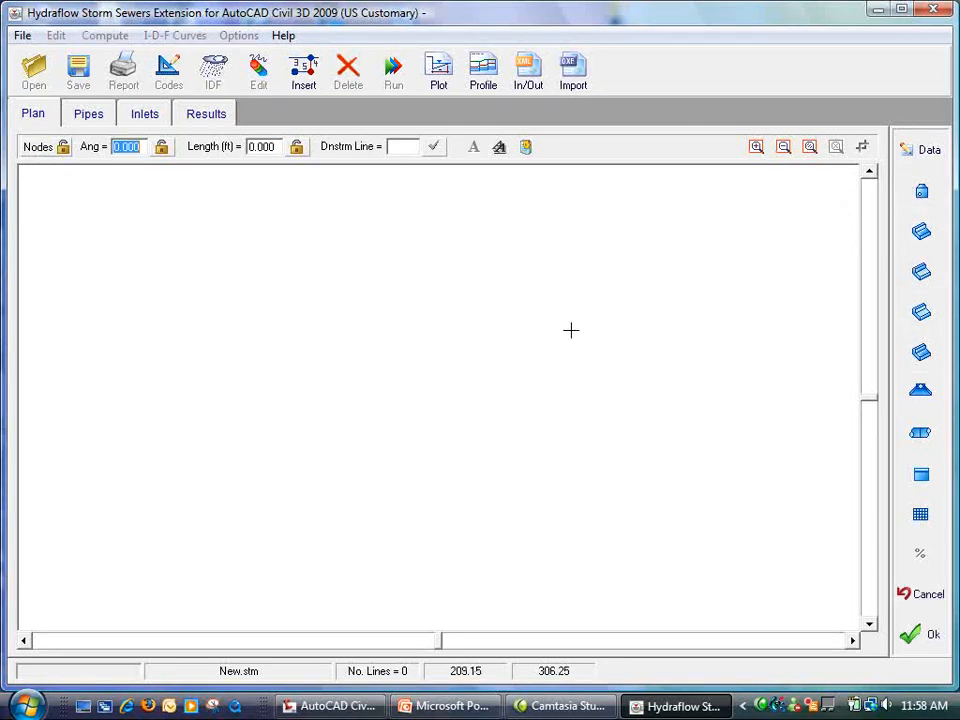
left_click(361, 327)
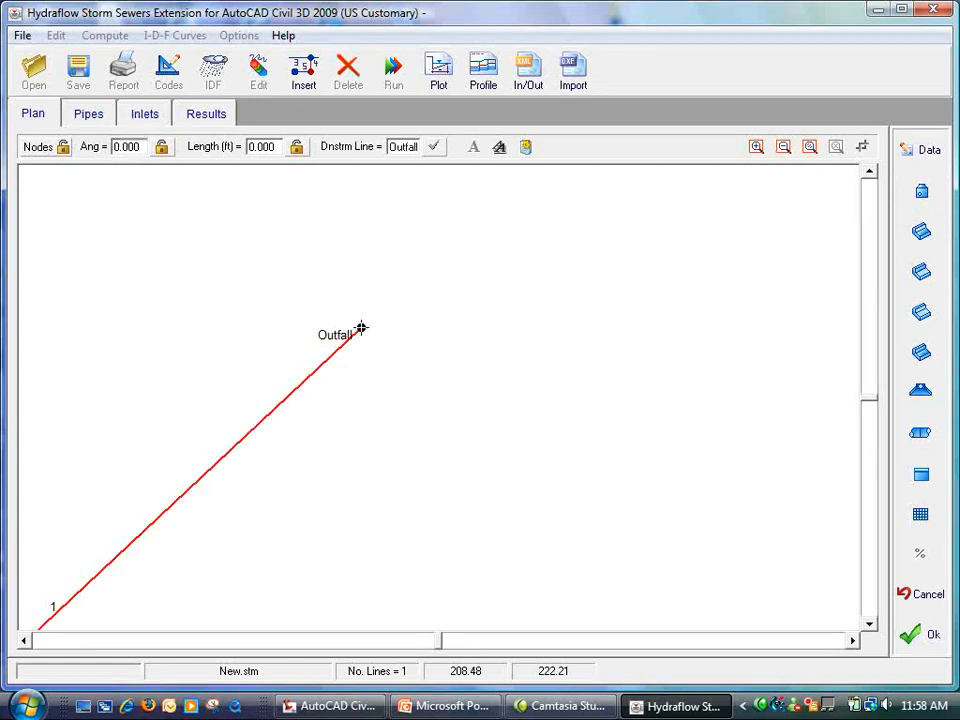
right_click(361, 327)
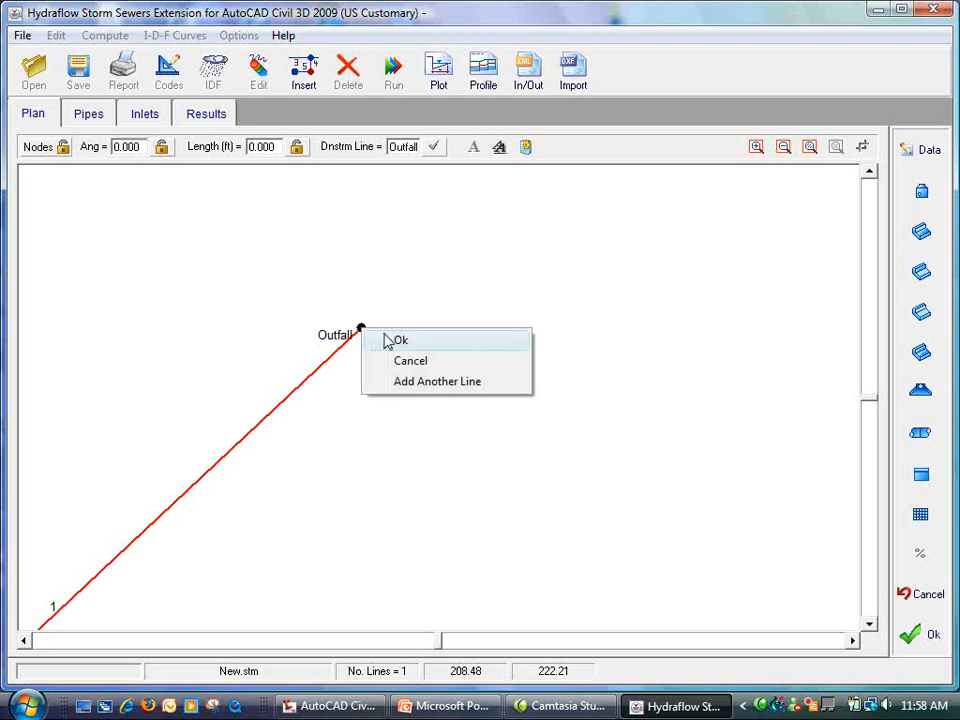
left_click(389, 337)
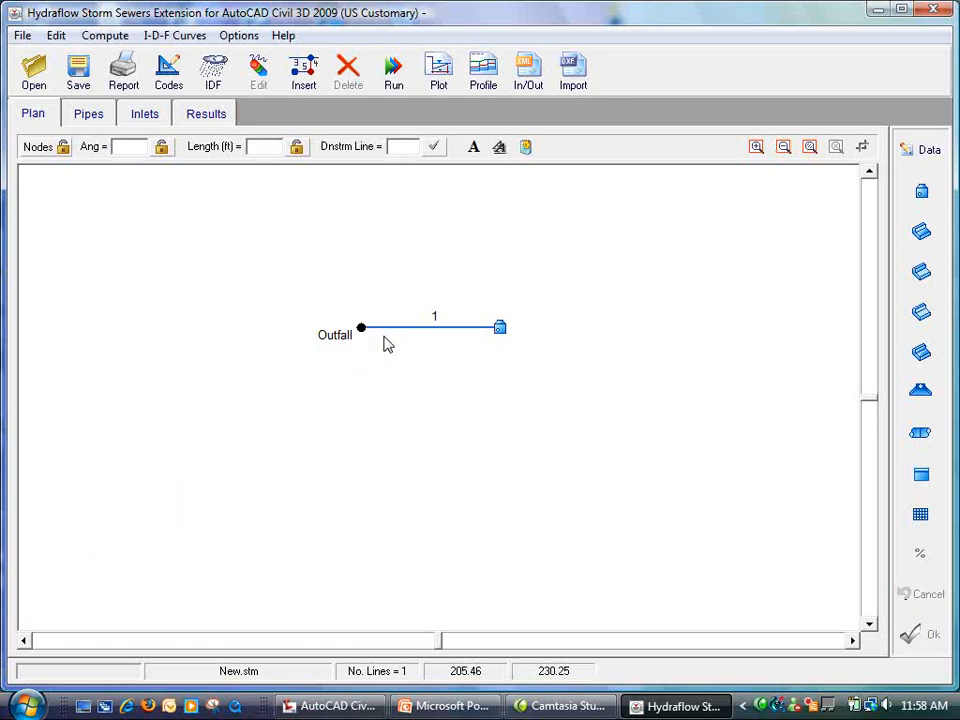
- Try to set line 1's angle to 45 degrees, and reselect the line to check it
left_click(411, 331)
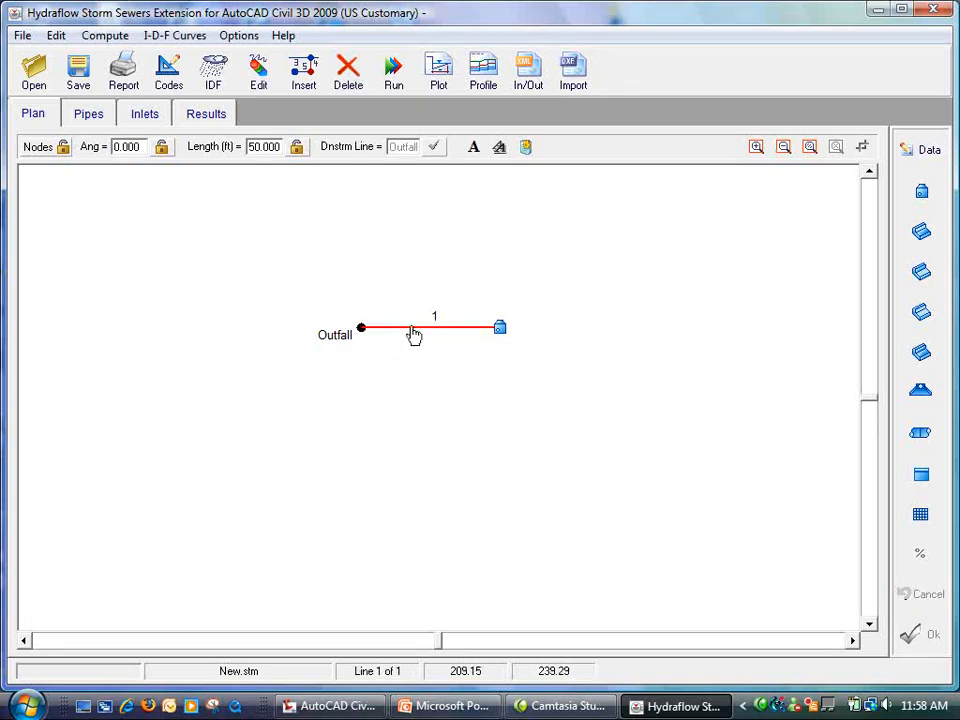
double_click(136, 151)
type("45")
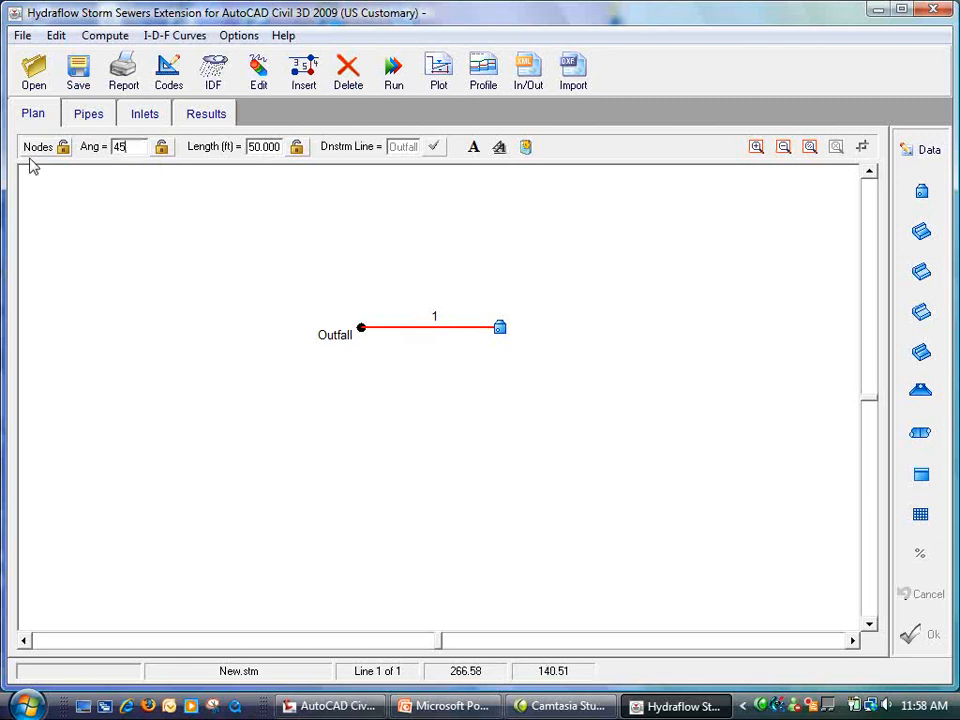
left_click(257, 249)
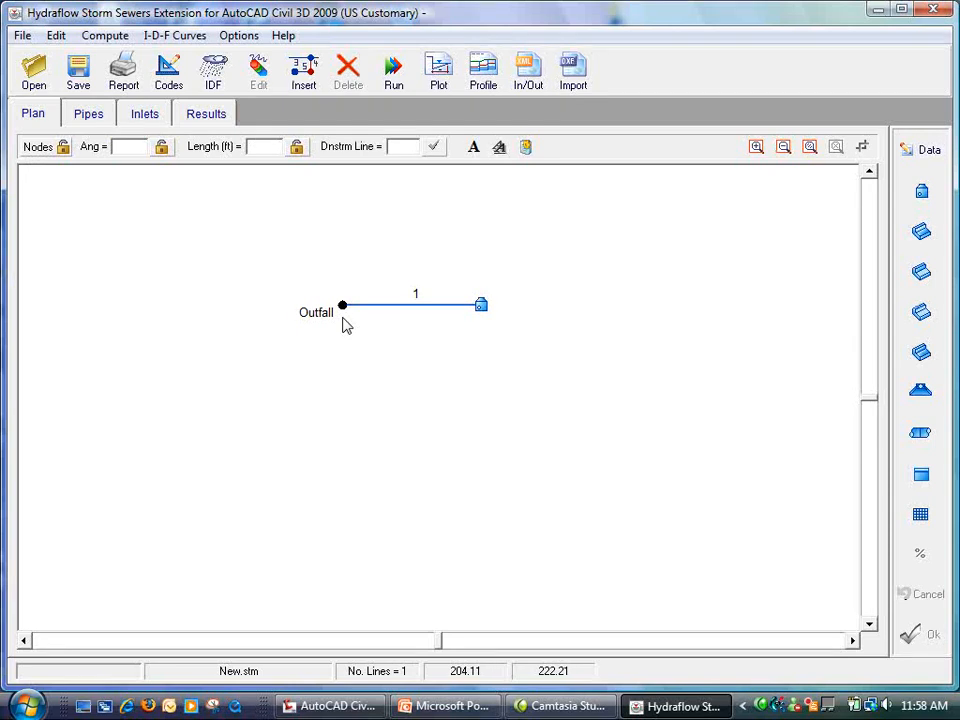
left_click(372, 310)
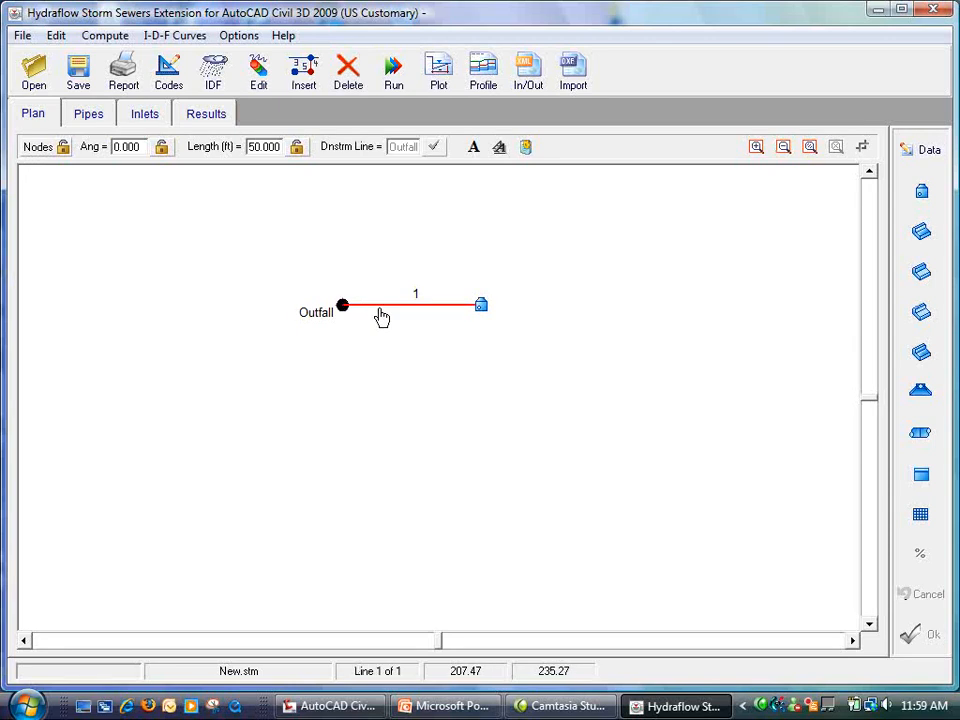
- Add a second manhole line about 85.5 ft long at about 65 degrees, starting from line 1's manhole
left_click(922, 196)
left_click(490, 304)
left_click_drag(483, 304, 485, 301)
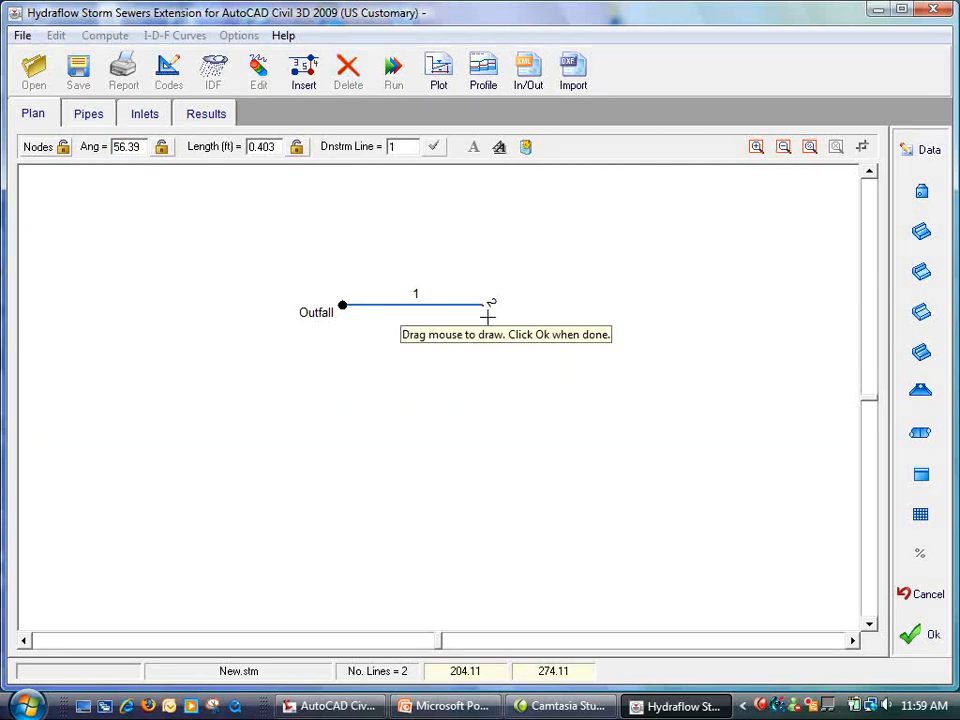
left_click_drag(579, 522, 578, 515)
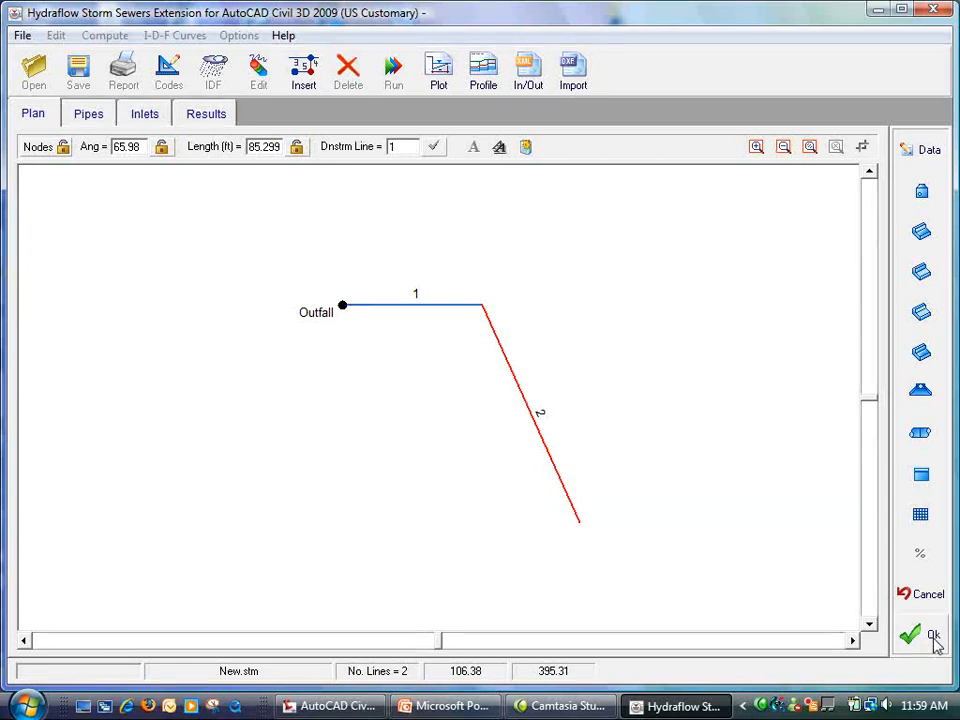
left_click_drag(587, 523, 584, 522)
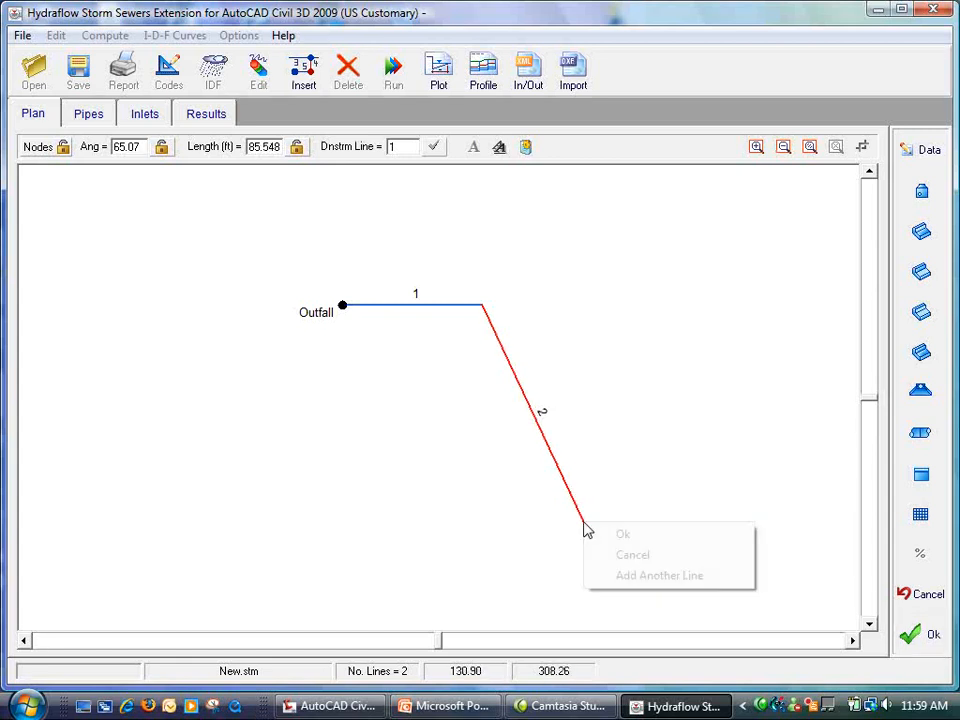
left_click(619, 535)
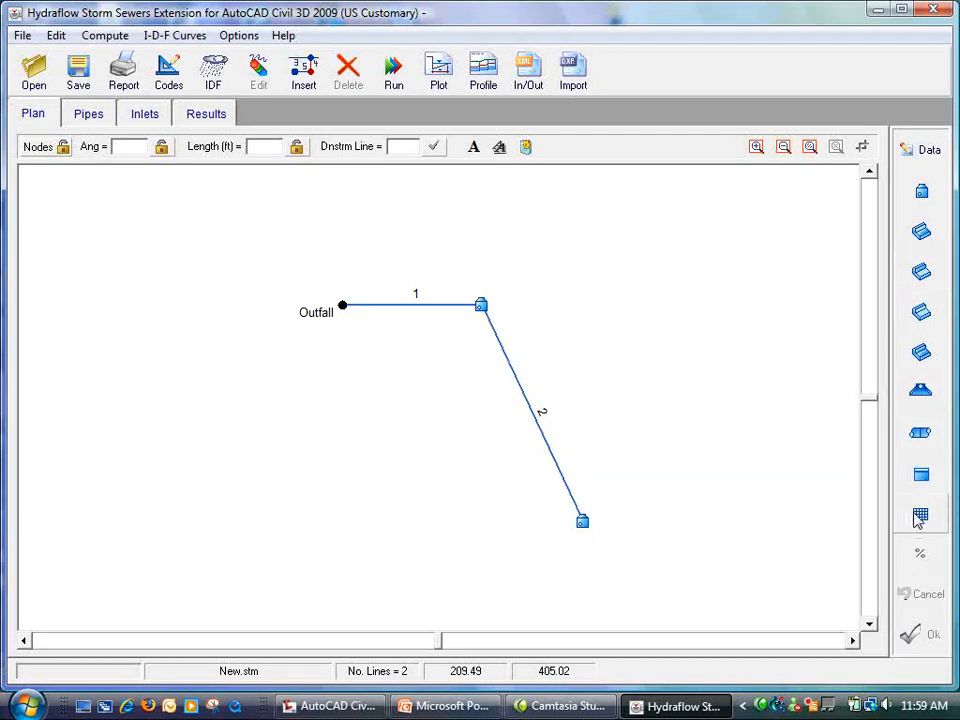
- Add a drop curb inlet line about 13.2 ft long at about -89 degrees, starting from line 2's manhole
left_click(921, 477)
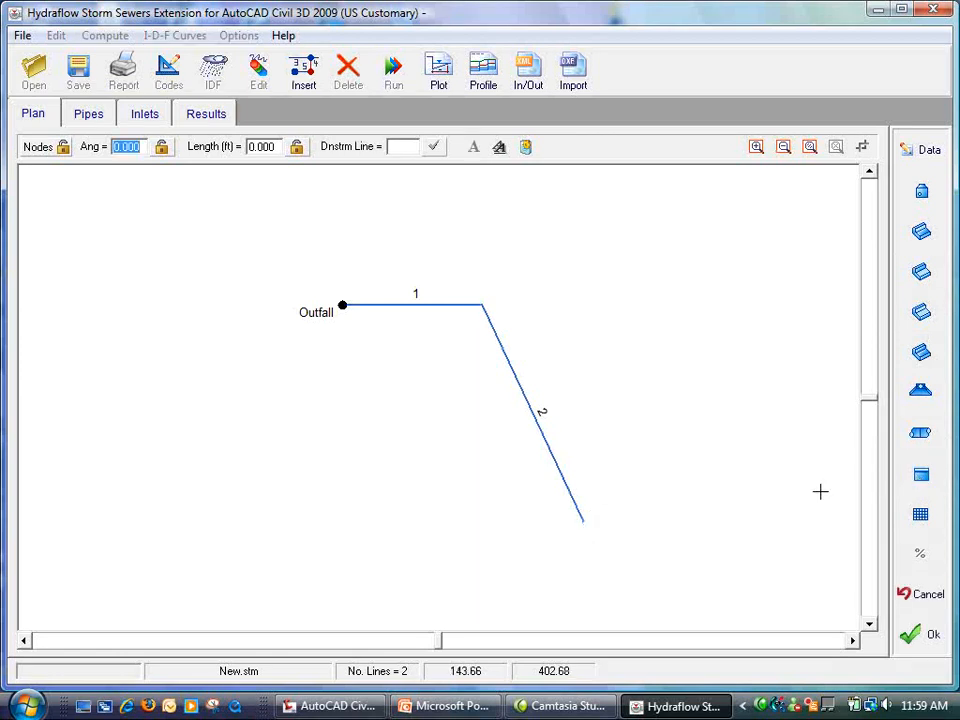
left_click(583, 519)
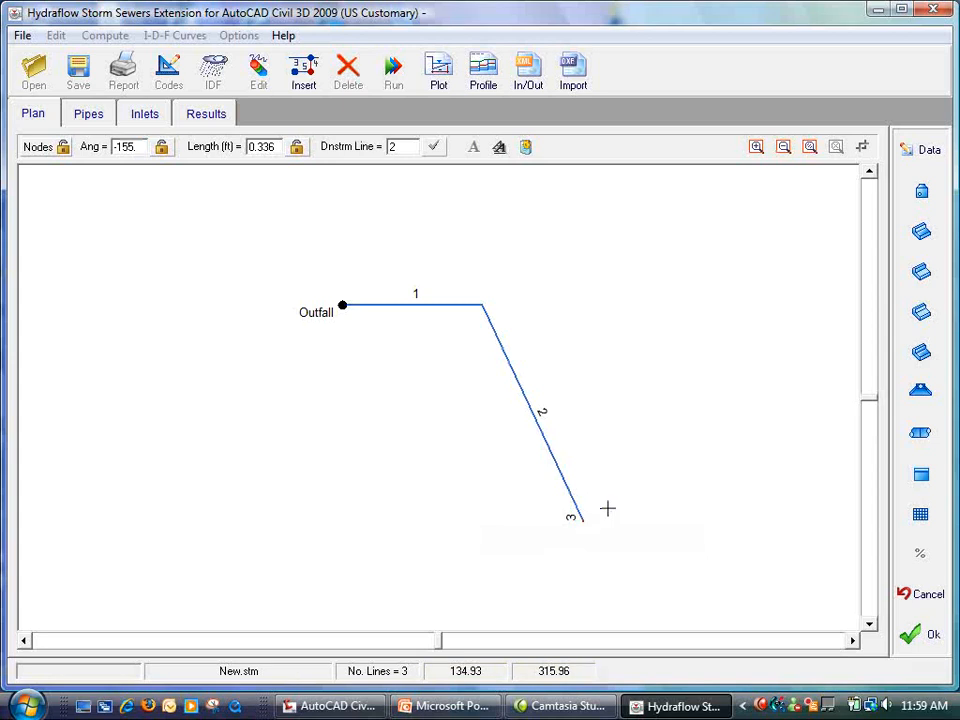
left_click_drag(609, 510, 616, 504)
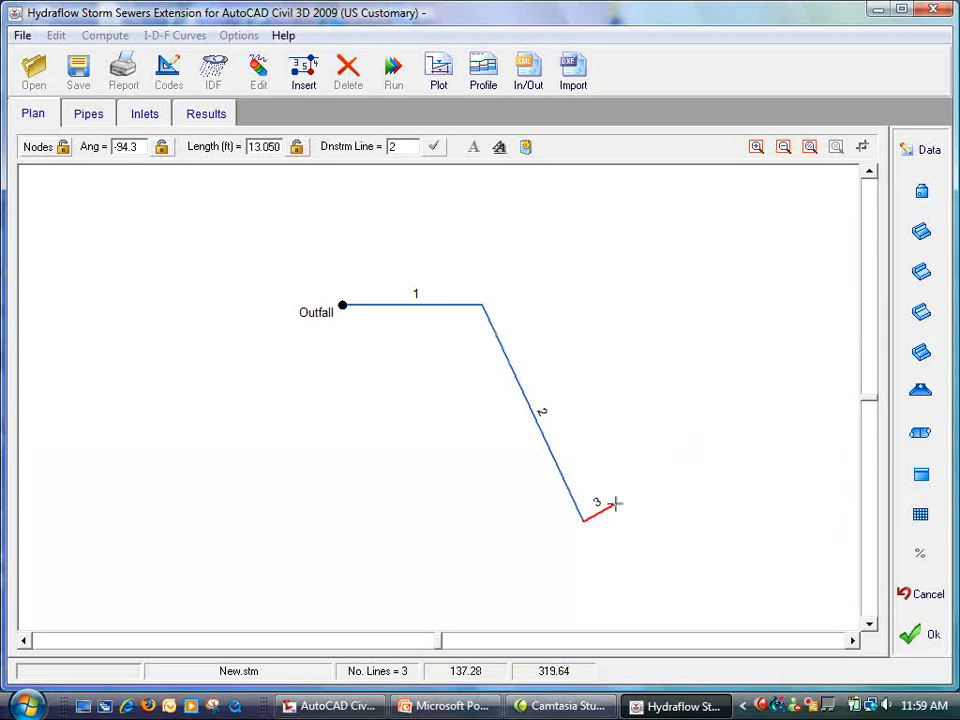
right_click(617, 508)
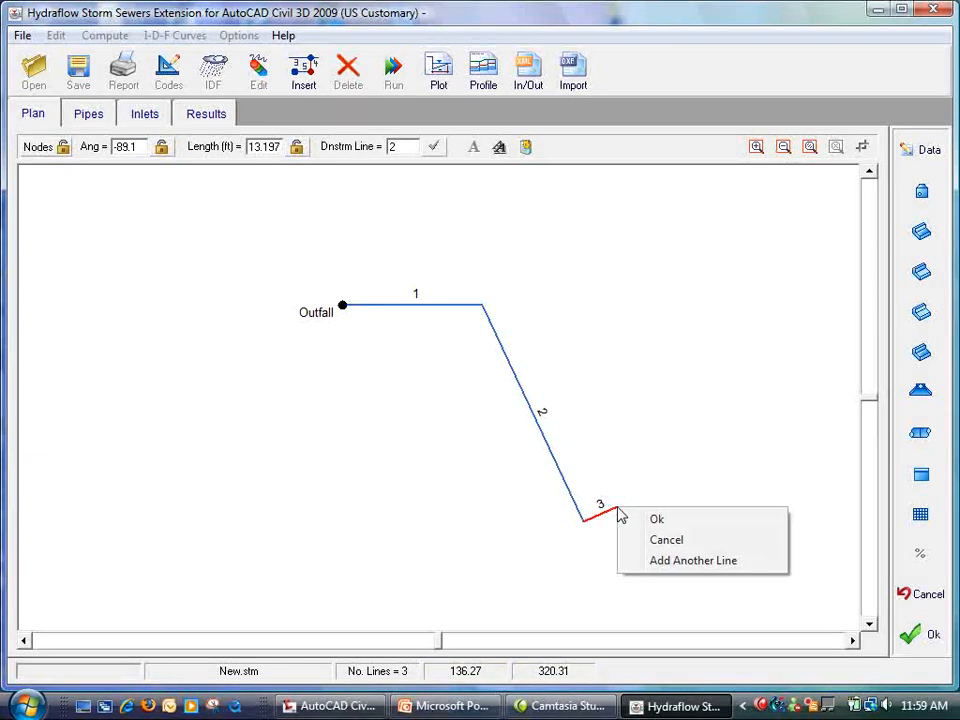
left_click(655, 520)
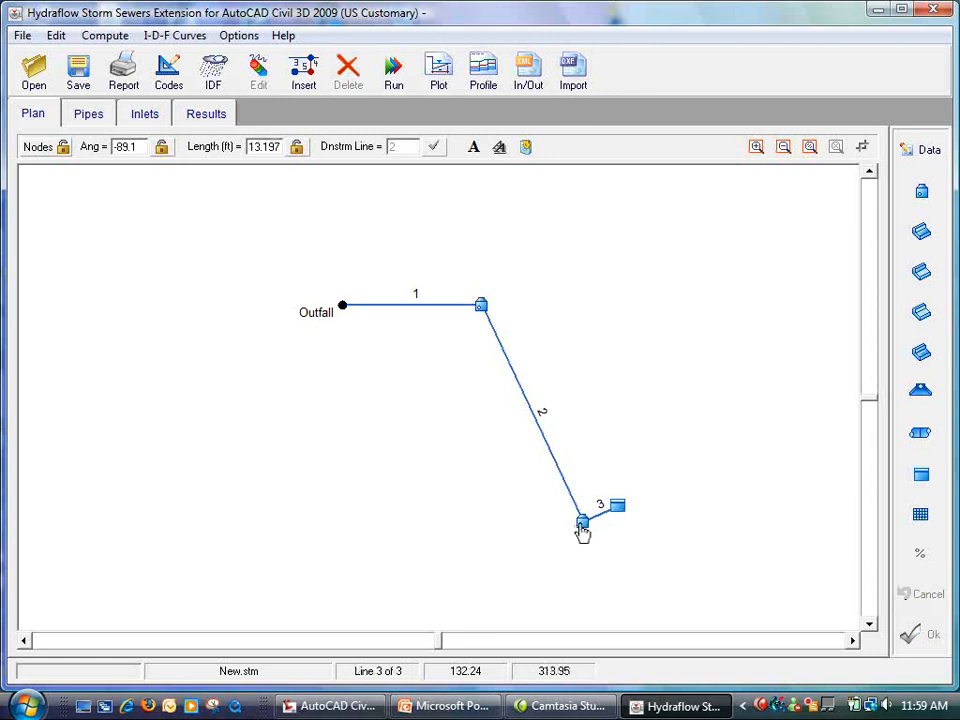
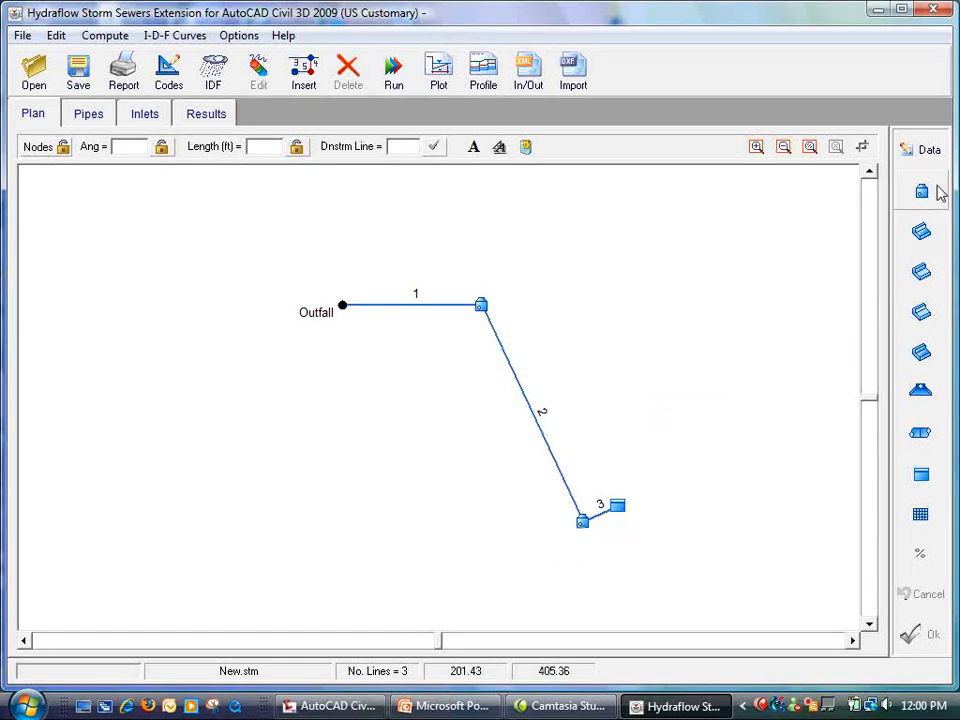
- Open the line data and set line 1's ID to outfall
left_click(924, 156)
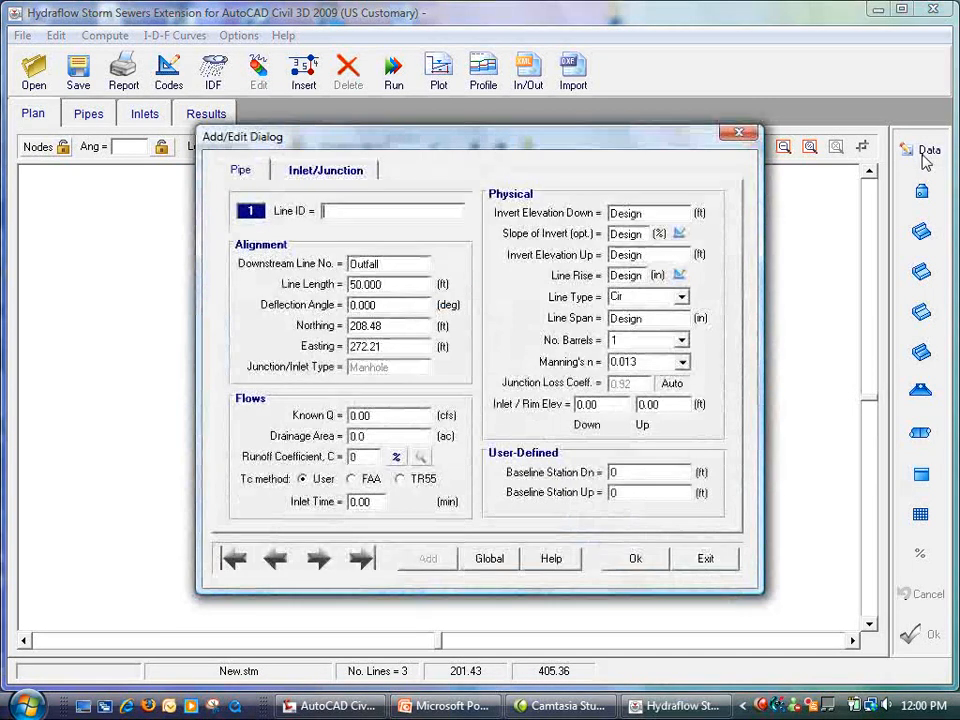
left_click_drag(343, 150, 358, 392)
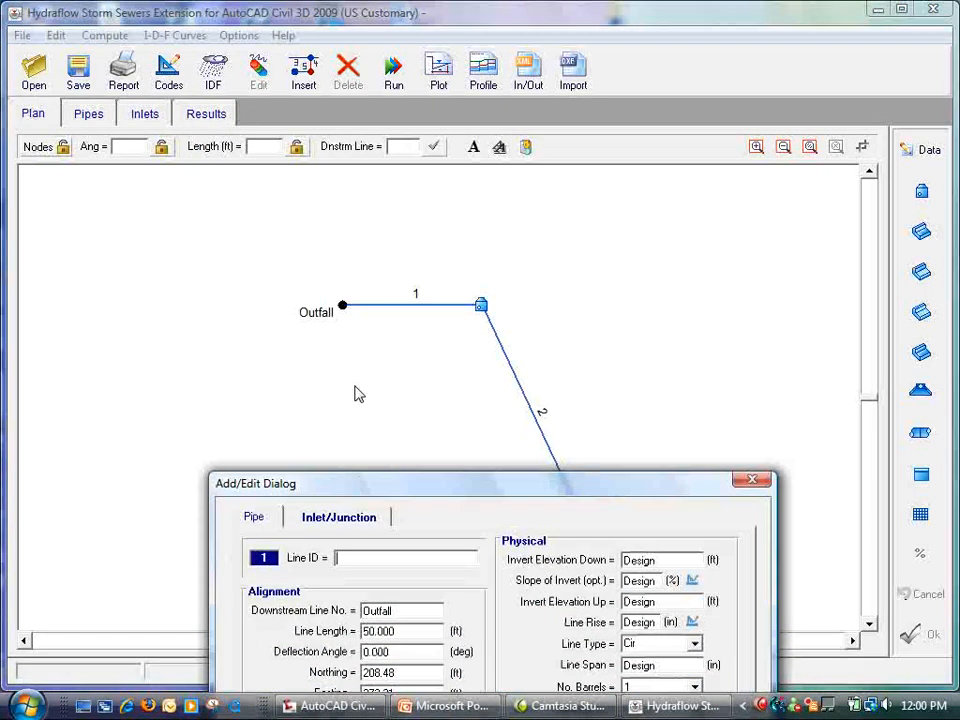
left_click_drag(405, 497, 355, 158)
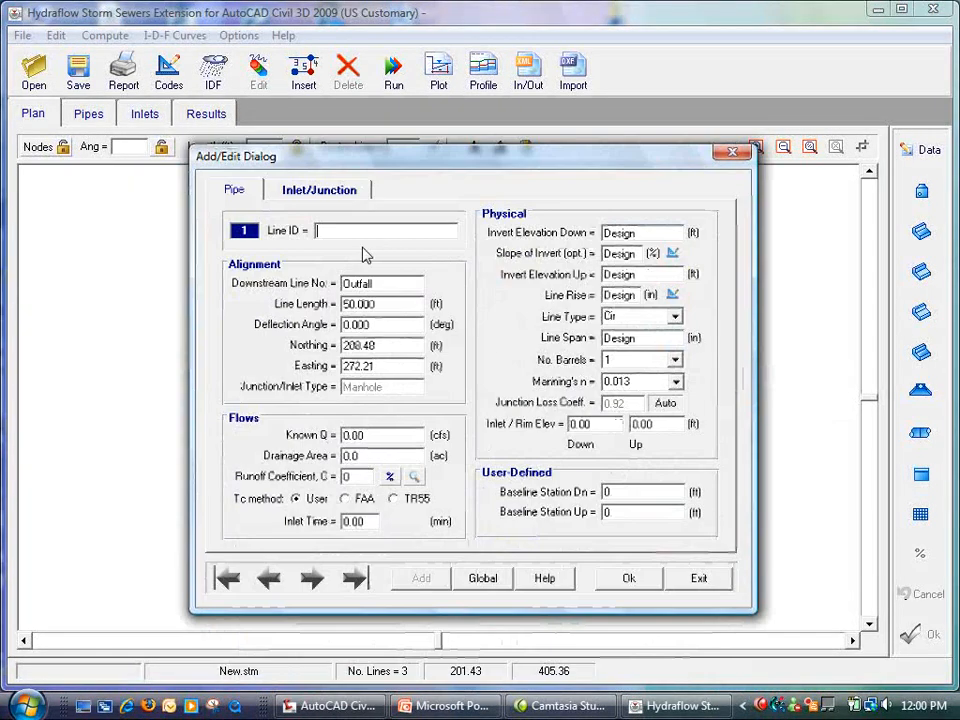
type("pip1")
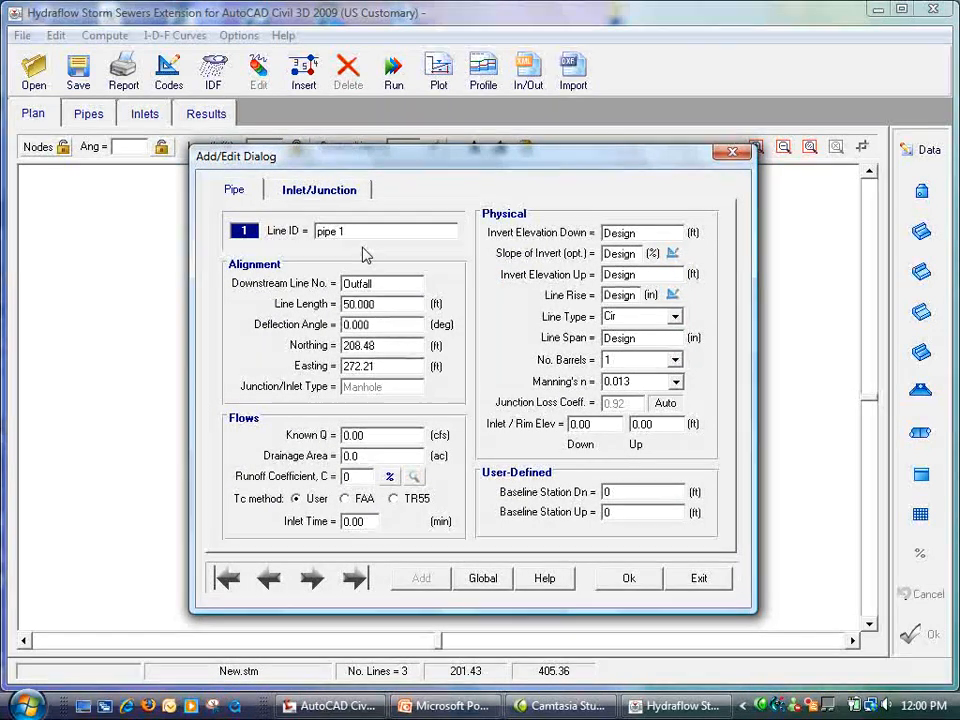
key("Tab")
left_click(320, 231)
key("Delete")
key("Delete")
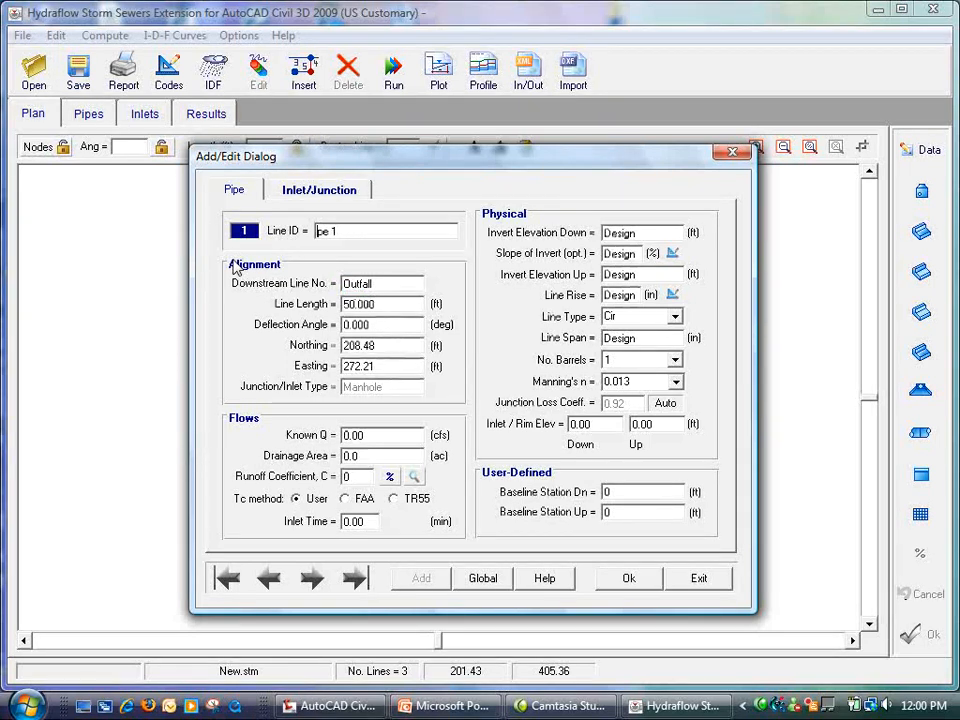
type("outfall")
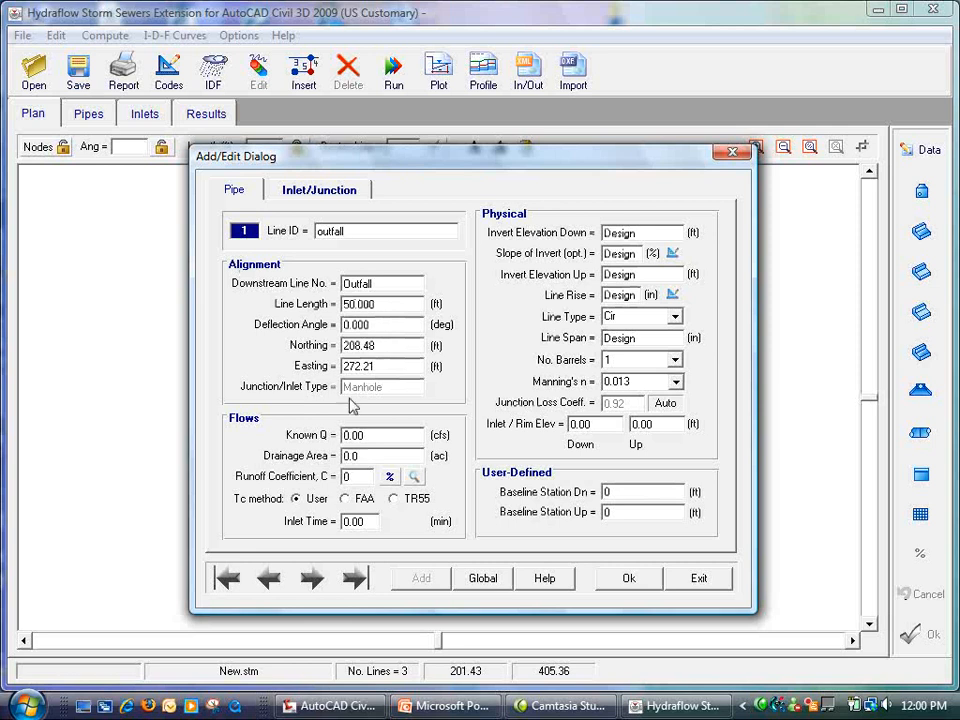
left_click(370, 436)
left_click(627, 580)
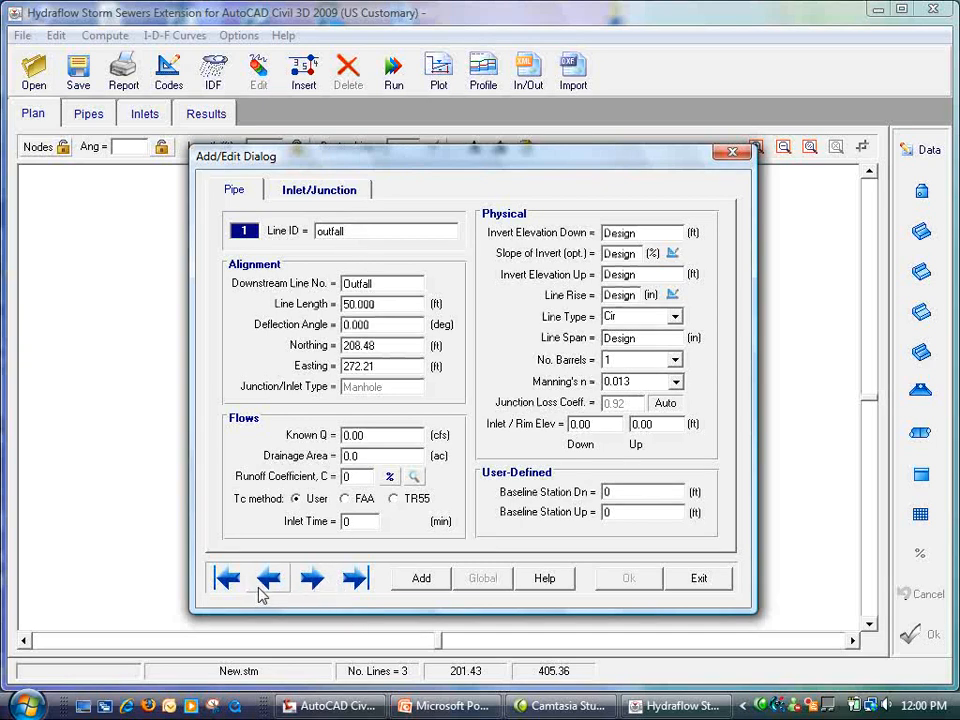
- Go to the drop curb inlet line's data and set its line ID to cb1
left_click(312, 580)
left_click(312, 580)
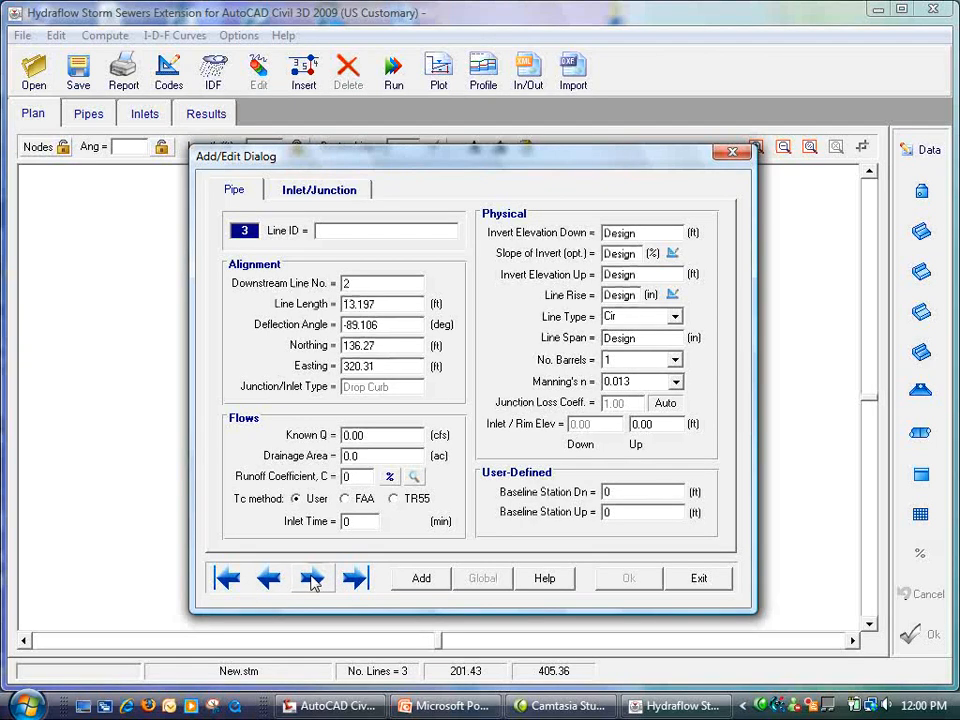
left_click_drag(398, 170, 415, 279)
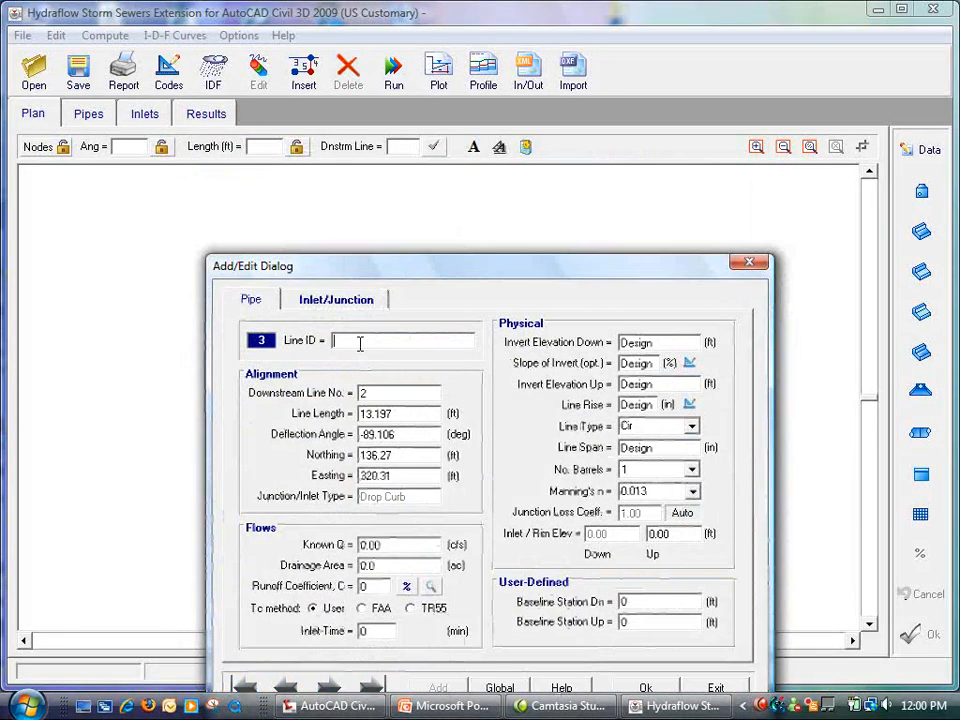
type("cb1")
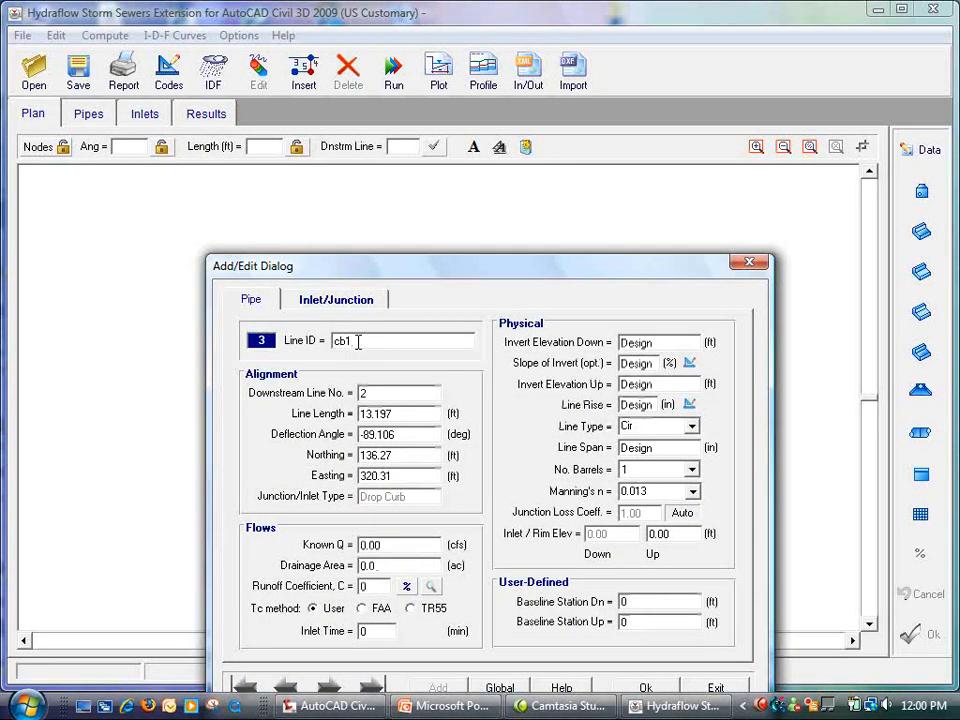
- Give line cb1 a known Q of 0.25 cfs, drainage area 3.0 ac, runoff coefficient 0.91 and inlet time 5 min
left_click_drag(371, 268, 337, 37)
left_click(347, 317)
key("BackSpace")
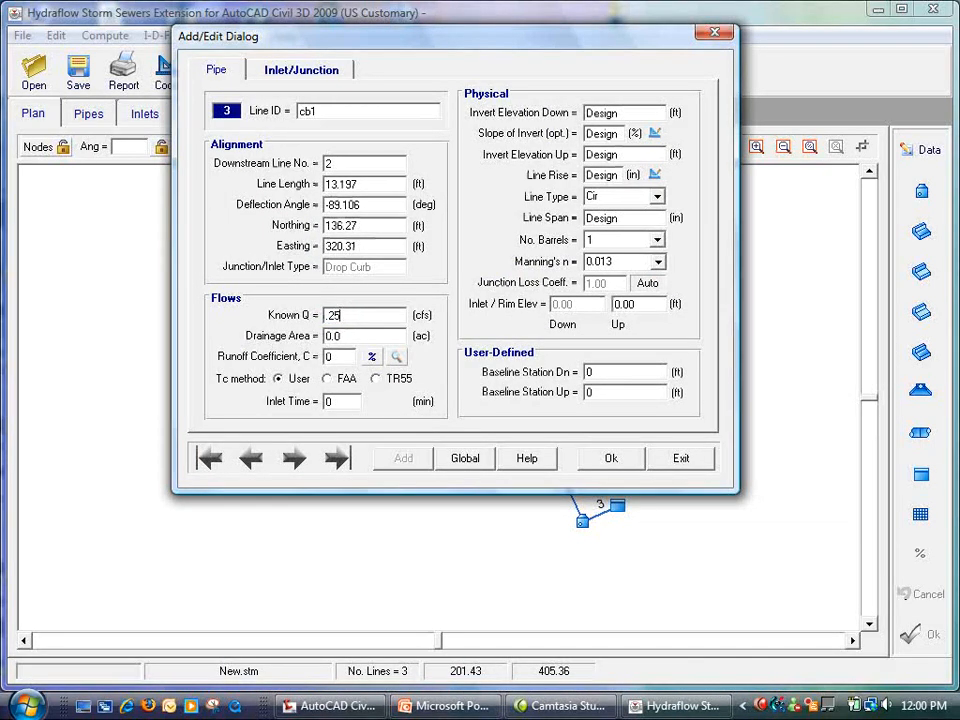
type(".25")
left_click(348, 335)
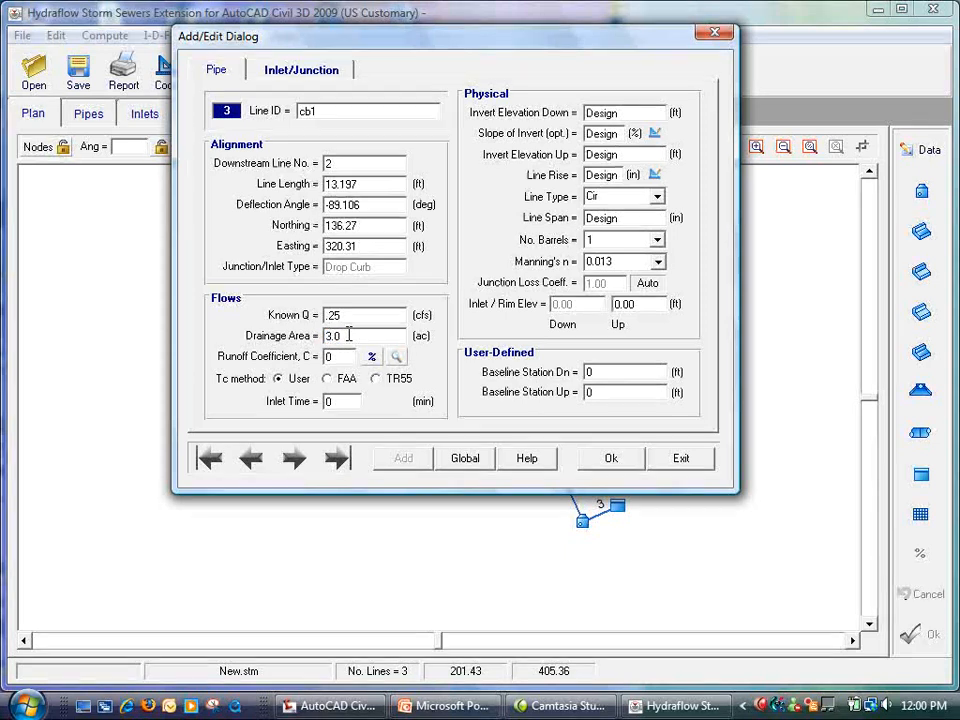
left_click(344, 357)
type(".91")
left_click(332, 400)
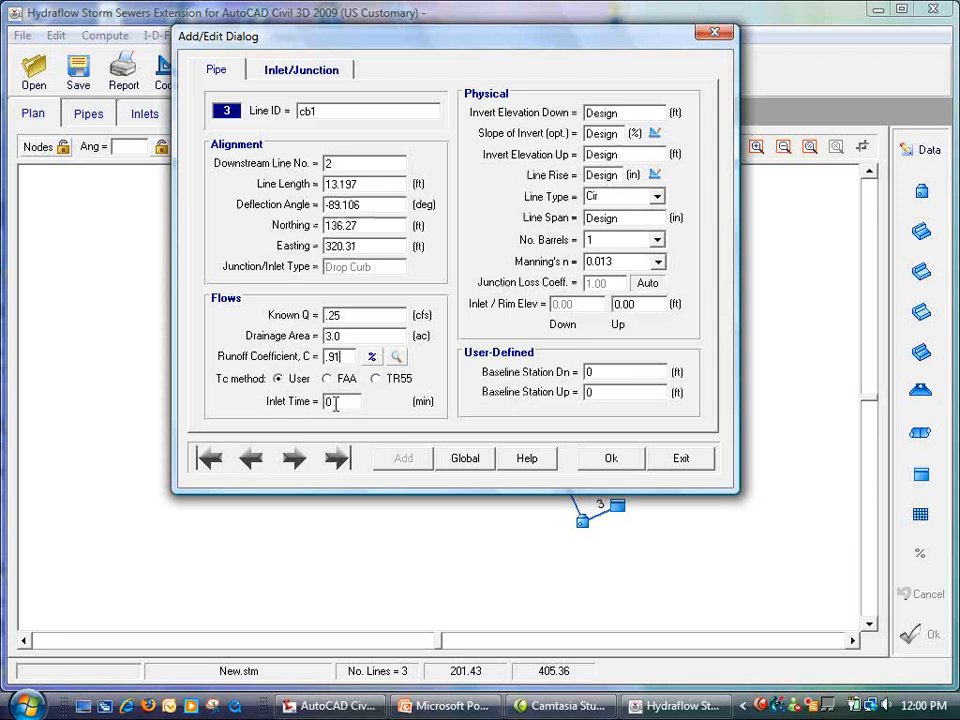
type("5")
left_click(610, 460)
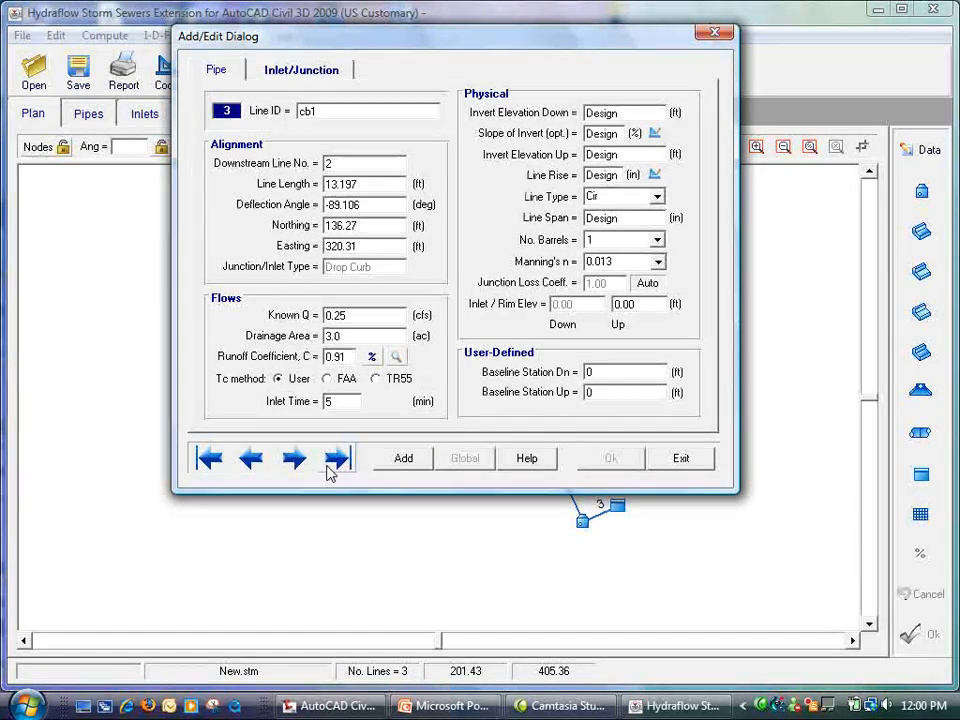
- Set line 2's ID to mh 2 and apply it
left_click(250, 460)
left_click(255, 462)
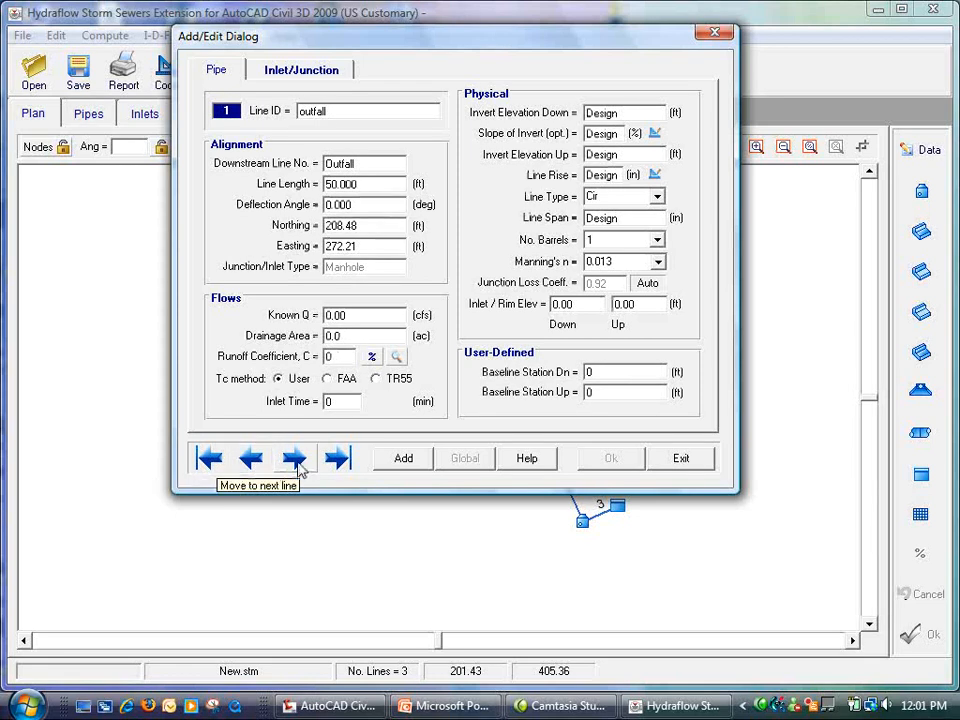
left_click(294, 458)
left_click(324, 110)
type("mh 2")
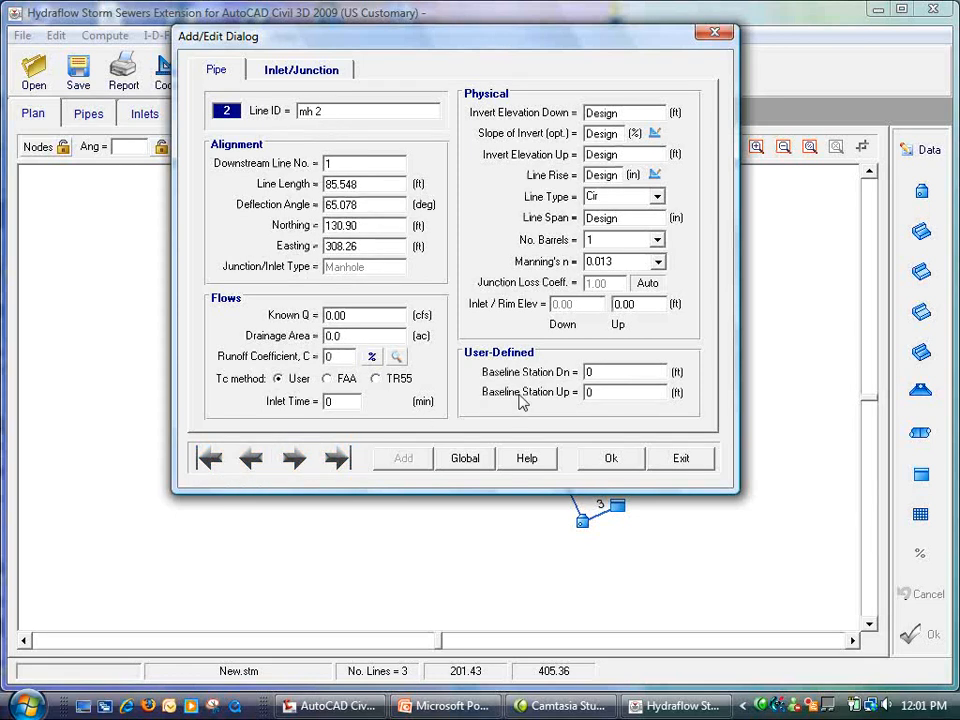
left_click(618, 458)
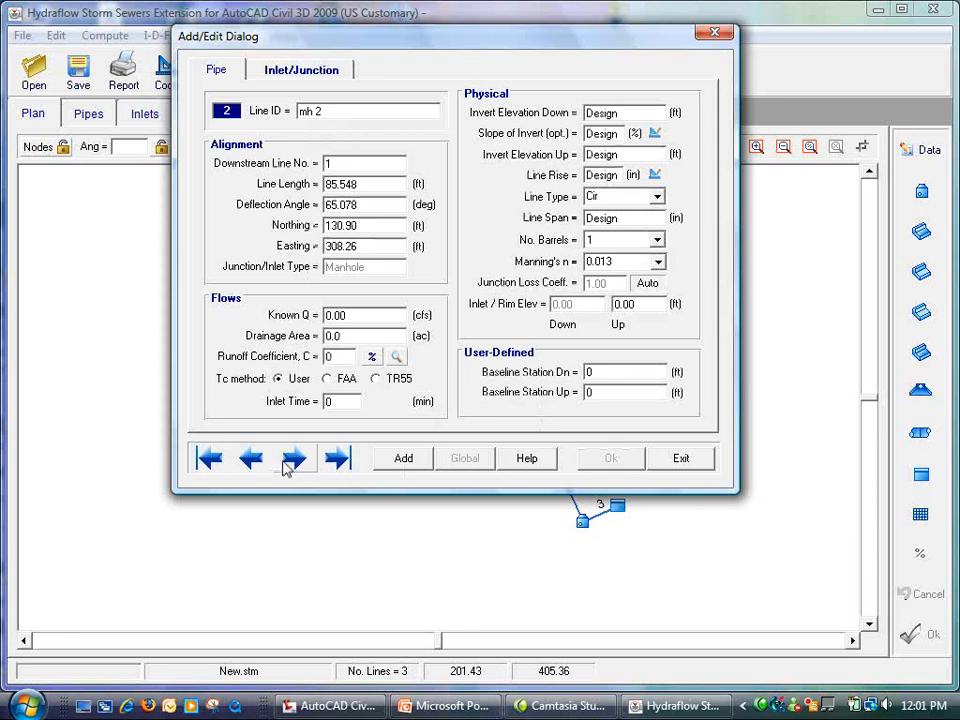
- Return to line 1 and replace its line ID with mh 2
left_click(290, 460)
left_click(251, 460)
left_click(251, 460)
left_click_drag(331, 110, 235, 125)
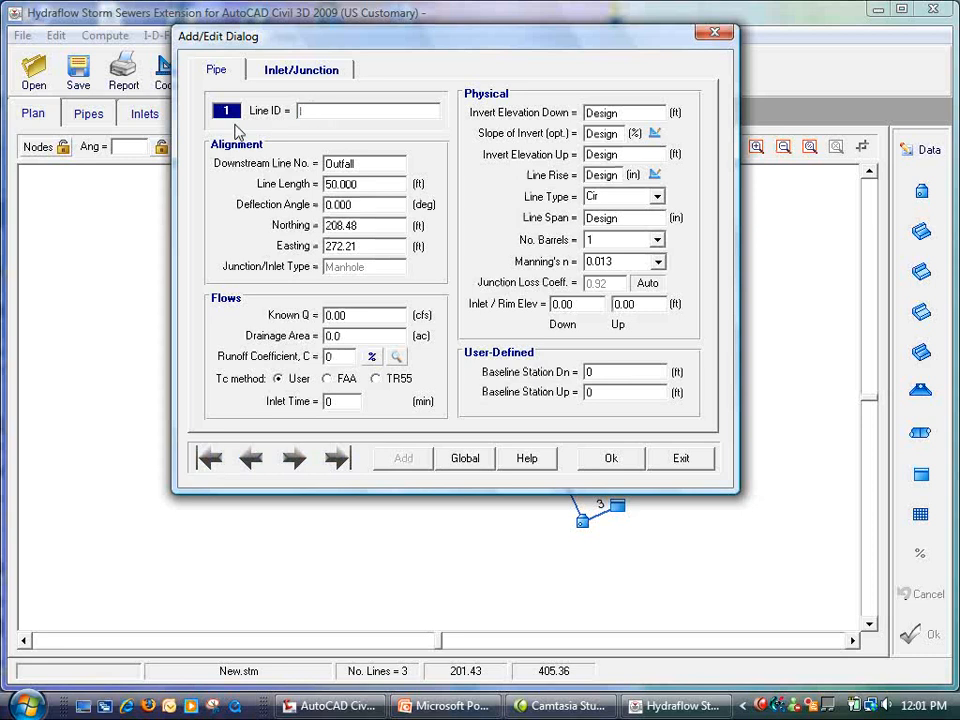
type("mh 2")
left_click(605, 458)
- Change line 2's ID to mh 1 and apply it
left_click(294, 458)
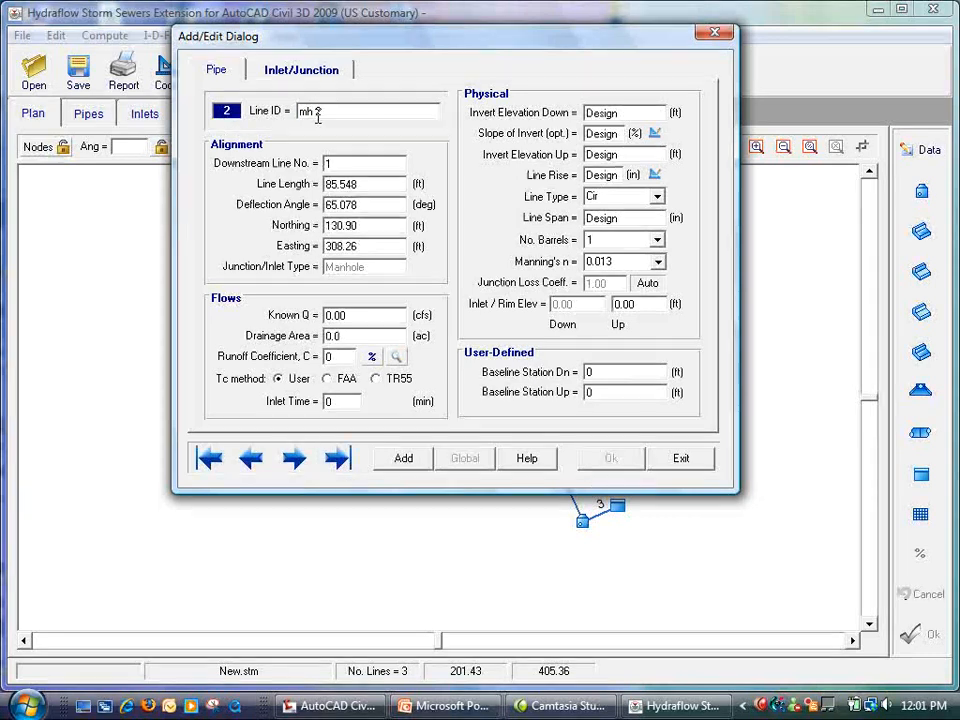
left_click(326, 113)
type("m")
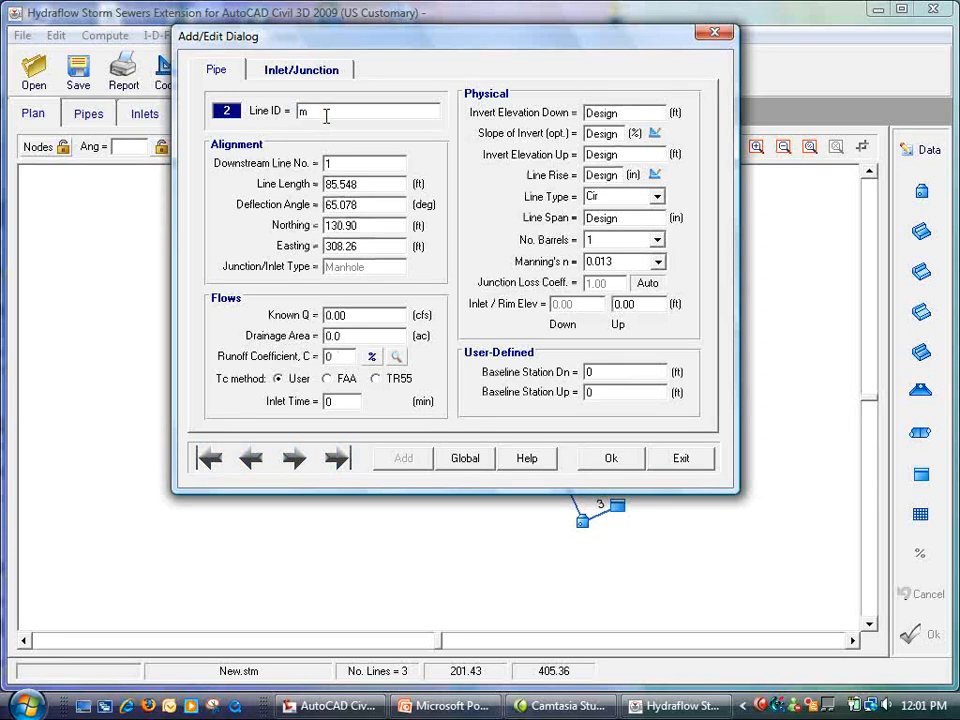
type("h 1")
left_click(605, 460)
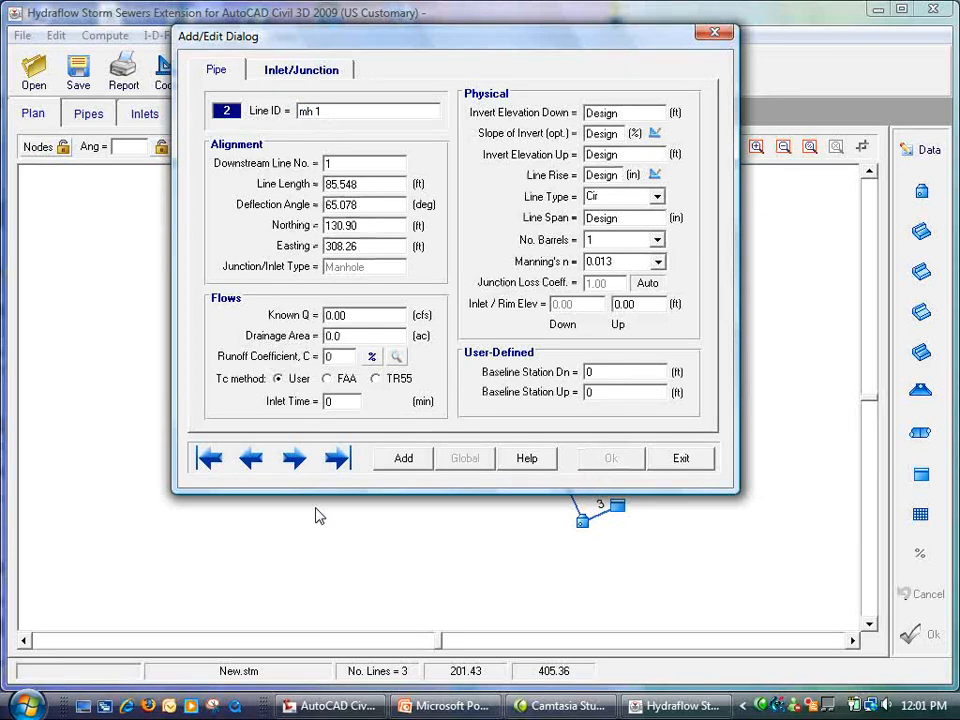
- Set line cb1's downstream invert elevation to 100 ft and upstream rim elevation to 95.6 ft, apply the data, and close the line editor
left_click_drag(500, 36, 509, 101)
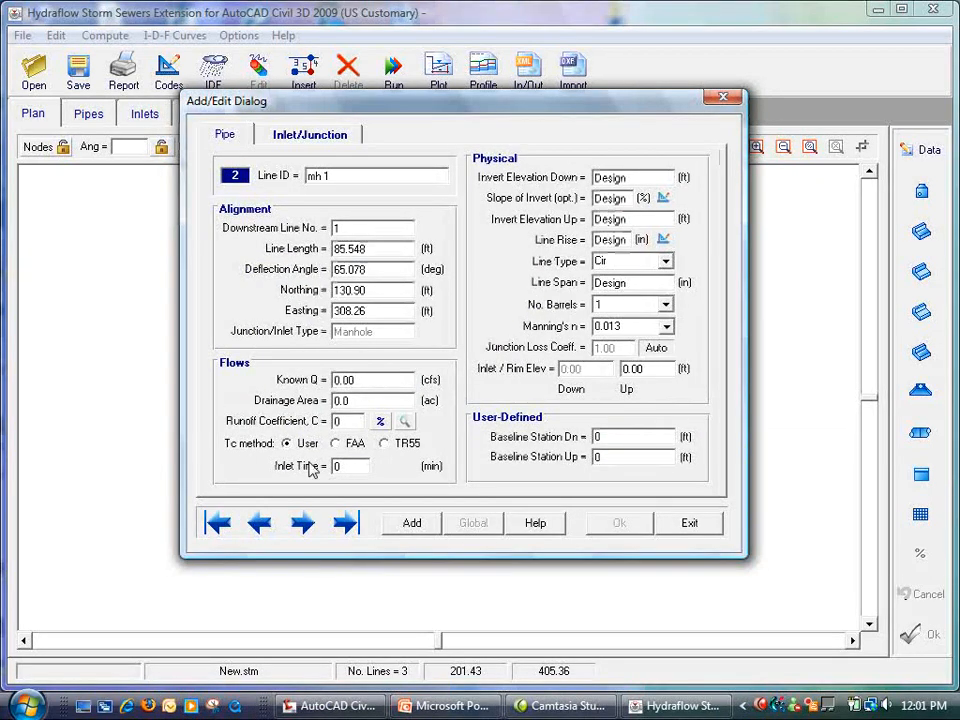
left_click(308, 523)
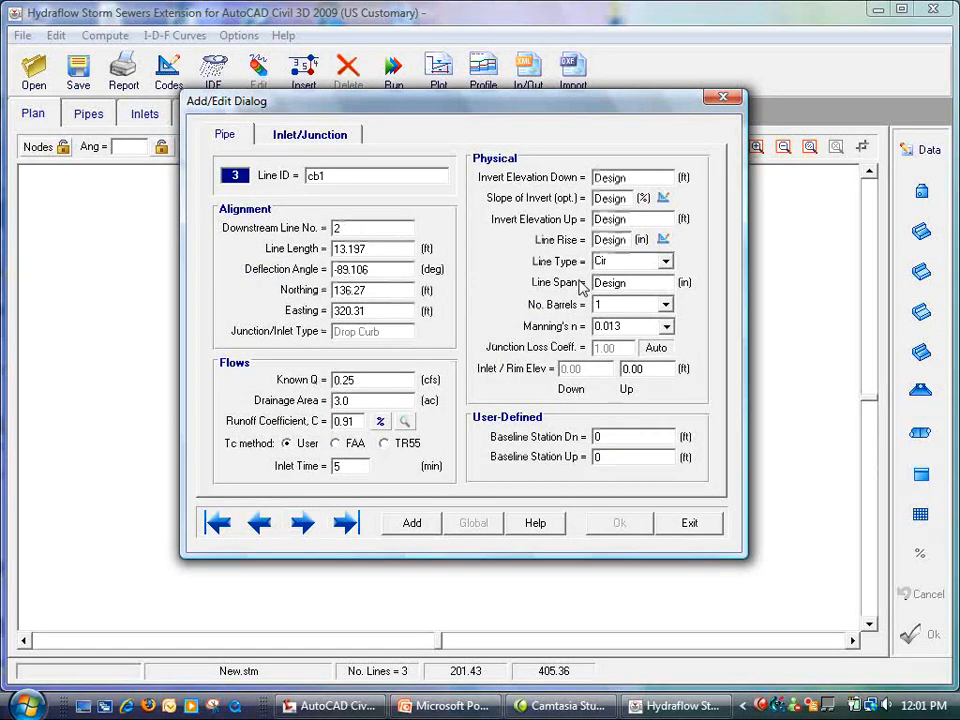
left_click(640, 177)
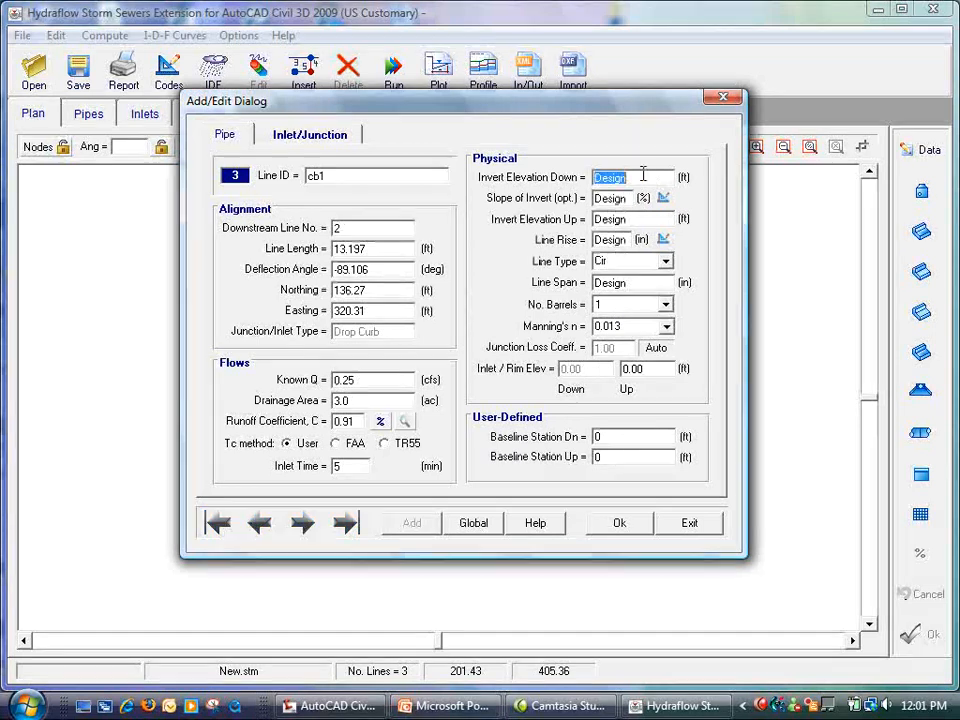
type("100")
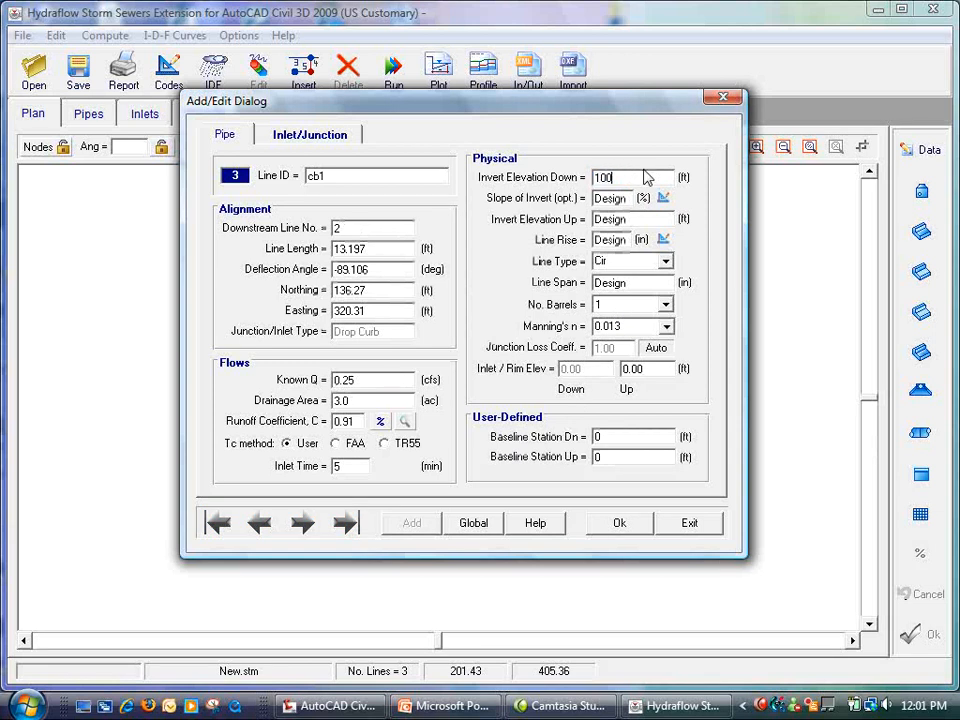
left_click(645, 369)
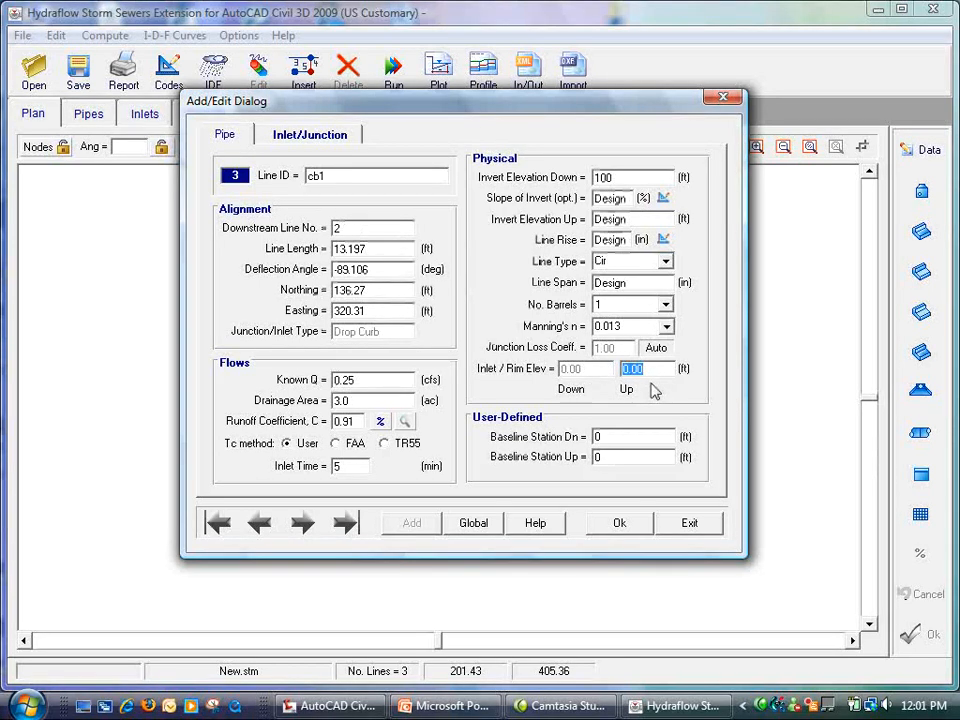
type("9")
key("BackSpace")
type("5.6")
key("Tab")
left_click(625, 531)
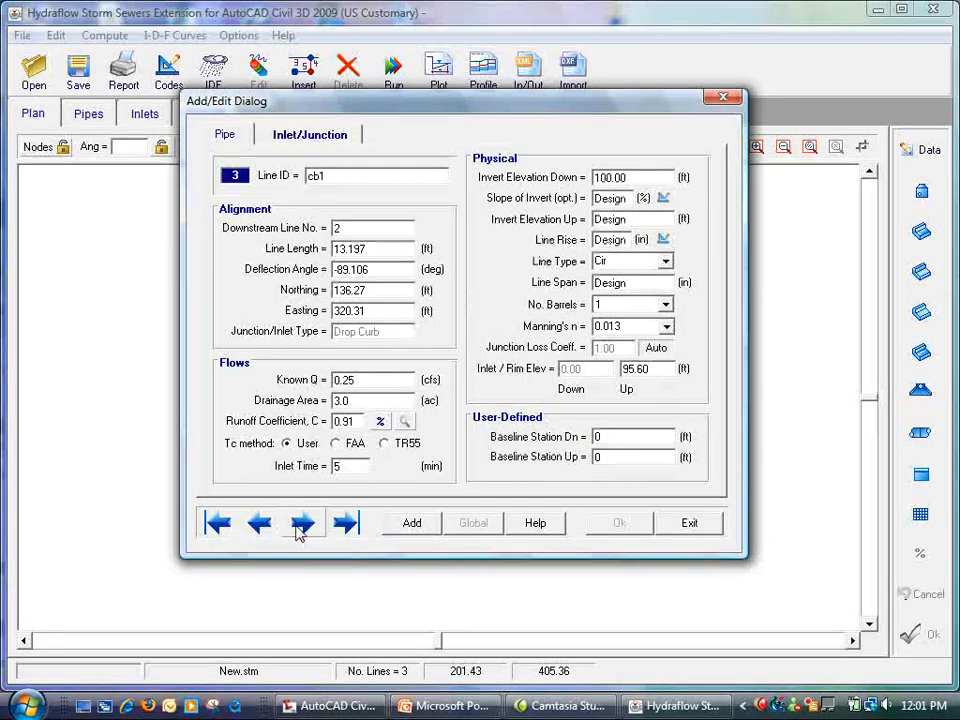
left_click(259, 523)
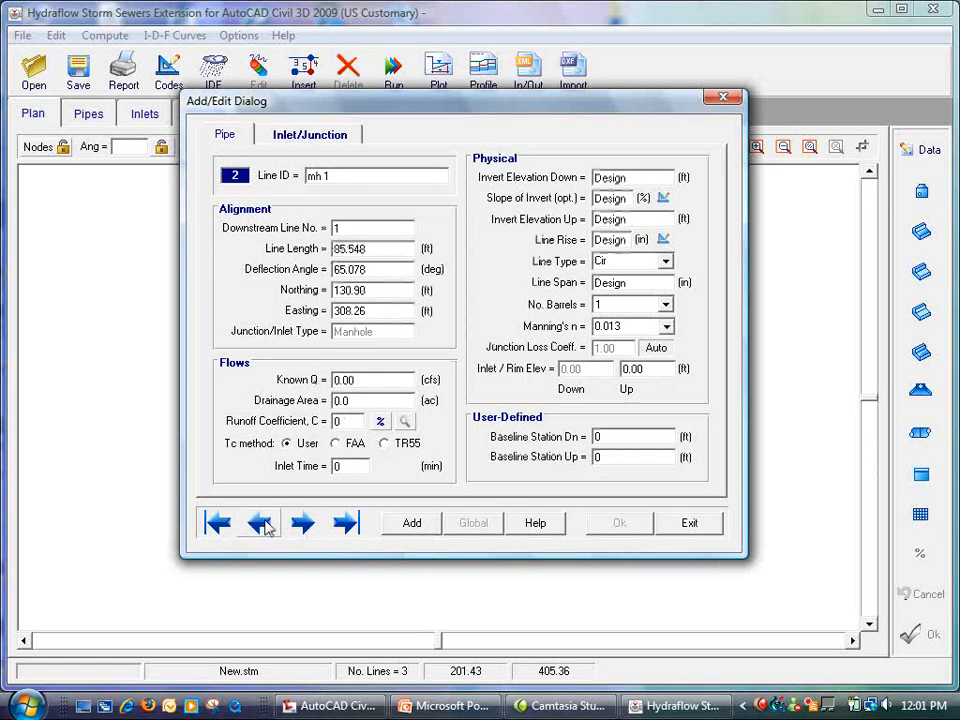
left_click(690, 522)
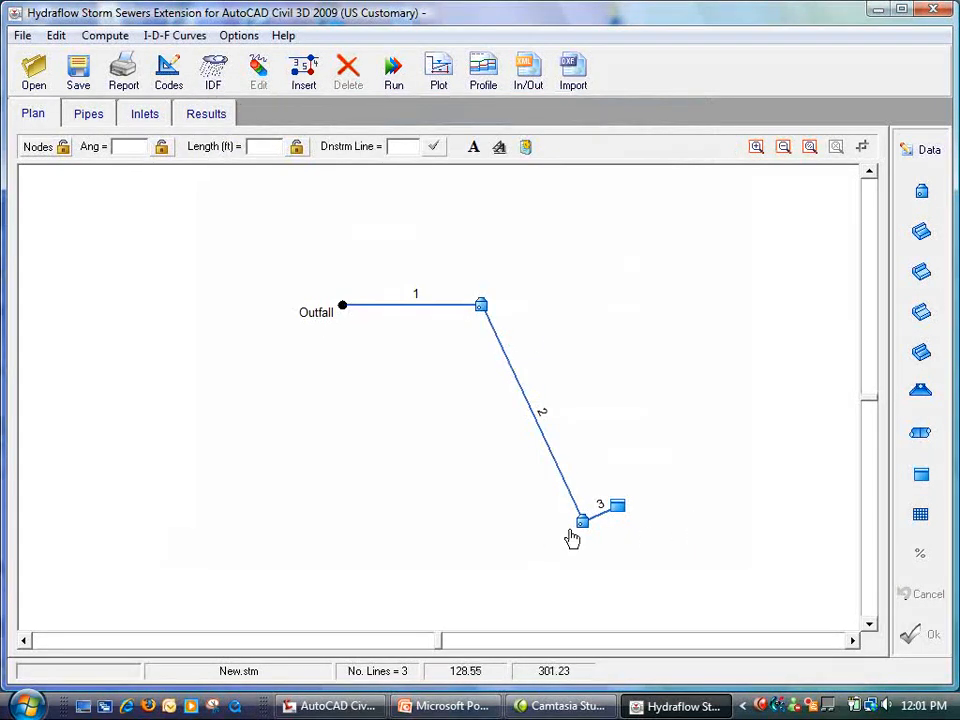
- Start computing the system and set the return period to 10-Yr
left_click(393, 88)
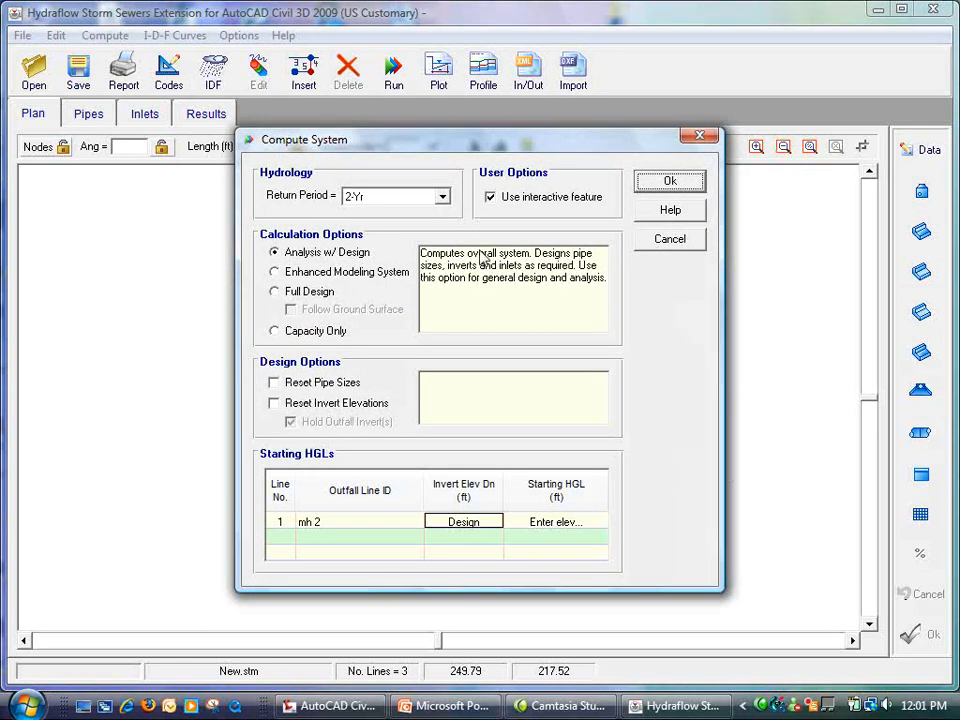
left_click(441, 197)
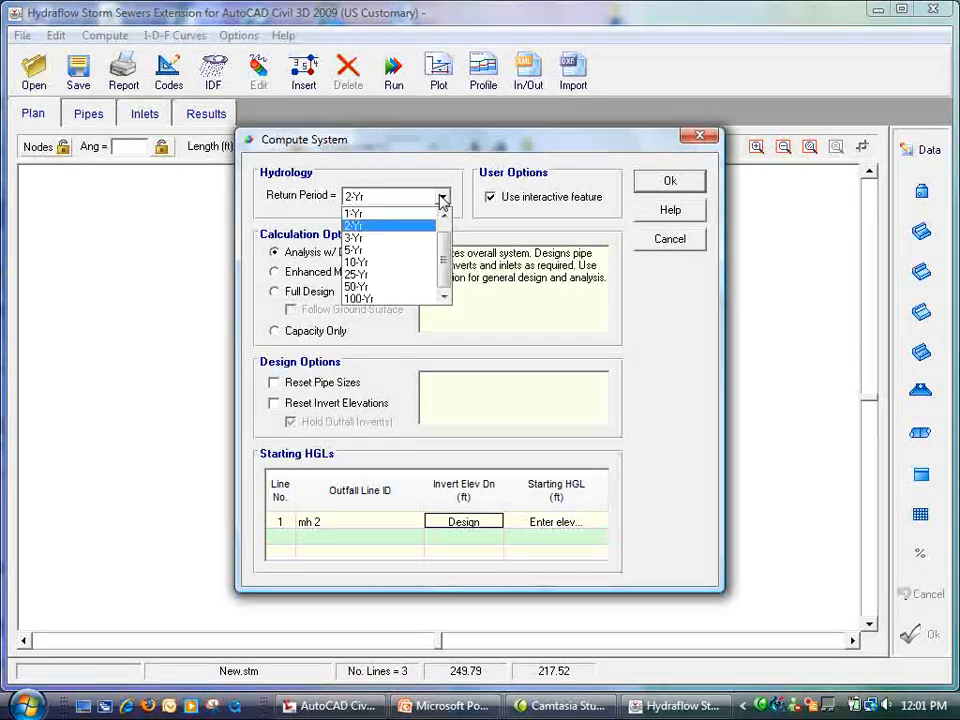
left_click(365, 262)
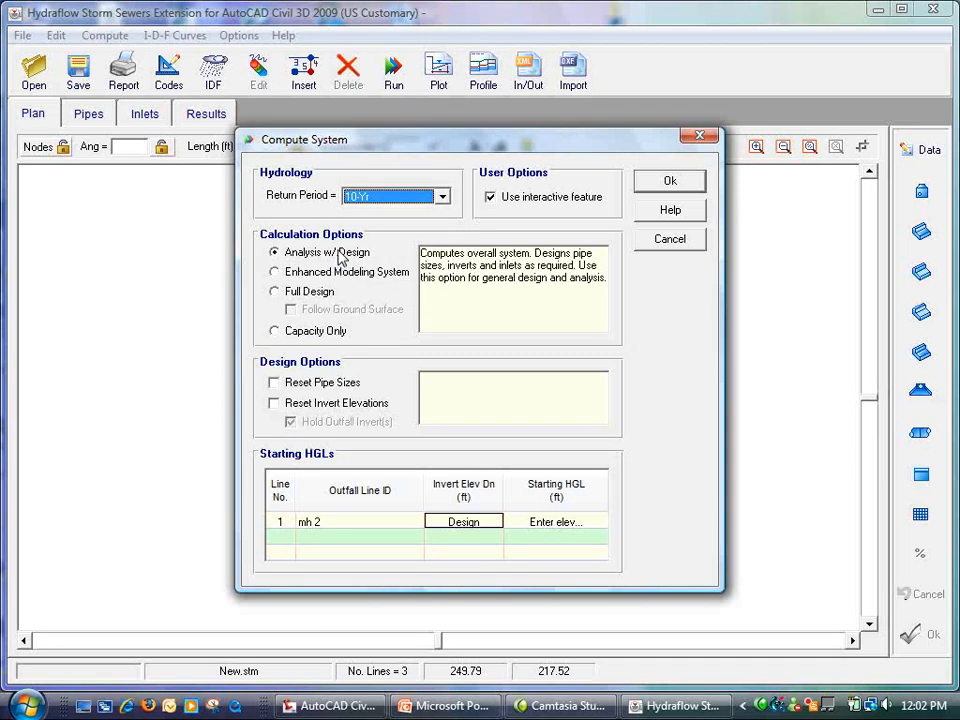
left_click(274, 384)
left_click(275, 385)
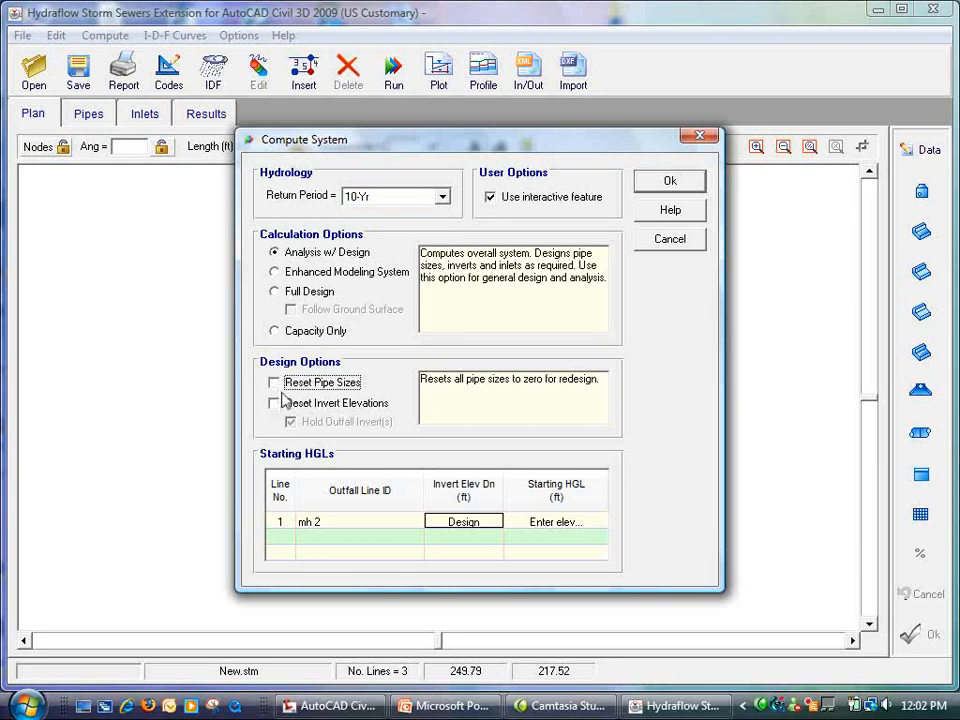
left_click(274, 403)
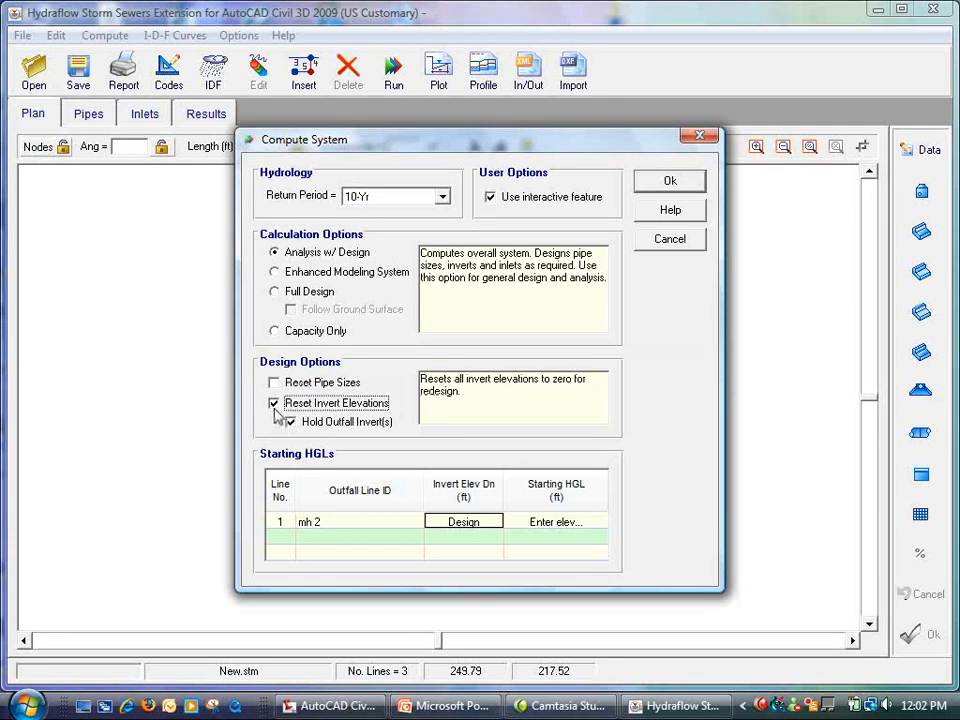
left_click(274, 404)
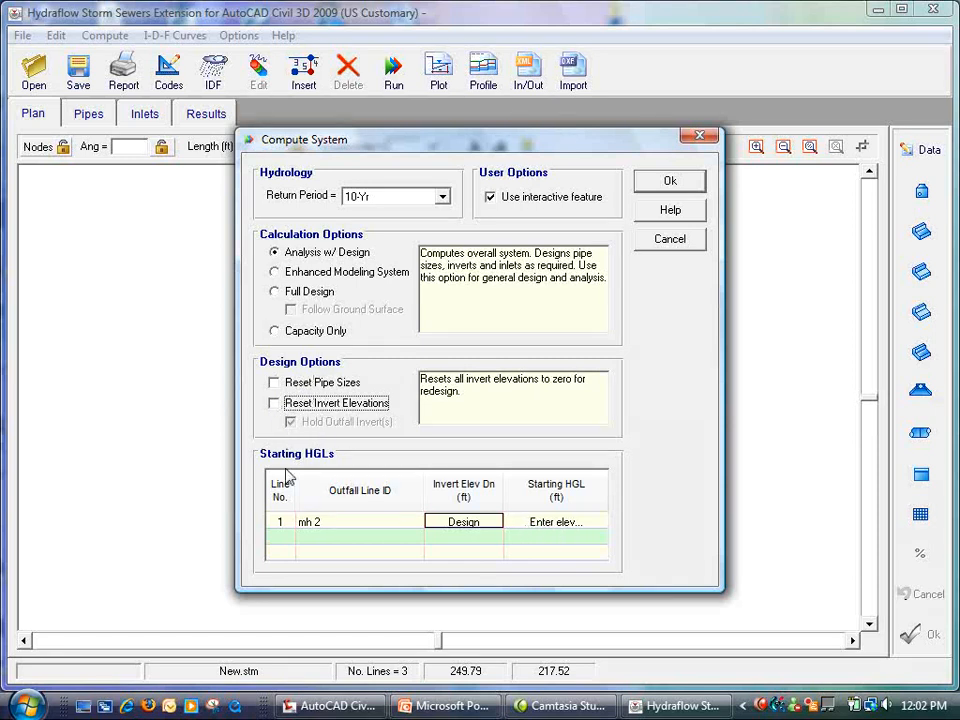
- Set the outfall line's starting HGL to Normal and run the Analysis w/ Design calculation
left_click(553, 525)
left_click(600, 521)
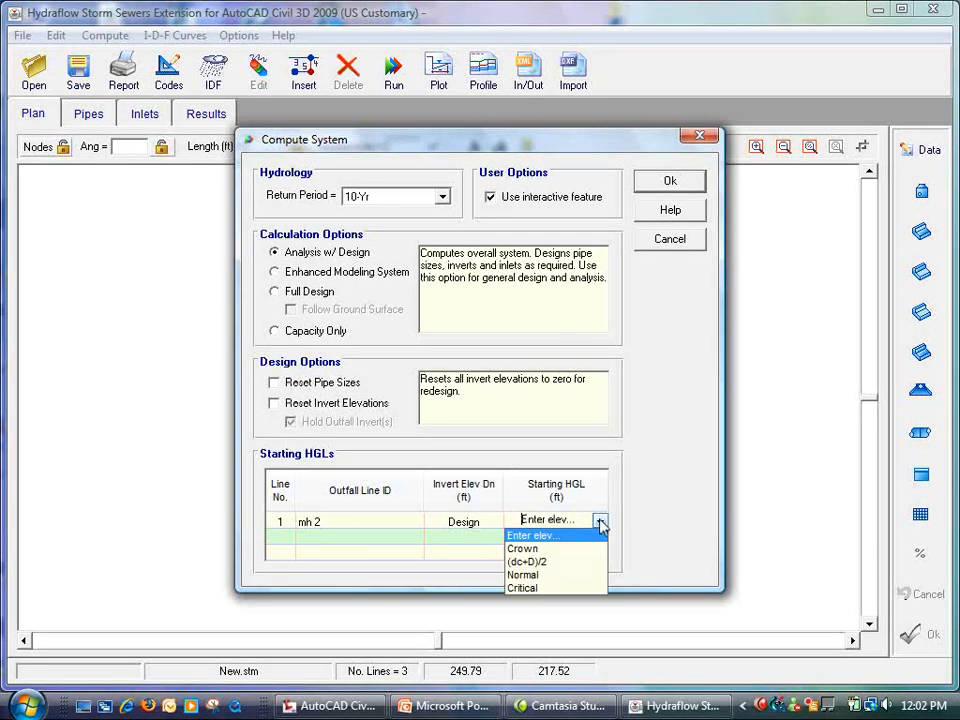
left_click(535, 575)
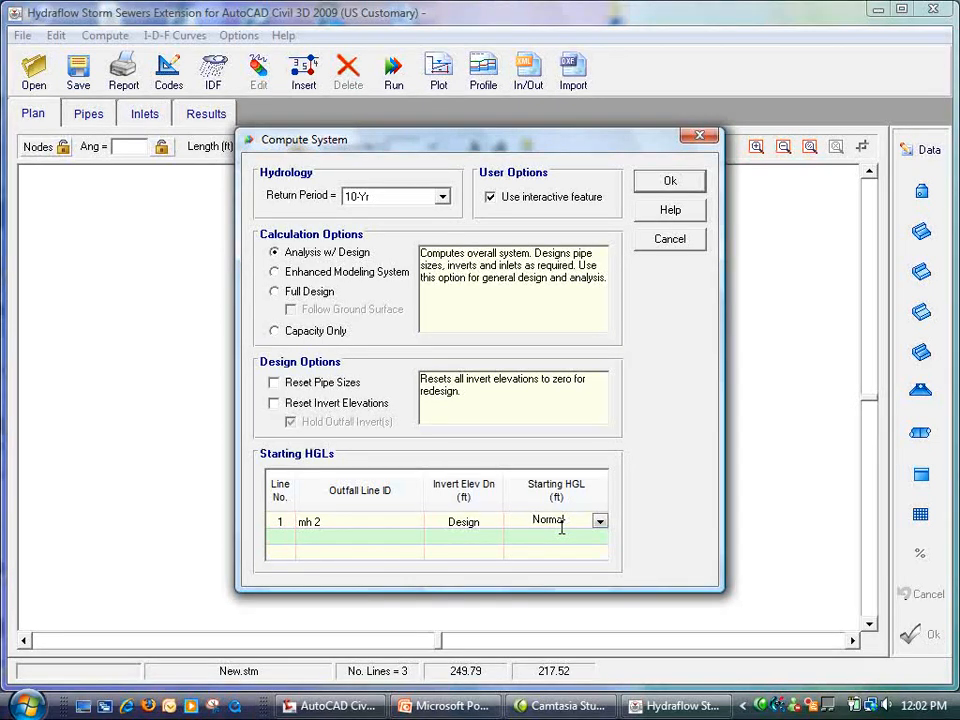
left_click(668, 182)
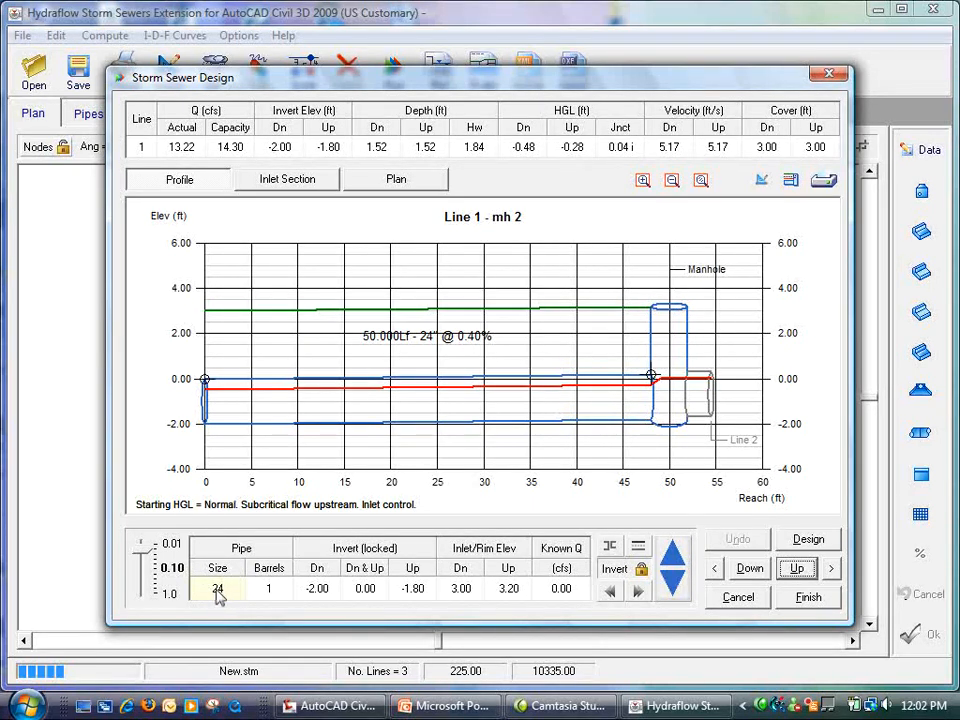
- Increase line 1's pipe size to 36 inches in the interactive storm sewer design
left_click(217, 589)
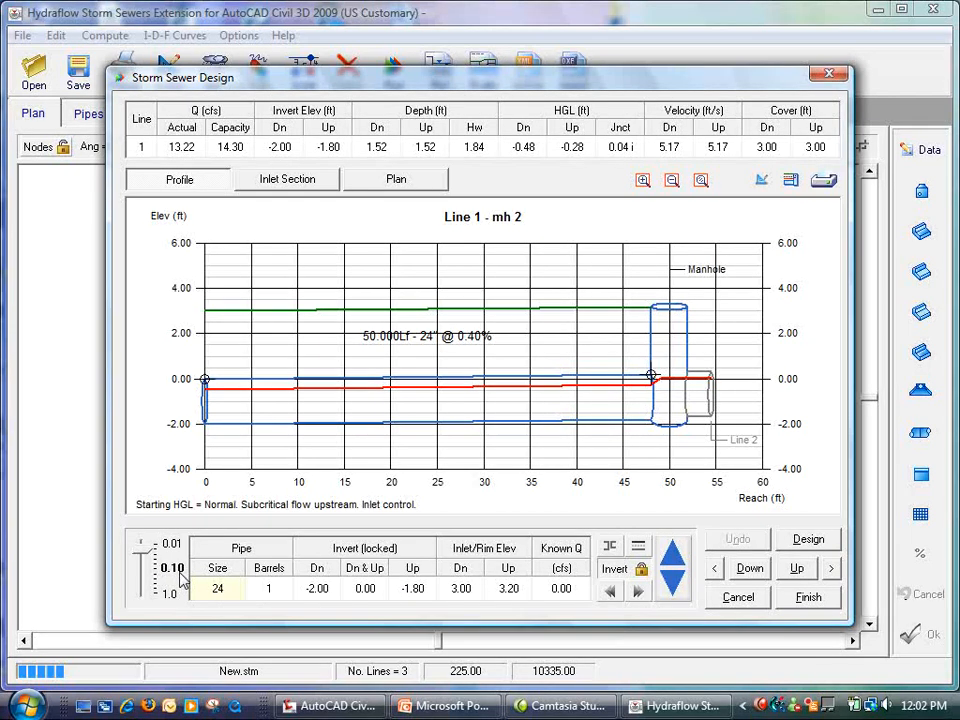
left_click(680, 563)
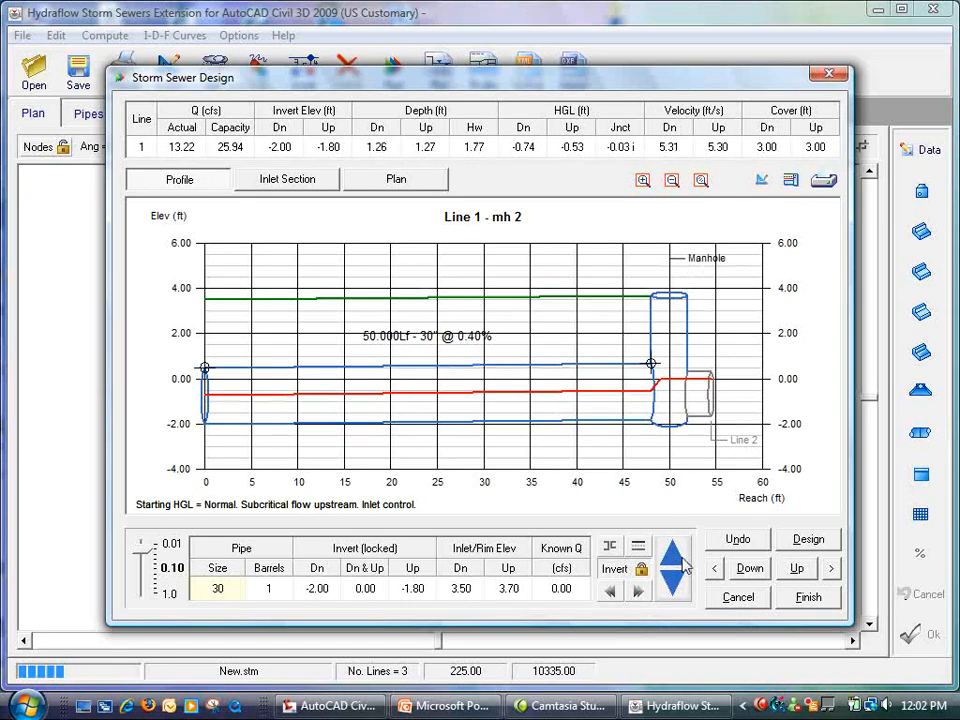
left_click(682, 564)
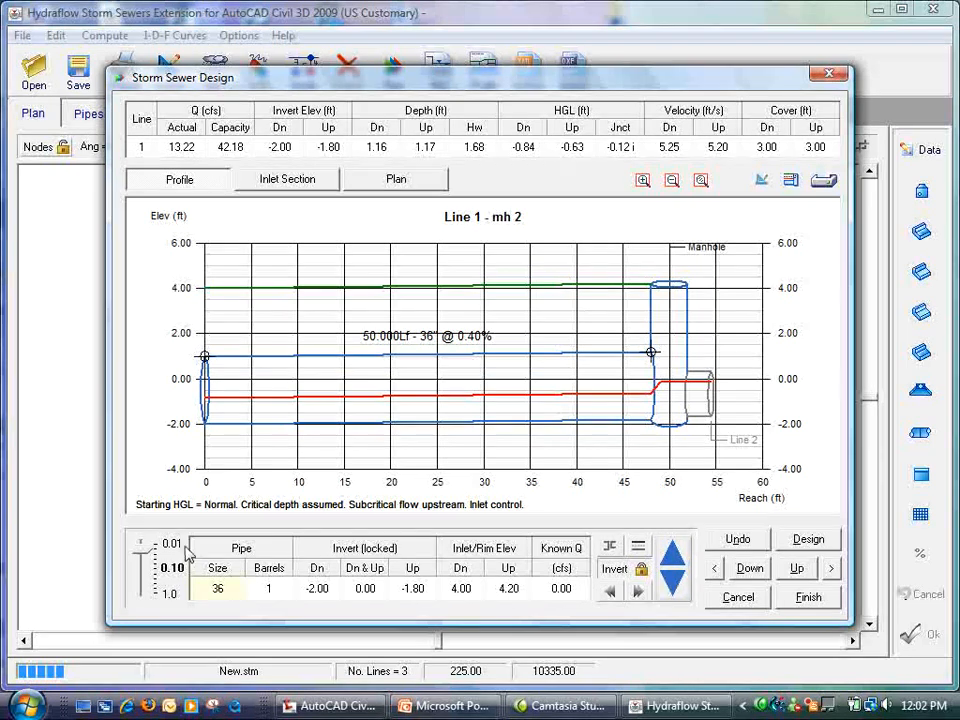
left_click(673, 584)
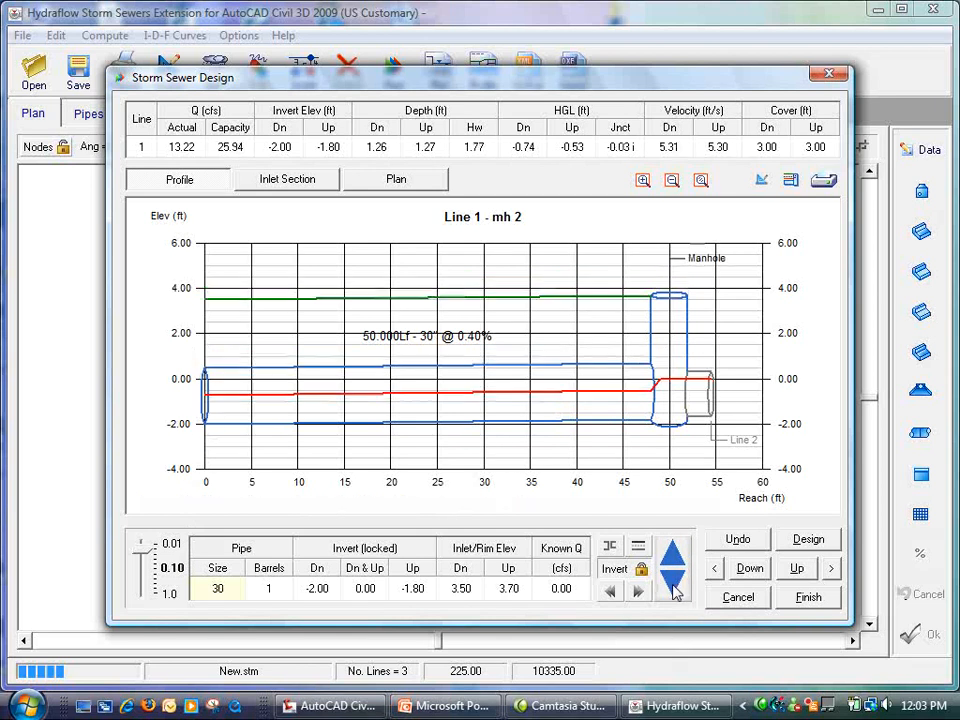
left_click(668, 558)
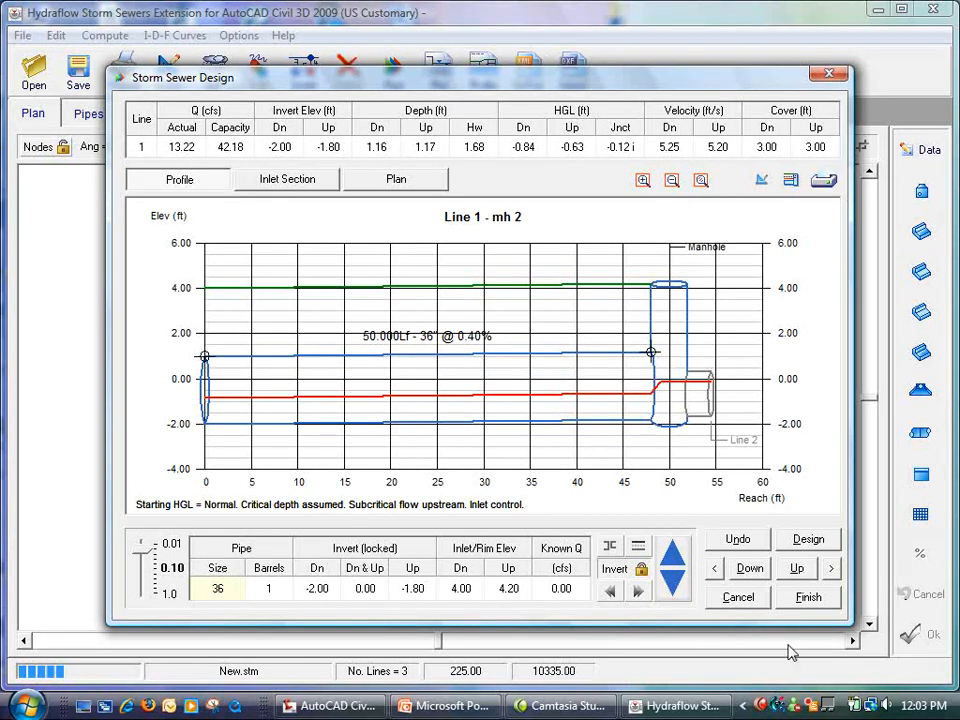
- Move upstream to line 2 and increase its pipe size to 36 inches
left_click(797, 568)
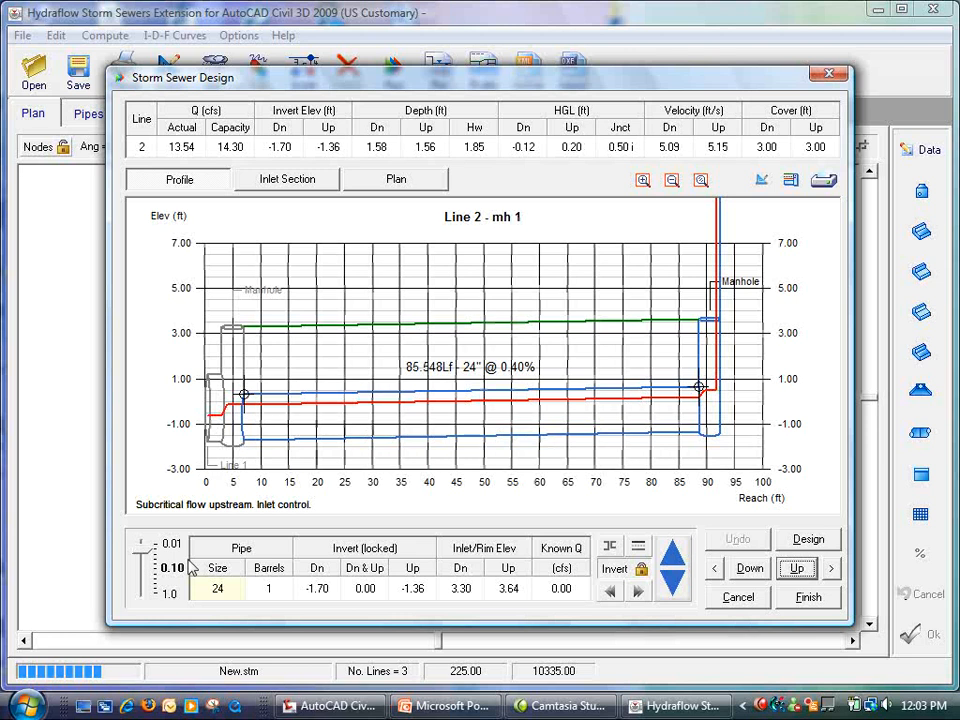
left_click(217, 592)
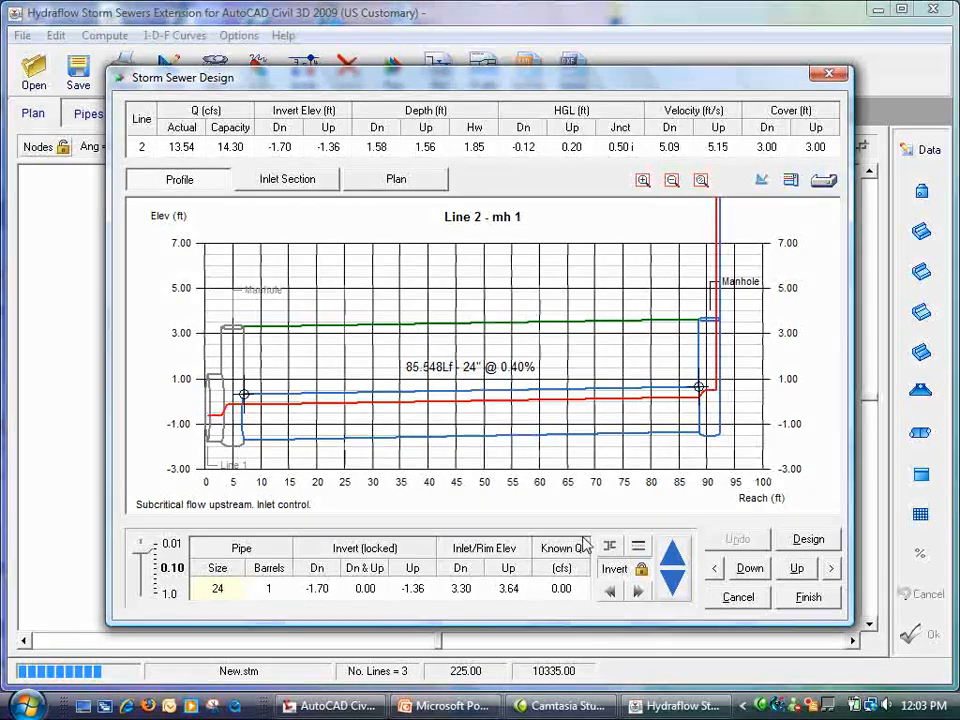
left_click(676, 560)
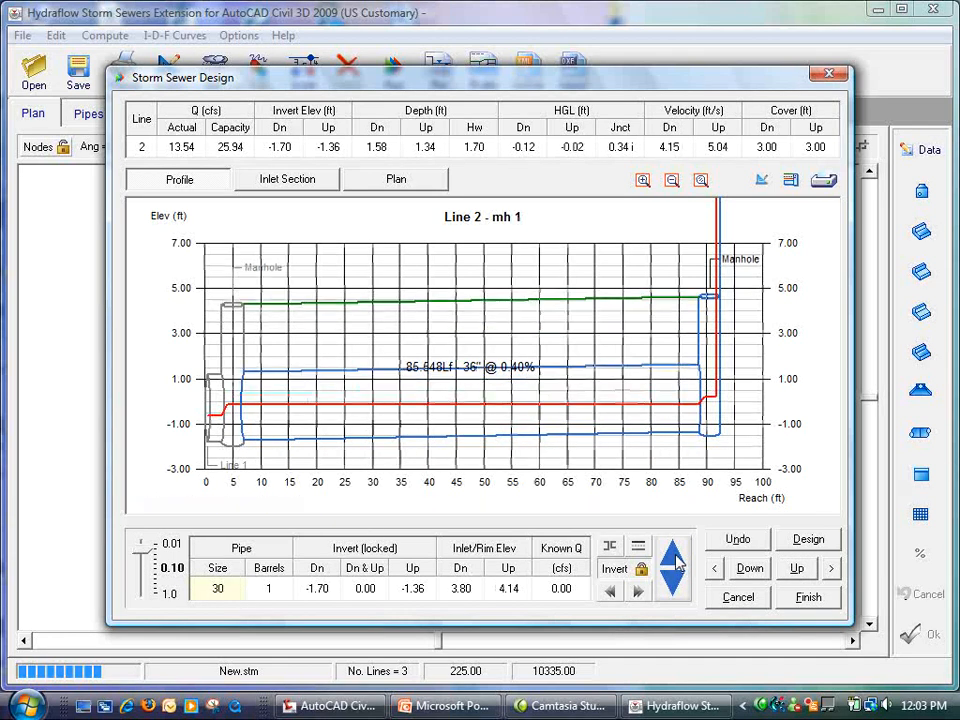
left_click(676, 560)
- Reduce line 3's pipe size to 18 inches and unlock its inverts with an adjustment increment of 0.25
left_click(805, 575)
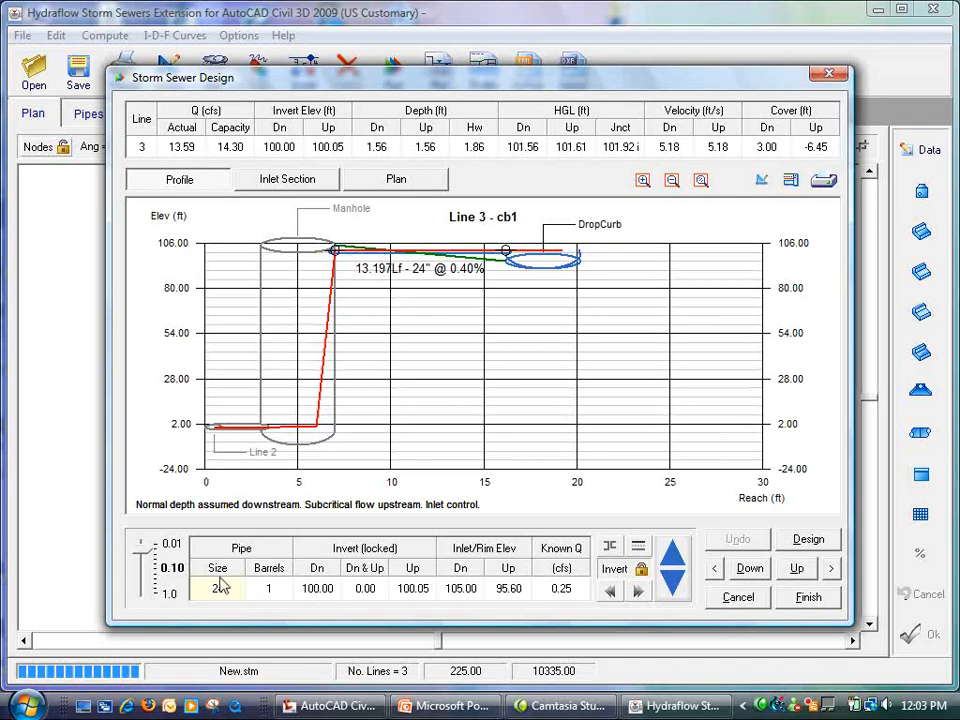
left_click(673, 586)
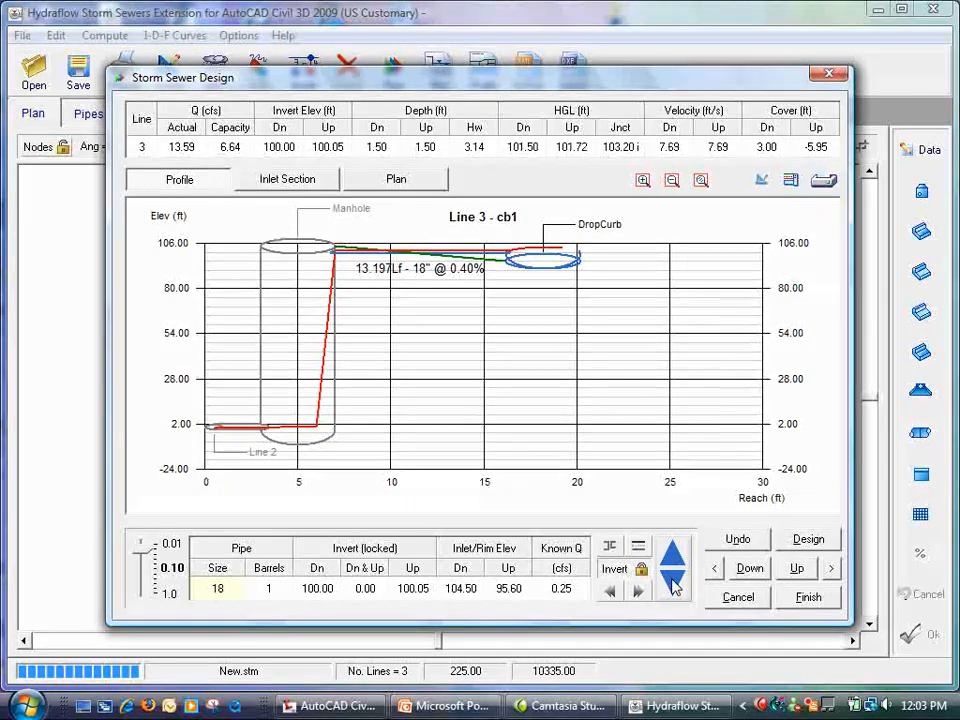
left_click(320, 589)
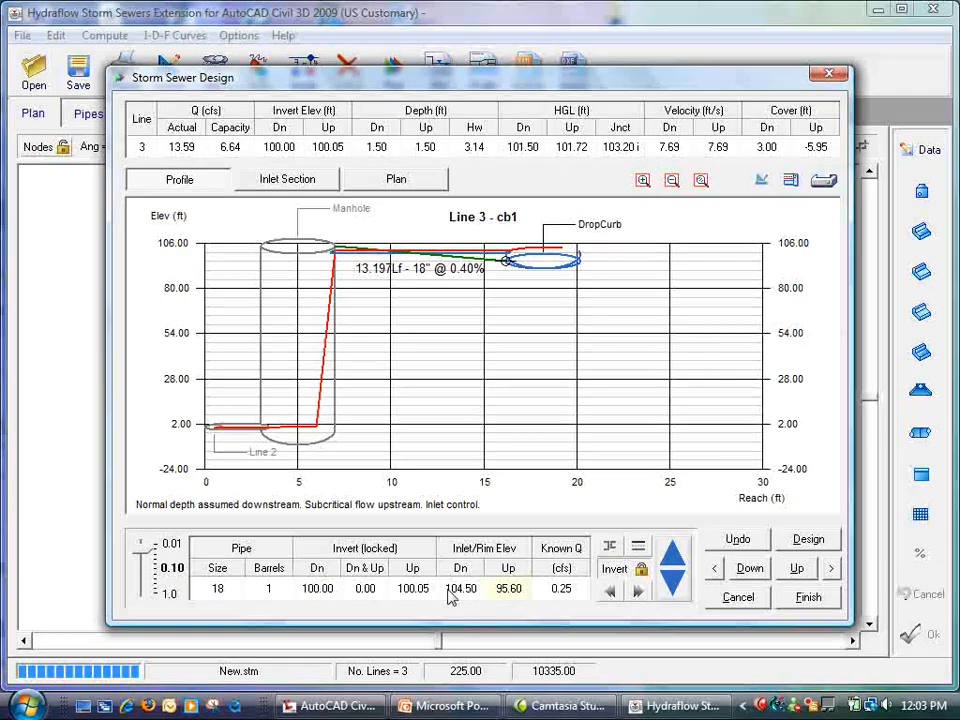
left_click(314, 590)
left_click_drag(152, 603, 140, 546)
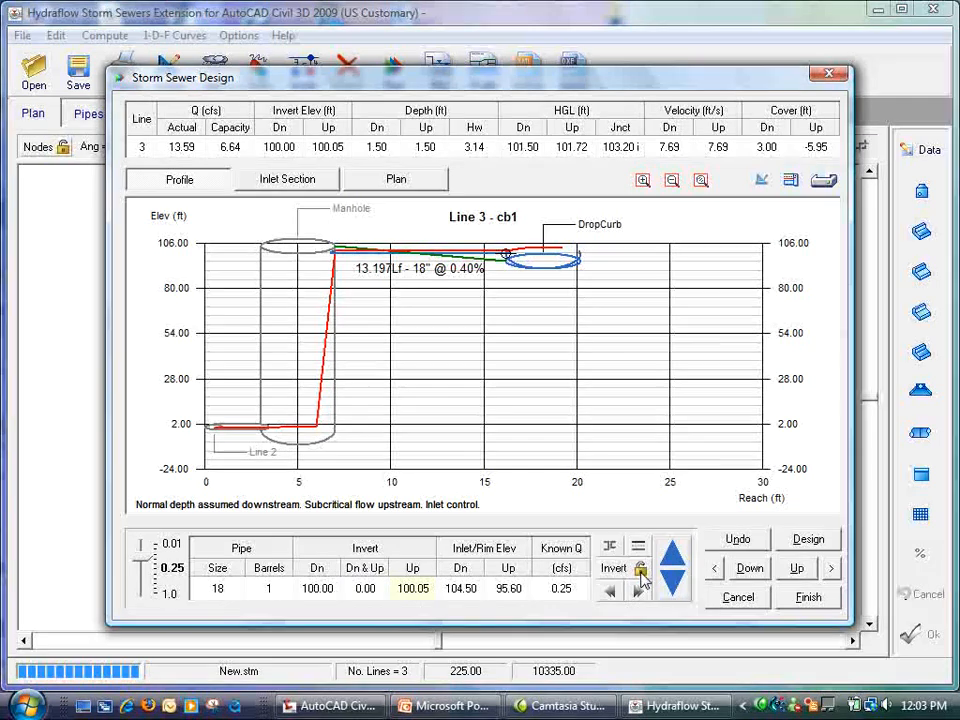
left_click(674, 590)
left_click(674, 590)
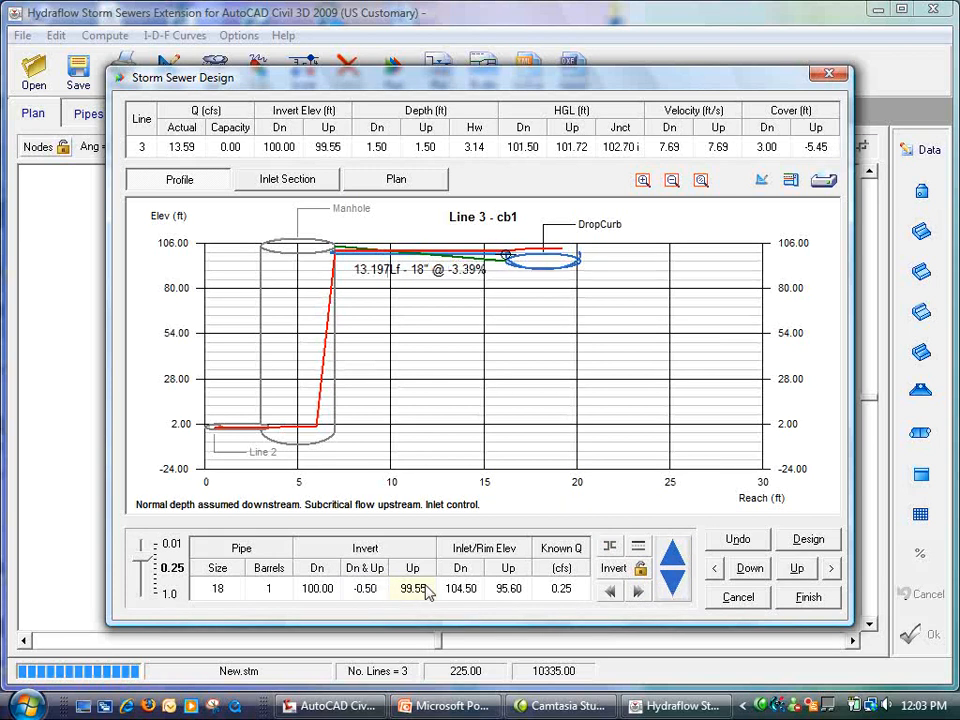
left_click(670, 561)
left_click(674, 564)
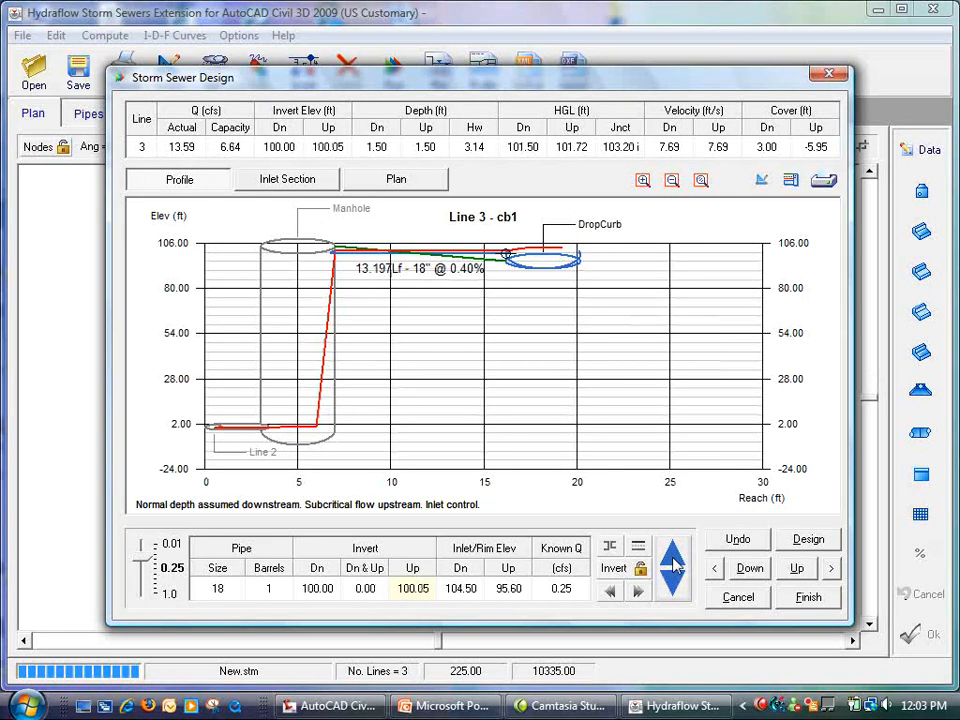
- Lower line 3's downstream invert elevation to 88.00 ft in 0.25 ft increments
left_click(330, 590)
left_click(676, 590)
left_click(676, 590)
left_click(676, 590)
left_click(676, 590)
left_click(676, 590)
left_click(676, 590)
left_click(676, 590)
left_click(676, 590)
left_click(676, 590)
left_click(676, 590)
left_click(676, 590)
left_click(676, 590)
left_click(676, 590)
left_click(676, 590)
left_click(676, 590)
left_click(676, 590)
left_click(676, 590)
left_click(676, 590)
left_click(676, 590)
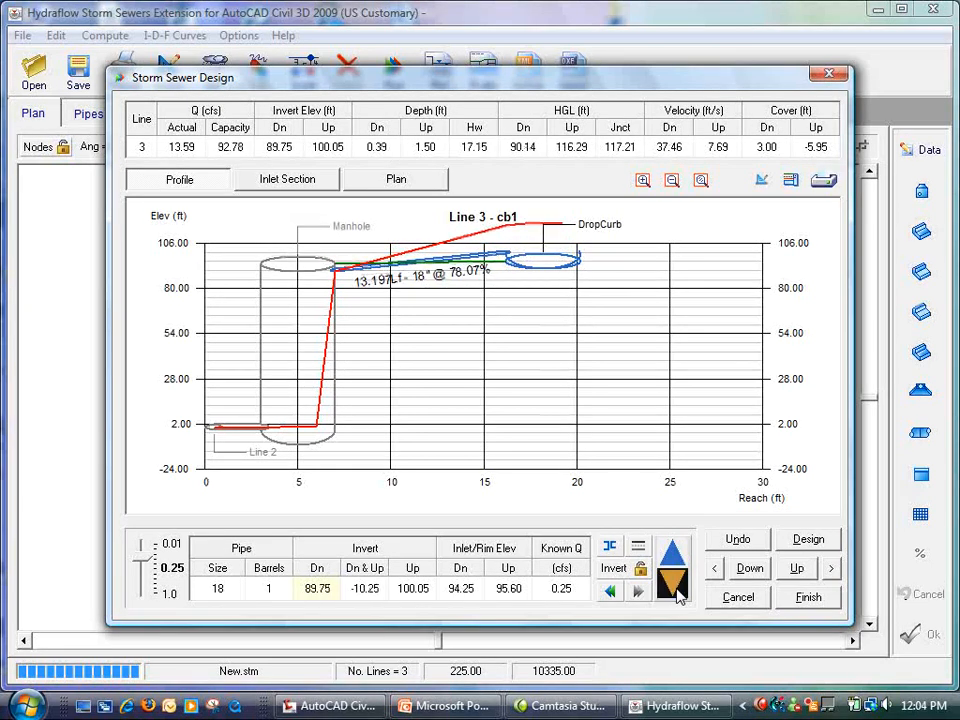
left_click(676, 590)
left_click(676, 590)
left_click(676, 590)
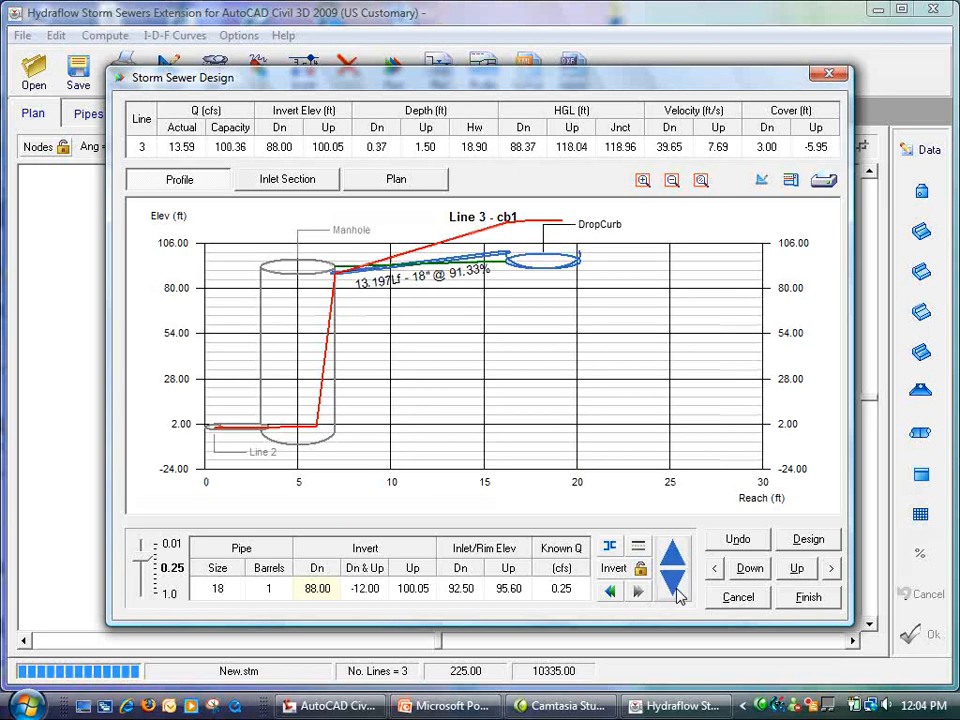
- Raise line 3's downstream invert elevation to 99.25 ft
left_click(676, 562)
left_click(676, 562)
left_click(676, 562)
left_click(676, 562)
left_click(676, 562)
left_click(676, 562)
left_click(676, 562)
left_click(676, 562)
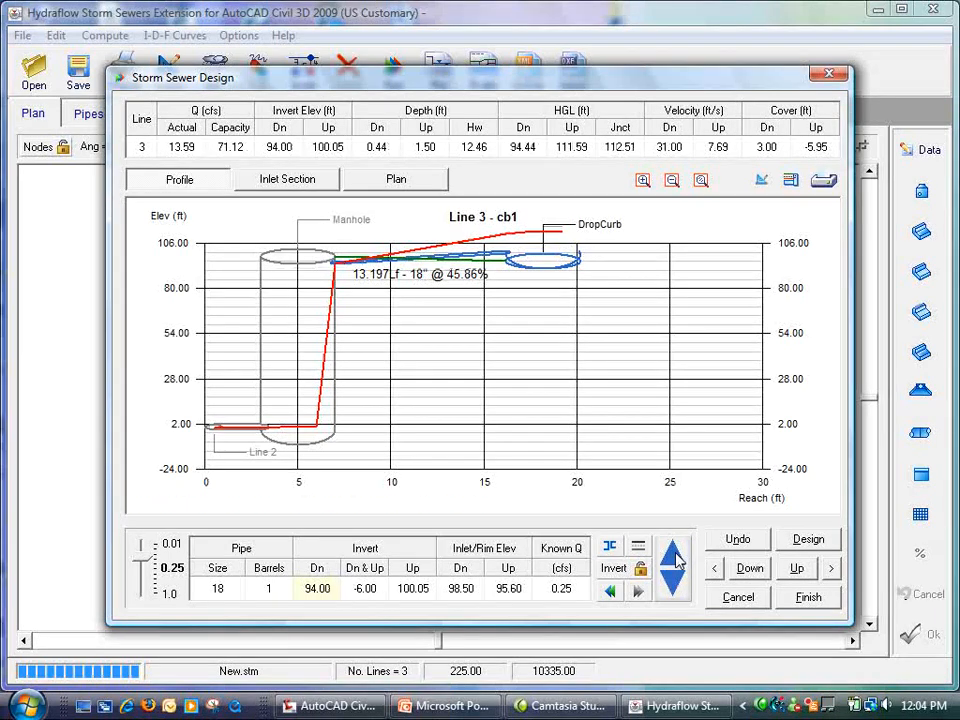
left_click(676, 562)
left_click(676, 562)
left_click(676, 562)
left_click(676, 562)
left_click(676, 562)
left_click(676, 562)
left_click(676, 562)
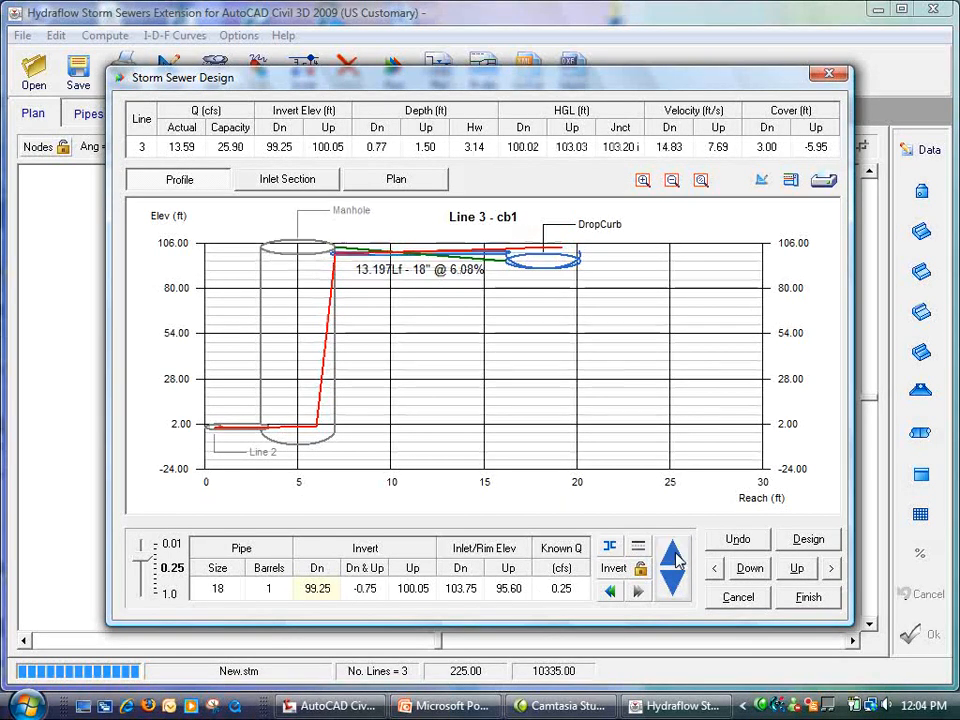
- Fine-tune line 3's downstream invert elevation in 0.25 ft increments, settling on 99.00 ft
left_click(676, 562)
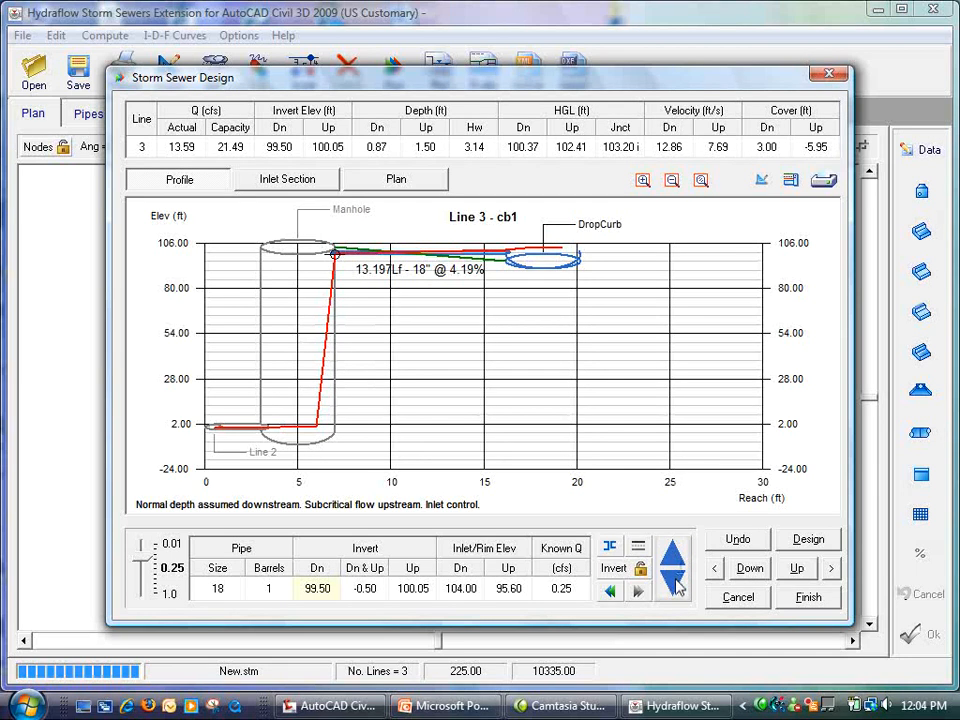
left_click(676, 585)
left_click(676, 585)
left_click(676, 585)
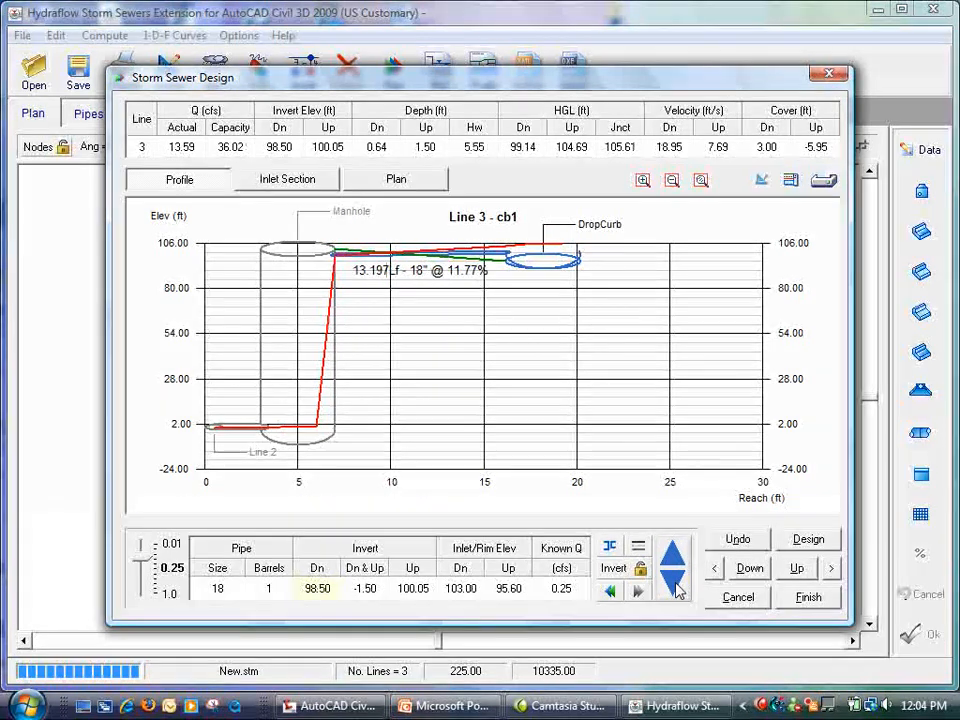
left_click(676, 563)
left_click(676, 563)
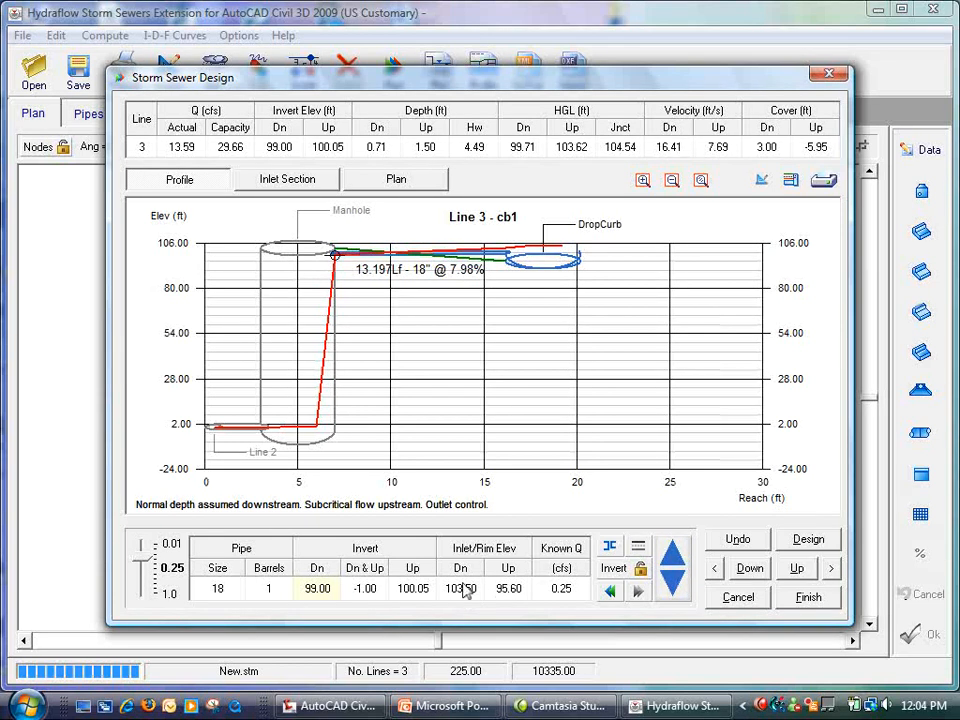
- Raise line 3's upstream inlet/rim elevation to 104.35 ft in 0.25 ft increments
left_click(462, 589)
left_click(514, 589)
left_click(676, 560)
left_click(676, 560)
left_click(675, 563)
left_click(675, 563)
left_click(675, 563)
left_click(675, 563)
left_click(675, 563)
left_click(675, 563)
left_click(675, 563)
left_click(675, 563)
left_click(675, 563)
left_click(675, 563)
left_click(675, 563)
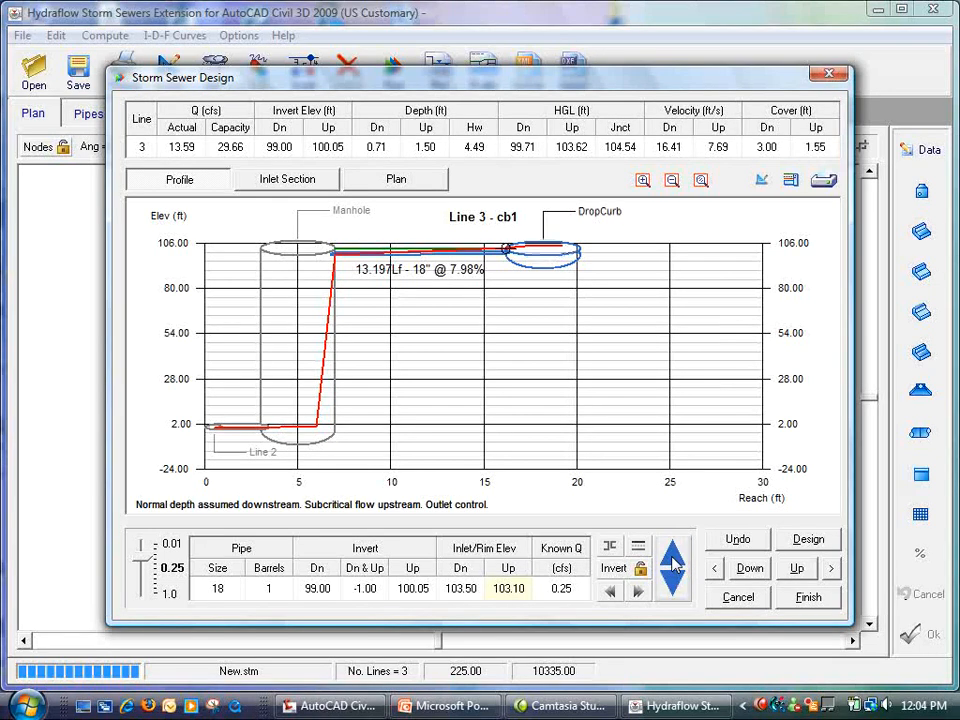
left_click(675, 563)
left_click(675, 563)
left_click(675, 563)
left_click(675, 563)
left_click(675, 563)
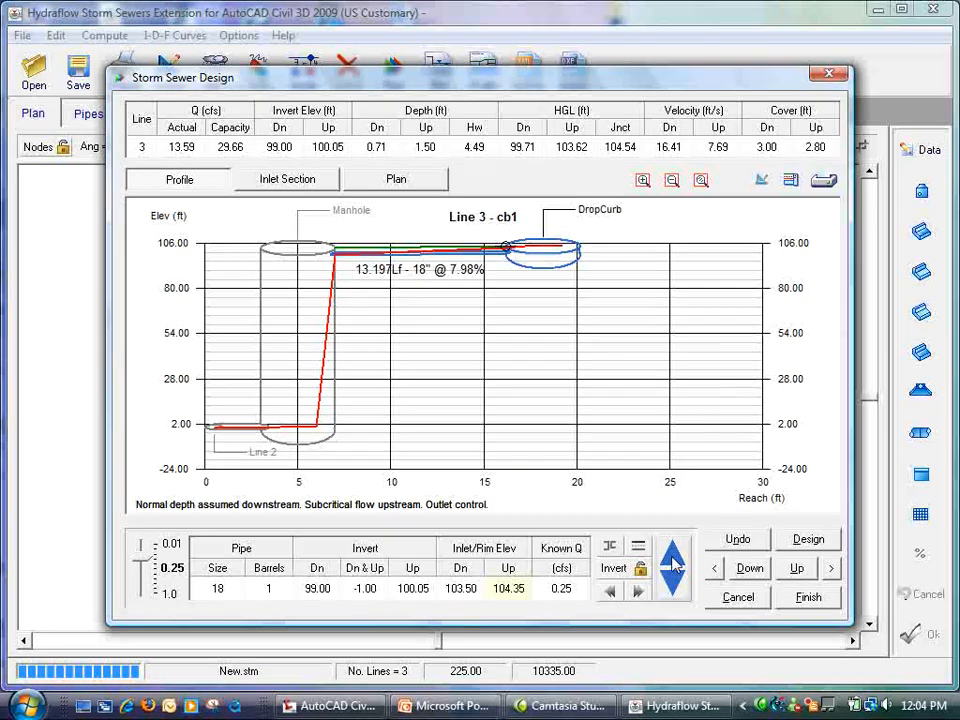
- Try adjusting line 3's downstream rim elevation incrementally up to 18.00 ft, and restore it to 103.50 ft
left_click(449, 593)
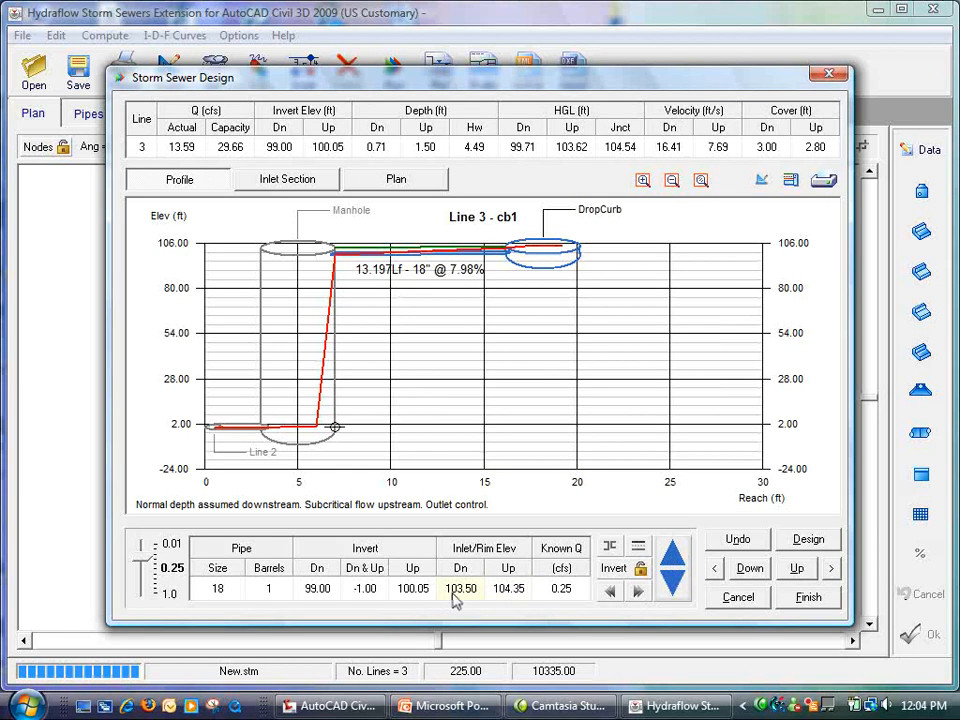
left_click(675, 585)
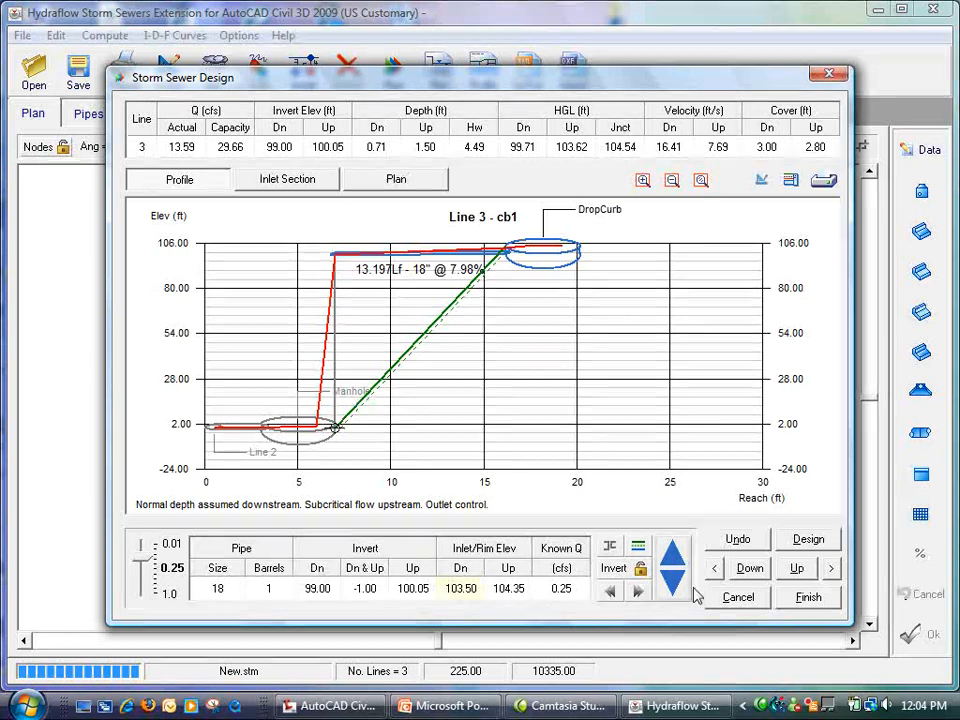
left_click(678, 592)
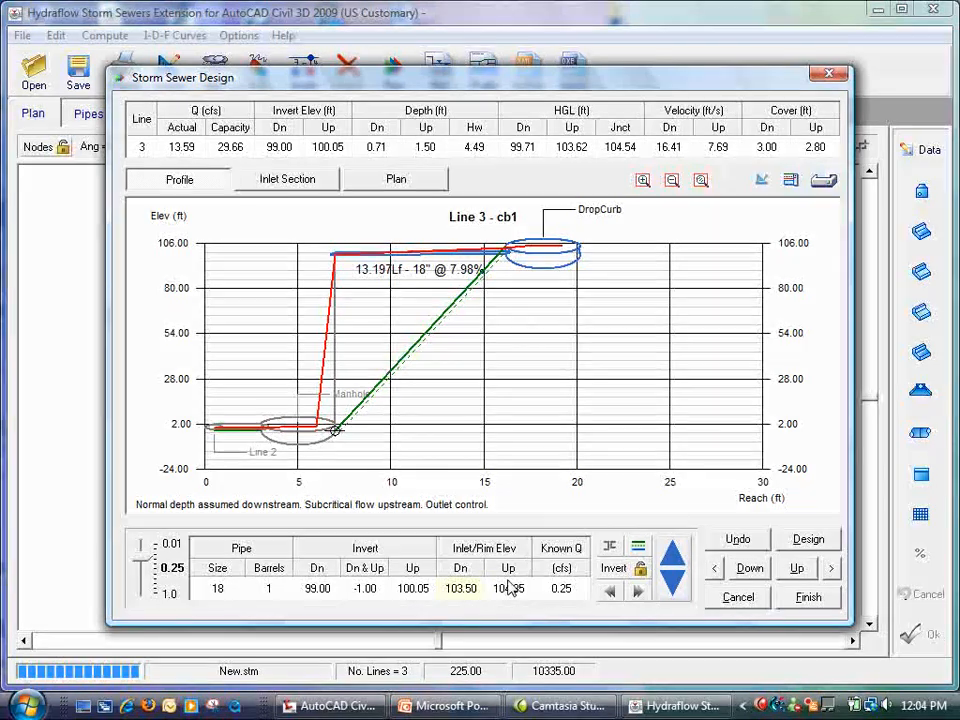
left_click(681, 562)
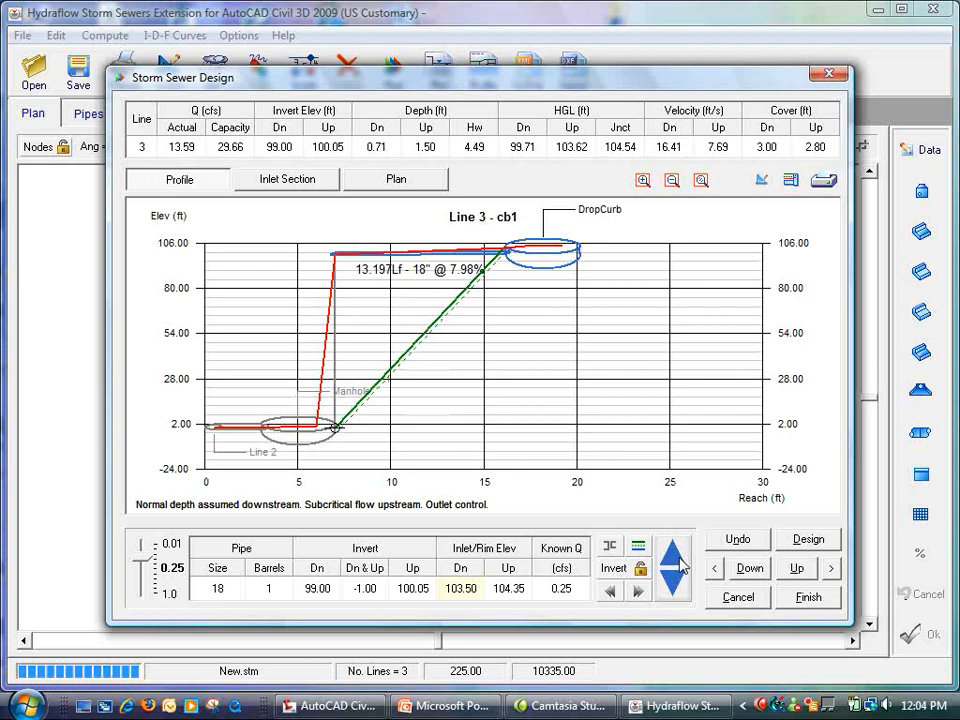
left_click(673, 556)
left_click(673, 556)
left_click(673, 556)
left_click(679, 562)
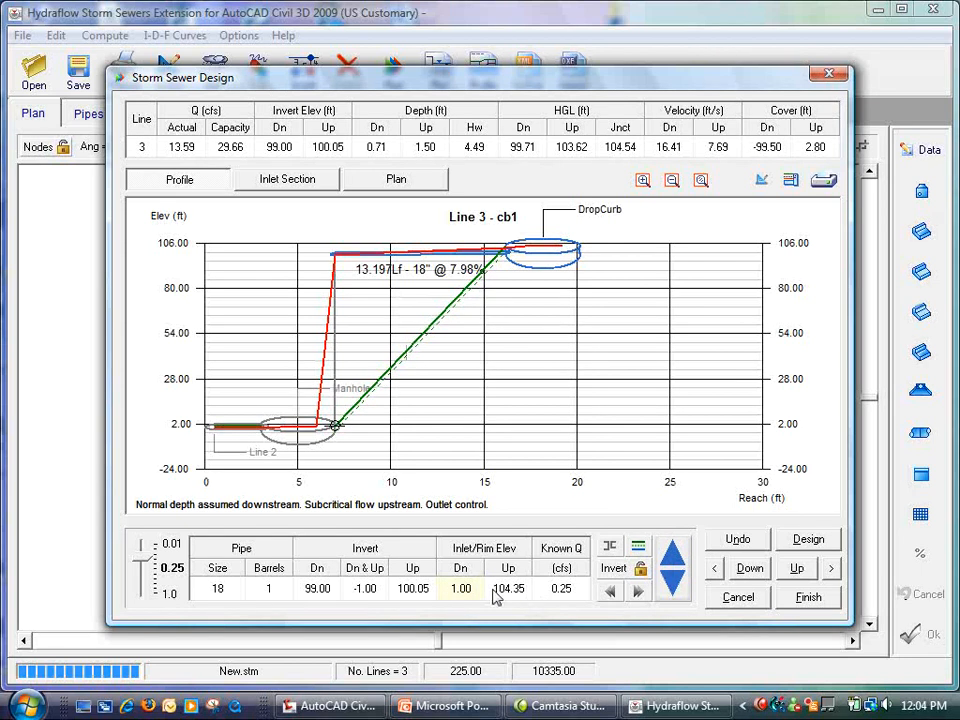
left_click(670, 557)
left_click(670, 557)
left_click(670, 557)
left_click(670, 557)
left_click(670, 557)
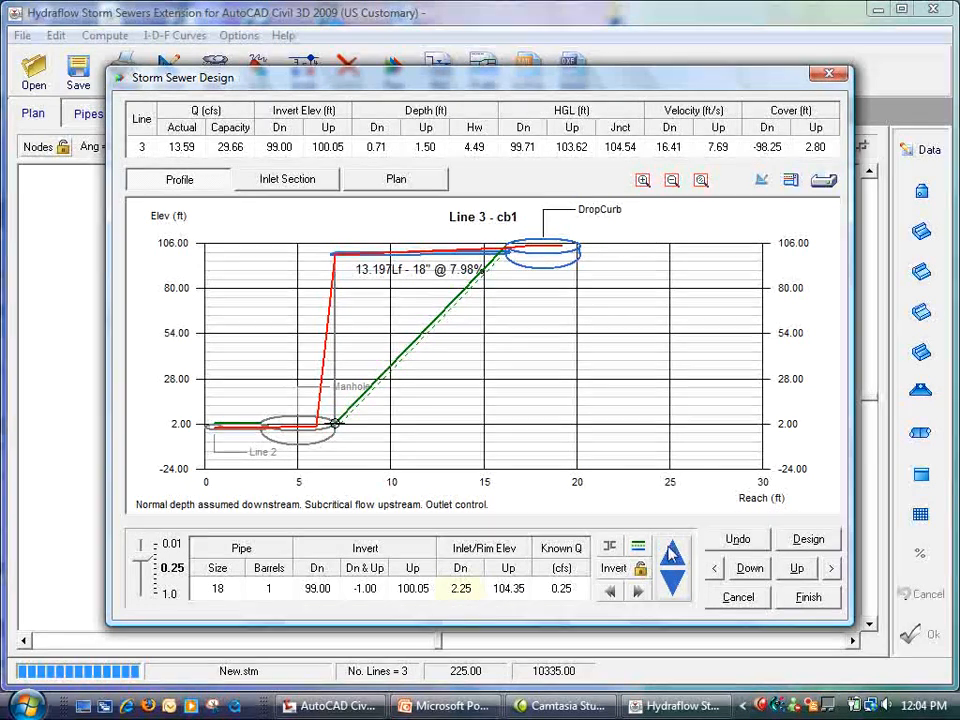
left_click(672, 556)
left_click(672, 556)
left_click(672, 556)
left_click(672, 556)
left_click(672, 556)
left_click(672, 556)
left_click(672, 556)
left_click(672, 556)
left_click(672, 556)
left_click(672, 556)
left_click(672, 556)
left_click(672, 556)
left_click(672, 556)
left_click(672, 556)
left_click(672, 556)
left_click(672, 556)
left_click(672, 556)
left_click(672, 556)
left_click(672, 556)
left_click(672, 556)
left_click(672, 556)
left_click(672, 556)
left_click(672, 556)
left_click(672, 556)
left_click(672, 556)
left_click(672, 556)
left_click(672, 556)
left_click(672, 556)
left_click(672, 556)
left_click(672, 556)
left_click(672, 556)
left_click(672, 556)
left_click(672, 556)
left_click(672, 556)
left_click(672, 556)
left_click(672, 556)
left_click(672, 556)
left_click(672, 556)
left_click(672, 556)
left_click(672, 556)
left_click(672, 556)
left_click(672, 556)
left_click(672, 556)
left_click(672, 556)
left_click(672, 556)
left_click(672, 556)
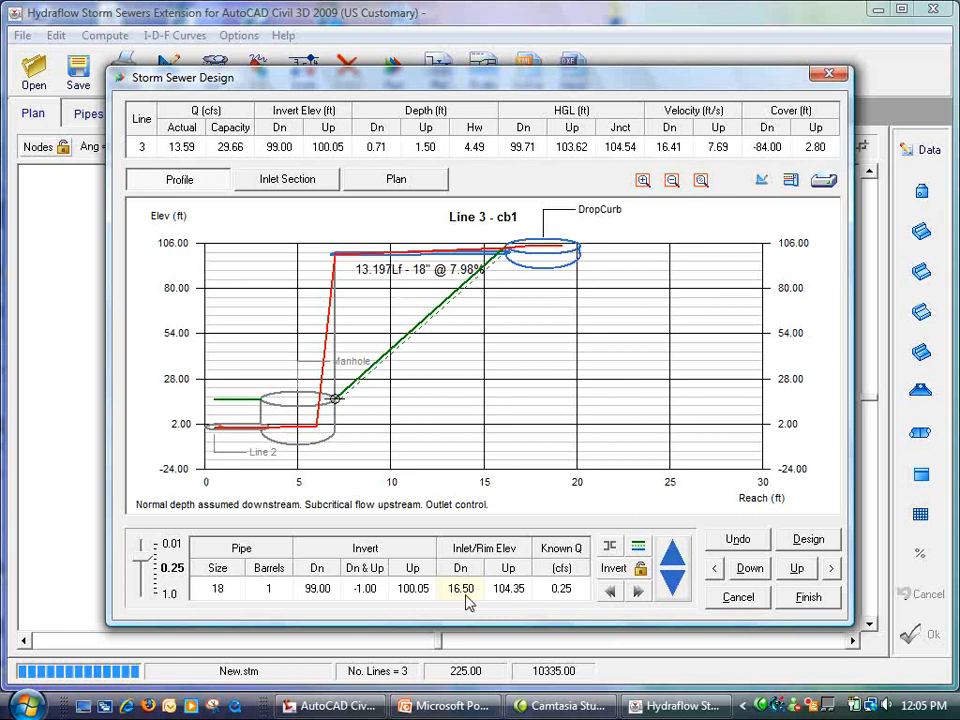
left_click(665, 557)
left_click(665, 557)
left_click(665, 557)
left_click(665, 557)
left_click(665, 557)
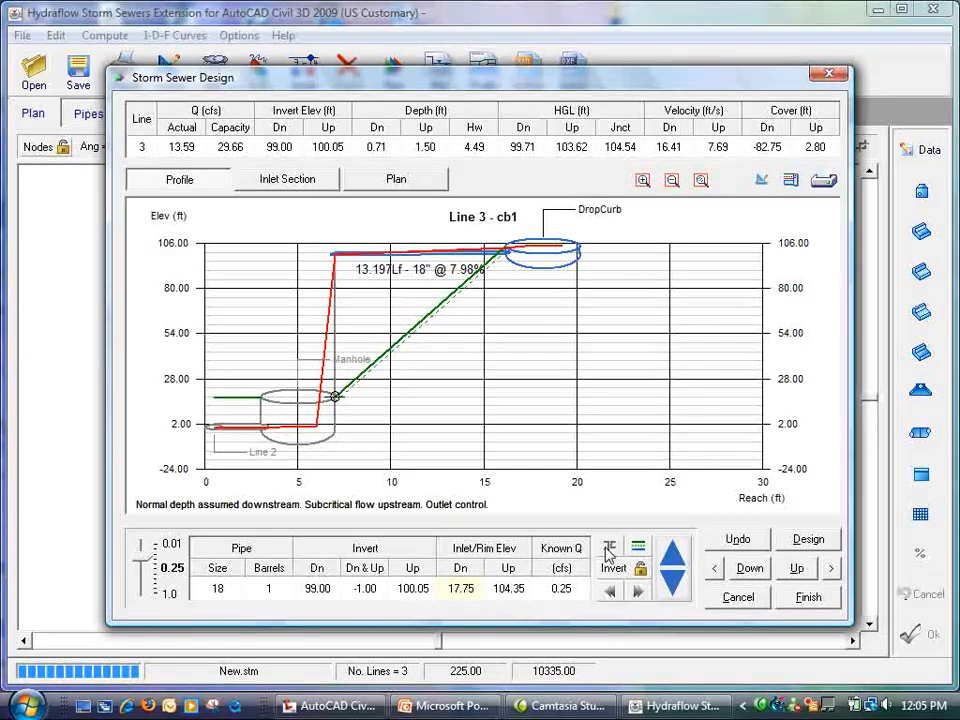
left_click(675, 560)
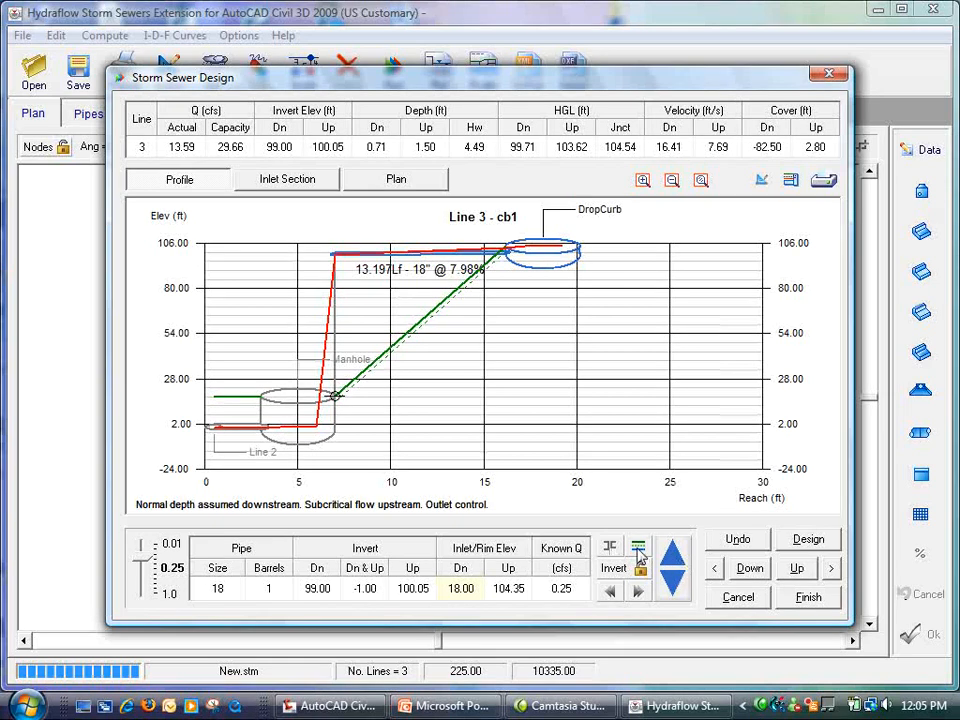
left_click(638, 549)
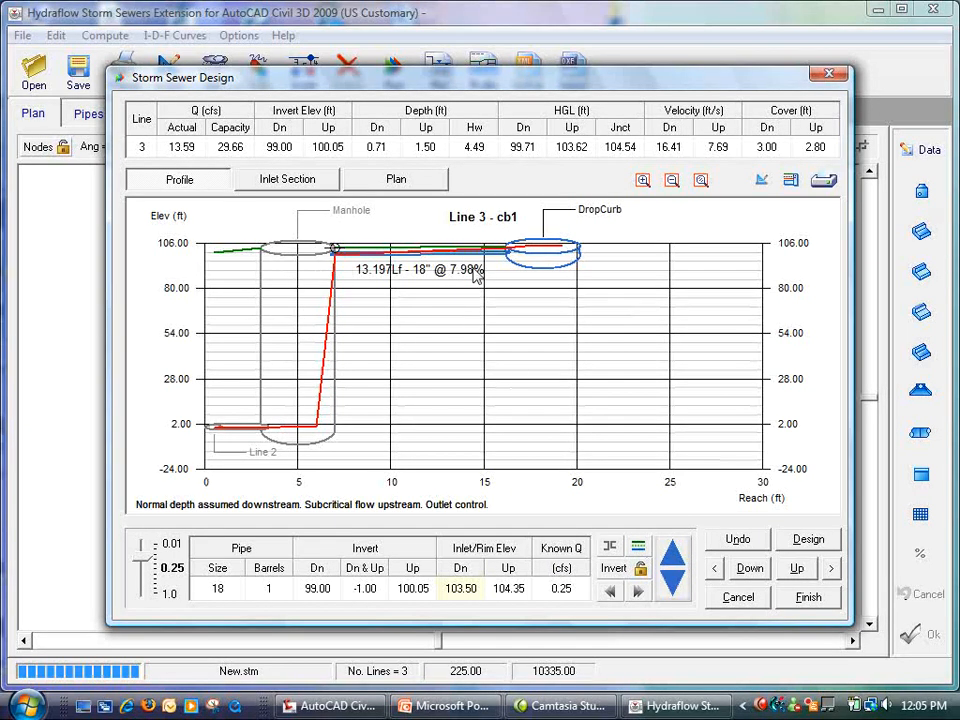
- Try larger pipe sizes for line 3 and settle on a size of 24 inches
left_click(643, 180)
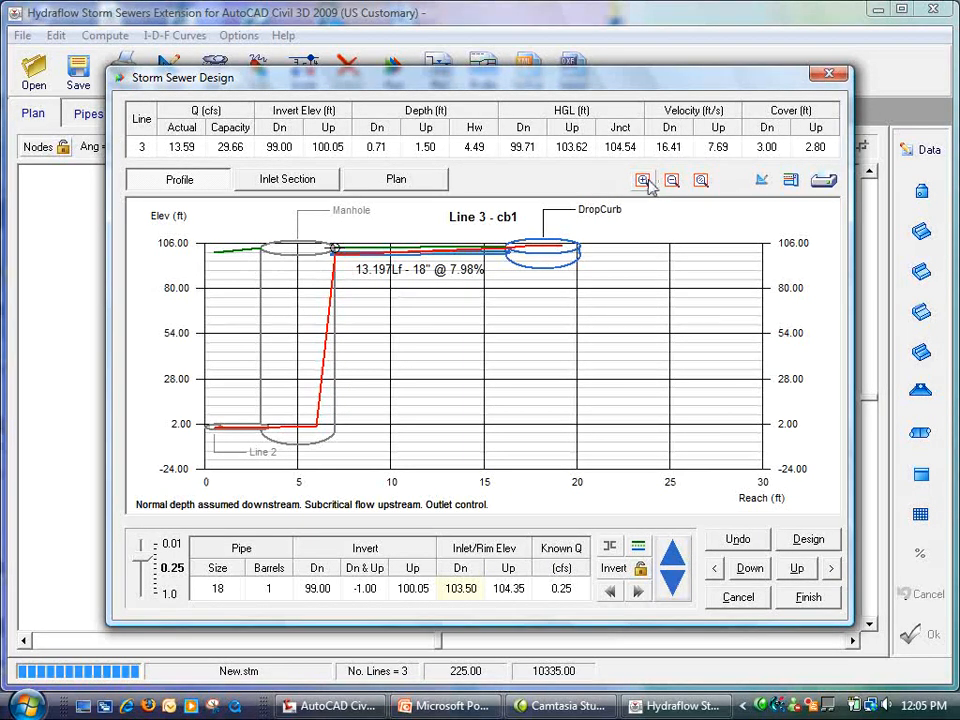
left_click(494, 256)
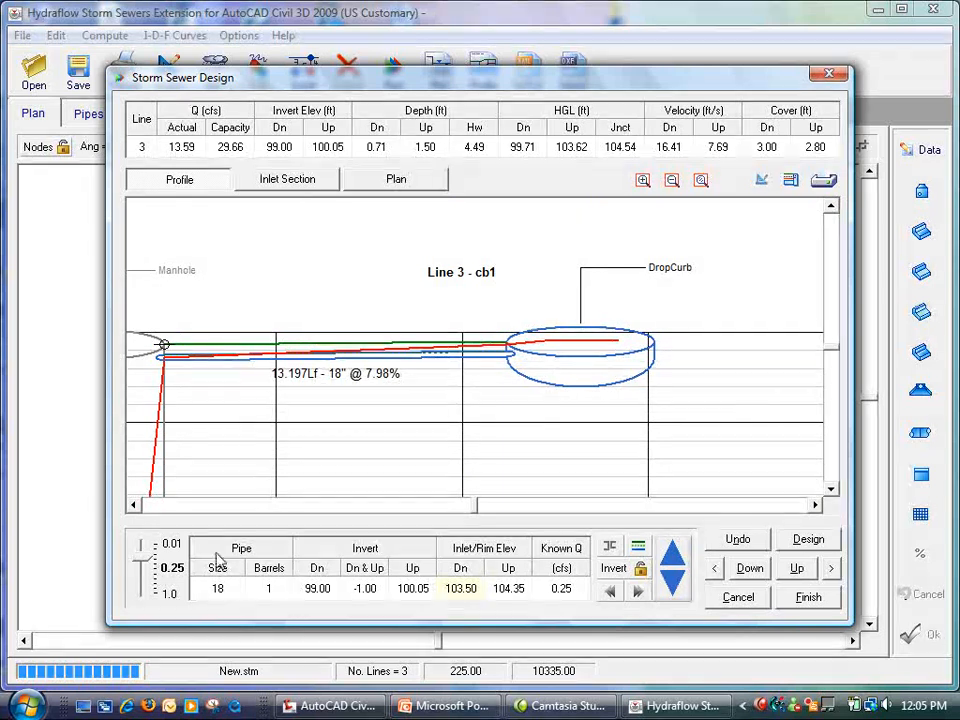
left_click(217, 588)
left_click(672, 556)
left_click(674, 558)
left_click(674, 558)
left_click(674, 558)
left_click(674, 558)
left_click(674, 558)
left_click(674, 558)
left_click(675, 585)
left_click(675, 585)
left_click(675, 587)
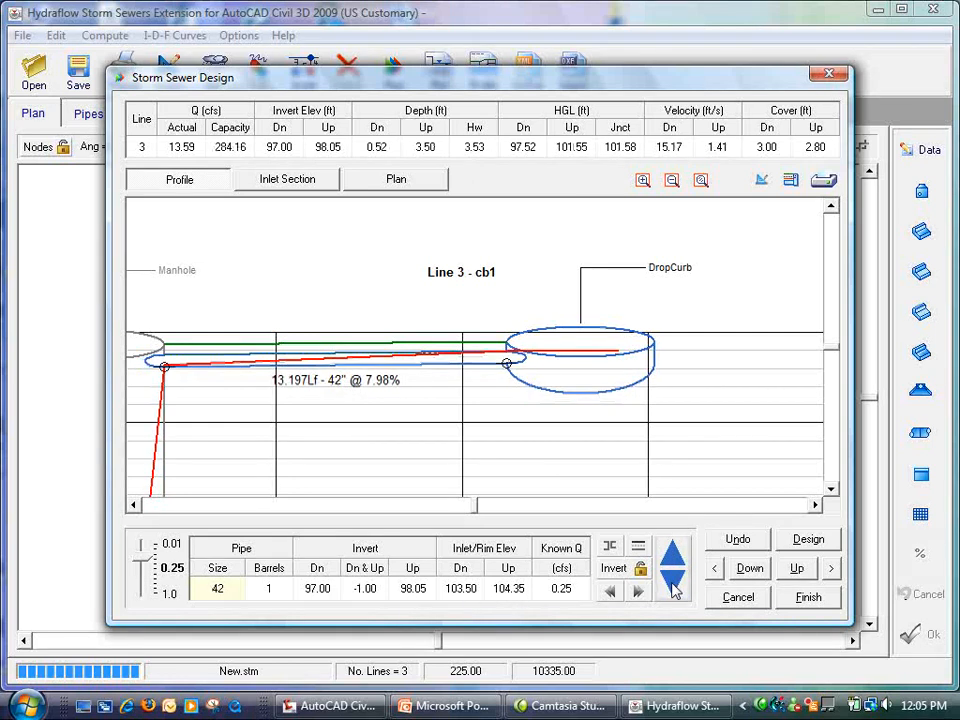
left_click(674, 587)
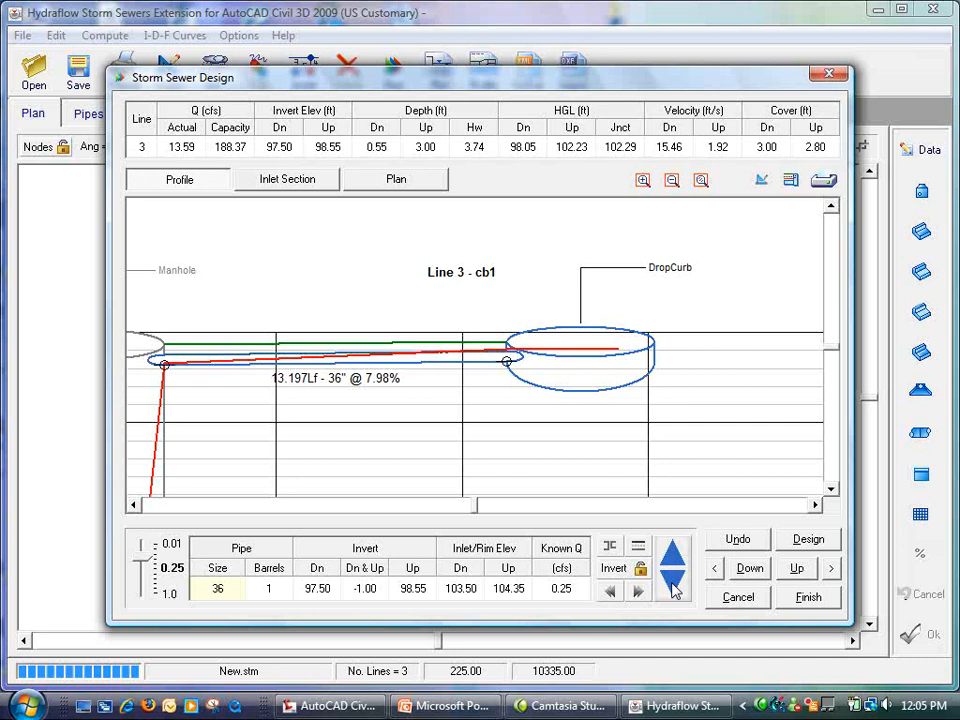
left_click(674, 587)
left_click(674, 587)
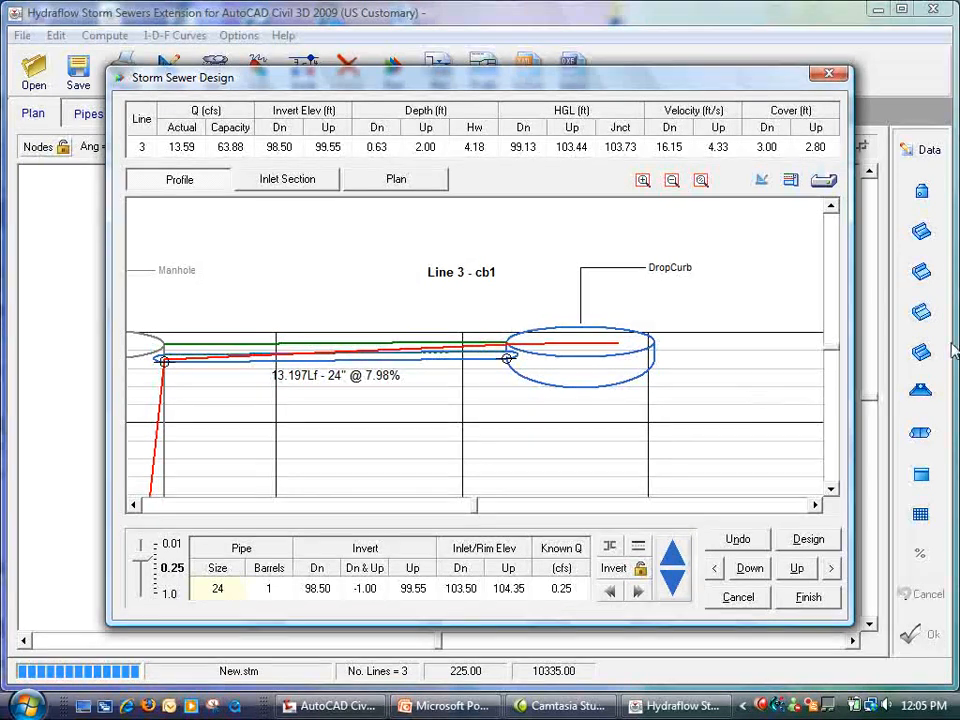
- Step through the downstream and upstream lines, return to line 3 and finish the interactive design
left_click(795, 568)
left_click(750, 570)
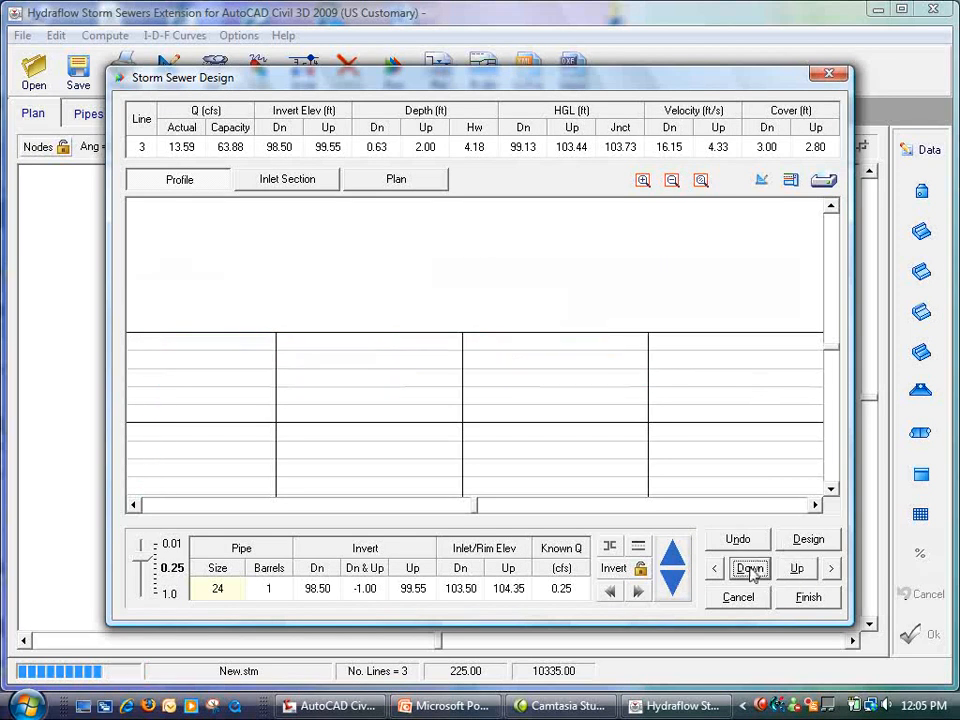
left_click(750, 570)
left_click(796, 568)
left_click(796, 568)
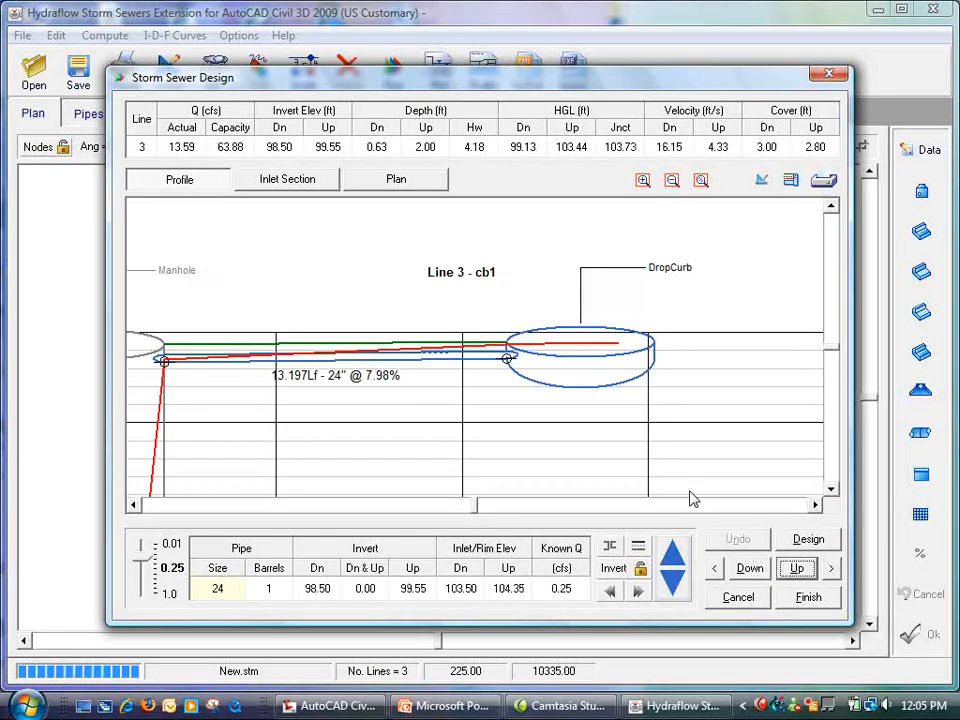
left_click(805, 604)
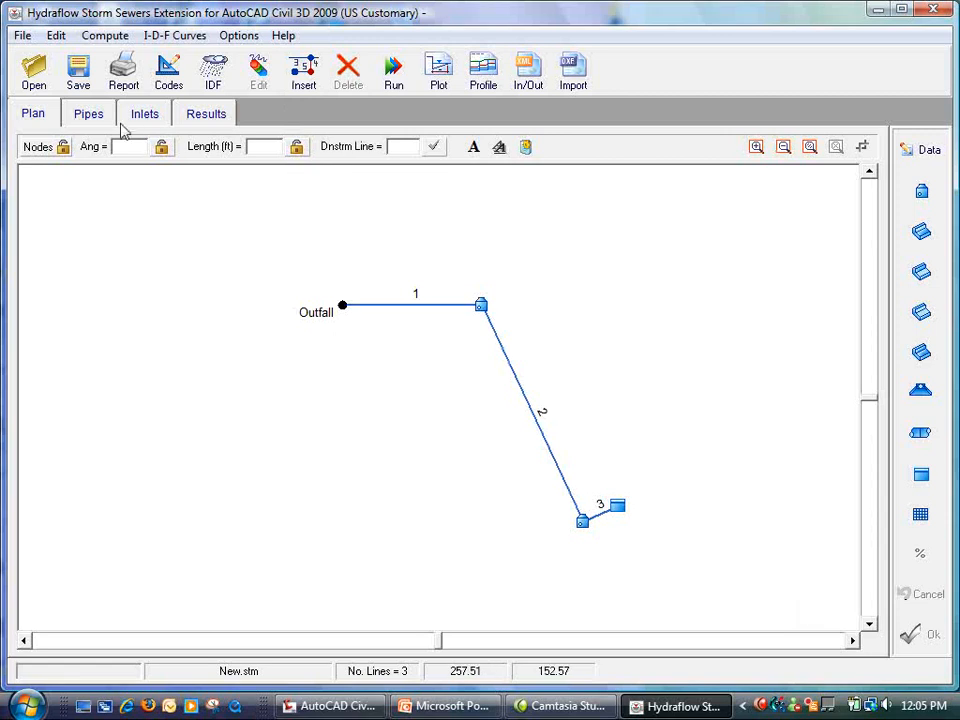
- Check the line lengths in the pipe table and set line 2's length to 76 ft and deflection angle to 45 degrees
left_click(84, 118)
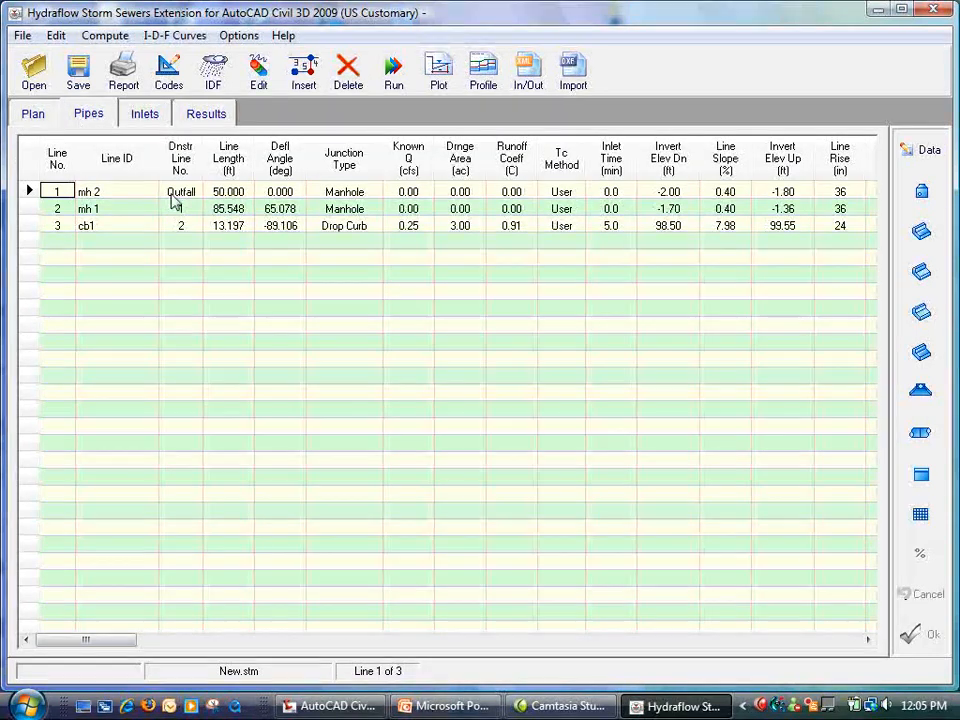
left_click(234, 212)
left_click(229, 226)
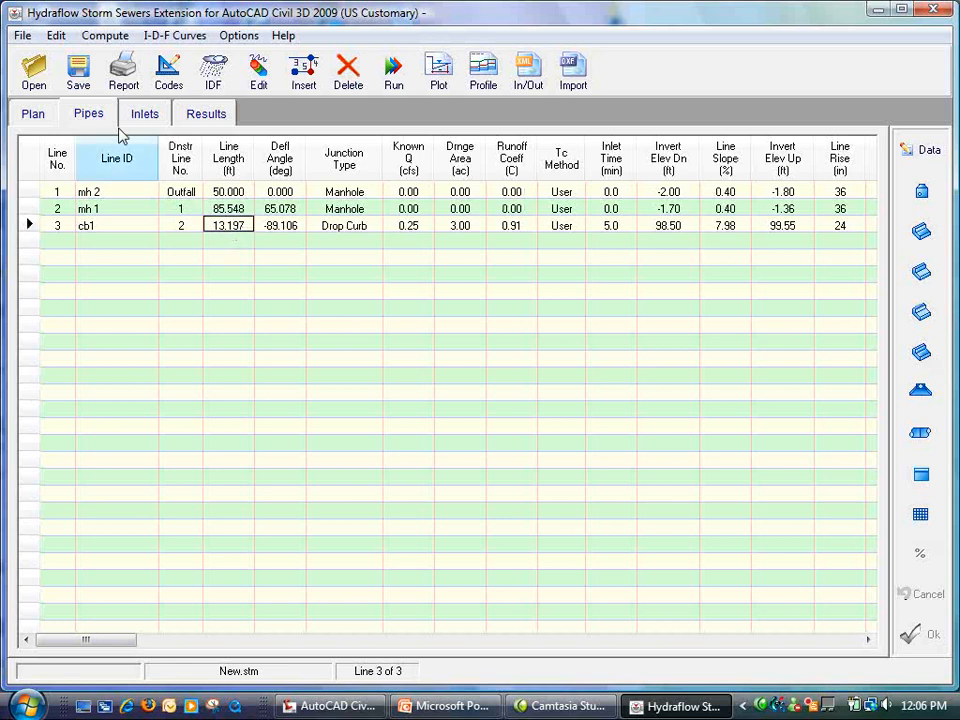
left_click(31, 118)
left_click(455, 305)
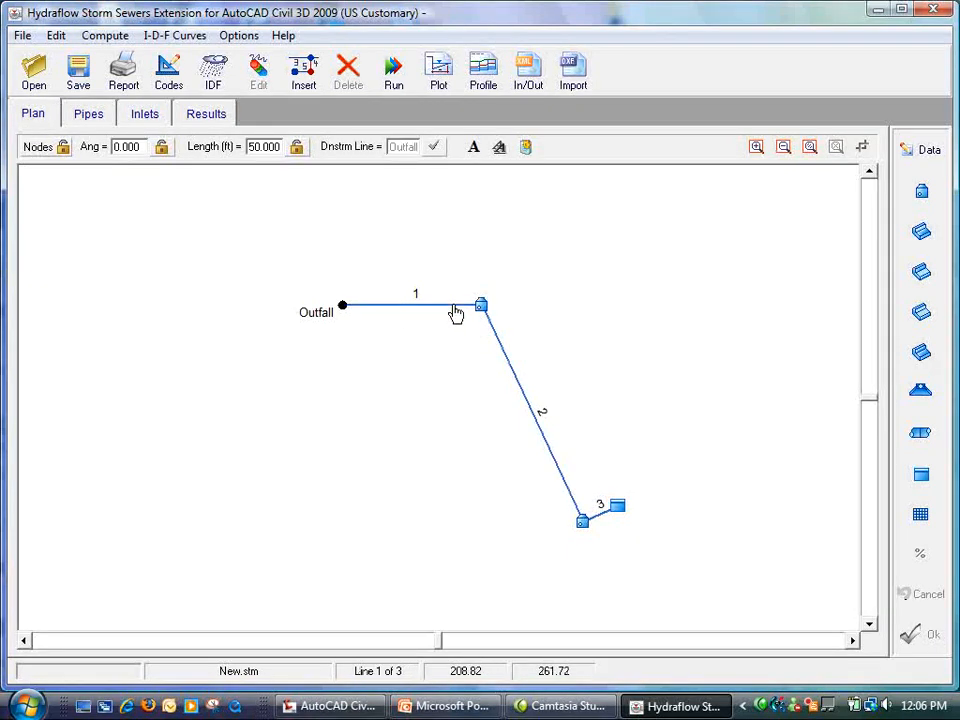
left_click(510, 367)
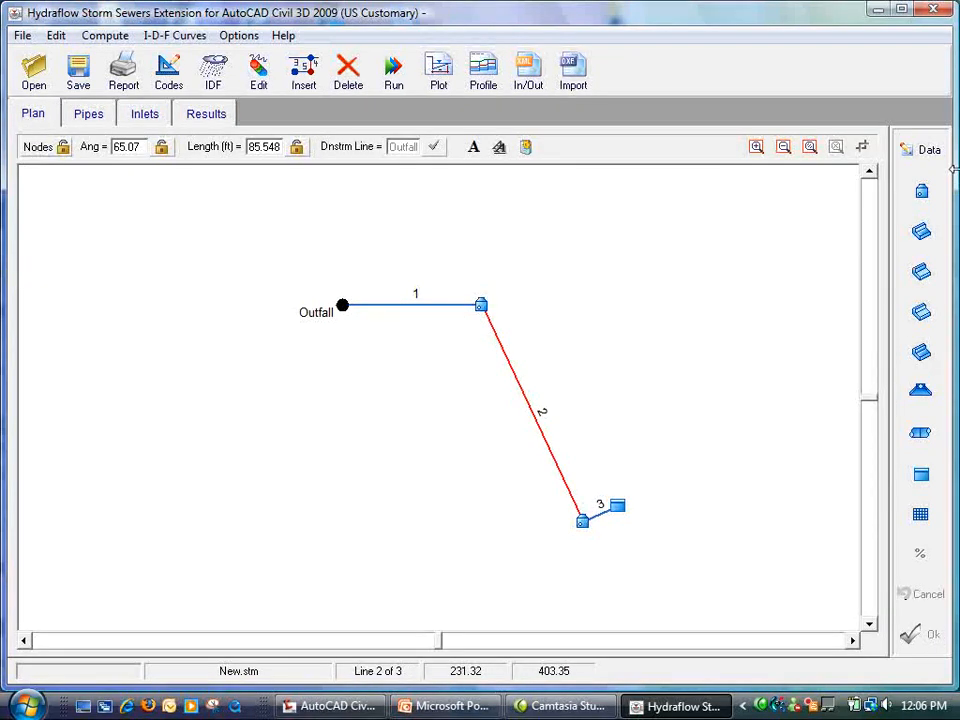
left_click(926, 153)
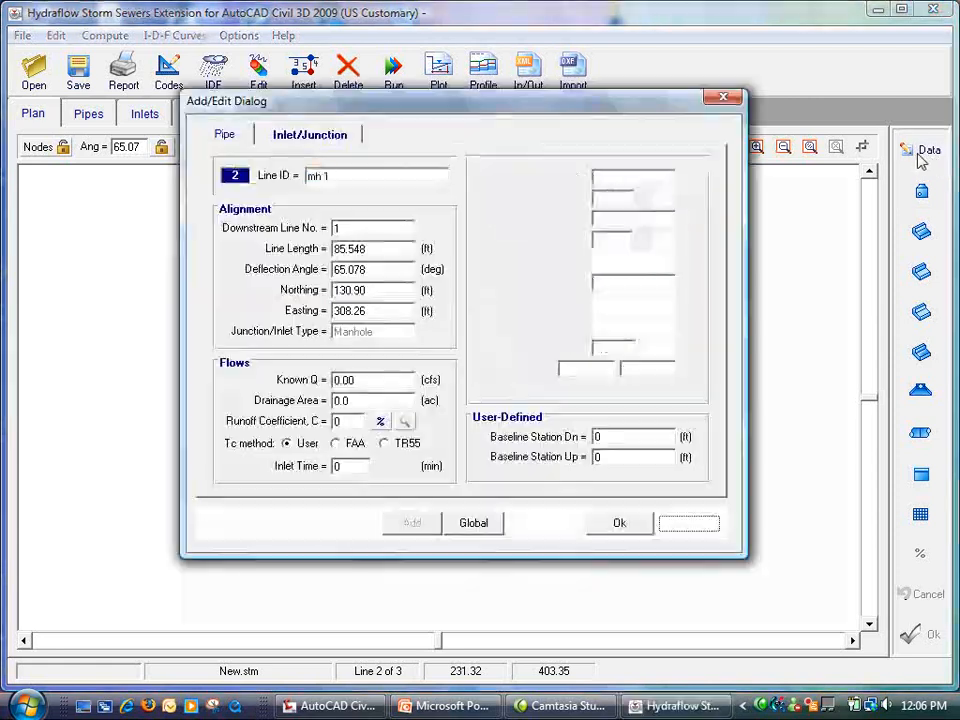
double_click(372, 250)
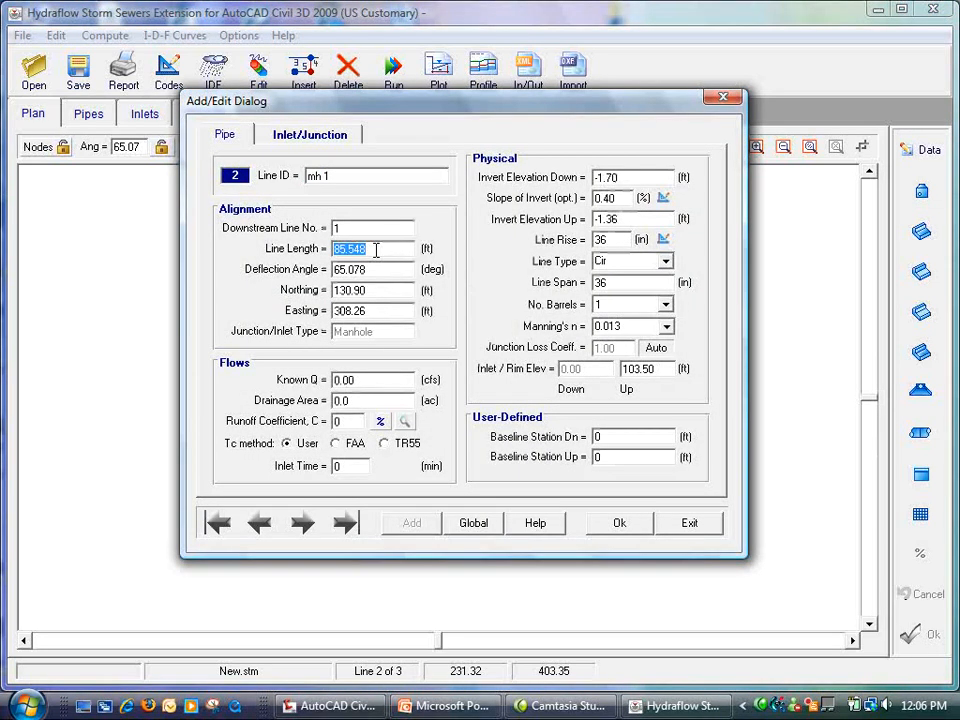
type("76")
double_click(372, 270)
type("45")
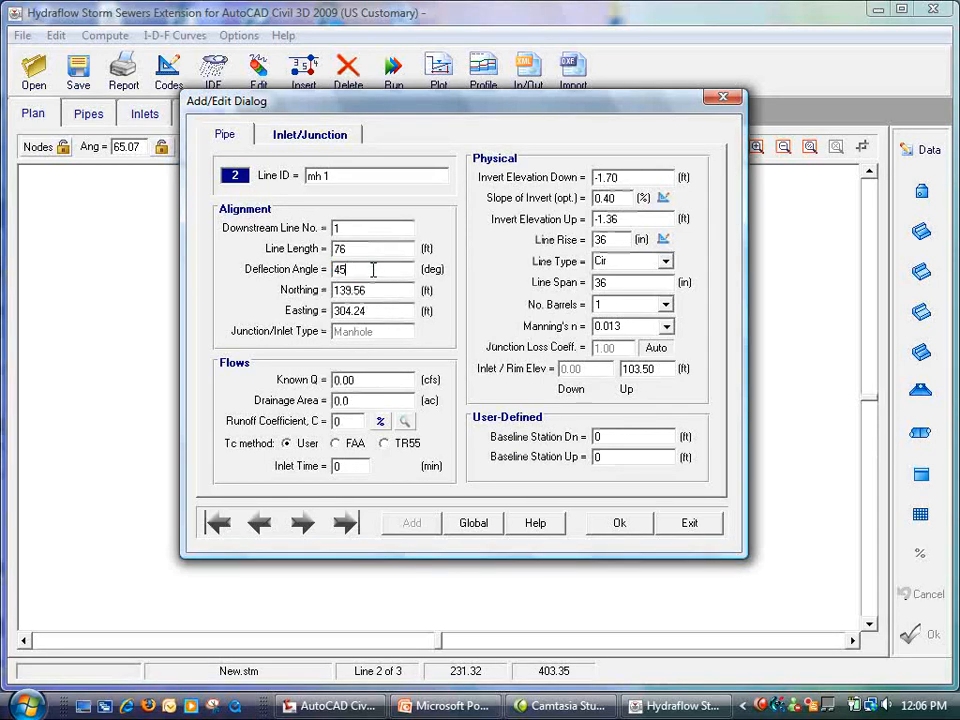
left_click(364, 290)
left_click(619, 523)
left_click(689, 523)
- Set line 3's length to 15 ft and deflection angle to 90 degrees, and show the edited lines in the pipe table
left_click(634, 457)
left_click(640, 457)
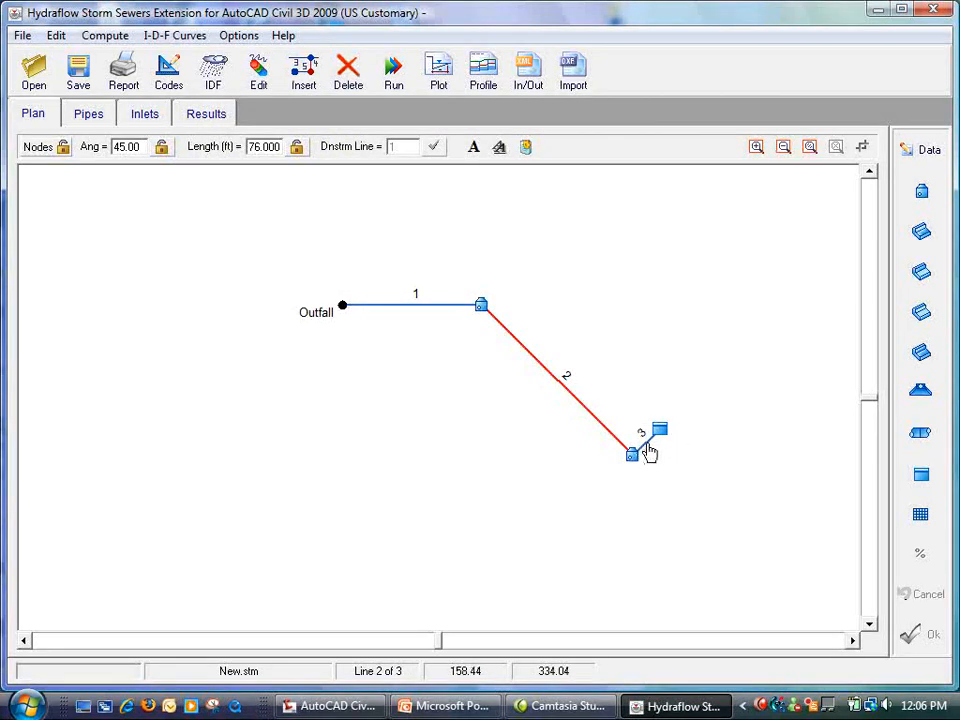
left_click(648, 448)
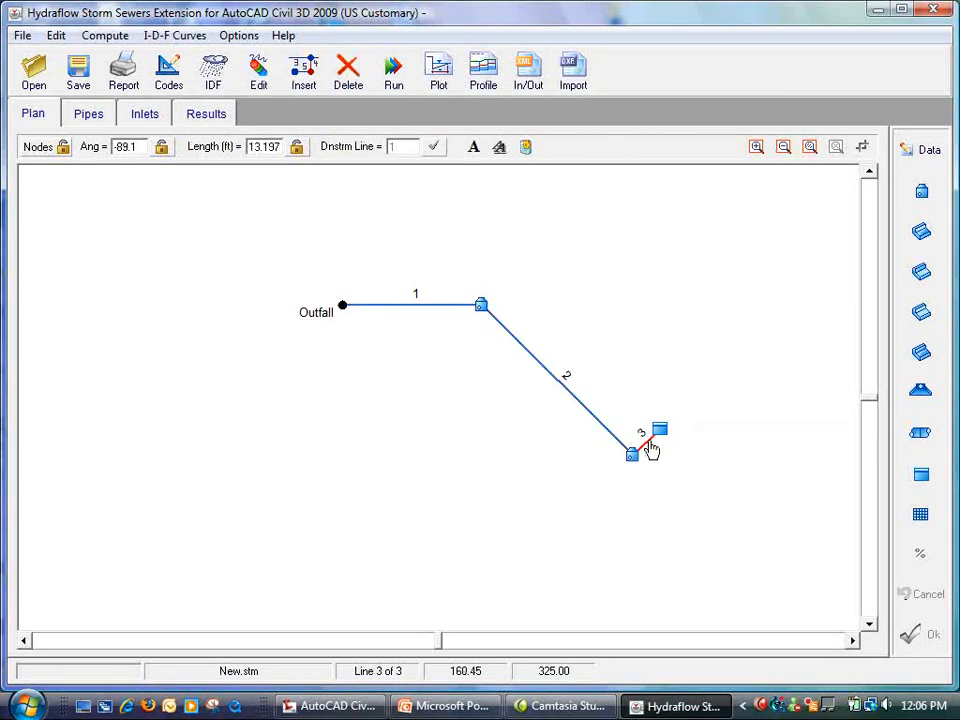
left_click(923, 151)
double_click(381, 253)
type("15")
double_click(373, 270)
key("BackSpace")
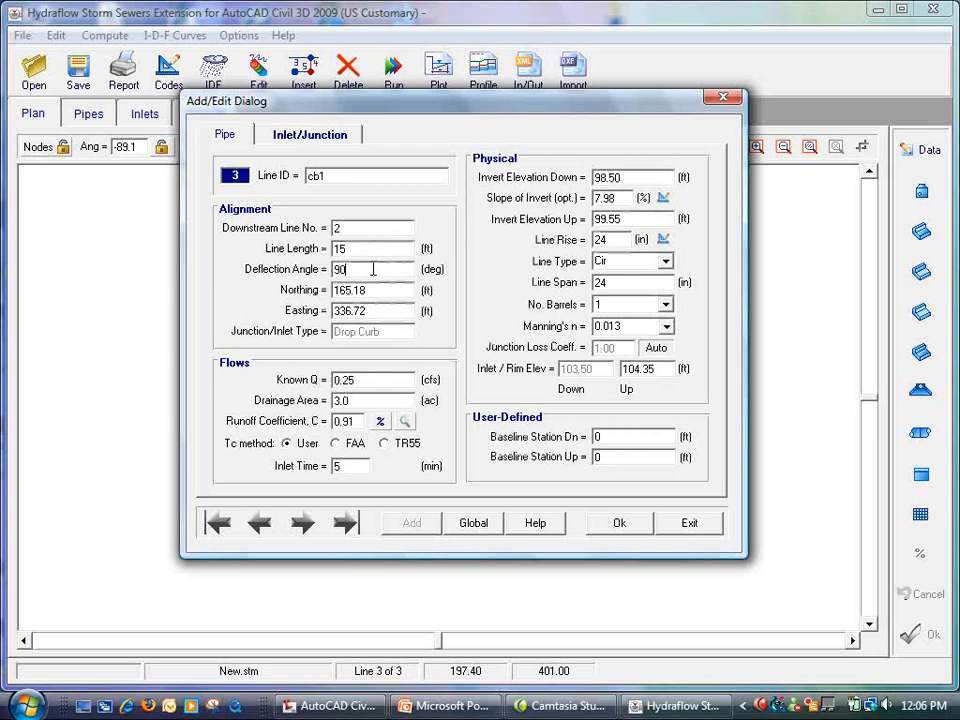
type("90")
left_click(385, 291)
left_click(619, 522)
left_click(689, 522)
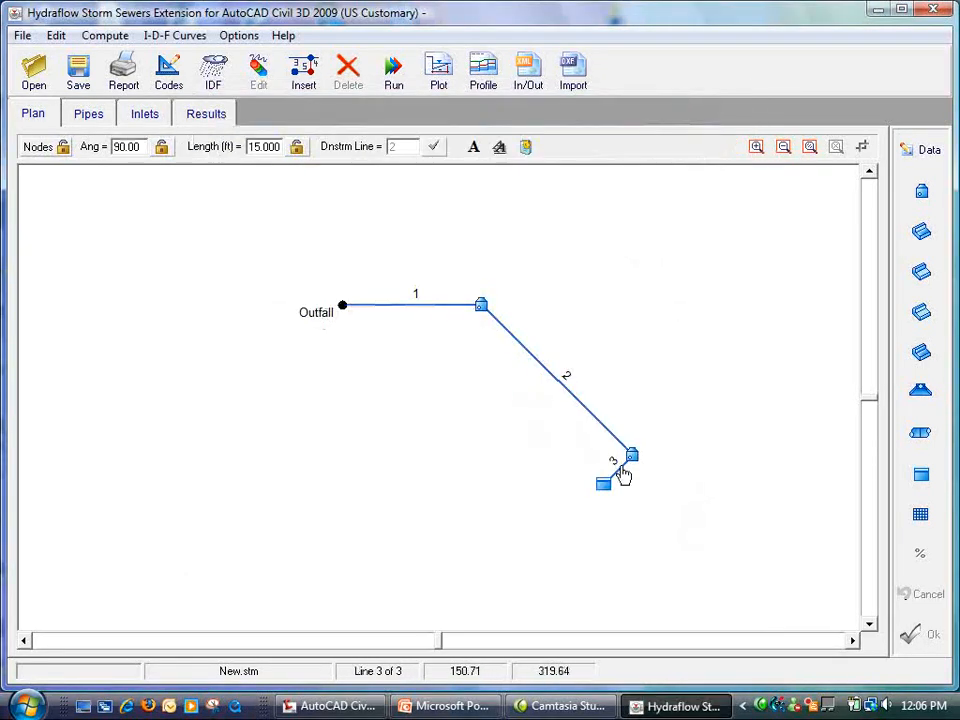
left_click(90, 113)
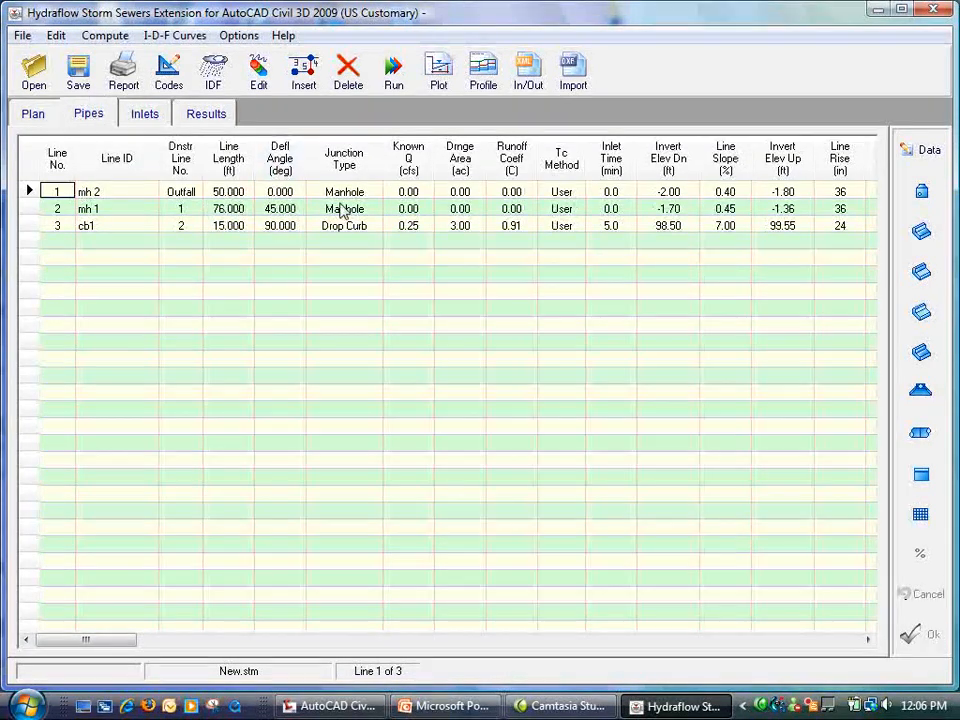
- Review line 3 in the pipe table, the inlet table, and the Summary and DOT result tables
left_click(418, 229)
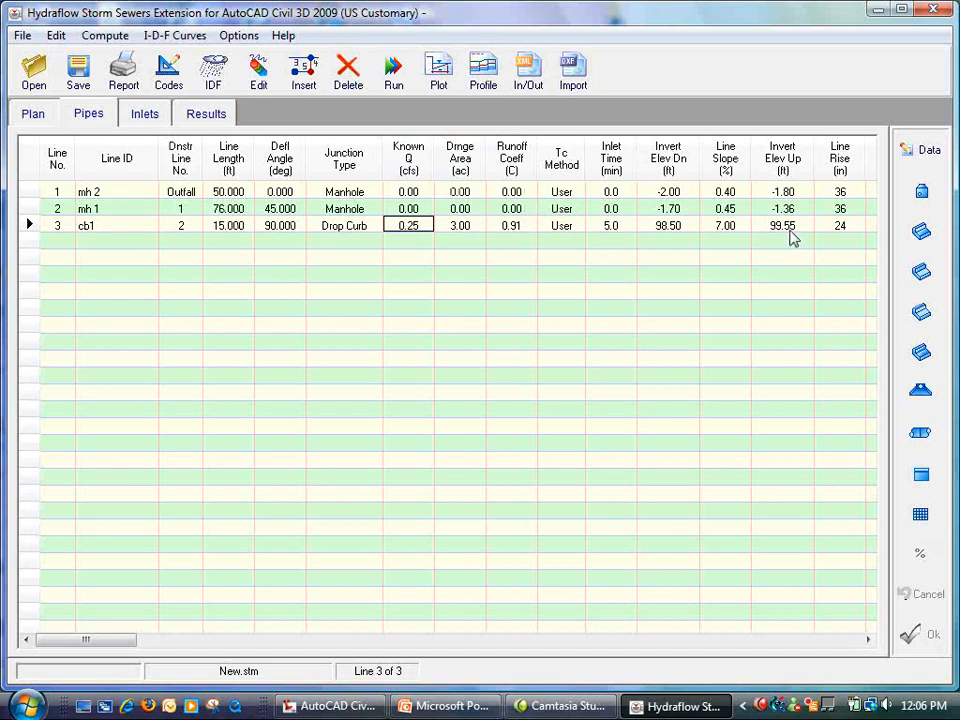
left_click(146, 117)
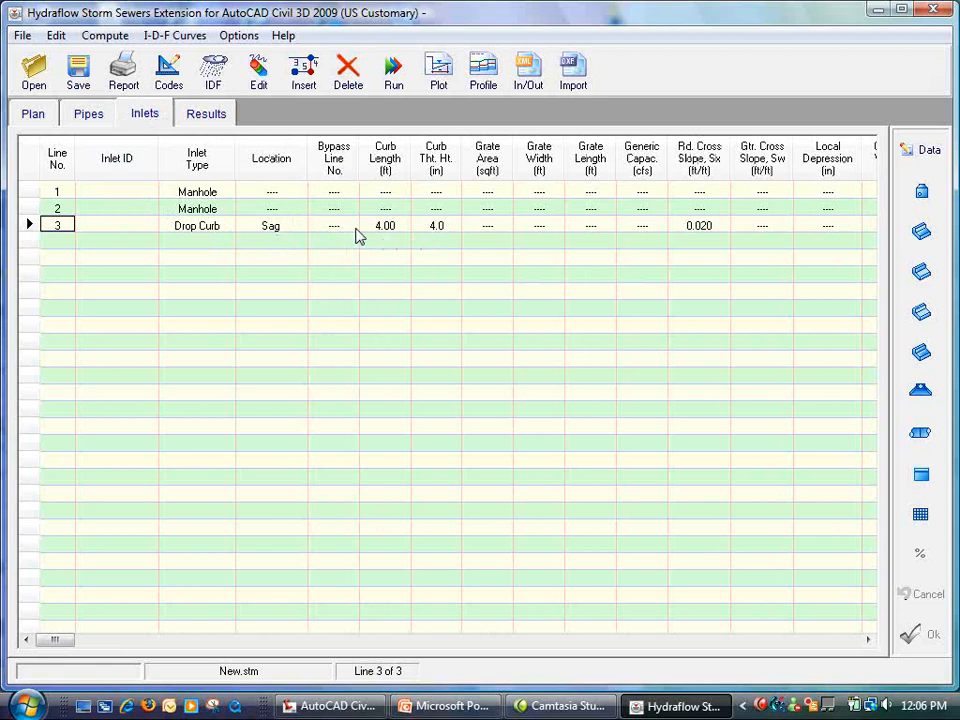
left_click(224, 118)
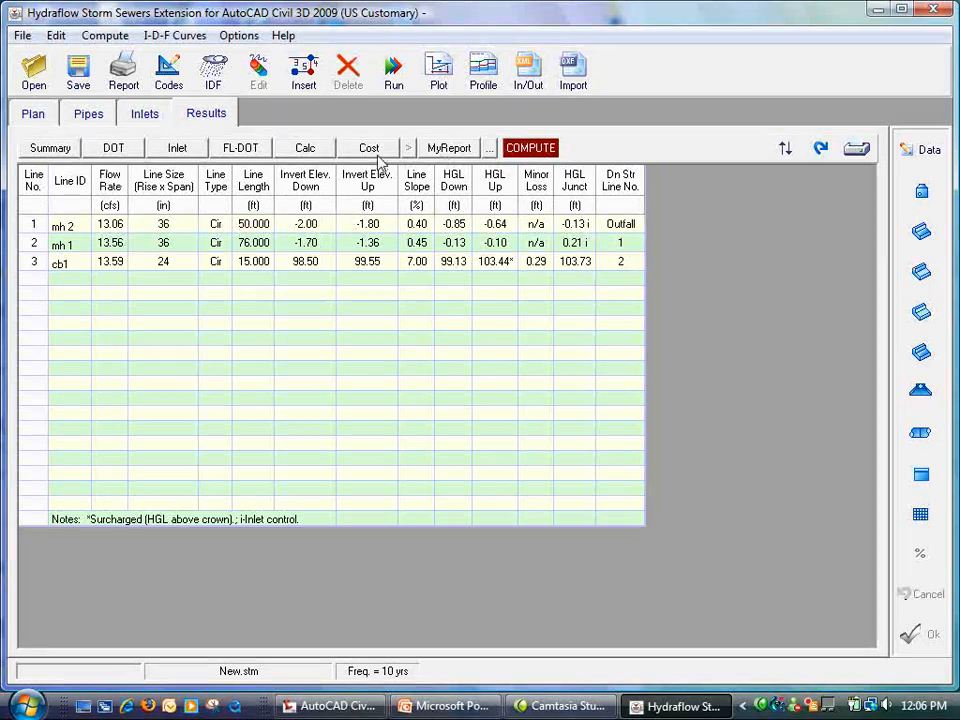
left_click(114, 149)
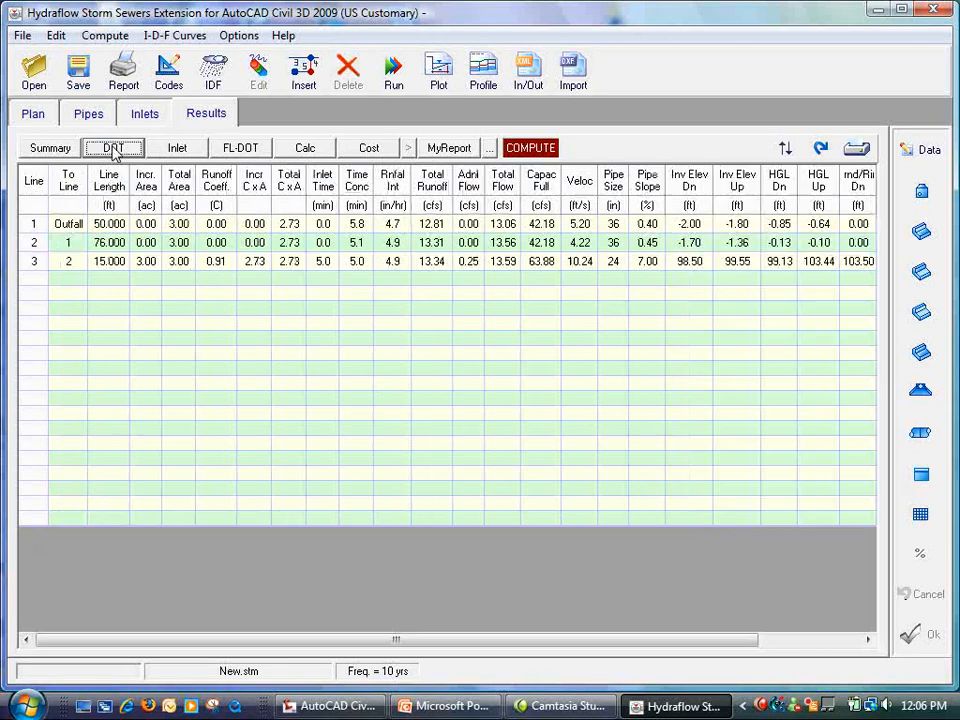
left_click(53, 148)
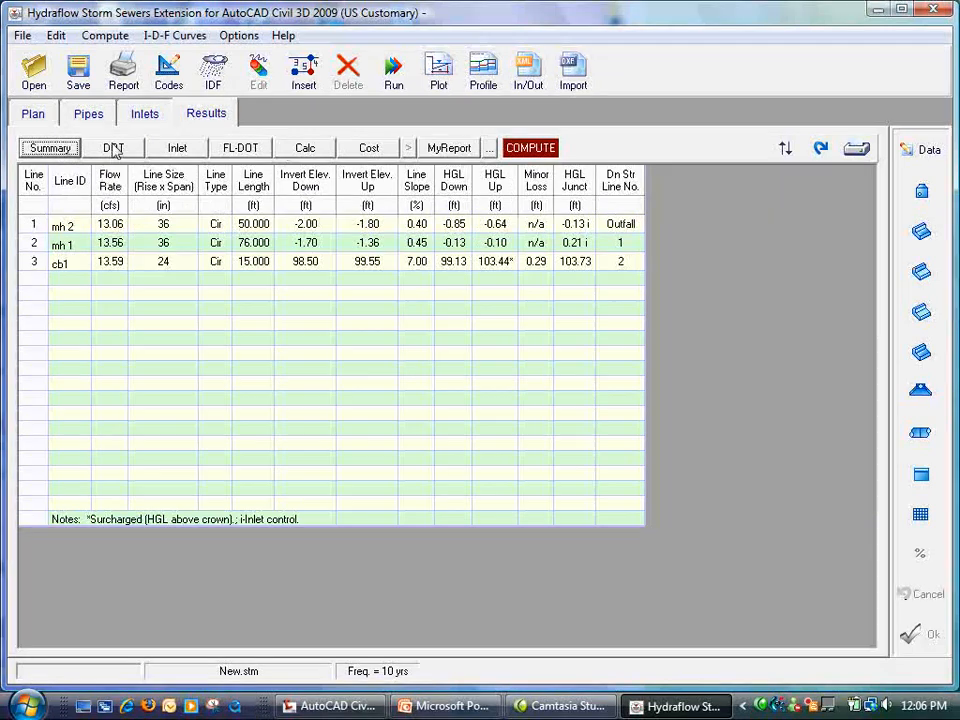
- Review the Calc, Cost and MyReport result tables, and return to the network plan
left_click(305, 148)
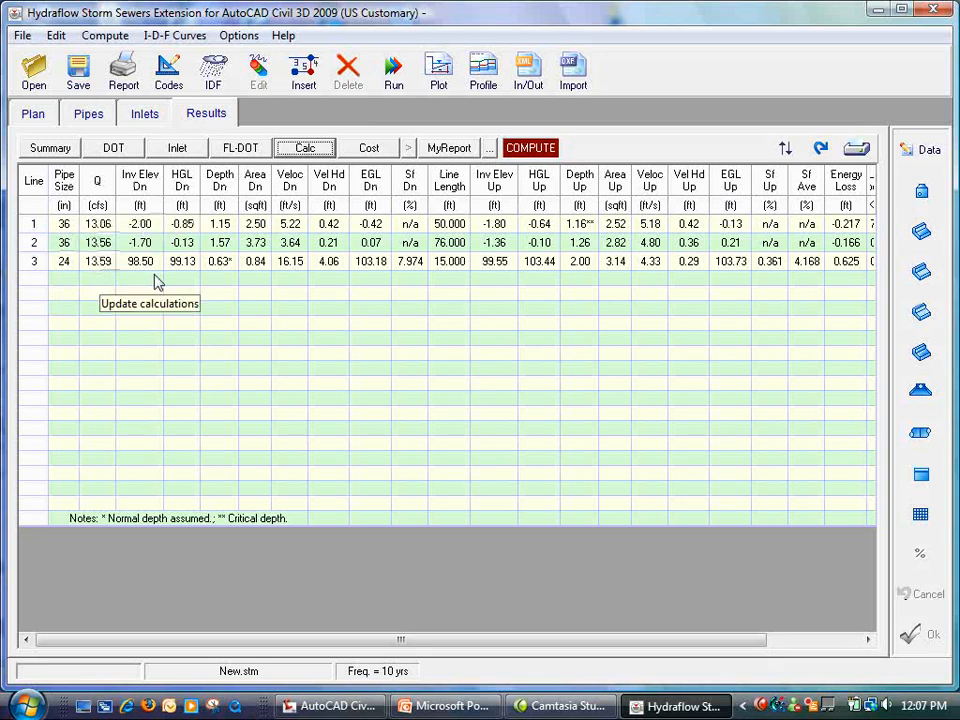
left_click(376, 149)
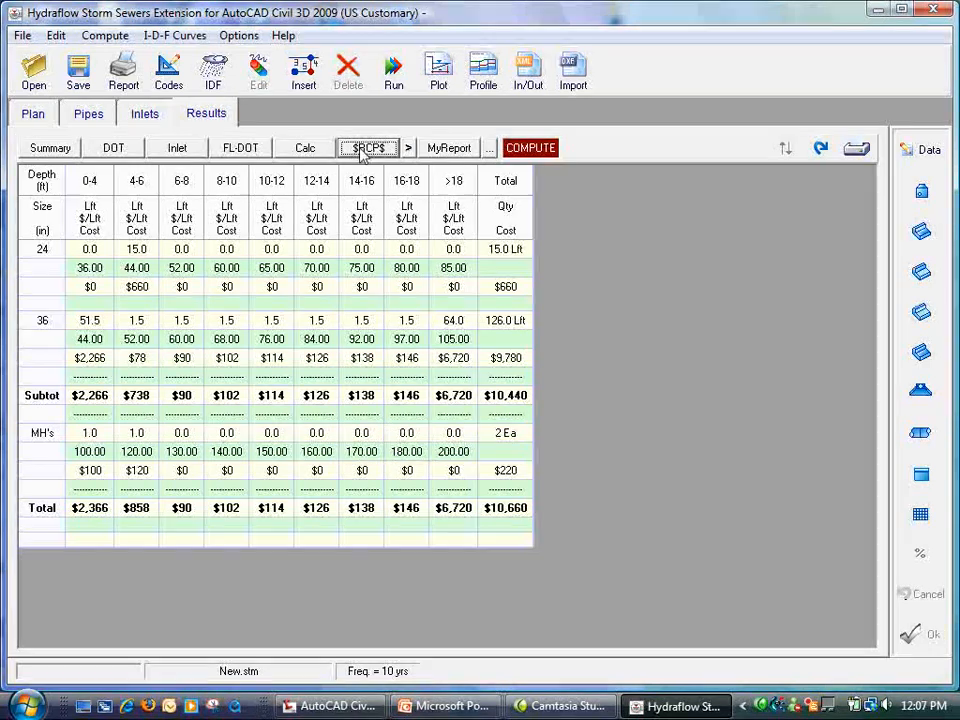
left_click(305, 148)
left_click(449, 148)
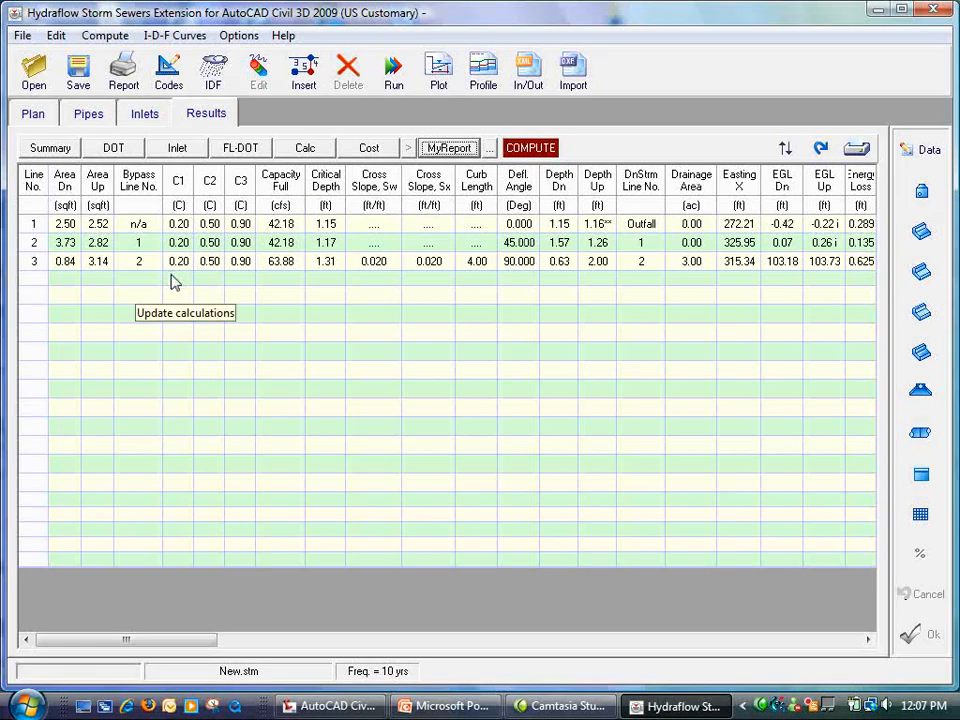
left_click(33, 116)
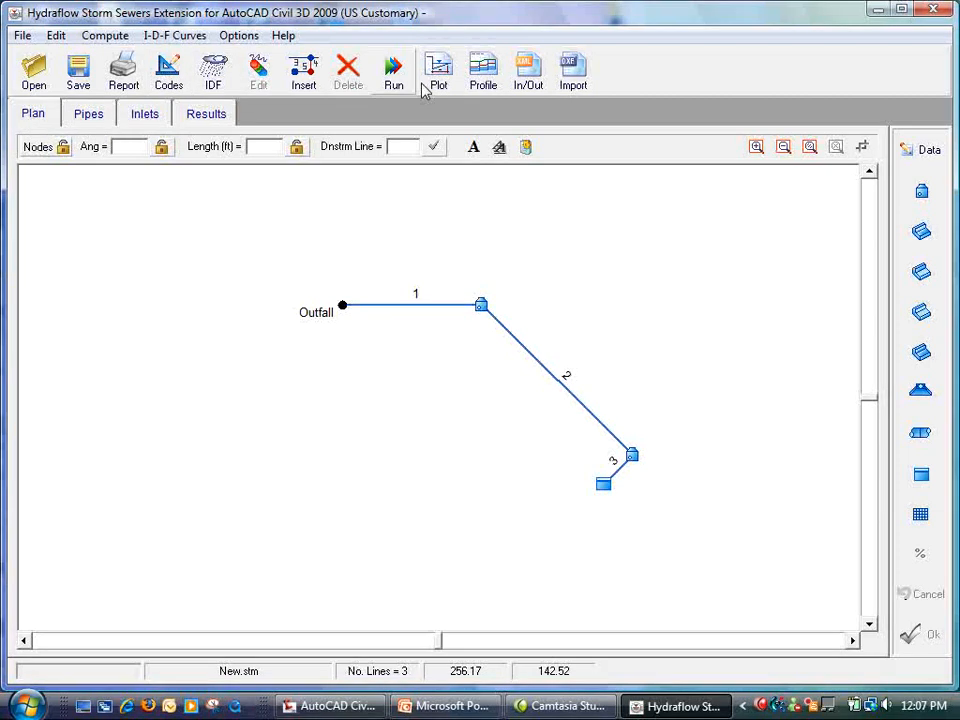
- Preview the Plan View, Inventory, Structures and Tc Tabulation reports for lines 1 to 3, ordered upstream to downstream
left_click(124, 80)
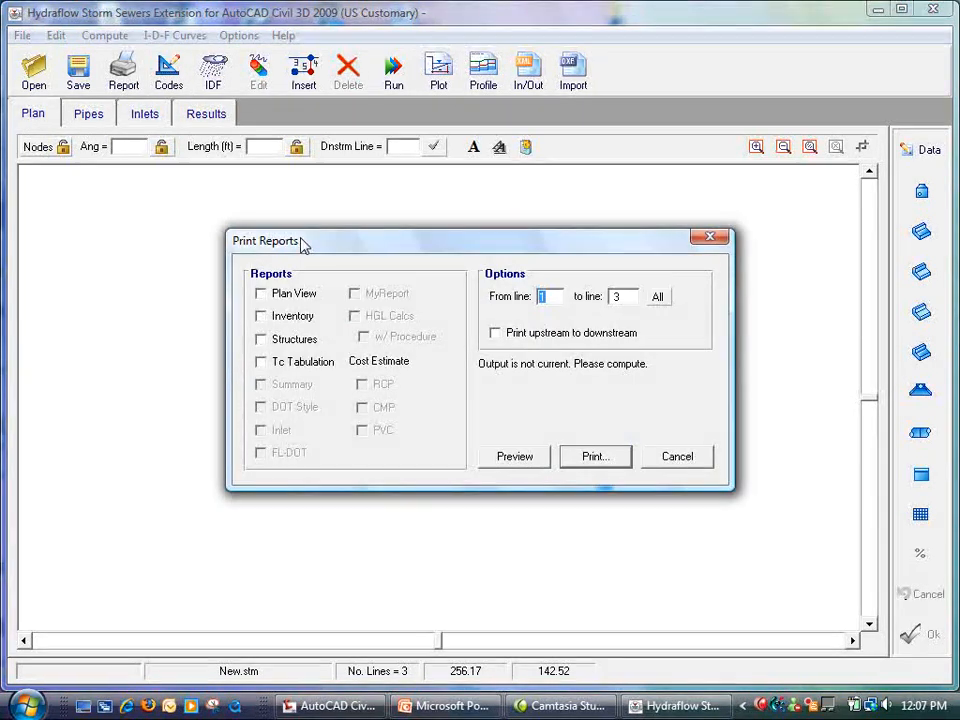
left_click(264, 296)
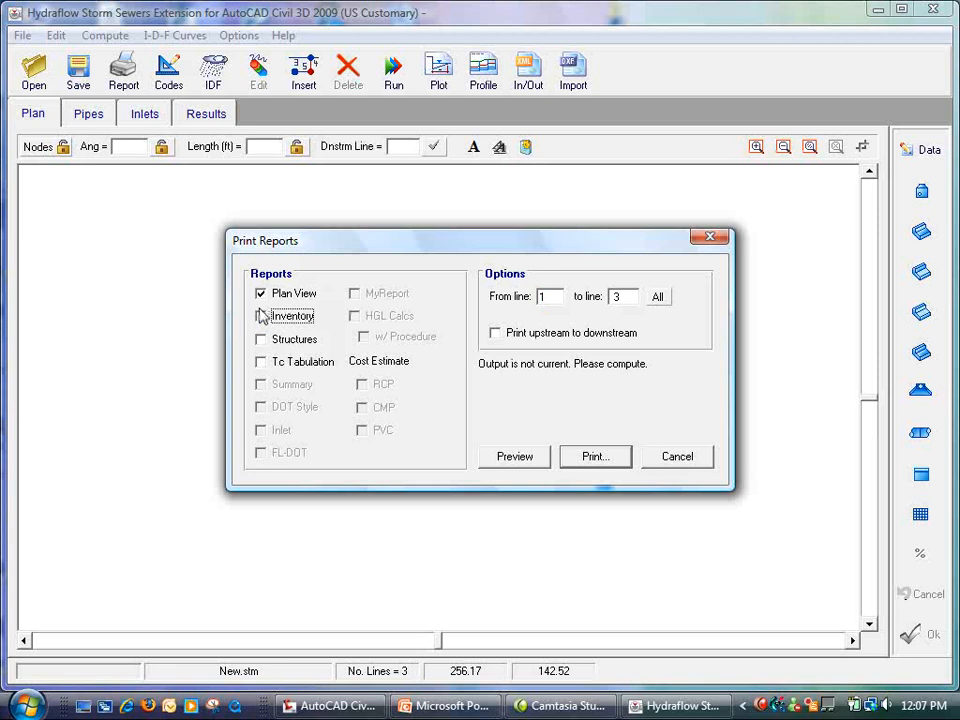
left_click(261, 316)
left_click(261, 339)
left_click(261, 364)
left_click(495, 333)
left_click(515, 456)
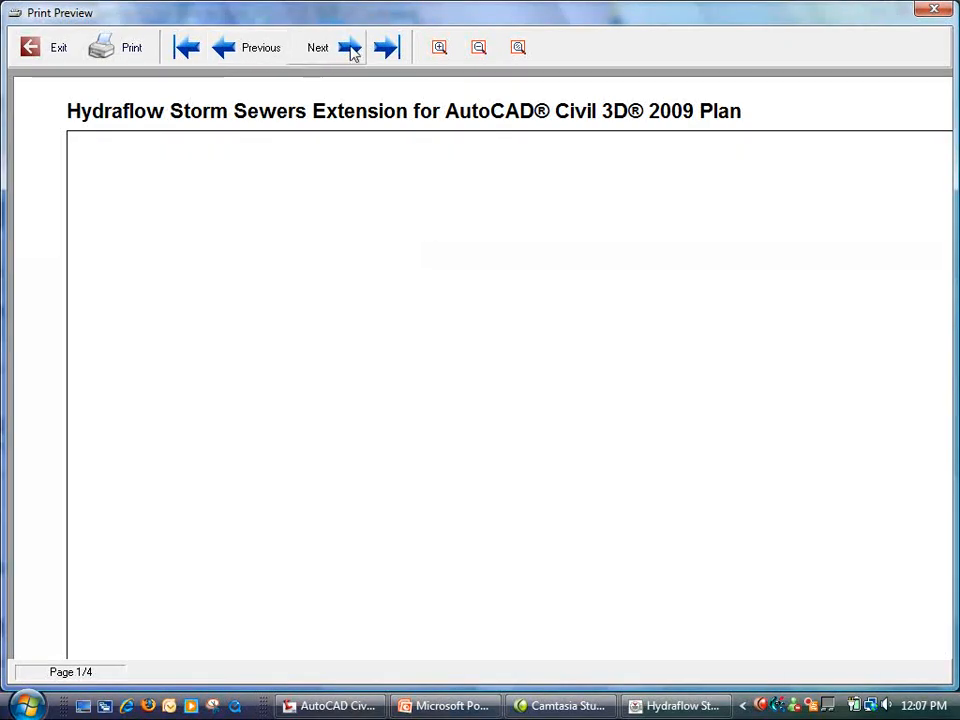
- Examine the plan page of the report preview across its full height and width
left_click(352, 52)
left_click(220, 50)
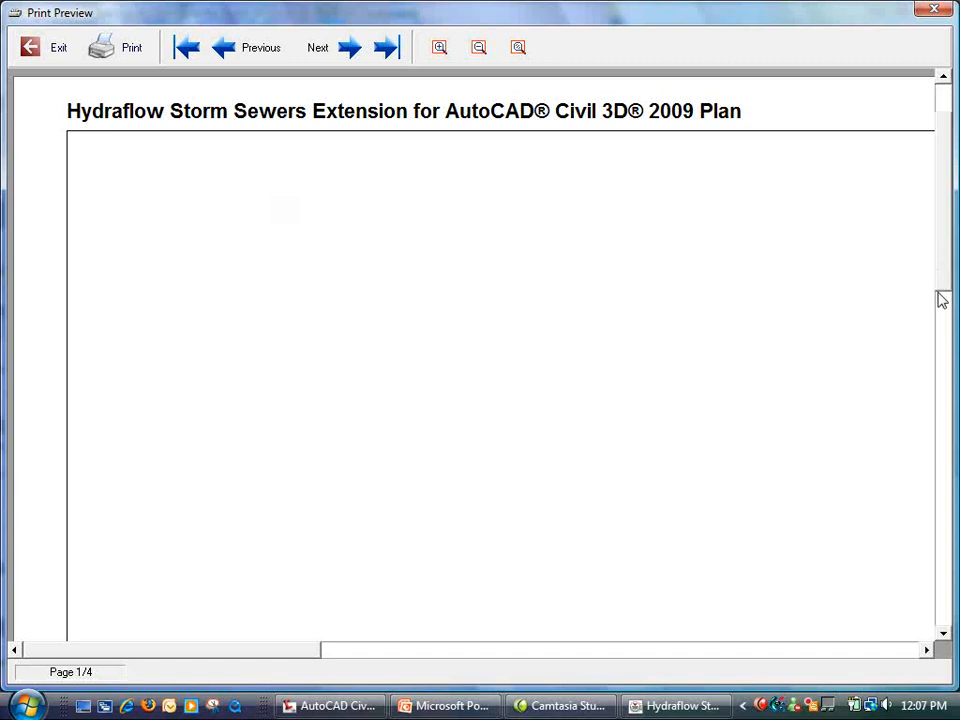
left_click_drag(943, 300, 939, 540)
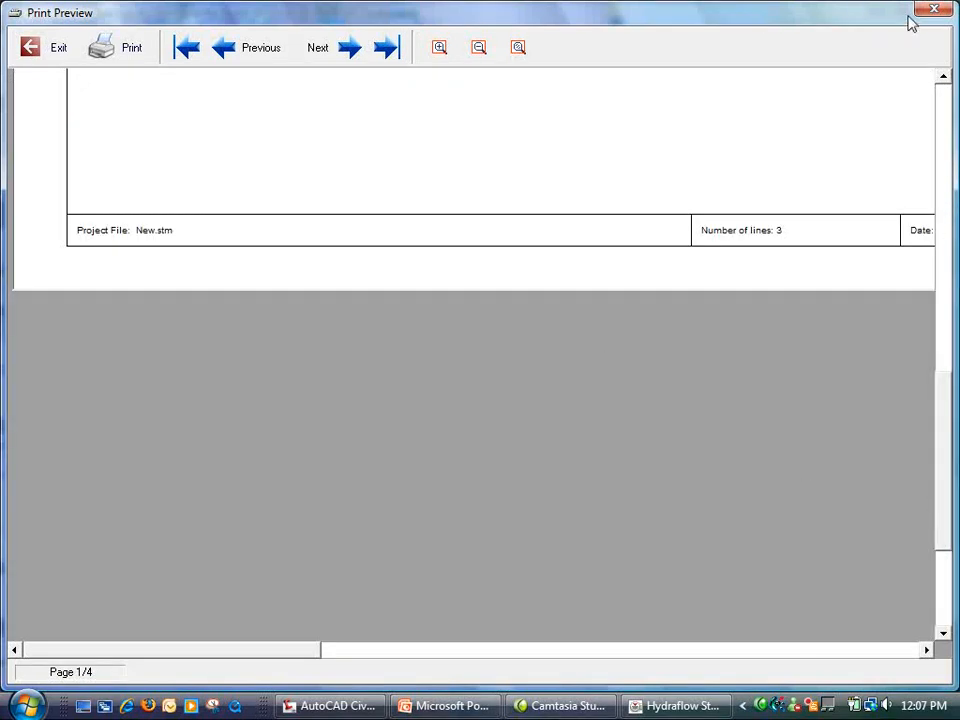
left_click(948, 144)
left_click(567, 650)
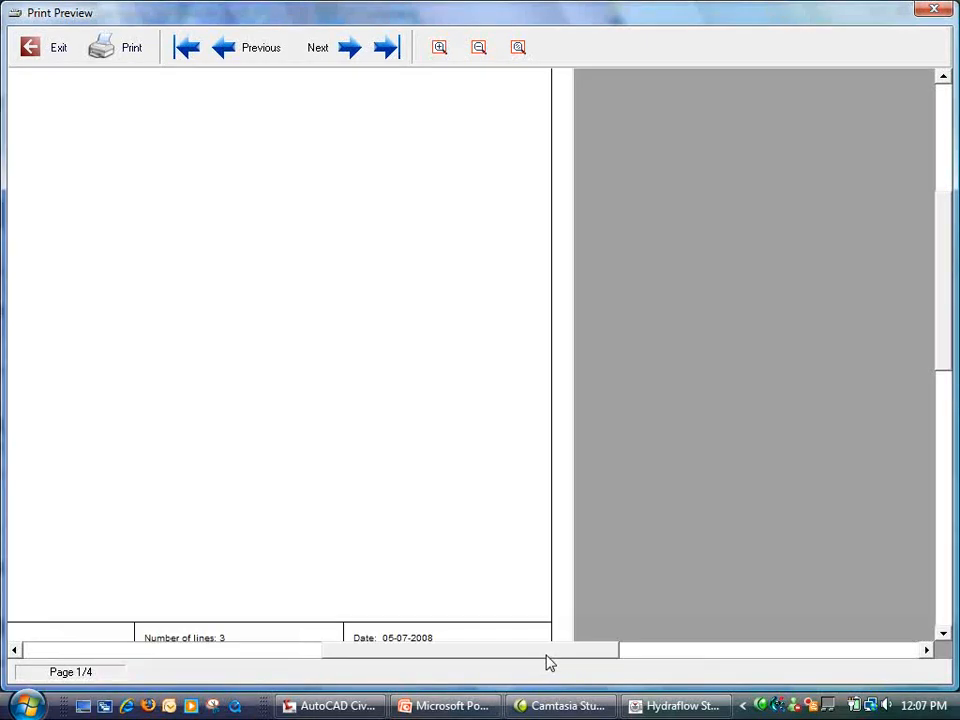
left_click_drag(360, 657, 280, 651)
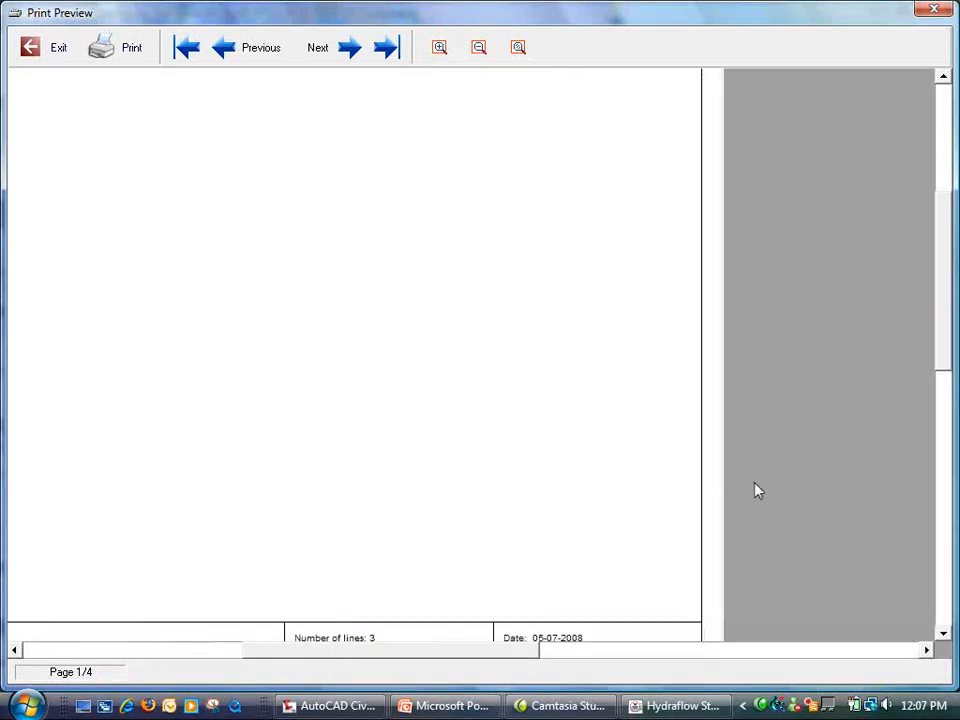
left_click_drag(952, 317, 943, 230)
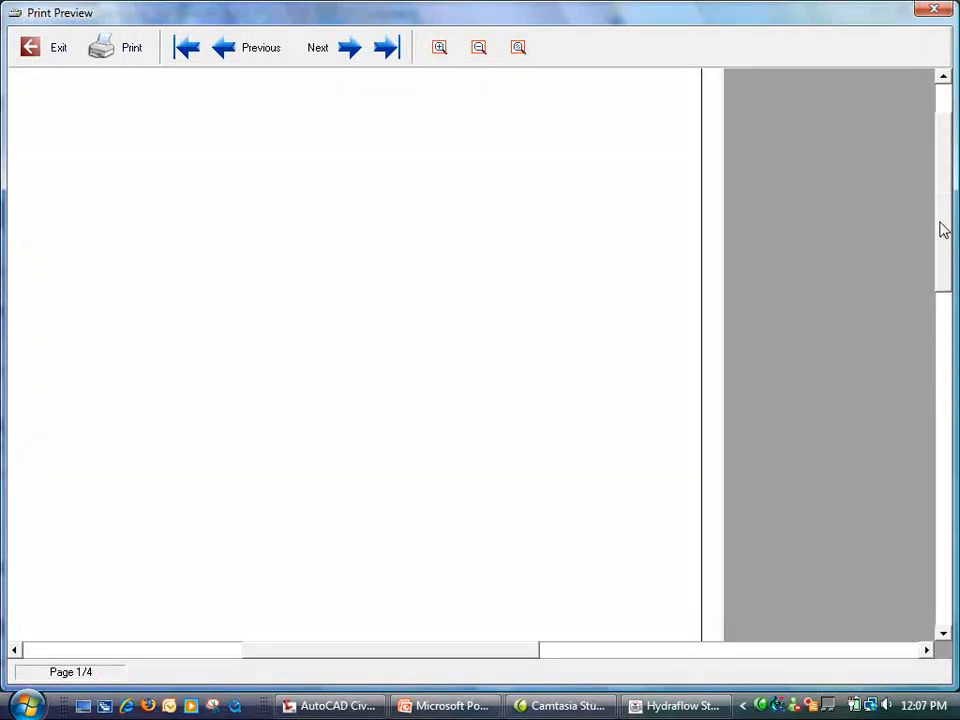
left_click(107, 652)
- Page through the inventory, structures and inlet time tabulation reports, and close the preview
left_click(354, 54)
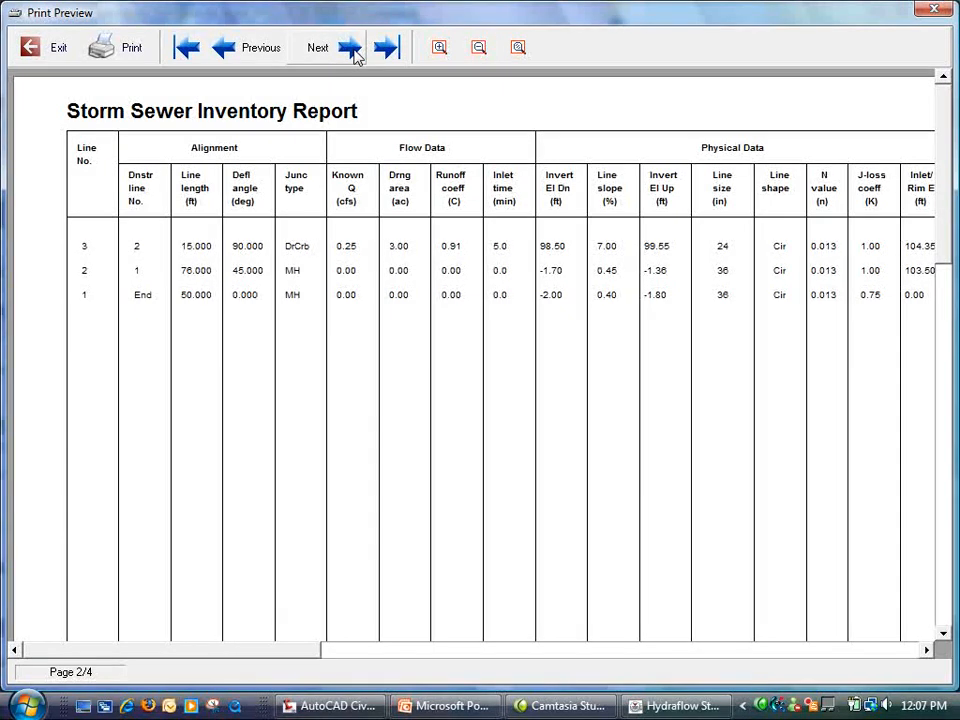
left_click(354, 54)
left_click(354, 55)
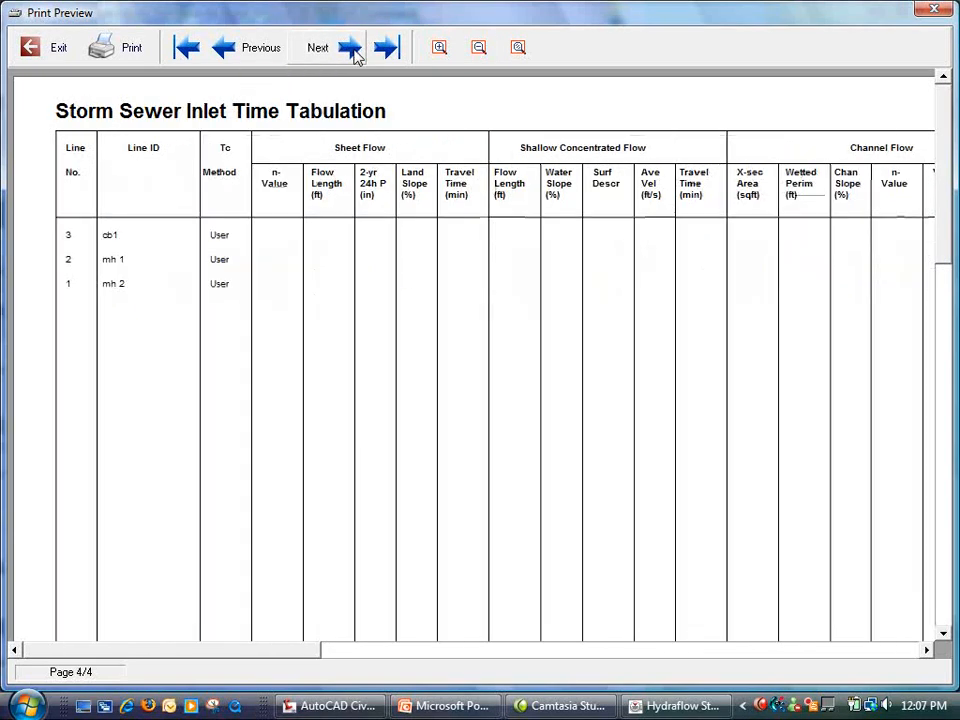
left_click(40, 47)
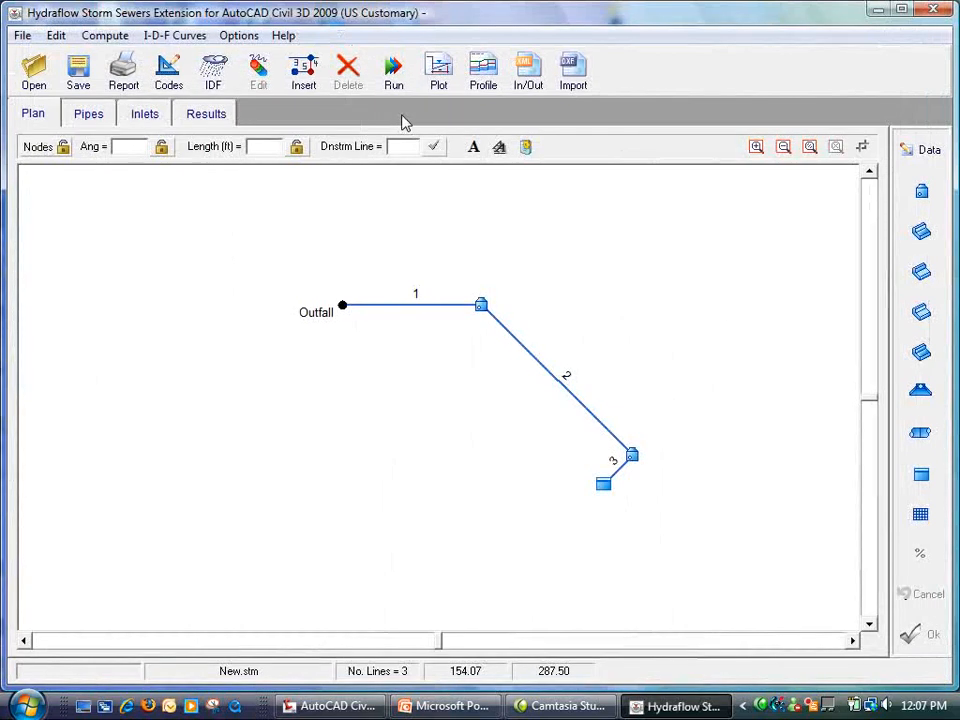
- Plot line 1 and compare its profile, inlet section and plan views
left_click(440, 70)
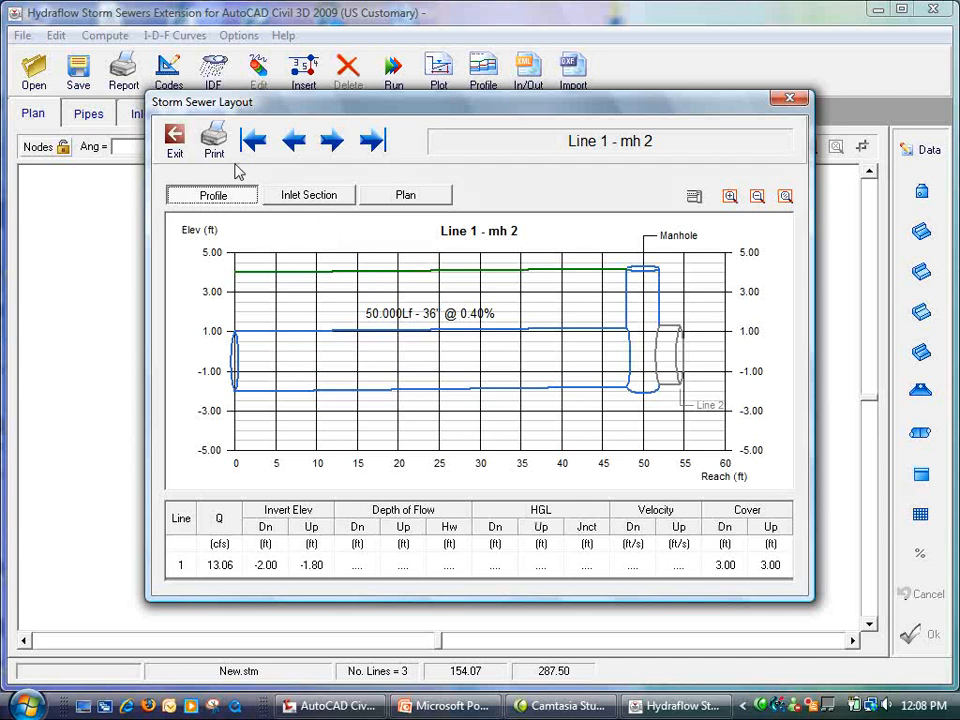
left_click(328, 200)
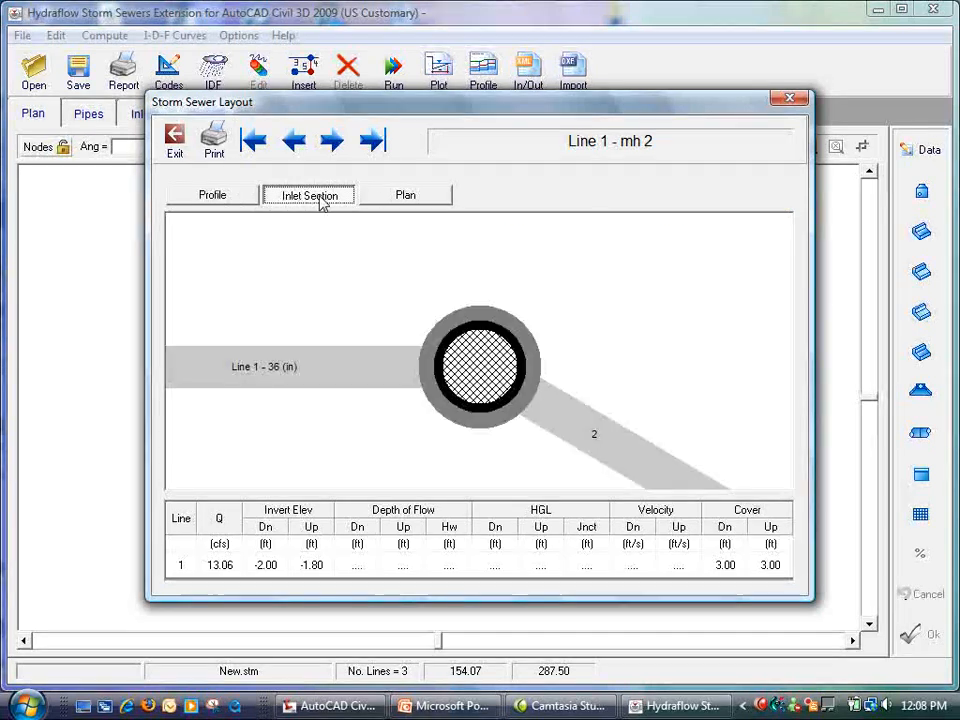
left_click(401, 200)
left_click(225, 196)
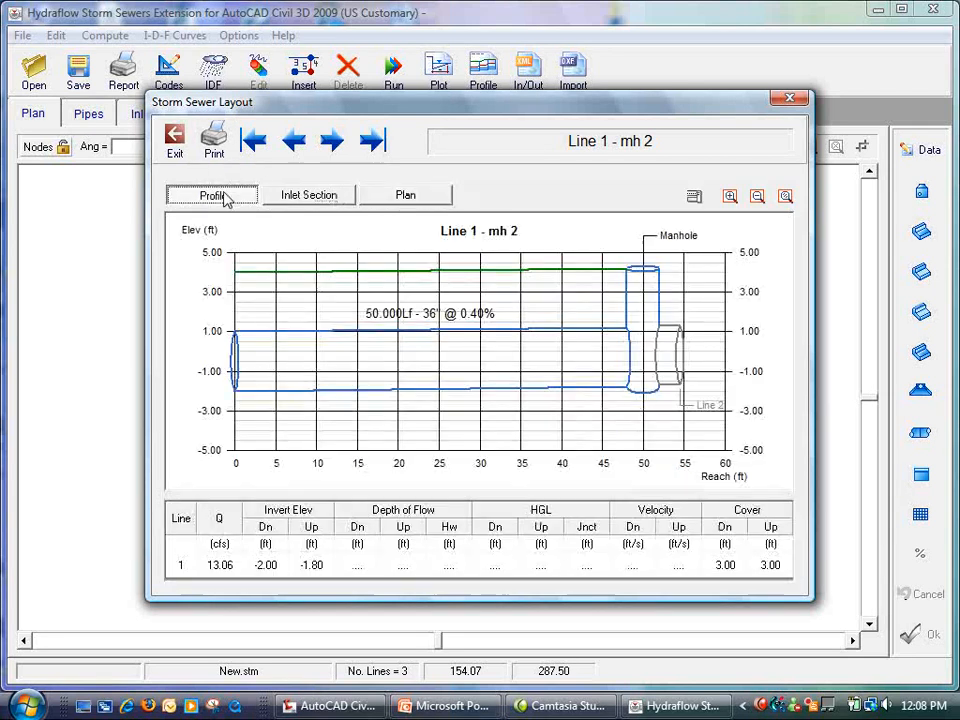
- View the profiles of lines 2 and 3, check the print options without printing, and close the layout plot
left_click(331, 143)
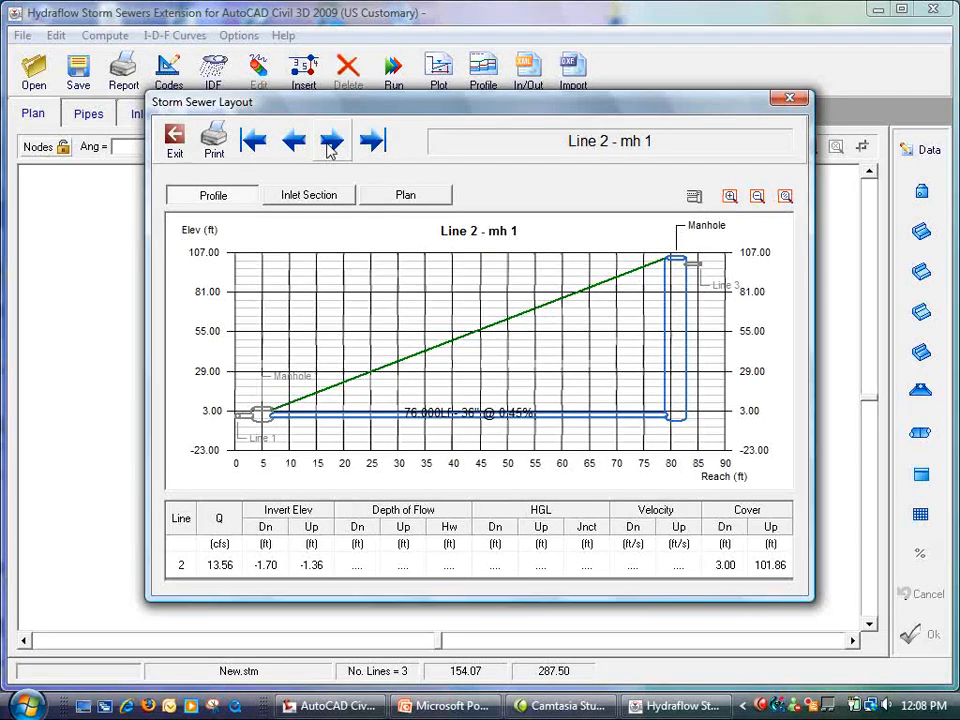
left_click(331, 143)
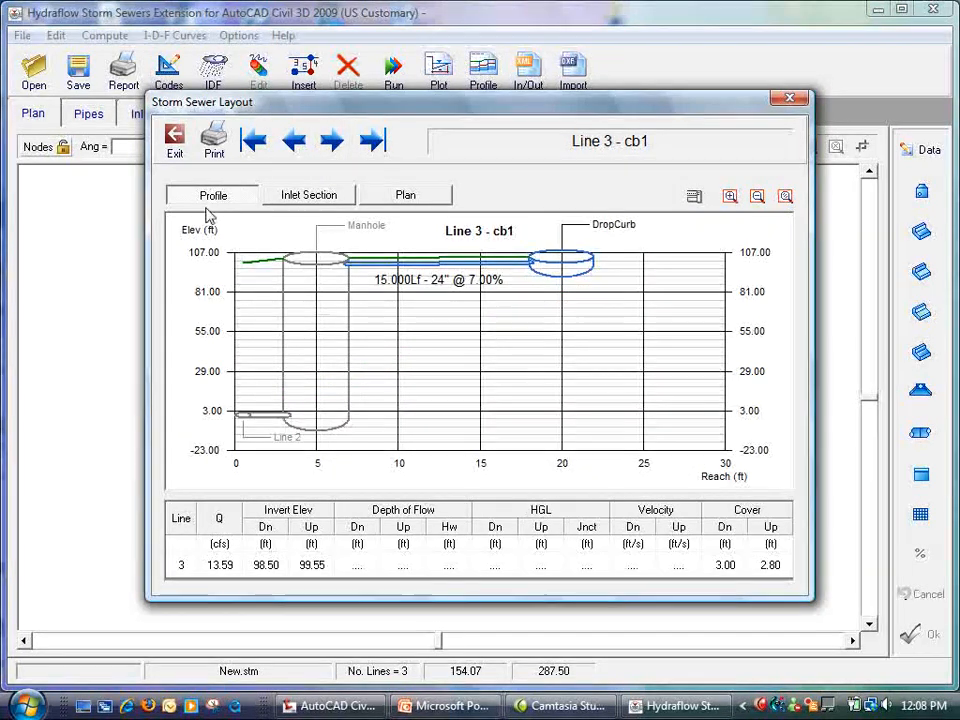
left_click(212, 150)
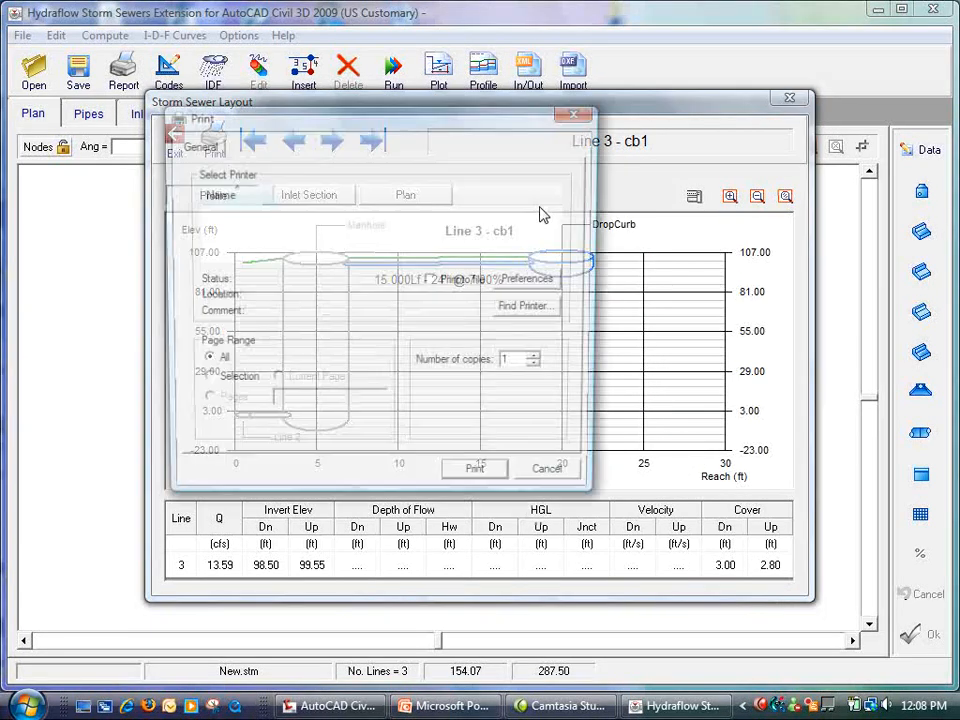
left_click(580, 479)
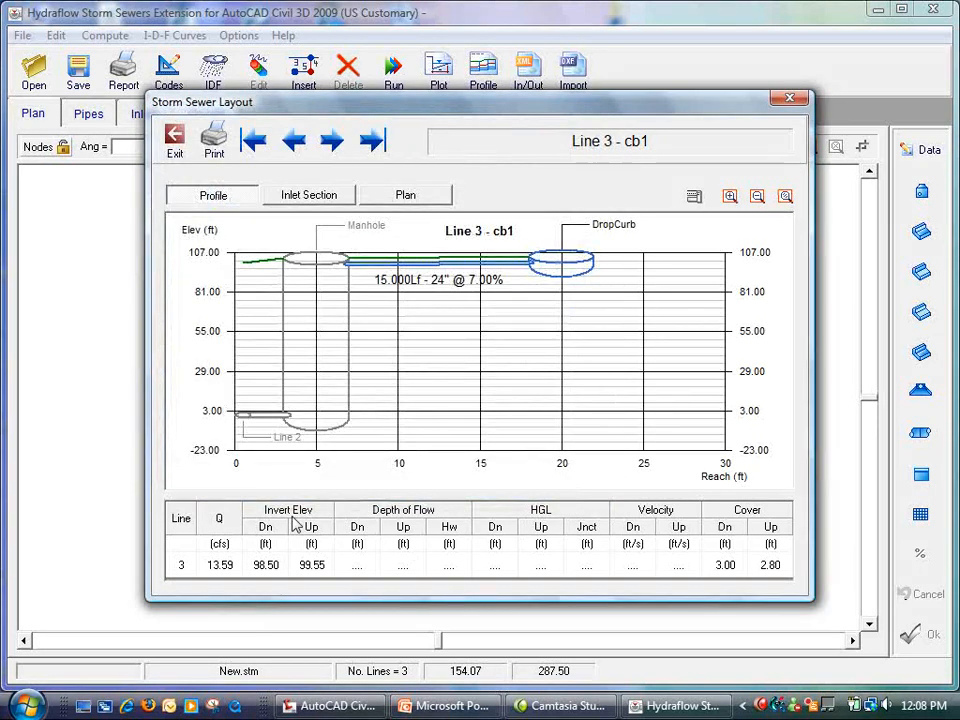
left_click(790, 97)
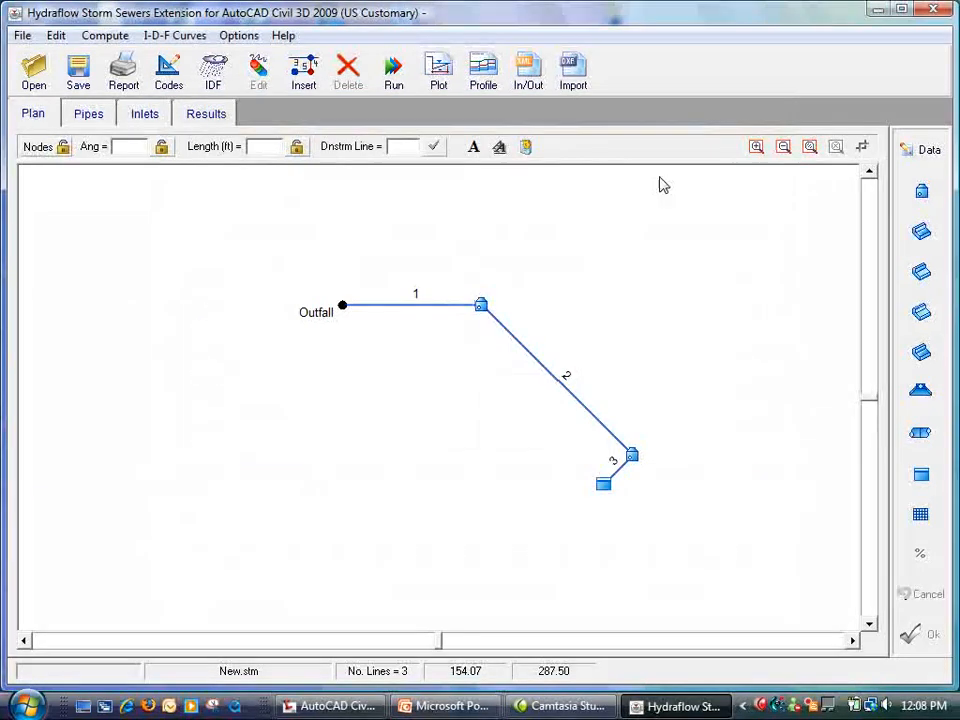
- Check line 1's pipe size and slope in the plan, and clear the selection
left_click(435, 306)
mouse_move(399, 306)
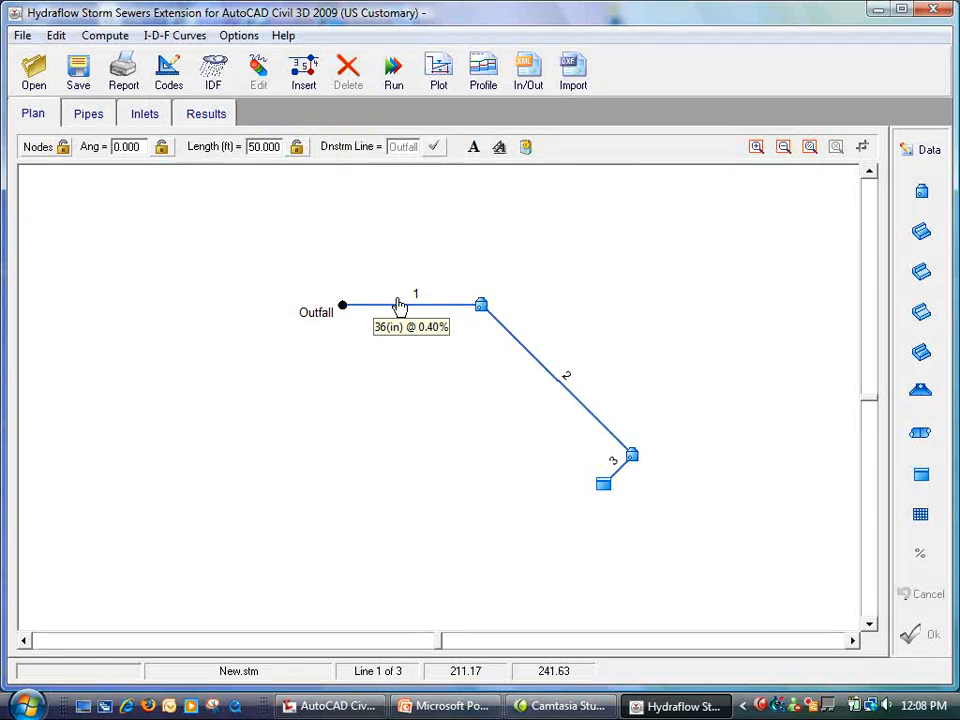
left_click(378, 483)
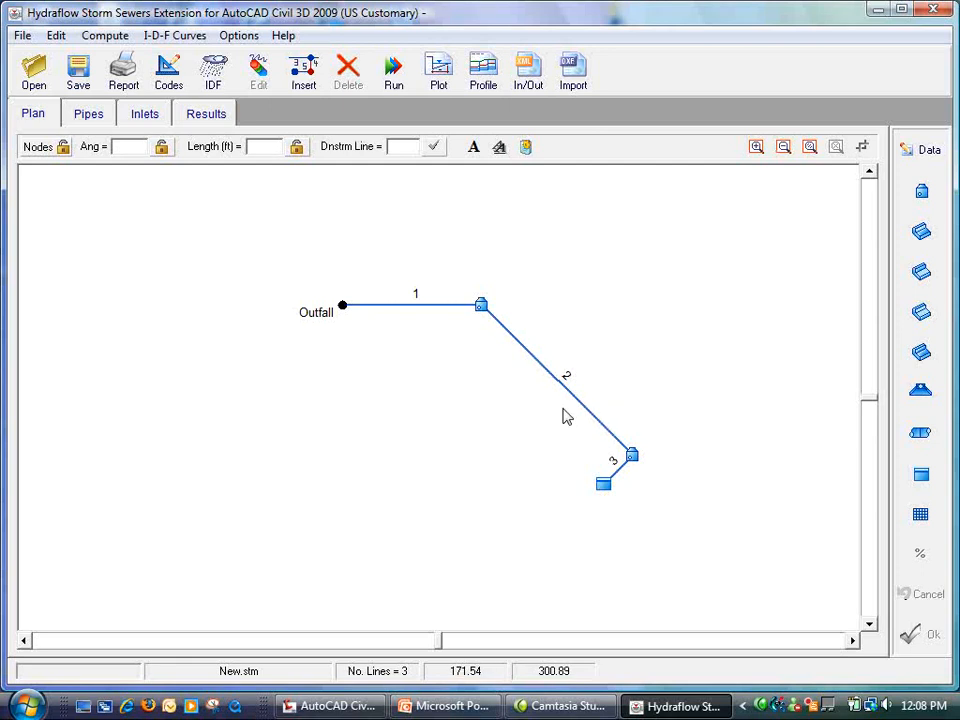
- Plot the storm sewer profile from line 1 to line 3 with the HGL turned on and the ground line hidden
left_click(478, 78)
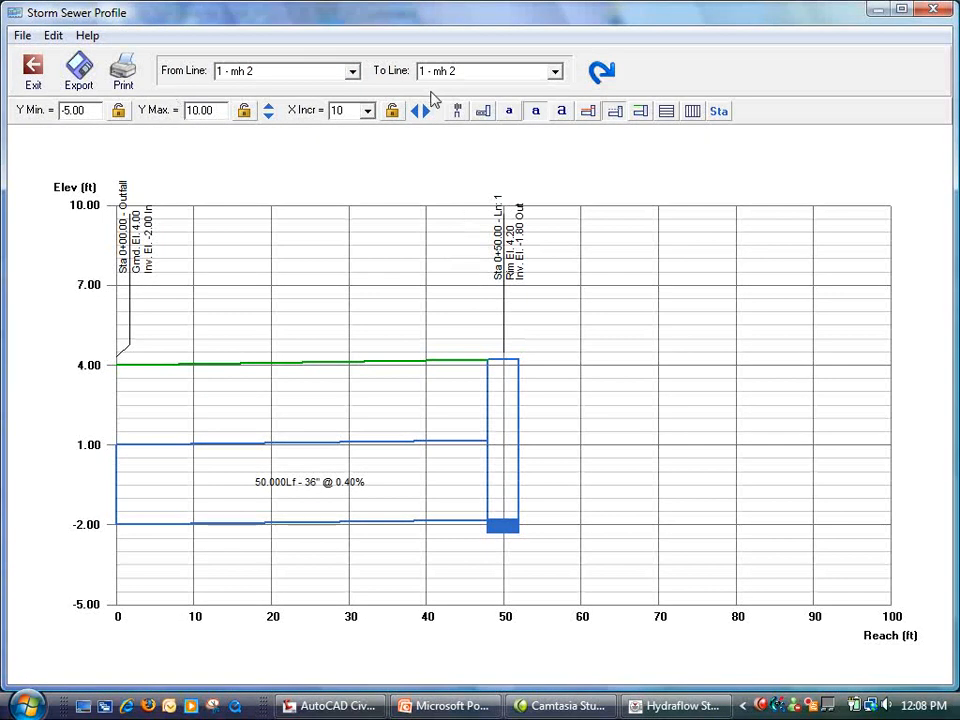
left_click(555, 71)
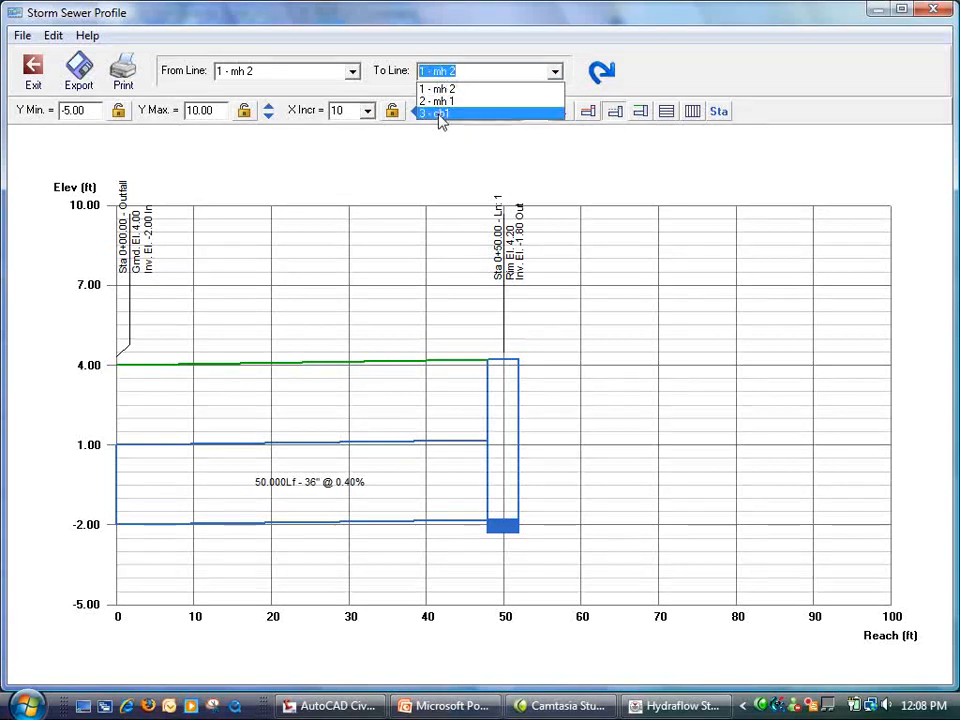
left_click(439, 120)
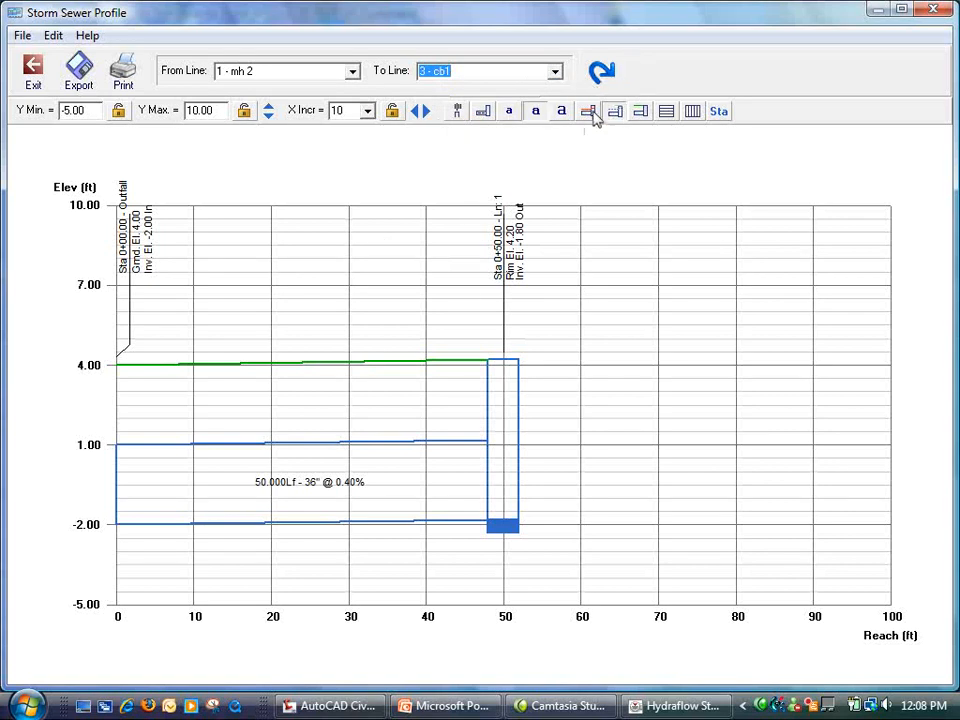
left_click(594, 114)
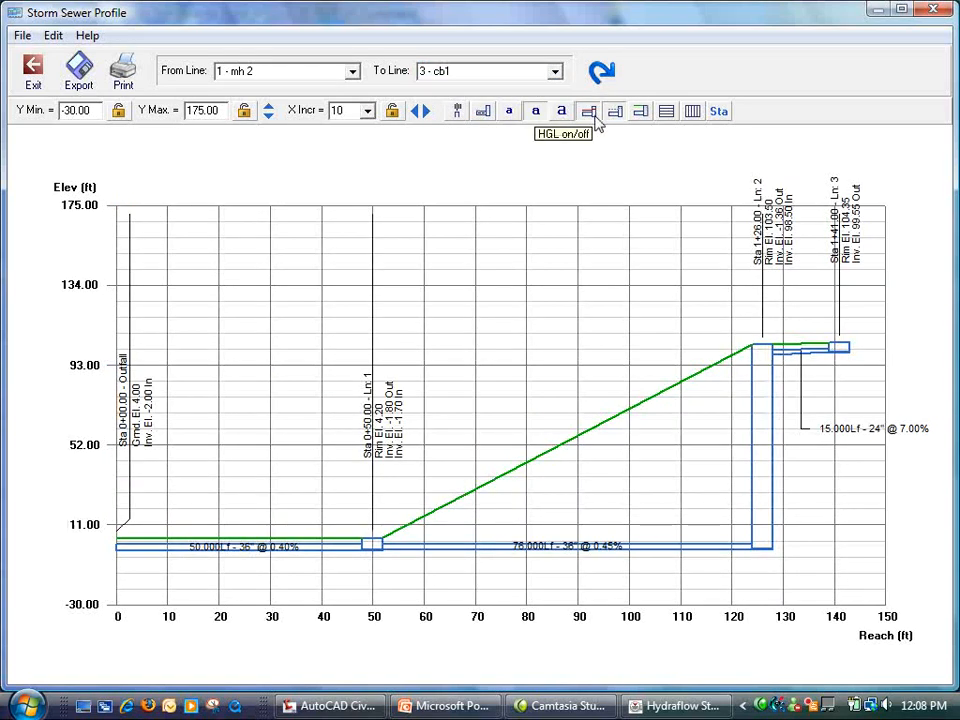
left_click(643, 115)
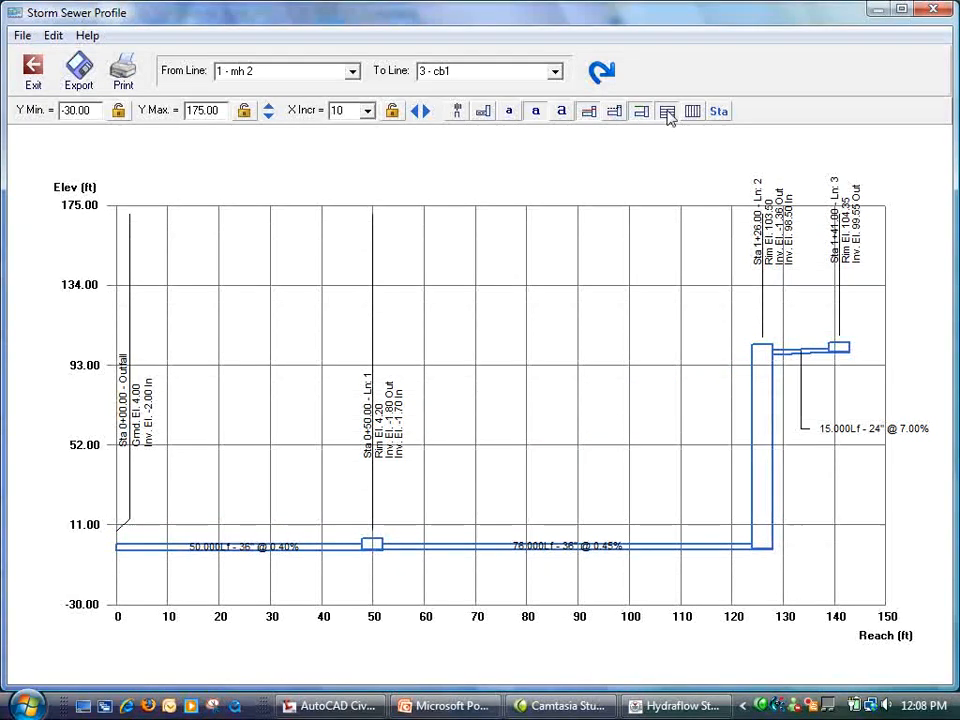
- Show the ground line and minor horizontal grid lines in the line 1 to 3 profile, and check its print preview without printing
left_click(643, 115)
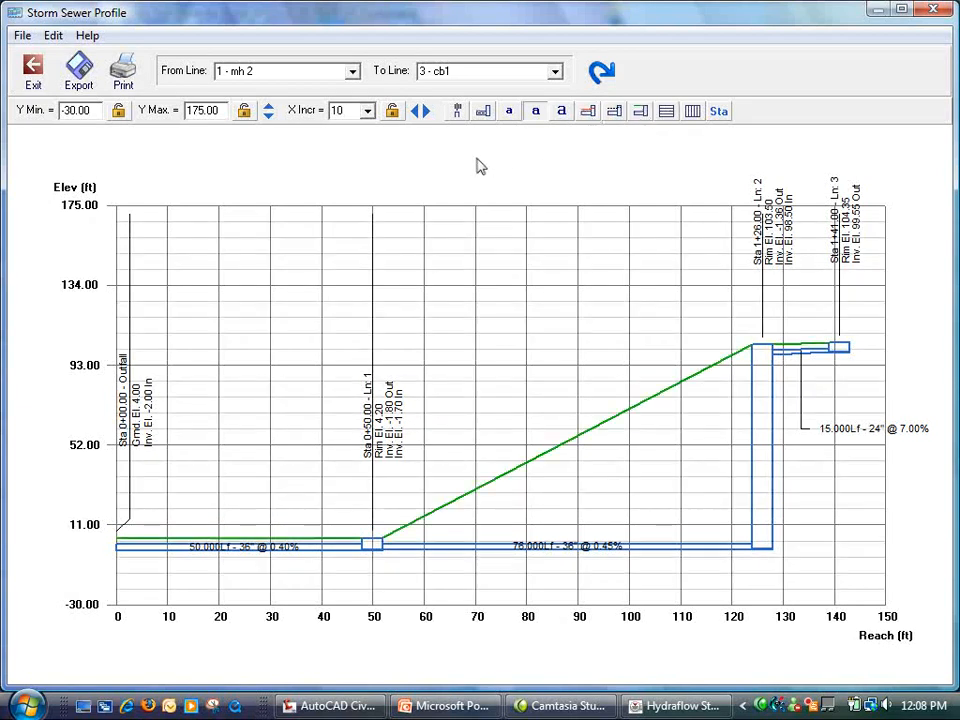
left_click(125, 86)
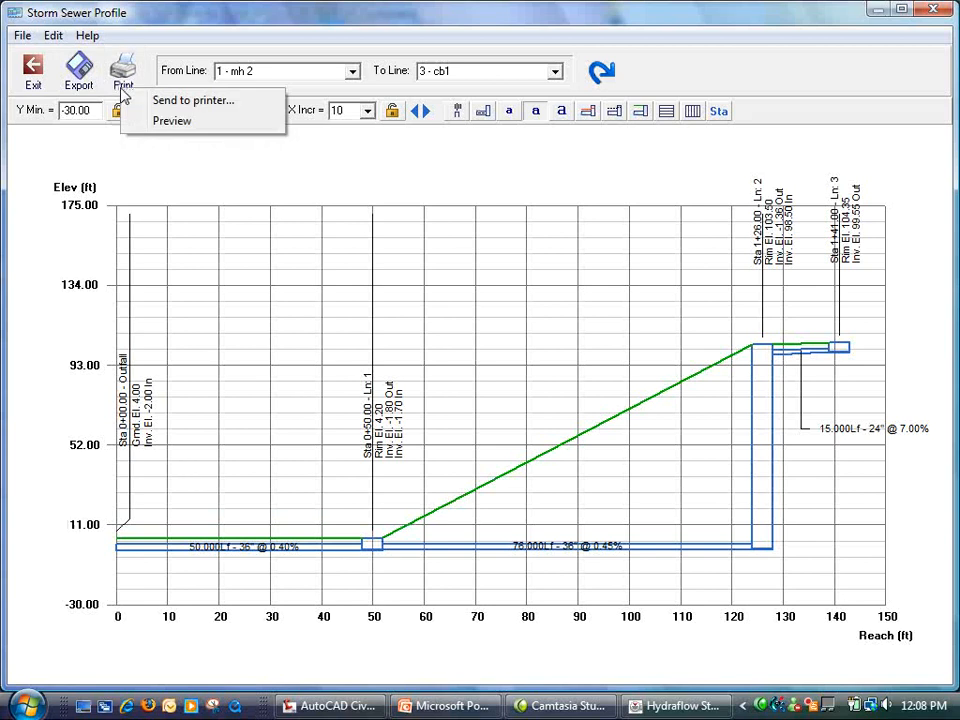
left_click(146, 124)
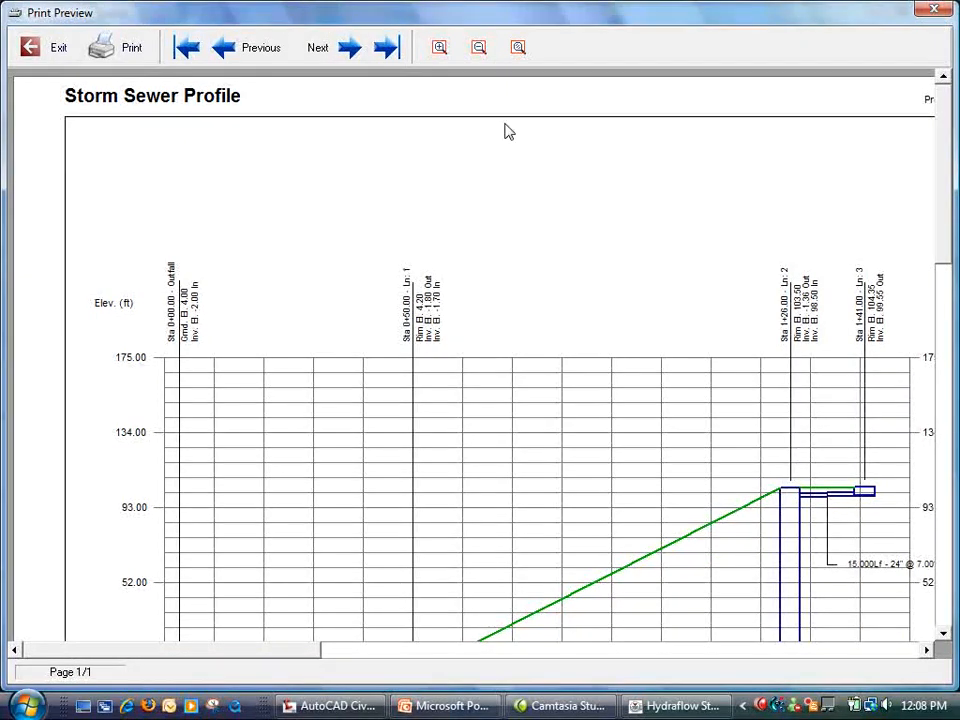
left_click(479, 47)
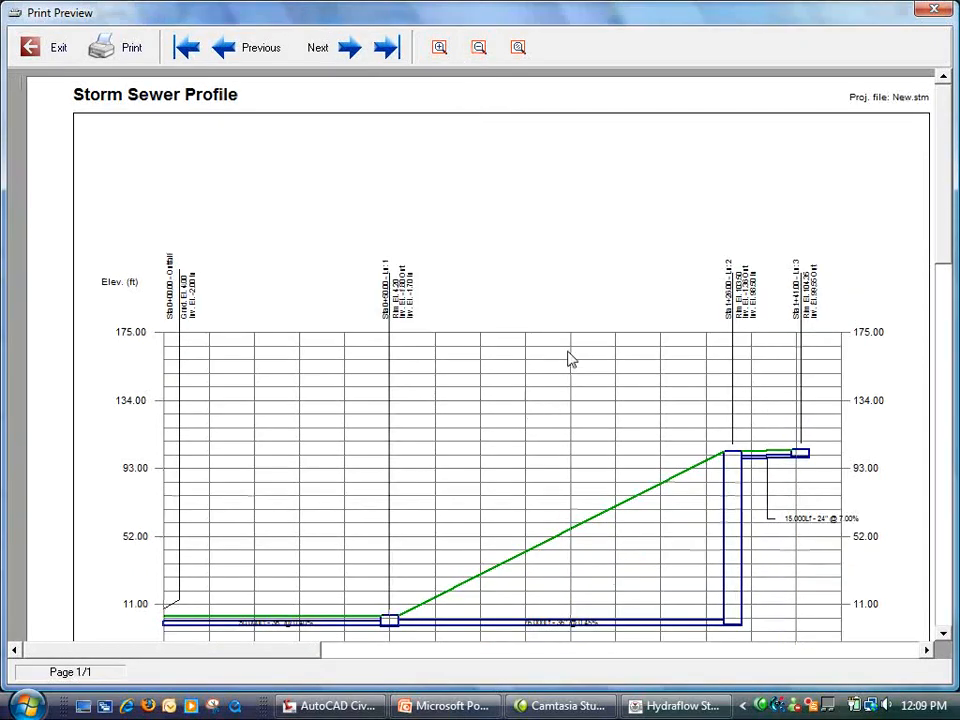
left_click(480, 48)
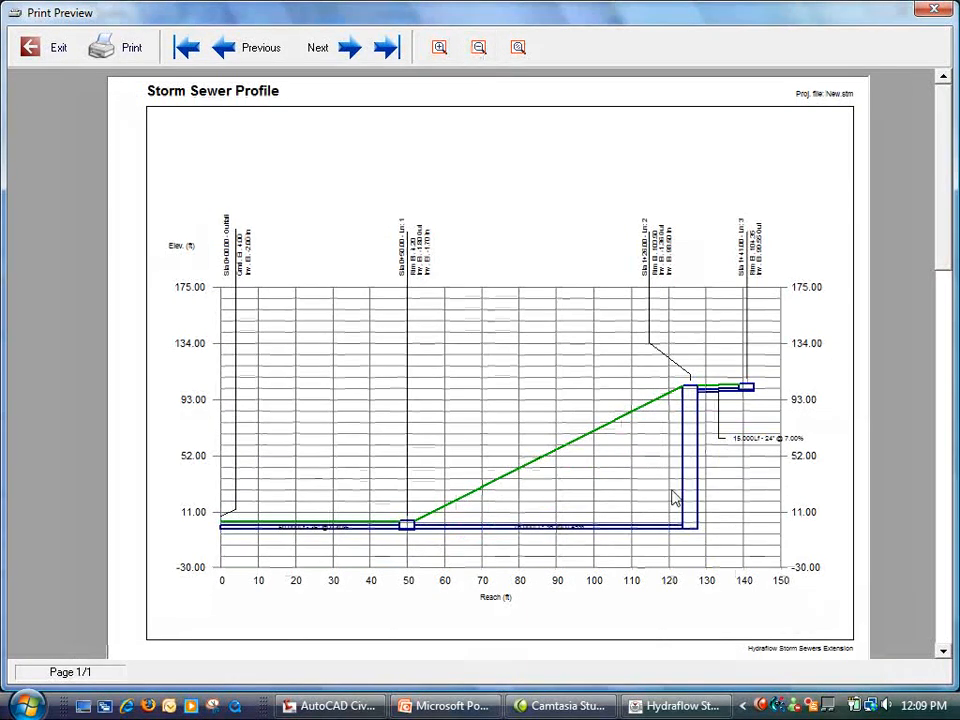
left_click(944, 9)
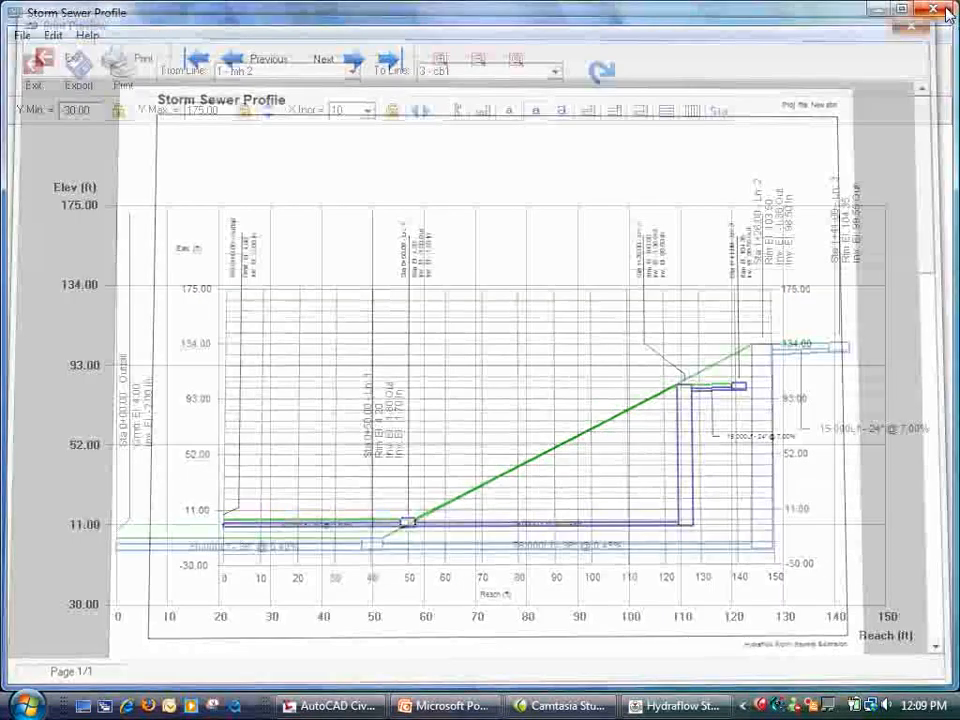
left_click(933, 9)
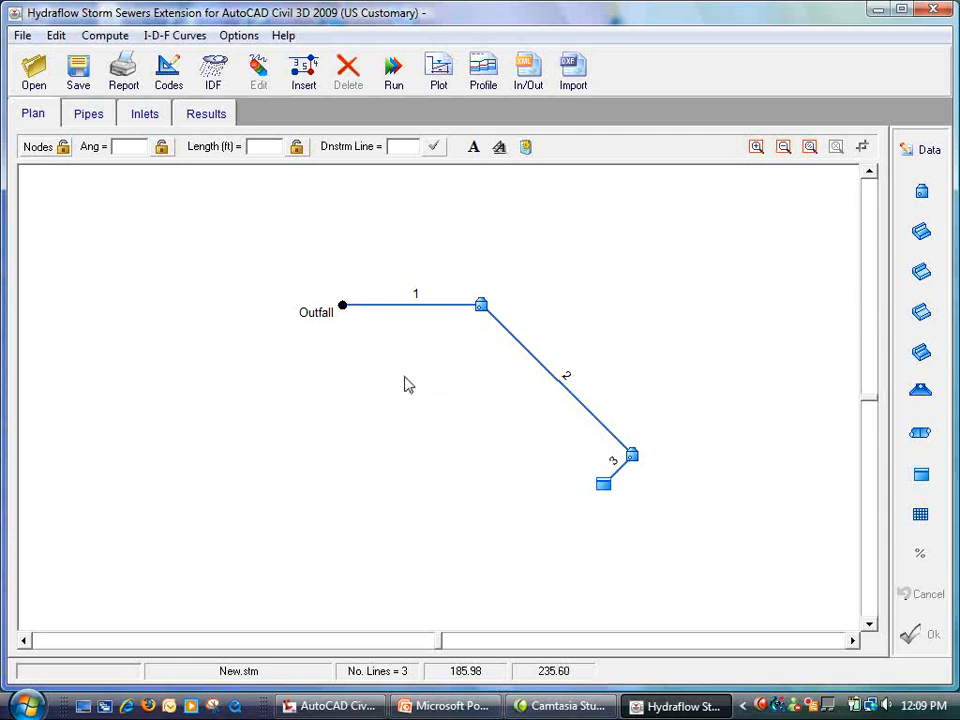
- Start a new project, discarding the changes to New.stm
left_click(21, 36)
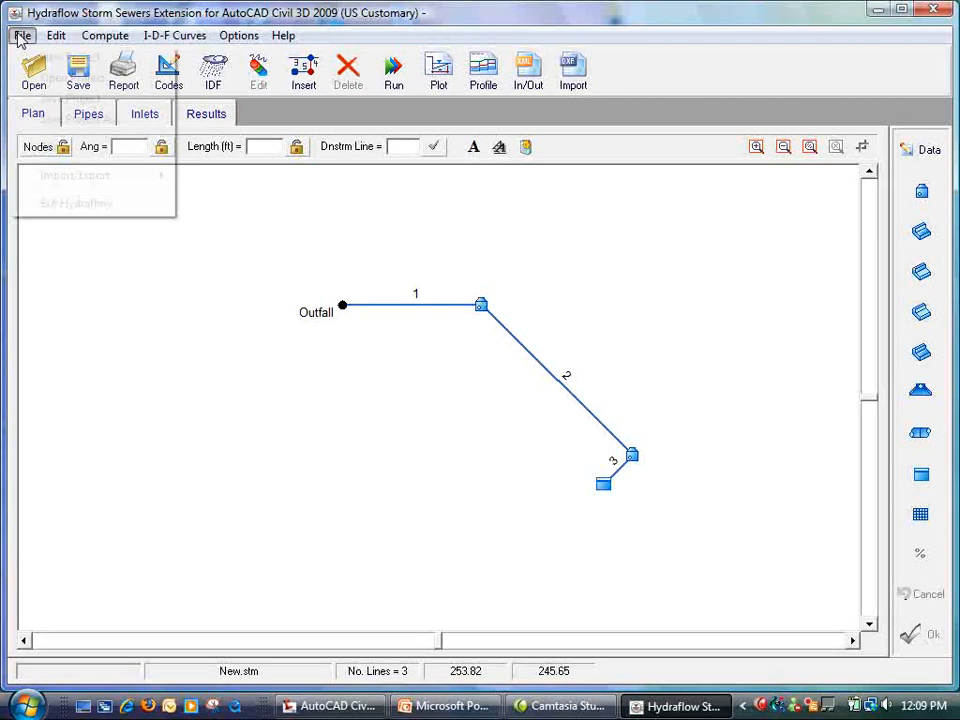
left_click(70, 57)
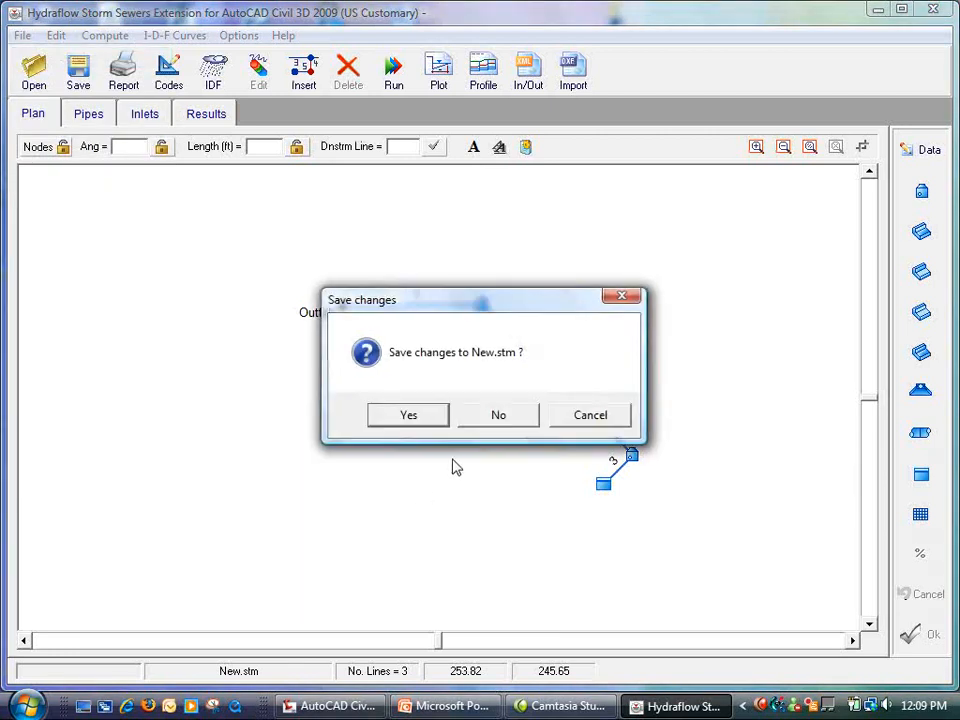
left_click(496, 417)
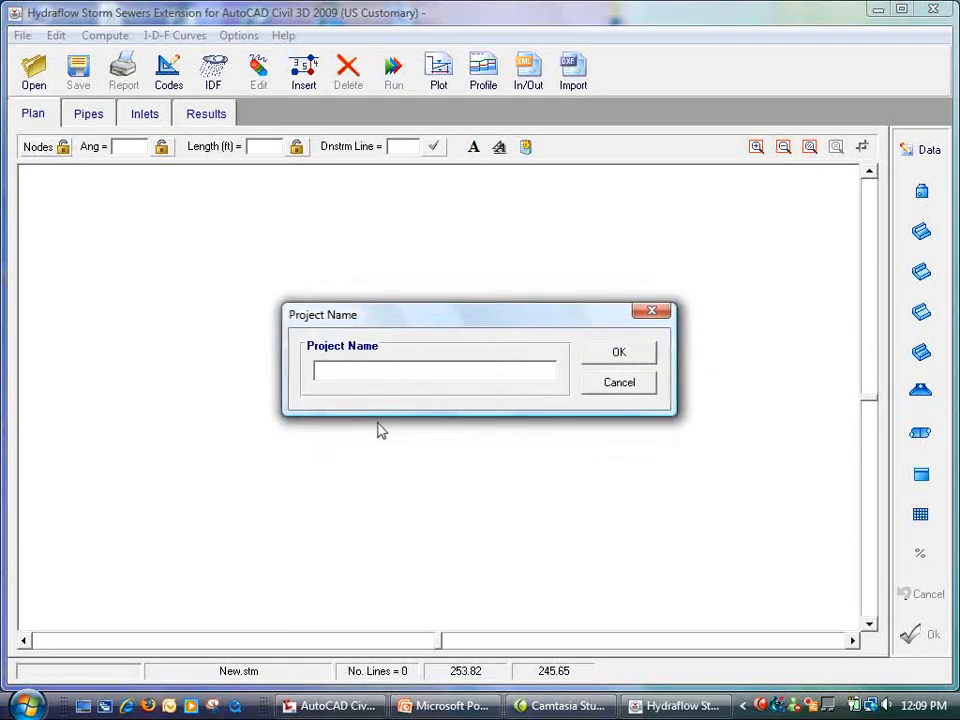
- Name the new project storm1
type("storm1")
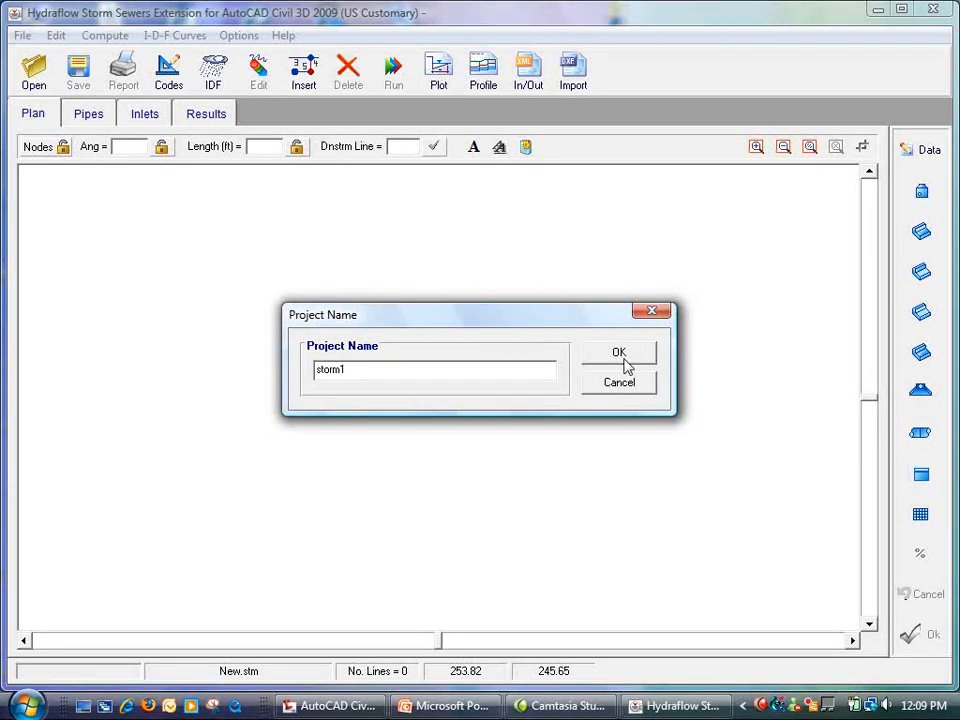
left_click(622, 353)
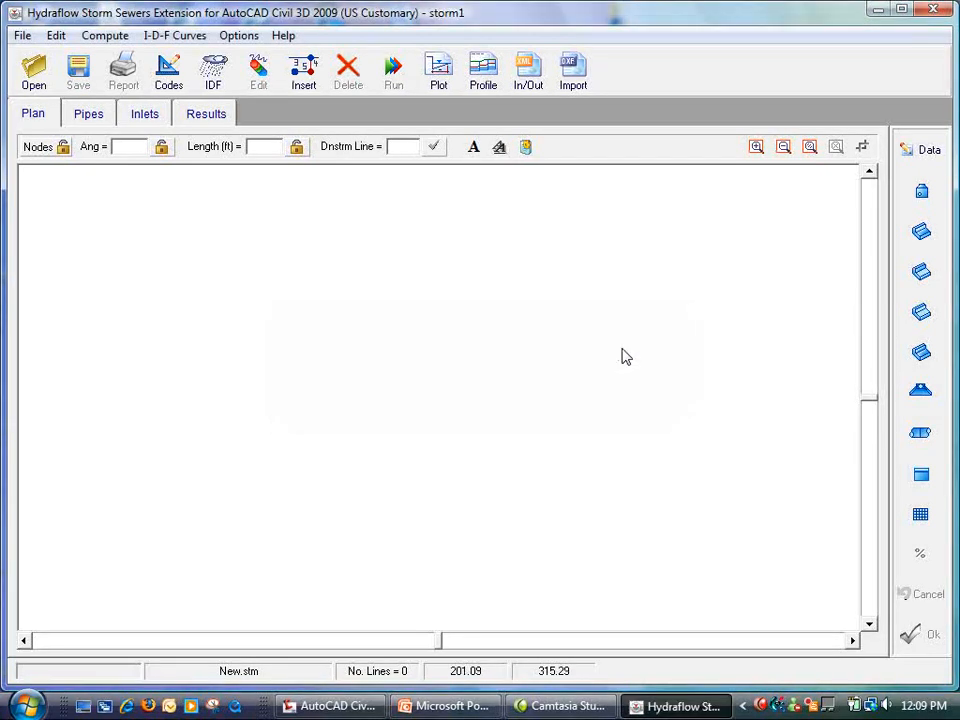
- Load the rainfall IDF curve file clatskanie IDF.IDF from the Desktop for the project
left_click(212, 68)
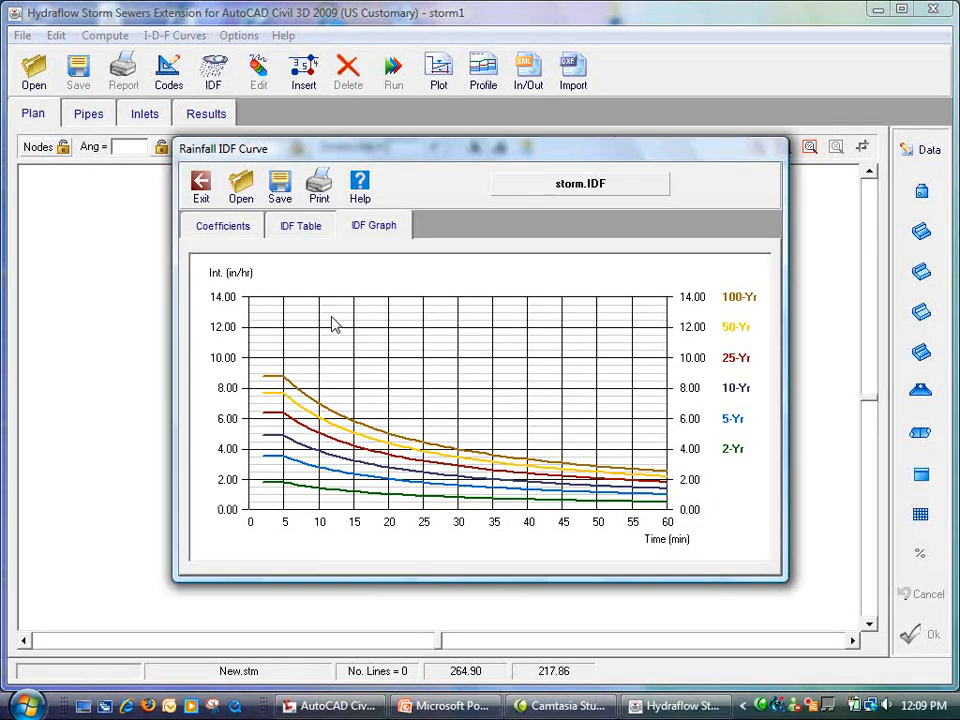
left_click(308, 228)
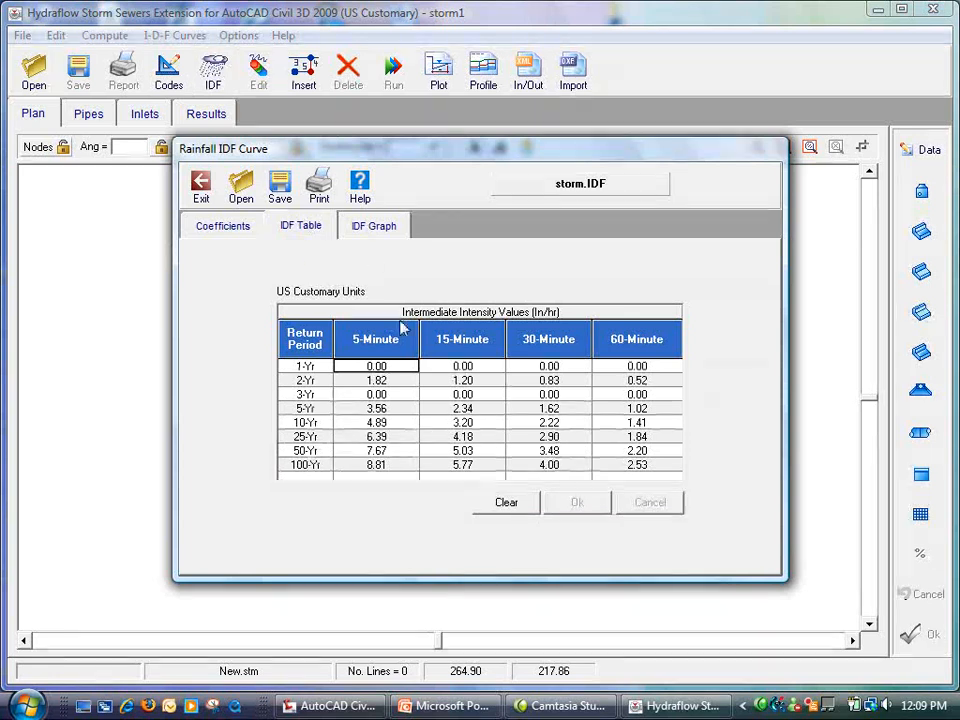
left_click(241, 185)
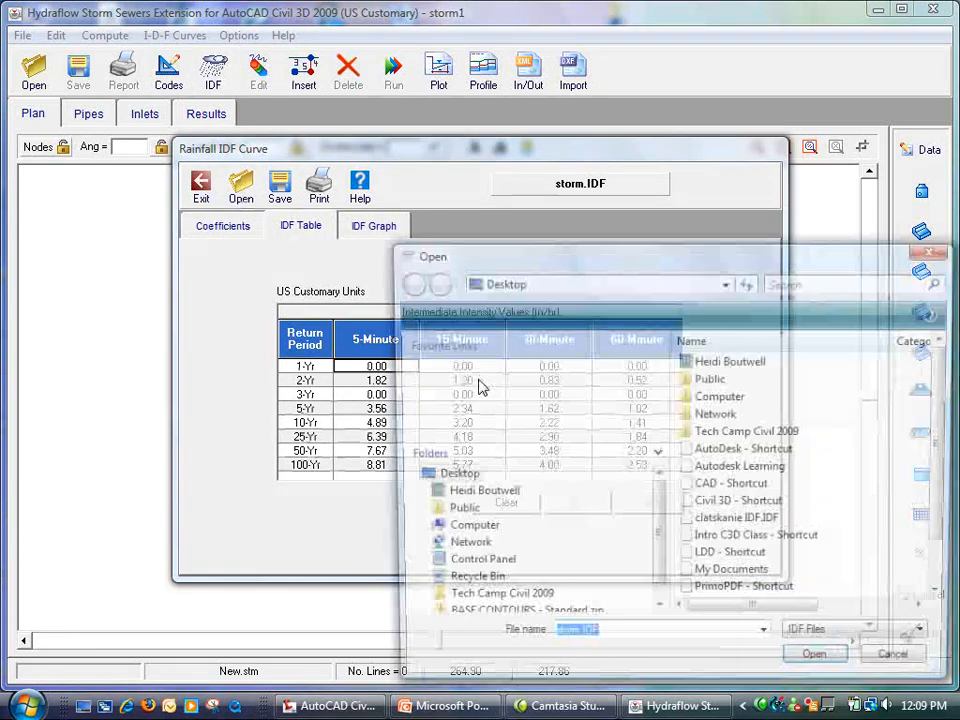
left_click(722, 525)
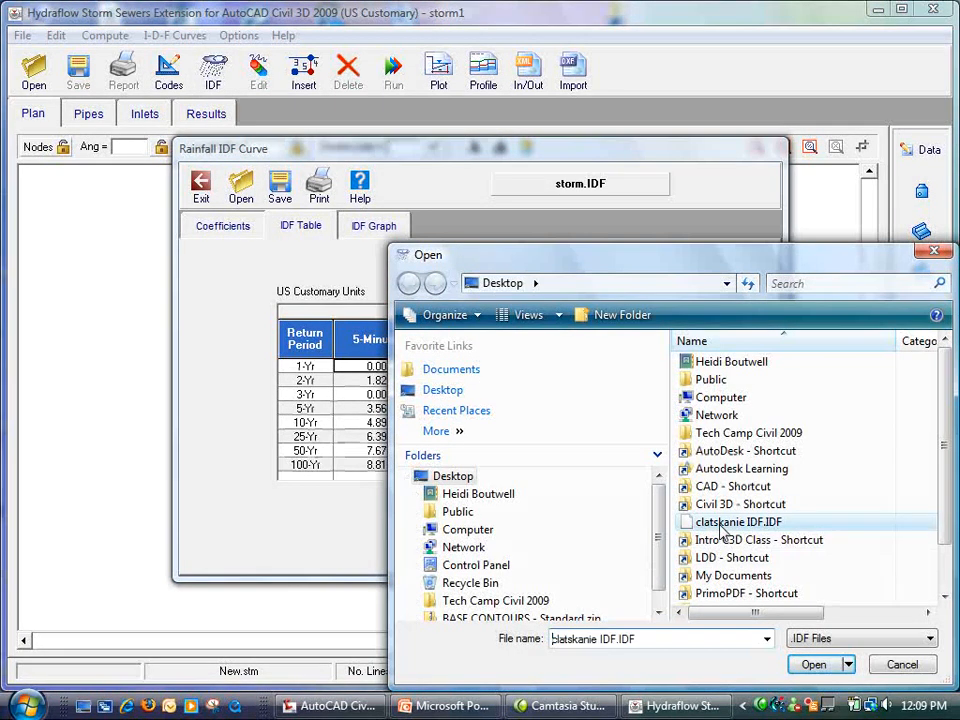
left_click(822, 666)
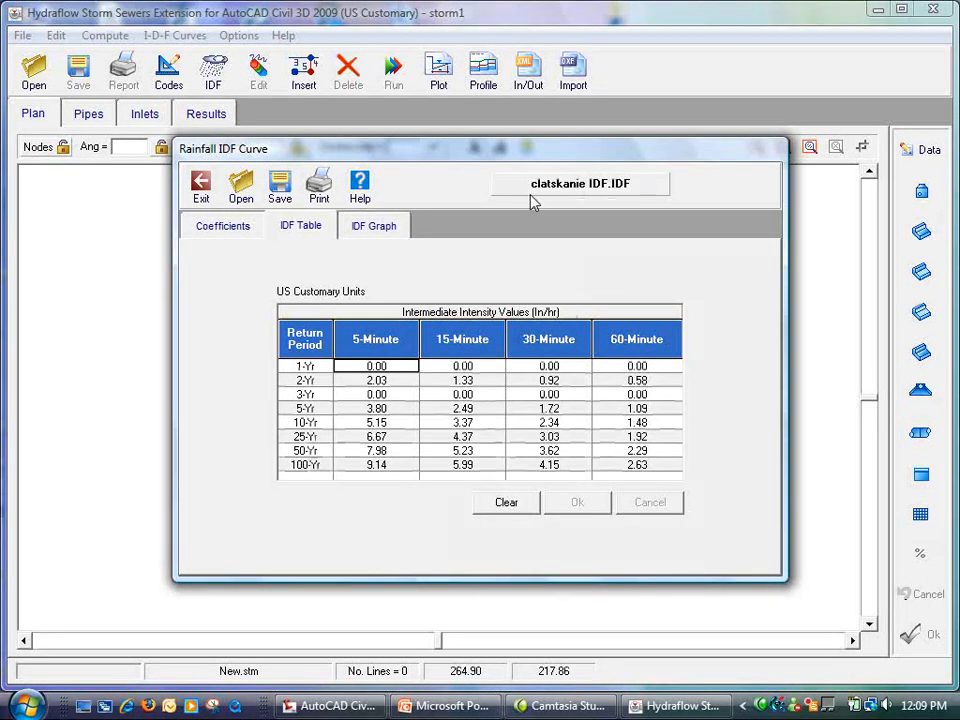
left_click(203, 187)
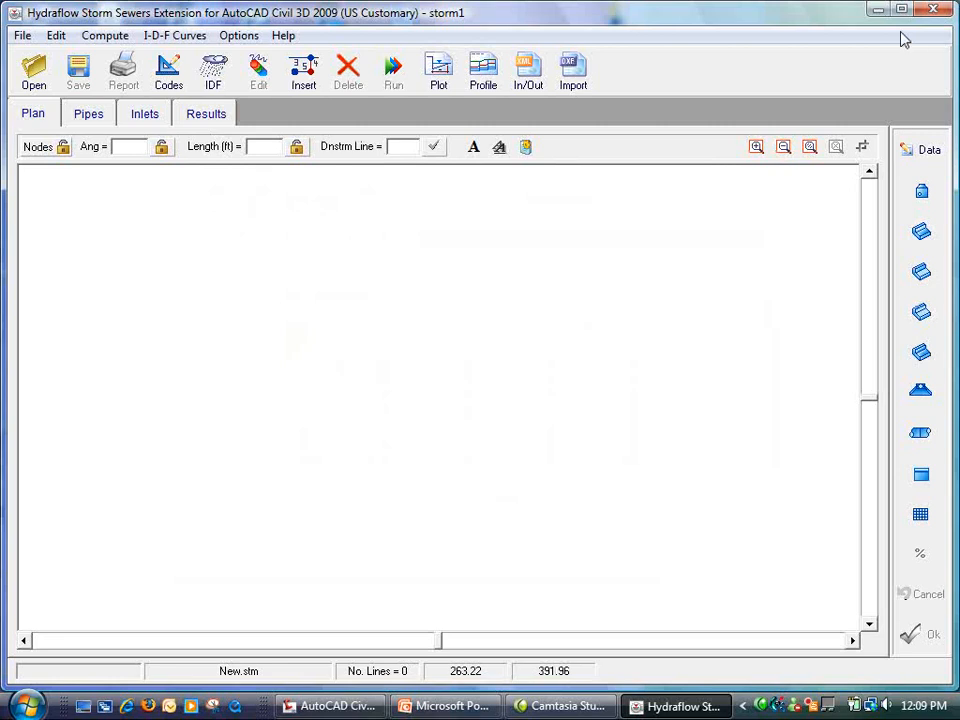
left_click(879, 10)
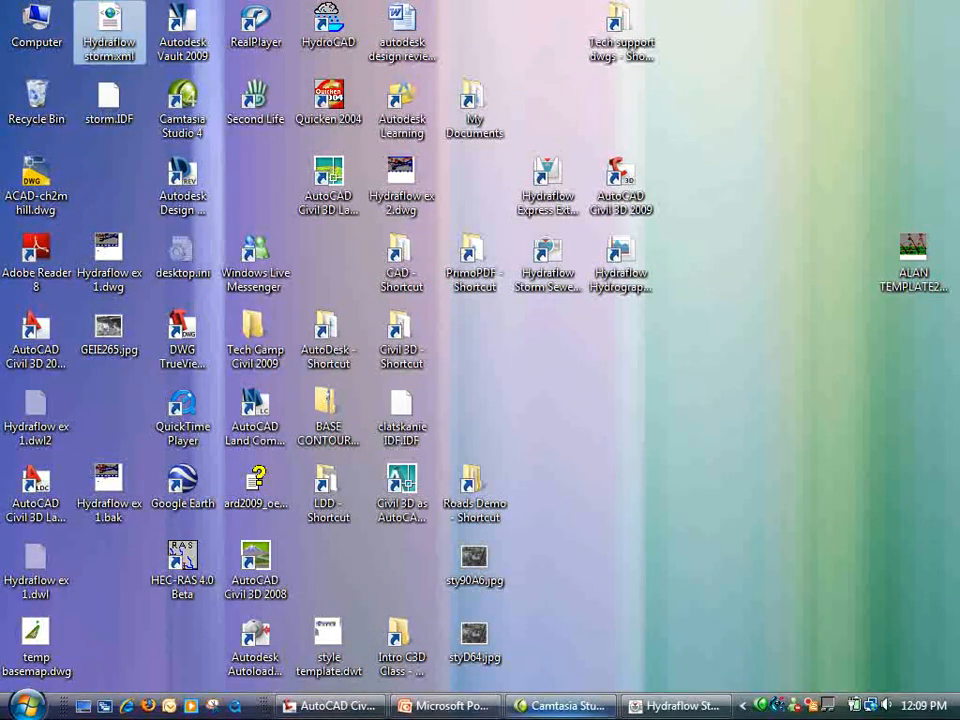
mouse_move(681, 712)
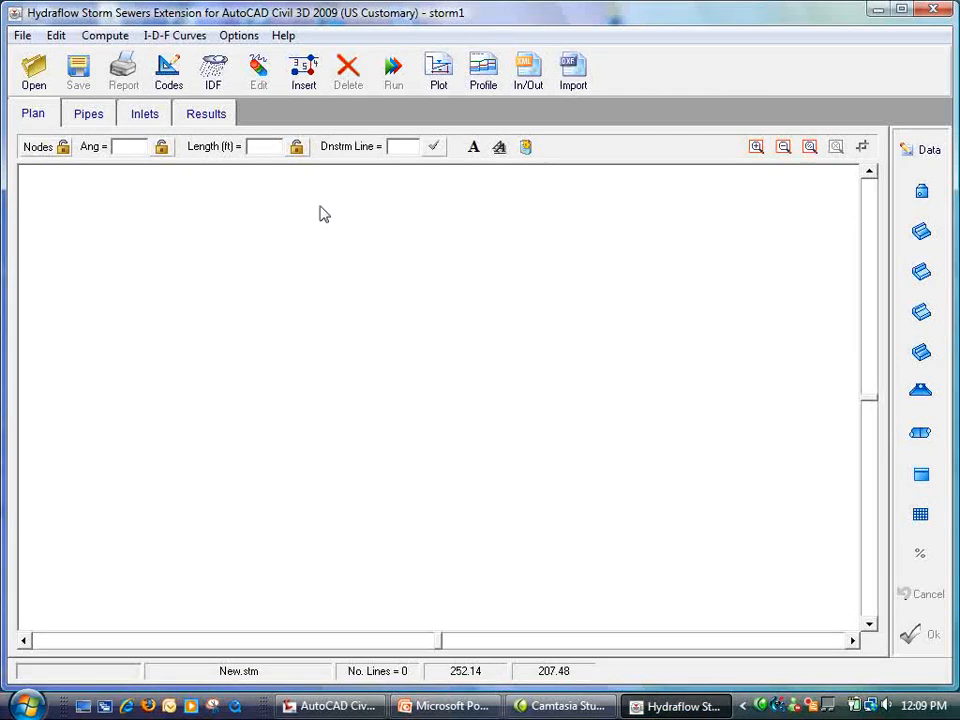
- Open the LandXML file Hydraflow storm.xml from the Desktop for import
left_click(527, 79)
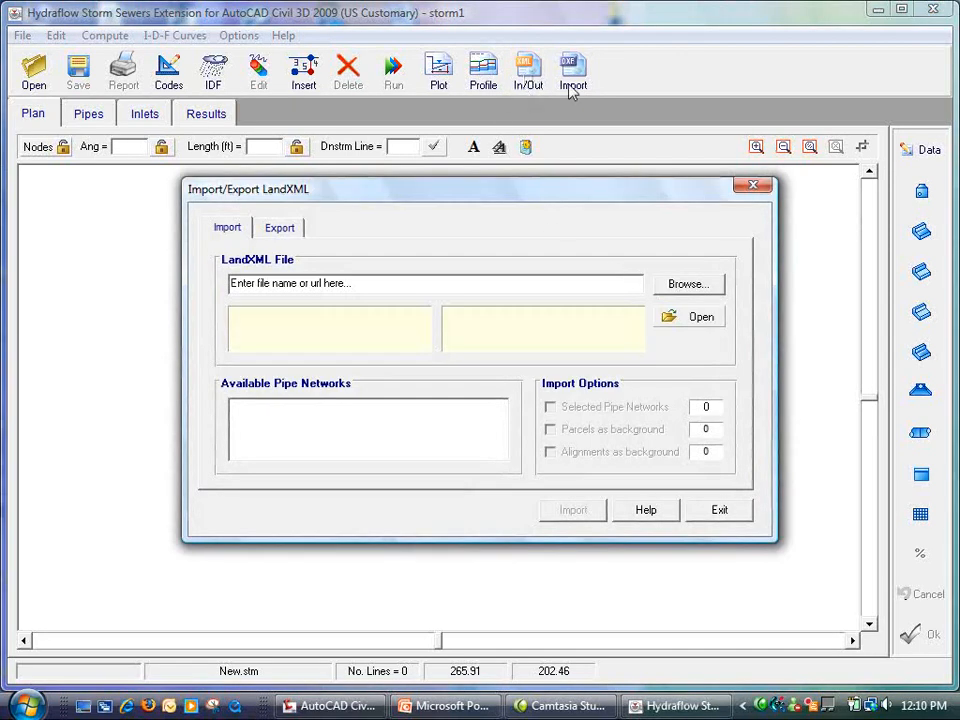
left_click(697, 287)
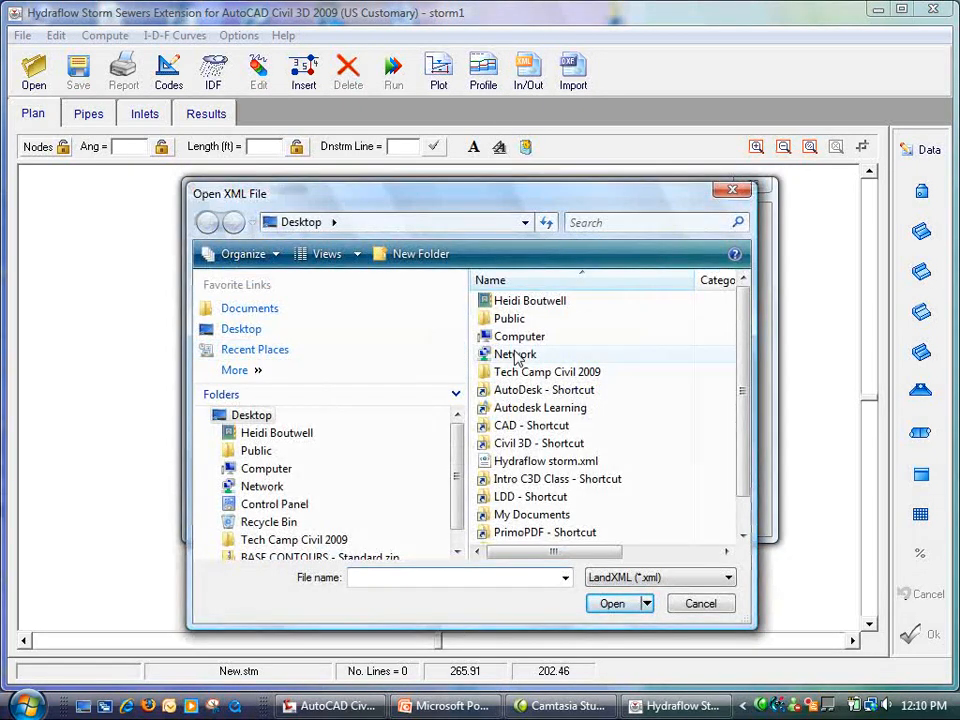
left_click(553, 464)
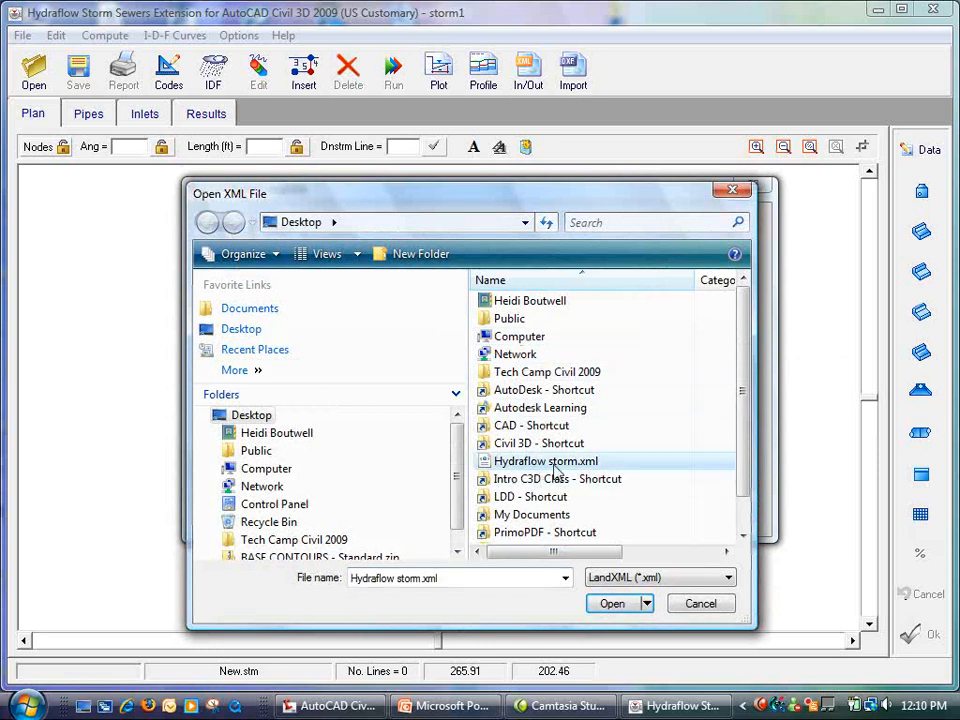
left_click(607, 605)
left_click(321, 283)
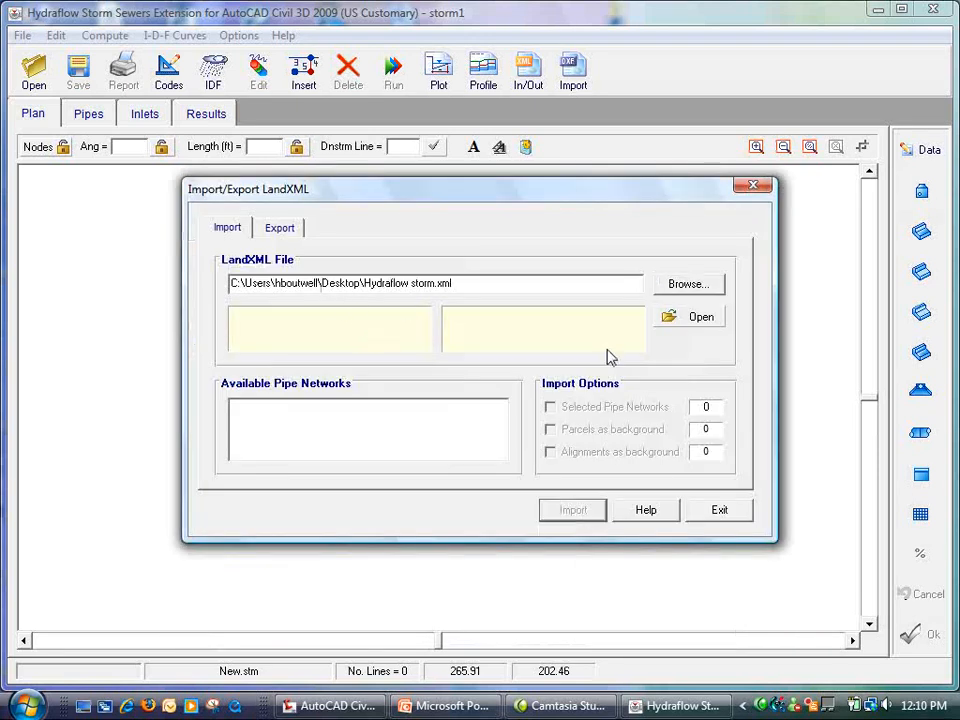
left_click(678, 328)
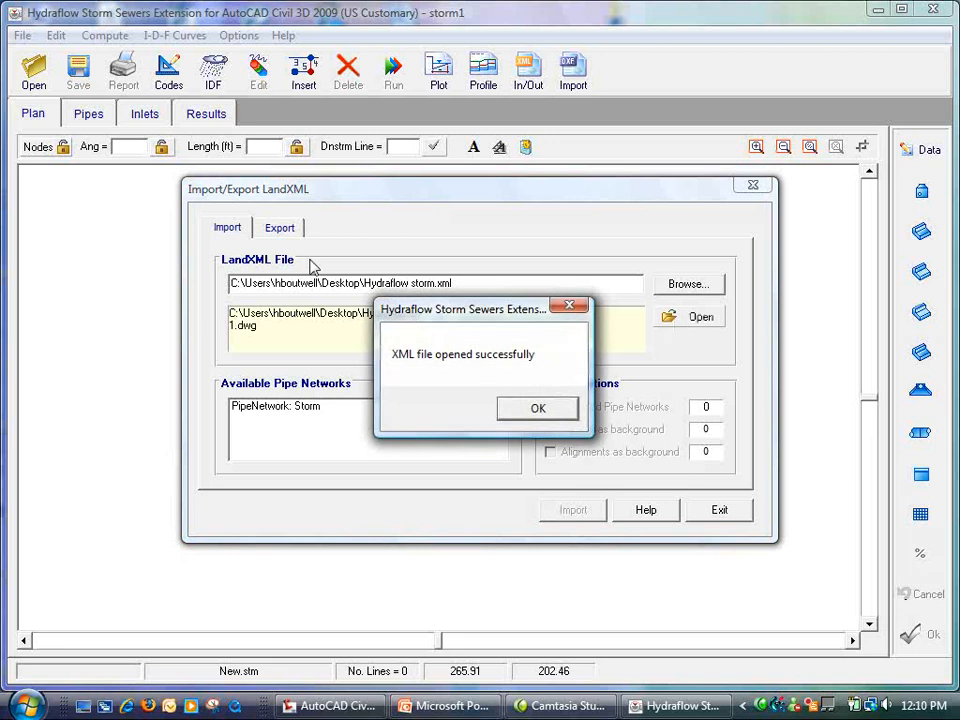
left_click(536, 414)
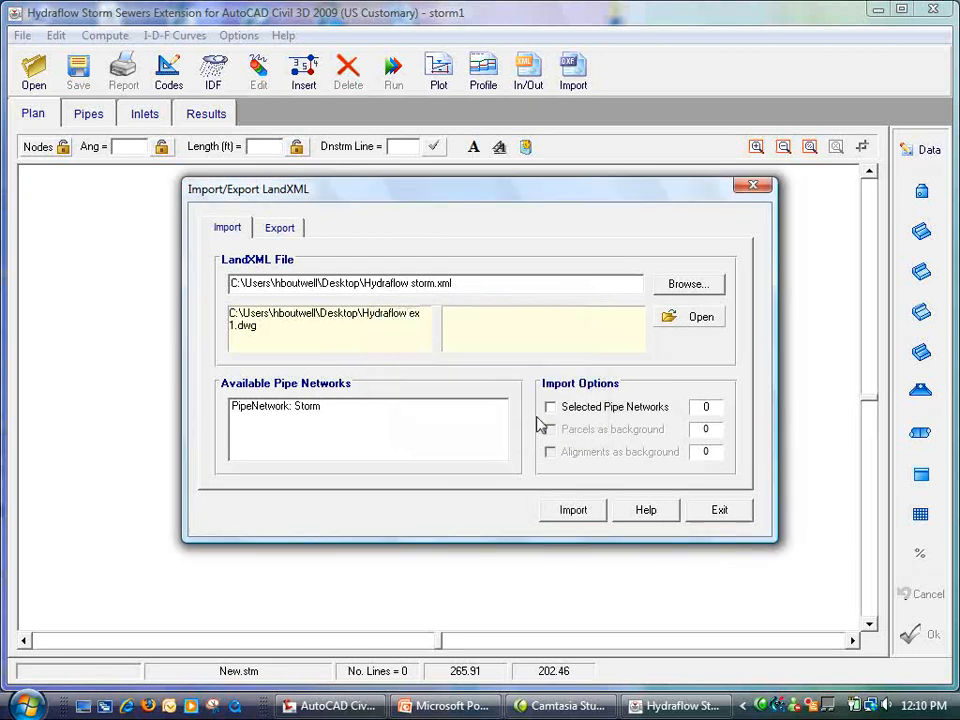
- Import the Storm pipe network with the Selected Pipe Networks option enabled
left_click(253, 407)
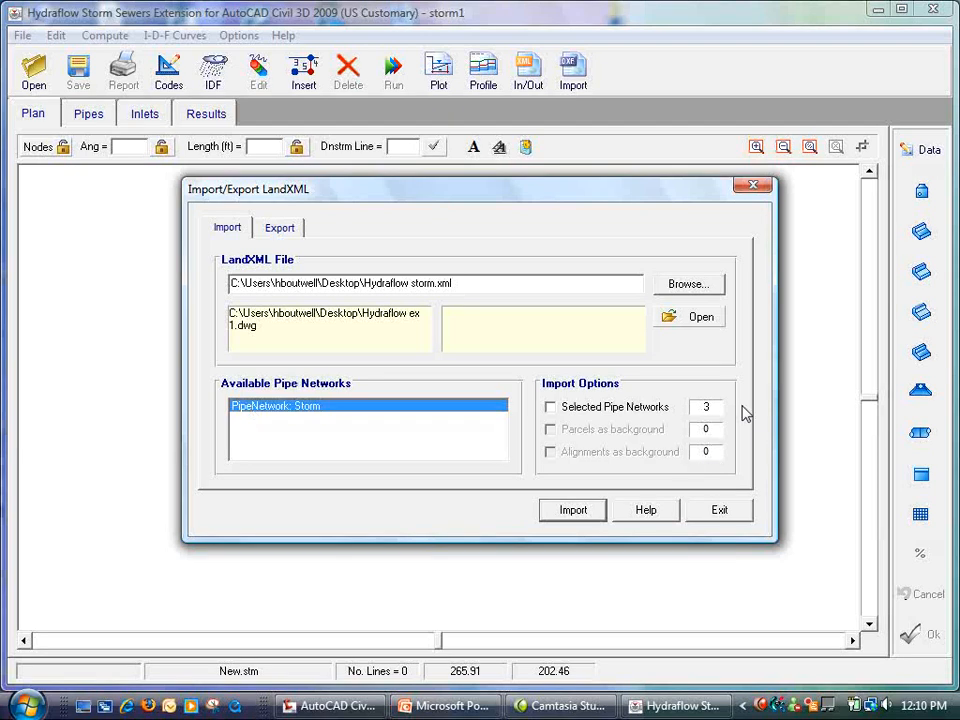
left_click(550, 408)
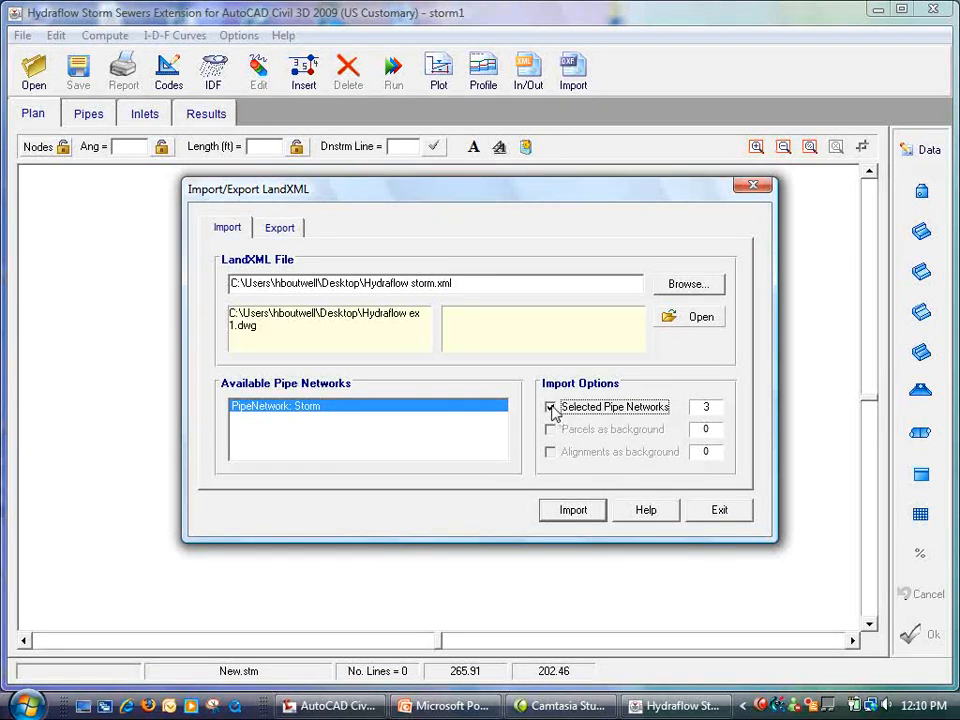
left_click(569, 510)
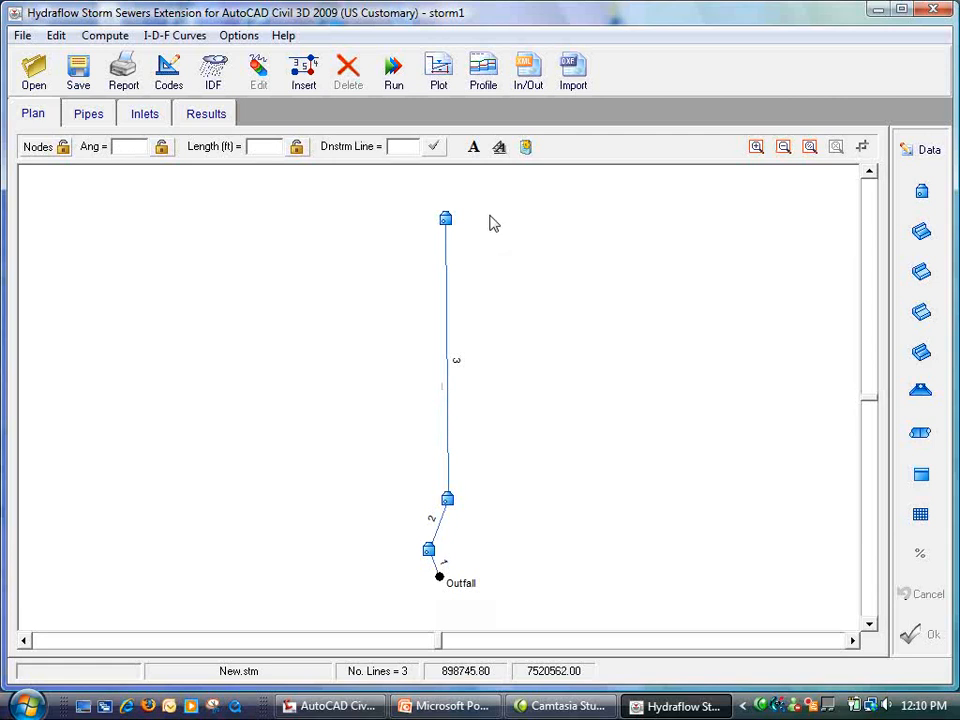
- Enter line 3's flows: known Q 3.00 cfs, drainage area 1.25 ac, runoff coefficient .91 and inlet time 5 min
left_click(447, 231)
double_click(447, 255)
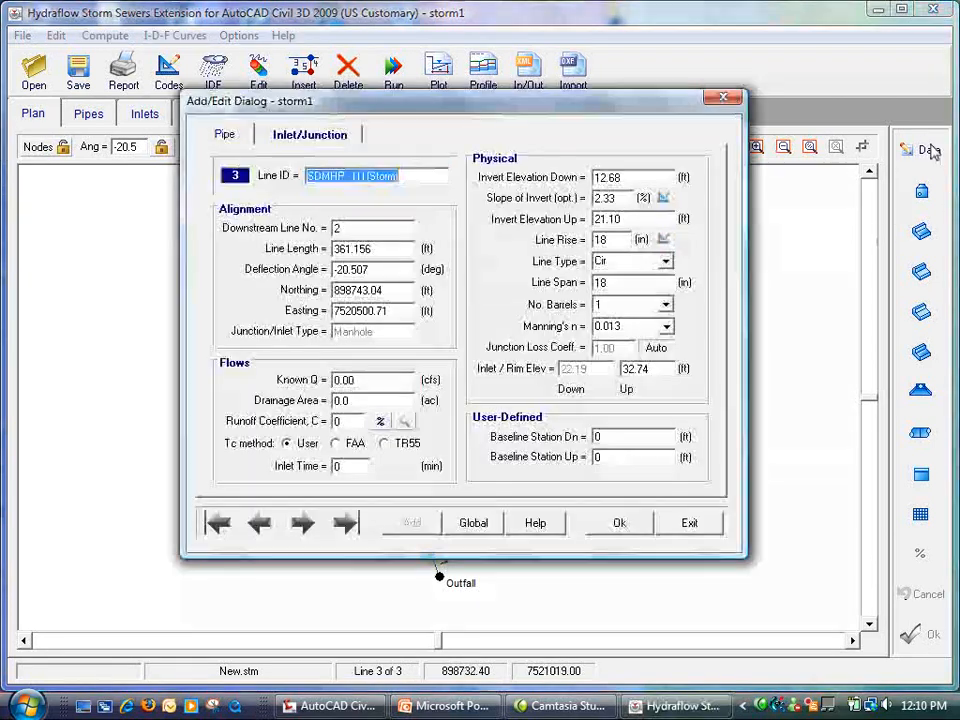
left_click_drag(380, 112, 417, 153)
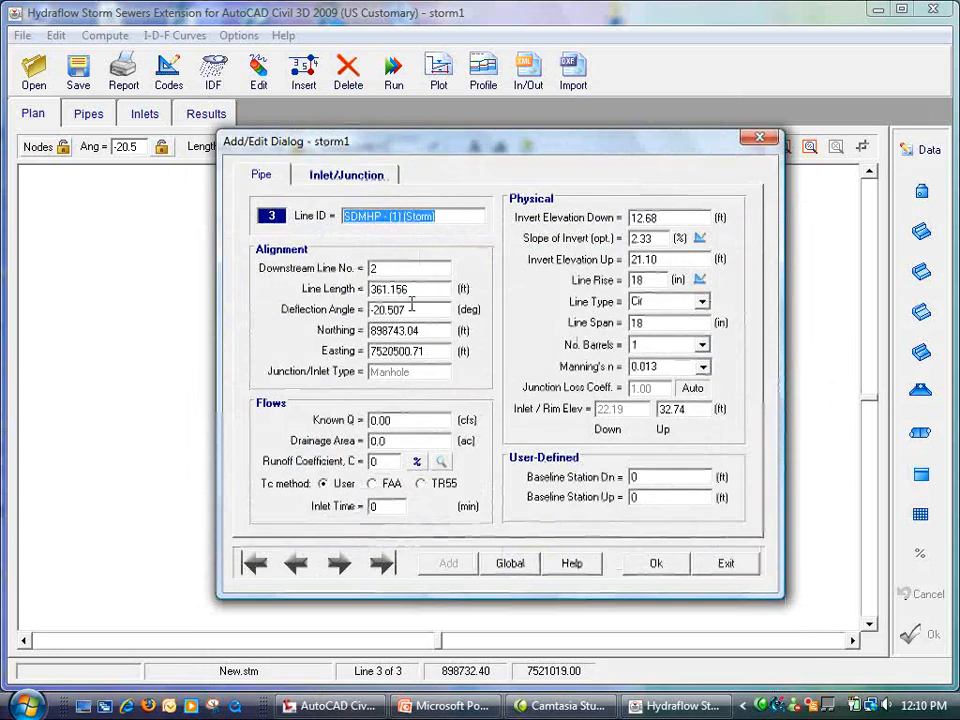
left_click(372, 420)
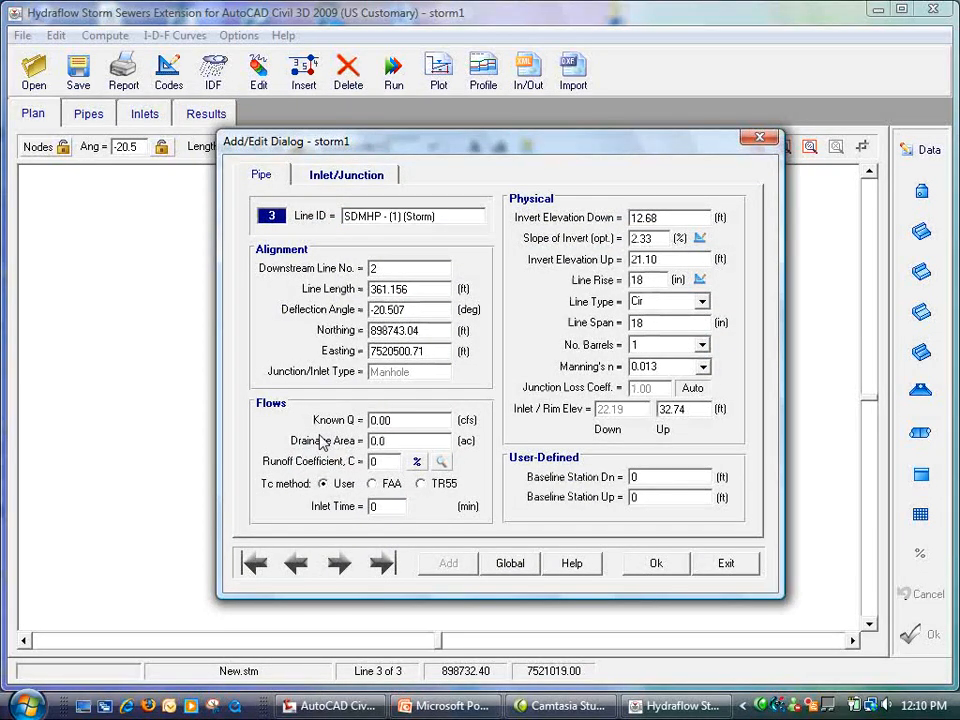
double_click(392, 439)
type("1.2")
type(".91")
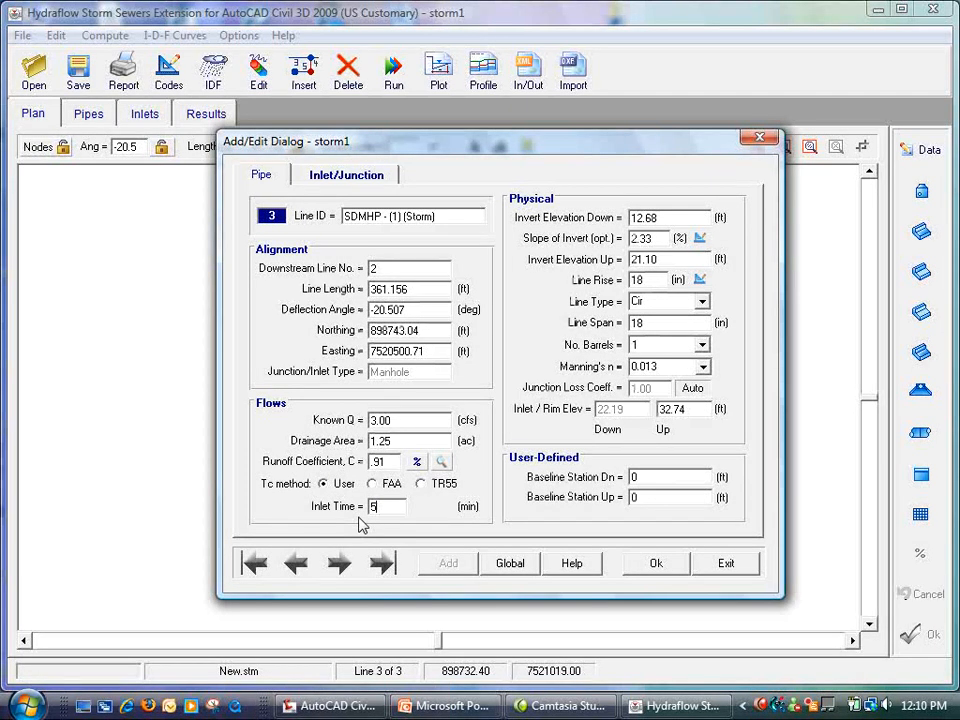
- Try the TR55 Tc method for line 3 and view its time-of-concentration worksheet
left_click(421, 484)
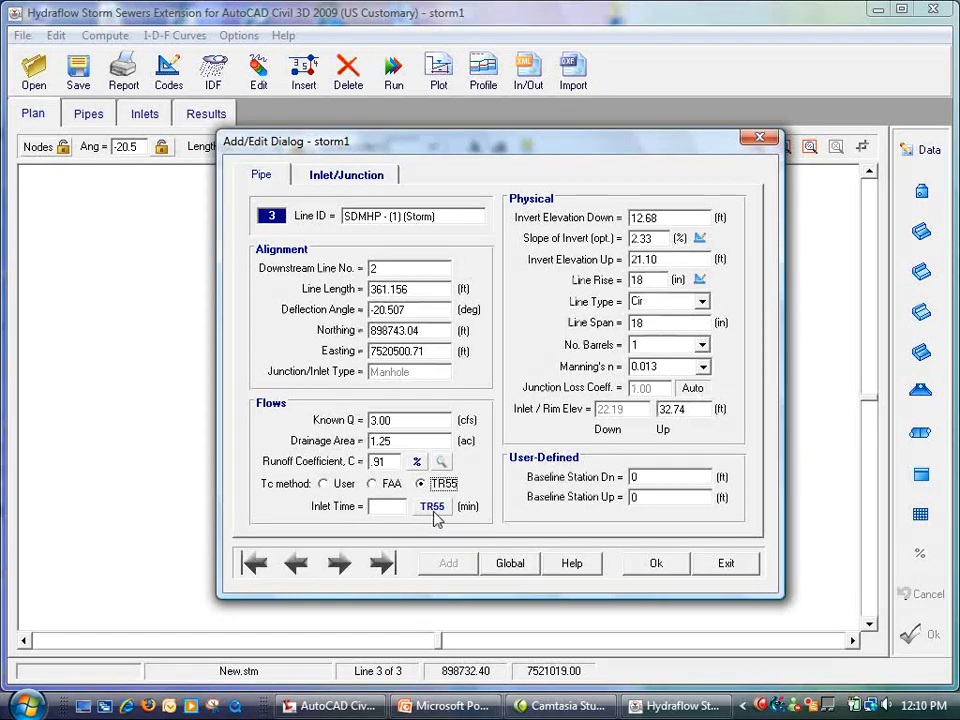
left_click(434, 508)
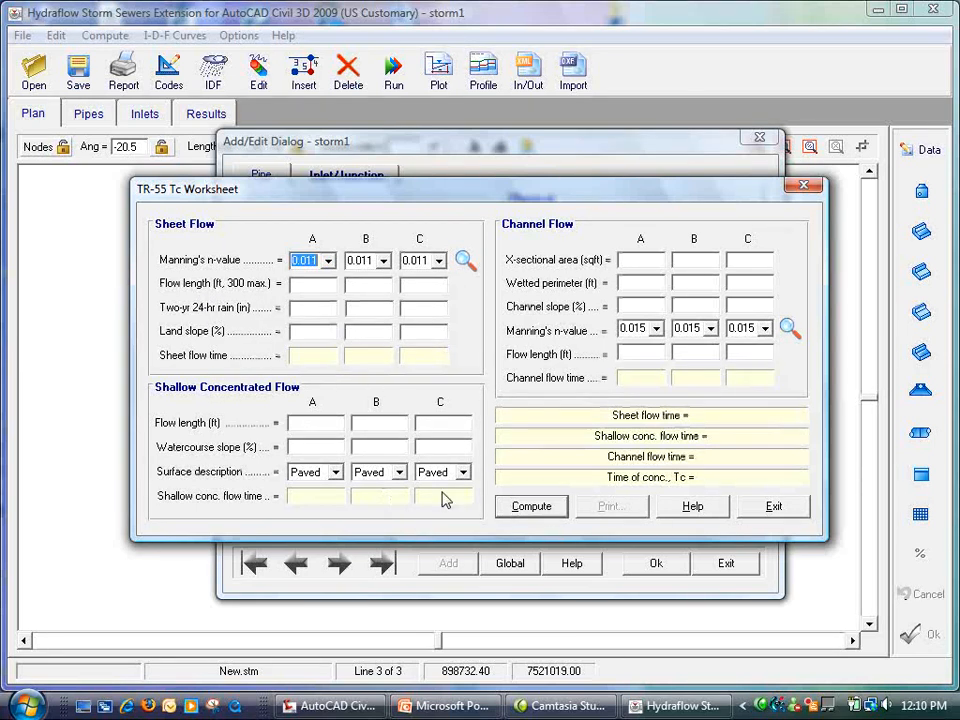
left_click(773, 507)
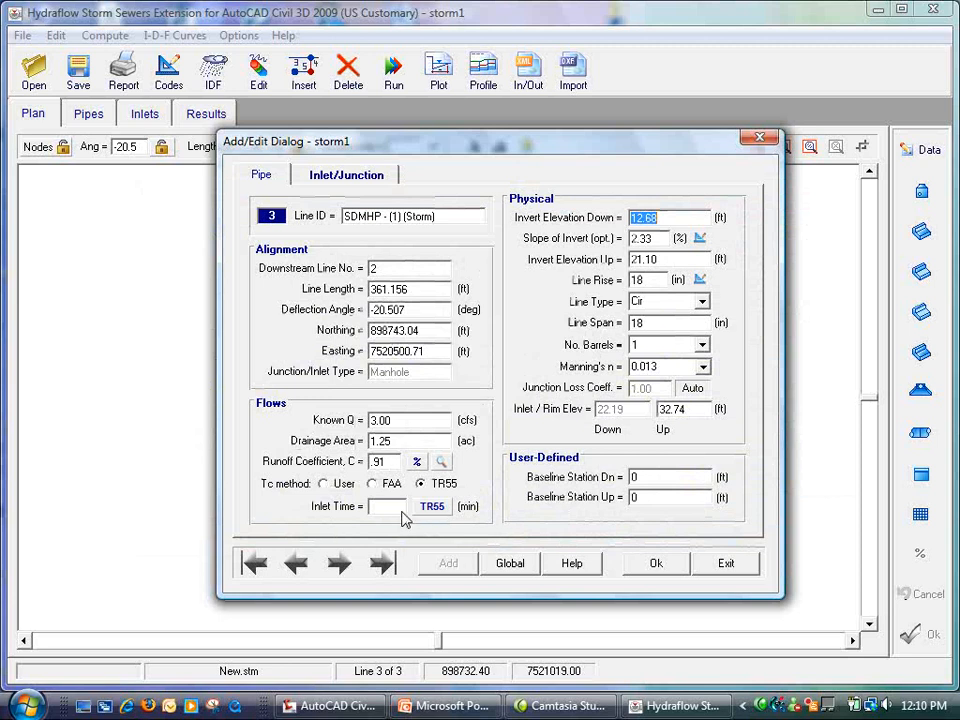
- Set line 3's Tc method to User with an inlet time of 5 min and apply the line data
left_click(336, 487)
type("5")
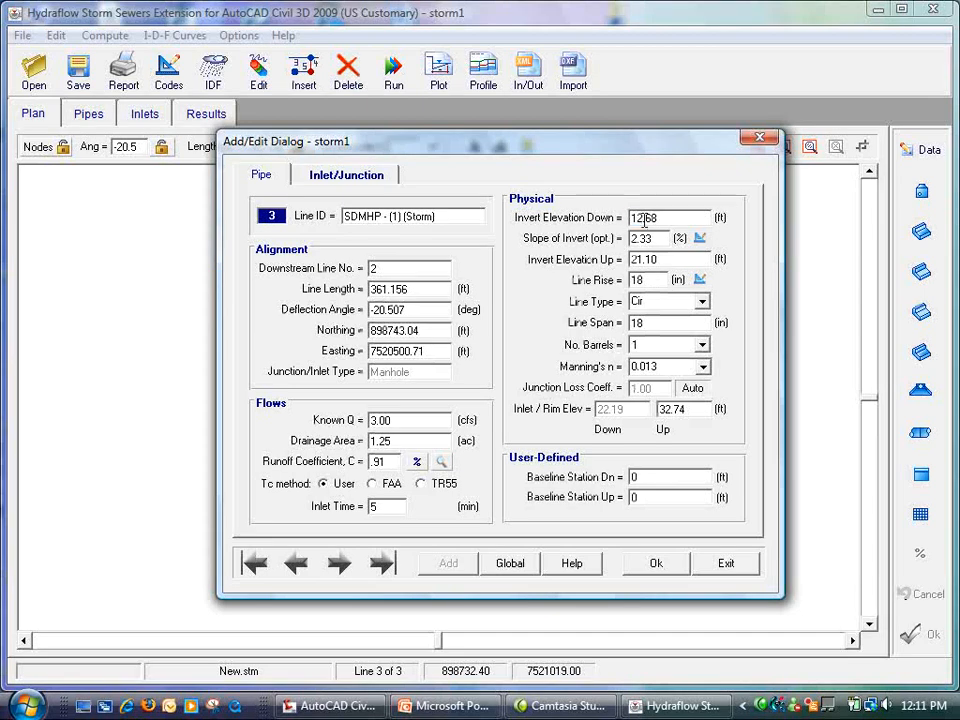
left_click(654, 562)
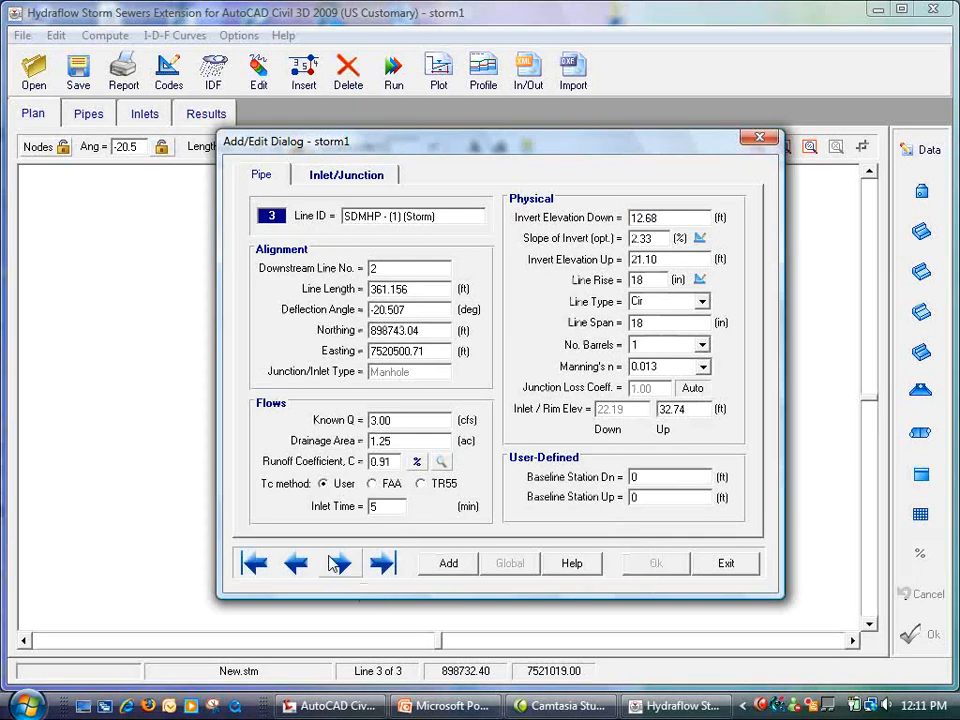
left_click(726, 563)
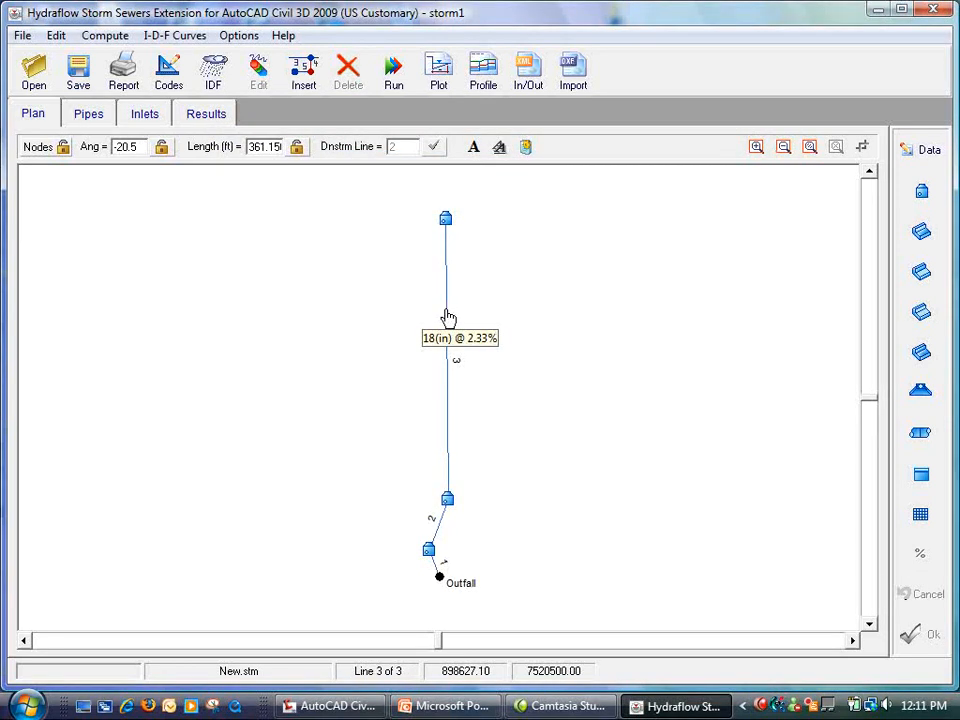
- Add a line about 26 ft long with a drop curb inlet, branching off the upstream manhole of line 3
left_click(921, 476)
left_click(446, 219)
left_click(466, 217)
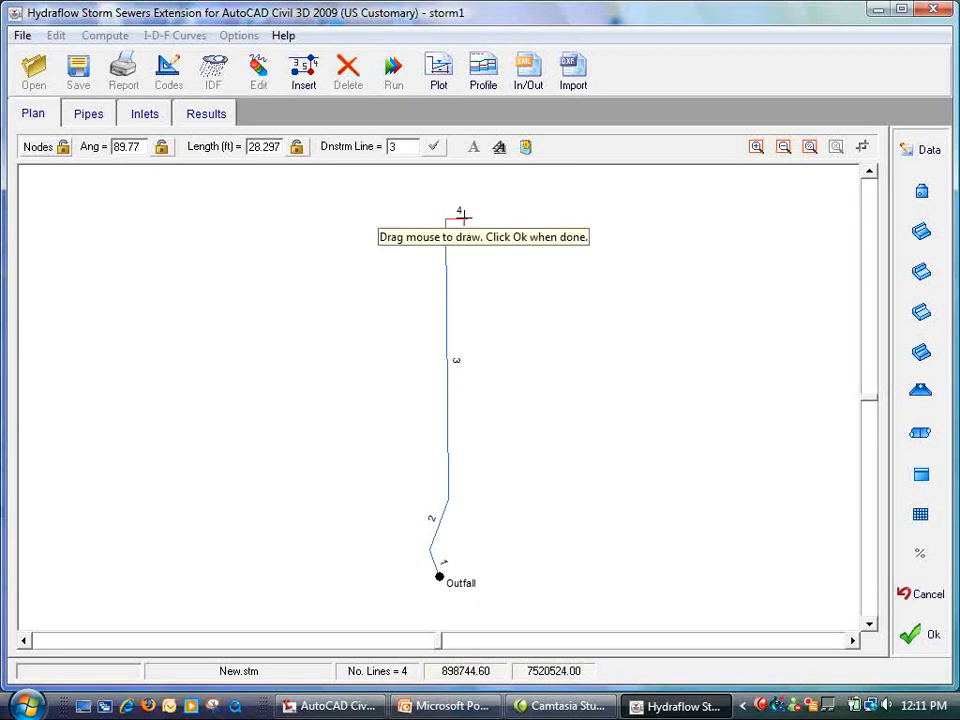
left_click(464, 217)
right_click(466, 221)
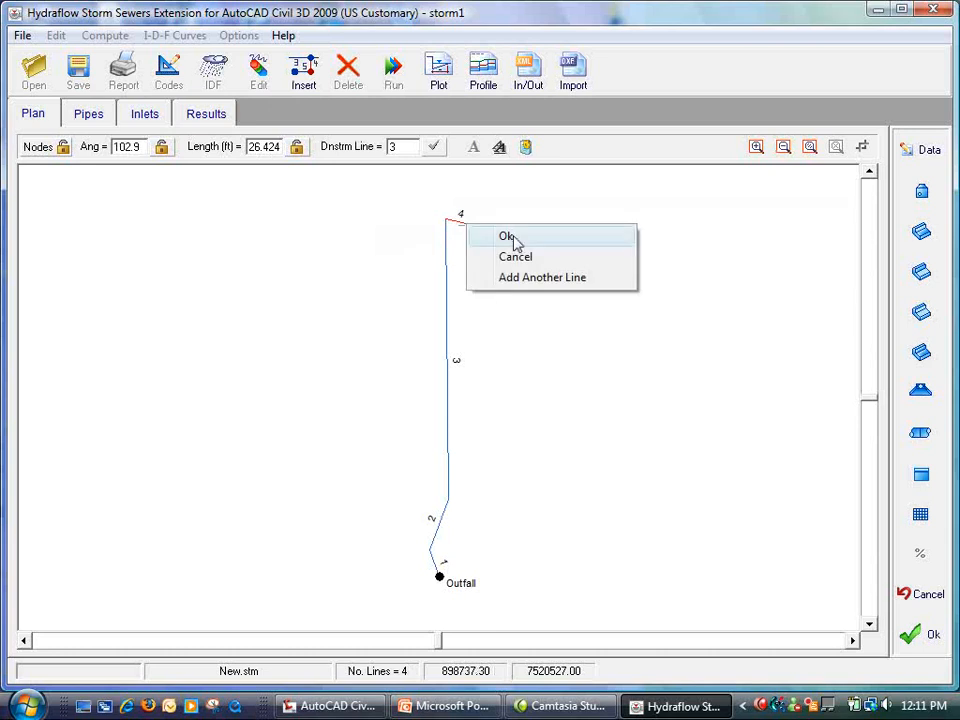
left_click(510, 238)
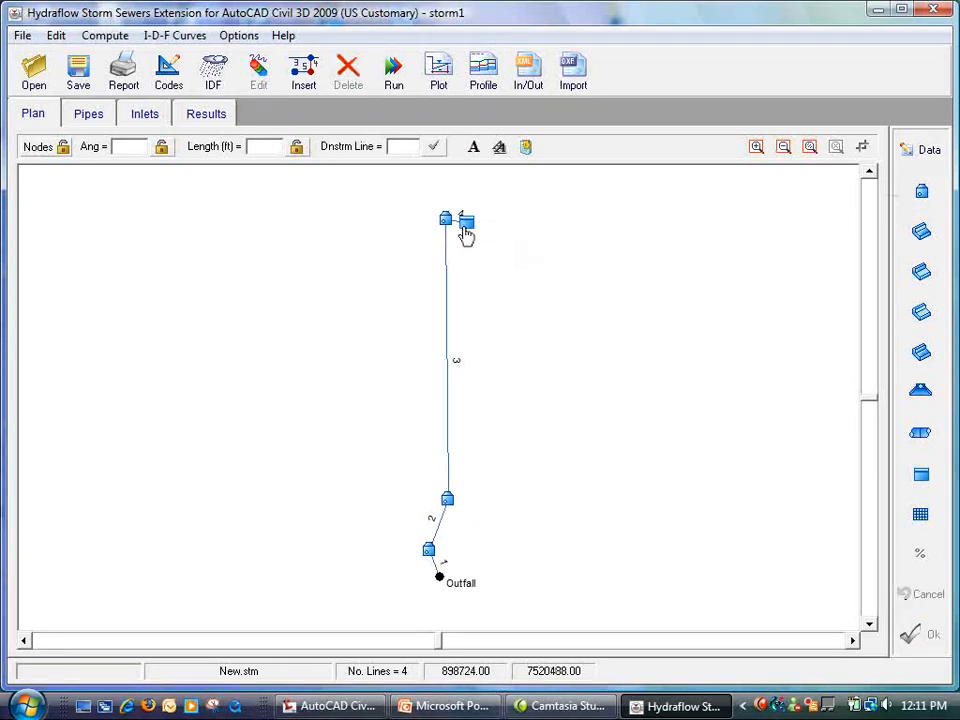
- Set line 4's length to 15 ft and its deflection angle to 90 degrees
left_click(464, 222)
left_click(926, 152)
double_click(407, 289)
type("15")
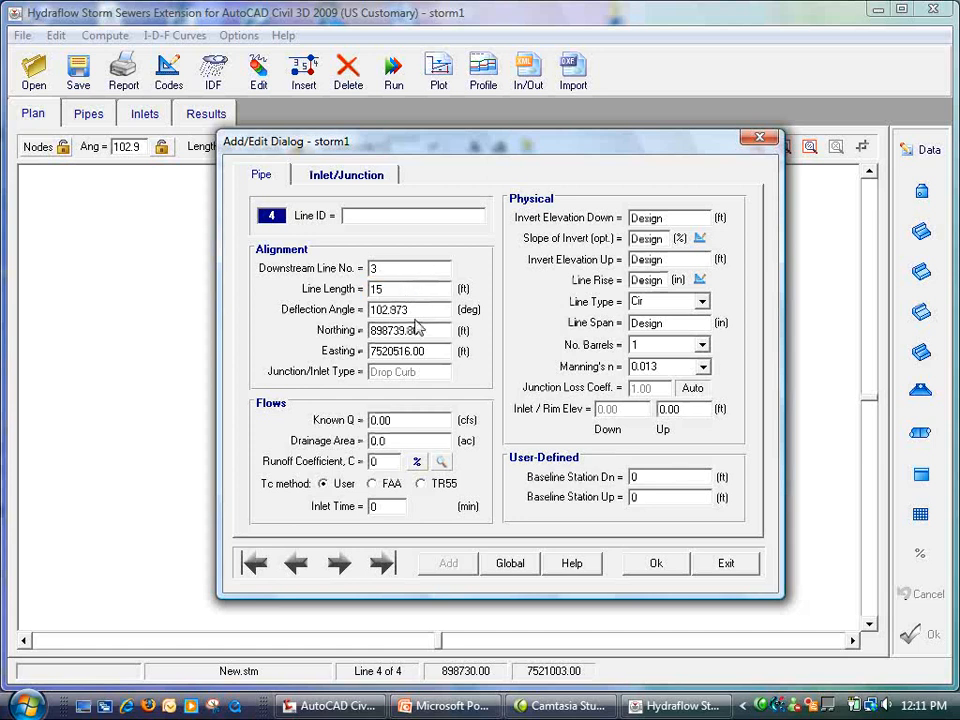
double_click(419, 310)
type("90")
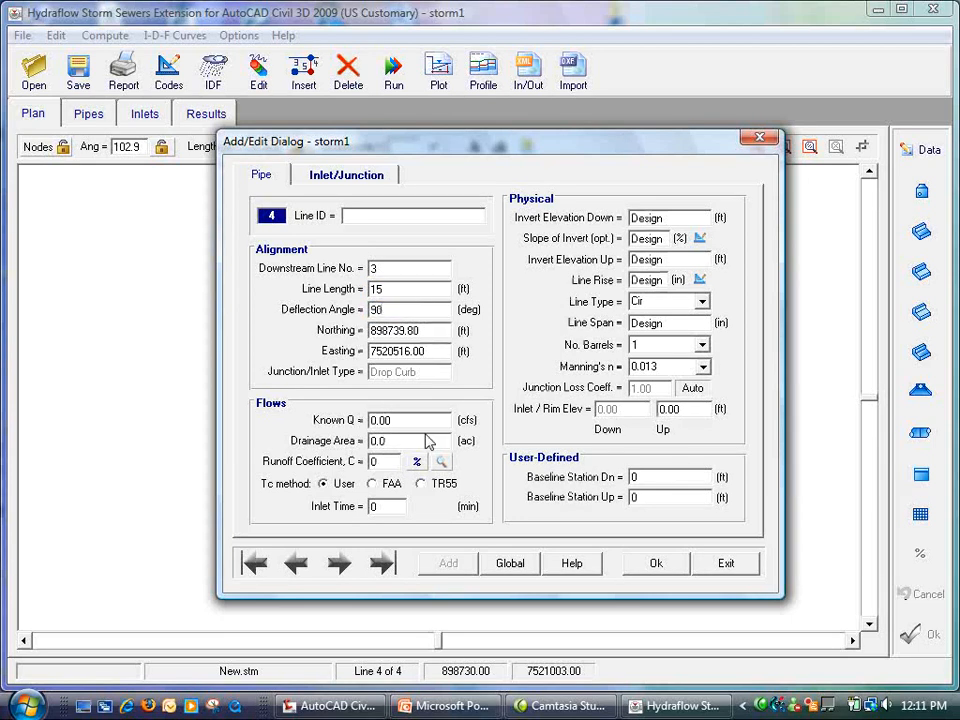
- Set line 4's known Q to 0.25 cfs, drainage area to 0.6 ac, runoff coefficient to 76 and inlet time to 5 min
double_click(421, 421)
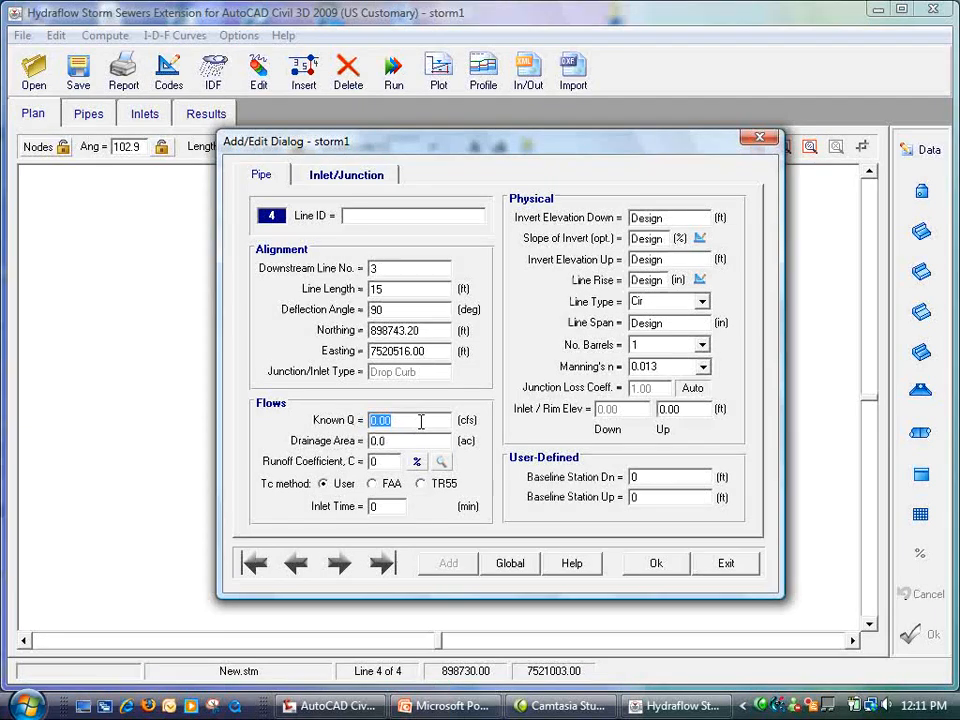
type(".25")
double_click(400, 437)
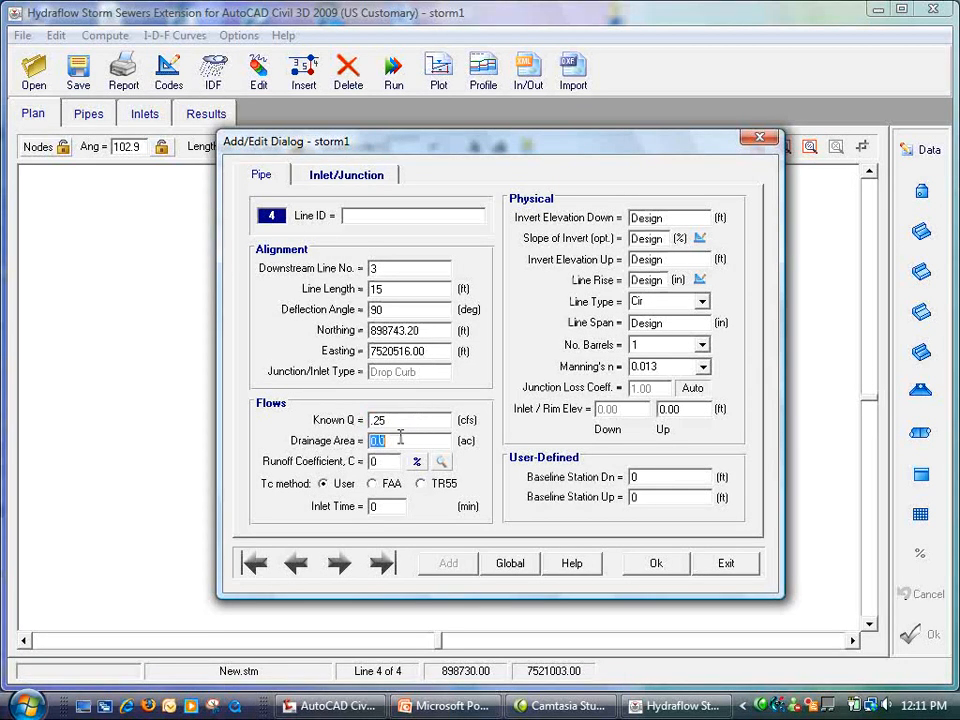
type(".6")
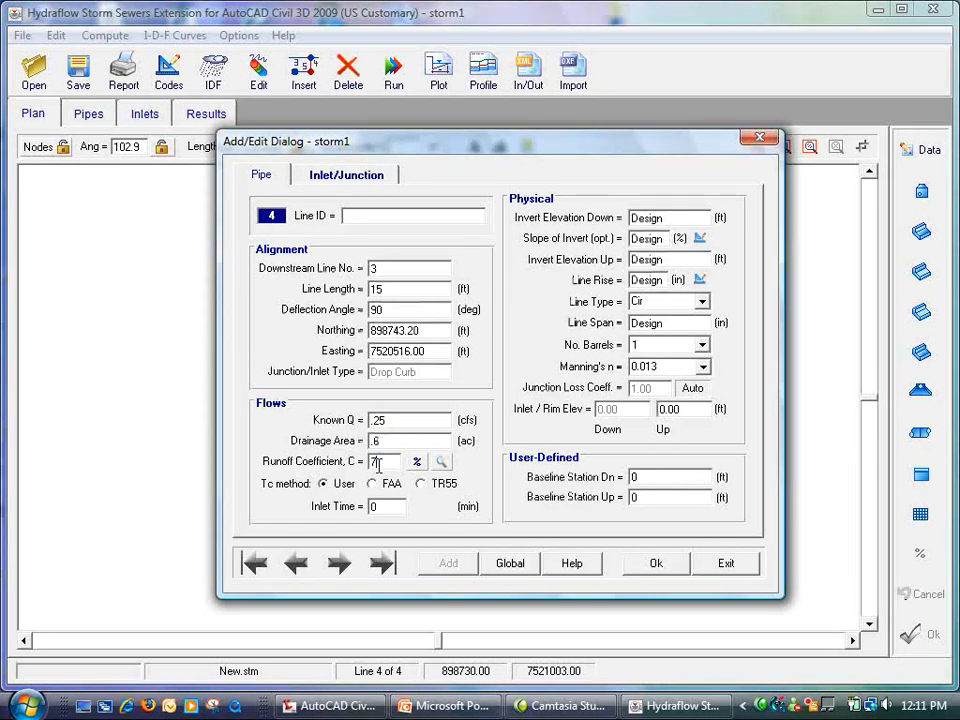
double_click(380, 509)
left_click(645, 563)
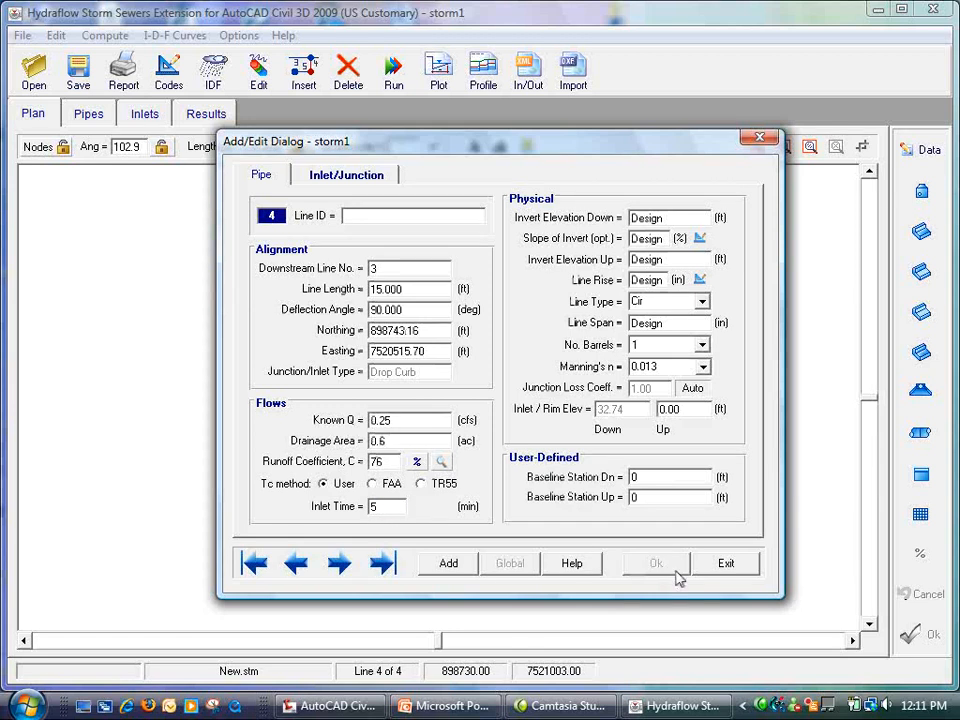
left_click(724, 563)
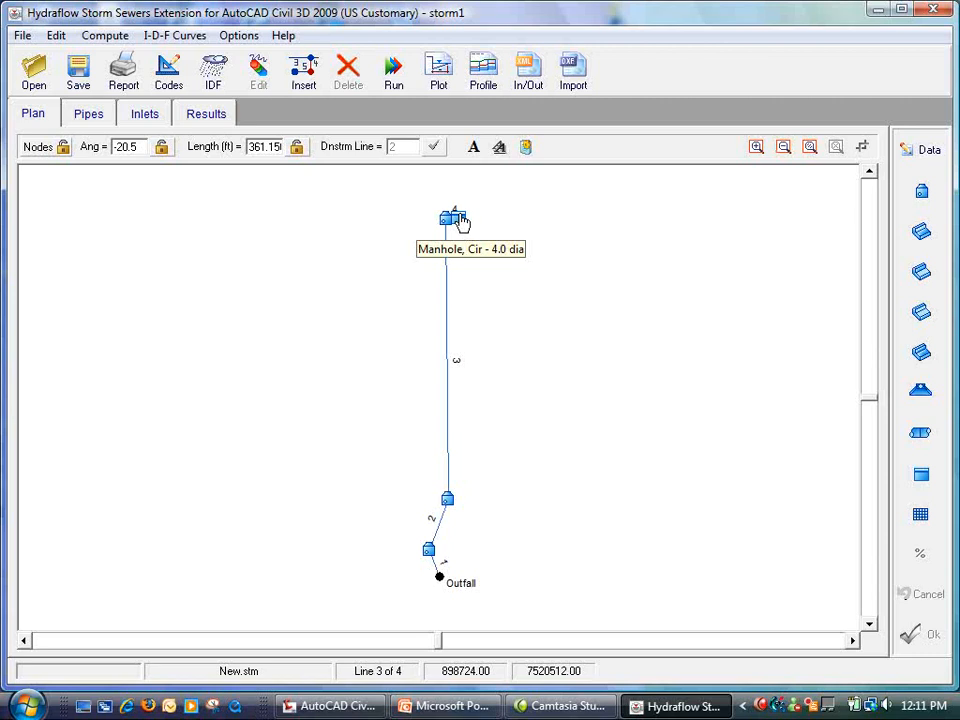
- Rename the ID of line 1, the outfall pipe, as cb 1 and apply the line data
left_click(100, 115)
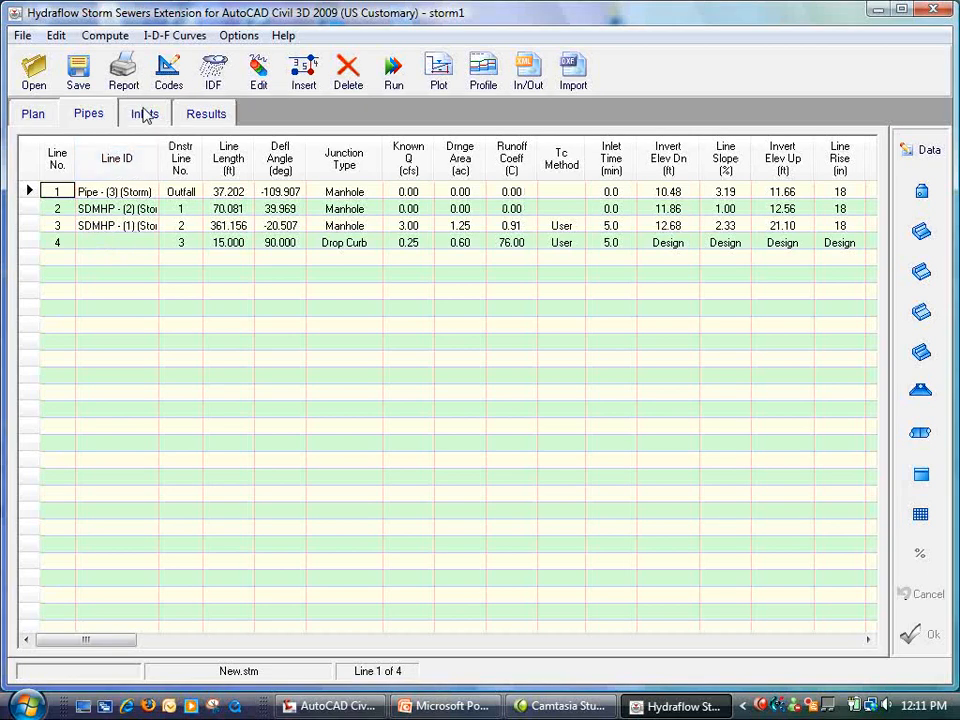
left_click(58, 115)
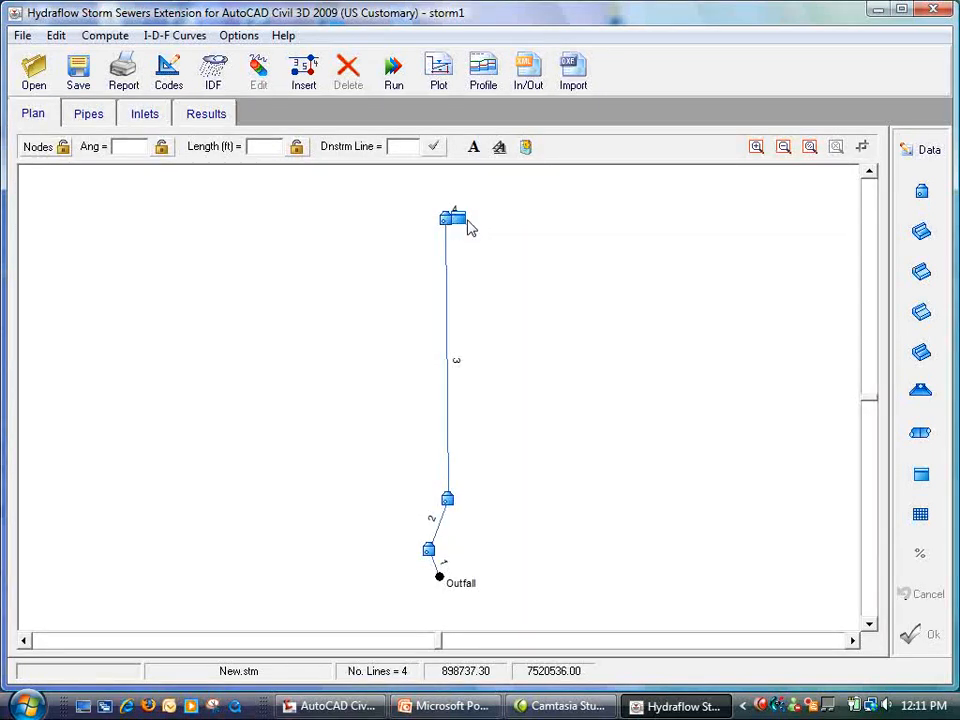
left_click(917, 153)
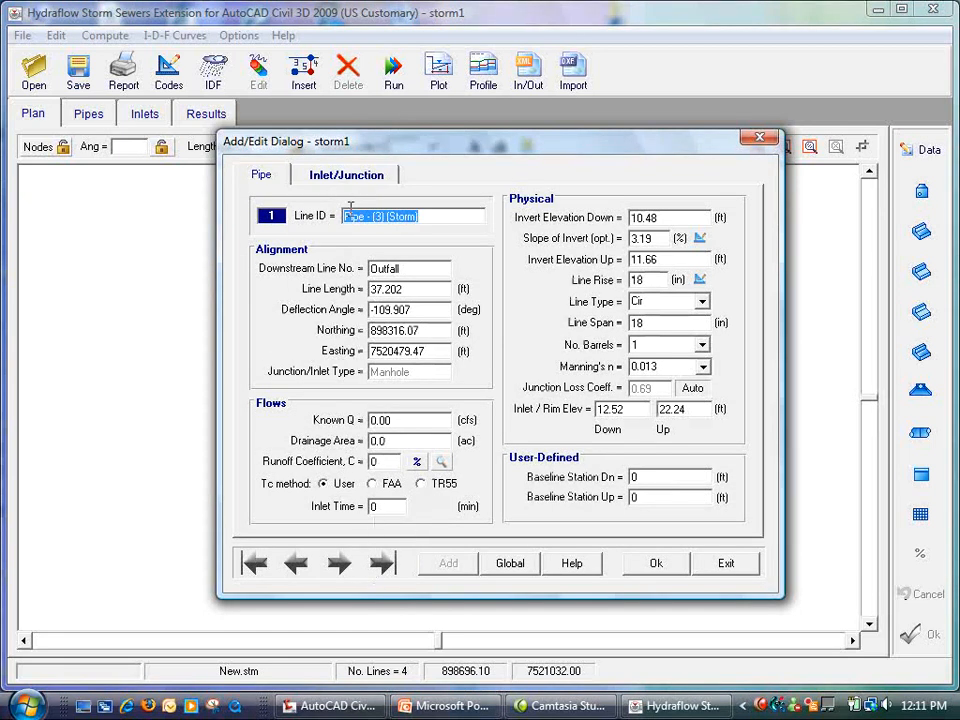
type("cb 1")
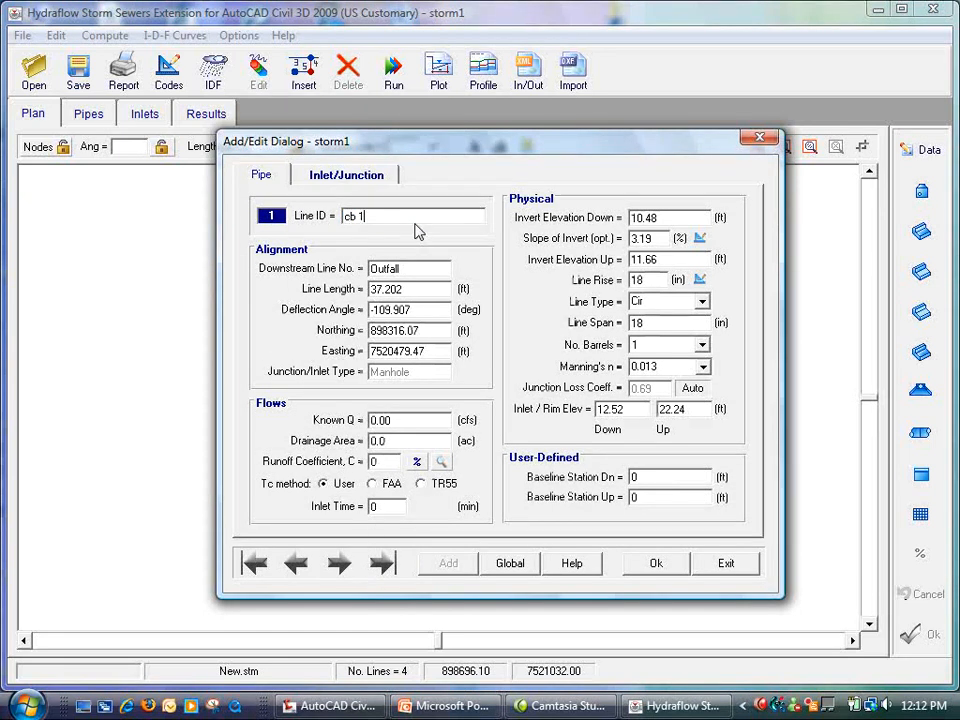
left_click(672, 564)
left_click(724, 564)
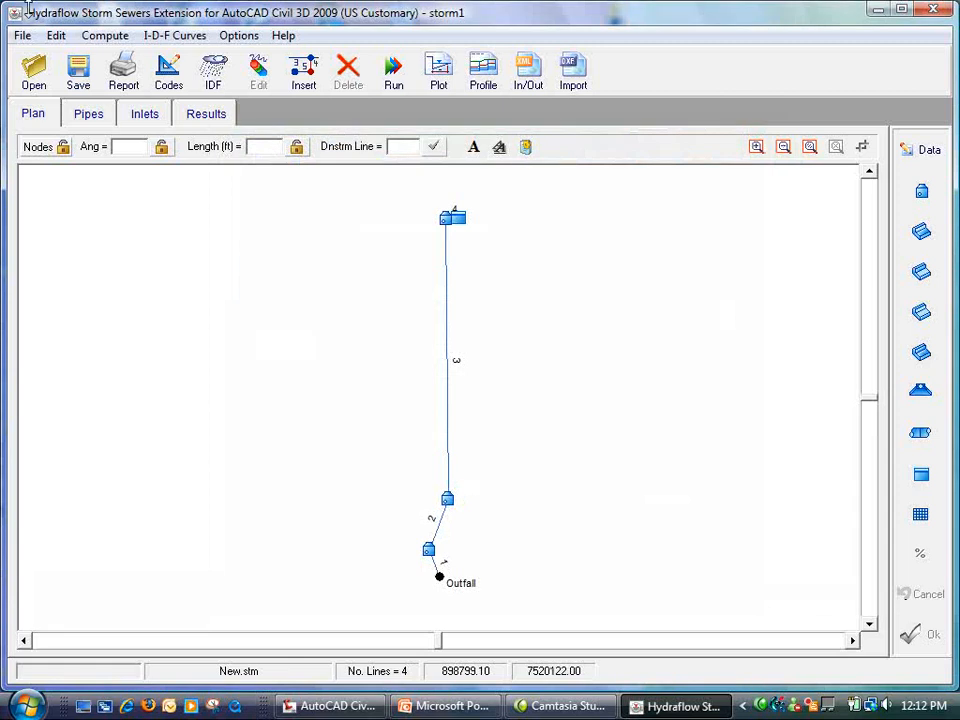
- Review the network's pipe, inlet and results tables and return to the plan view
left_click(92, 116)
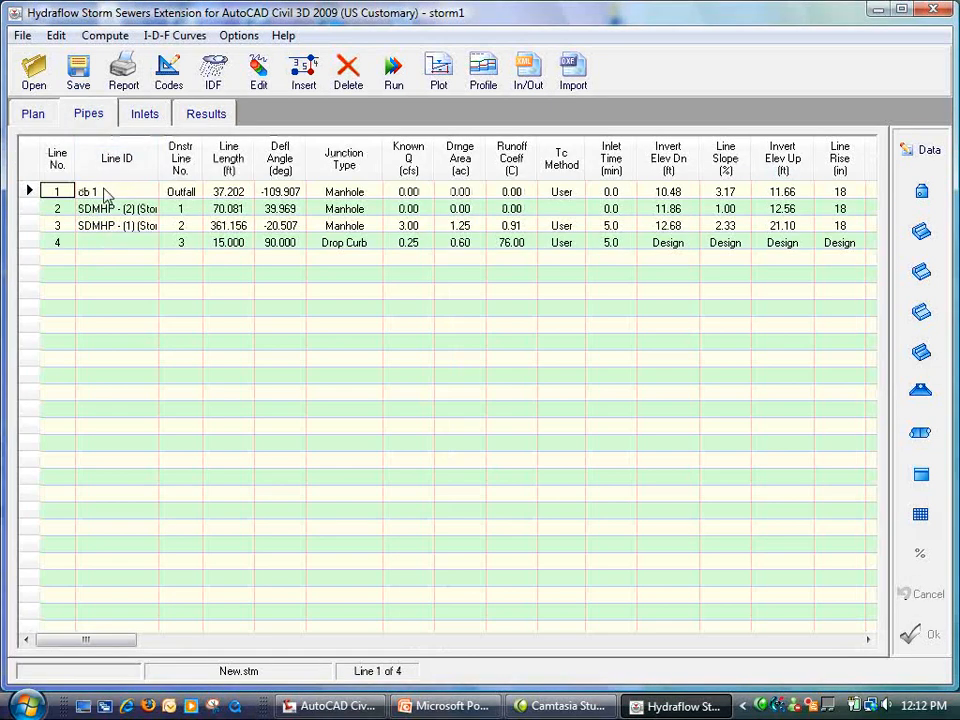
left_click(150, 117)
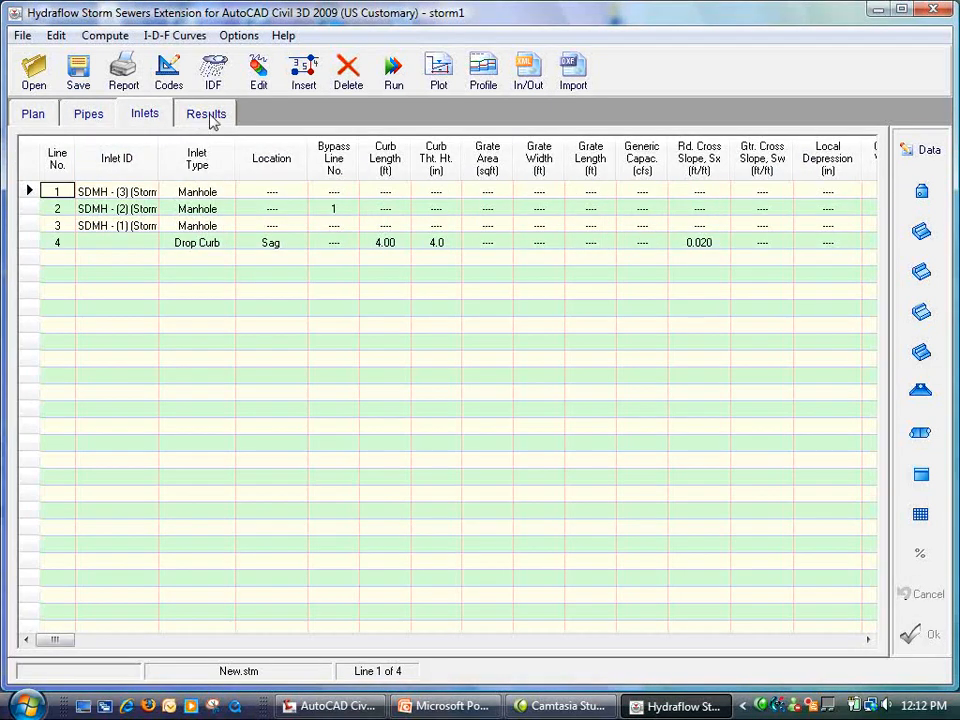
left_click(208, 116)
left_click(38, 118)
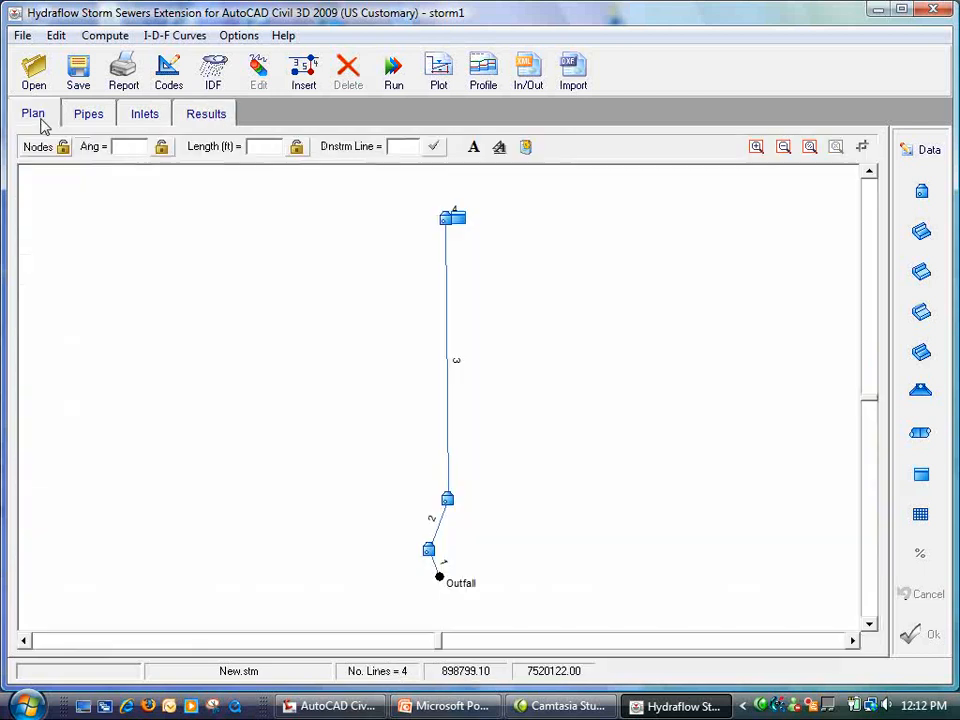
- Compute the system with the Analysis w/ Design option for the 10-Yr return period and a Normal starting HGL at the outfall line
left_click(393, 72)
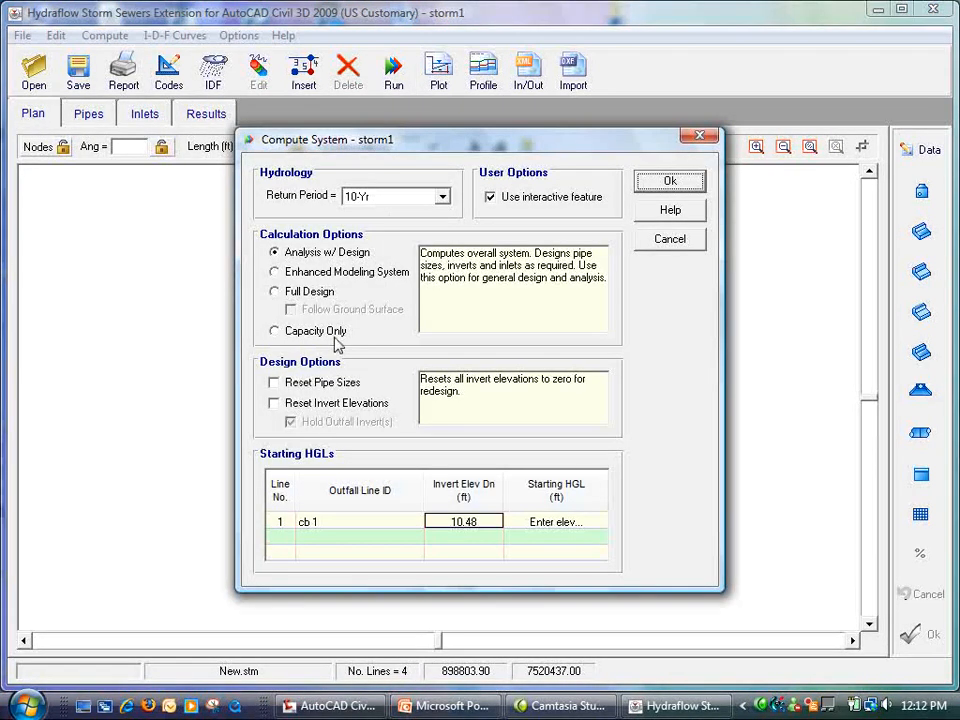
left_click(546, 523)
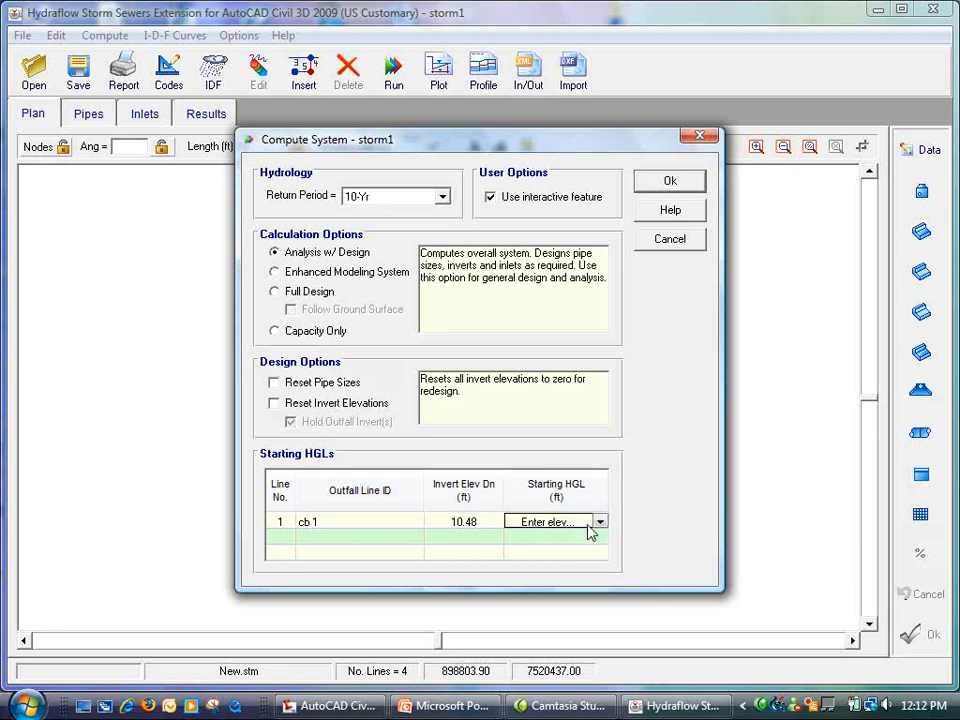
left_click(592, 524)
left_click(538, 577)
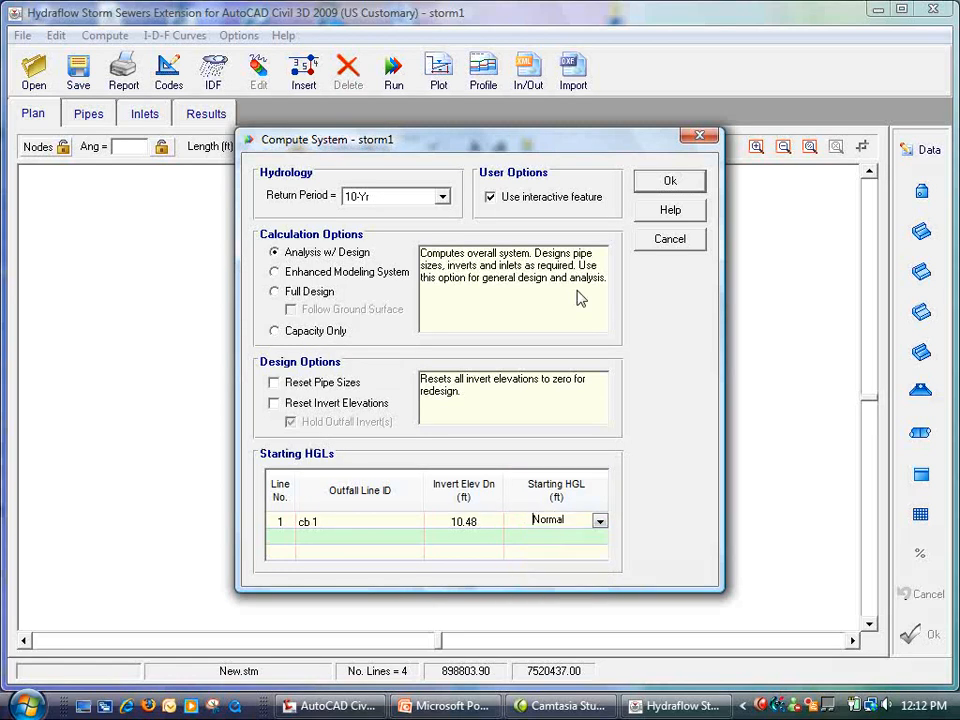
left_click(668, 182)
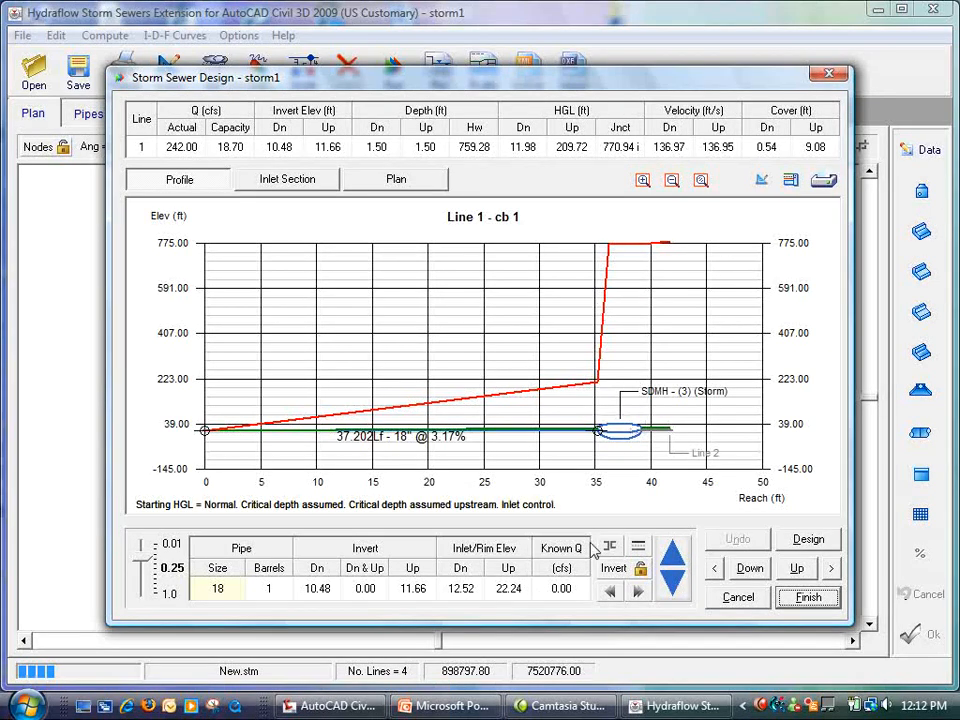
- Go upstream to line 4 in the storm sewer design and increase its pipe size to 36 in
left_click(749, 568)
left_click(797, 569)
left_click(797, 569)
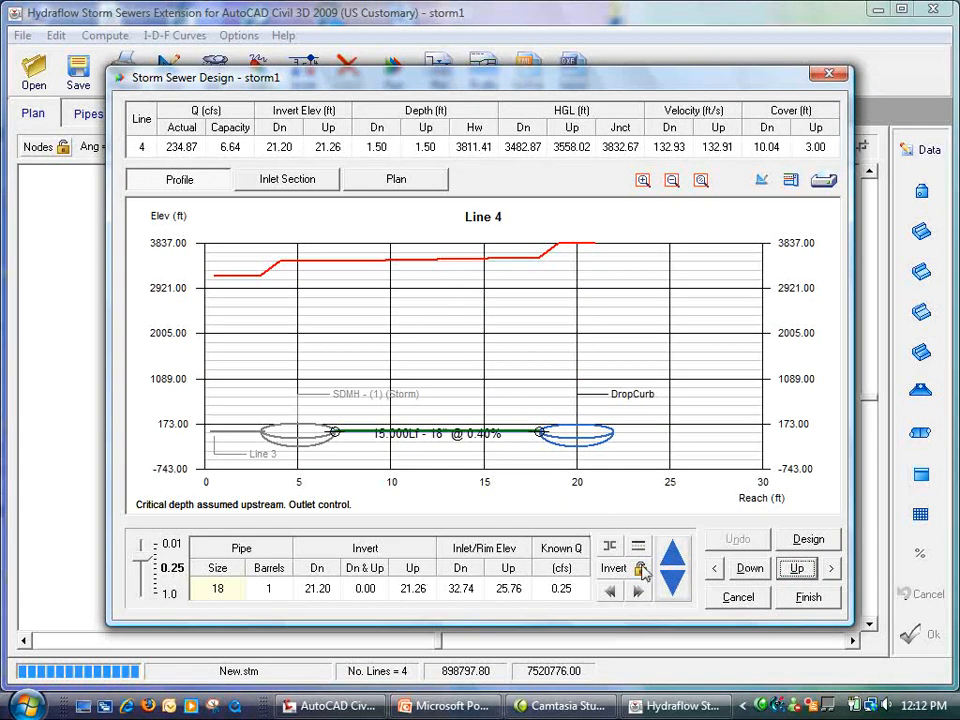
left_click(223, 587)
left_click(673, 563)
left_click(673, 563)
left_click(673, 563)
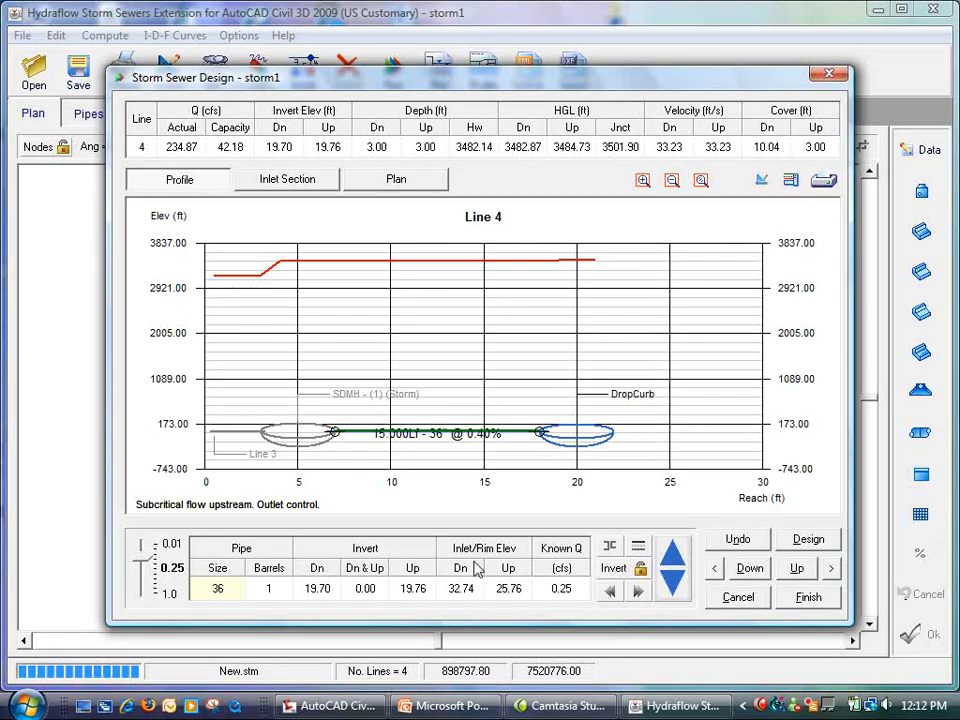
- Increase line 3's pipe size to 36 in
left_click(748, 569)
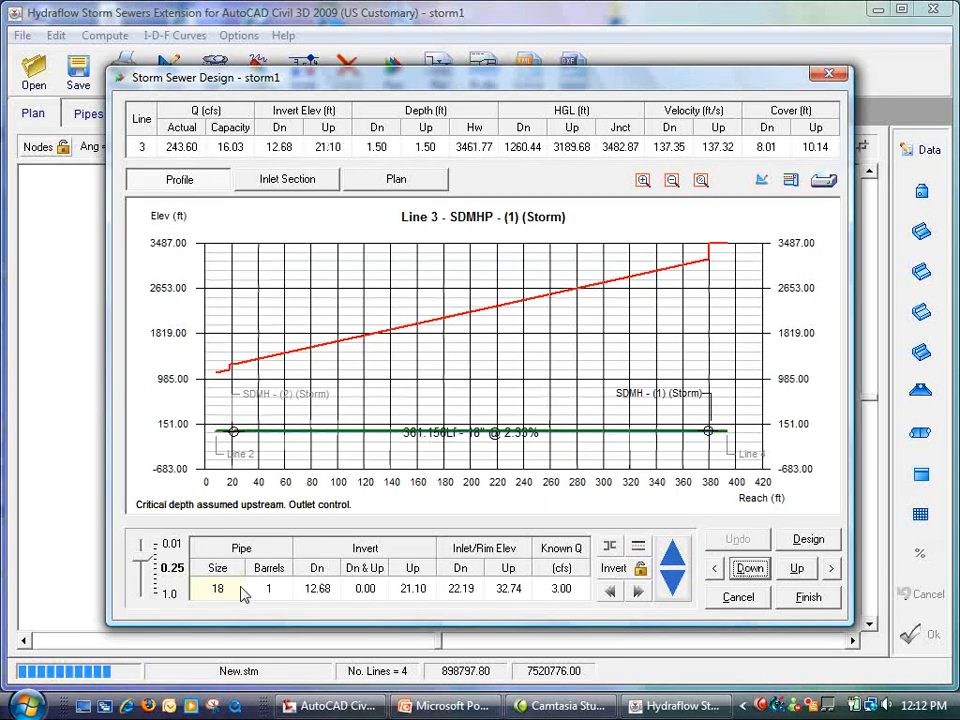
left_click(674, 558)
left_click(683, 556)
left_click(683, 556)
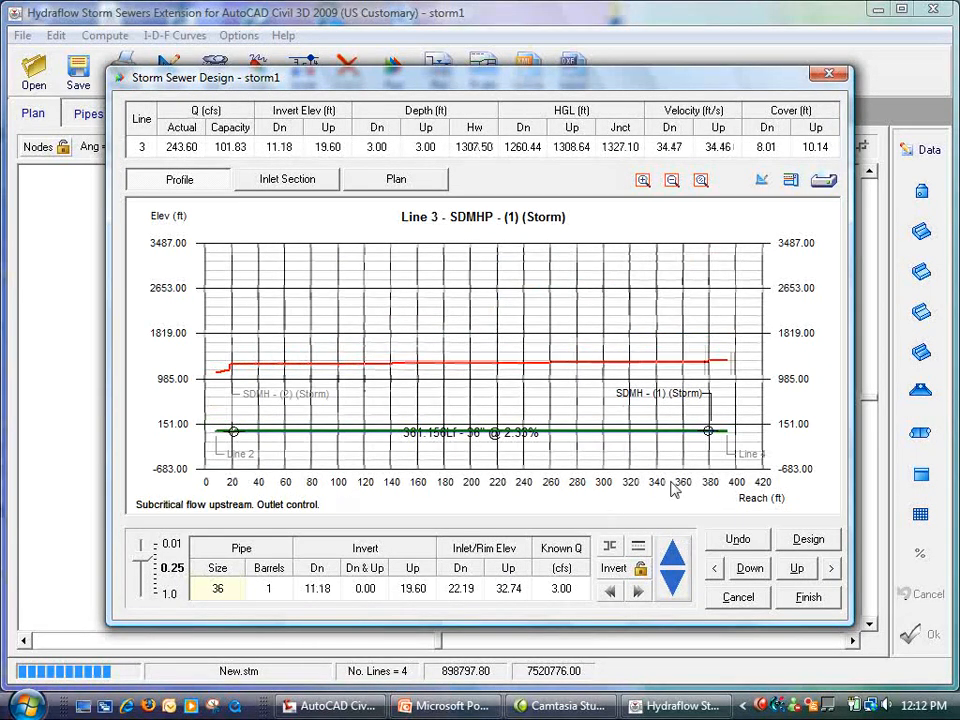
- Increase line 2's pipe size to 36 in
left_click(747, 569)
left_click(205, 585)
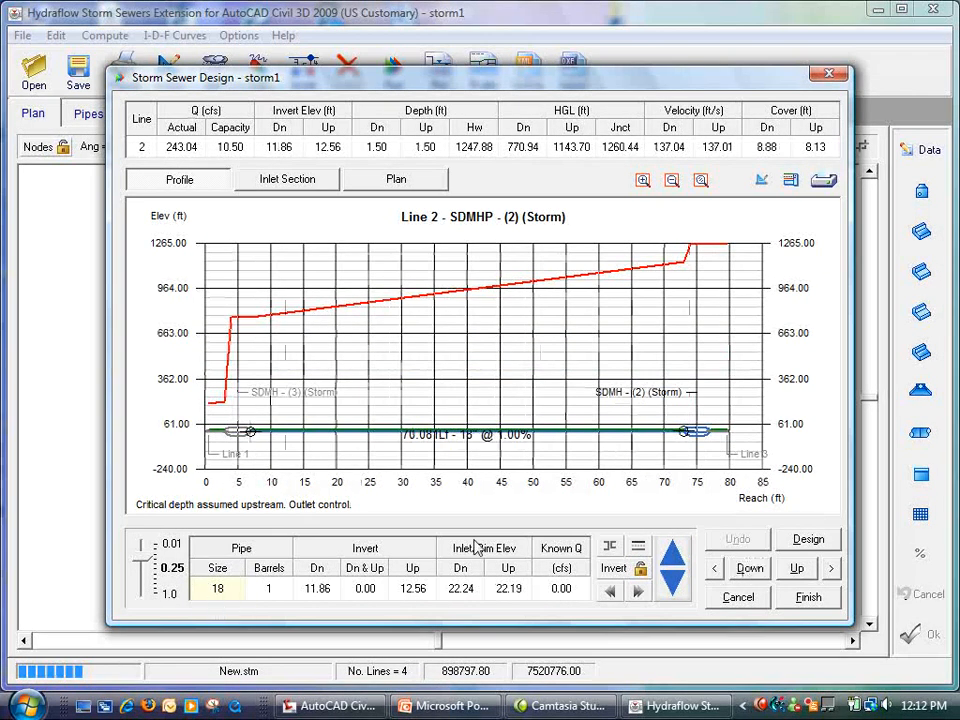
left_click(673, 563)
left_click(677, 557)
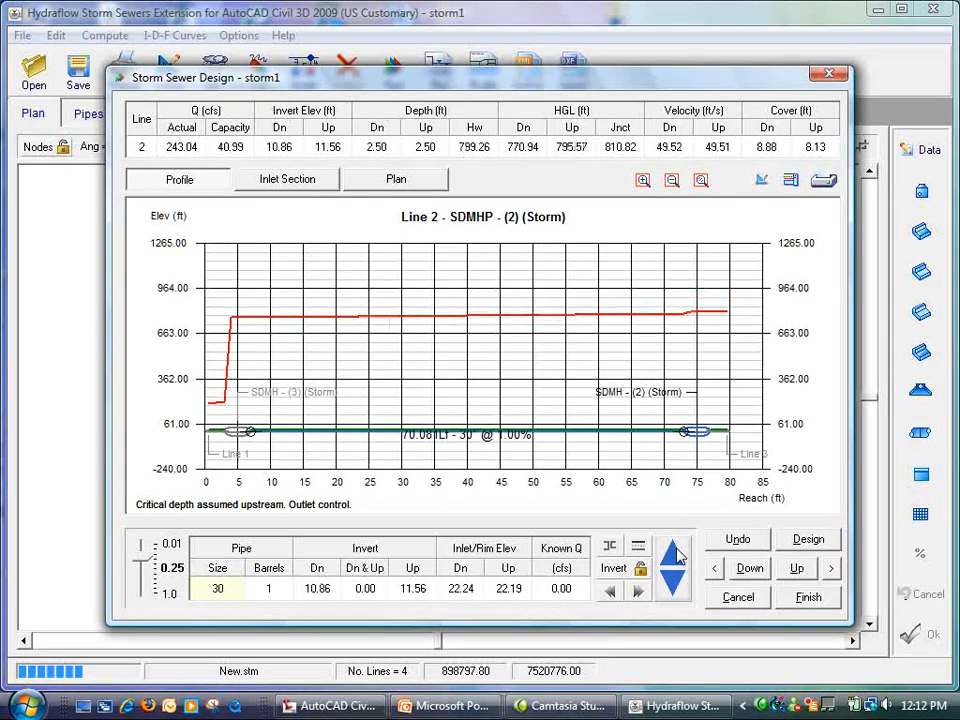
left_click(675, 556)
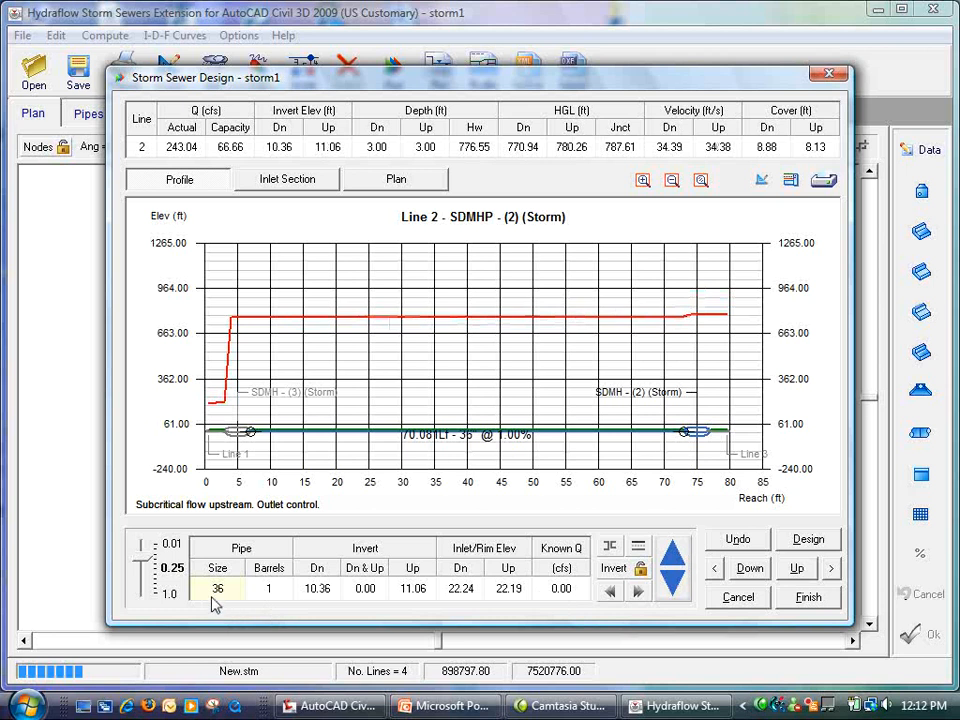
- Increase line 1's pipe size to 36 in
left_click(750, 568)
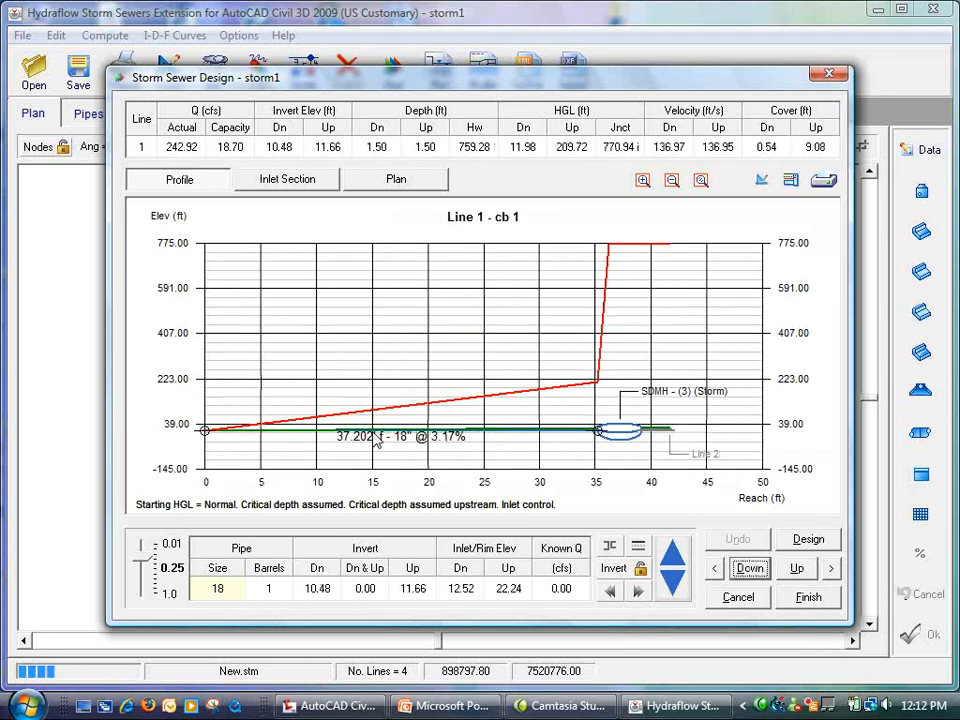
left_click(675, 560)
left_click(676, 558)
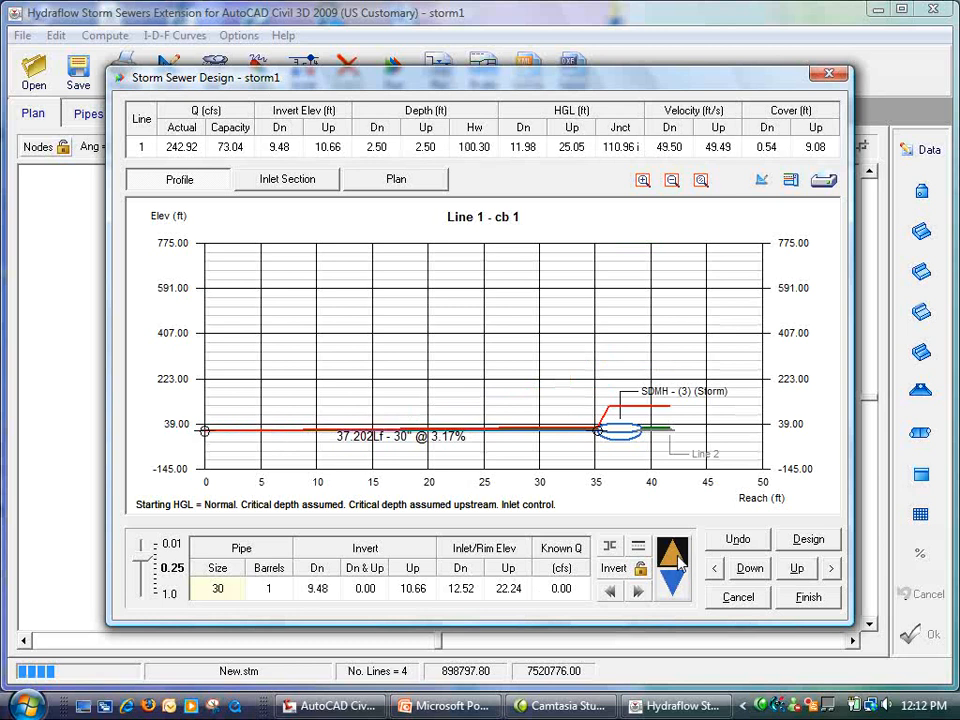
left_click(676, 558)
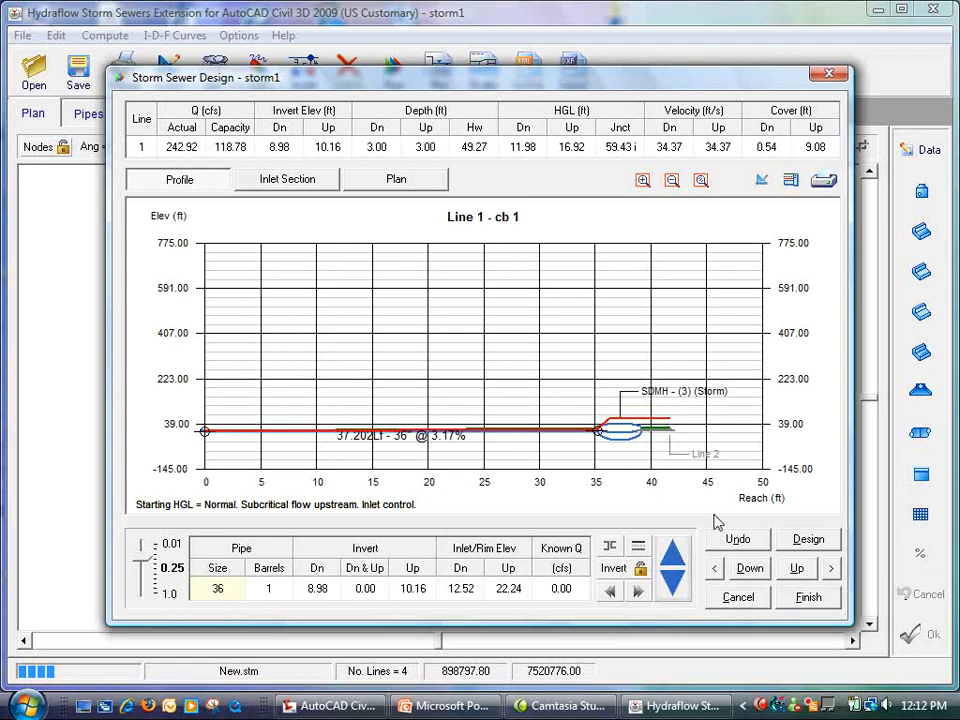
- Return to line 2 and increase its pipe size further to 54 in
left_click(797, 569)
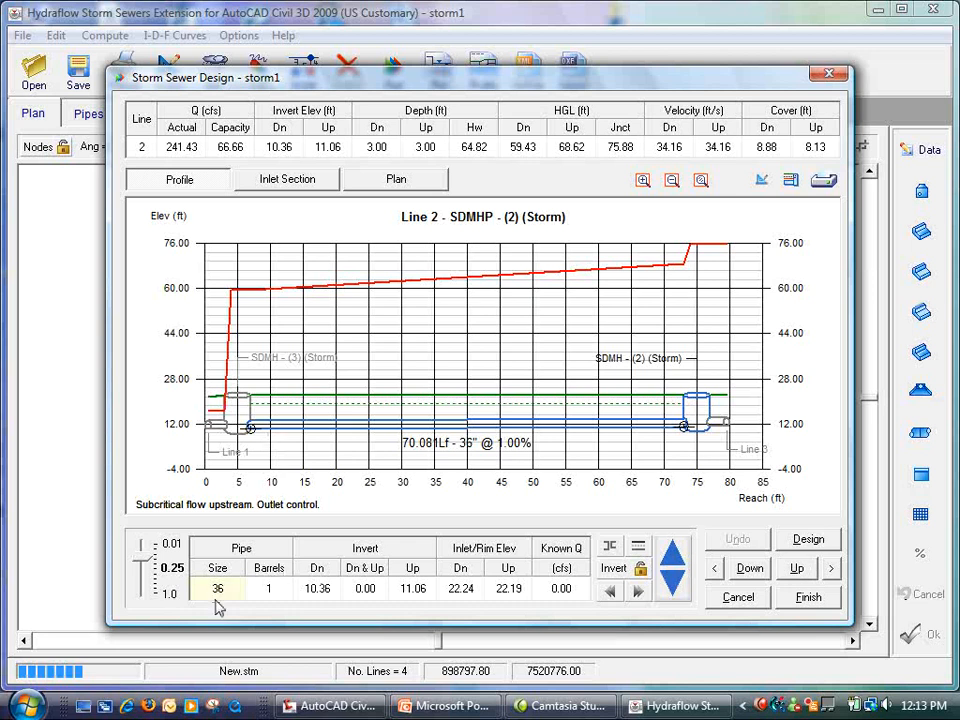
left_click(676, 558)
left_click(676, 558)
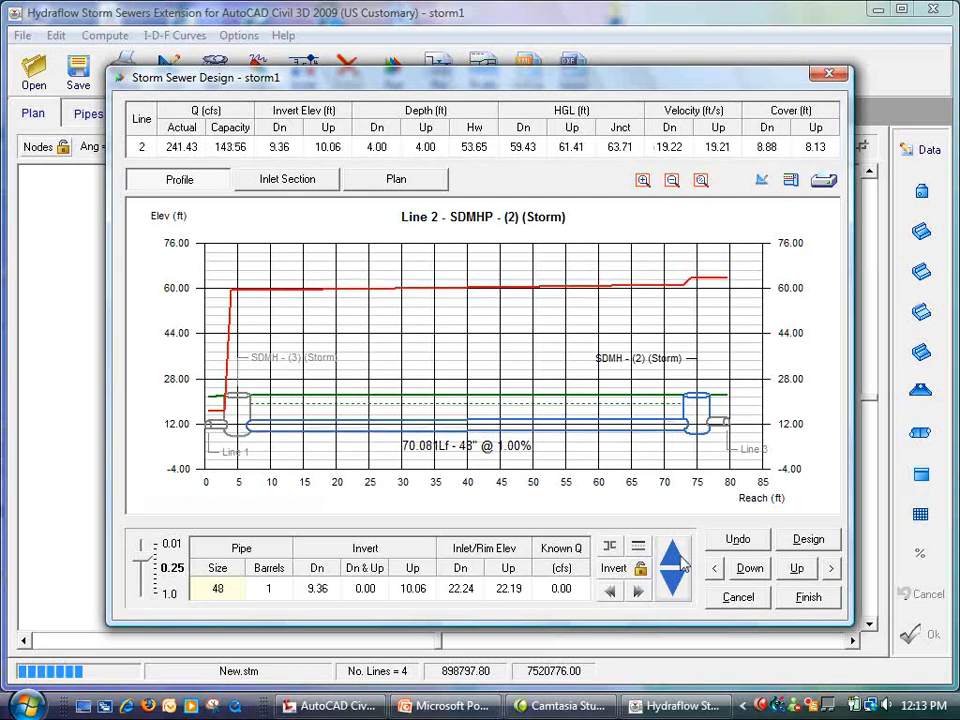
left_click(678, 560)
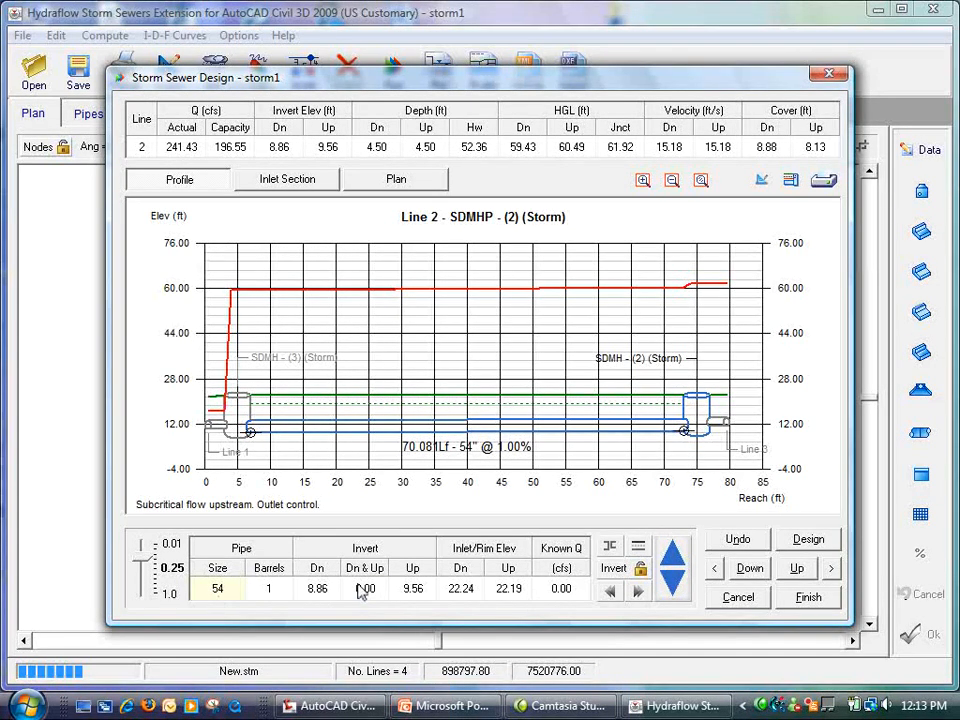
- Raise line 1's known Q to 0.50 cfs and its pipe size to 42 in
left_click(416, 592)
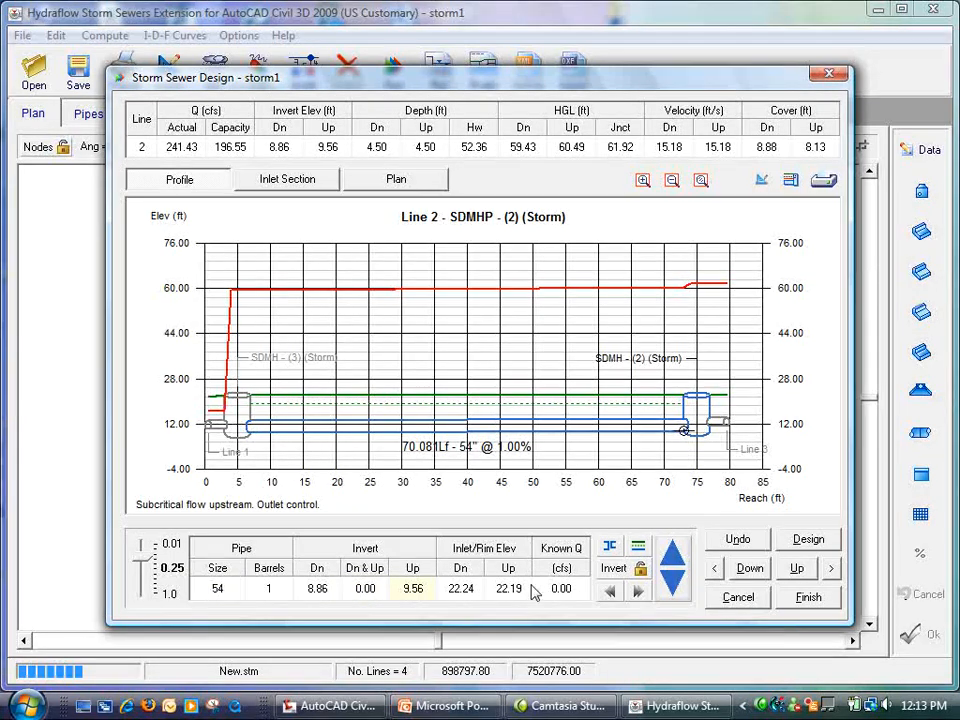
left_click(575, 590)
left_click(800, 569)
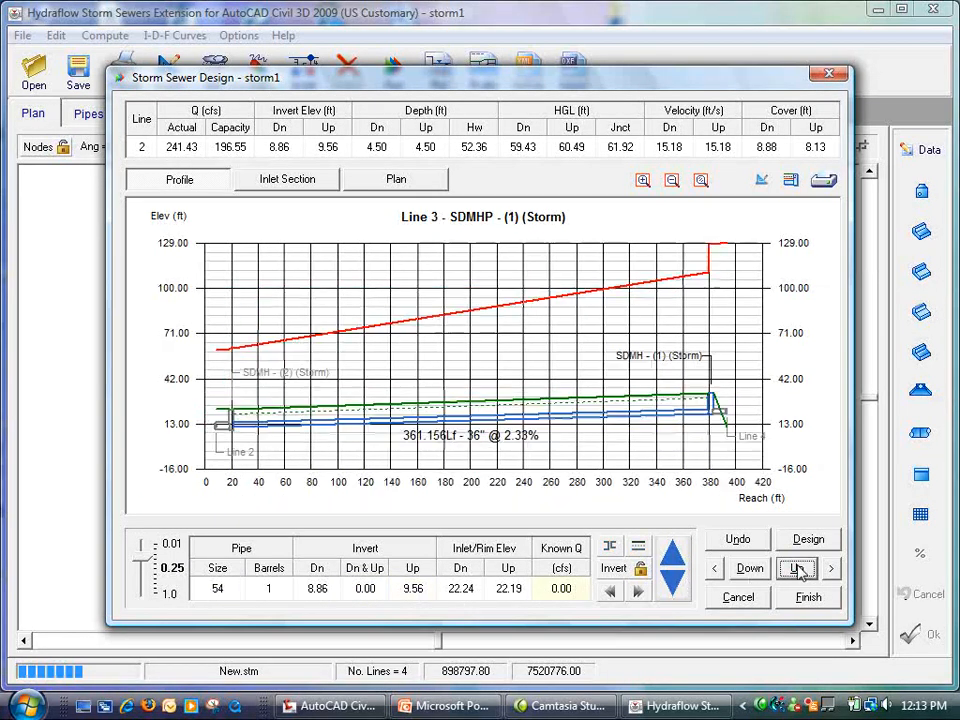
left_click(749, 570)
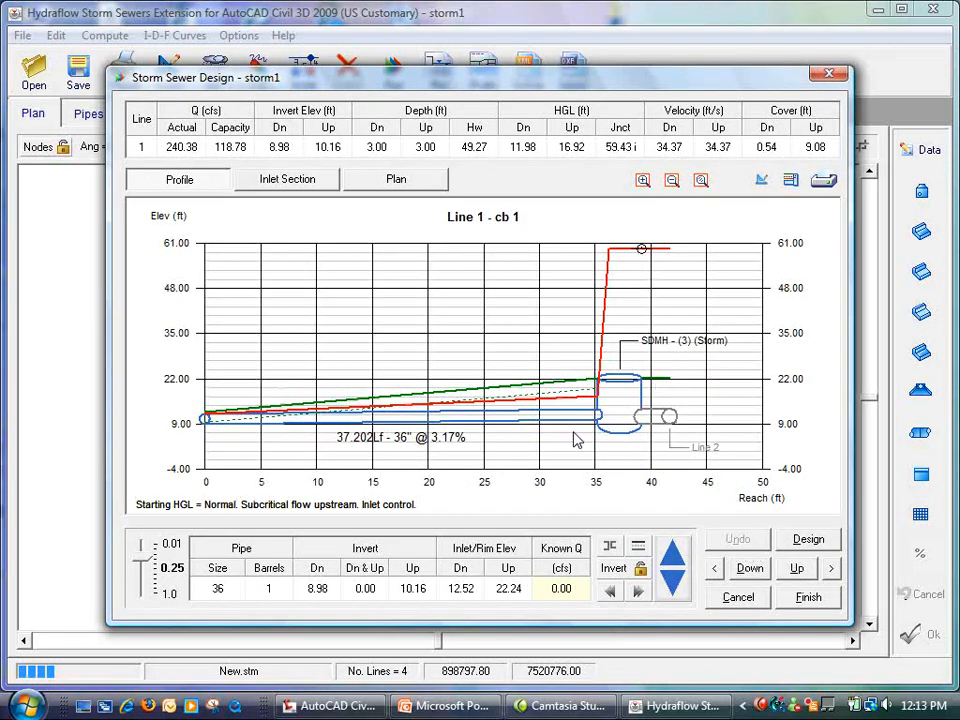
left_click(678, 558)
left_click(678, 558)
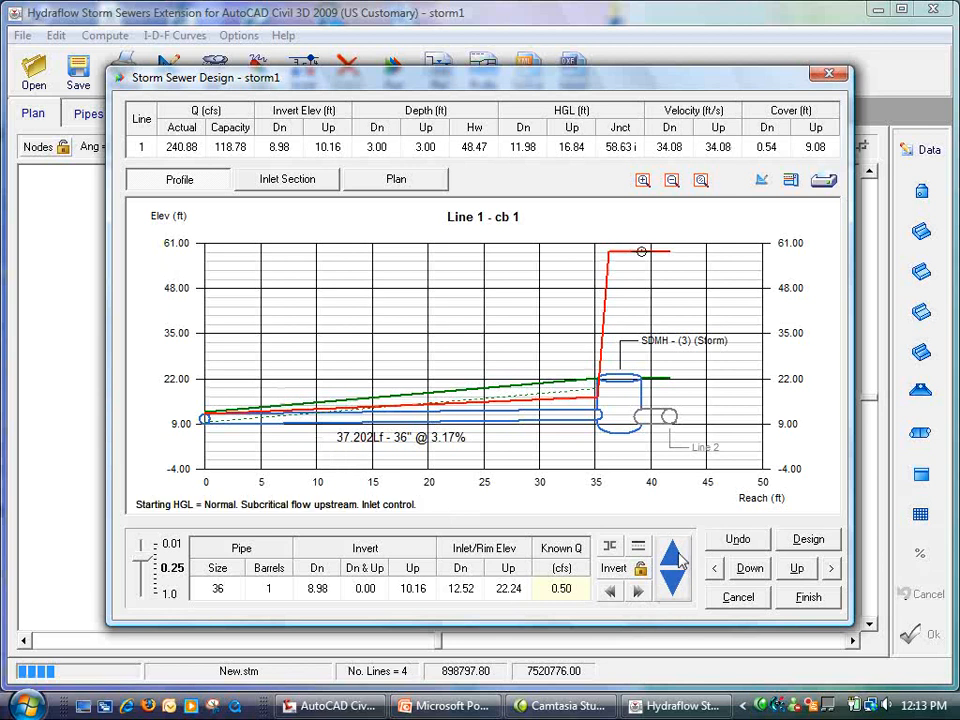
left_click(219, 589)
left_click(676, 562)
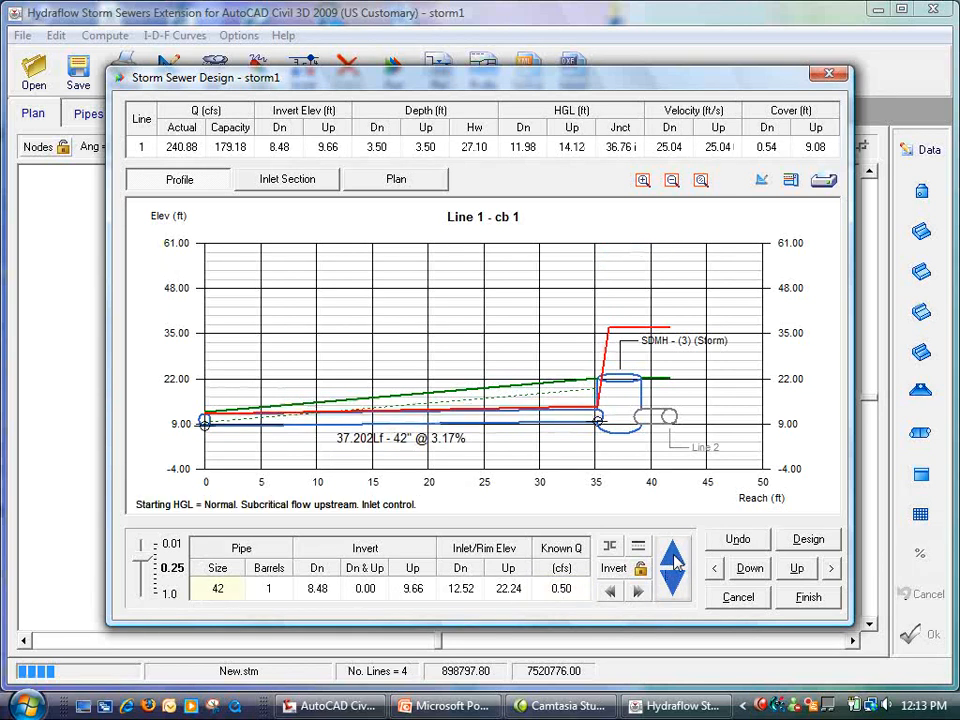
- Increase line 1's pipe size to 84 in
left_click(676, 558)
left_click(676, 558)
left_click(676, 558)
left_click(676, 560)
left_click(676, 560)
left_click(676, 560)
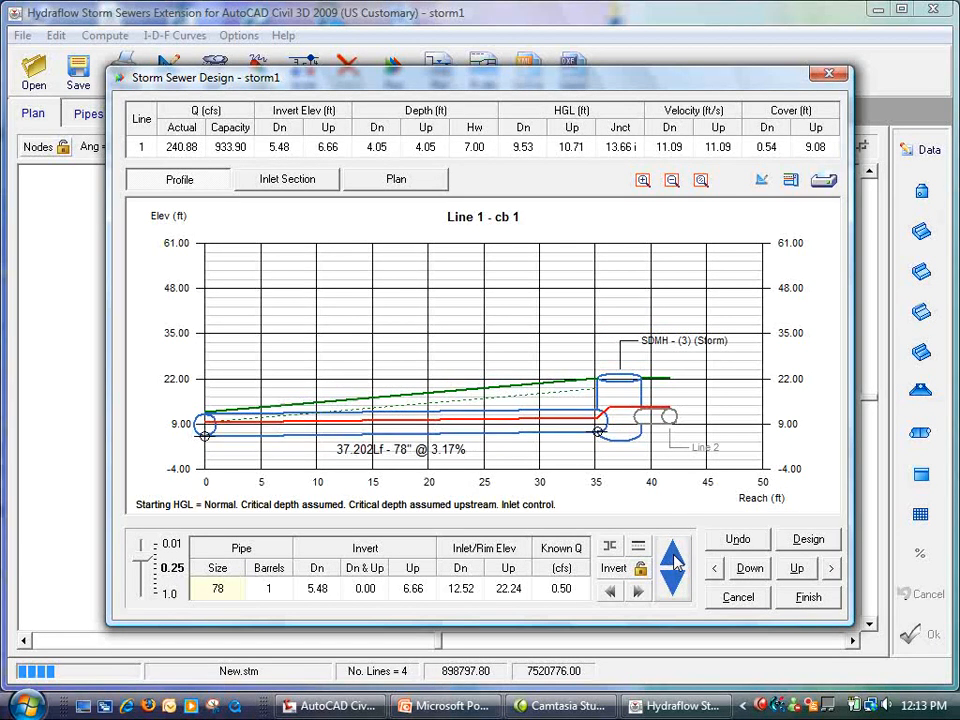
left_click(676, 560)
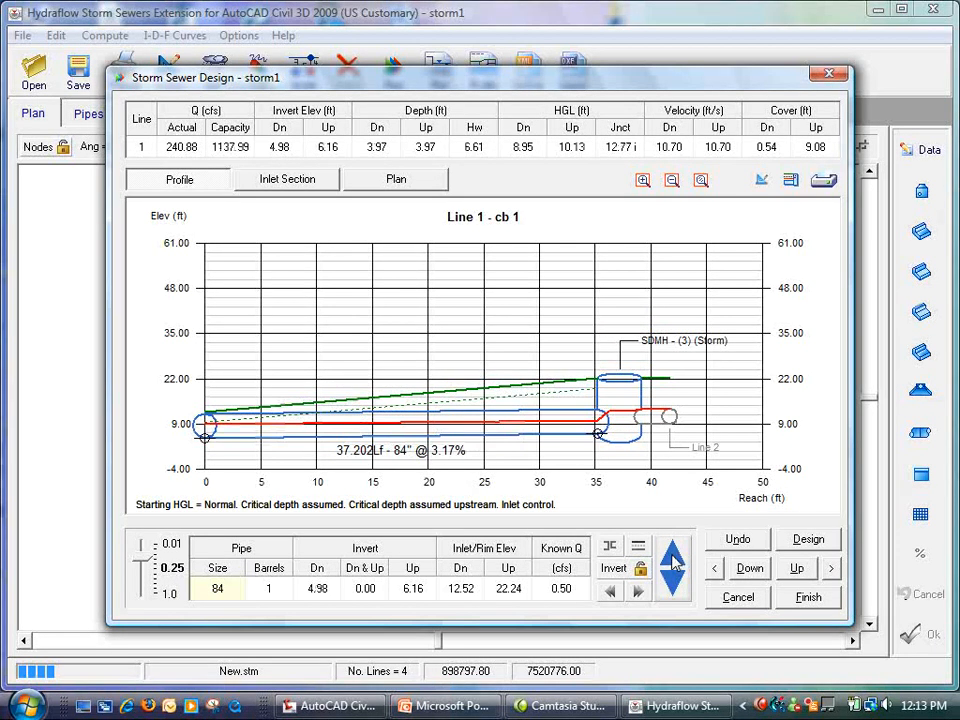
- Move upstream to line 2 and increase its pipe size to 78 in
left_click(796, 568)
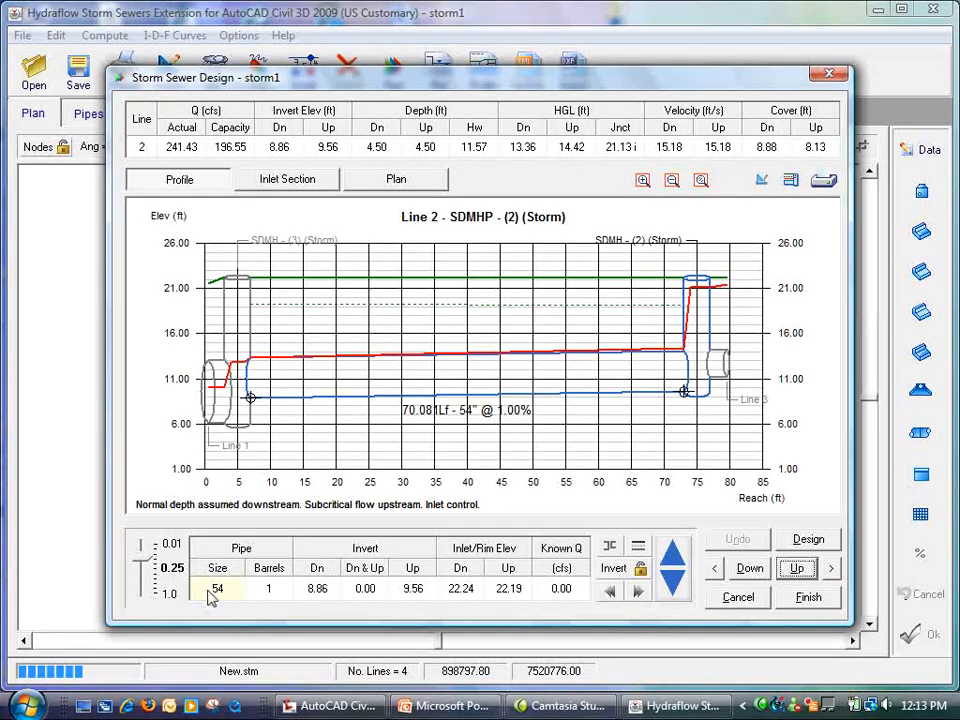
left_click(677, 560)
left_click(677, 560)
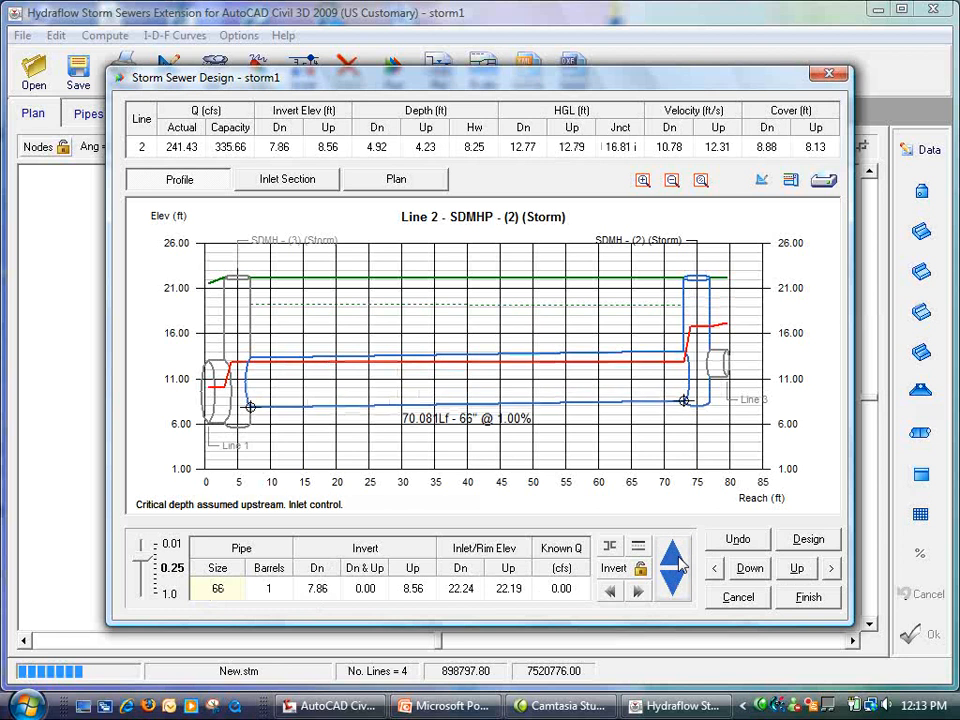
left_click(677, 560)
left_click(677, 560)
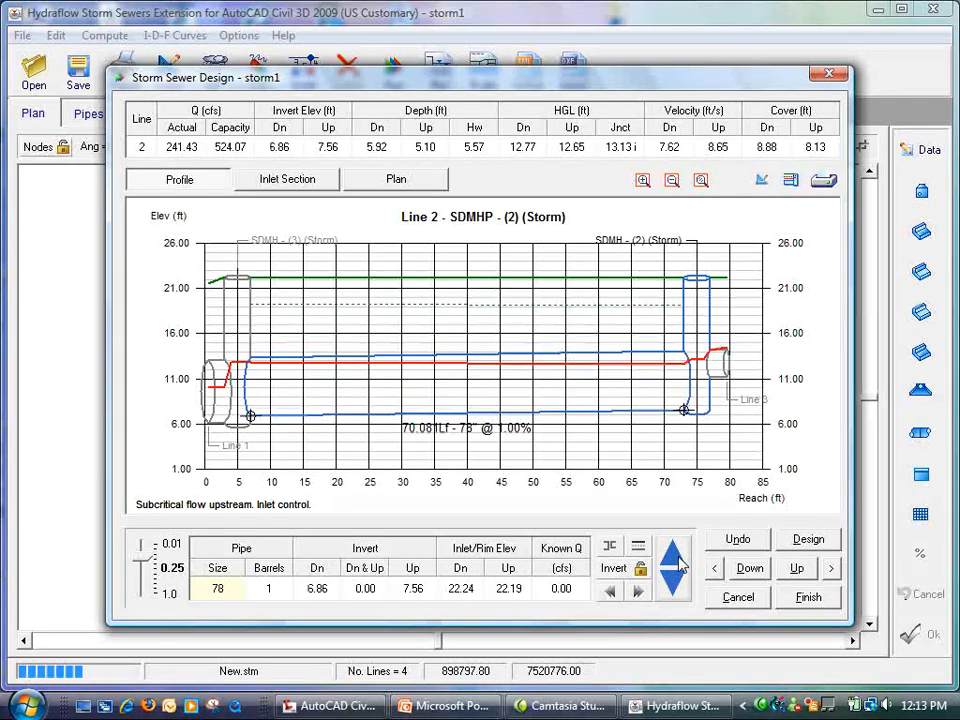
- Move upstream to line 3 and increase its pipe size to 78 in
left_click(797, 569)
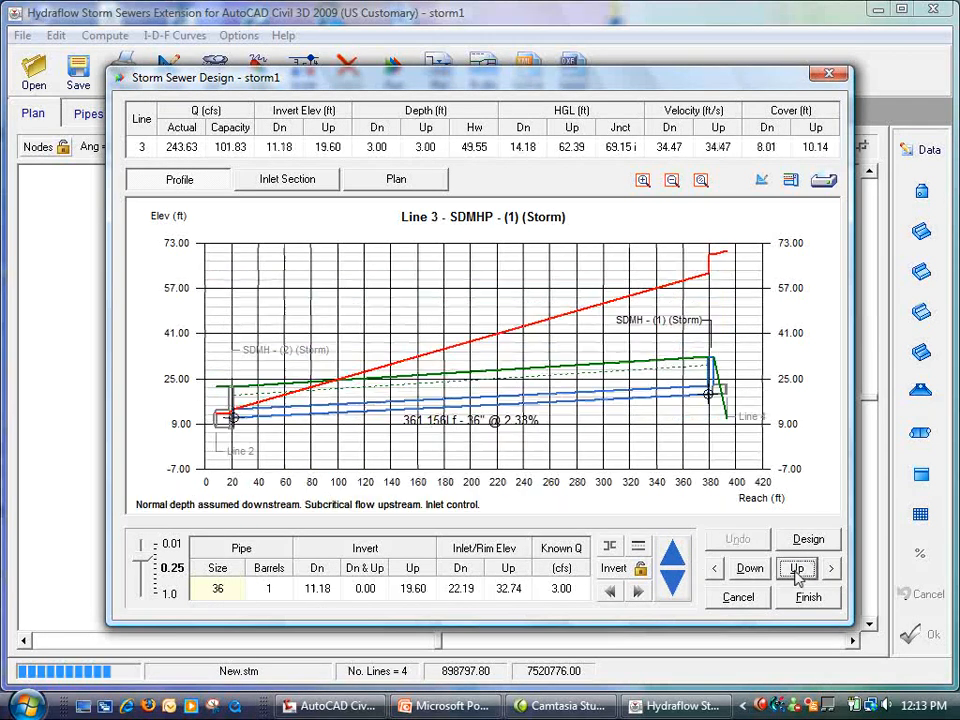
left_click(676, 561)
left_click(676, 561)
left_click(676, 561)
left_click(676, 561)
left_click(676, 561)
left_click(676, 561)
left_click(676, 561)
- Move upstream to line 4, set its pipe size to 60 in, and finish the interactive design
left_click(797, 569)
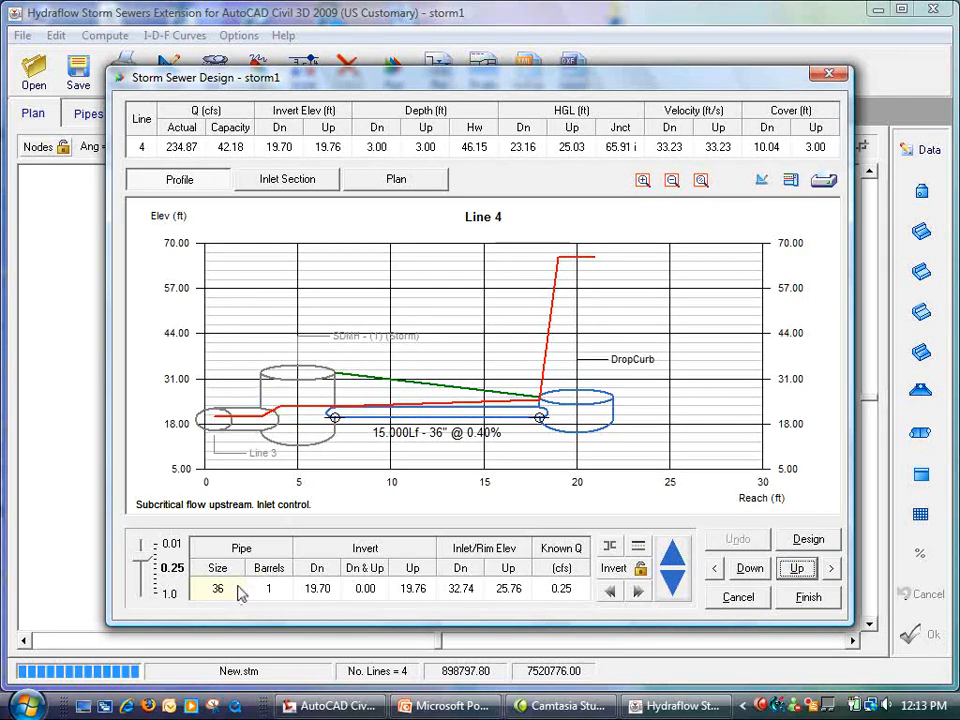
left_click(674, 558)
left_click(674, 558)
left_click(674, 558)
left_click(674, 558)
left_click(674, 558)
left_click(674, 558)
left_click(674, 558)
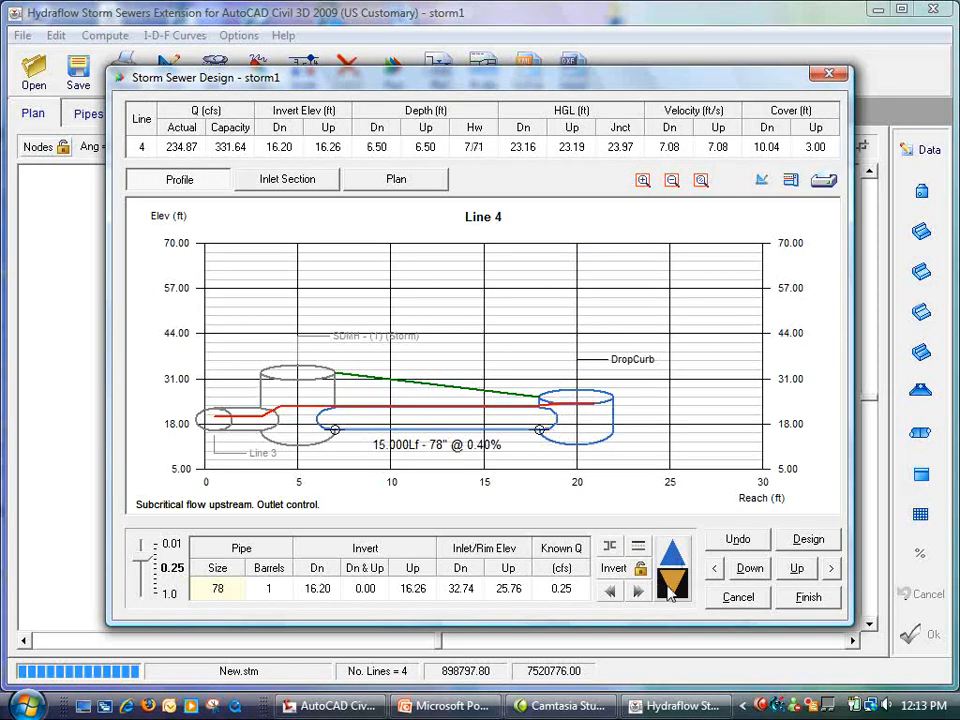
left_click(674, 588)
left_click(672, 591)
left_click(671, 593)
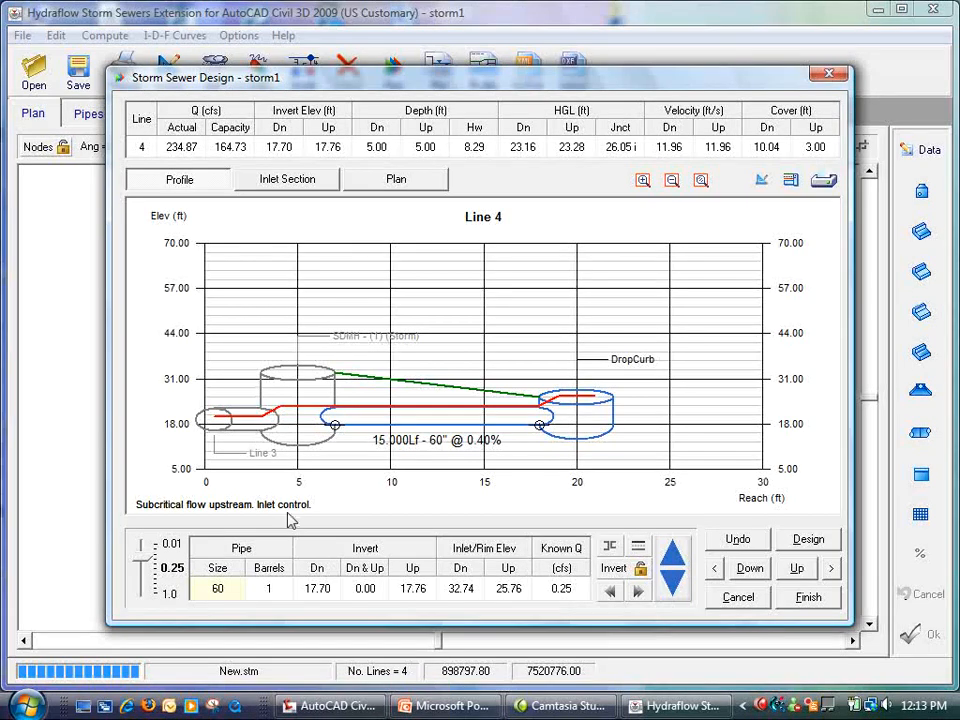
left_click(797, 600)
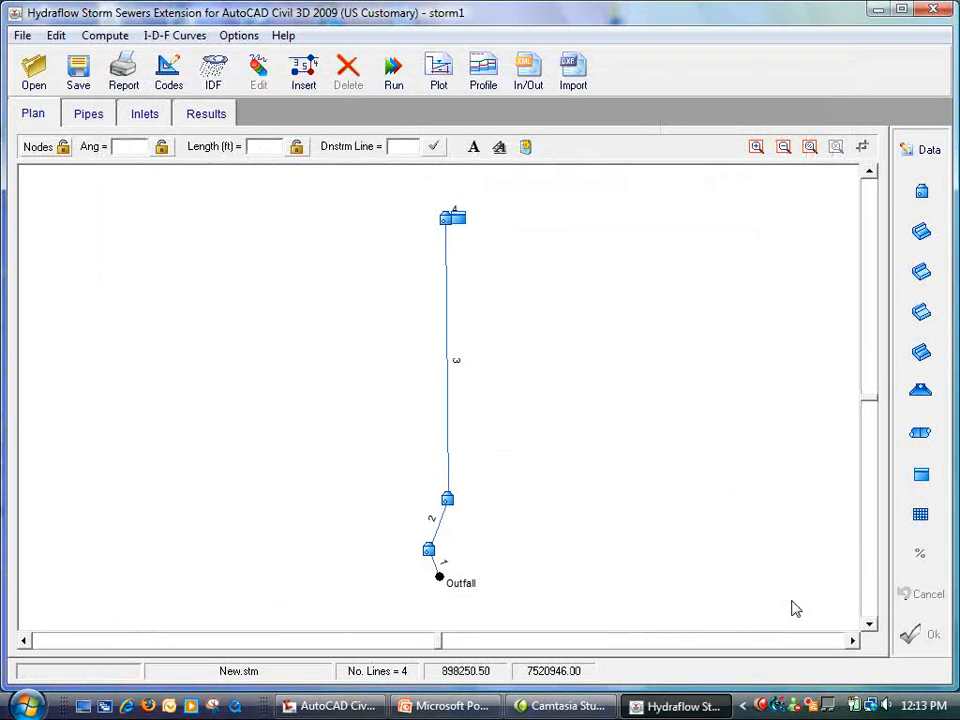
- Open line 3's data from the plan and set its known Q to 0.10 cfs
left_click(450, 228)
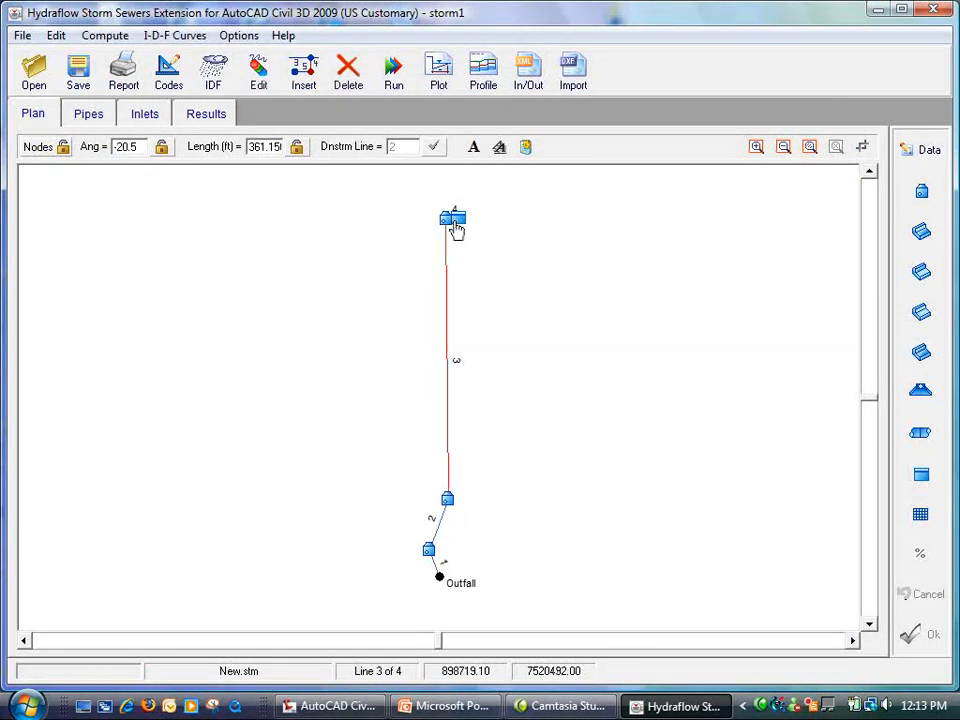
left_click(916, 149)
left_click(386, 421)
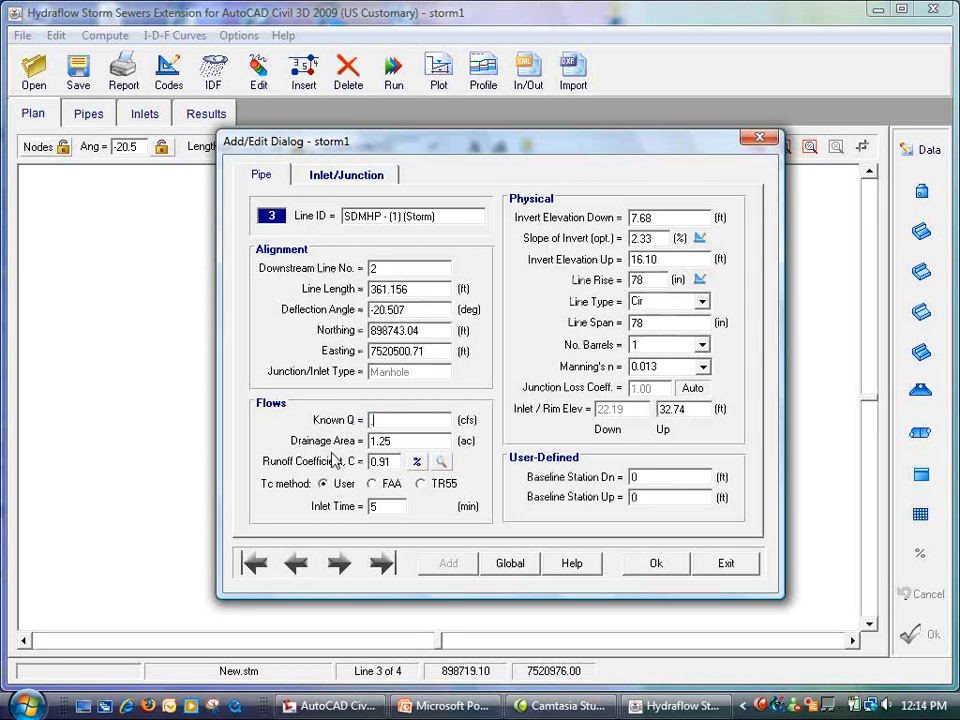
type(".1")
left_click(660, 564)
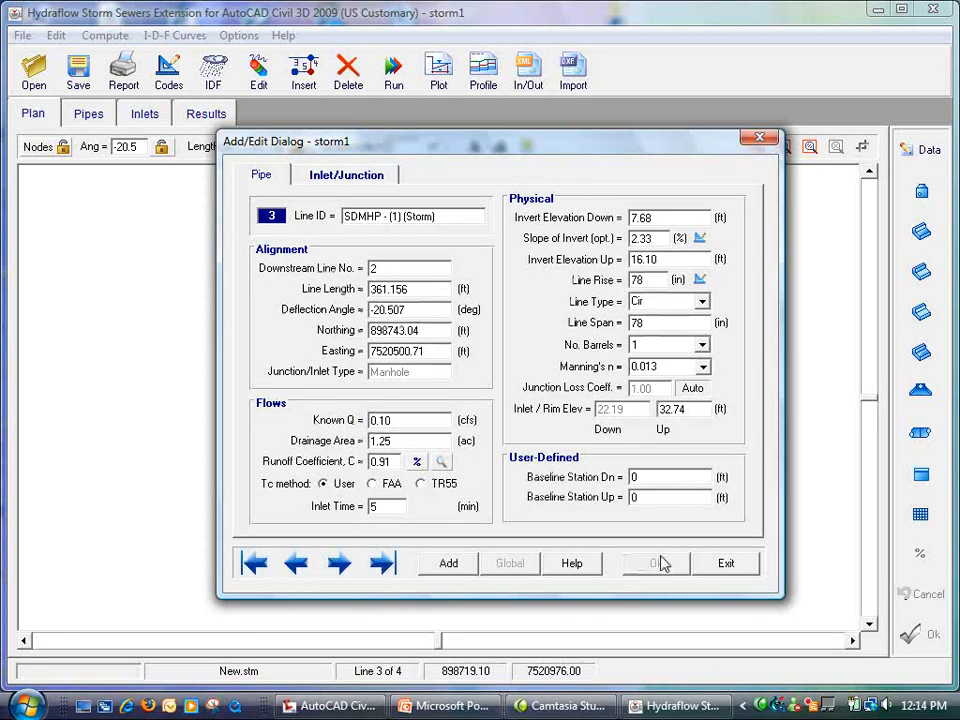
- Switch line 3's Tc method to TR55 and enter sheet flow A: length 250 ft, two-year rain 1.14 in, land slope .6%
left_click(421, 484)
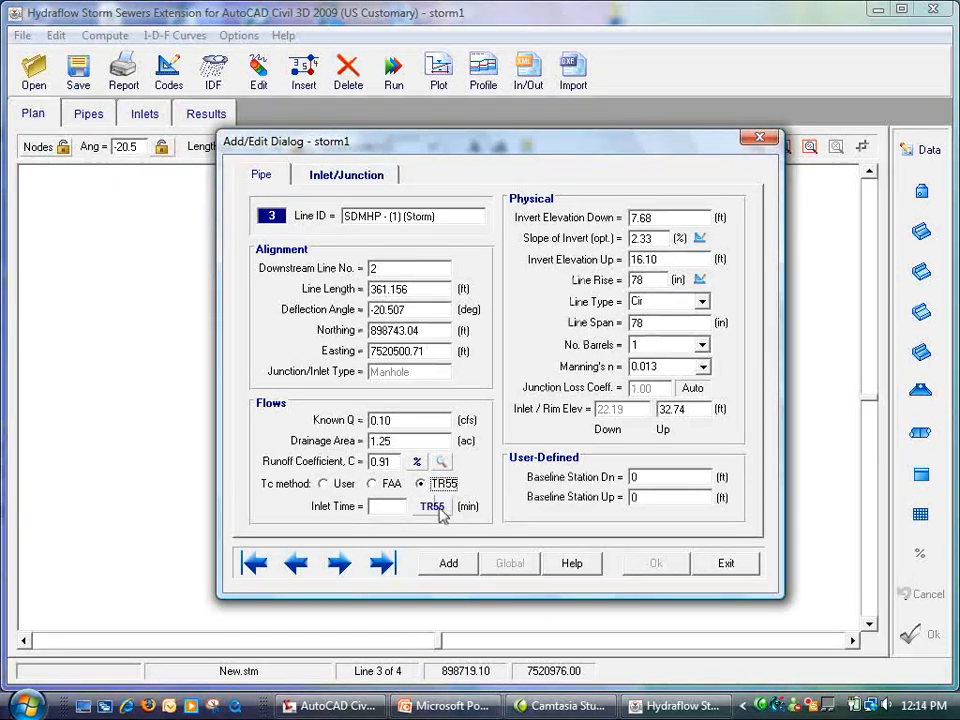
left_click(441, 507)
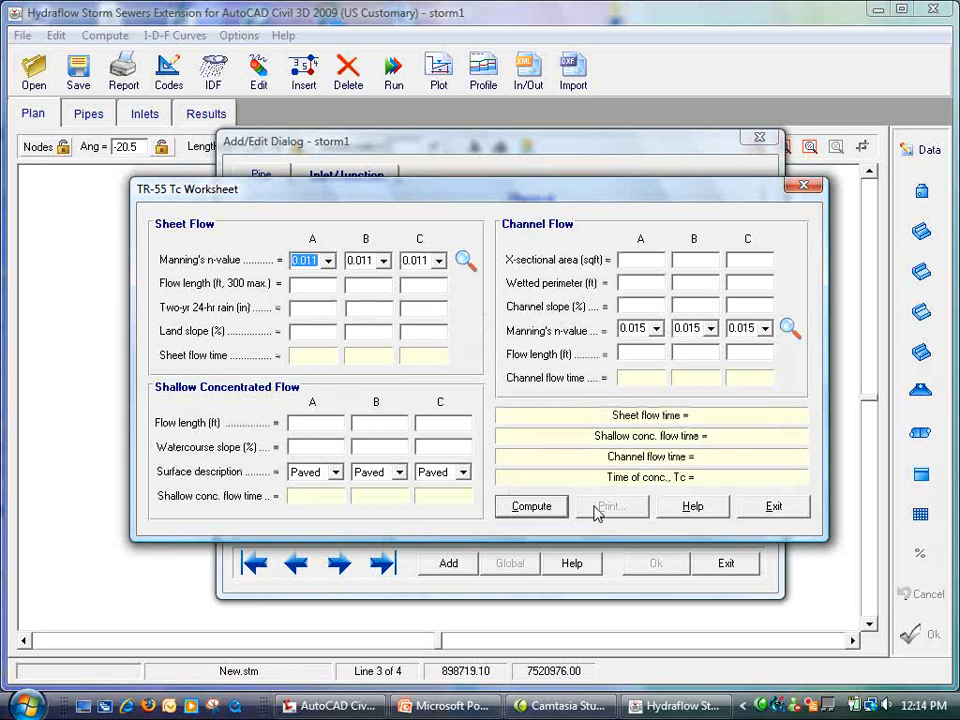
left_click(311, 285)
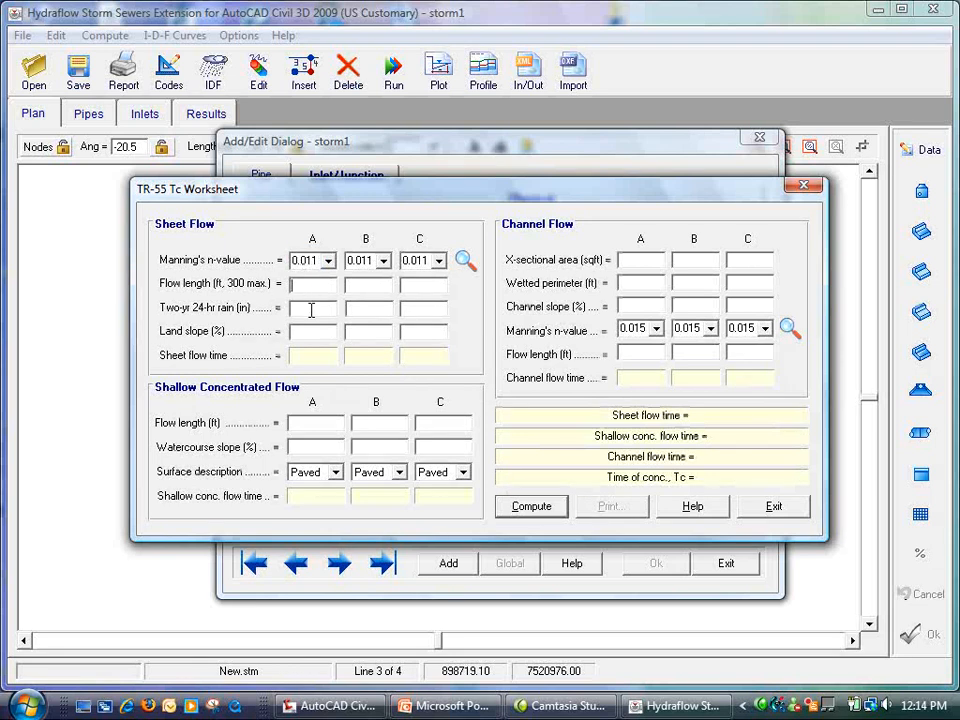
left_click(303, 311)
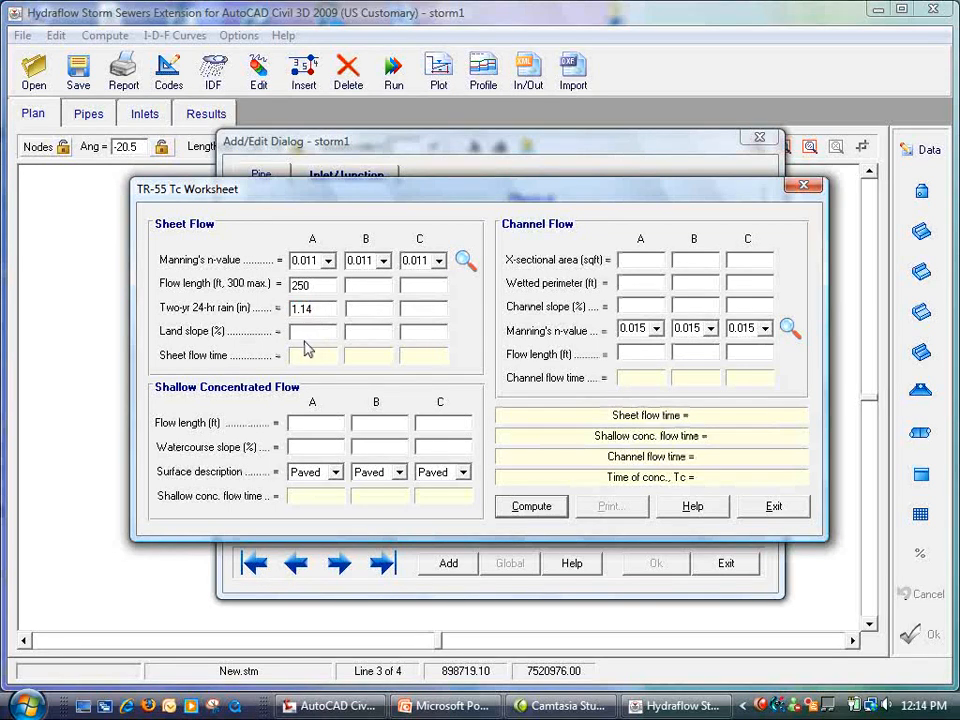
type(".6")
left_click(368, 286)
- Enter shallow concentrated flow A as 100 ft long, .8% slope, Unpaved, and compute the time of concentration
left_click(330, 425)
type("10")
left_click(337, 473)
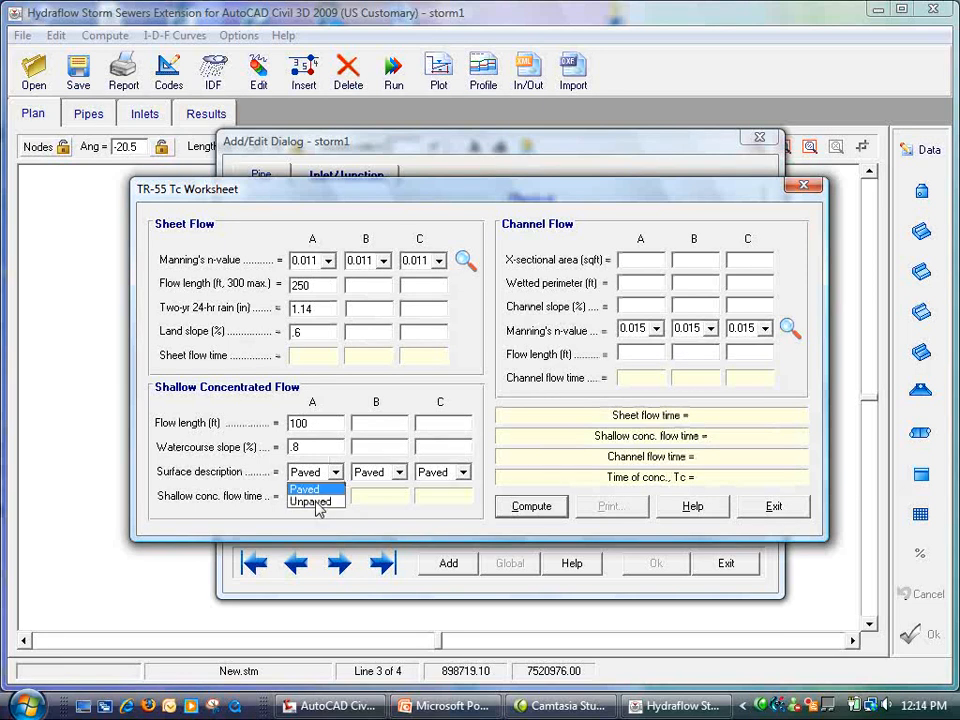
left_click(312, 504)
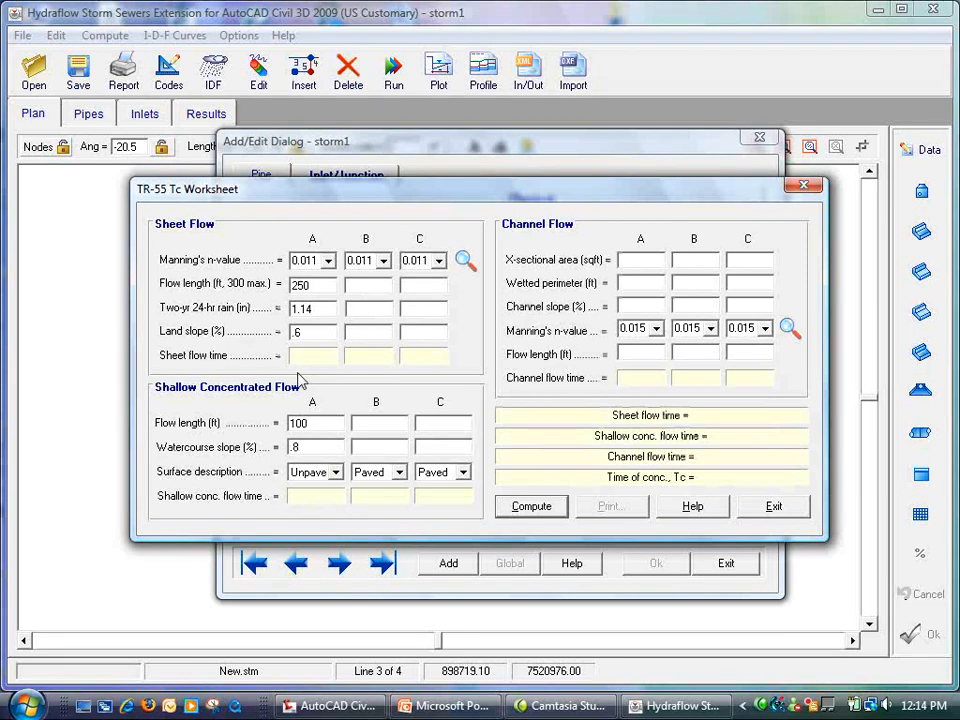
left_click(524, 506)
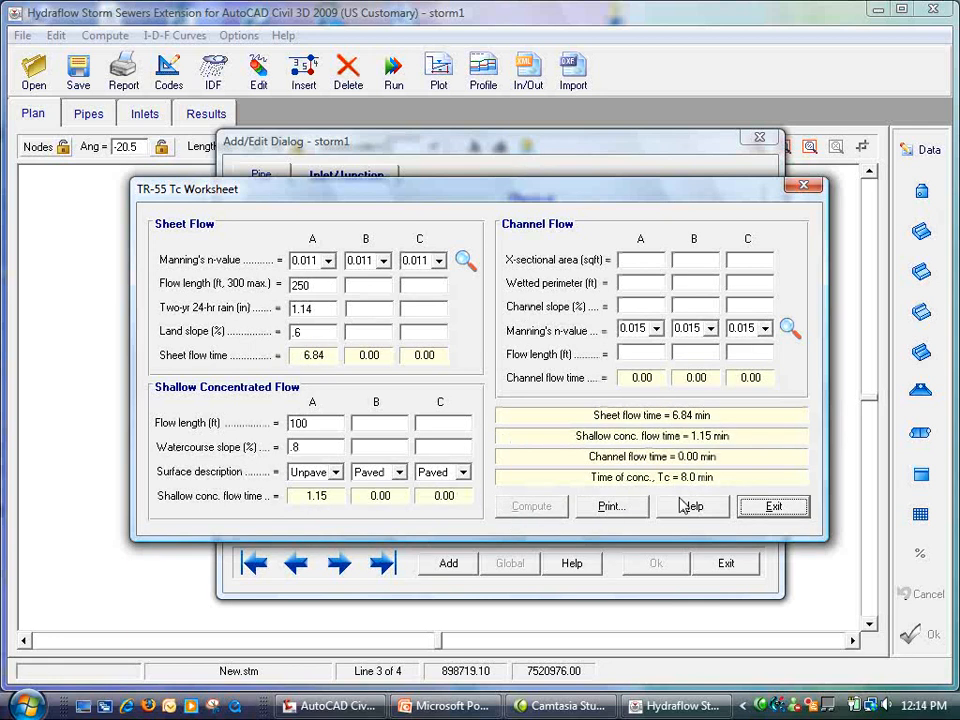
left_click(773, 508)
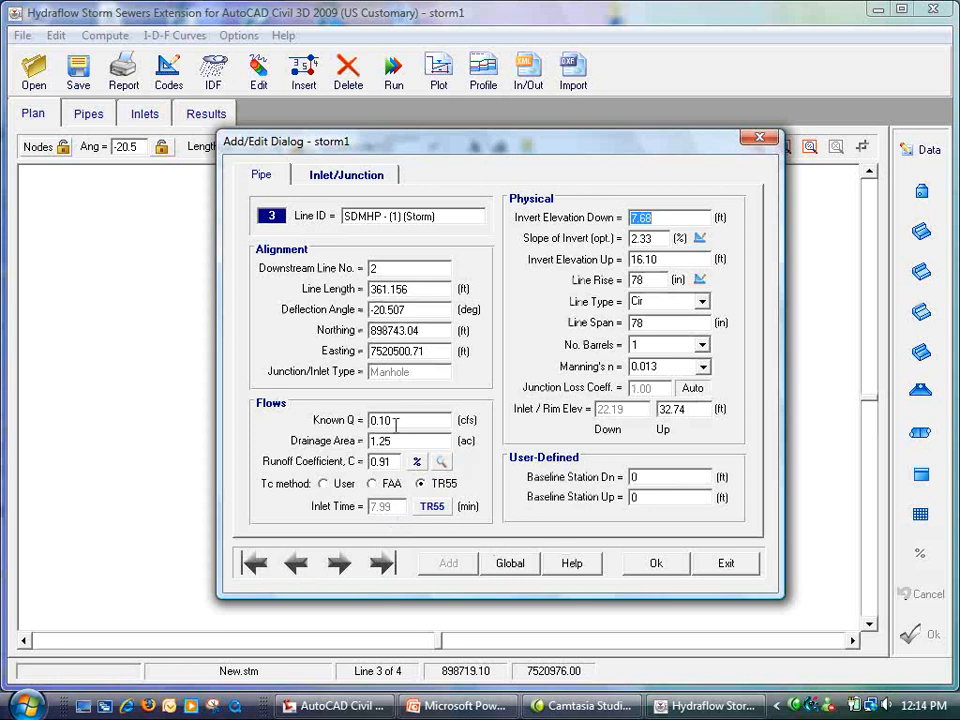
- Set line 3's known Q to 0 cfs and save the line data
type("0")
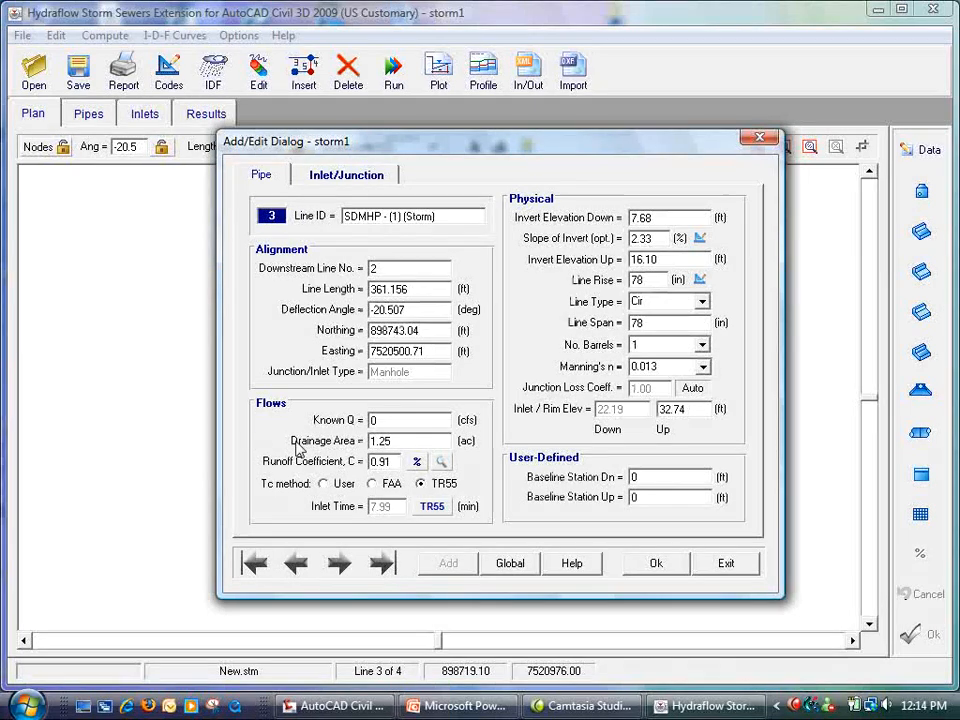
left_click(655, 563)
left_click(725, 564)
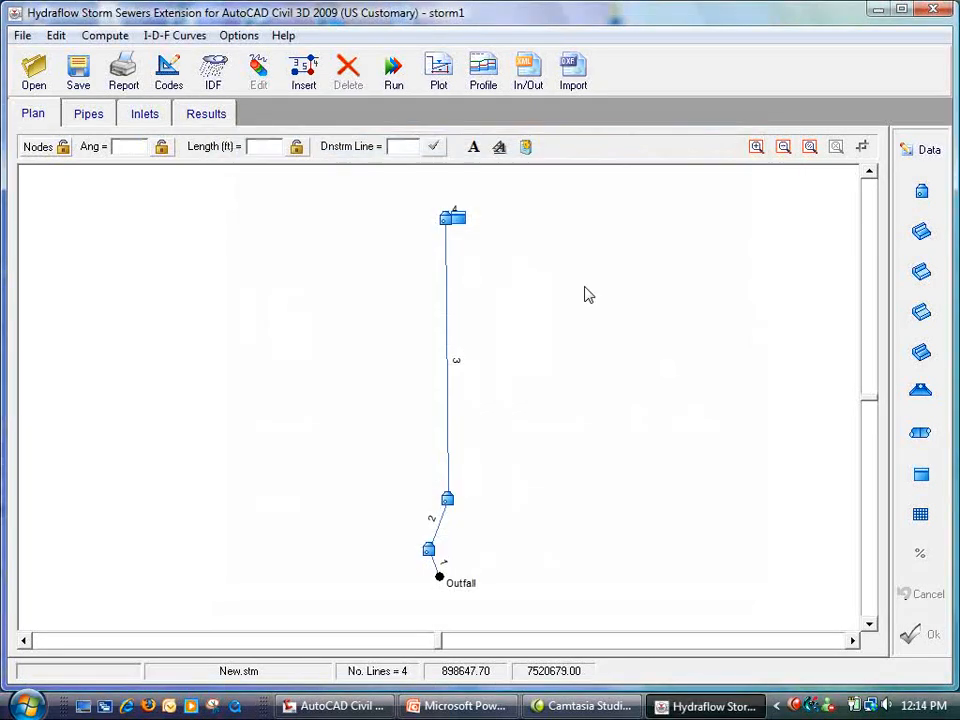
- Review the pipe and flow data of lines 3 and 4, leaving line 4's Tc method on User
left_click(447, 233)
left_click(926, 153)
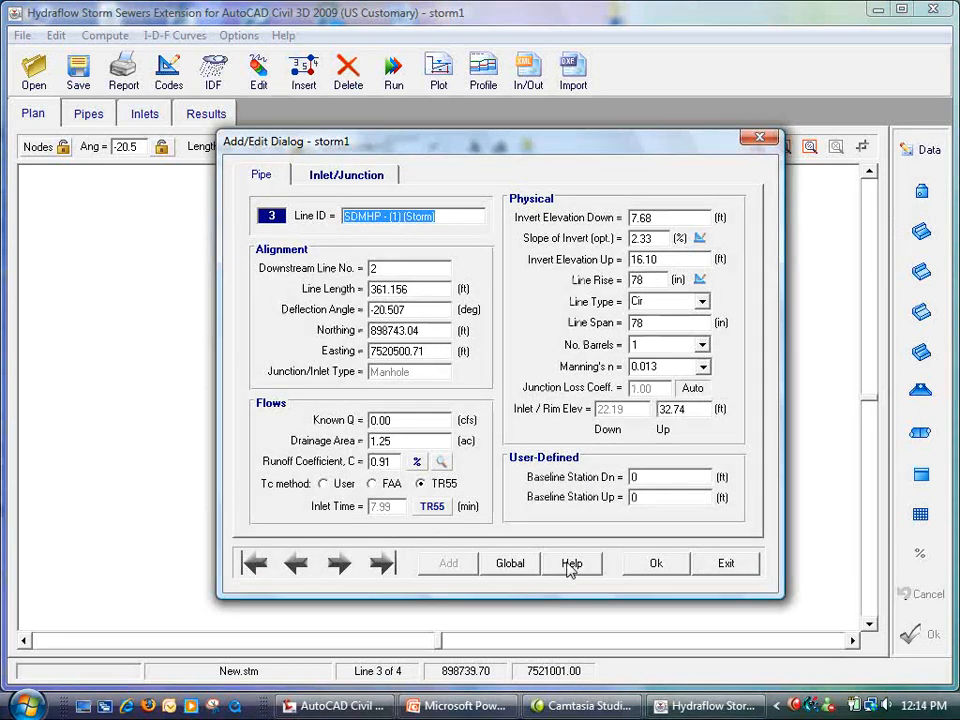
left_click(638, 565)
left_click(339, 563)
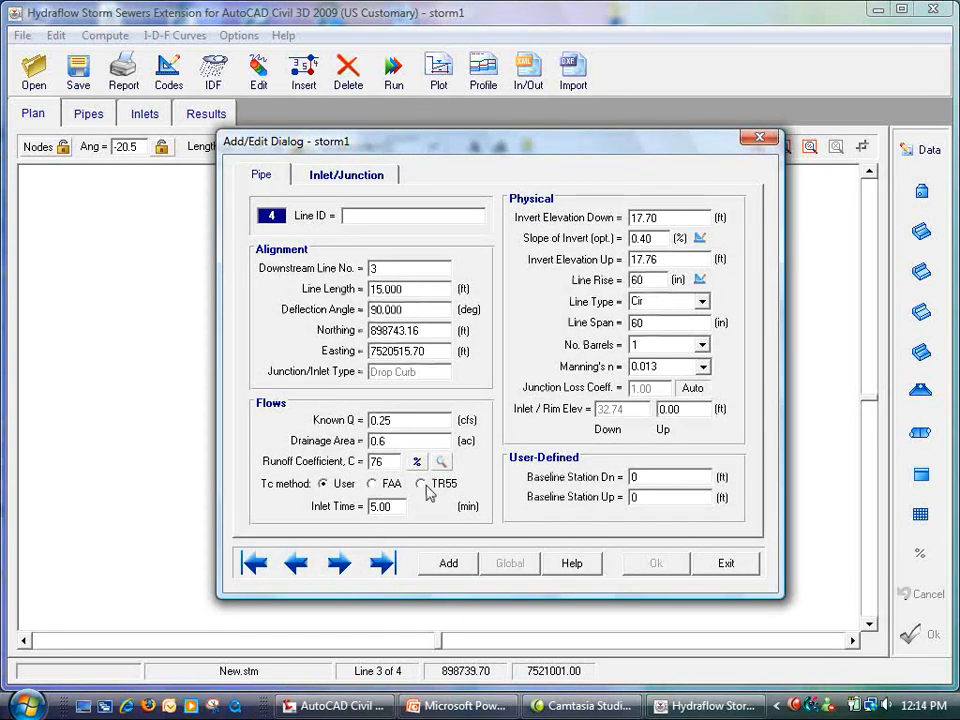
left_click(421, 484)
left_click(345, 485)
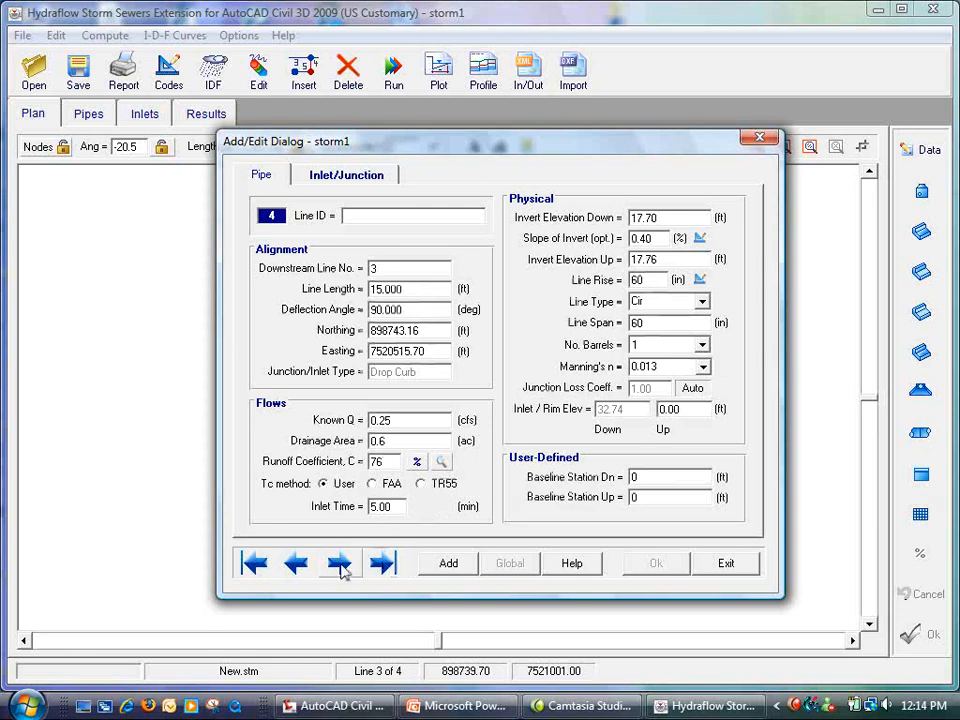
left_click(710, 565)
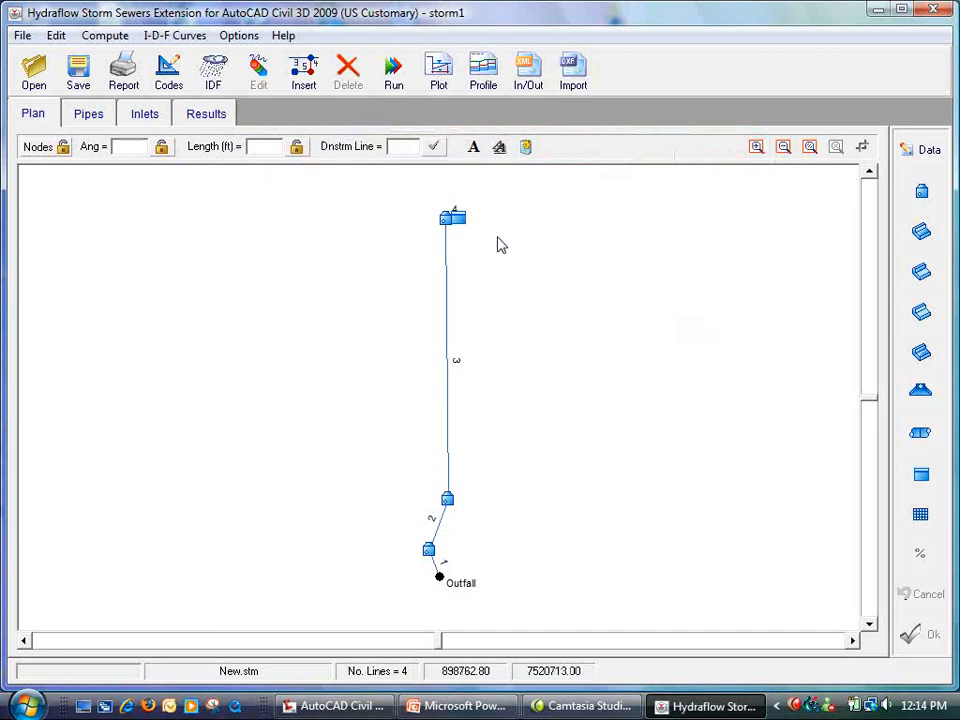
- Recompute the system with the interactive feature, using Normal as the outfall line's starting HGL
left_click(392, 75)
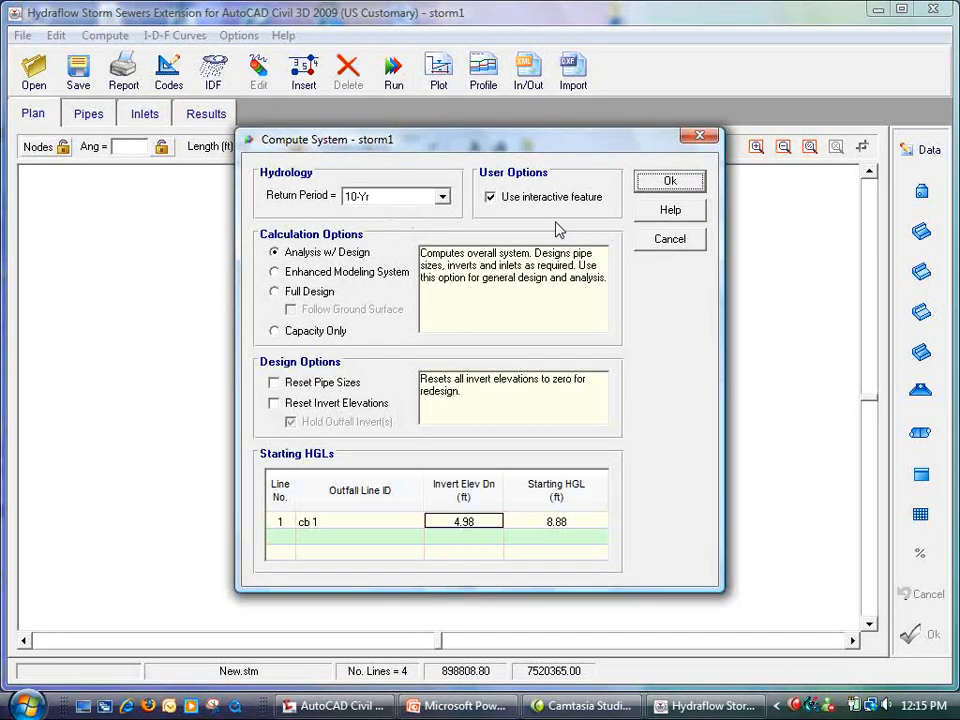
left_click(593, 521)
left_click(599, 521)
left_click(535, 574)
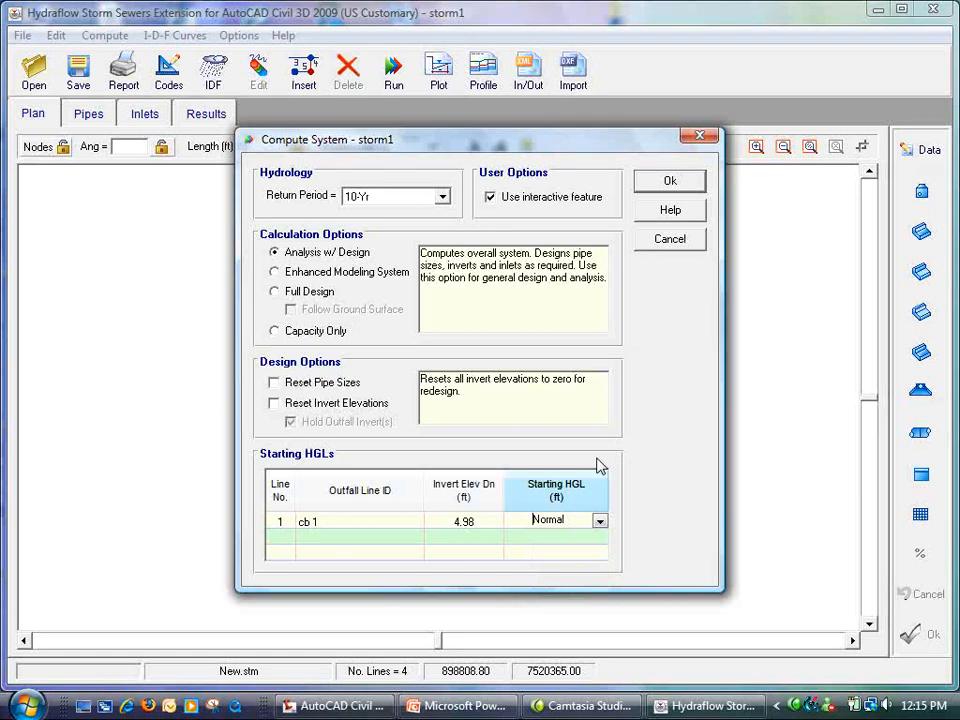
left_click(660, 186)
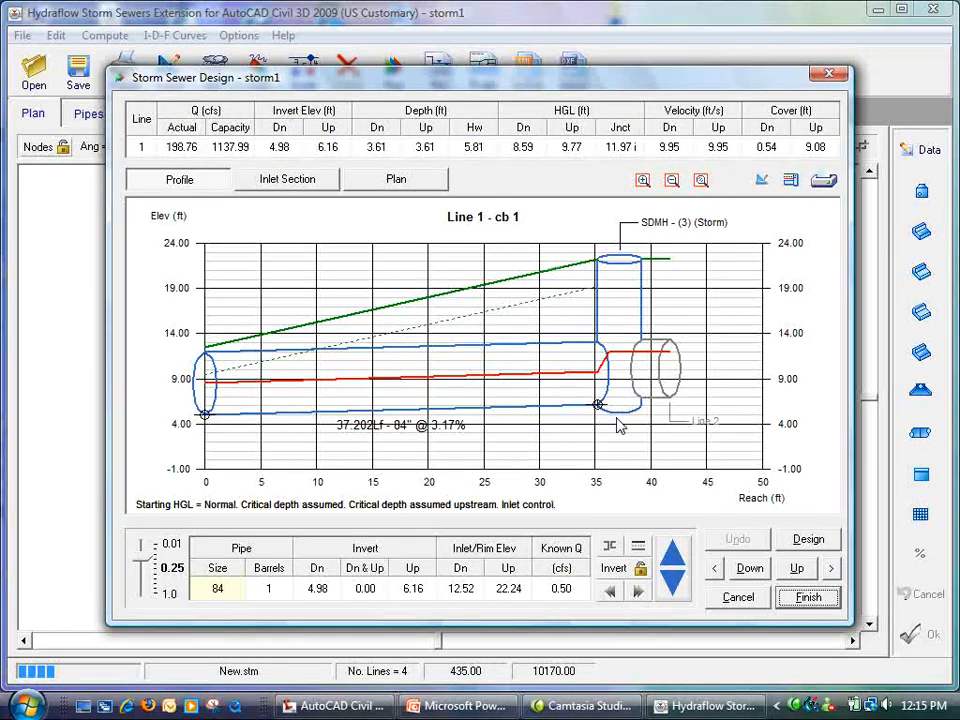
- Reduce line 1's pipe size to 60 in
left_click(748, 572)
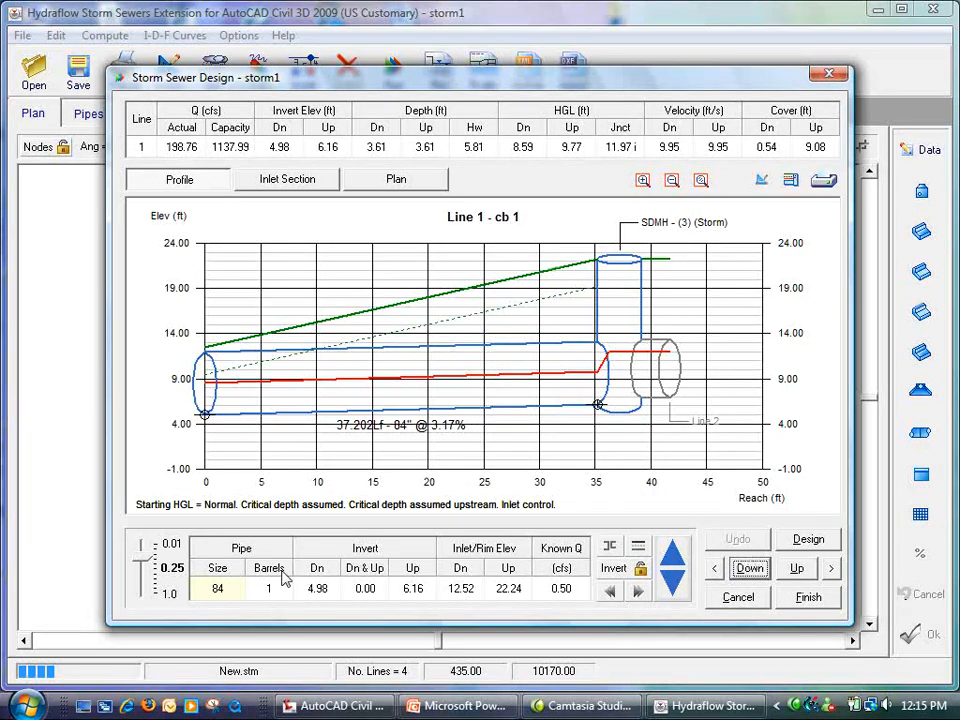
left_click(217, 591)
left_click(677, 590)
left_click(678, 590)
left_click(679, 590)
left_click(679, 590)
left_click(682, 590)
left_click(684, 594)
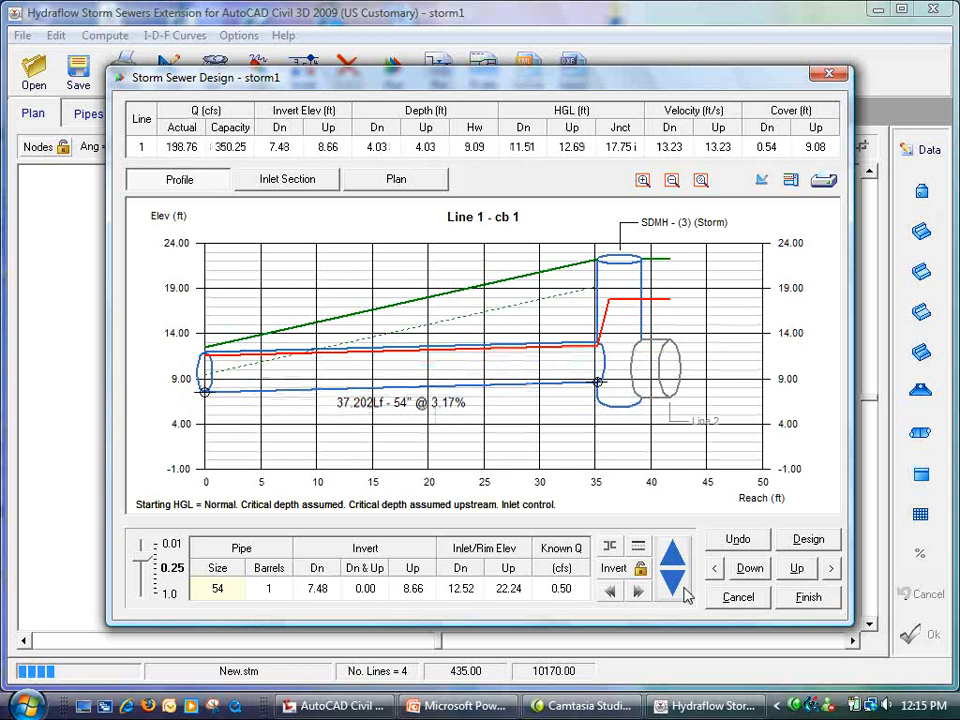
left_click(683, 558)
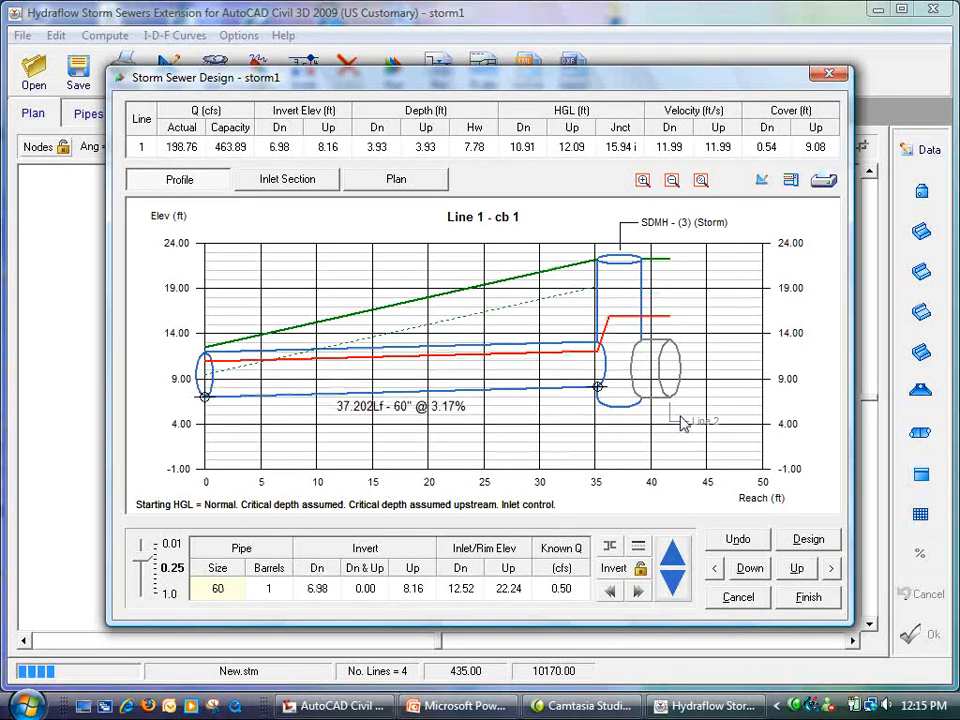
- Move upstream to line 2 and try its pipe at 84 in and at sizes down to 36 in
left_click(797, 568)
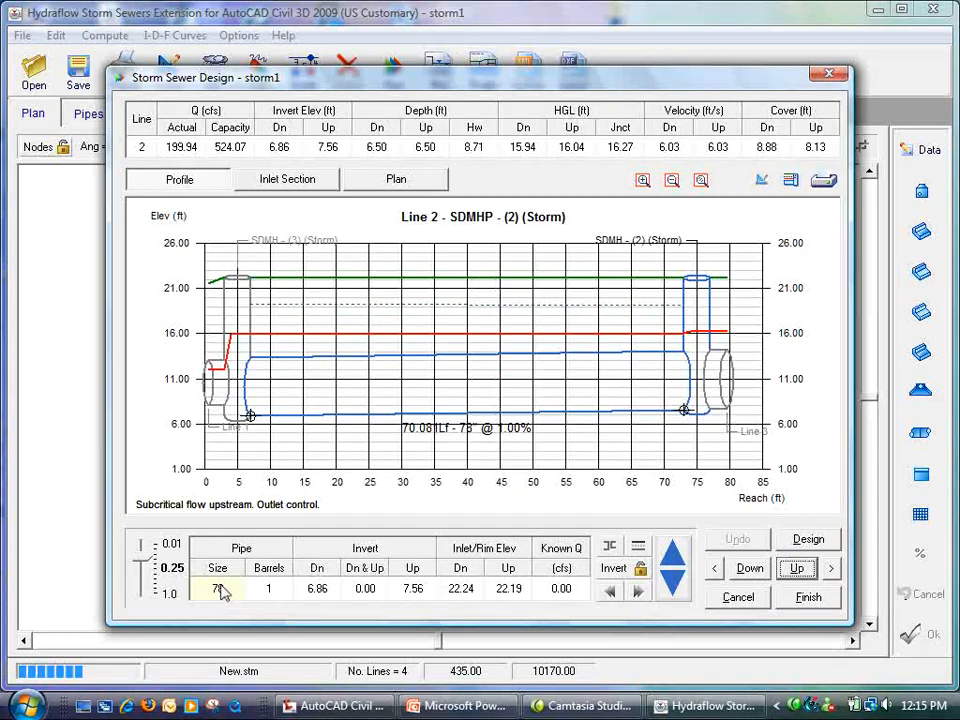
left_click(675, 557)
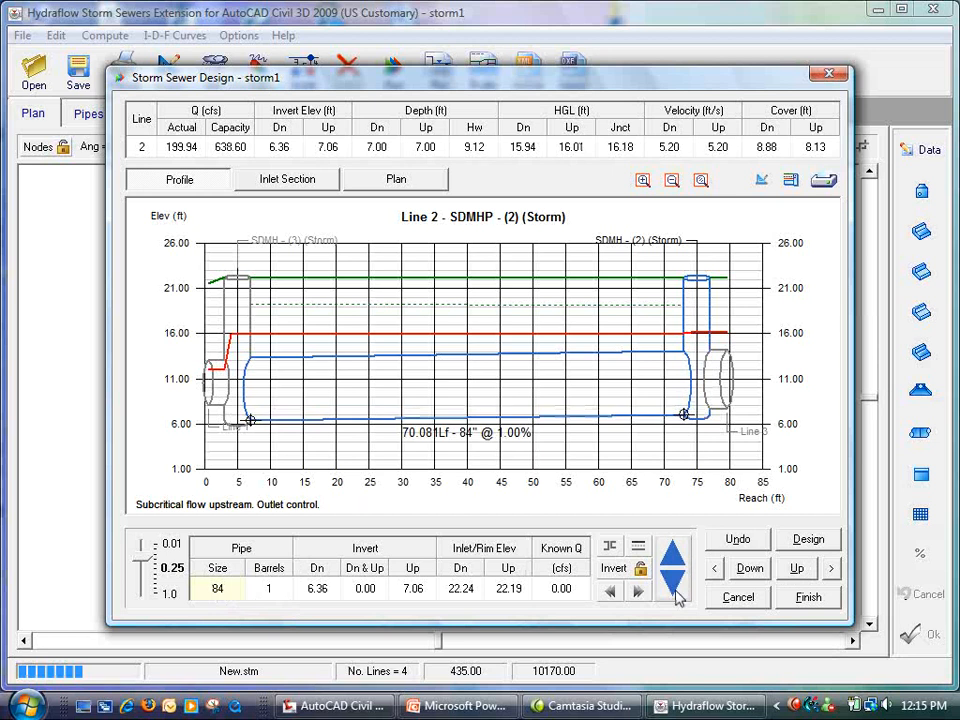
left_click(677, 596)
left_click(677, 596)
left_click(677, 596)
left_click(677, 596)
left_click(677, 596)
left_click(677, 596)
left_click(677, 596)
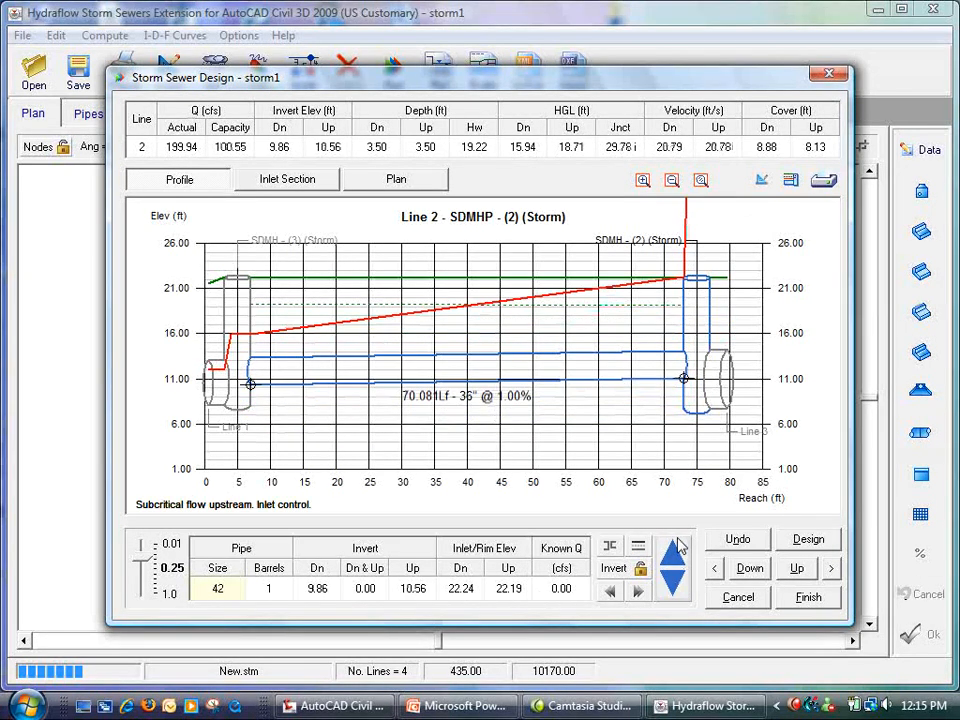
- Try enlarging line 2's pipe to 102 in and reducing it to 66 in to compare the HGL
left_click(675, 557)
left_click(675, 557)
left_click(675, 557)
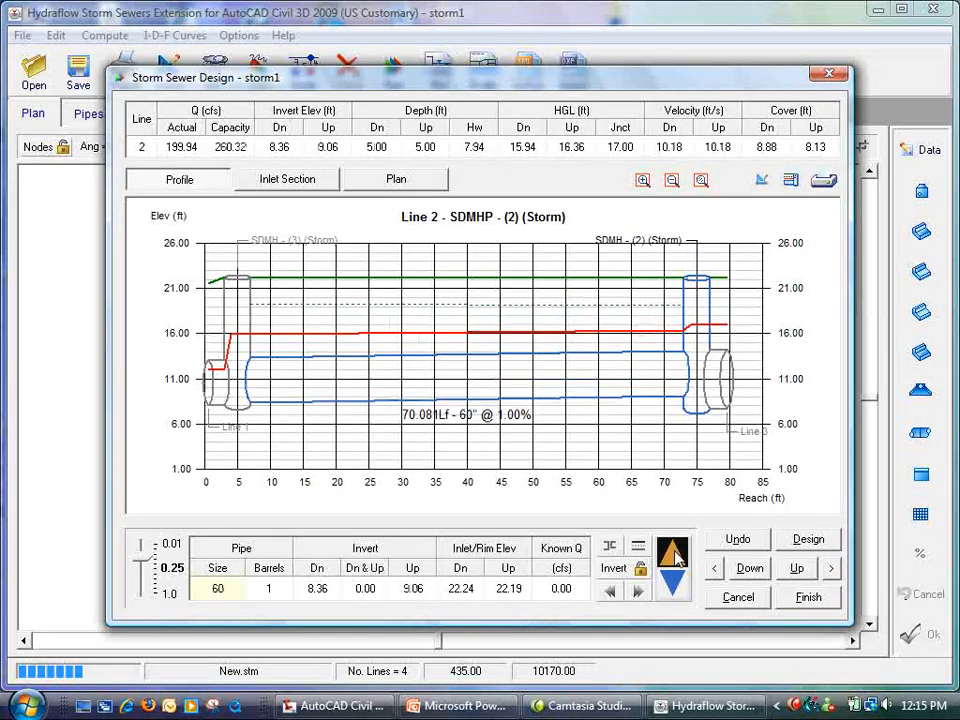
left_click(675, 557)
left_click(676, 558)
left_click(676, 558)
left_click(680, 587)
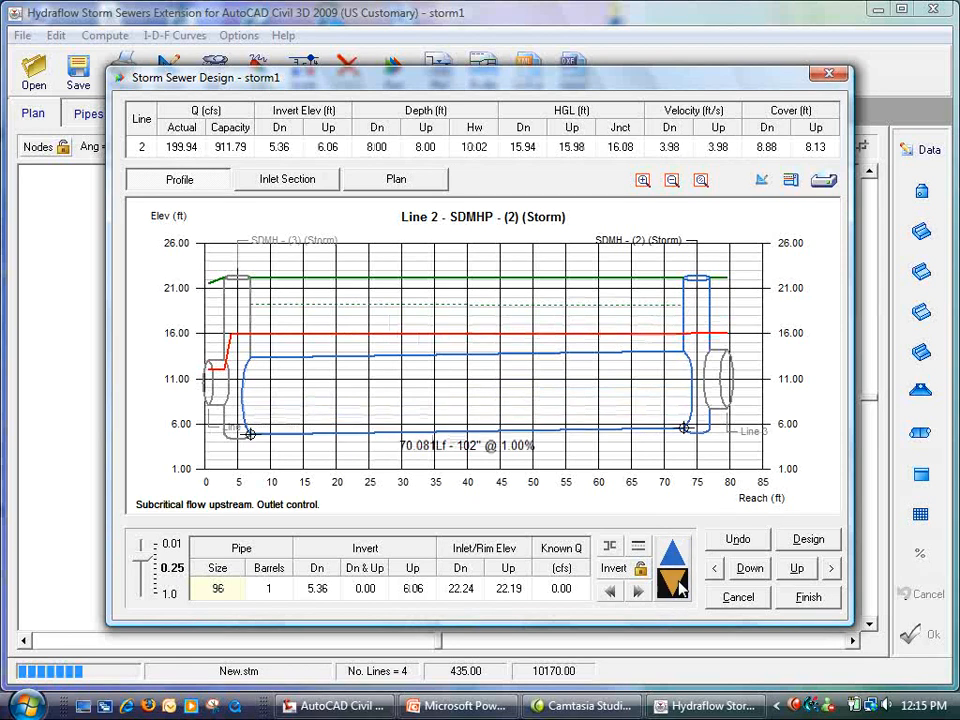
left_click(680, 587)
left_click(680, 587)
left_click(680, 587)
left_click(680, 587)
left_click(680, 587)
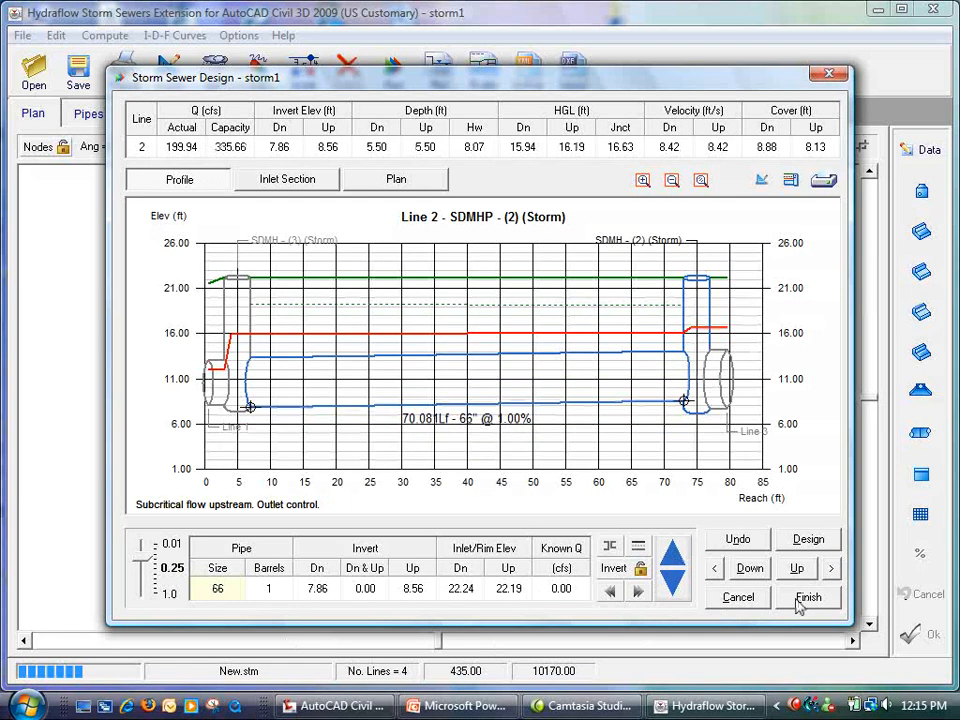
- Set line 2's pipe size to 36 in, trying 30 in on the way
left_click(675, 588)
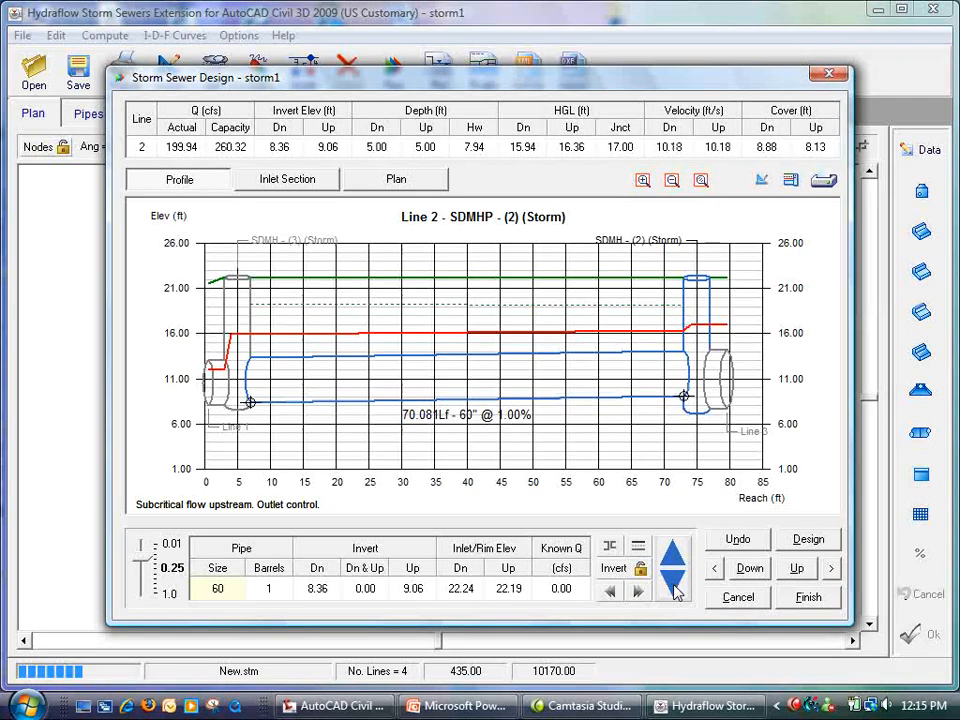
left_click(675, 588)
left_click(675, 588)
left_click(675, 588)
left_click(675, 588)
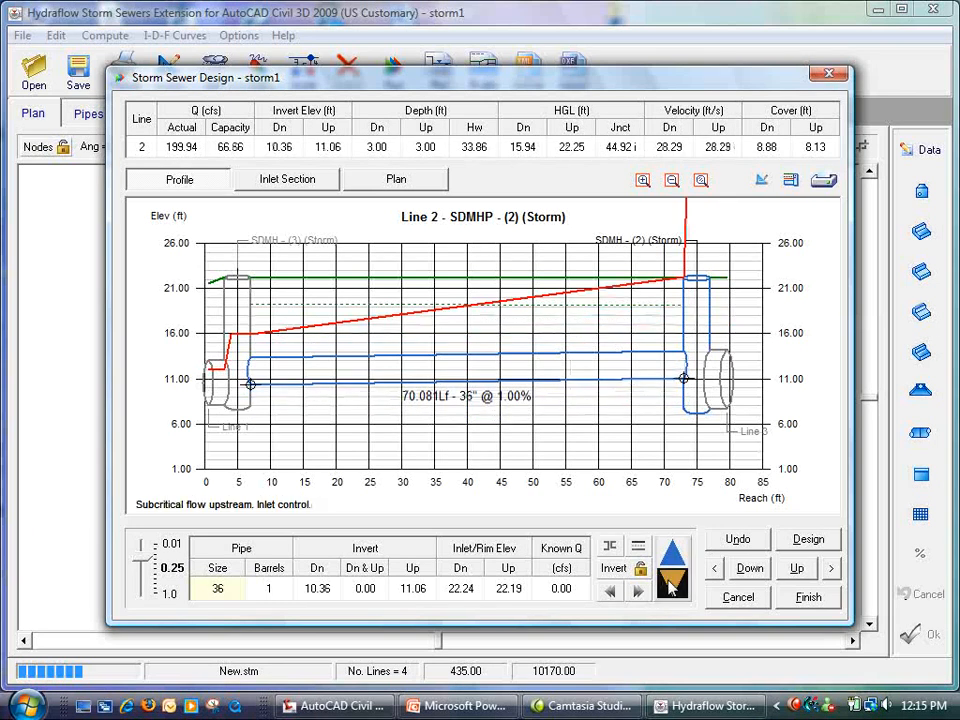
left_click(673, 588)
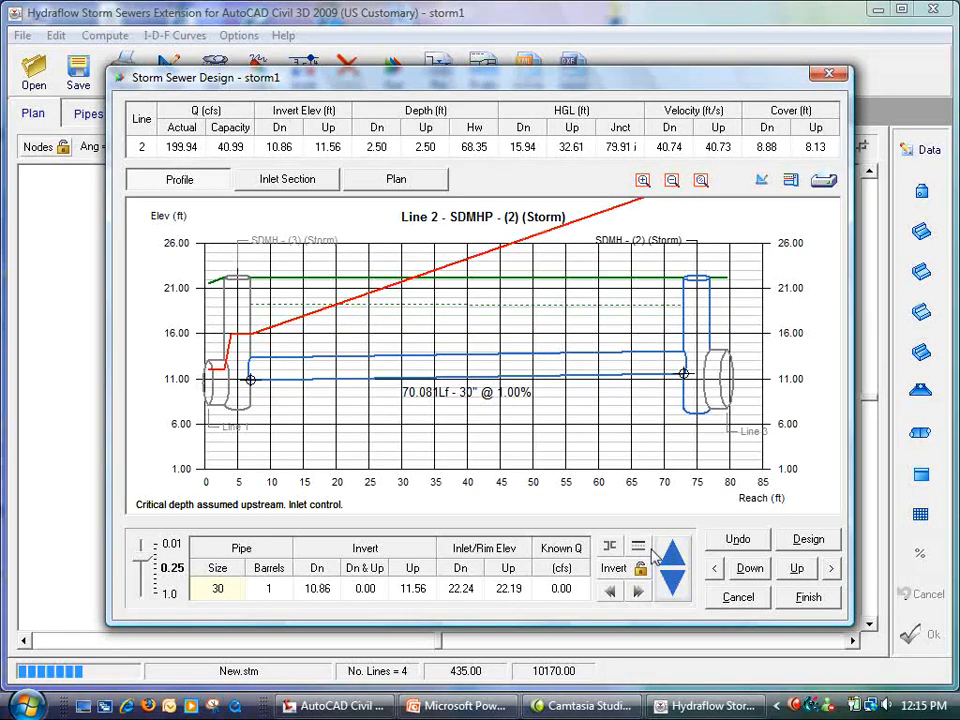
left_click(675, 556)
- Return downstream to line 1 and reduce its pipe size to 36 in
left_click(752, 570)
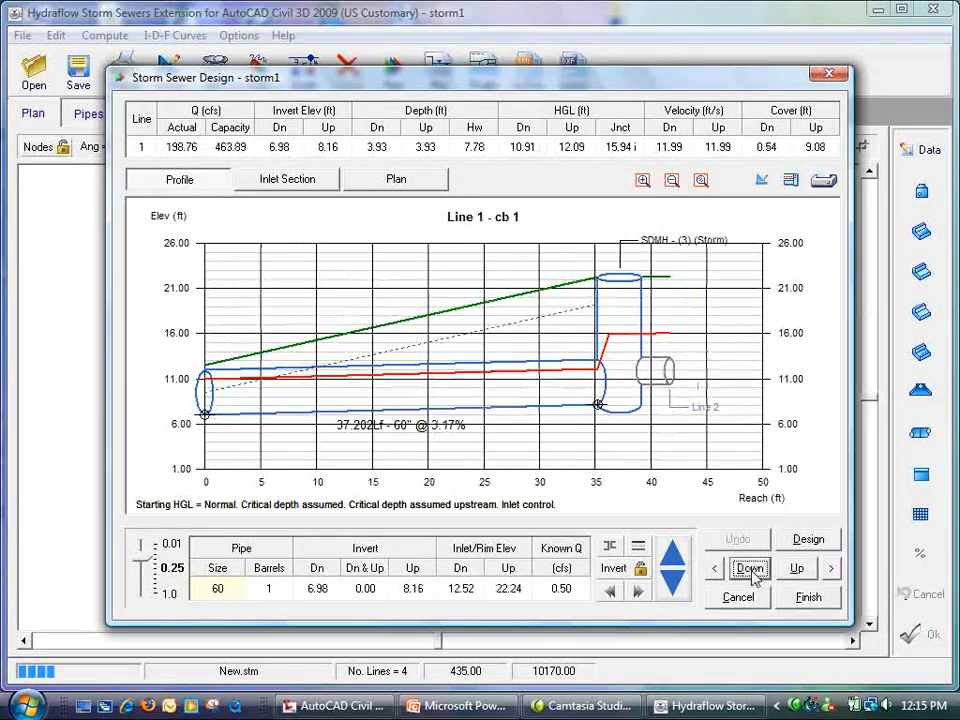
left_click(678, 590)
left_click(678, 590)
left_click(678, 590)
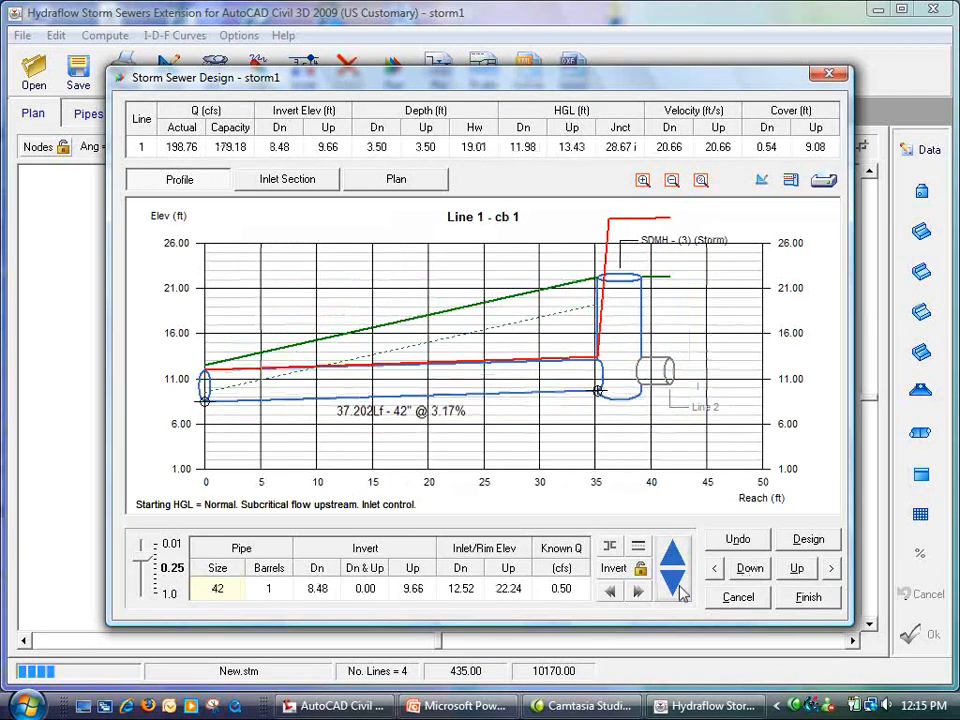
left_click(678, 590)
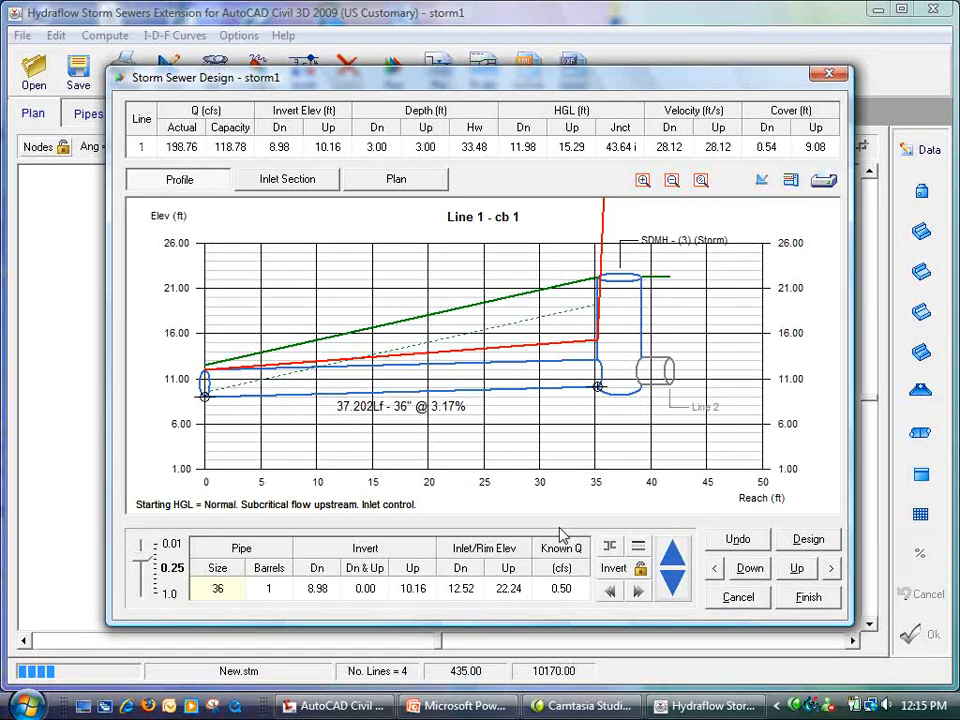
- Move upstream to line 3 and reduce its pipe size to 36 in
left_click(796, 568)
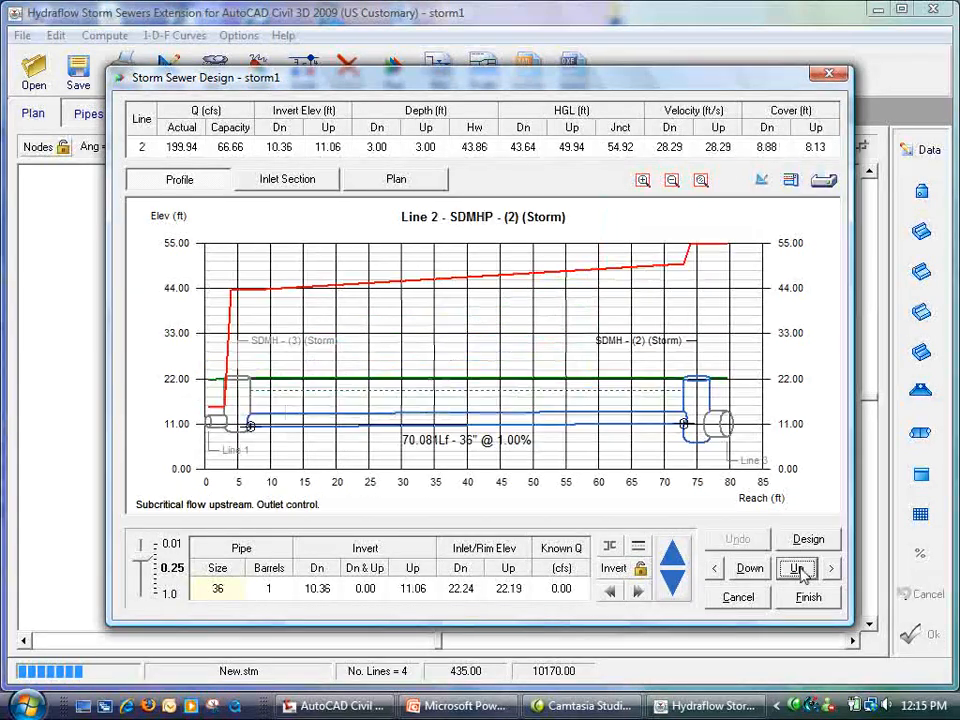
left_click(798, 569)
left_click(217, 589)
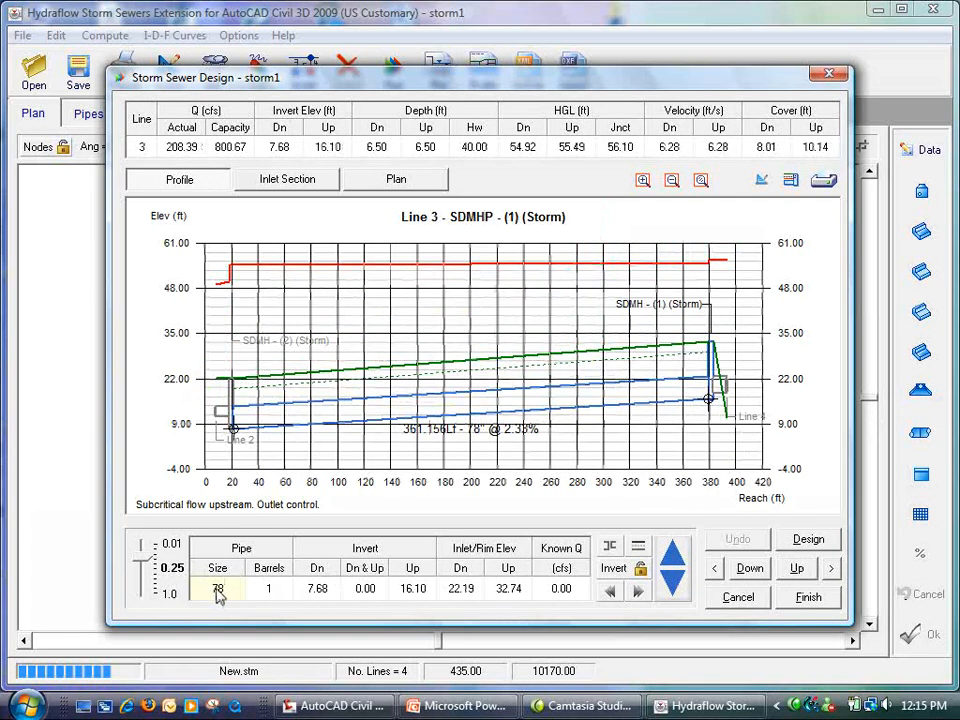
left_click(675, 581)
left_click(675, 583)
left_click(676, 587)
left_click(676, 590)
left_click(676, 590)
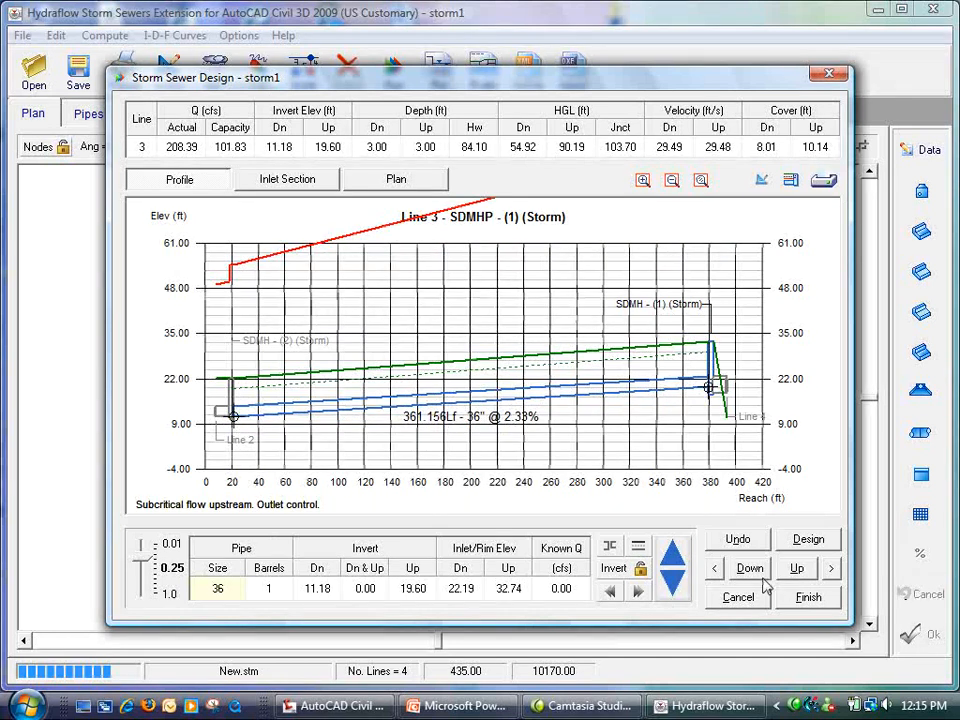
- Reduce line 4's pipe size to 24 in and finish the interactive design
left_click(797, 568)
left_click(226, 592)
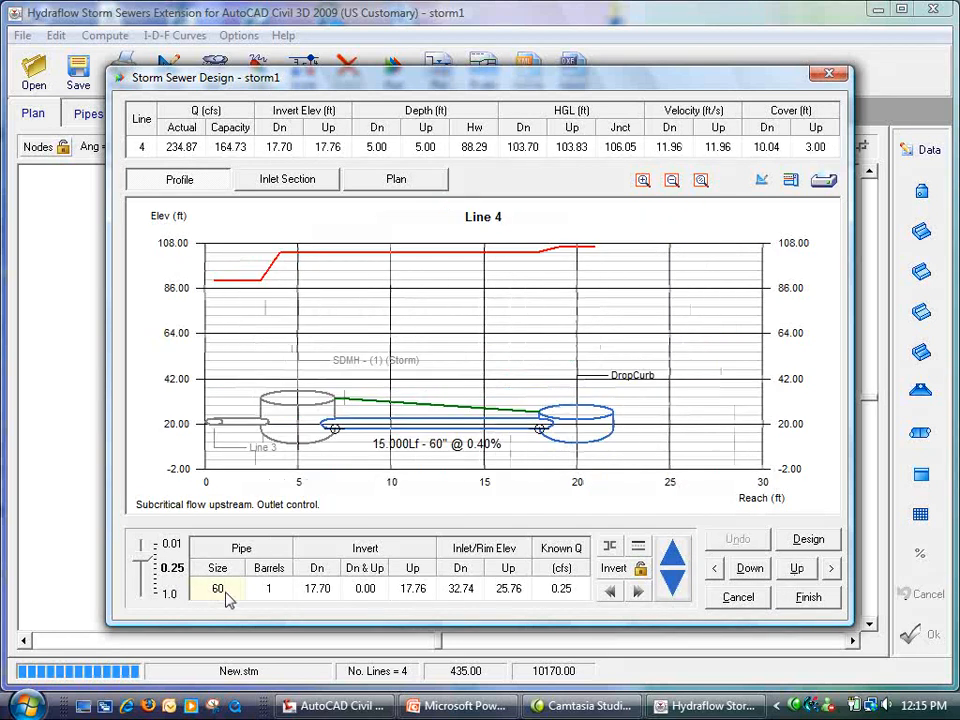
left_click(674, 590)
left_click(674, 590)
left_click(674, 590)
left_click(674, 590)
left_click(674, 590)
left_click(674, 590)
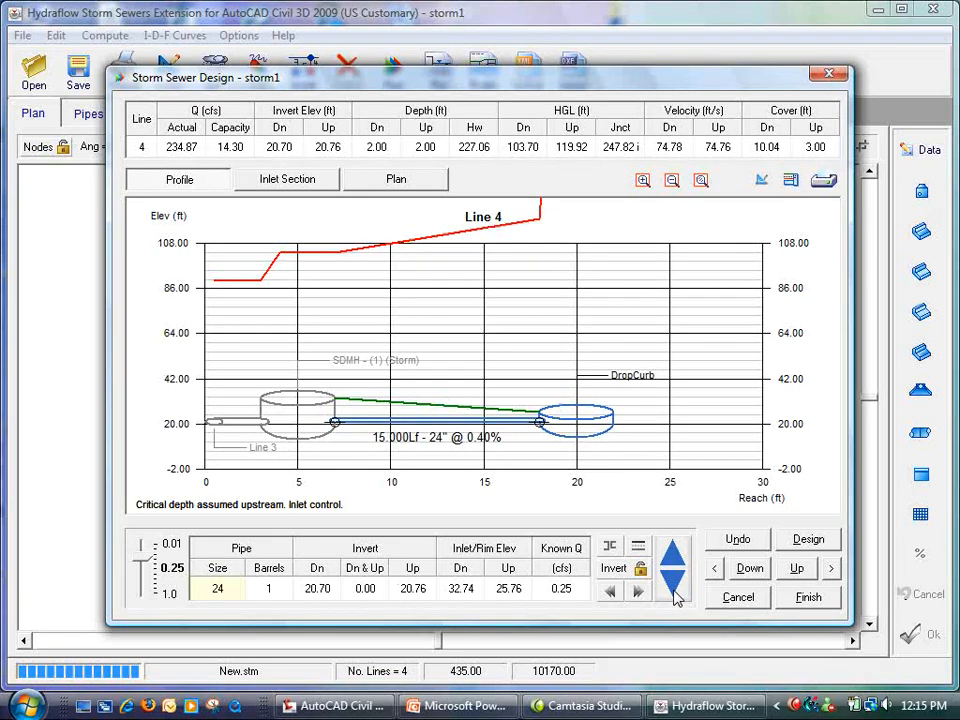
left_click(806, 597)
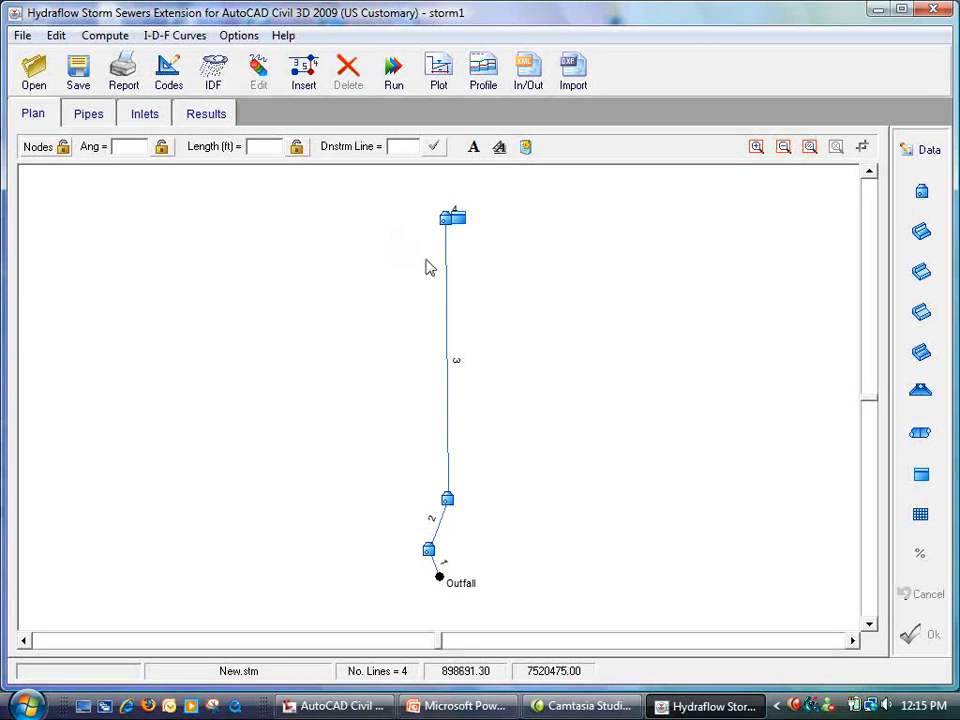
- Set up a LandXML export that updates the existing Hydraflow storm.xml, with the Storm pipe network selected
left_click(528, 72)
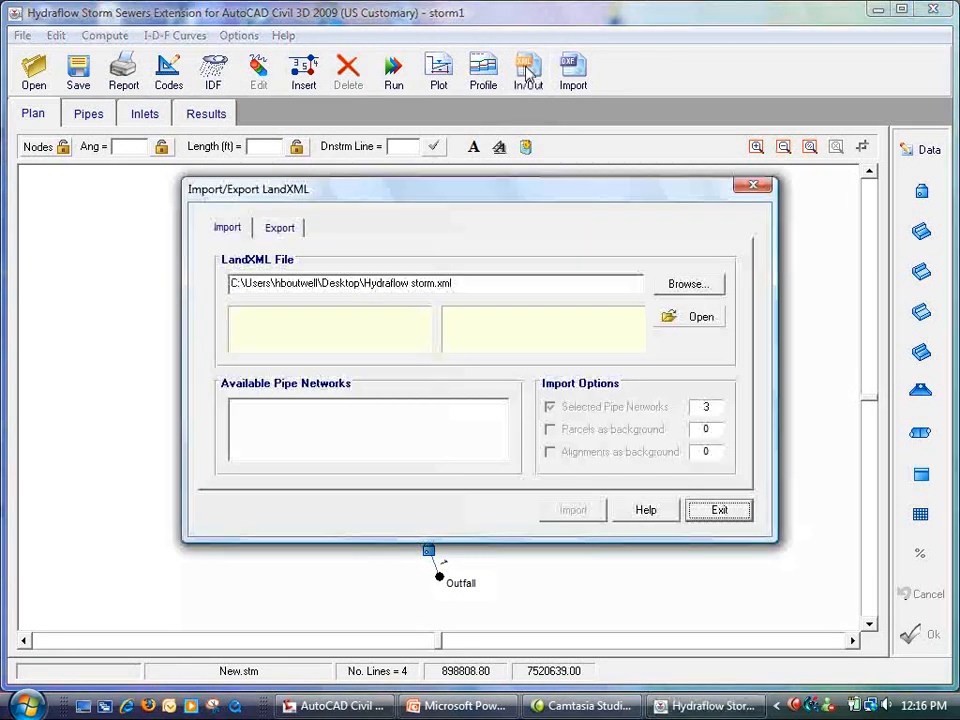
left_click(283, 229)
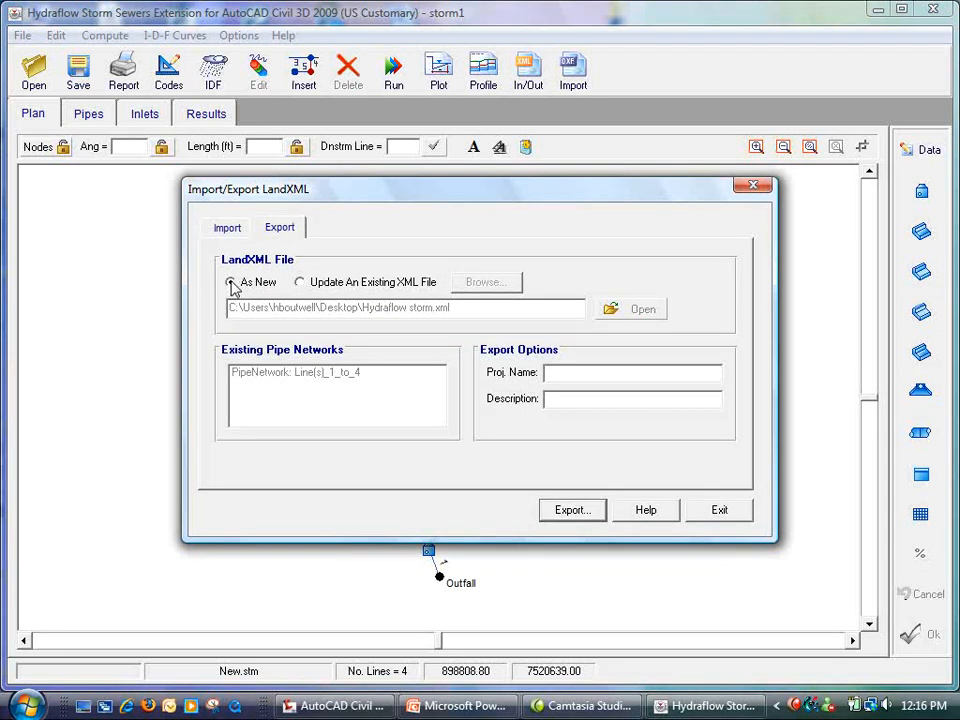
left_click(311, 285)
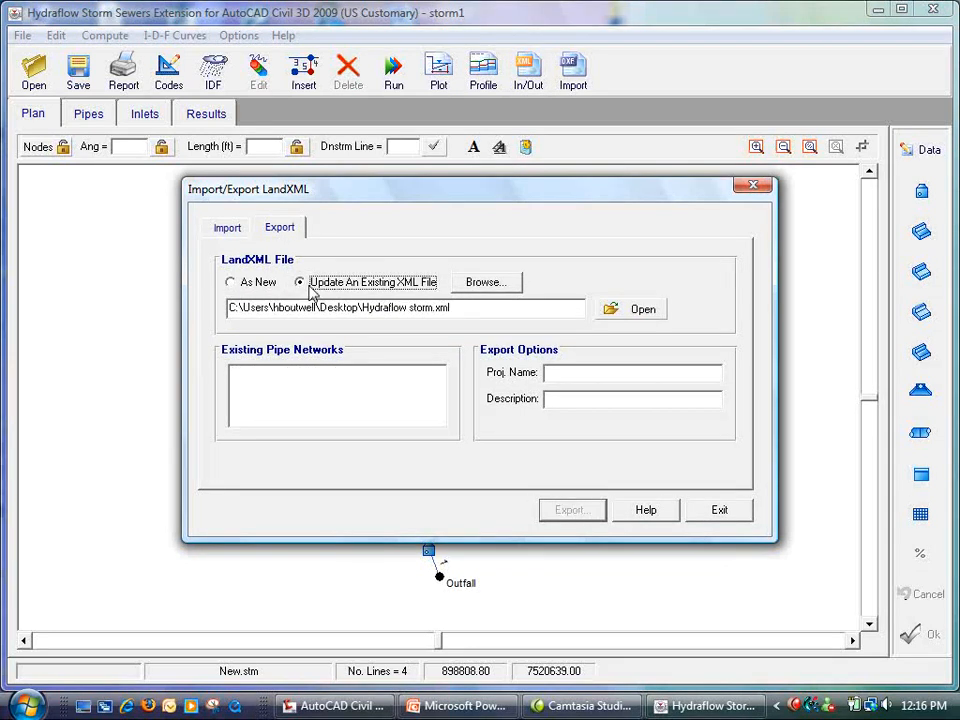
left_click(640, 309)
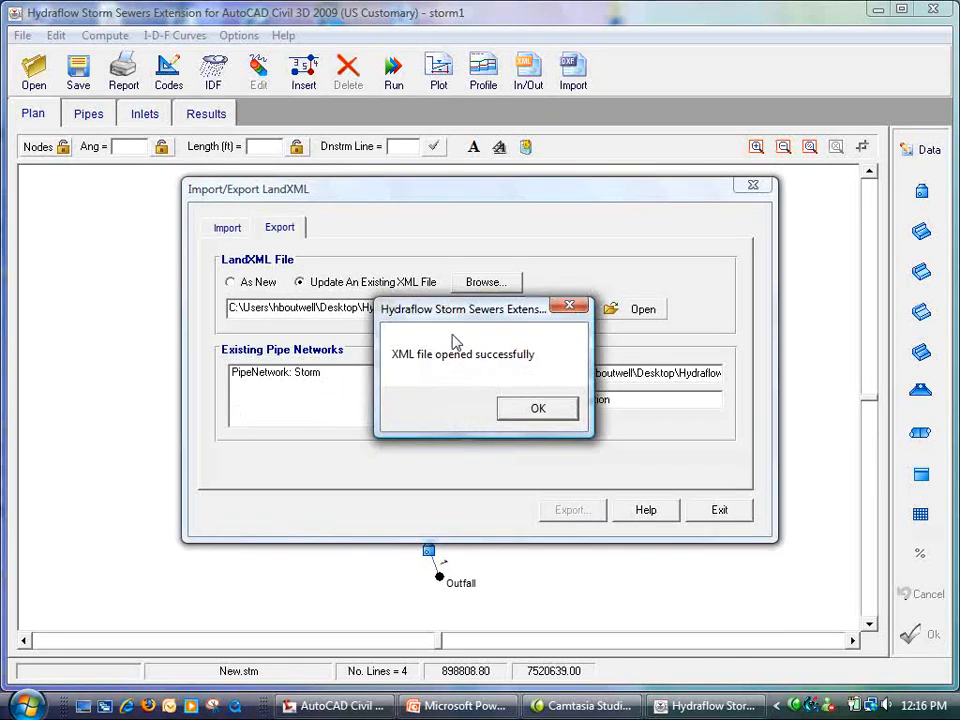
left_click(527, 410)
left_click(251, 376)
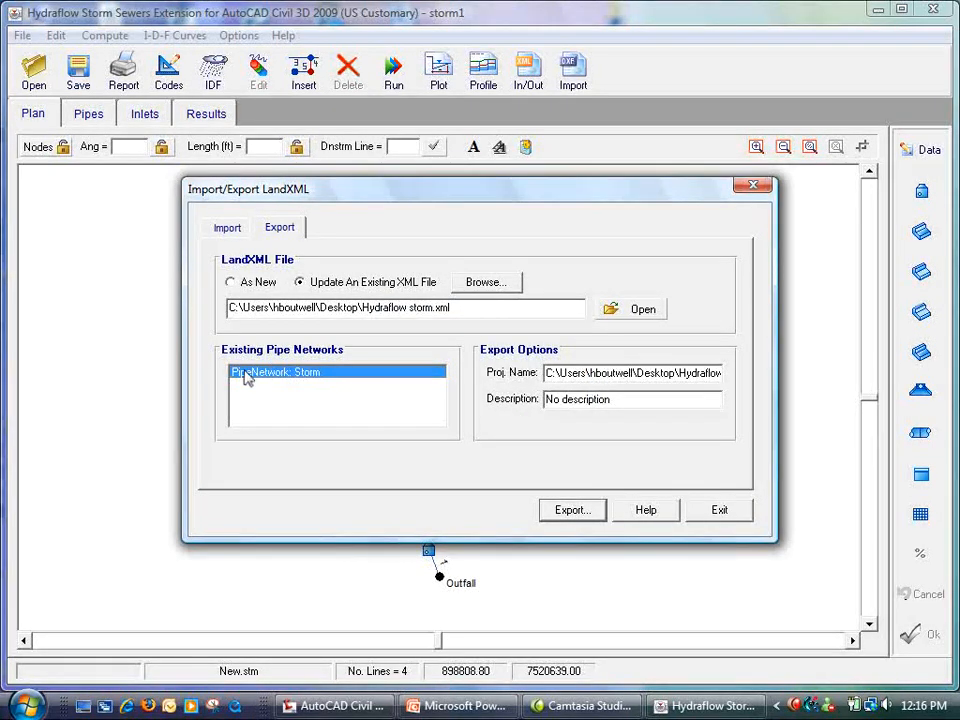
- Try to export the Storm pipe network over the existing Hydraflow storm.xml, and leave the LandXML export
left_click(568, 510)
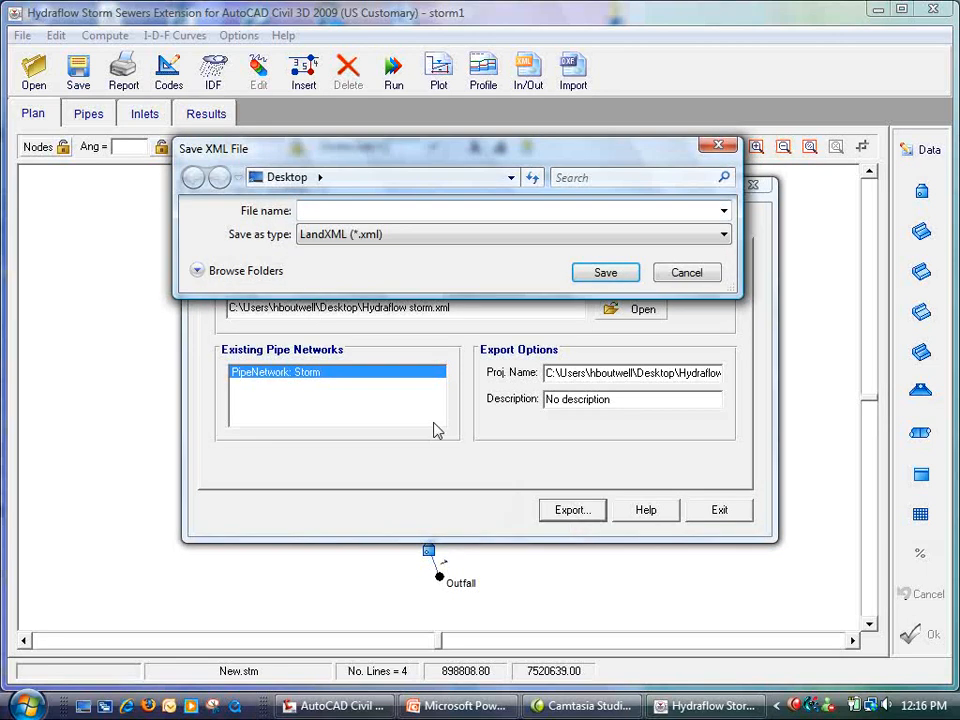
left_click(723, 211)
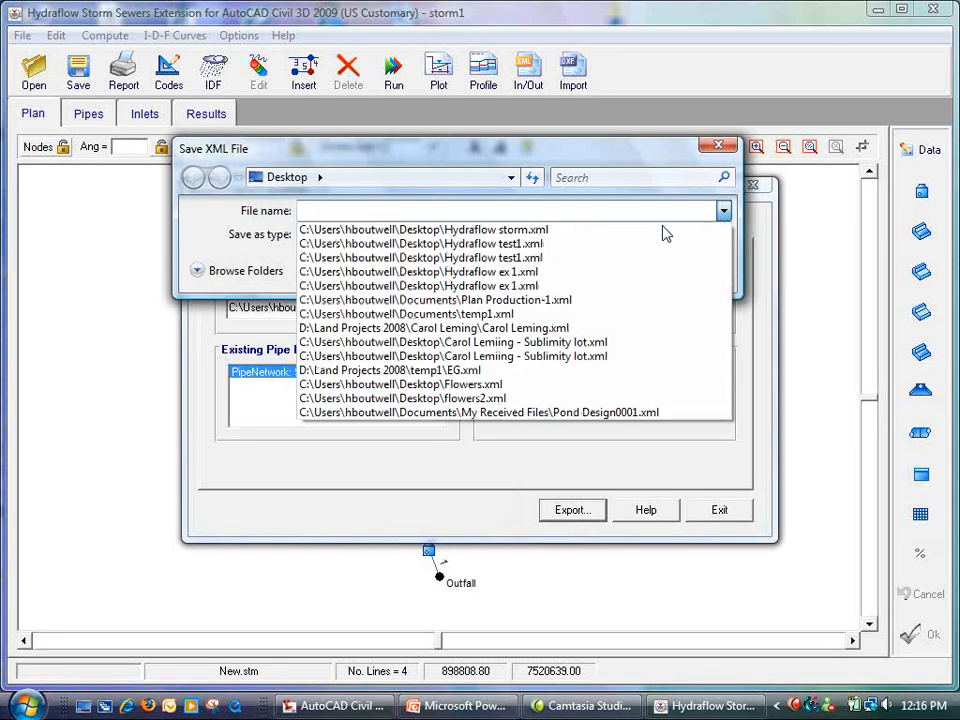
left_click(524, 236)
left_click(609, 274)
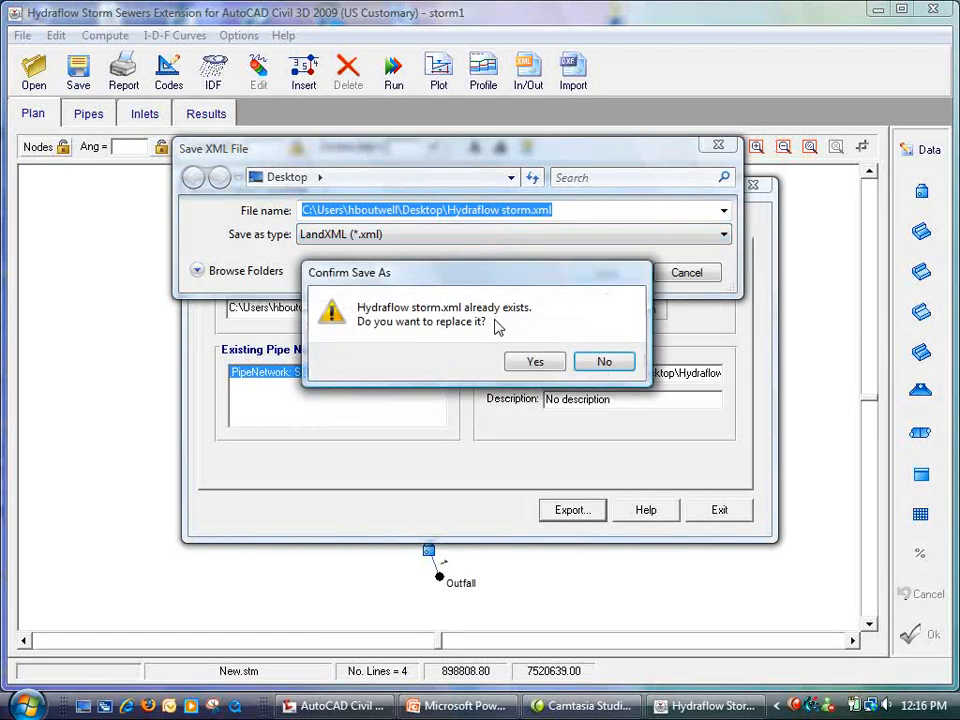
left_click(538, 362)
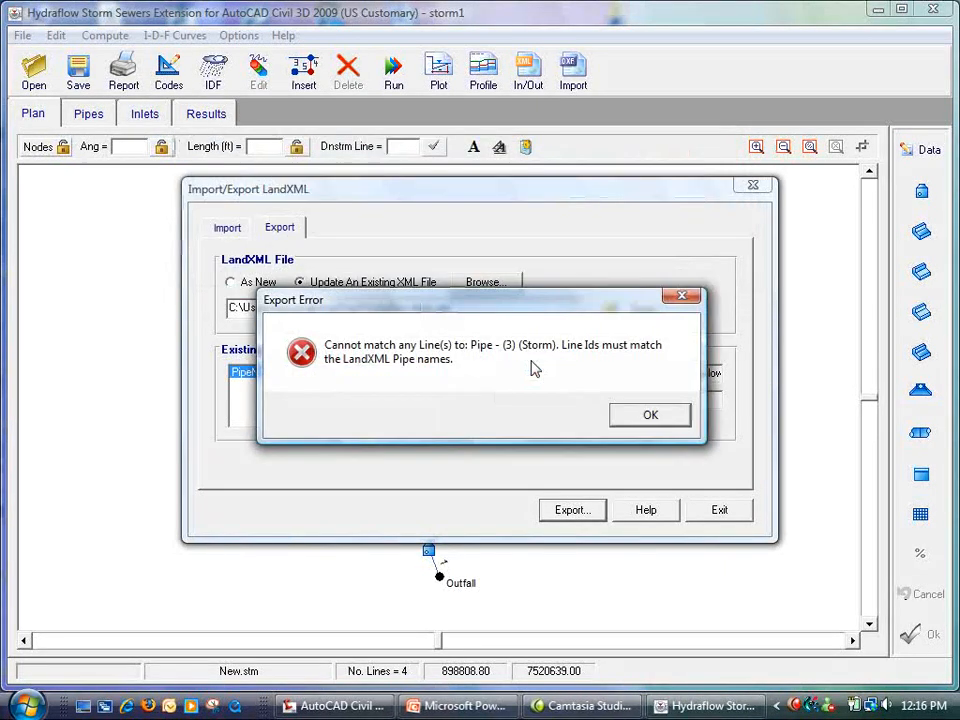
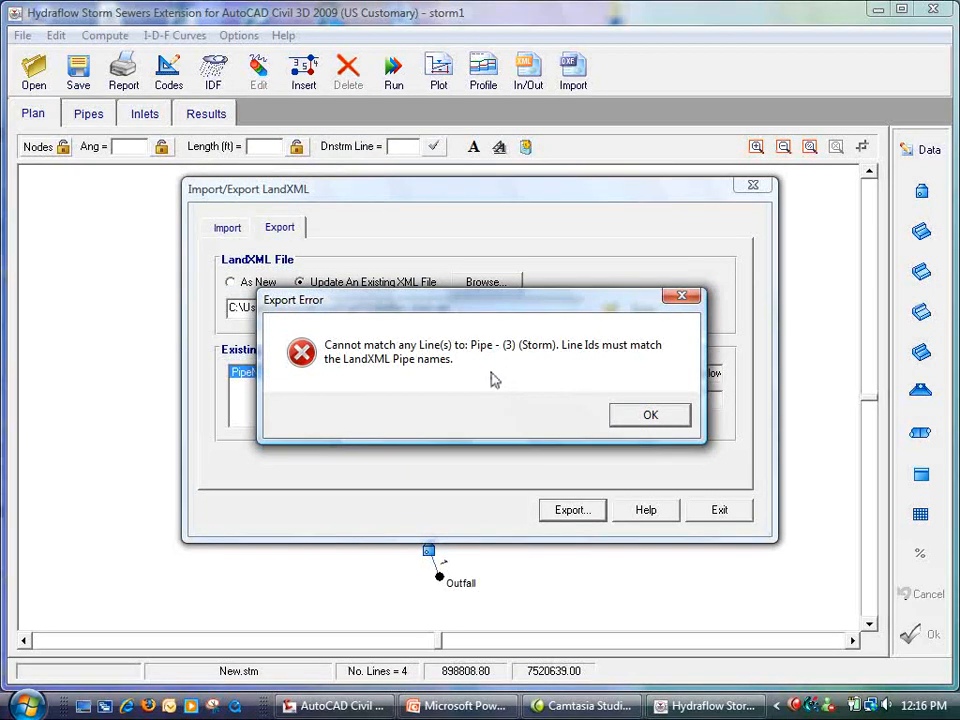
left_click(632, 418)
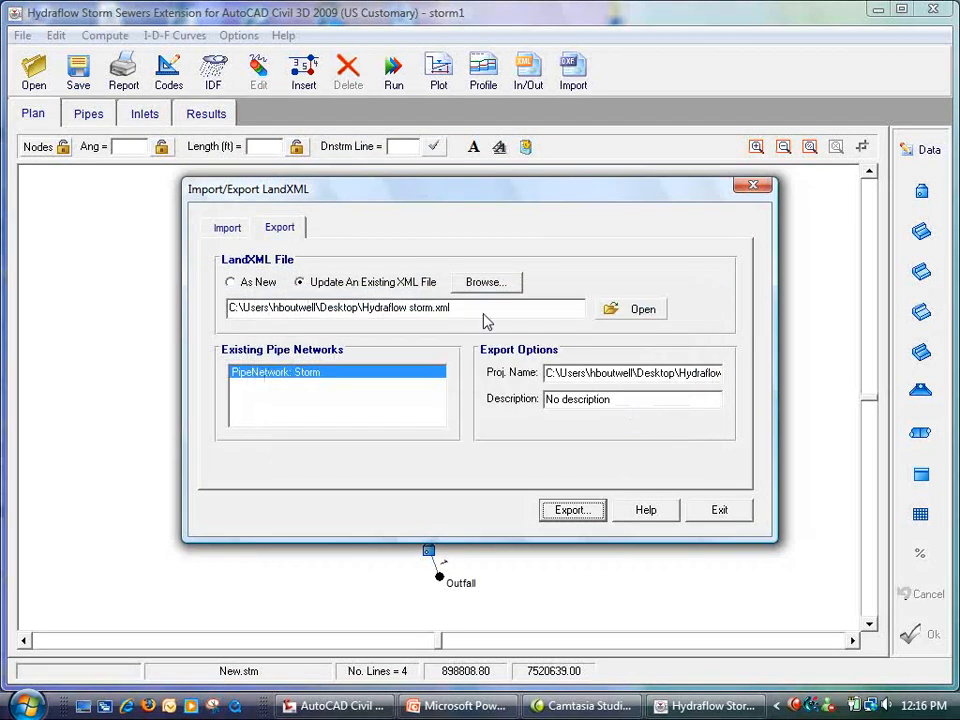
left_click(716, 512)
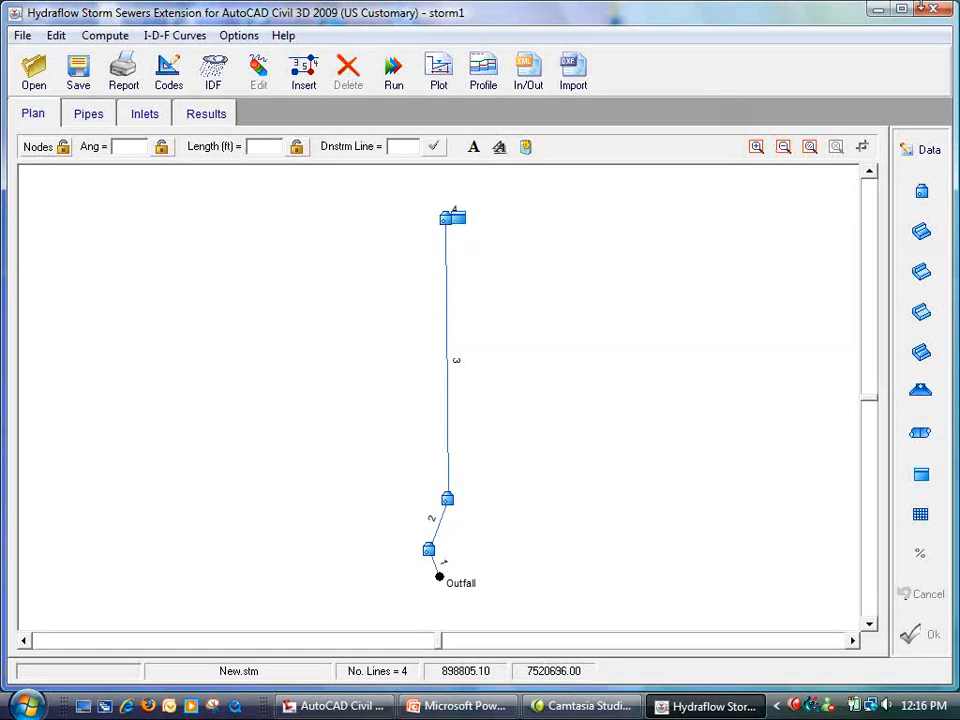
- Switch to AutoCAD Civil 3D and import the pipe network from Hydraflow storm.xml through LandXML
left_click(876, 9)
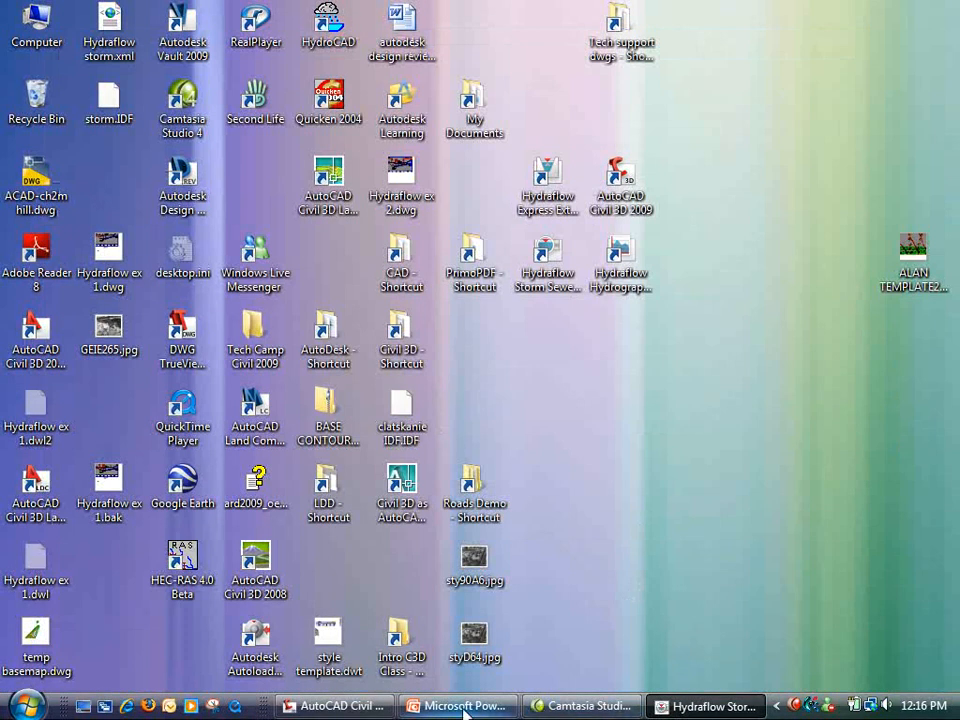
left_click(340, 706)
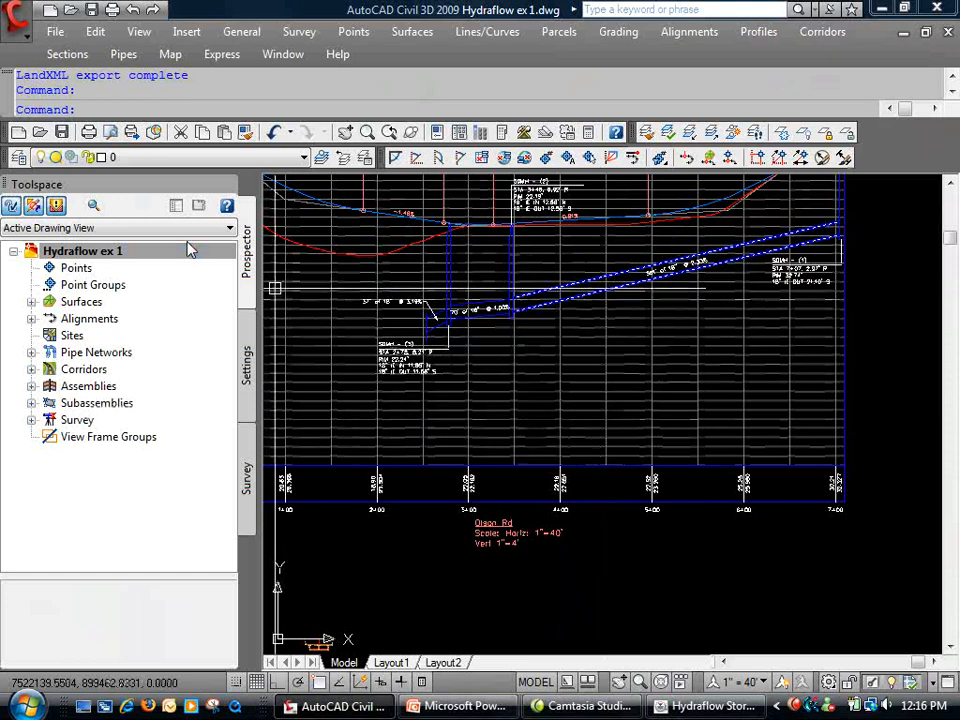
left_click(60, 33)
mouse_move(148, 196)
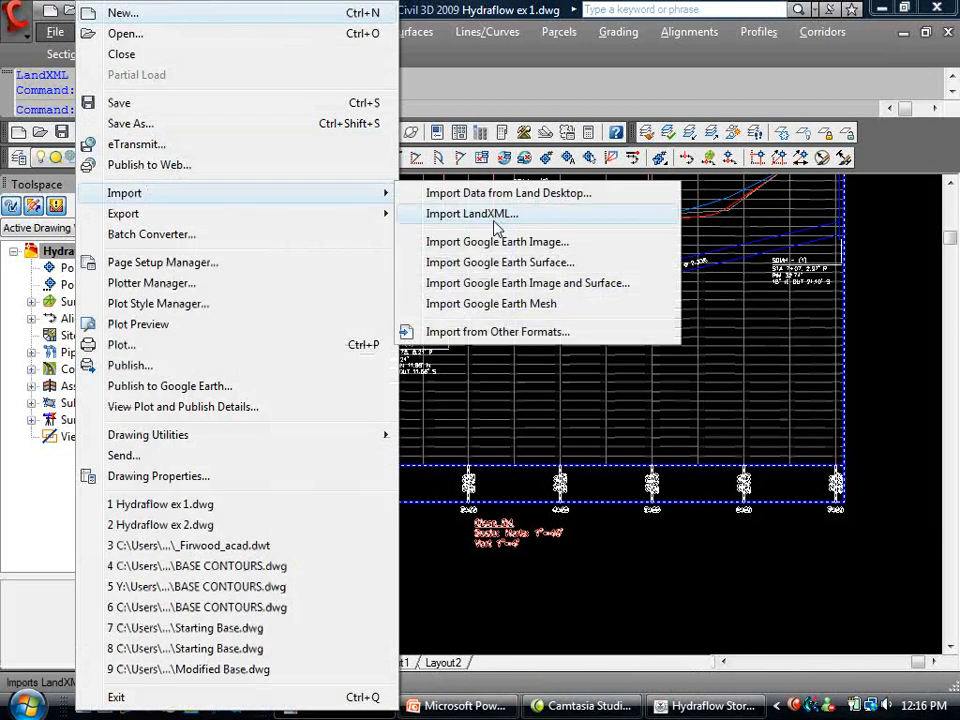
left_click(488, 216)
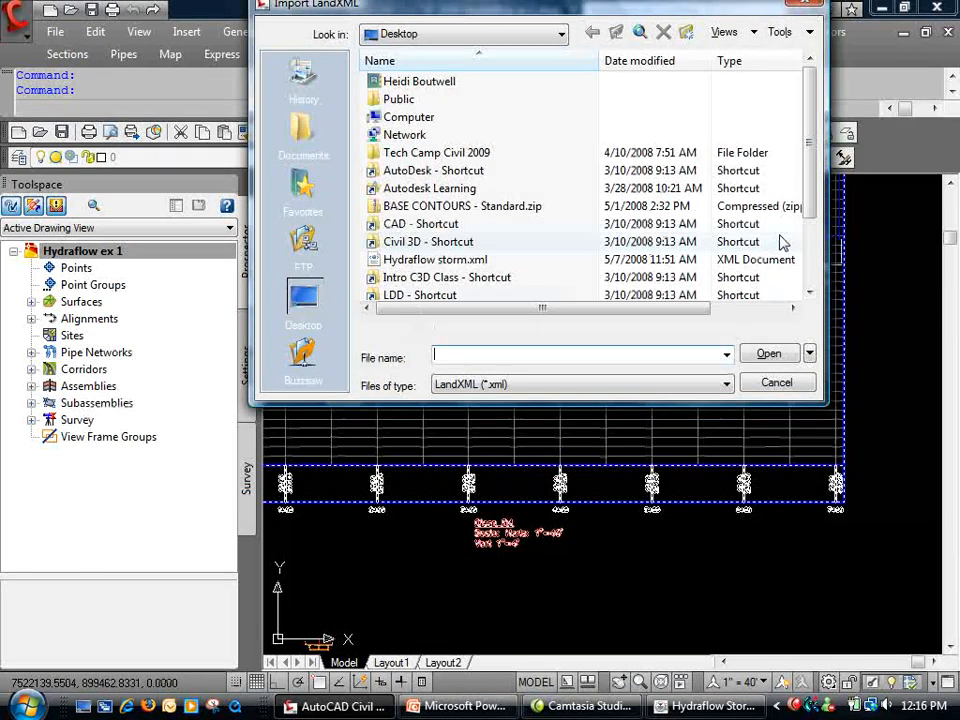
left_click(445, 260)
left_click(787, 364)
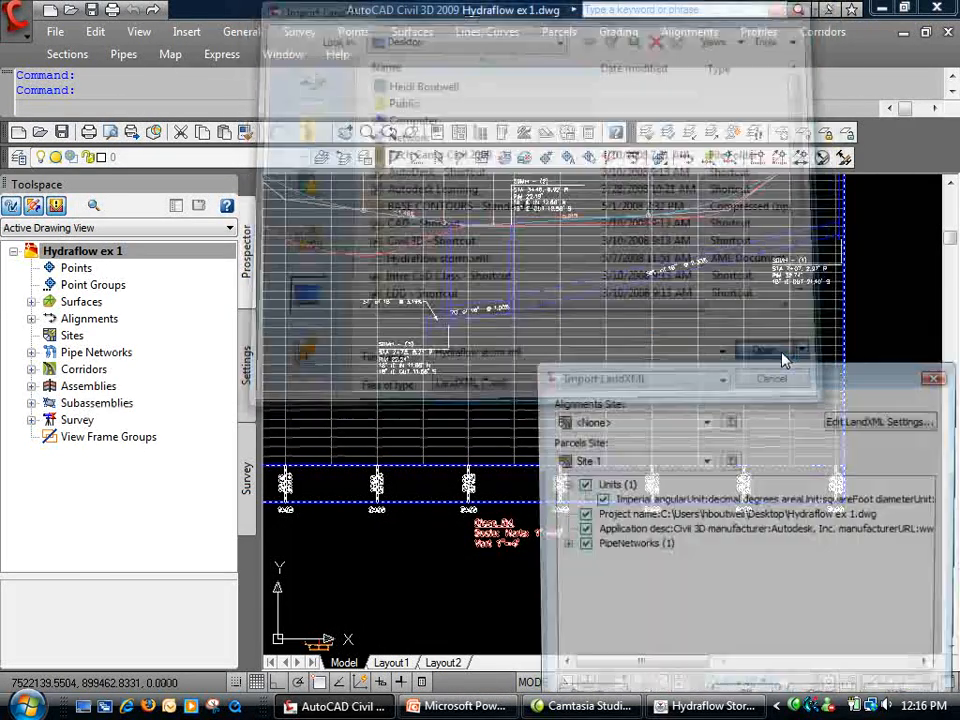
left_click_drag(746, 377, 495, 75)
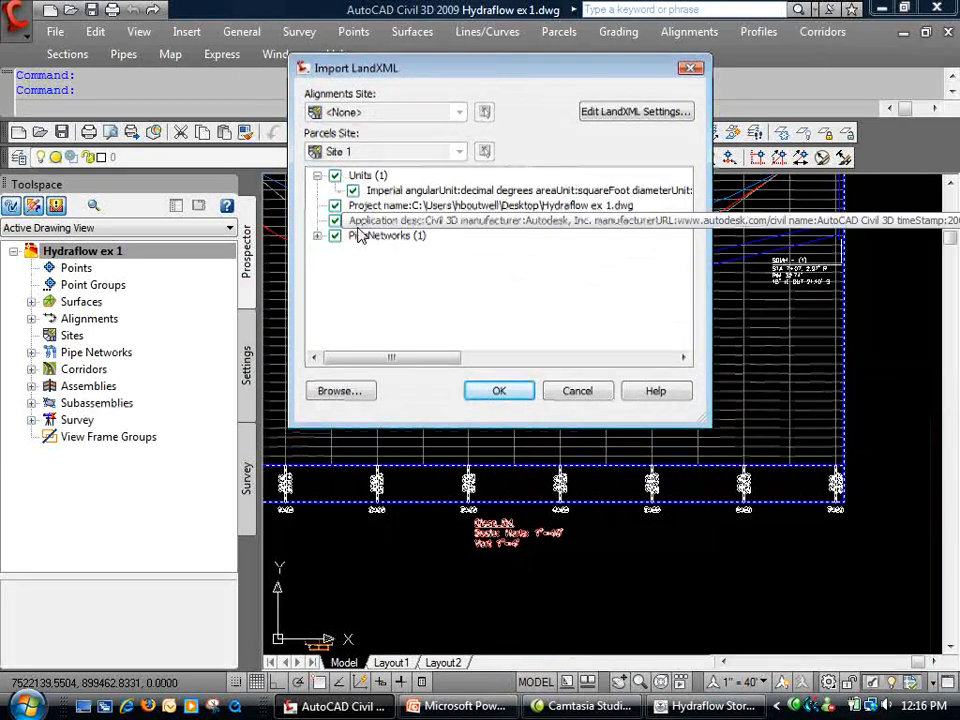
left_click(317, 236)
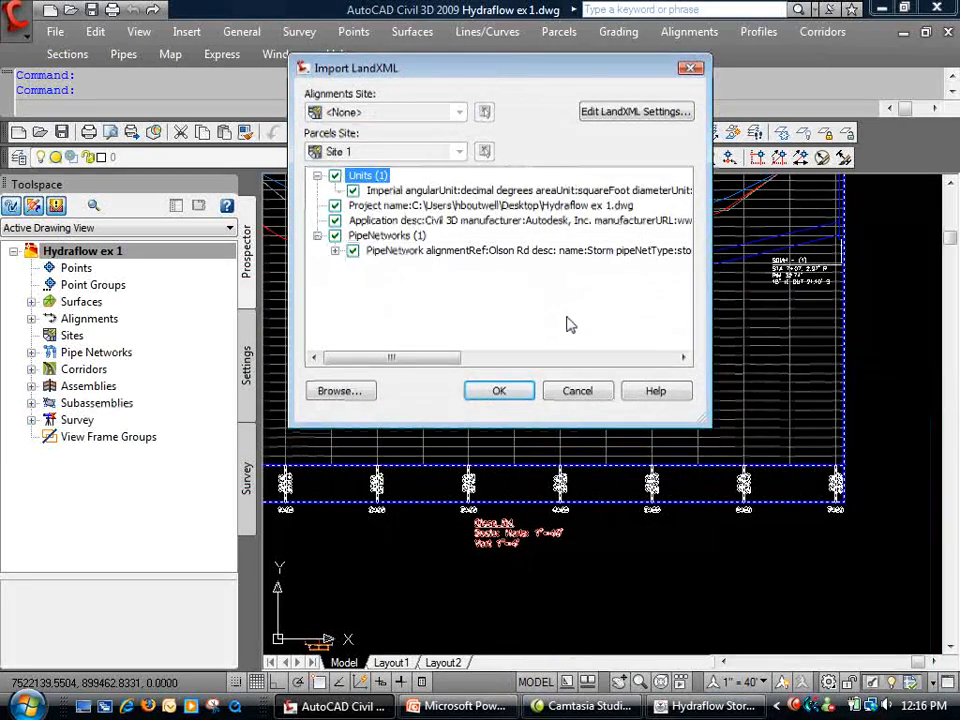
left_click(503, 392)
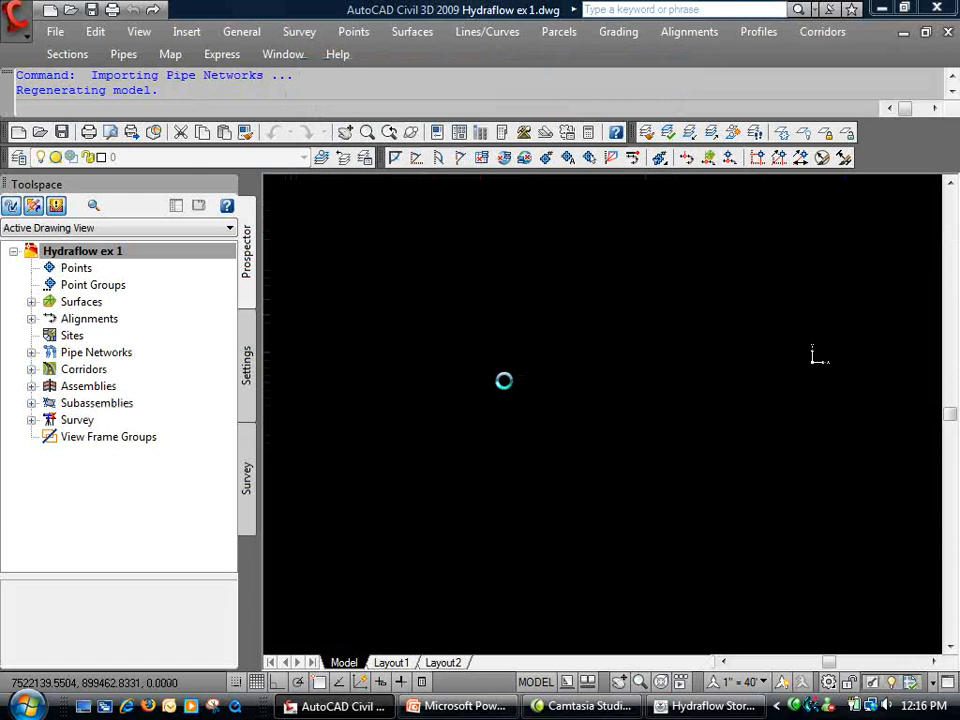
- Examine the pipes and their size labels in the Olson Rd profile view
scroll(416, 366, "down", 2)
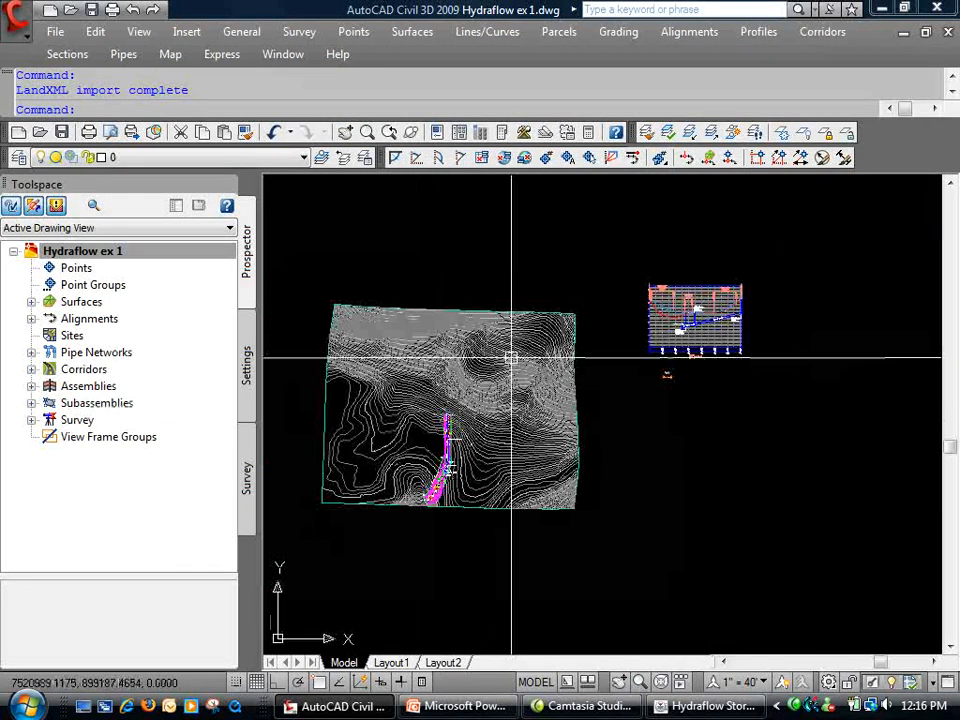
scroll(850, 322, "up", 6)
scroll(688, 358, "down", 2)
scroll(303, 362, "up", 4)
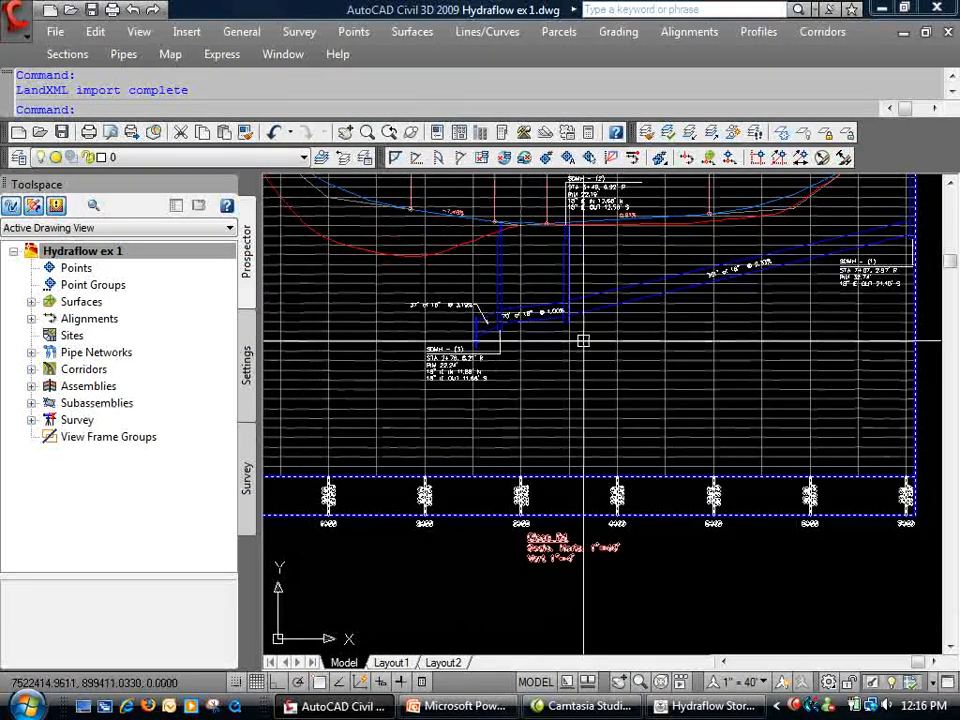
scroll(586, 336, "up", 4)
scroll(413, 430, "down", 2)
scroll(413, 430, "down", 4)
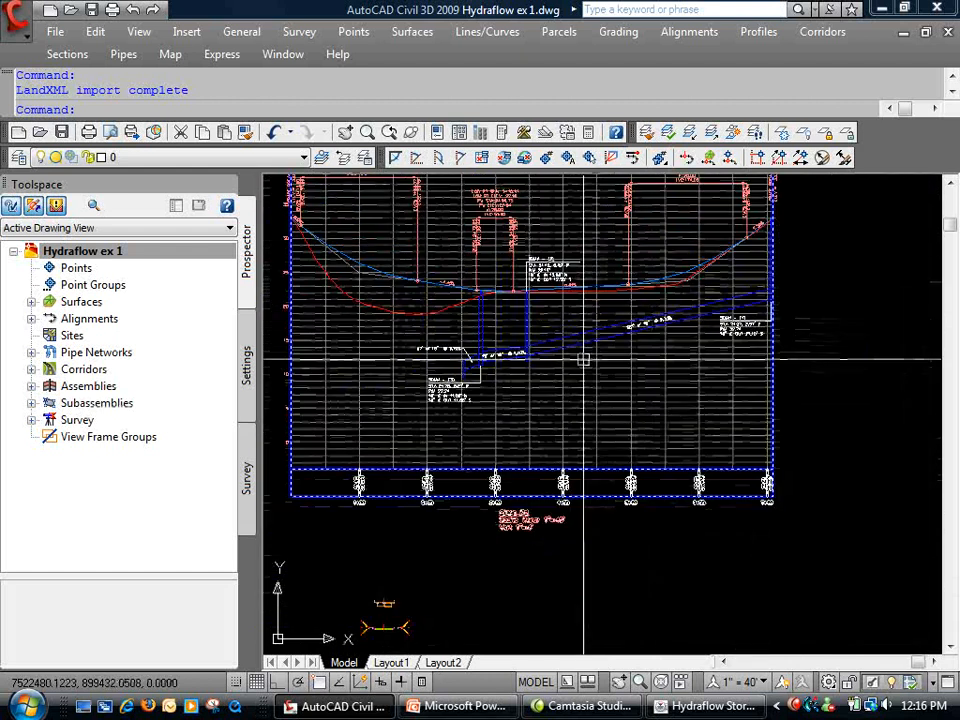
- Display the list of pipes belonging to the Storm pipe network
left_click(31, 352)
left_click(48, 369)
left_click(66, 386)
left_click(123, 404)
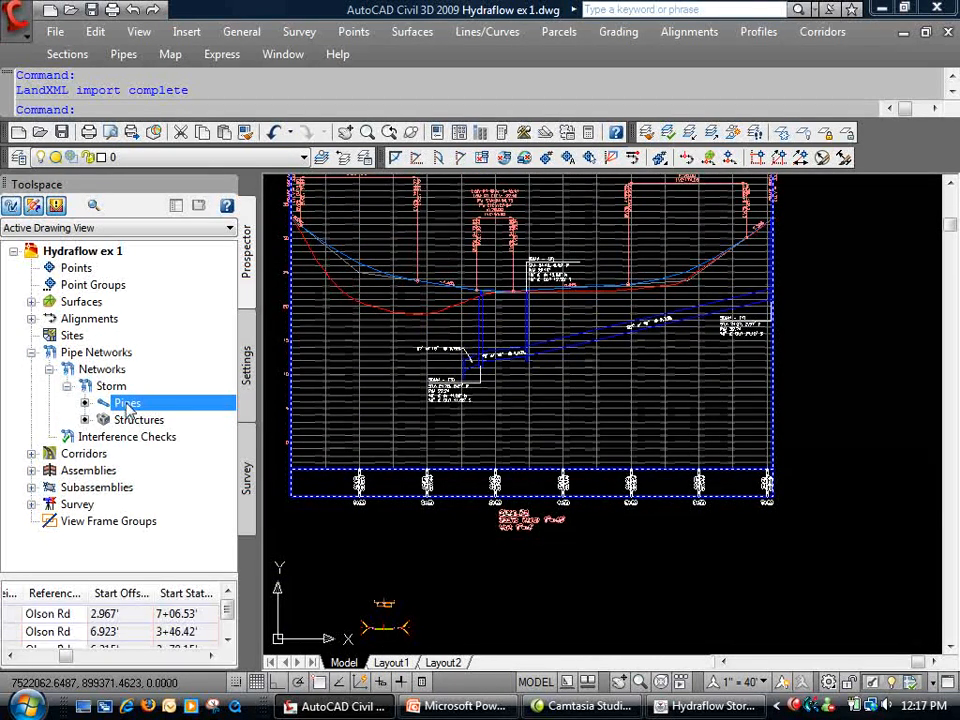
- Compare the storm pipe sizes and slopes labelled in the profile view with those in the plan
scroll(489, 369, "up", 4)
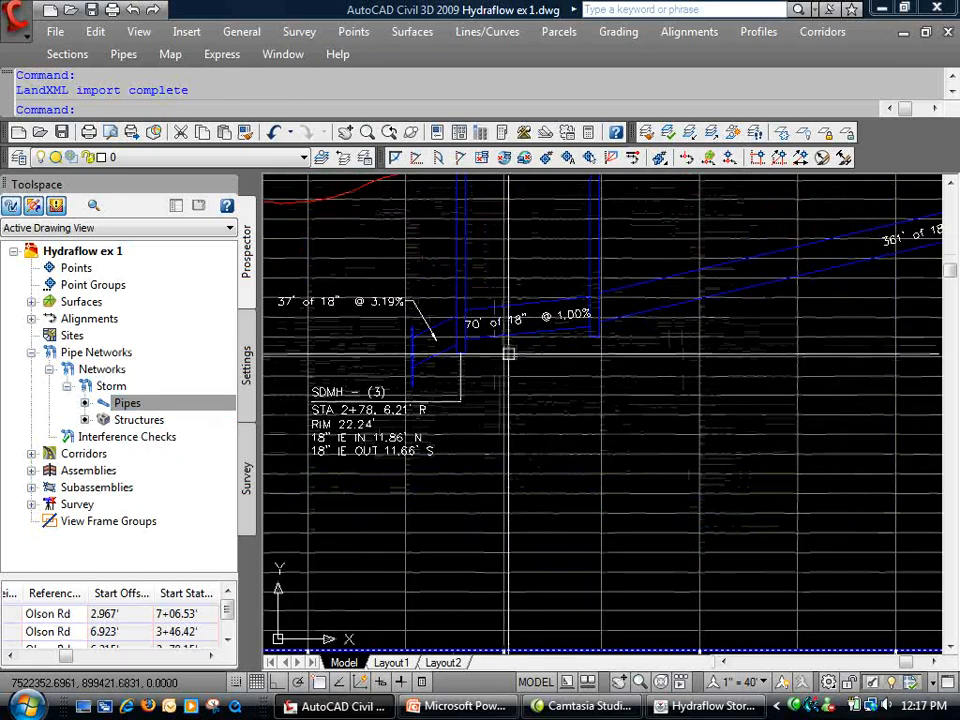
scroll(577, 386, "down", 6)
scroll(540, 440, "up", 5)
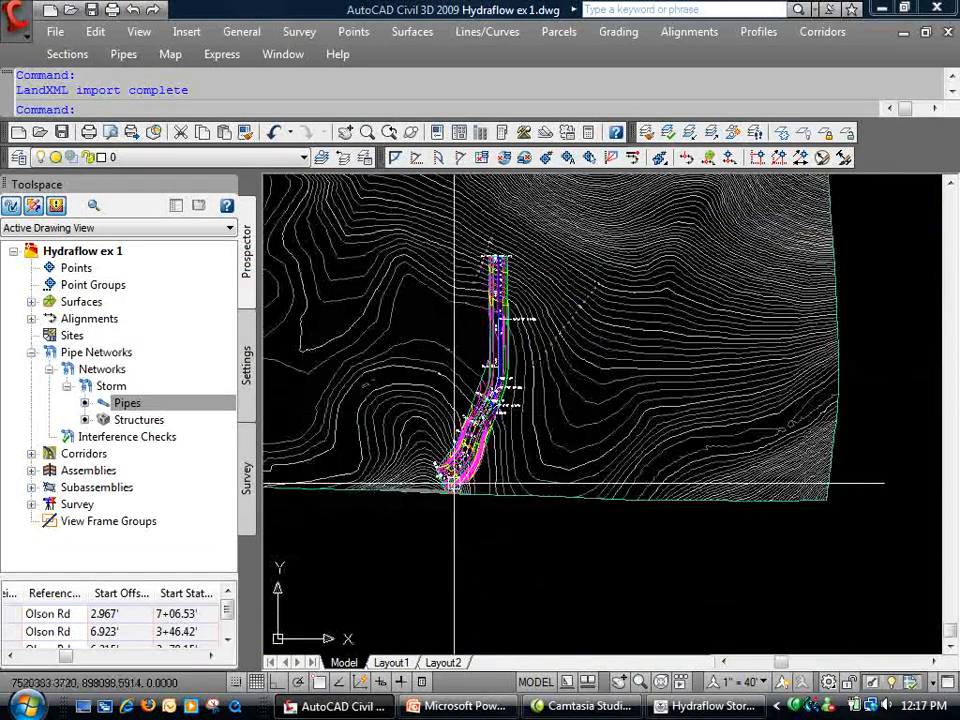
scroll(530, 390, "up", 5)
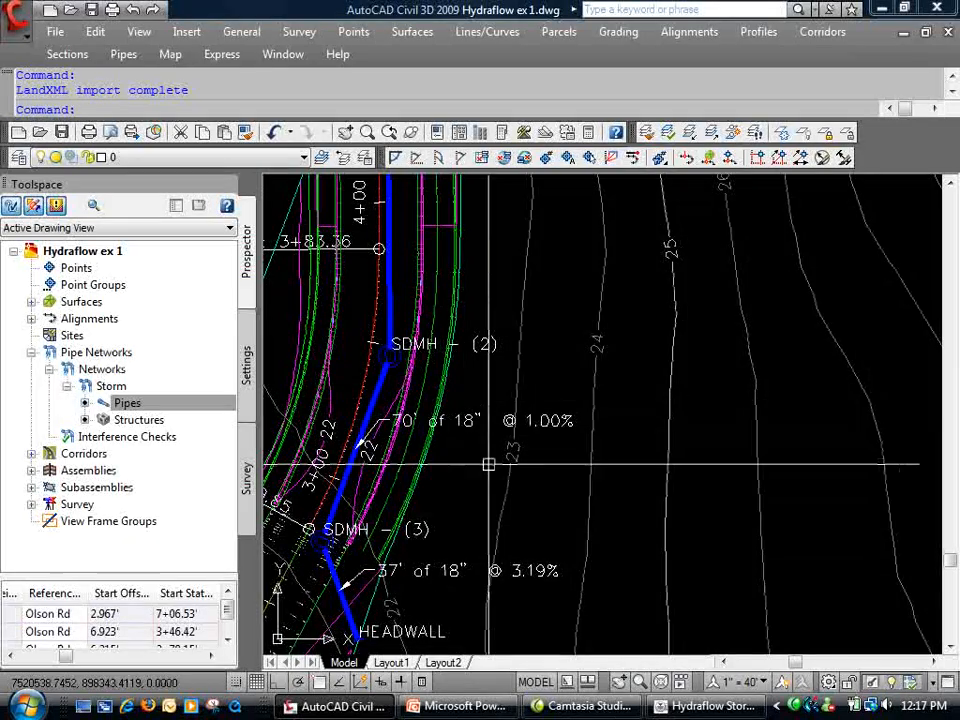
scroll(488, 463, "down", 4)
scroll(750, 296, "down", 6)
scroll(670, 341, "up", 6)
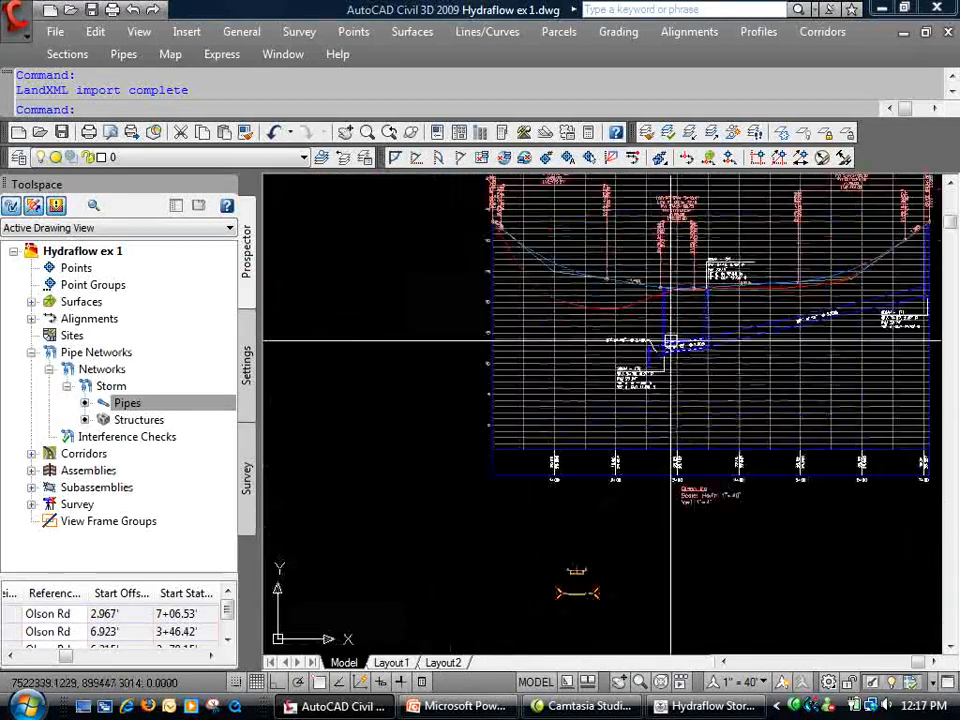
scroll(670, 341, "up", 3)
- Set up a LandXML export of only the Storm pipe network, excluding point groups, surfaces, alignments, sites and corridors
left_click(55, 31)
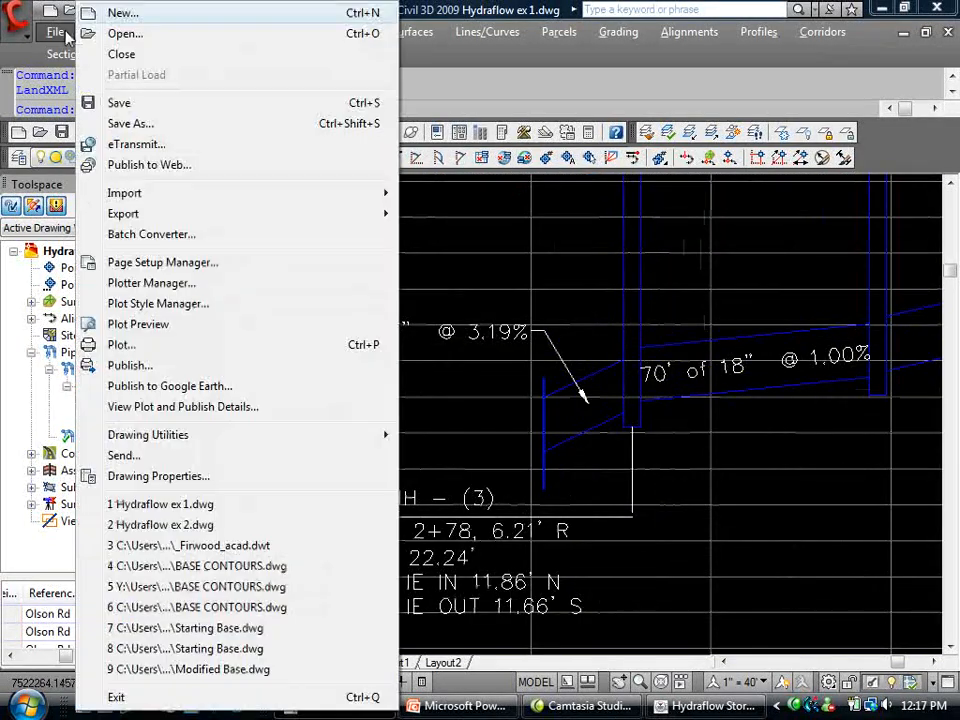
left_click(62, 34)
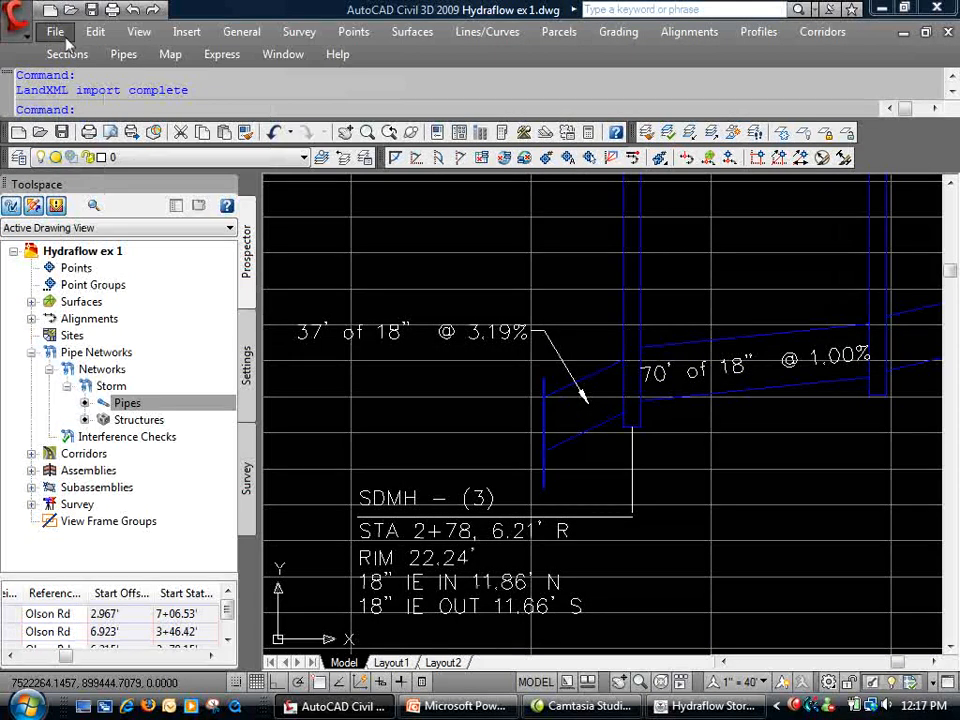
left_click(62, 34)
mouse_move(216, 223)
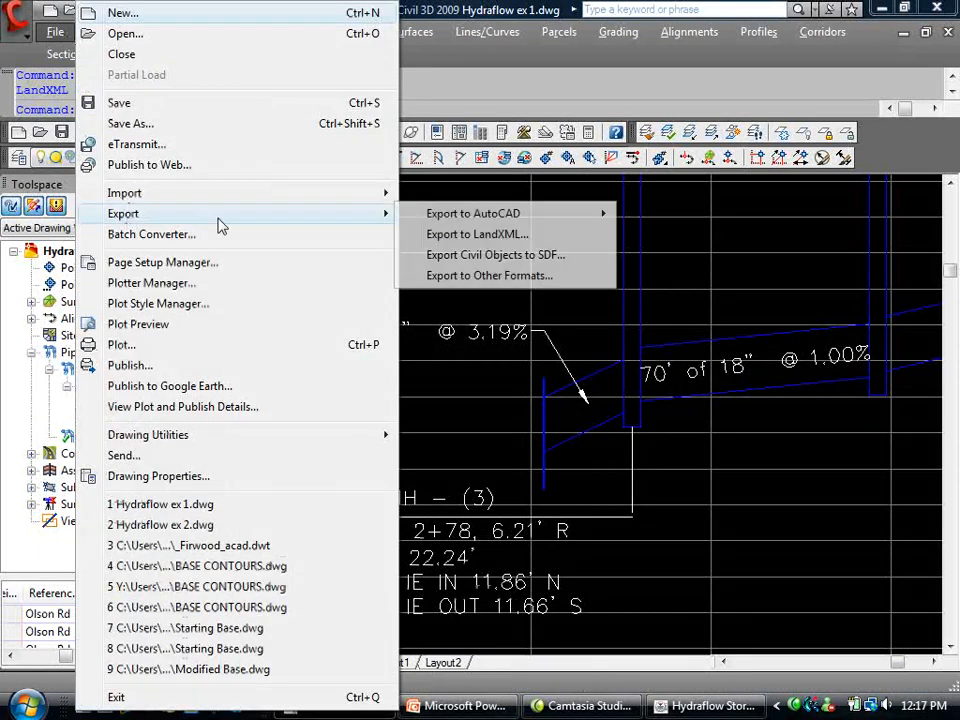
left_click(486, 235)
left_click(366, 123)
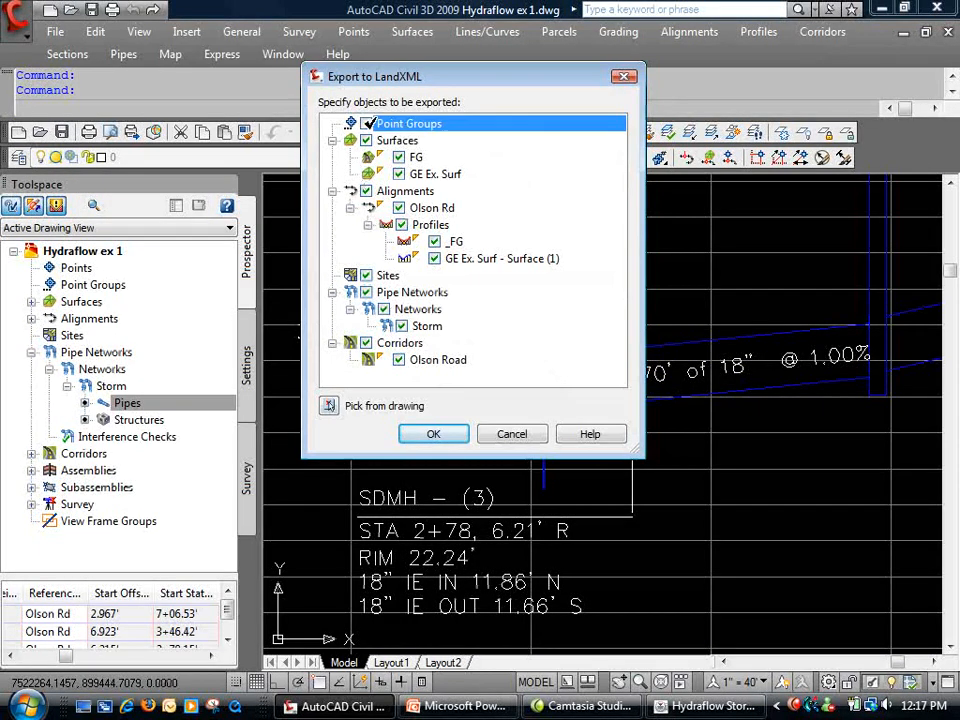
left_click(366, 140)
left_click(366, 190)
left_click(366, 275)
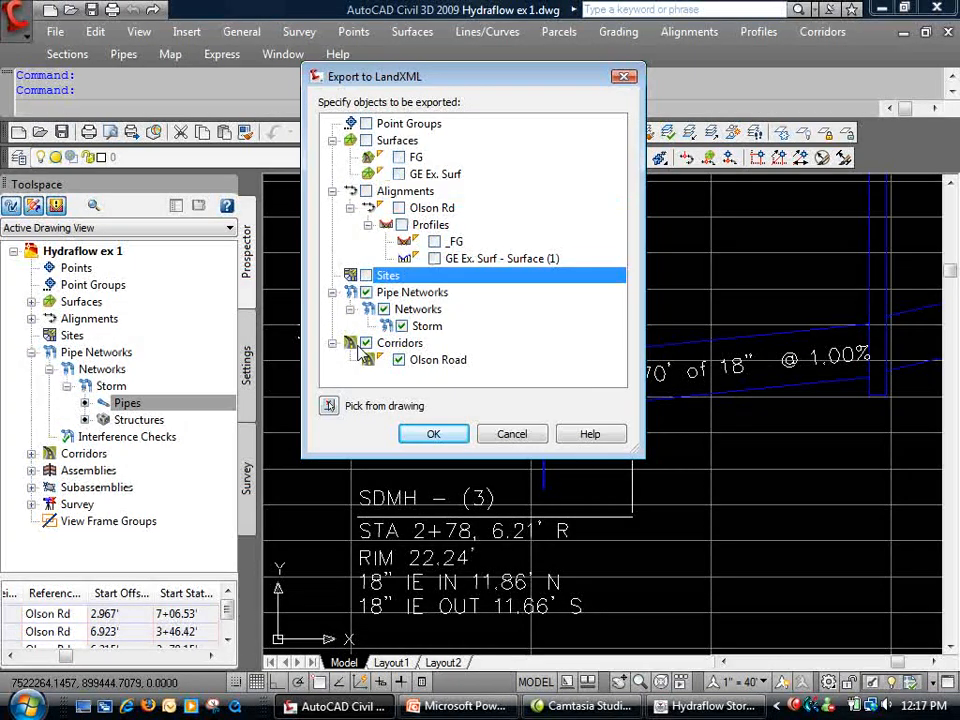
left_click(366, 343)
- Export the selected pipe network to the desktop, replacing the existing Hydraflow storm.xml
left_click(430, 435)
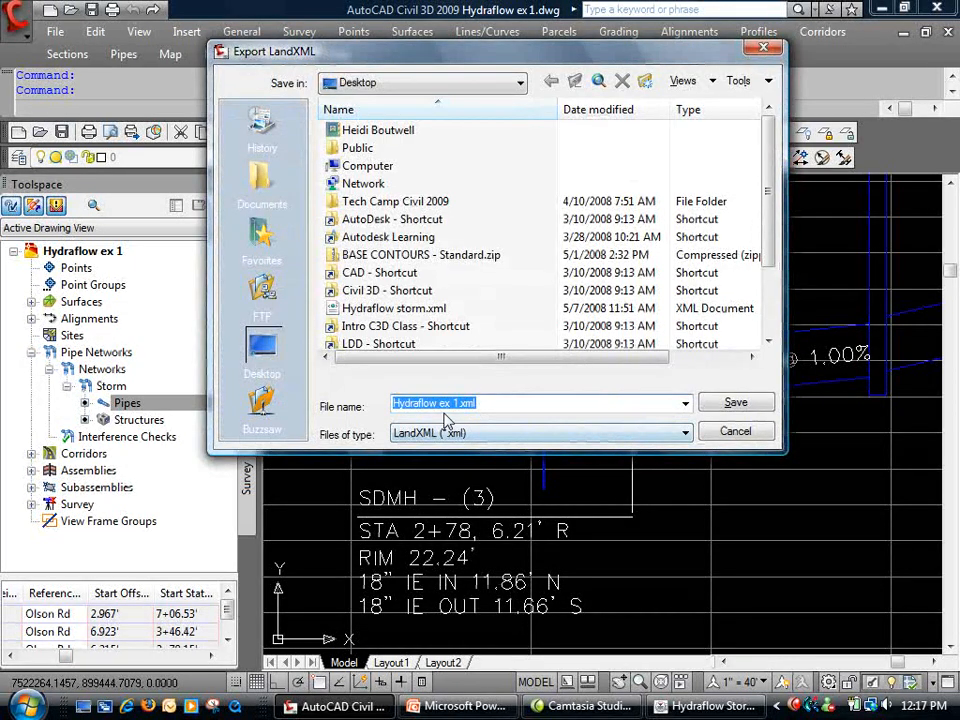
left_click(445, 309)
left_click(735, 402)
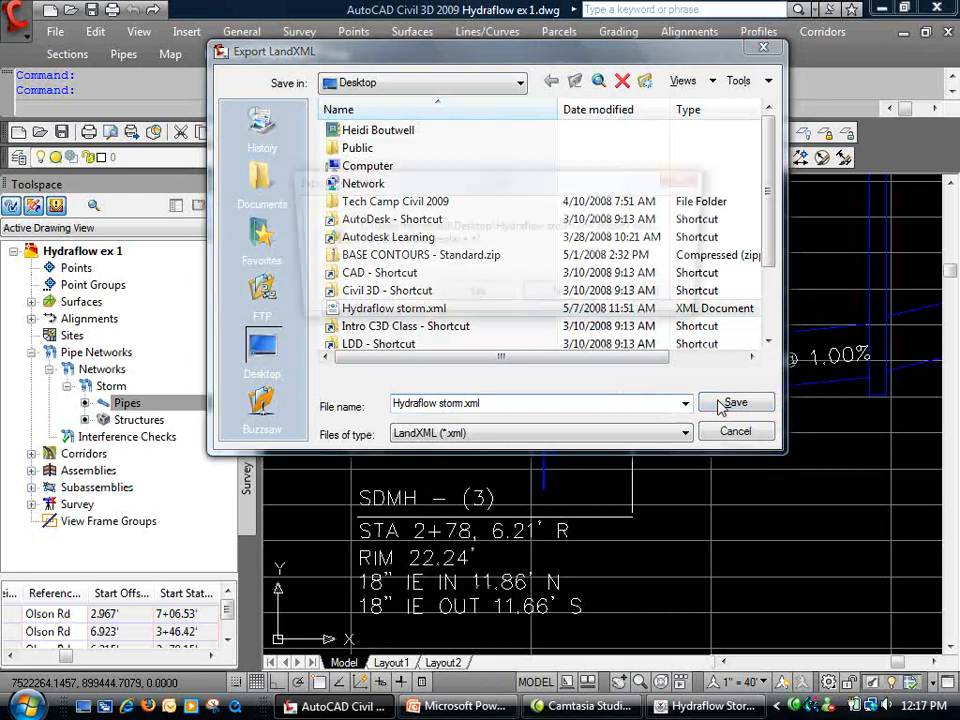
left_click(473, 299)
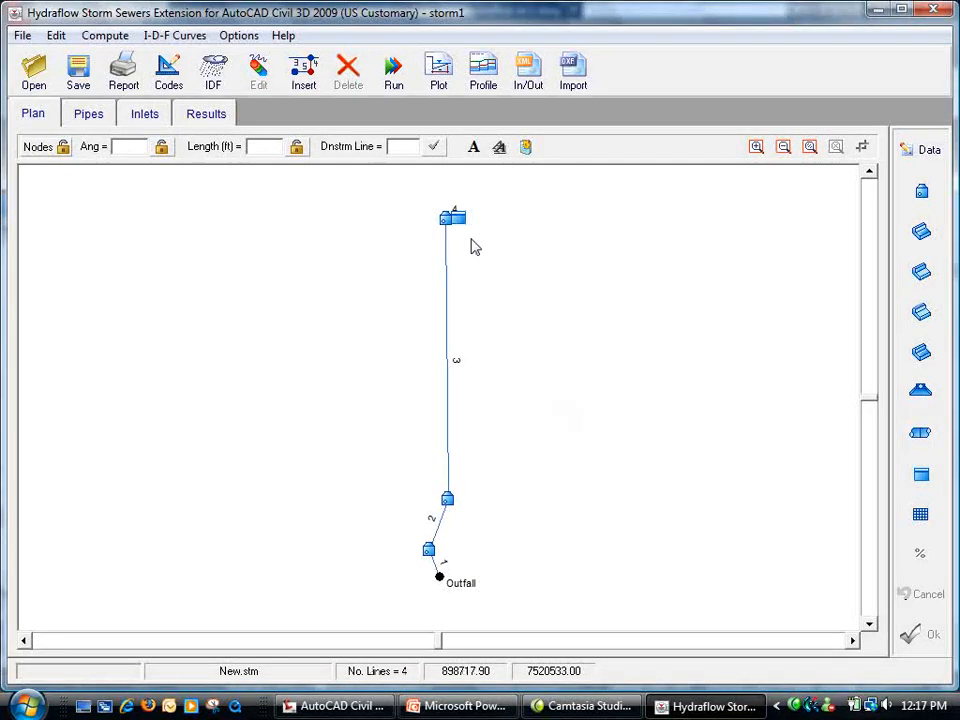
- Switch to Hydraflow Storm Sewers, open line 3's pipe data, and accept the data of lines 3 and 2
left_click(459, 228)
left_click(921, 150)
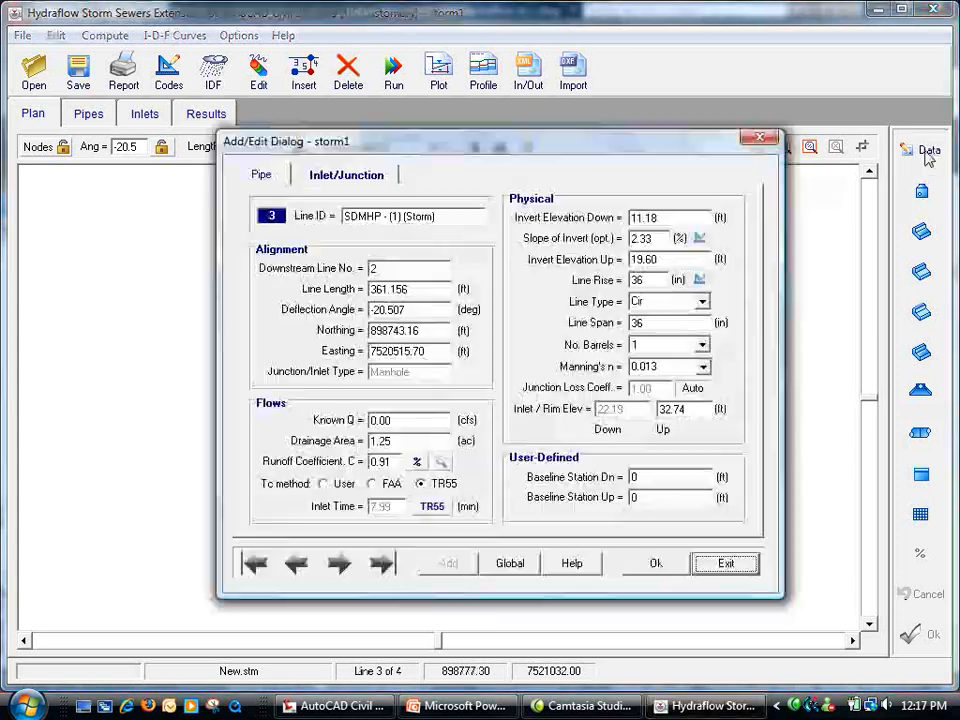
double_click(395, 421)
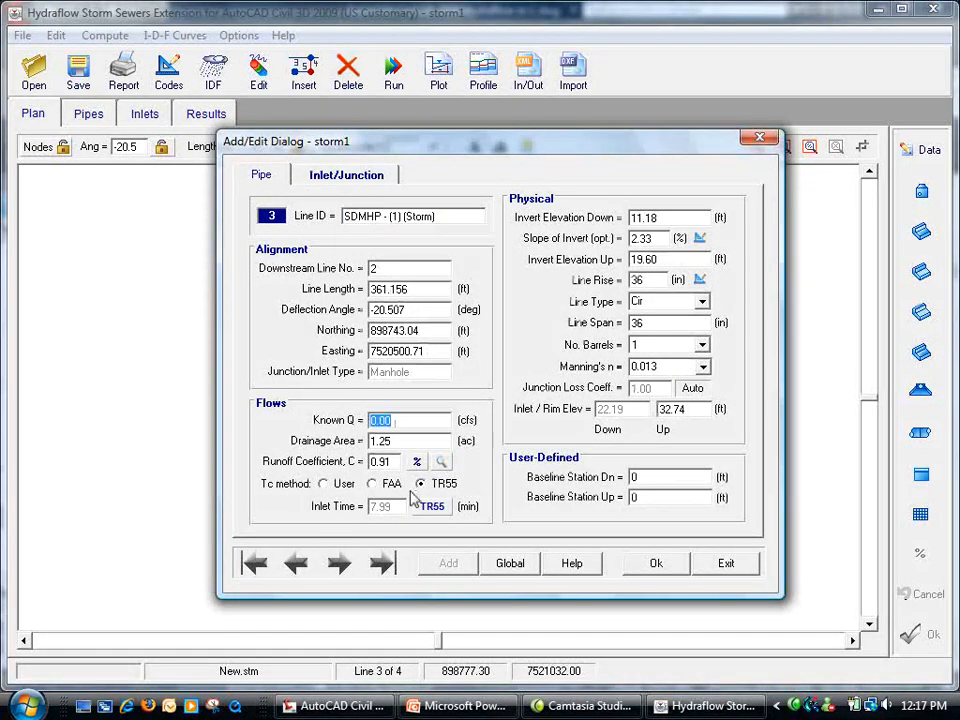
left_click(371, 441)
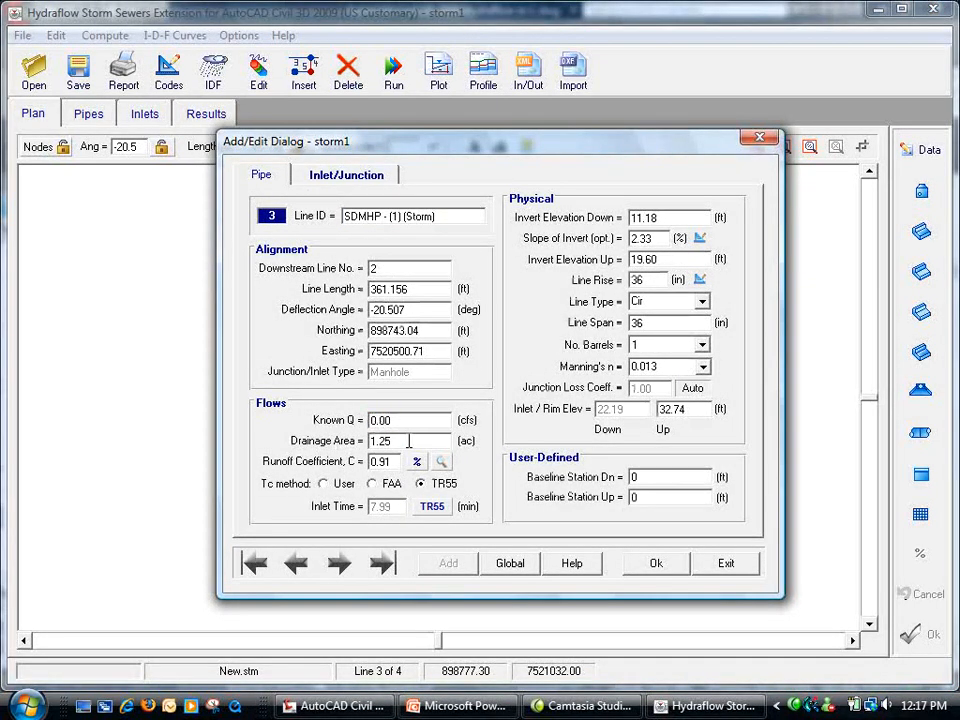
left_click(640, 566)
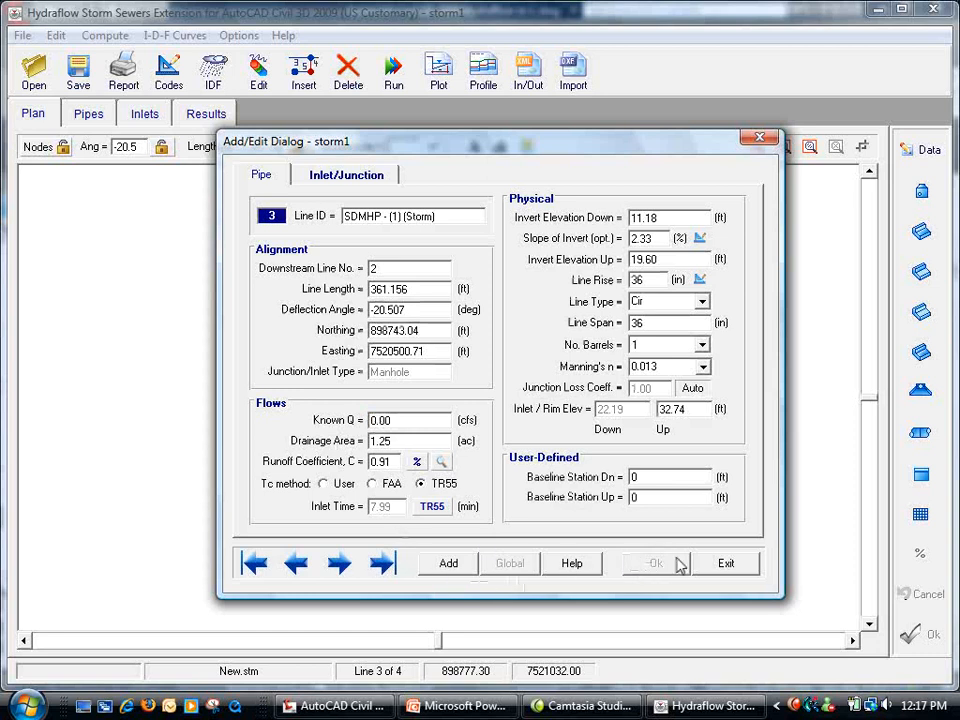
left_click(298, 565)
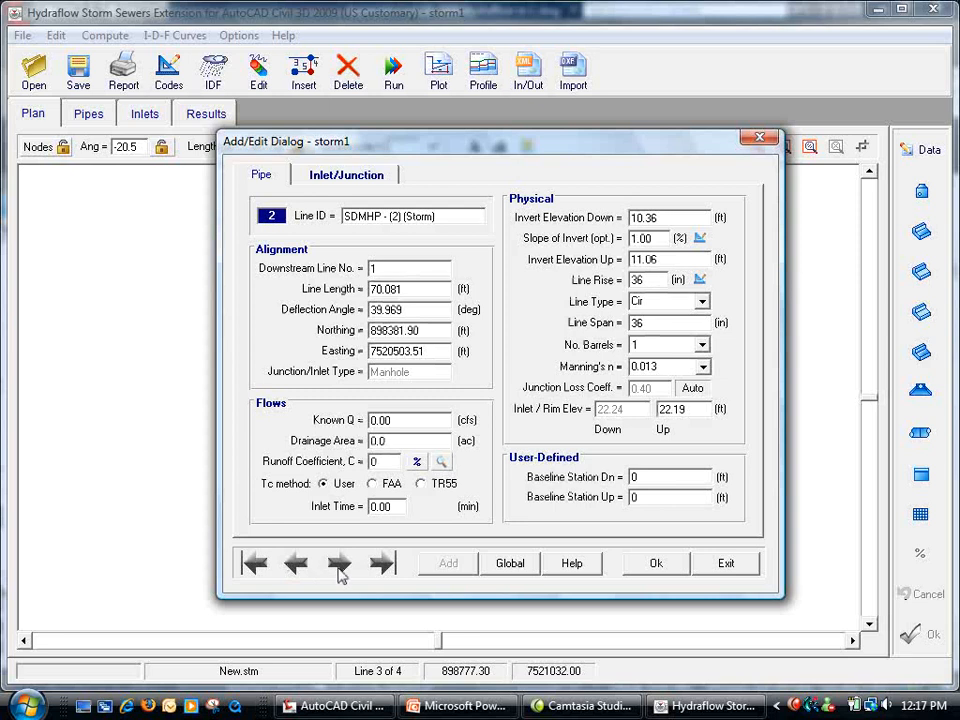
left_click(677, 572)
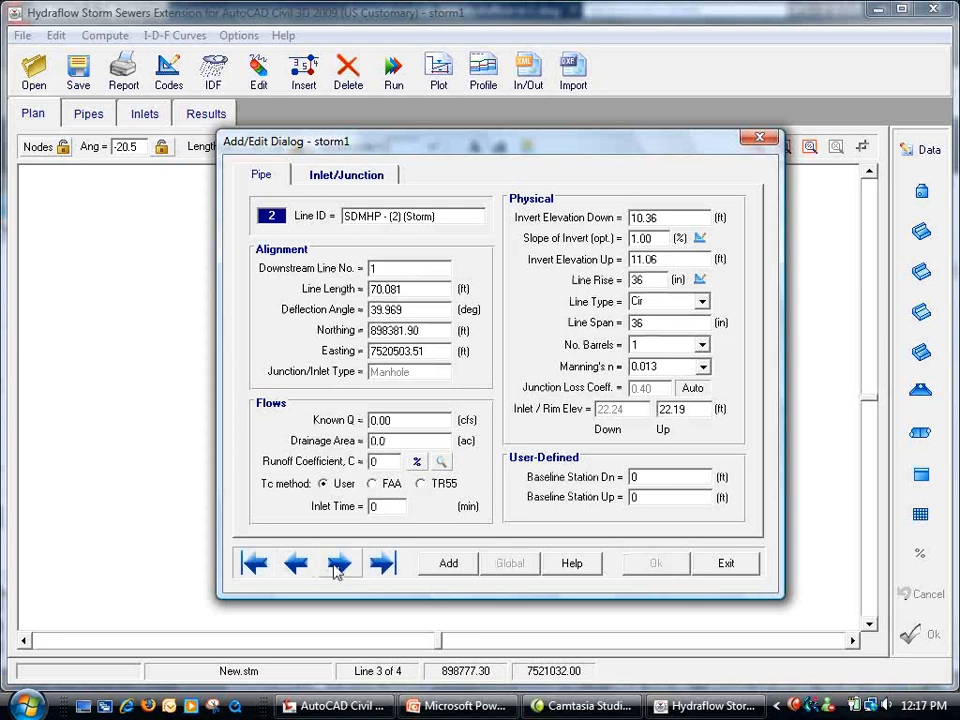
- Move to line 4, set its known Q to 0 cfs and accept the change
left_click(339, 564)
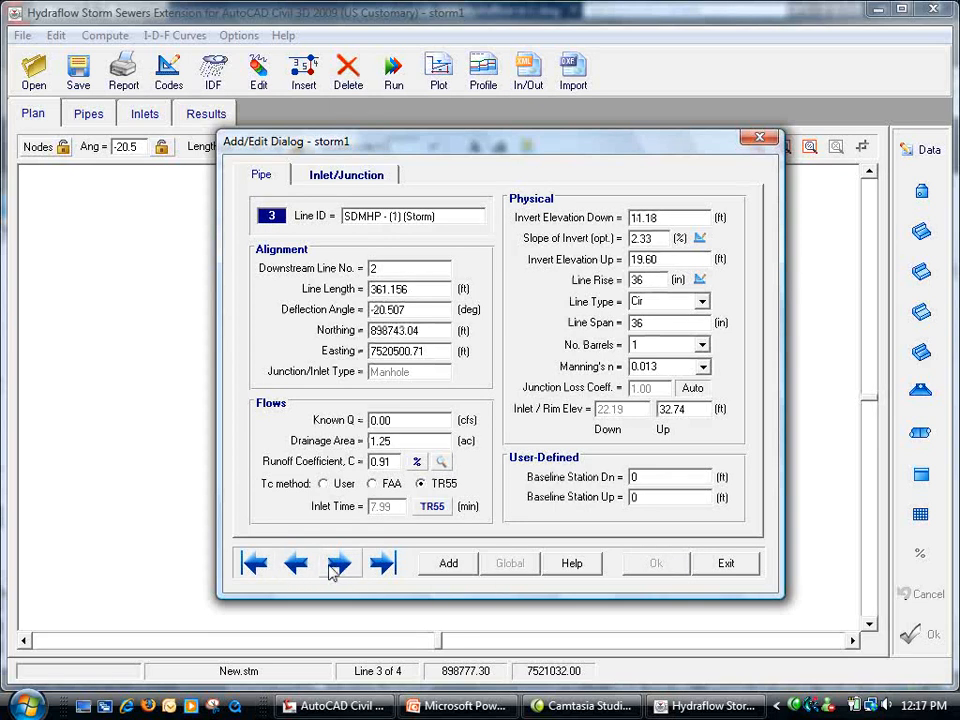
left_click(339, 565)
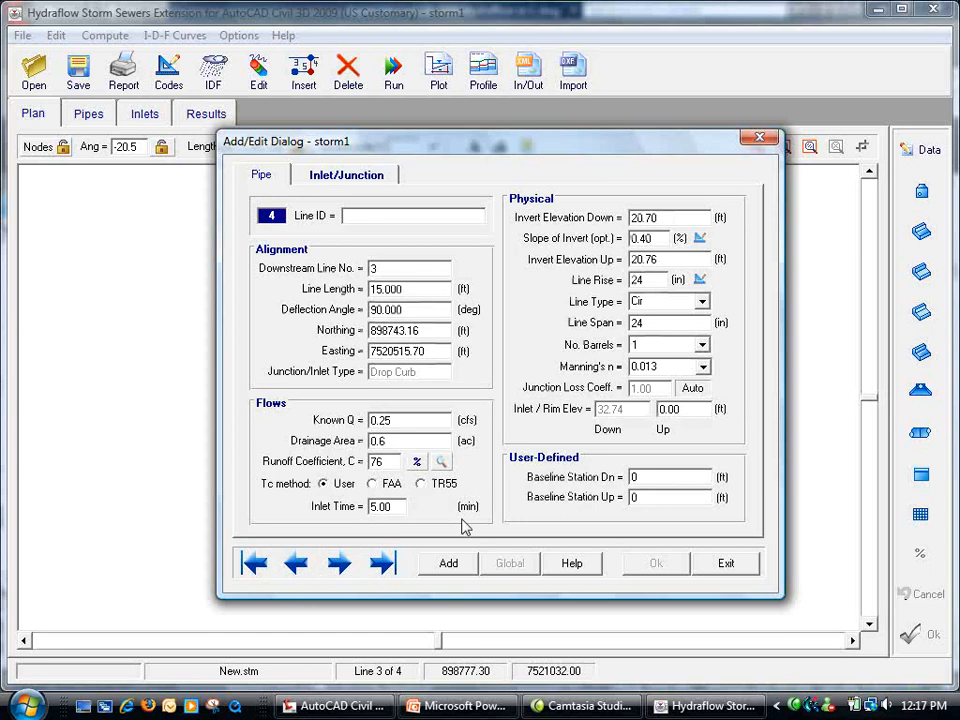
left_click(387, 421)
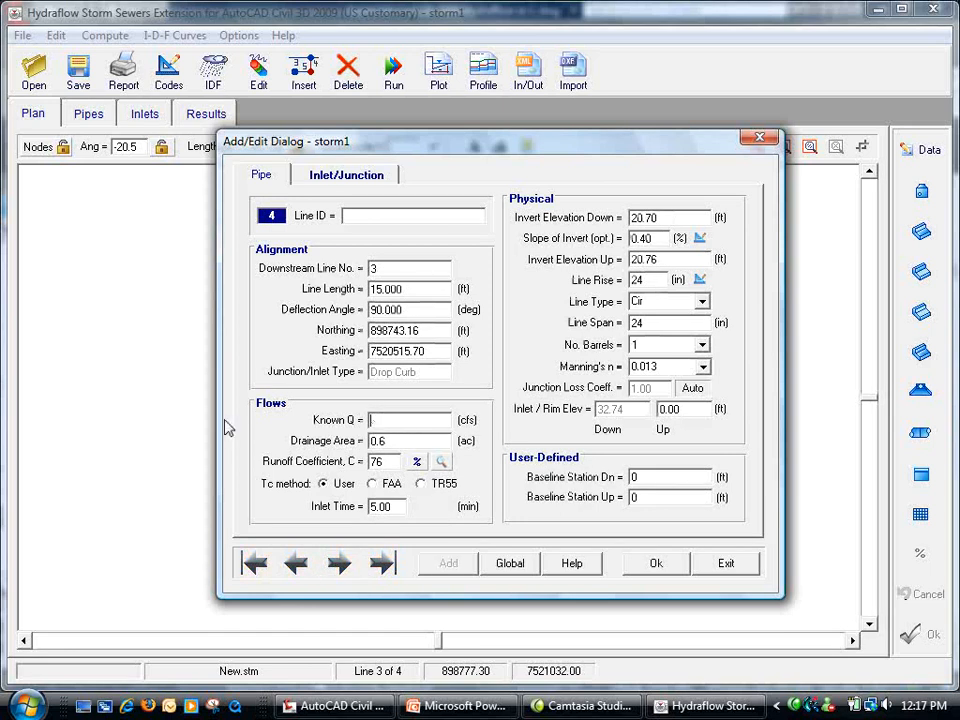
type("0")
left_click(660, 564)
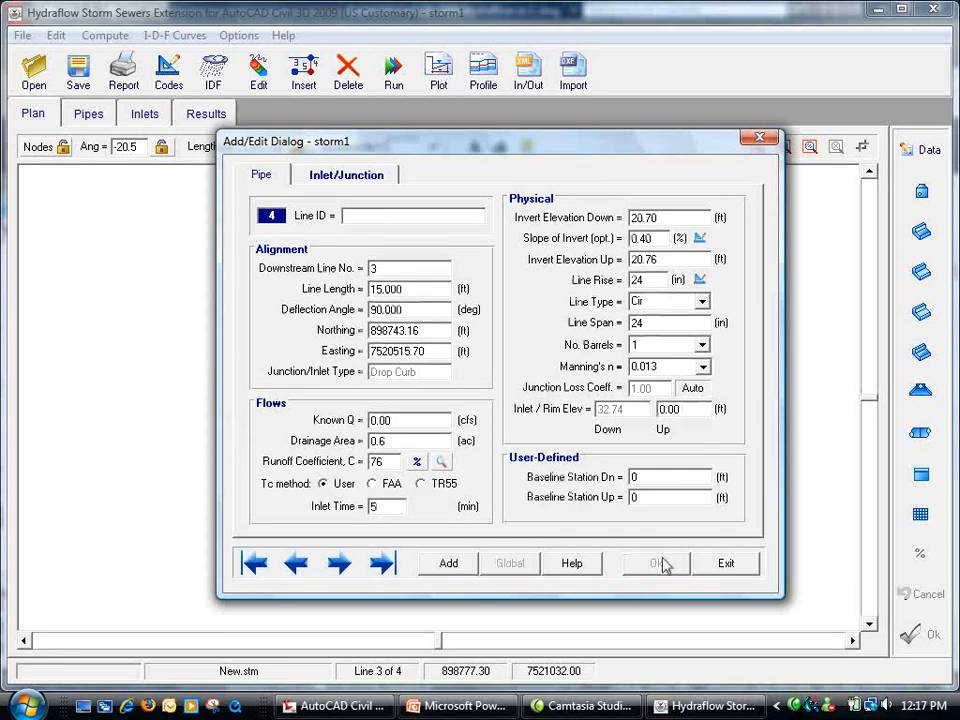
- Set line 4's line ID to cb 1, accept the change and close the pipe data
left_click(297, 563)
left_click(339, 566)
left_click(399, 215)
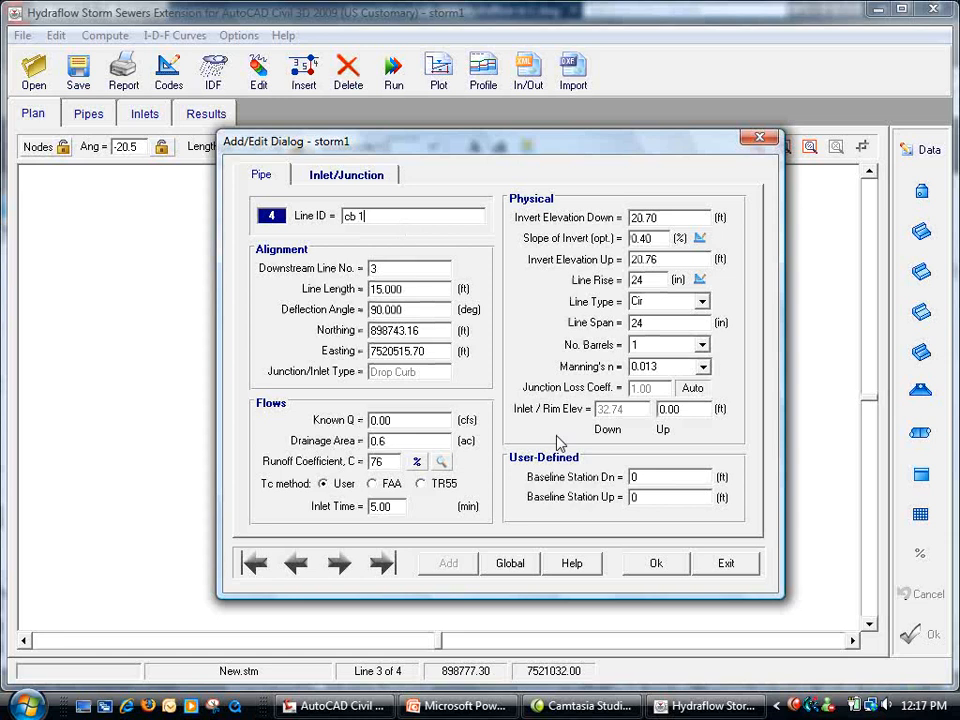
left_click(655, 564)
left_click(724, 564)
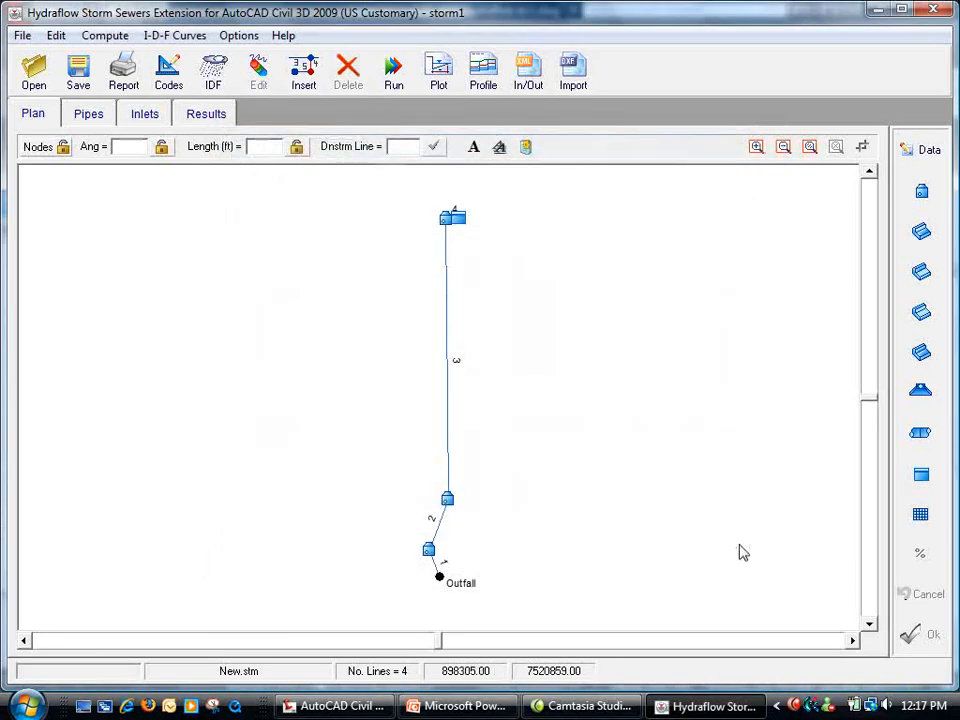
- Compute the system with Analysis w/ Design for the 10-Yr return period, using Normal as the outfall's starting HGL
left_click(400, 86)
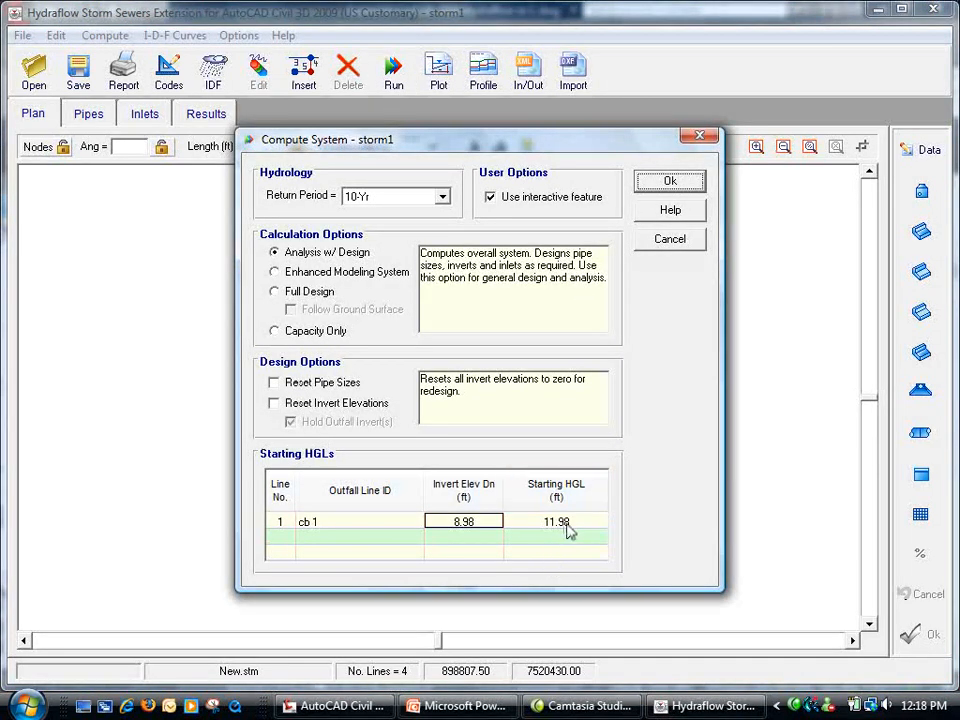
left_click(570, 530)
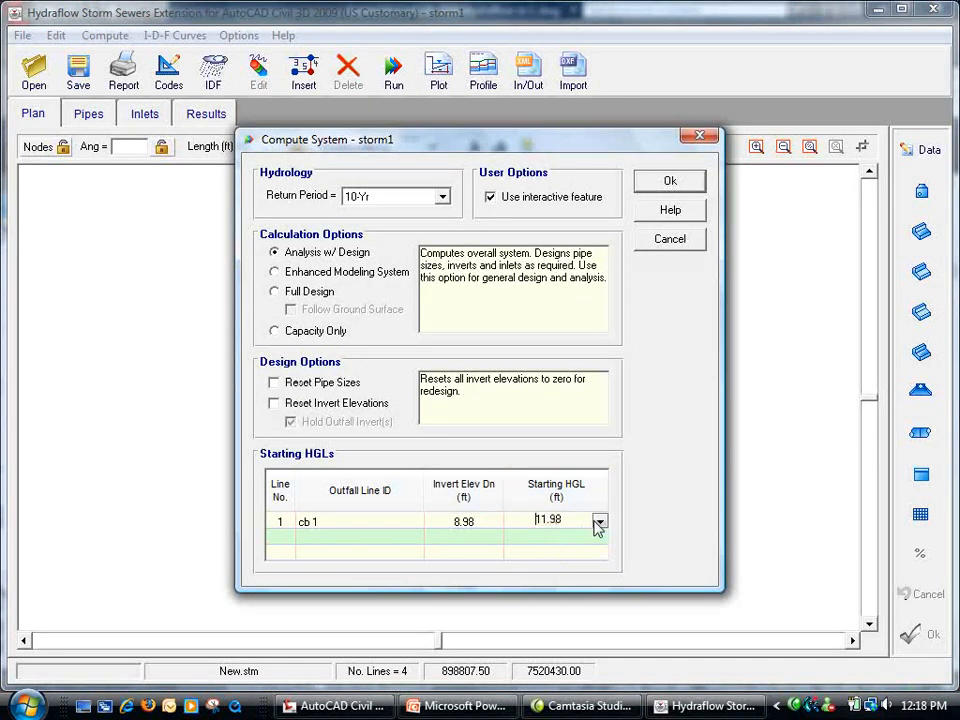
left_click(600, 521)
left_click(523, 575)
left_click(667, 184)
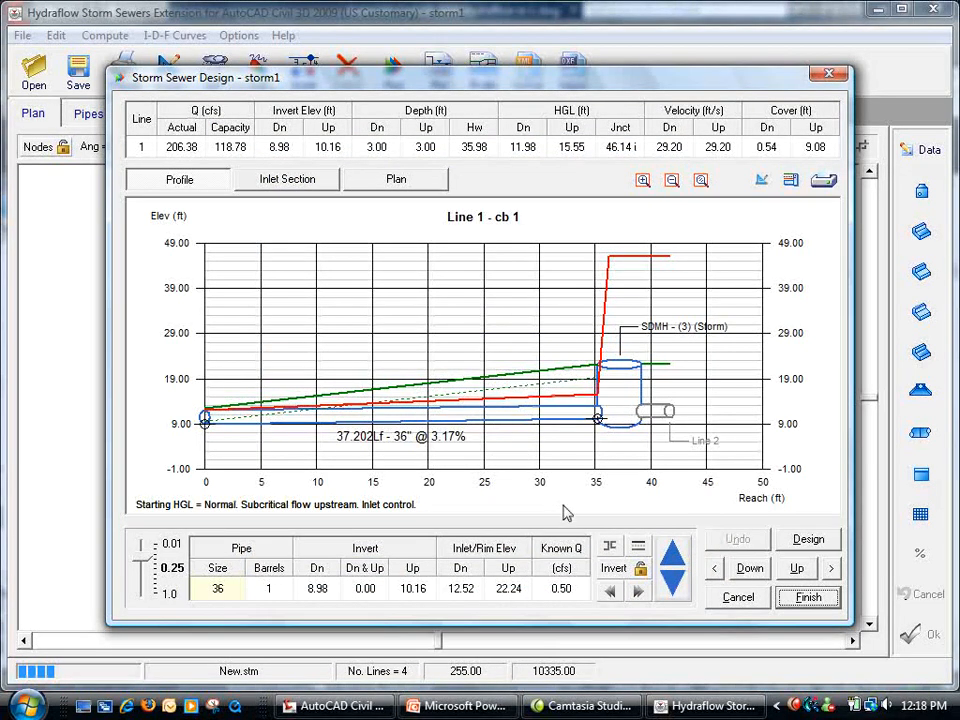
- Review the storm sewer design profiles from line 1 up to line 4 and finish the design
left_click(218, 592)
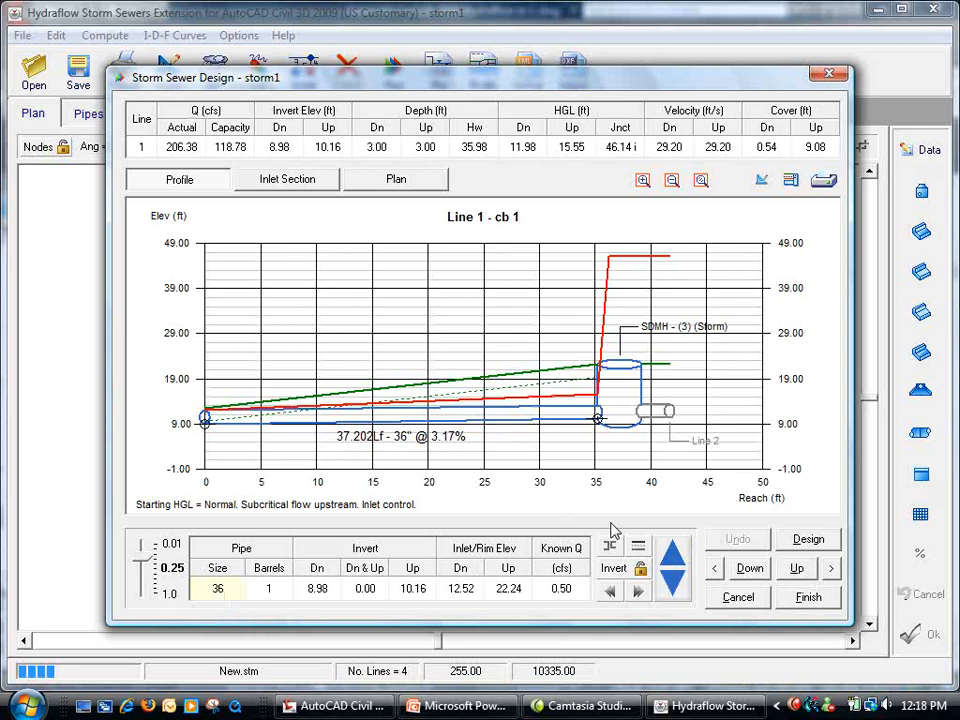
left_click(796, 568)
left_click(796, 568)
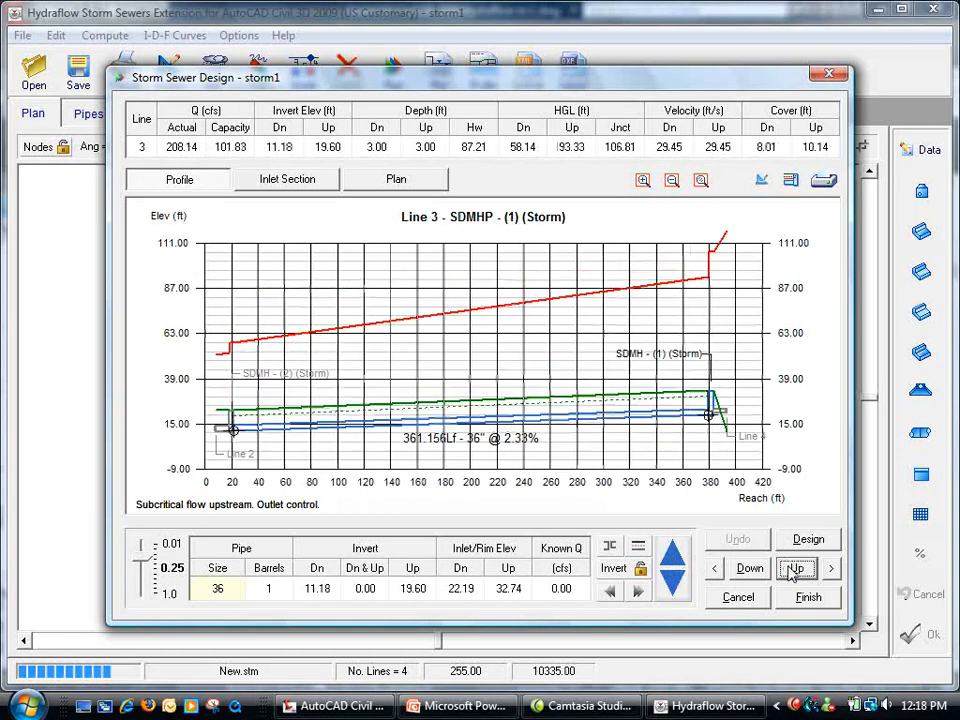
left_click(794, 568)
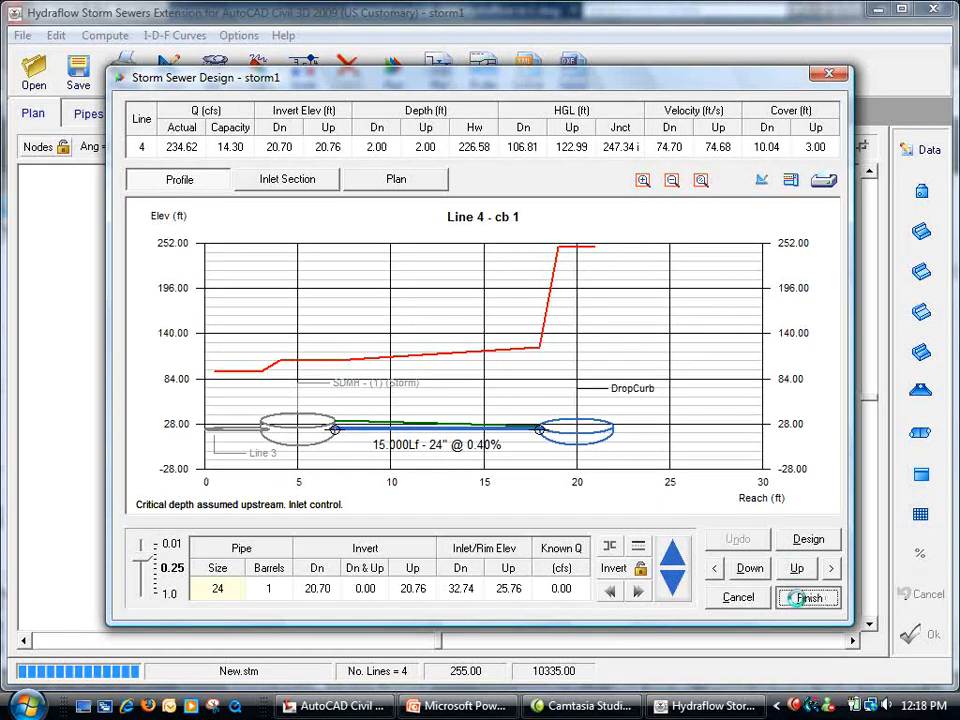
left_click(810, 597)
- Open Hydraflow storm.xml from the desktop as the existing LandXML file to update on export
left_click(527, 80)
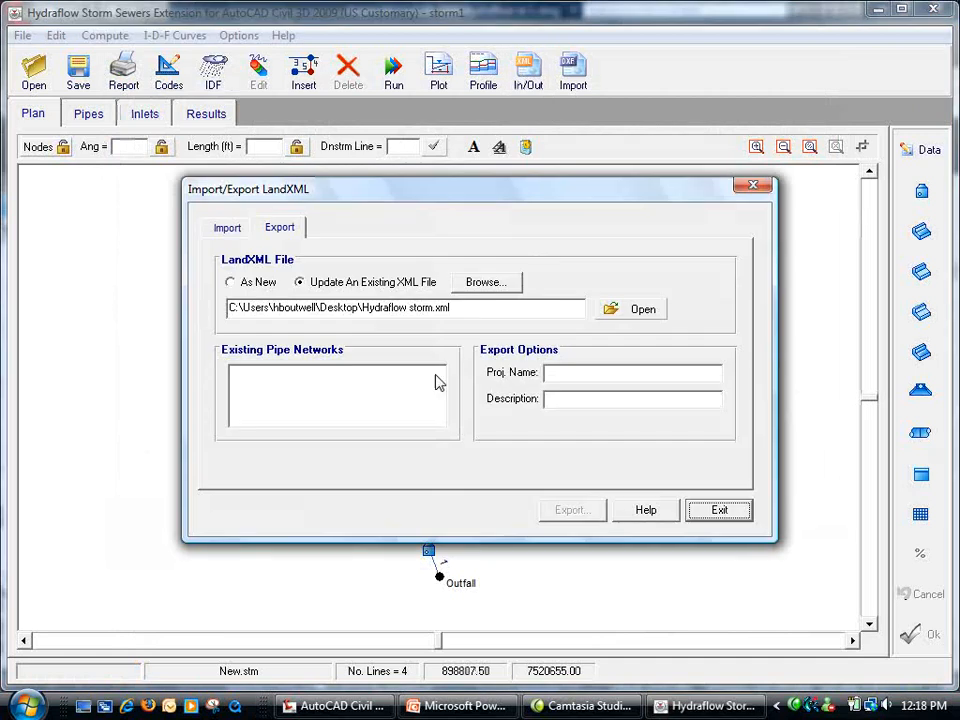
left_click(483, 283)
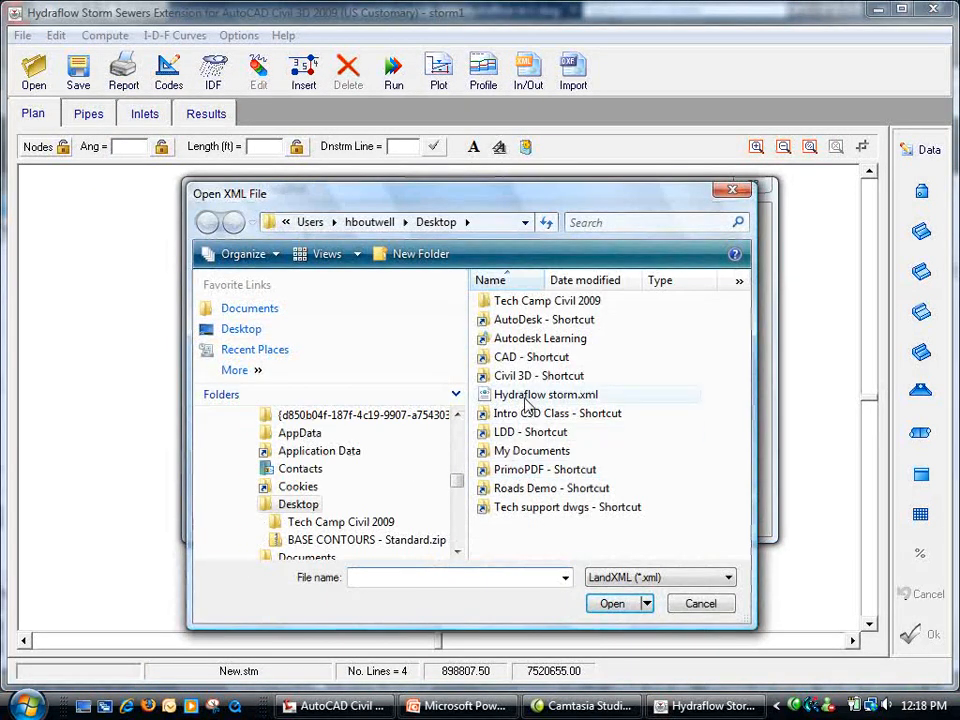
left_click(530, 395)
left_click(610, 603)
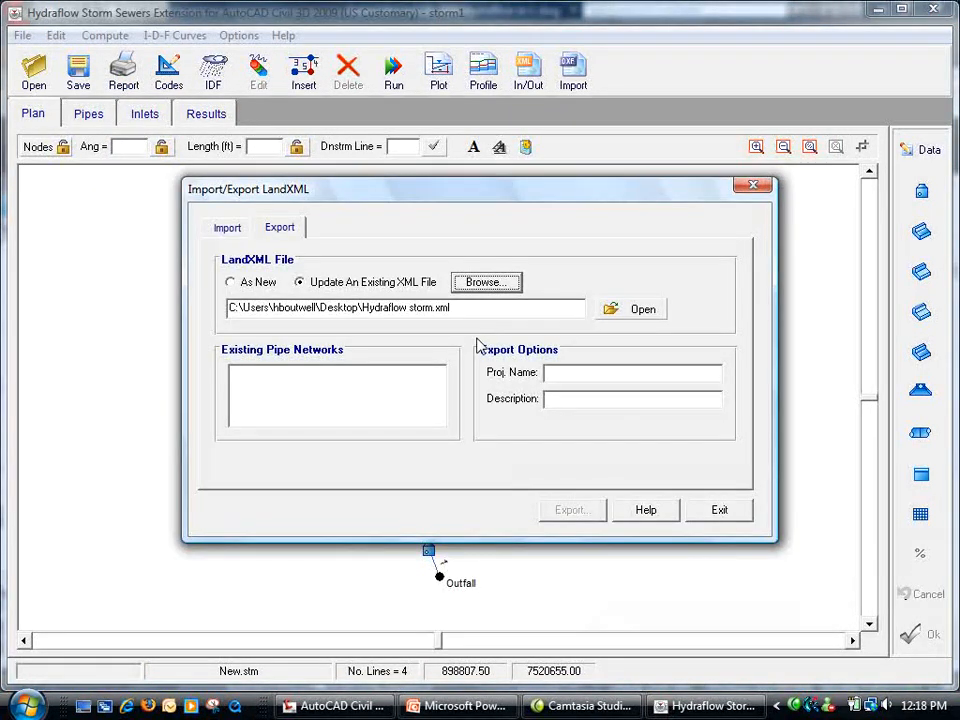
left_click(615, 312)
left_click(545, 405)
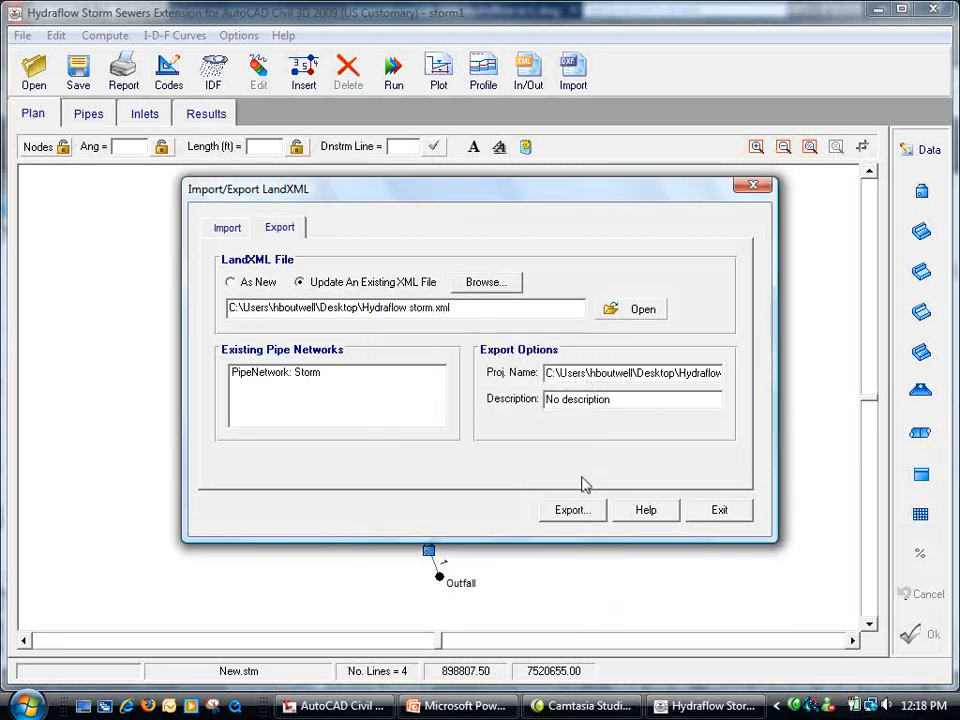
- Try to export the Storm pipe network to LandXML, replacing Hydraflow storm.xml, and leave the export
left_click(292, 375)
left_click(572, 521)
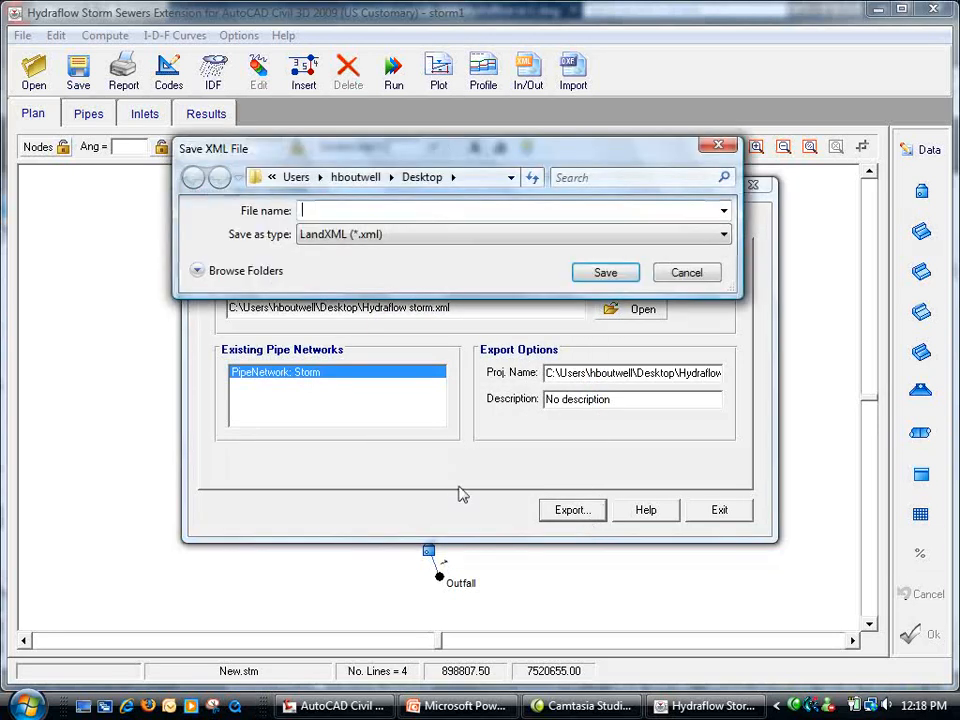
left_click(723, 210)
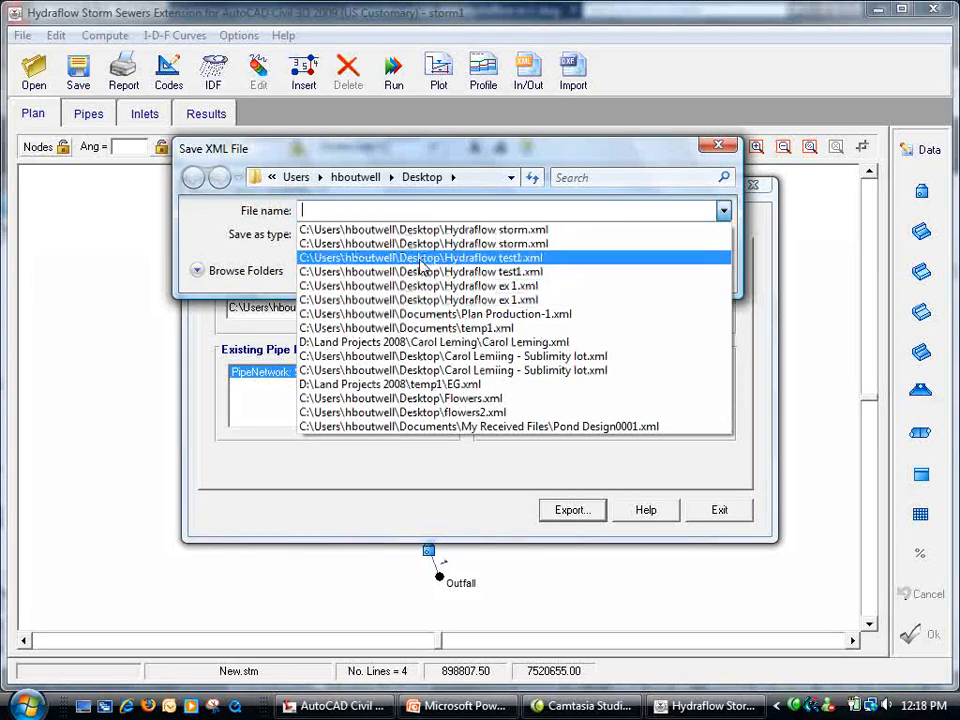
left_click(450, 230)
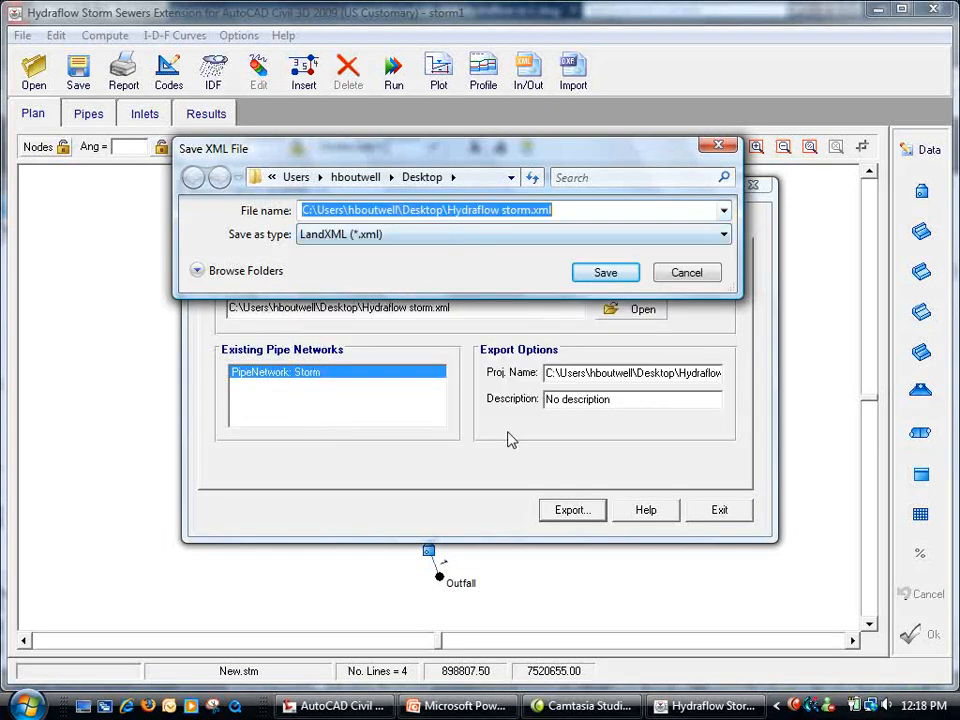
left_click(606, 272)
left_click(535, 362)
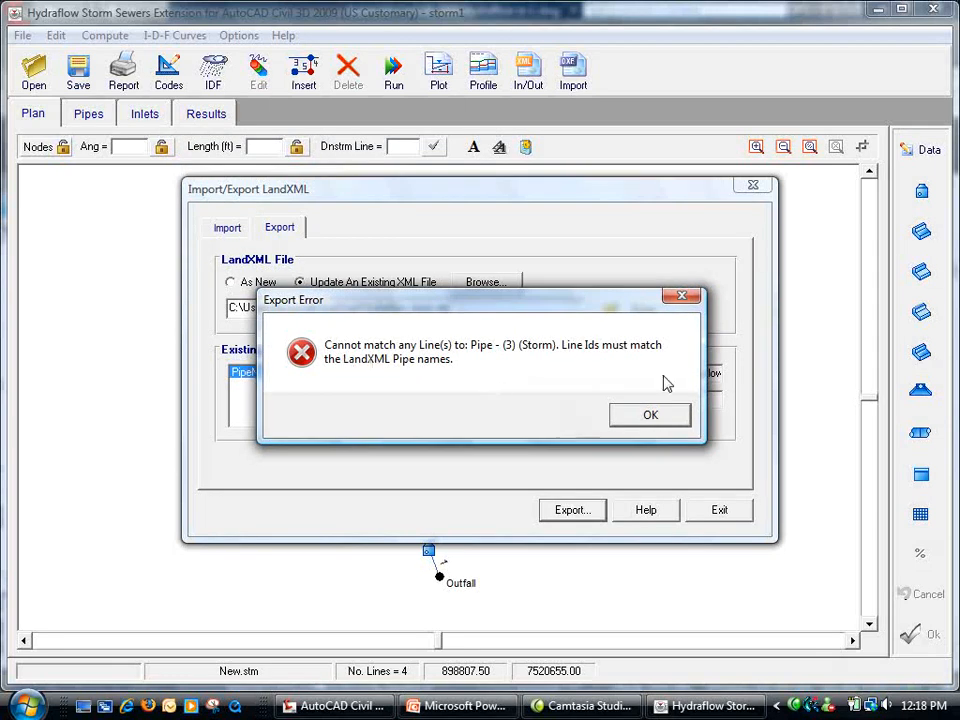
left_click(658, 416)
left_click(719, 510)
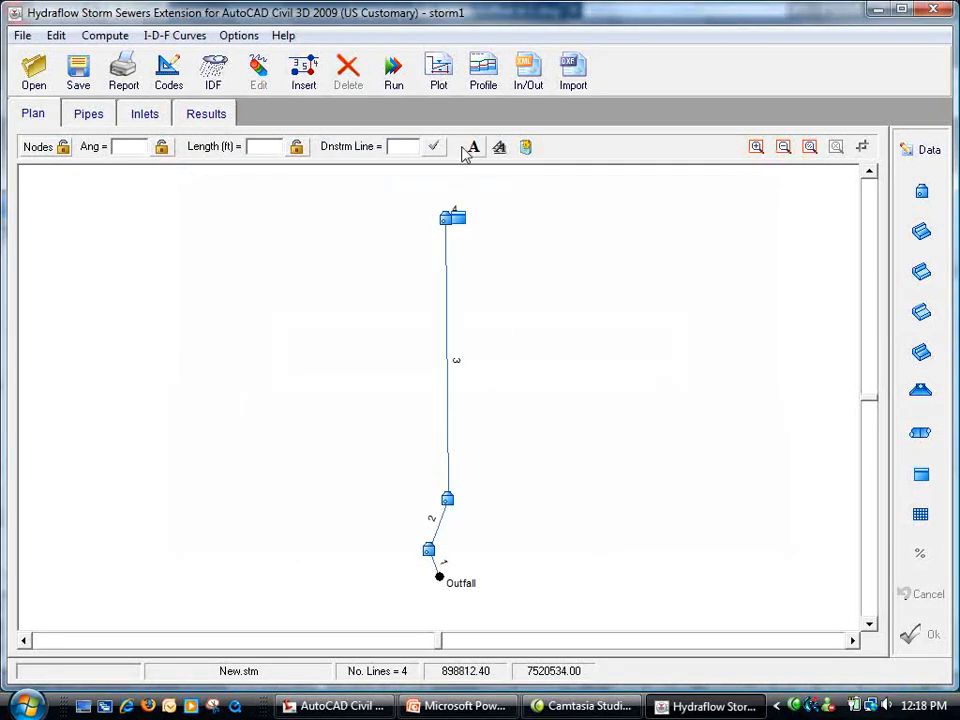
- Reopen and accept line 3's pipe data, and clear line 4's line ID and accept it
left_click(447, 230)
left_click(905, 146)
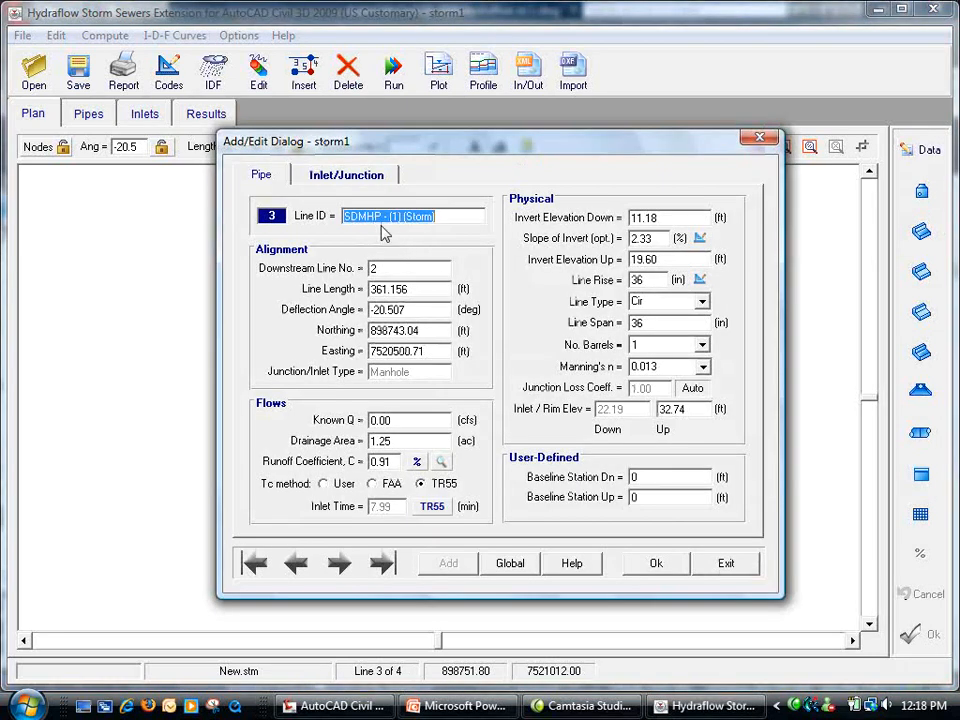
left_click(656, 563)
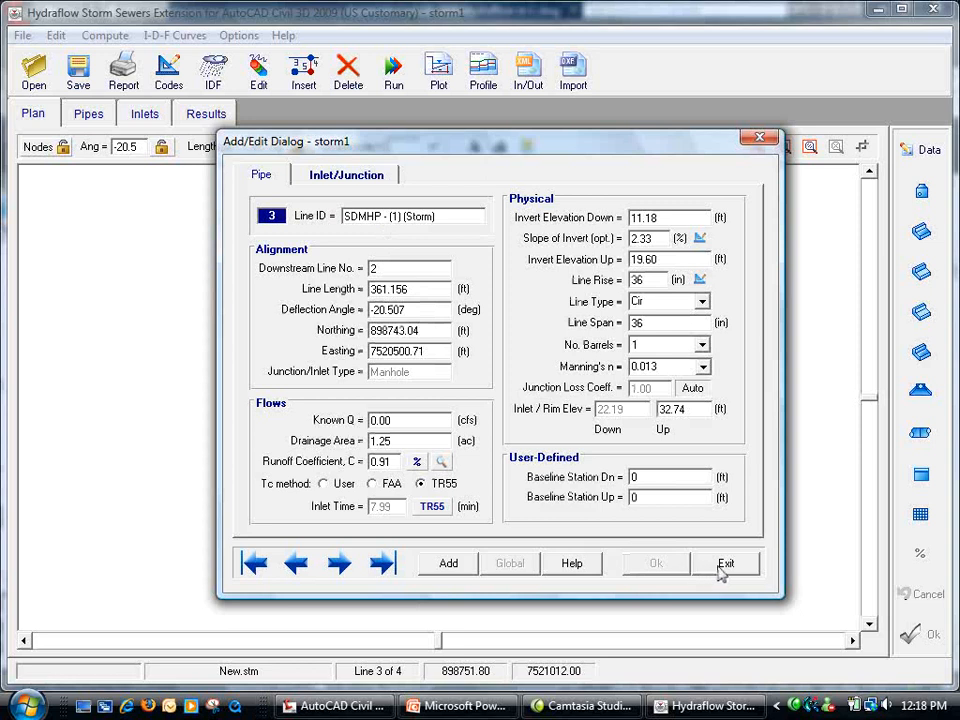
left_click(724, 565)
left_click(935, 152)
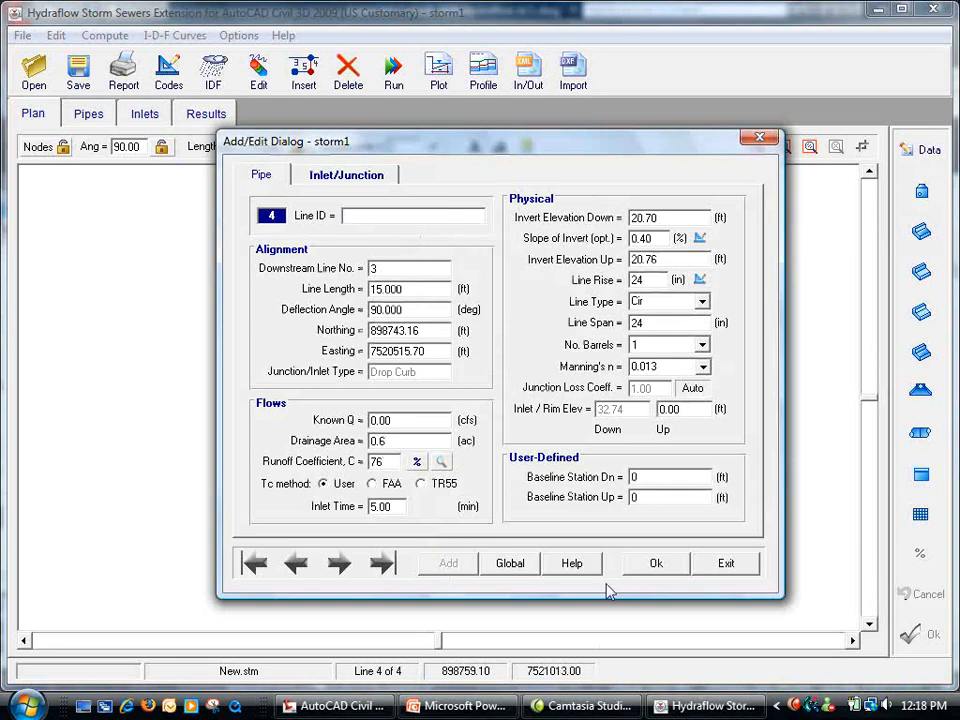
left_click(650, 566)
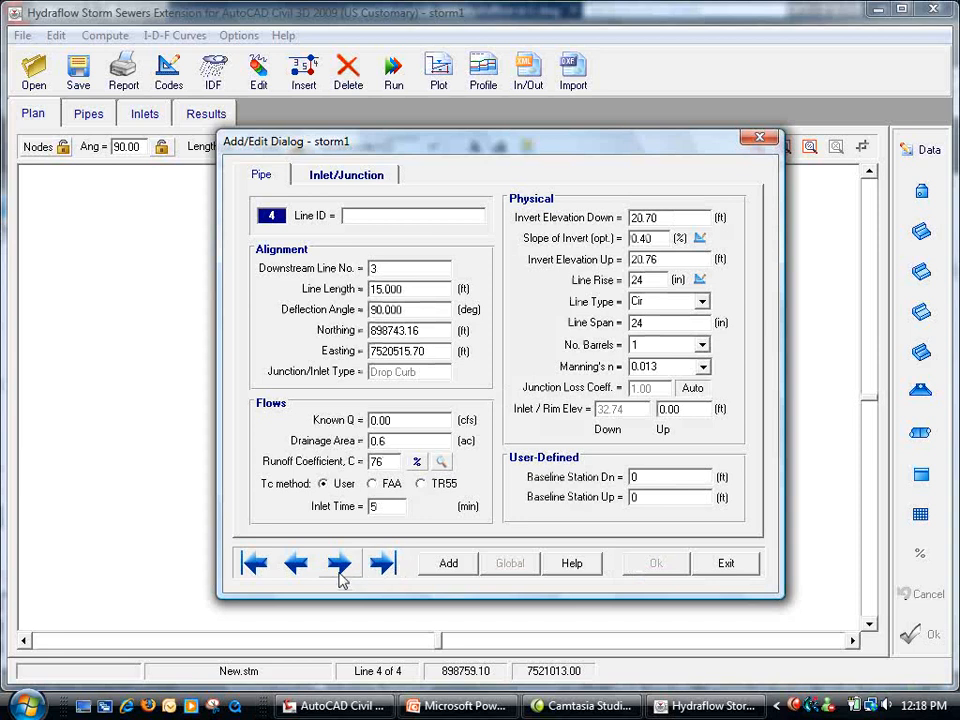
- Go back to line 1, delete its cb 1 line ID, accept the change and close the pipe data
left_click(296, 564)
left_click(296, 564)
left_click(296, 564)
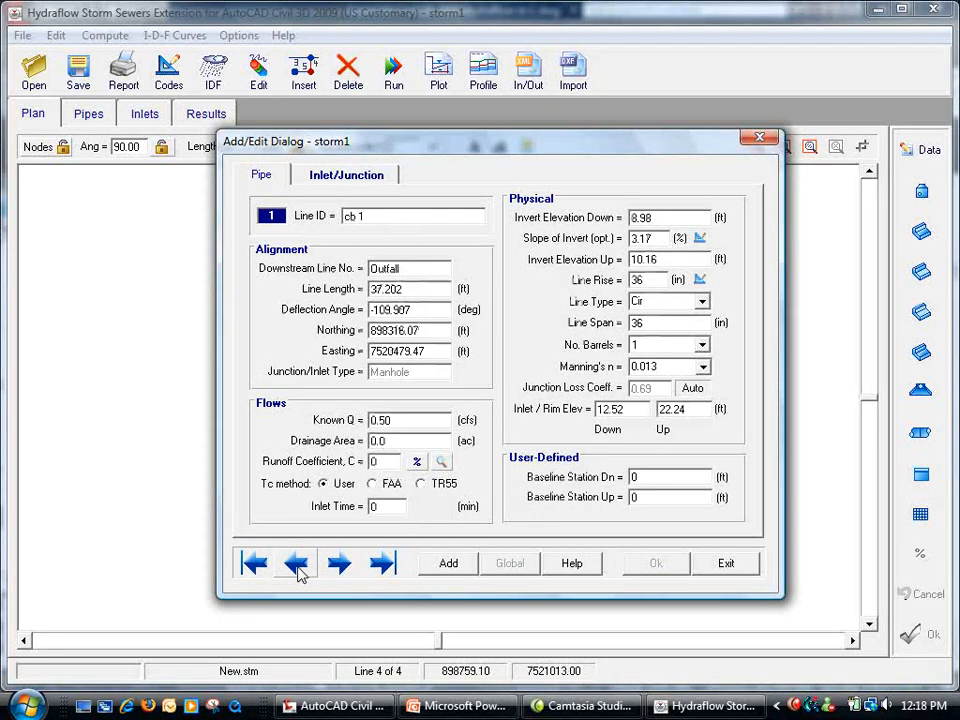
left_click(345, 217)
key("Delete")
left_click(656, 563)
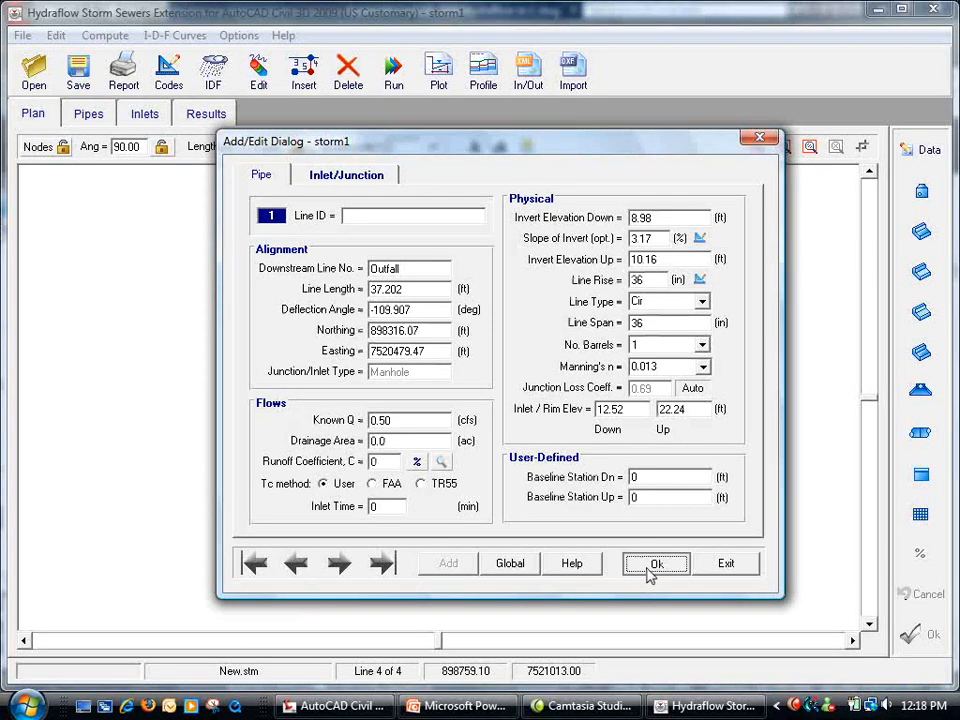
left_click(726, 563)
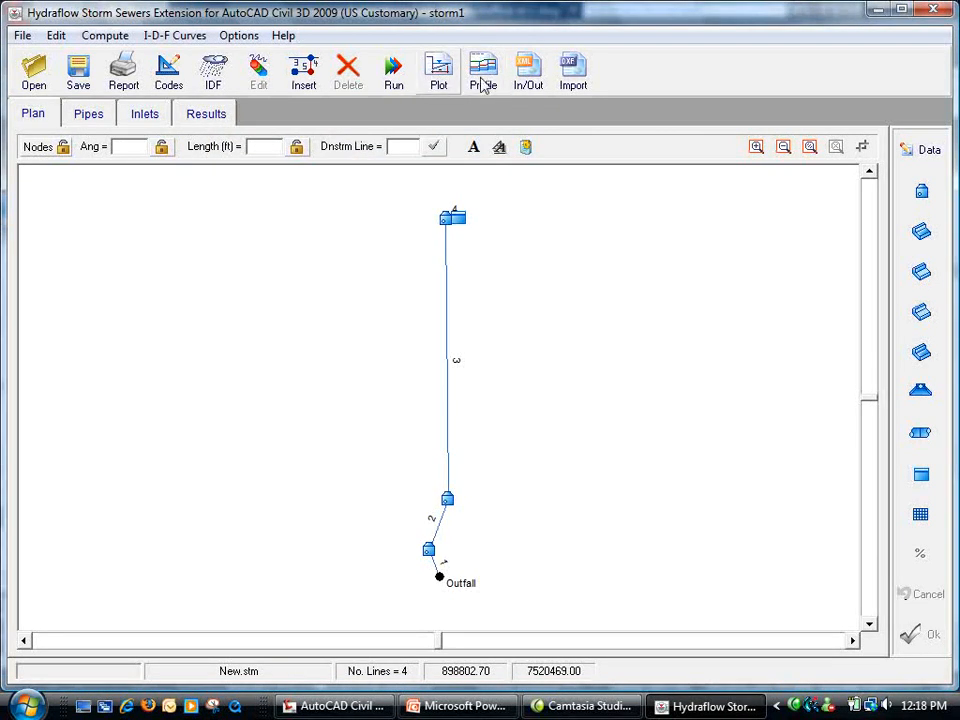
- Load Hydraflow storm.xml again for a LandXML update and select its Storm pipe network
left_click(528, 72)
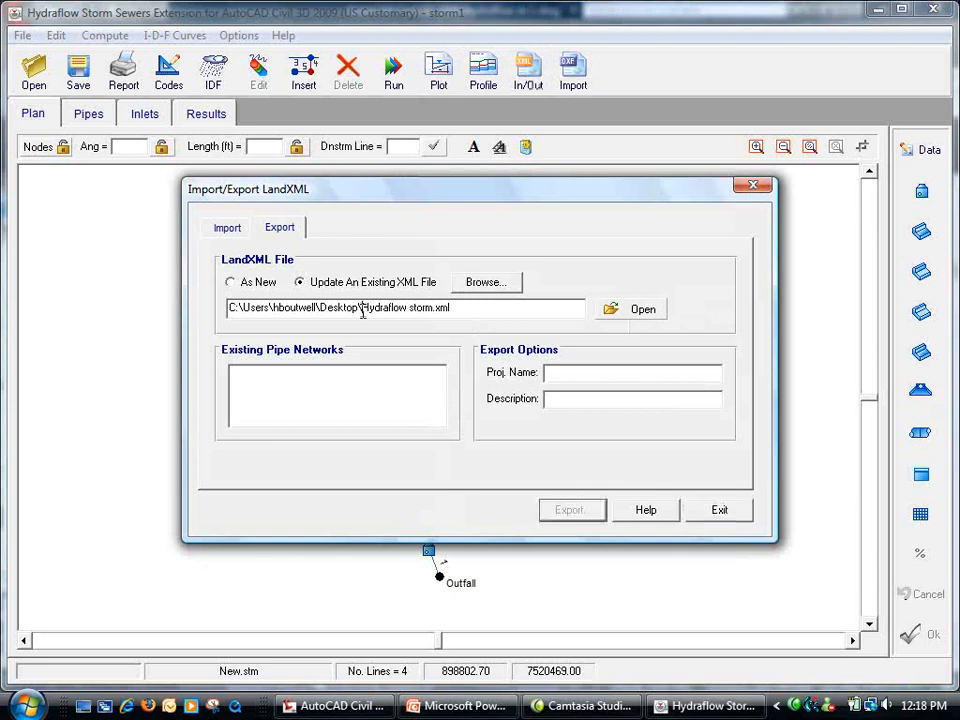
left_click(615, 309)
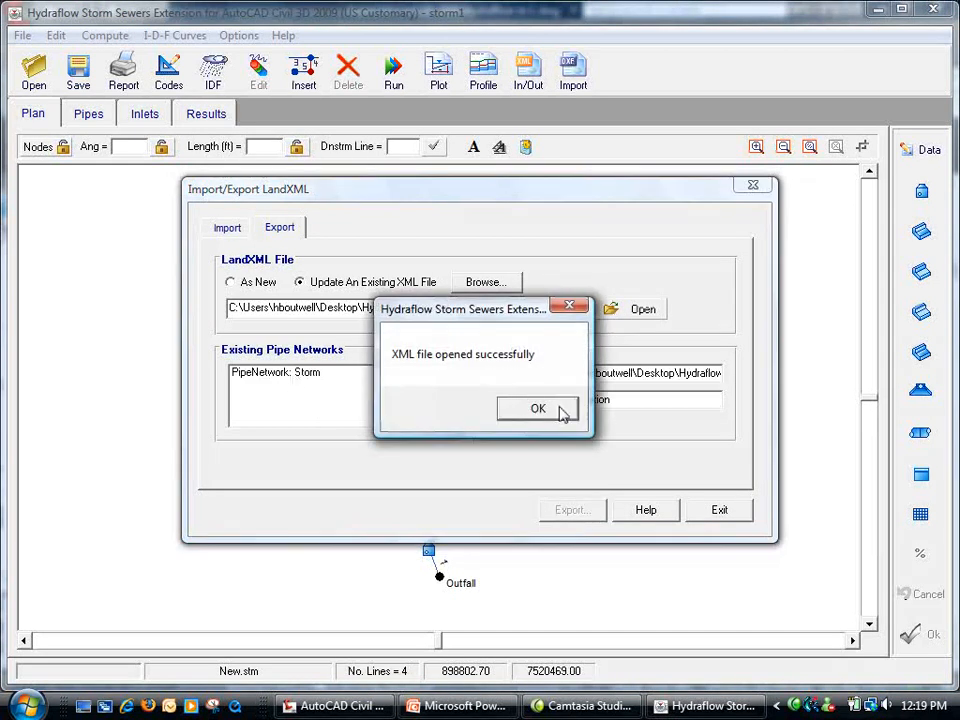
left_click(537, 409)
left_click(268, 380)
- Try again to export the selected Storm network over the existing Hydraflow storm.xml and close the export dialog
left_click(572, 510)
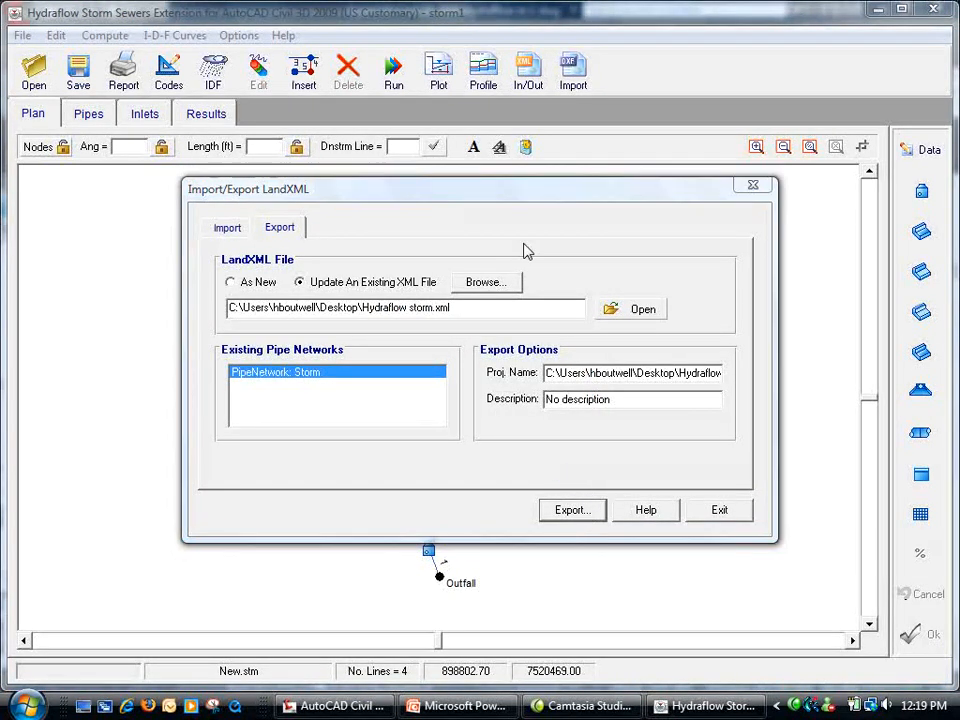
left_click(723, 212)
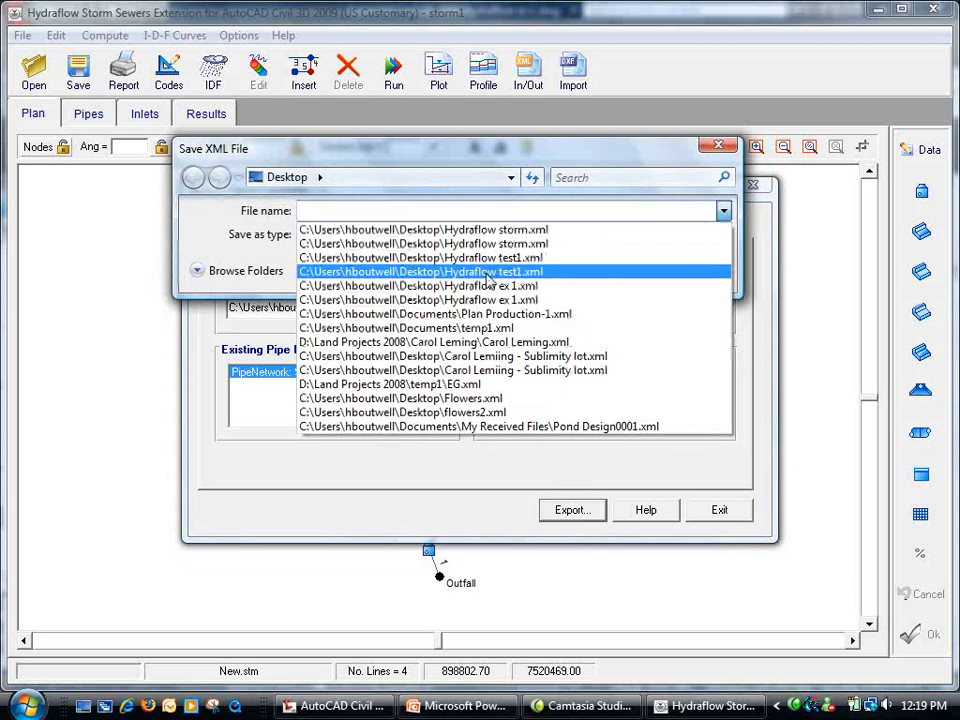
left_click(450, 221)
left_click(605, 273)
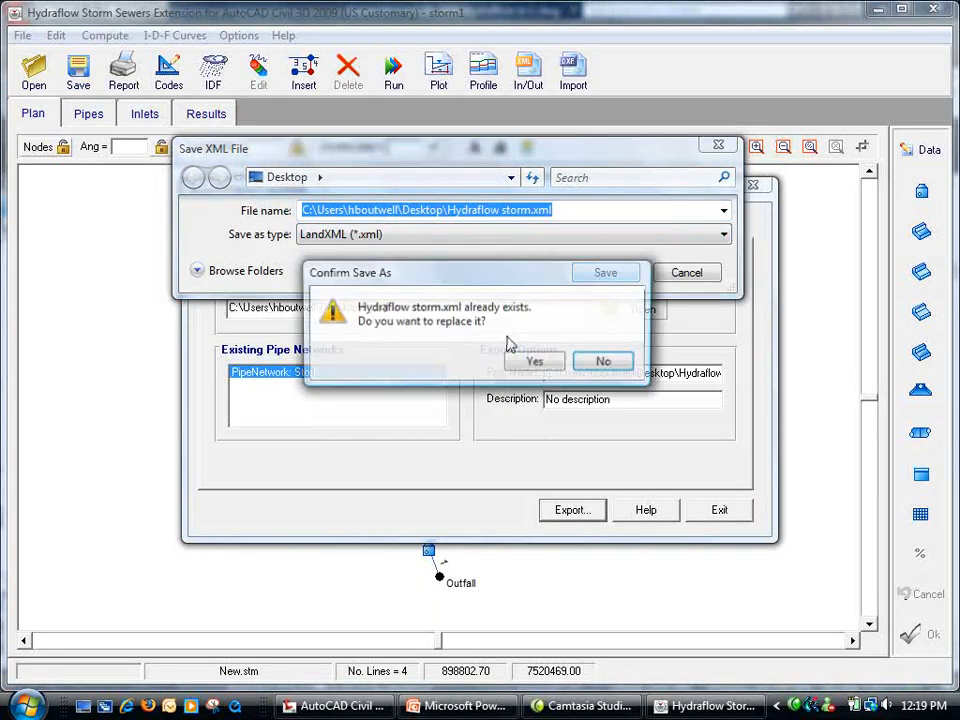
left_click(536, 362)
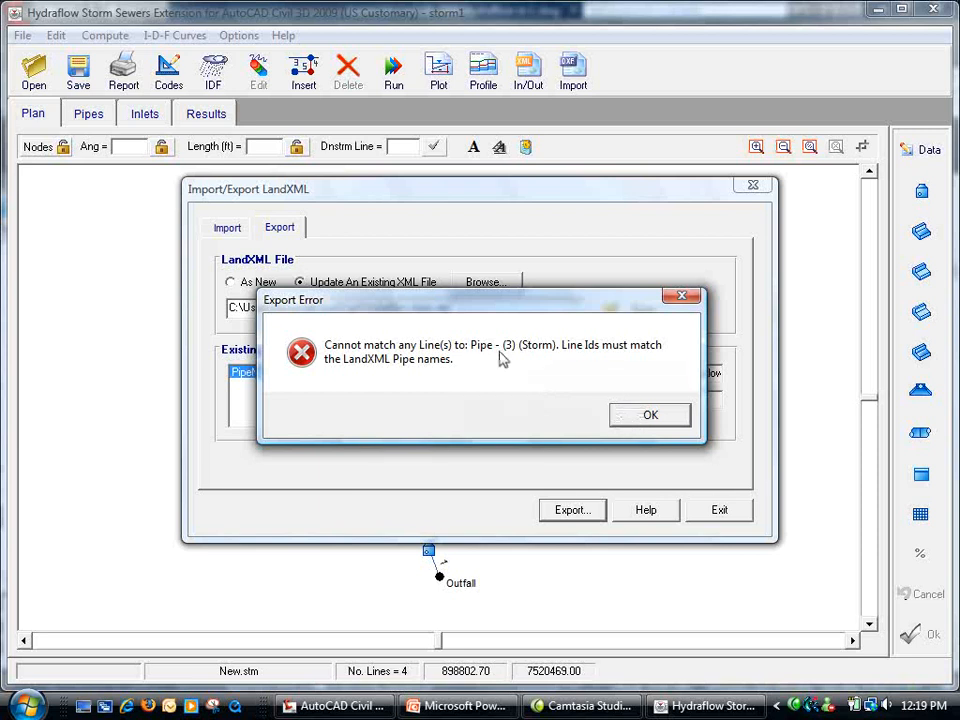
left_click(640, 423)
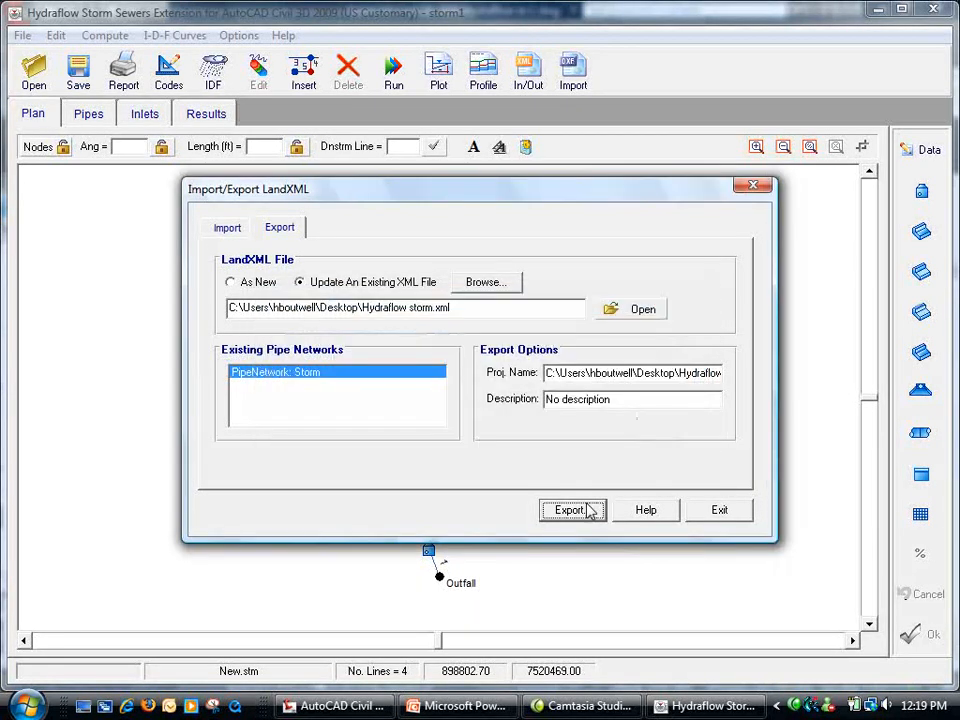
left_click(720, 511)
- Open line 3's pipe data in the plan and replace its line ID with PIPE
left_click(446, 302)
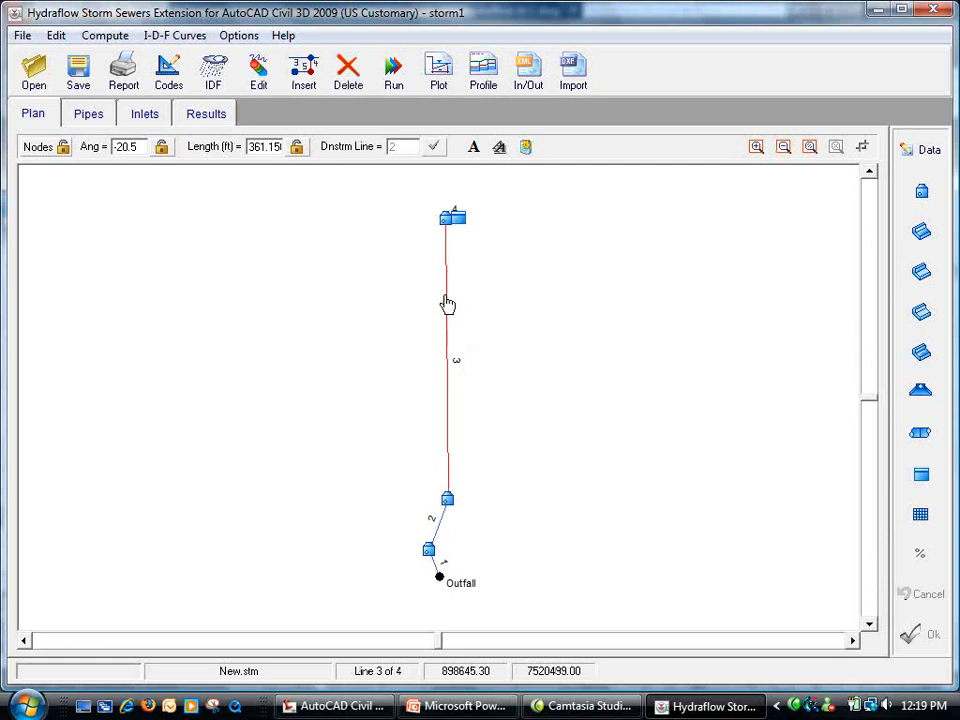
left_click(922, 149)
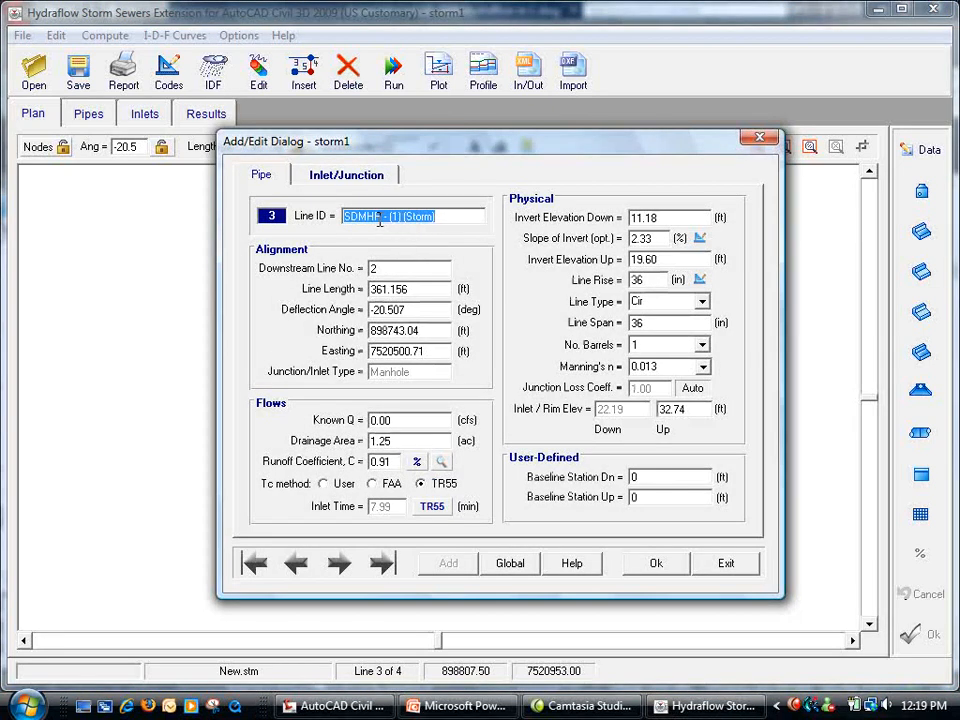
left_click(315, 176)
left_click(259, 176)
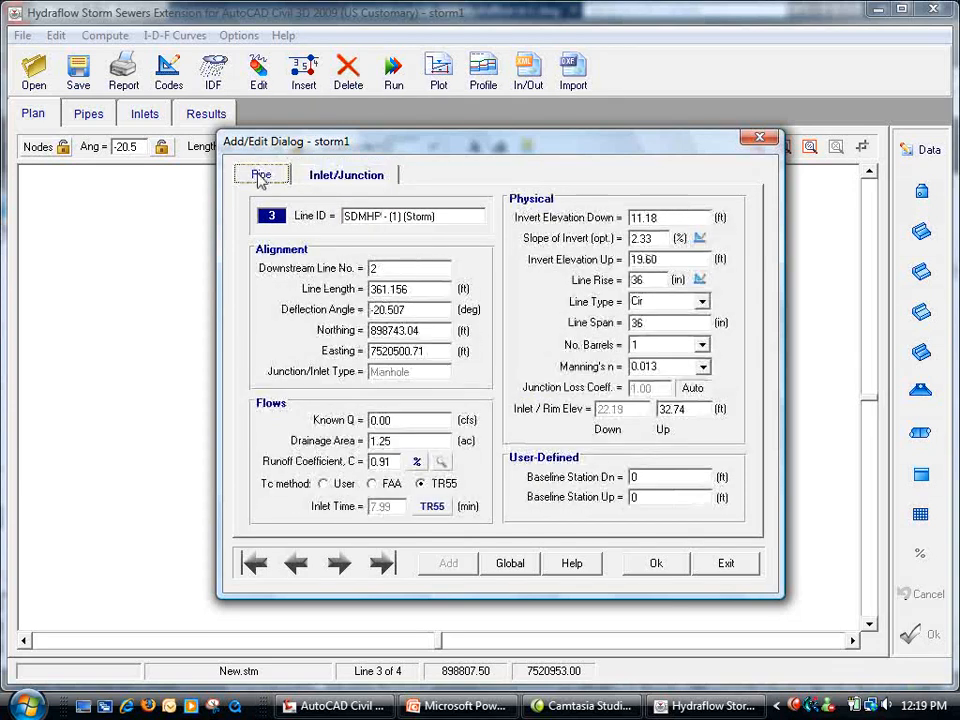
key("Delete")
key("Delete")
key("Delete")
key("Delete")
key("Delete")
key("Delete")
key("Delete")
key("Delete")
key("Delete")
key("Delete")
key("Delete")
key("Delete")
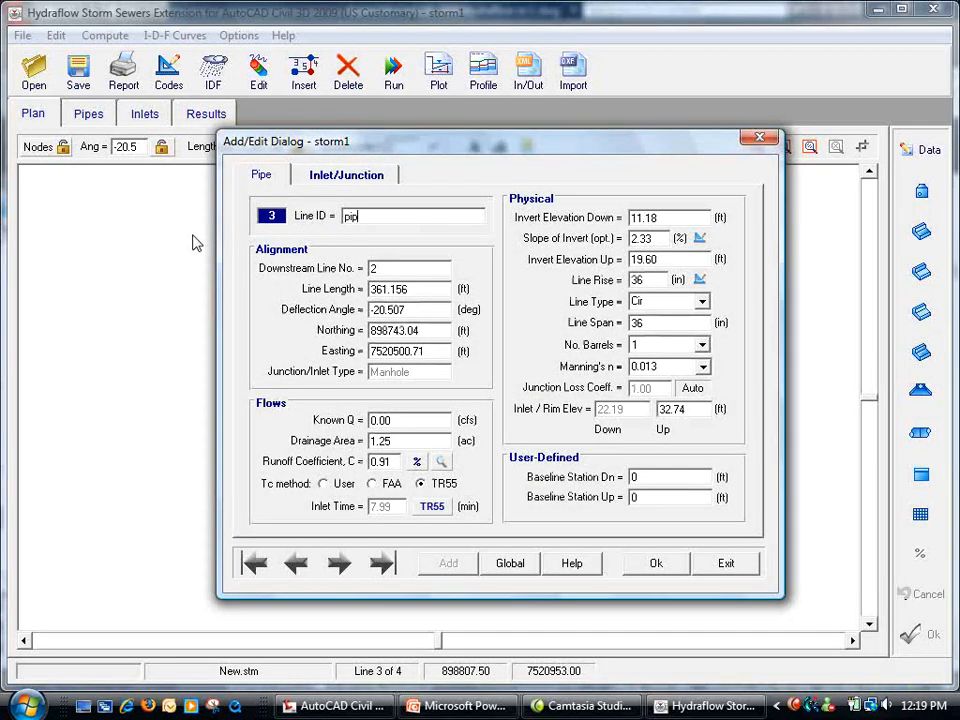
type("P")
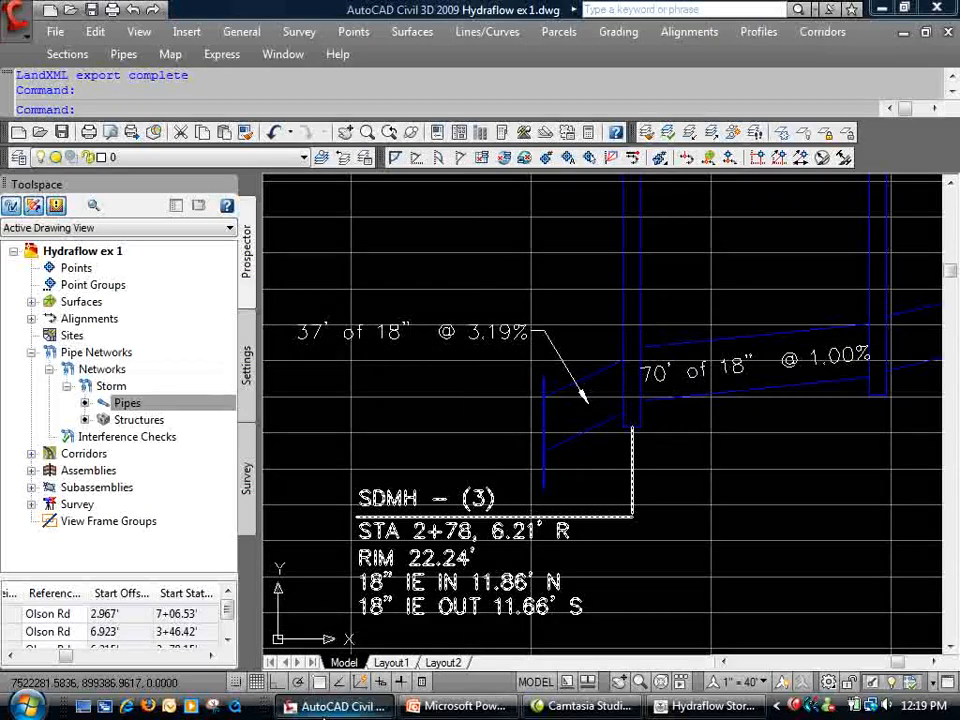
- Switch to Civil 3D, check the name of the 361' pipe in its pipe properties, cancel them and return to Hydraflow
scroll(613, 337, "down", 5)
scroll(740, 300, "up", 5)
left_click(690, 274)
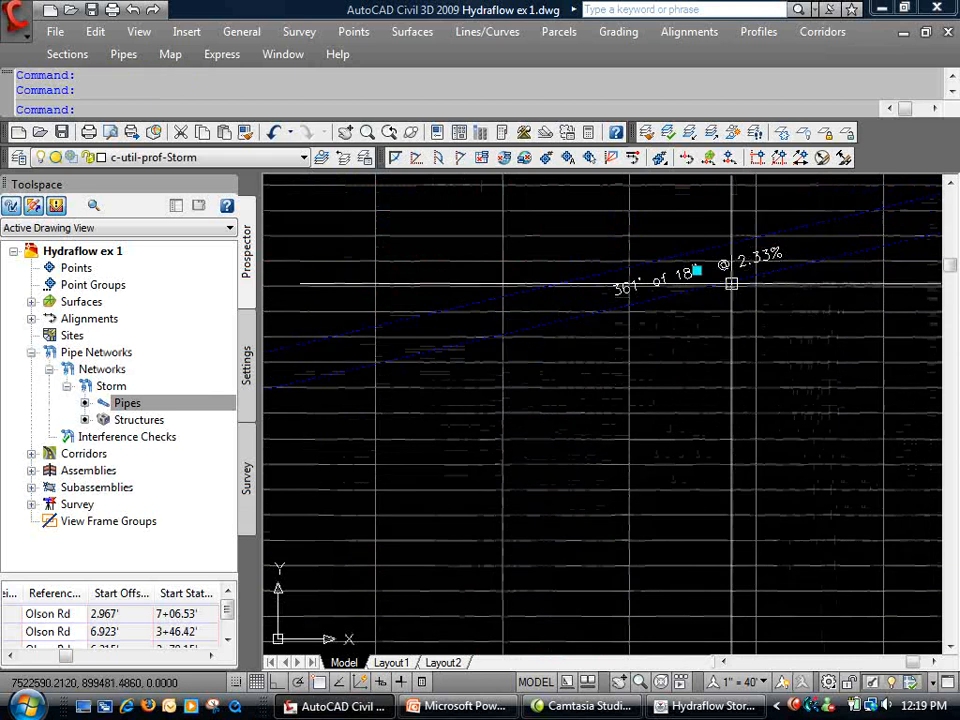
right_click(732, 289)
left_click(773, 511)
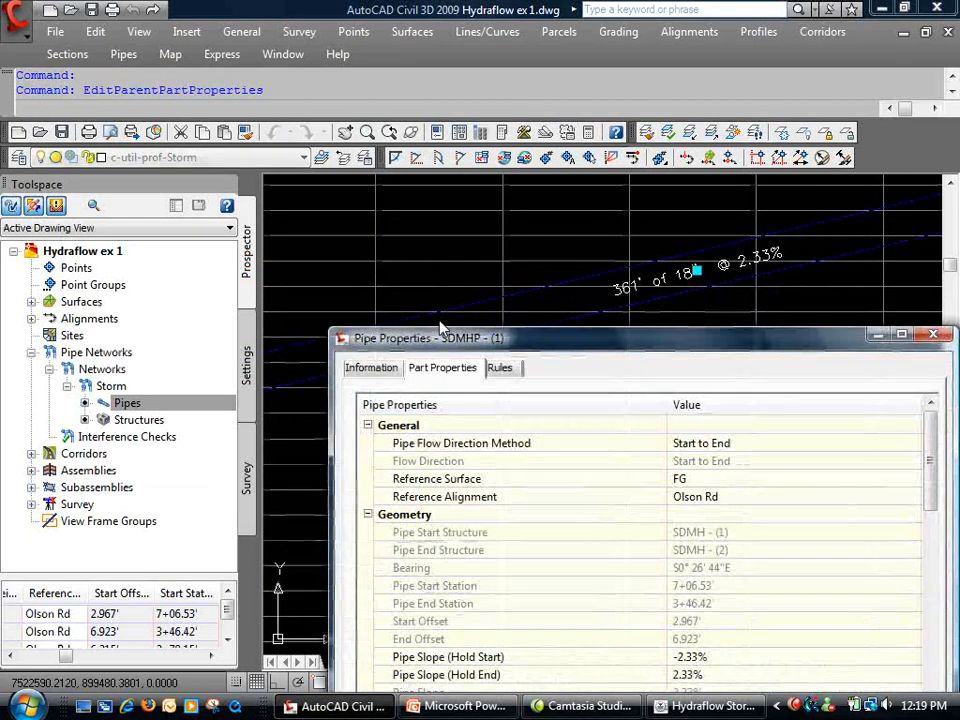
left_click_drag(437, 349, 380, 172)
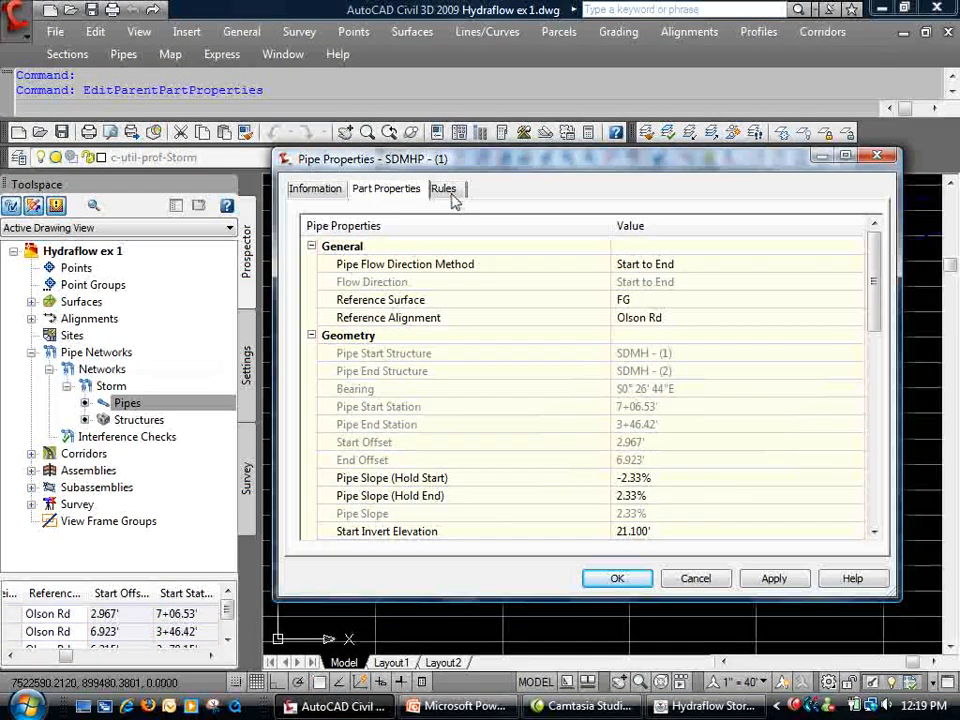
left_click(685, 577)
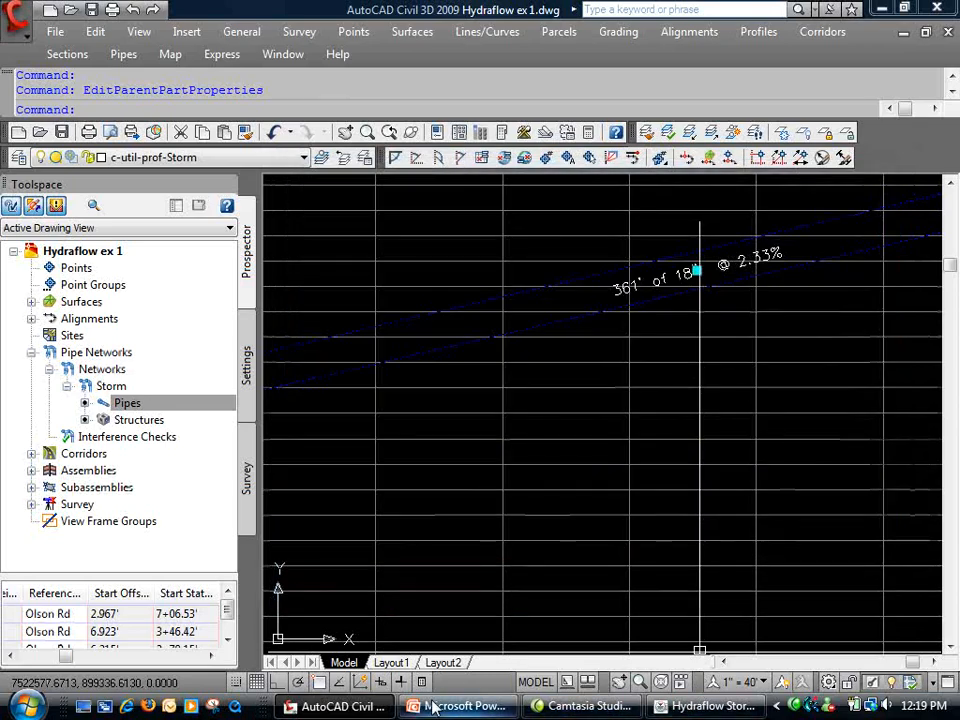
left_click(335, 708)
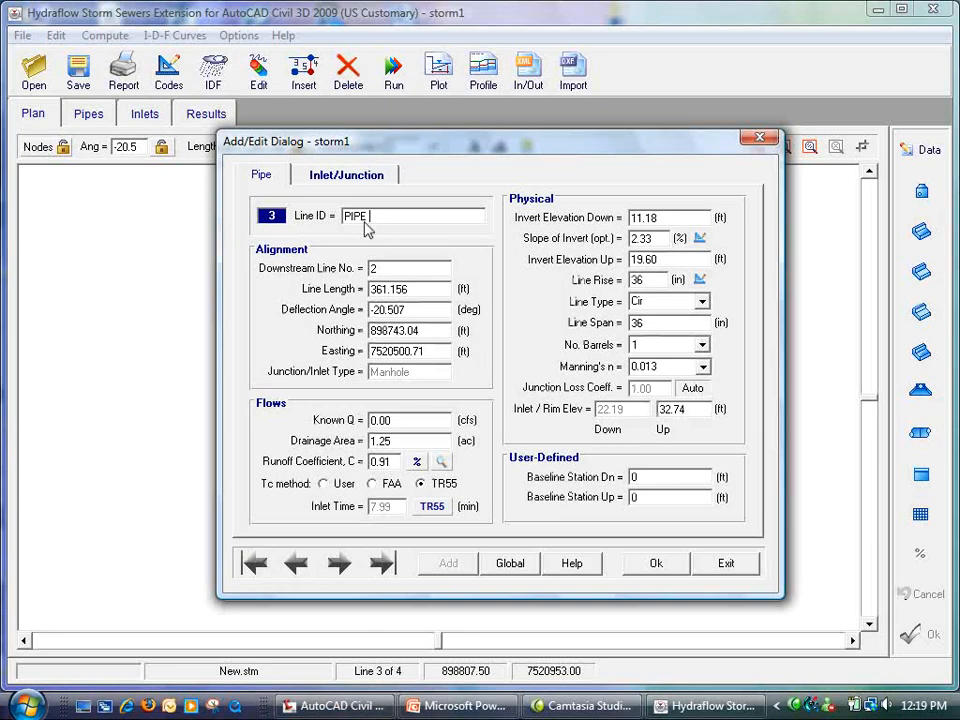
- Set line 3's line ID to SDMHP - (1) and accept the change
type("SD")
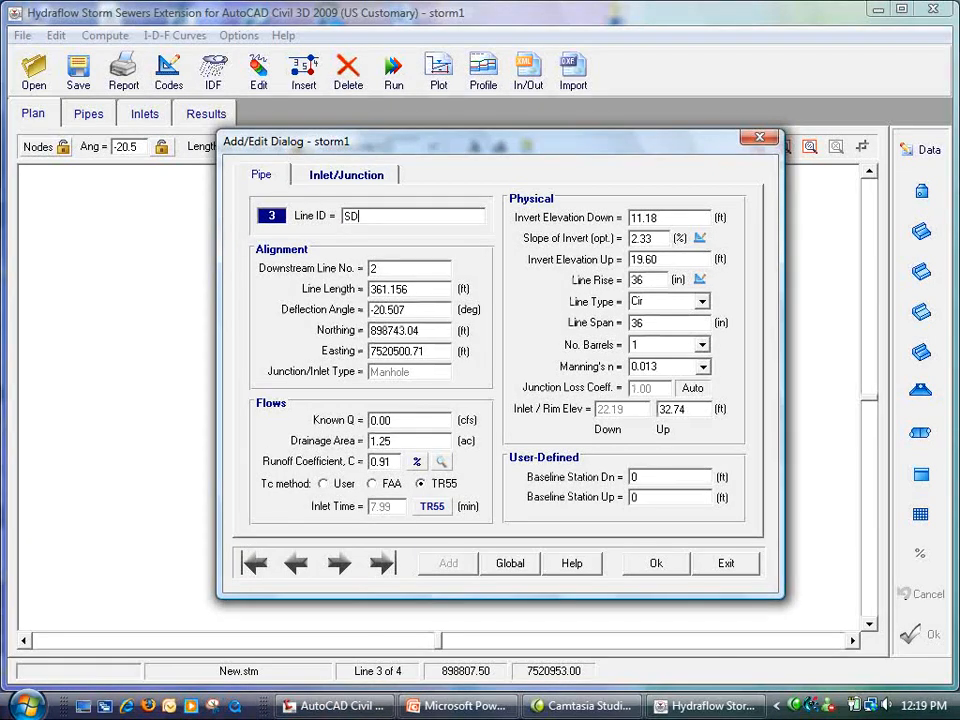
type("MHP - (1")
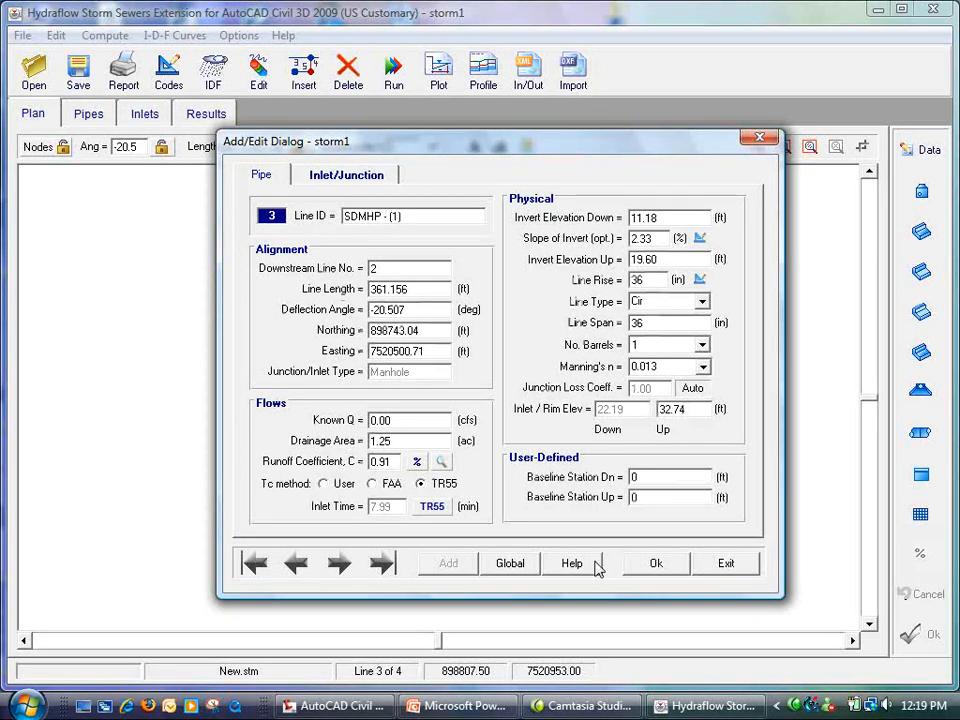
left_click(640, 567)
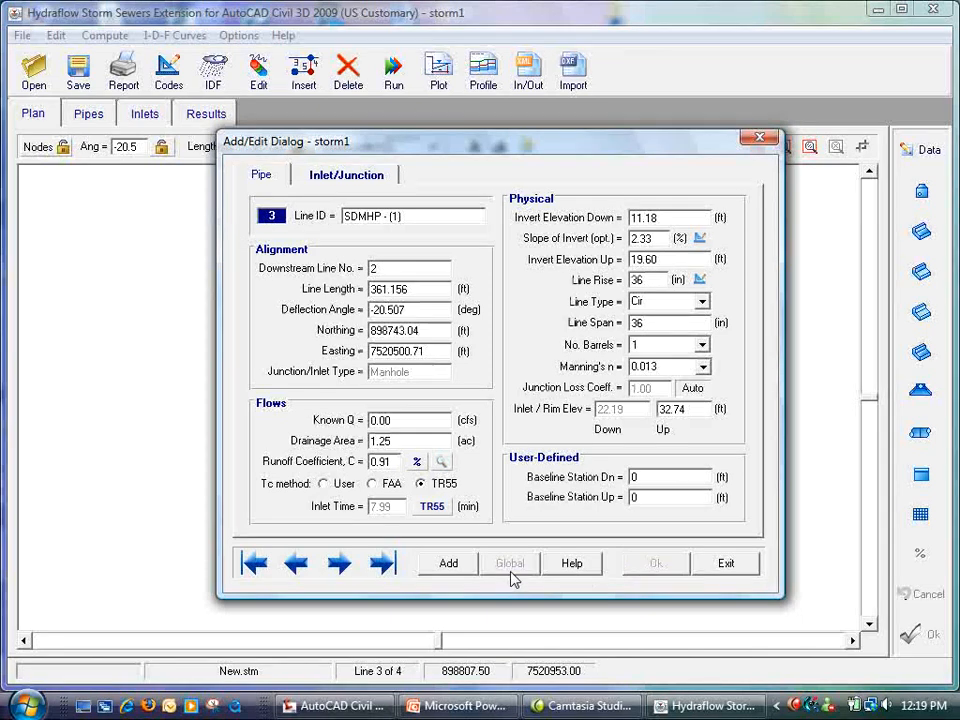
- Go to line 2, remove the (Storm) suffix so its line ID reads SDMHP - (2), and accept the change
left_click(333, 574)
double_click(297, 565)
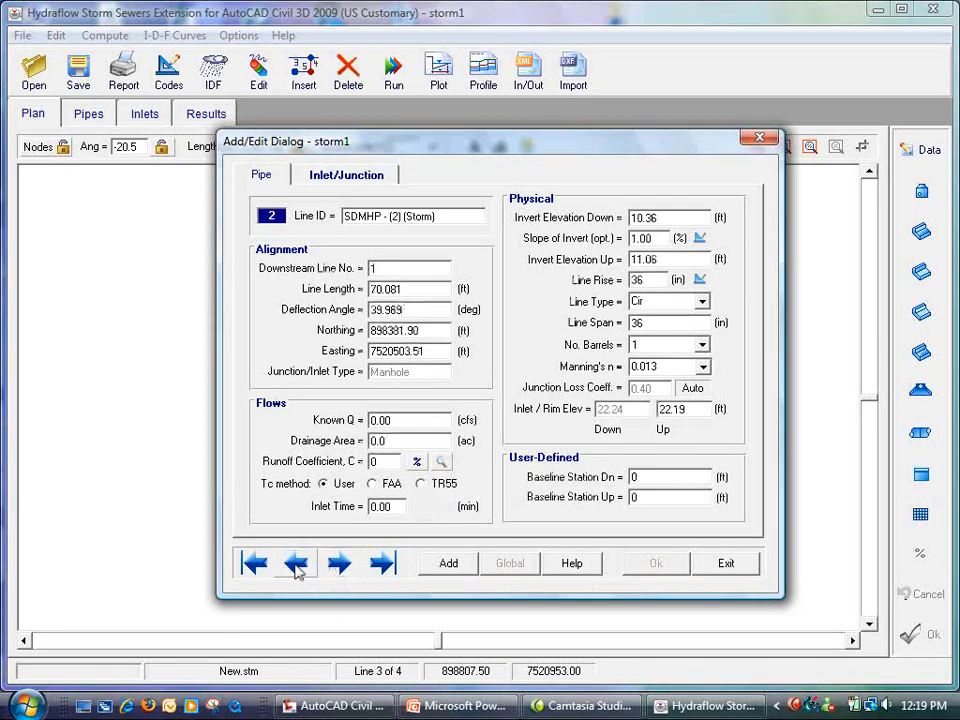
left_click(450, 214)
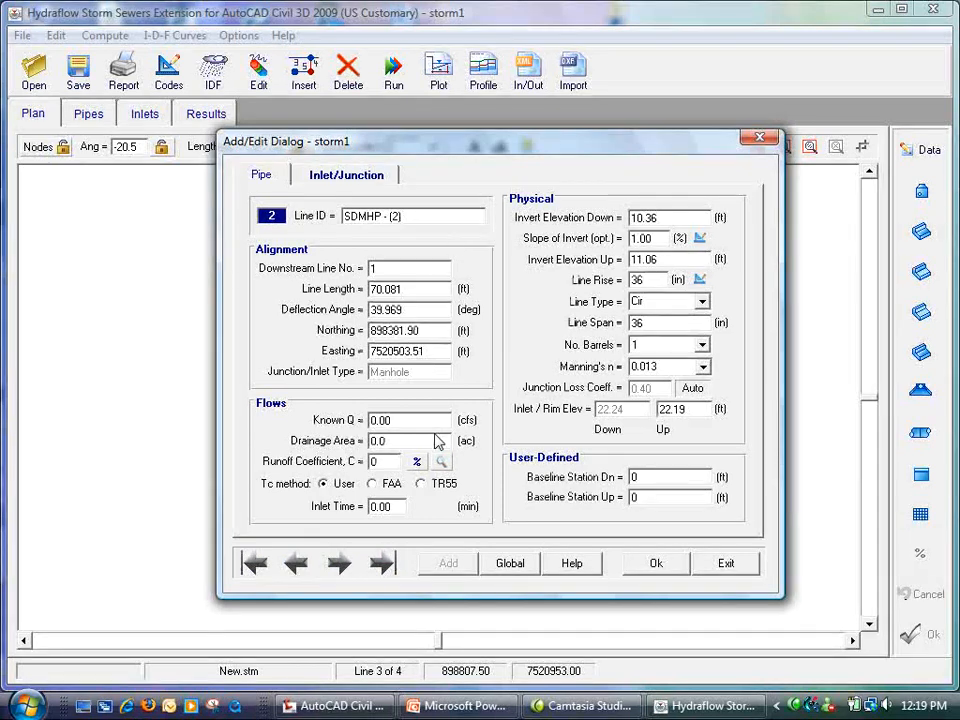
left_click(656, 564)
- Review the line IDs of lines 1 through 4 and close the pipe data
left_click(297, 565)
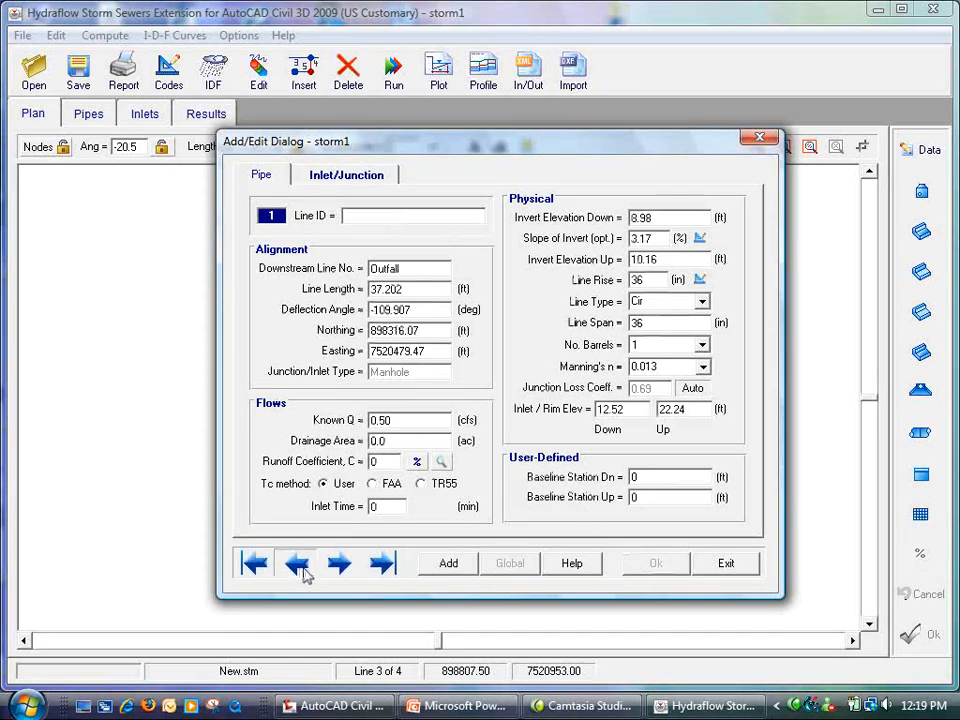
left_click(339, 565)
left_click(340, 566)
left_click(340, 566)
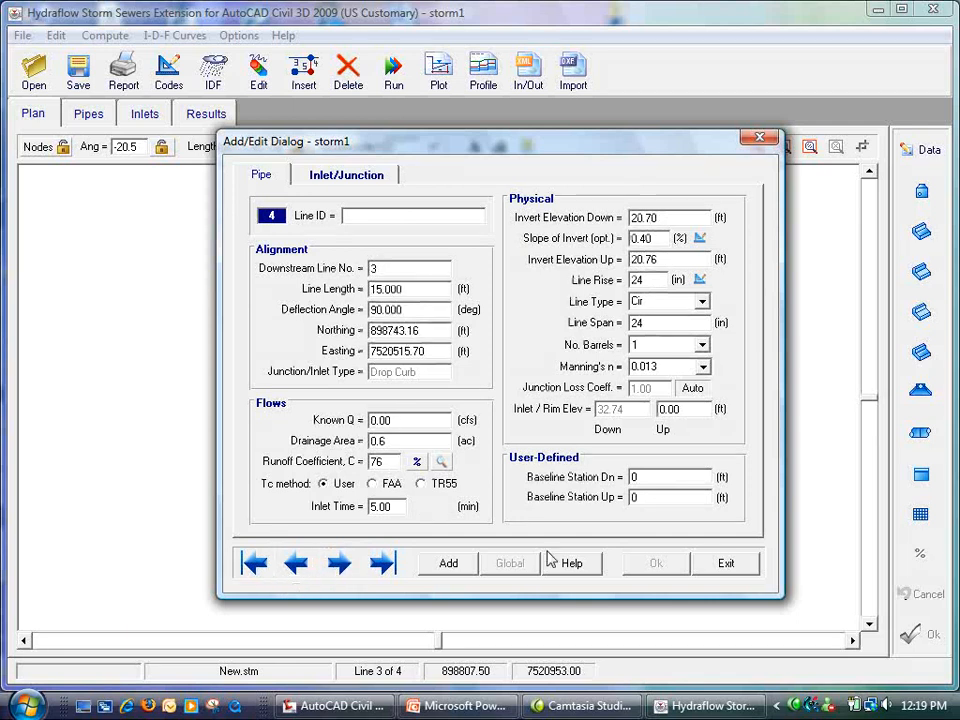
left_click(726, 565)
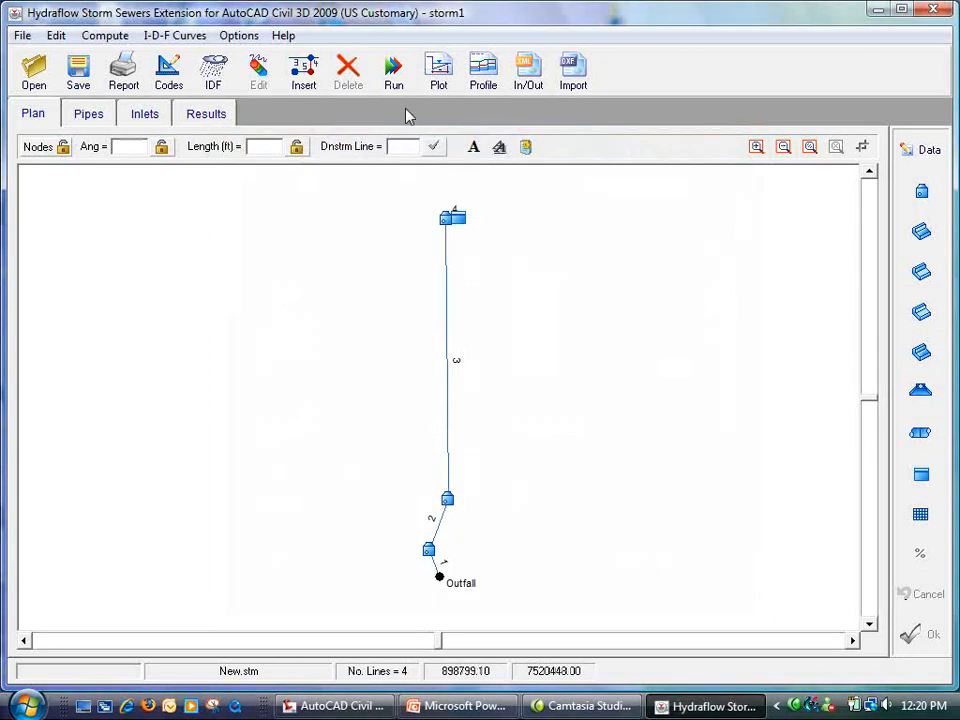
- Load Hydraflow storm.xml for a LandXML update and select the Storm pipe network for export
left_click(528, 70)
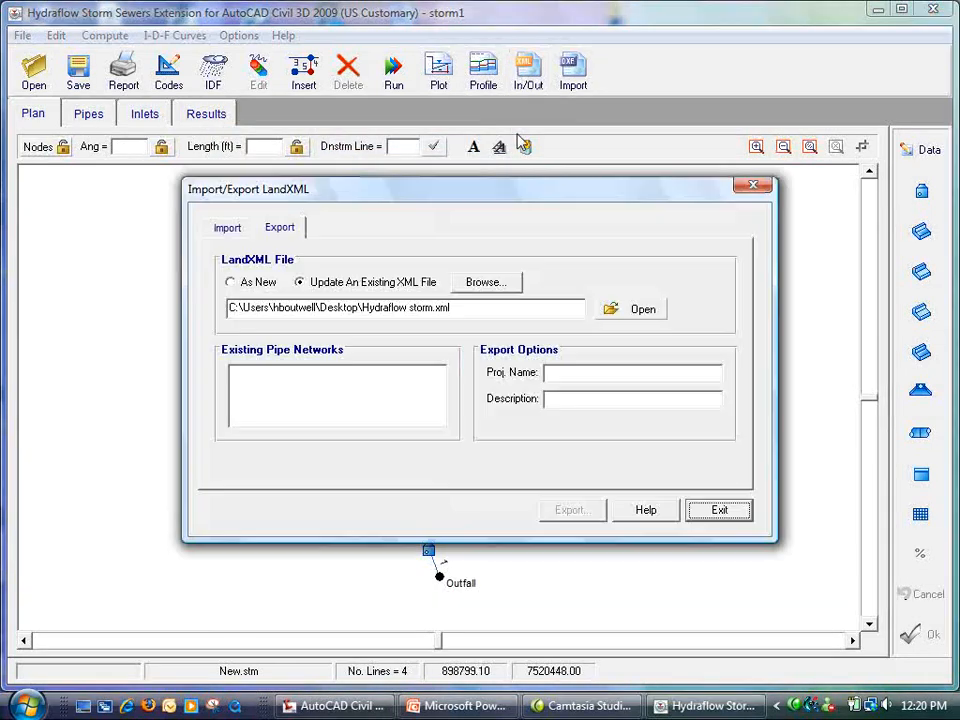
left_click(633, 316)
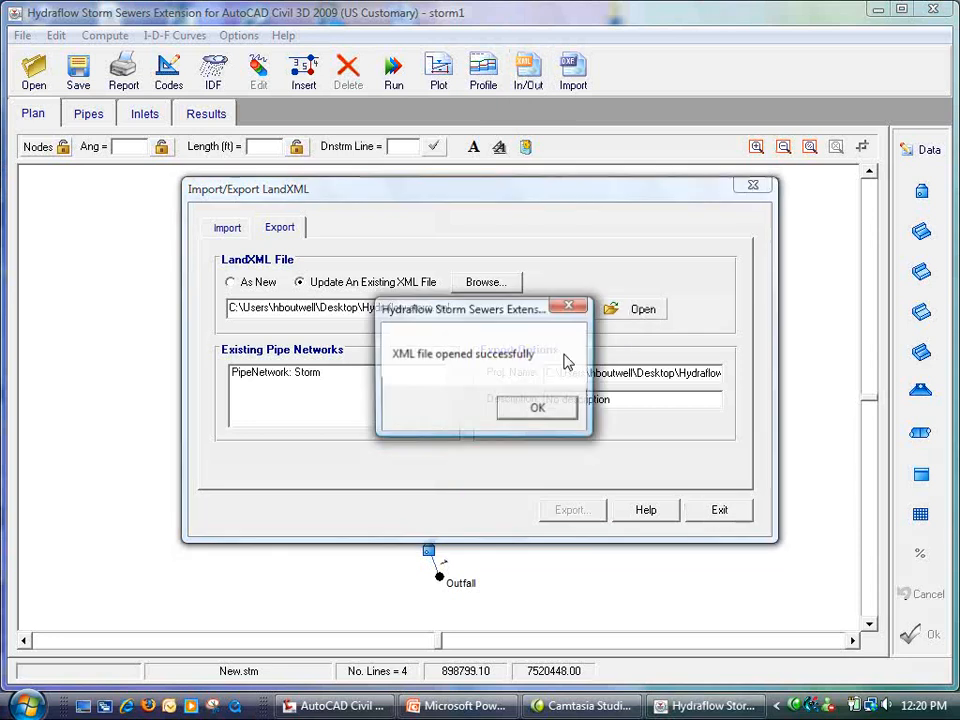
left_click(536, 408)
left_click(326, 376)
- Try to export the selected Storm network, replacing the existing Hydraflow storm.xml
left_click(579, 515)
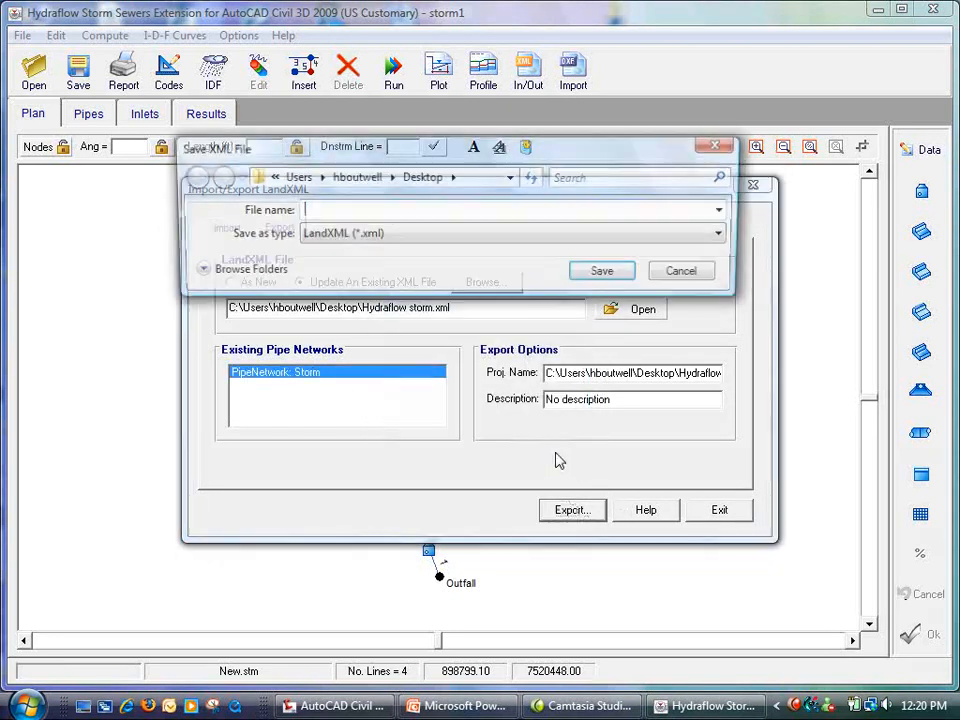
left_click(724, 211)
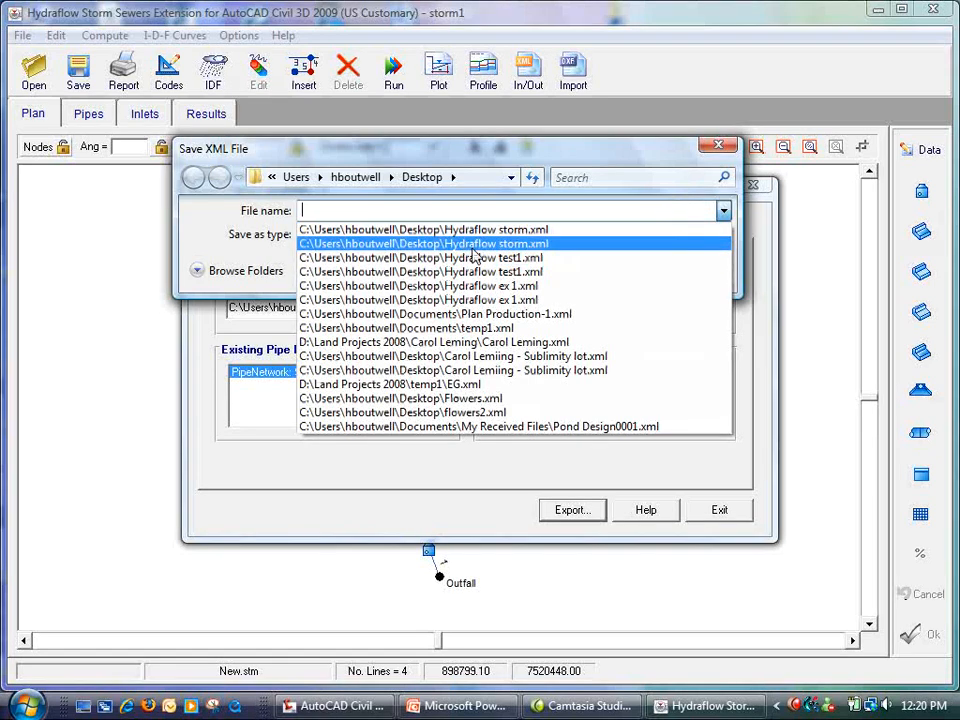
left_click(484, 244)
left_click(604, 277)
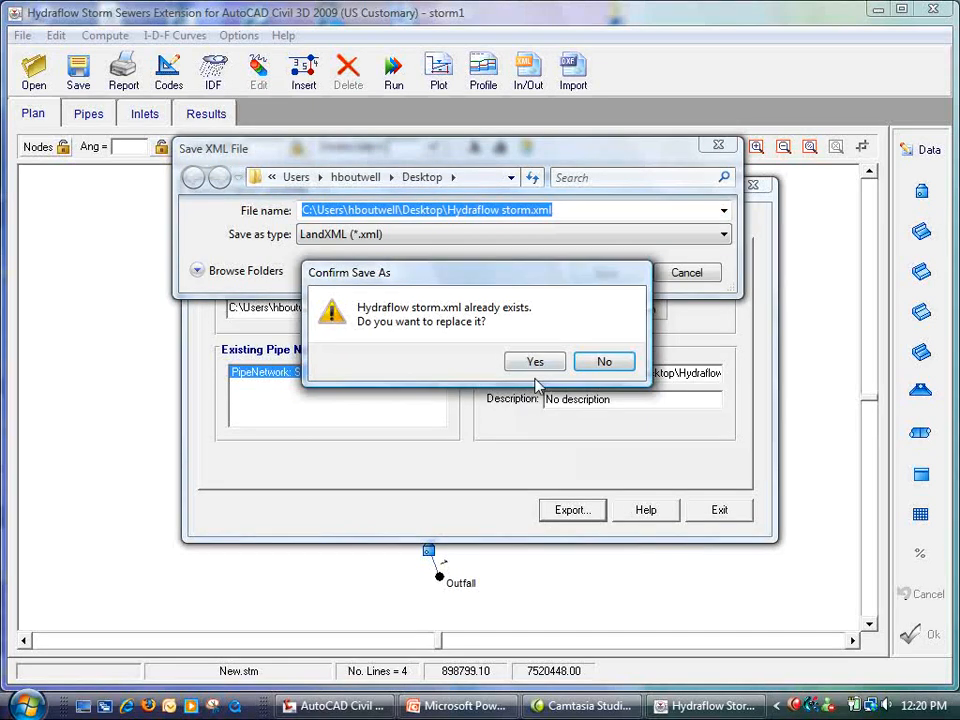
left_click(536, 363)
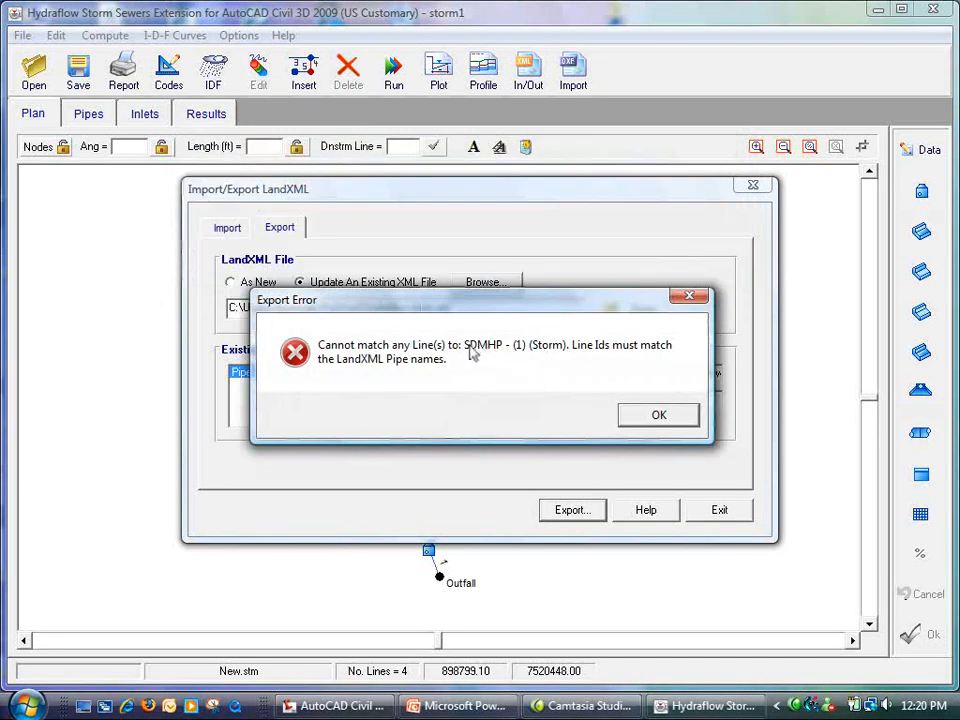
left_click(641, 418)
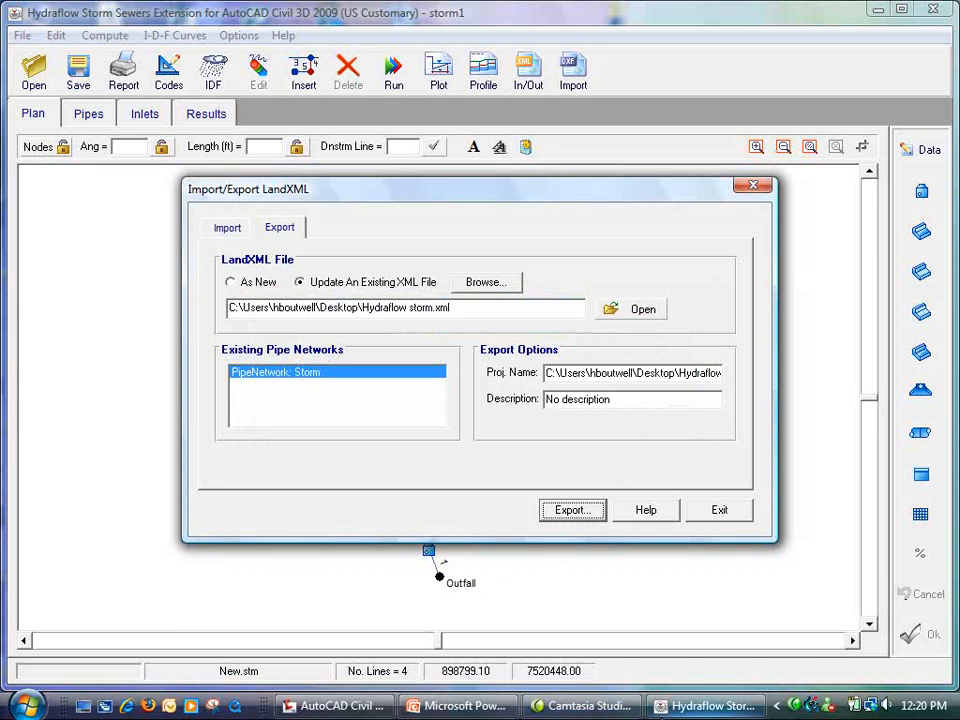
- Recheck the 361' pipe's name in its Civil 3D property information, cancel the properties and go back to Hydraflow
mouse_move(708, 716)
left_click(335, 706)
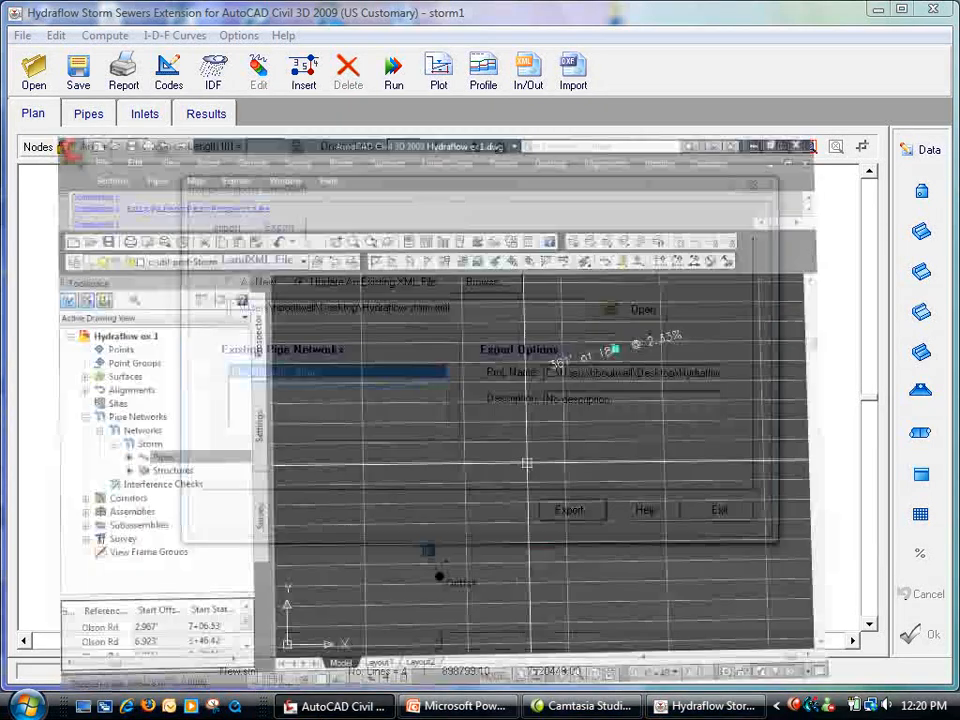
right_click(705, 246)
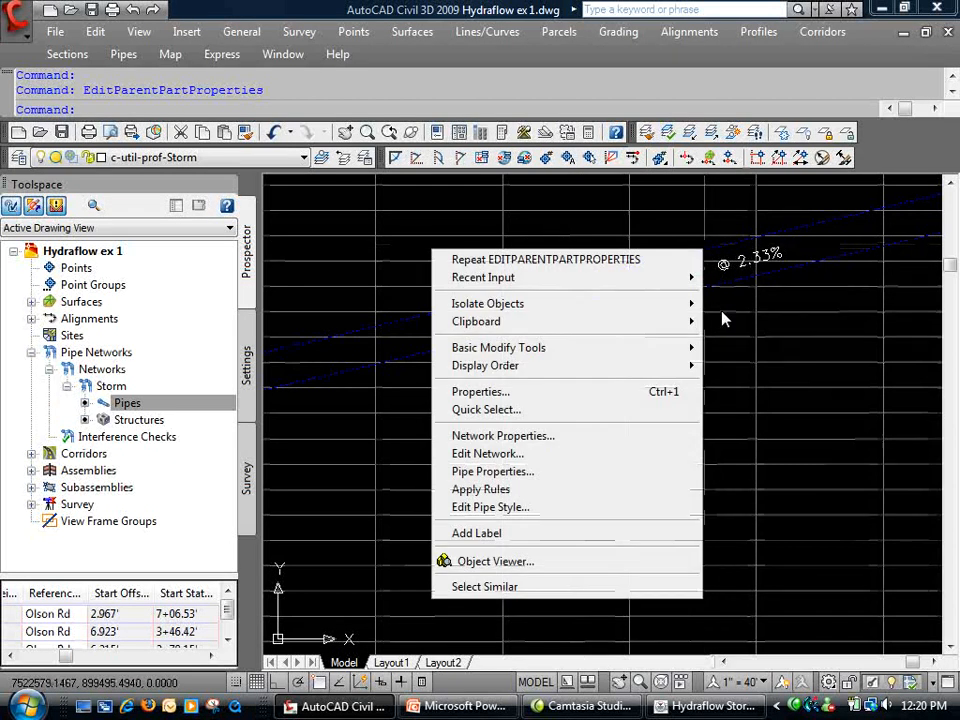
left_click(536, 437)
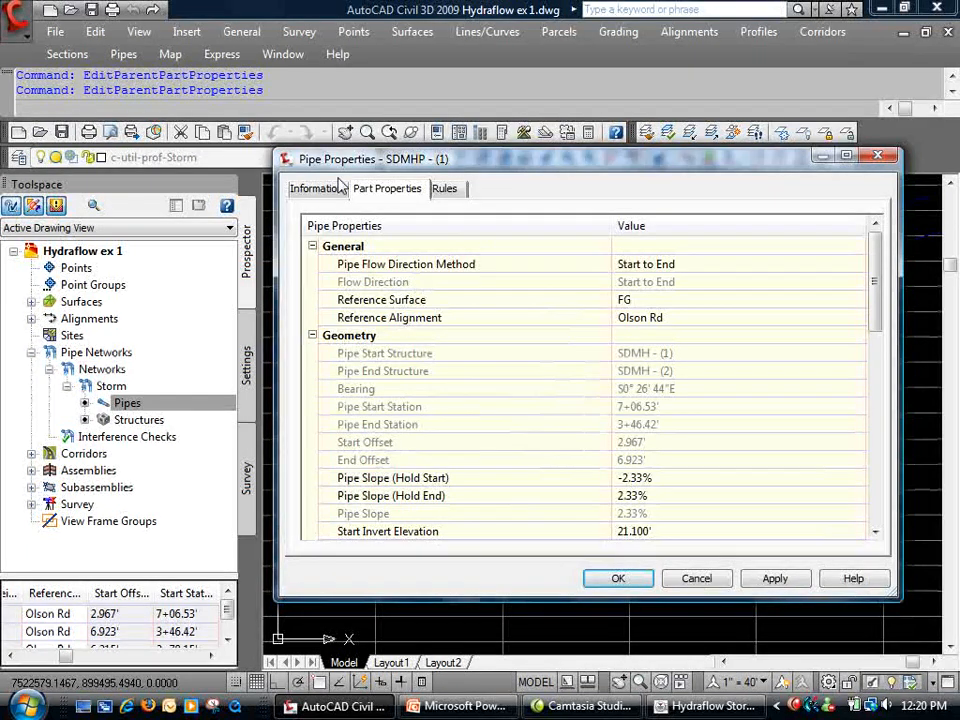
left_click(320, 190)
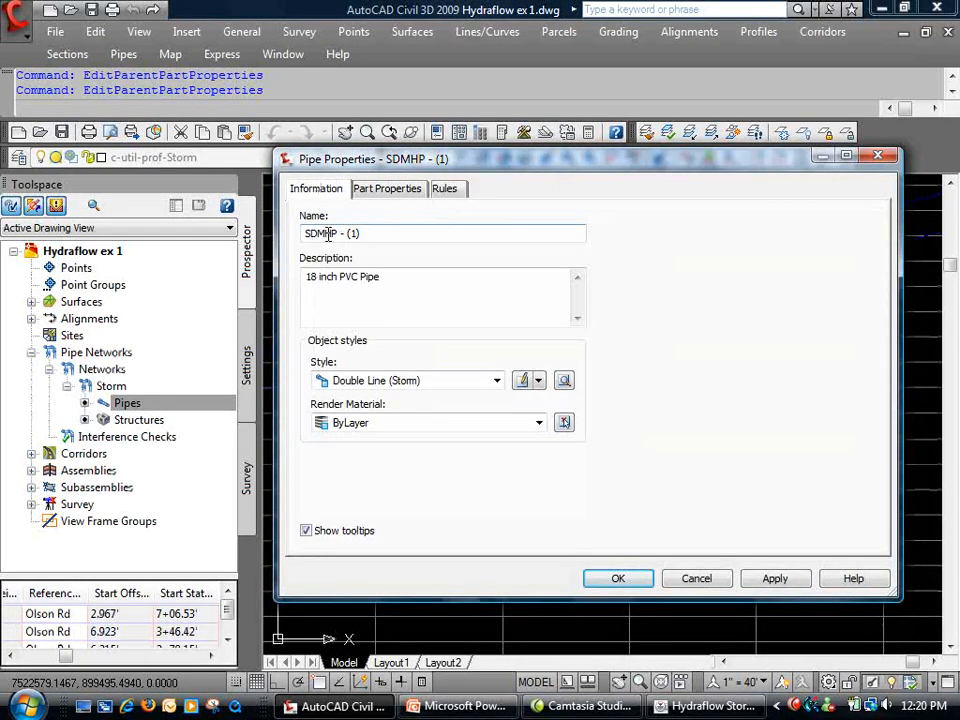
left_click(720, 584)
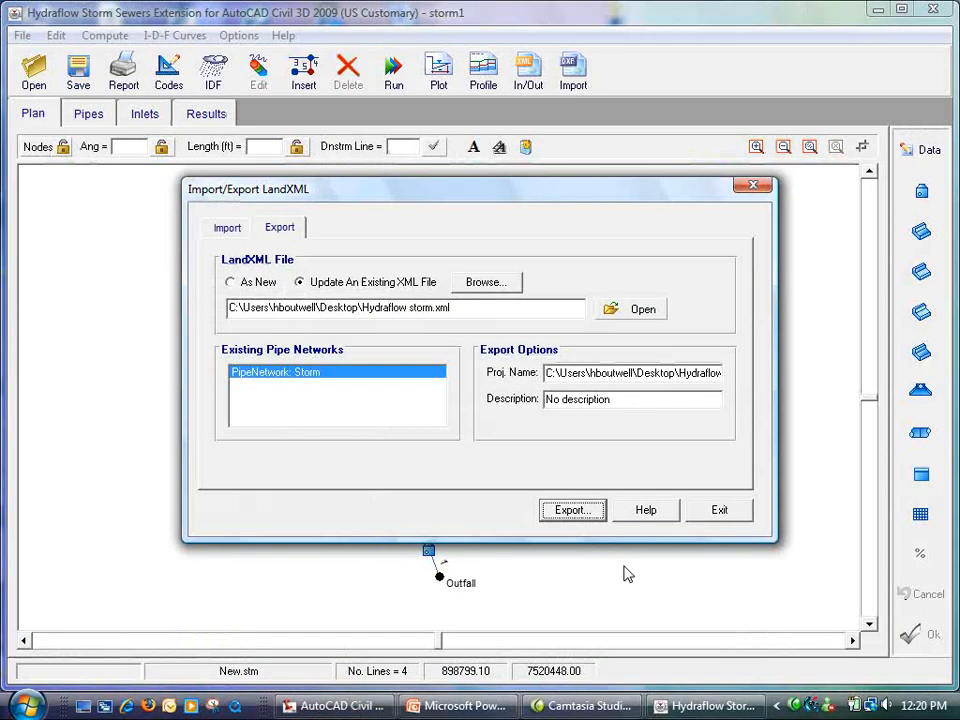
- Leave the LandXML export and review the line IDs of lines 1 through 3 in the pipe data
left_click(717, 511)
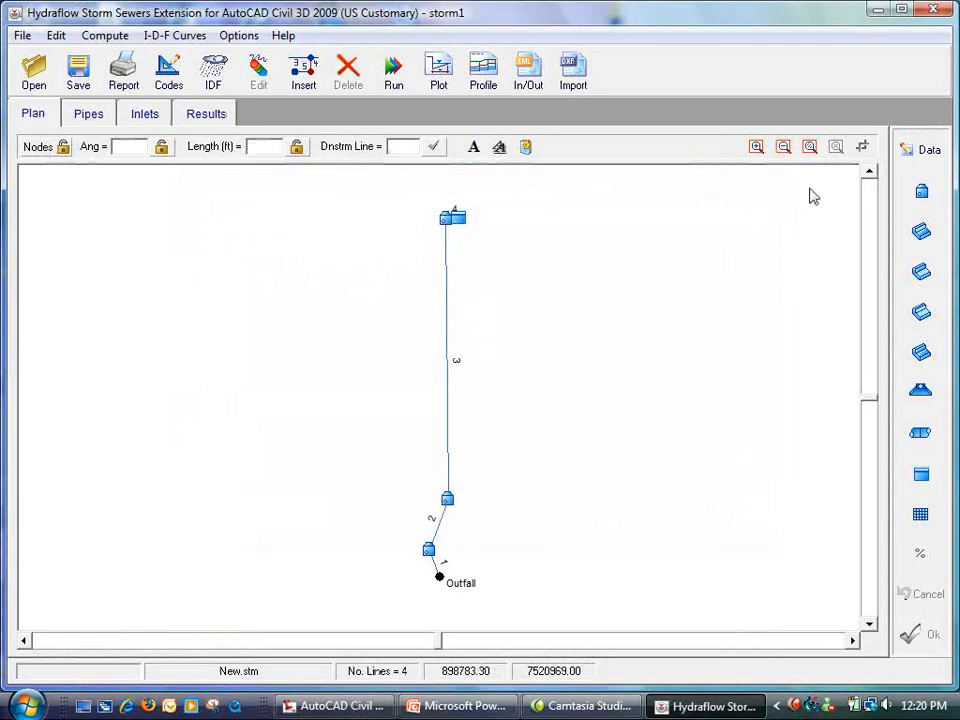
left_click(930, 148)
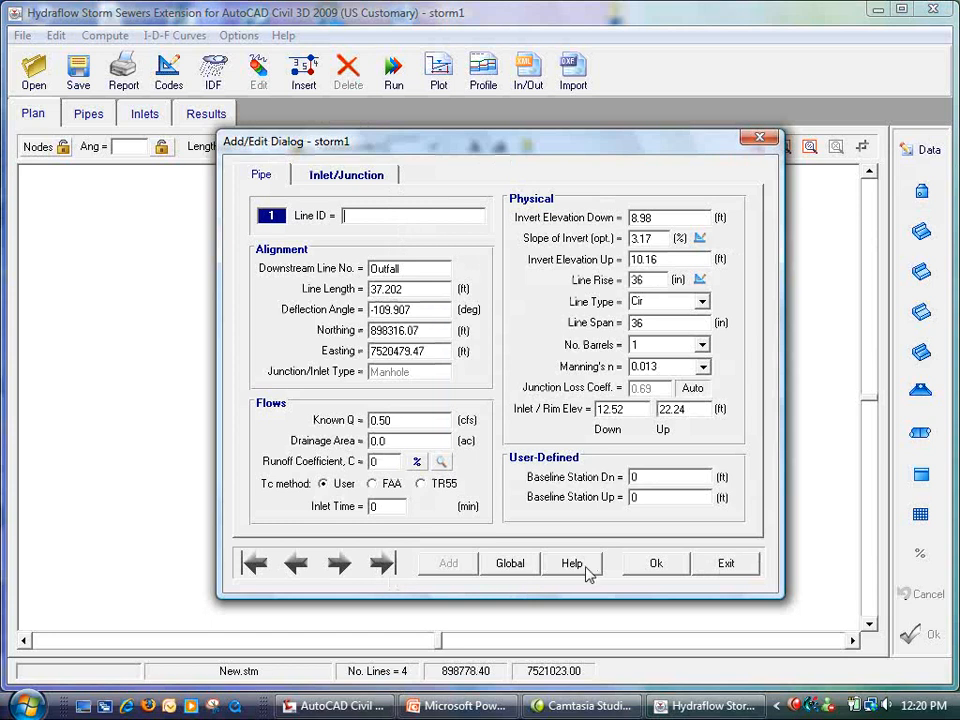
left_click(653, 567)
left_click(340, 564)
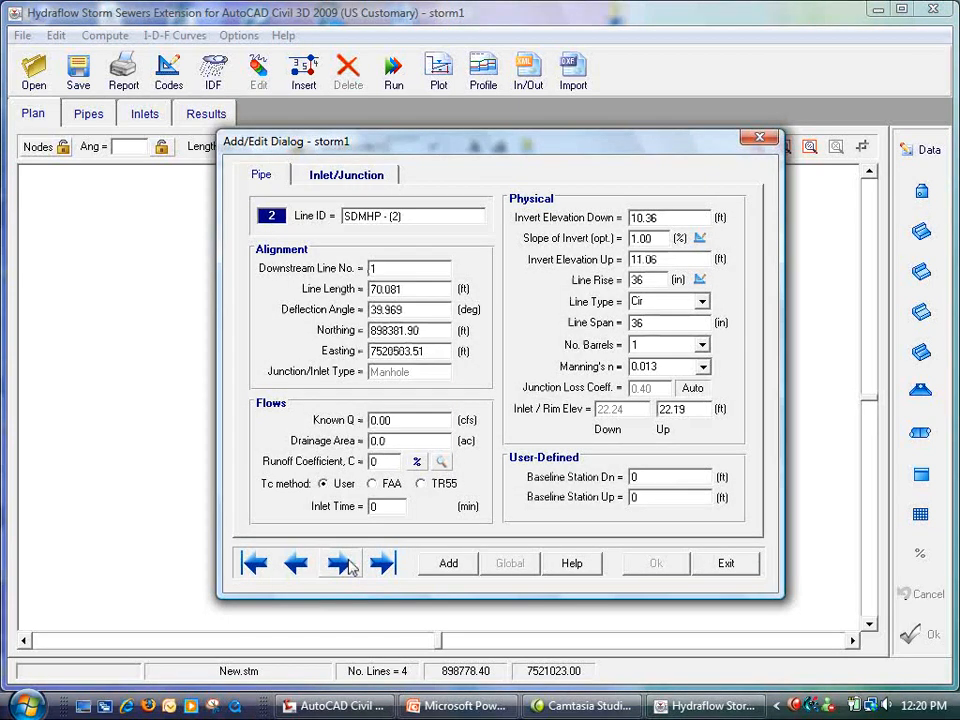
left_click(340, 564)
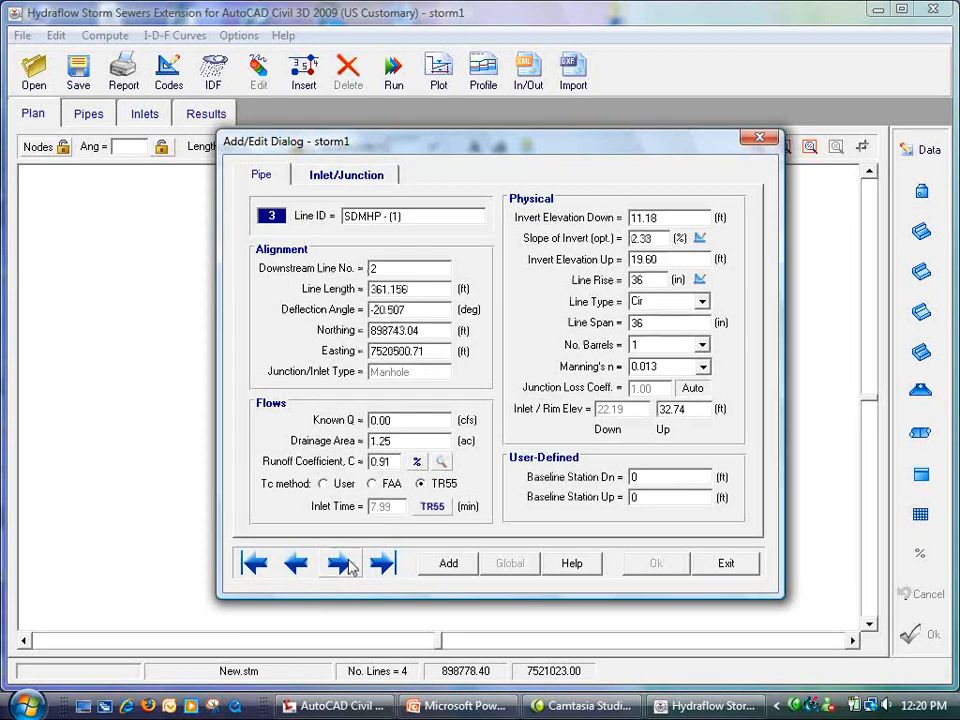
left_click(294, 565)
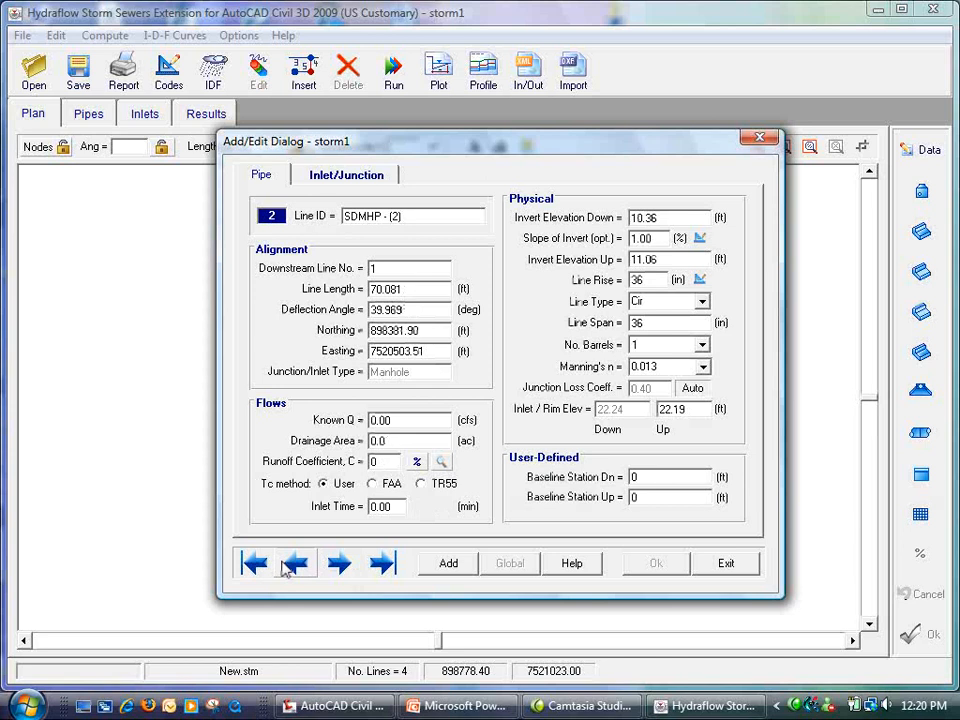
left_click(338, 564)
left_click(294, 564)
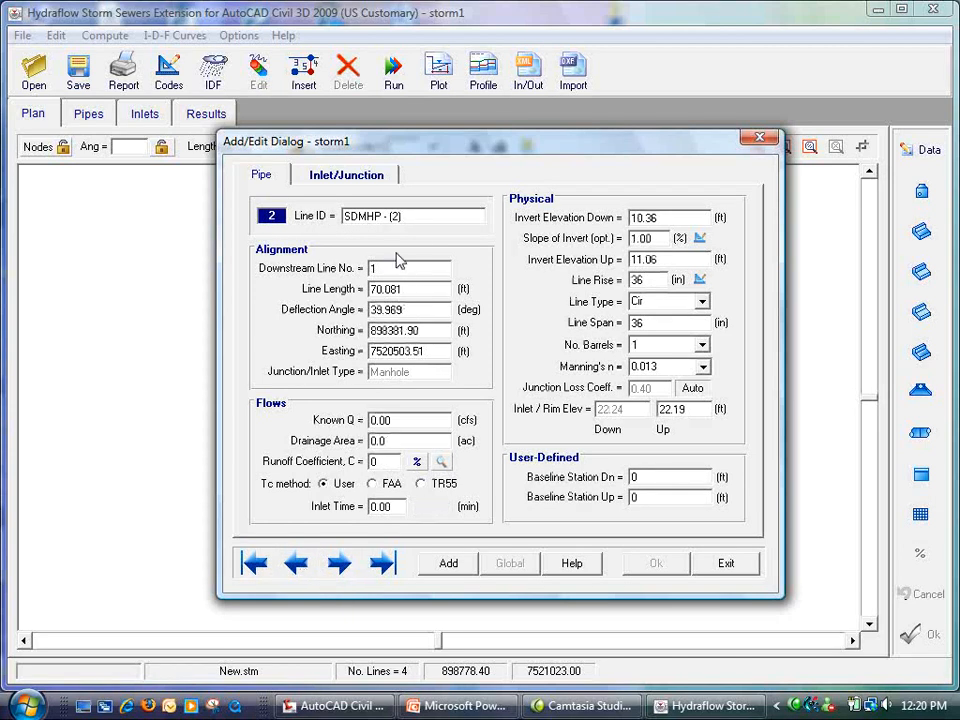
- Set line 2's ID to SDMHP - (2) (STORM) and line 3's ID to SDMHP - (1) (STORM), closing the pipe data
left_click(415, 217)
left_click(418, 219)
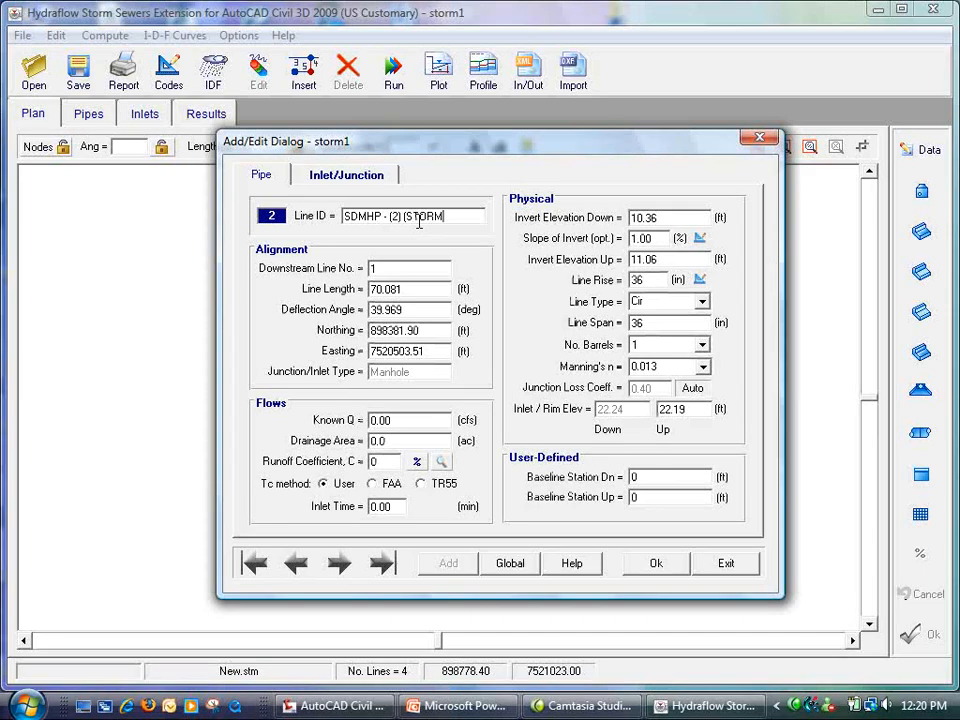
left_click(650, 566)
left_click(338, 564)
left_click(415, 217)
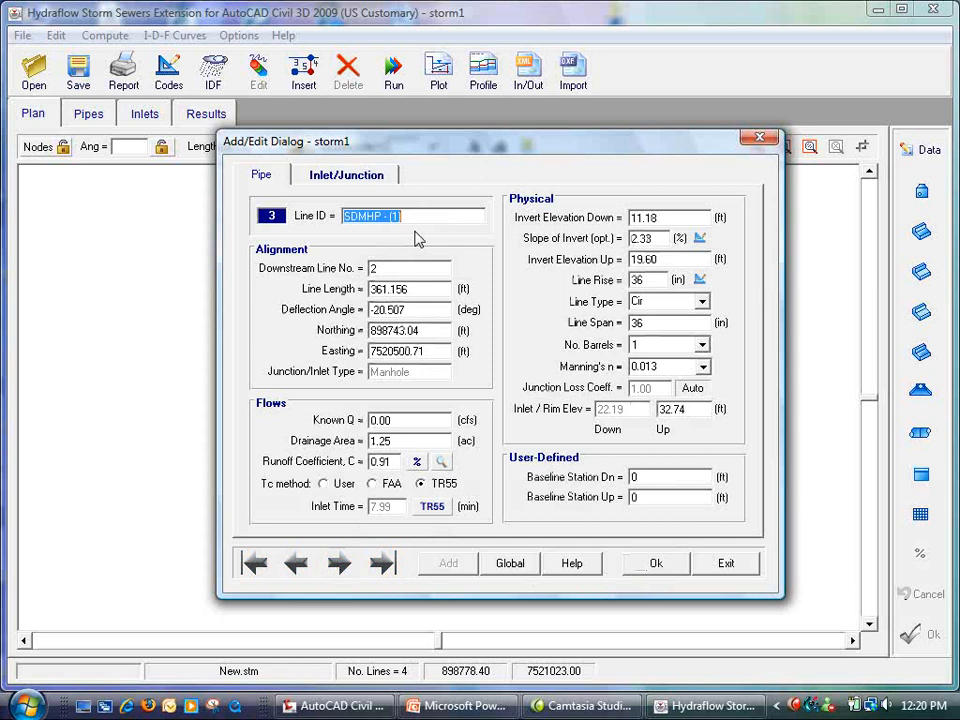
left_click(418, 219)
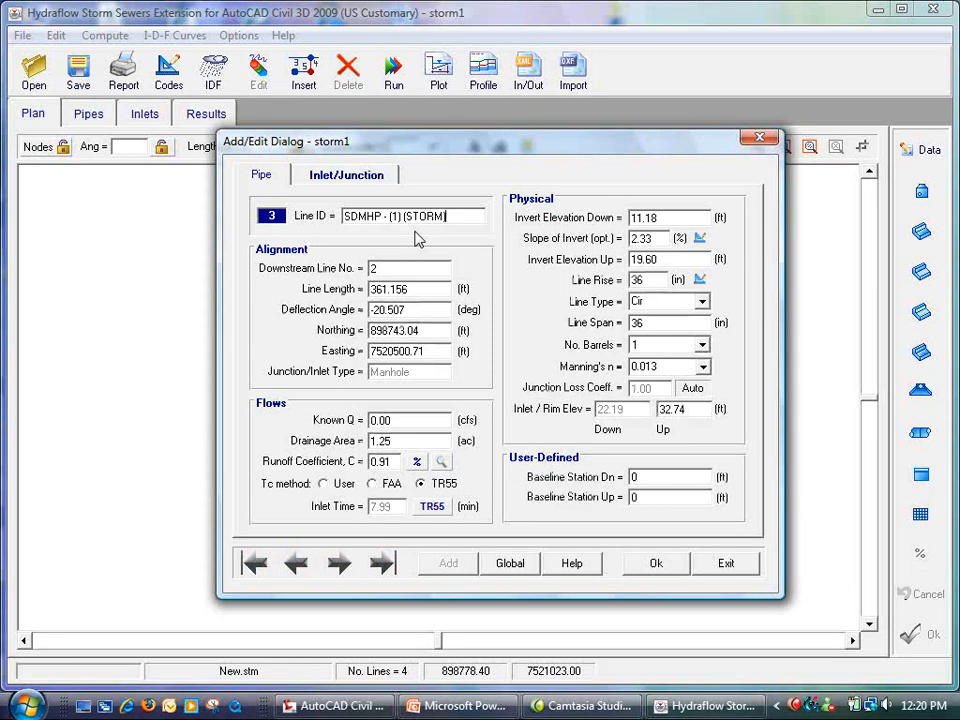
key("Return")
left_click(712, 566)
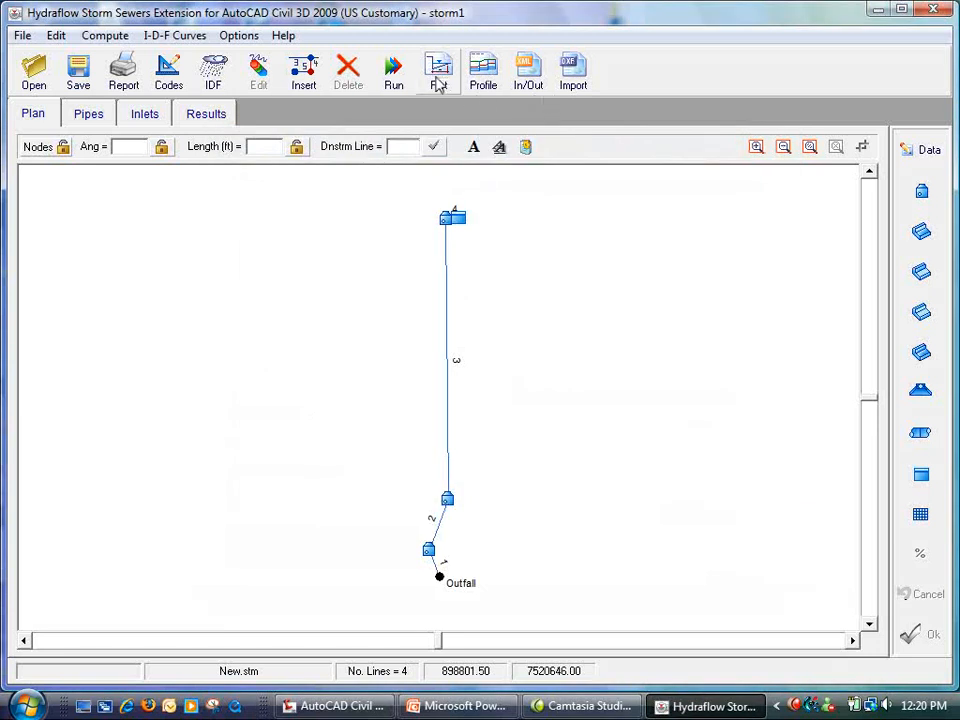
- Reload Hydraflow storm.xml for a LandXML update with the Storm pipe network as the export target
left_click(524, 77)
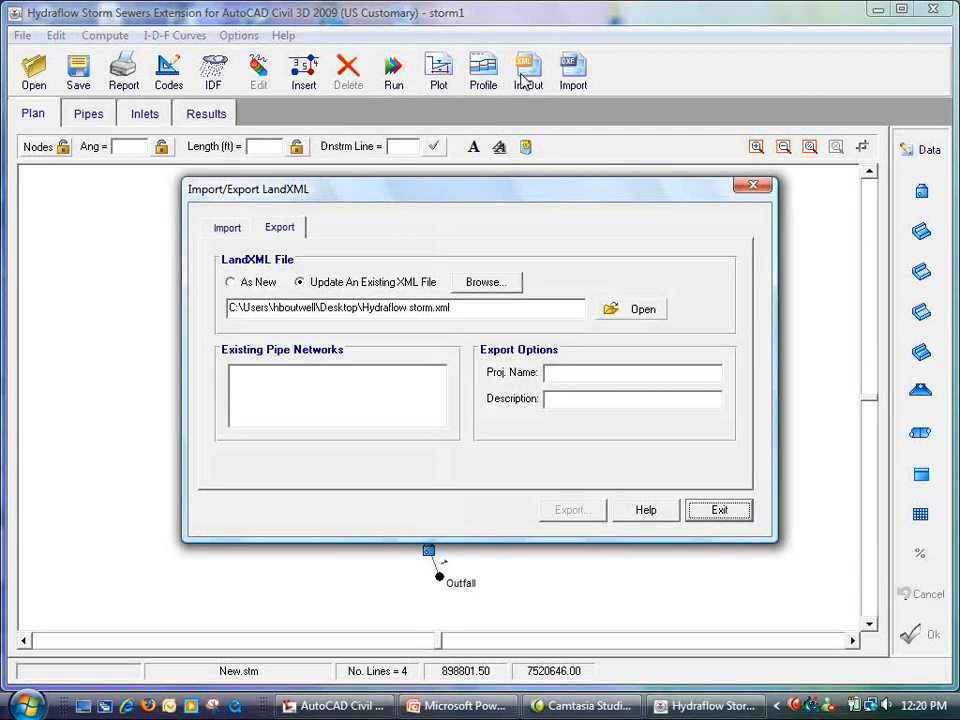
left_click(662, 311)
left_click(510, 403)
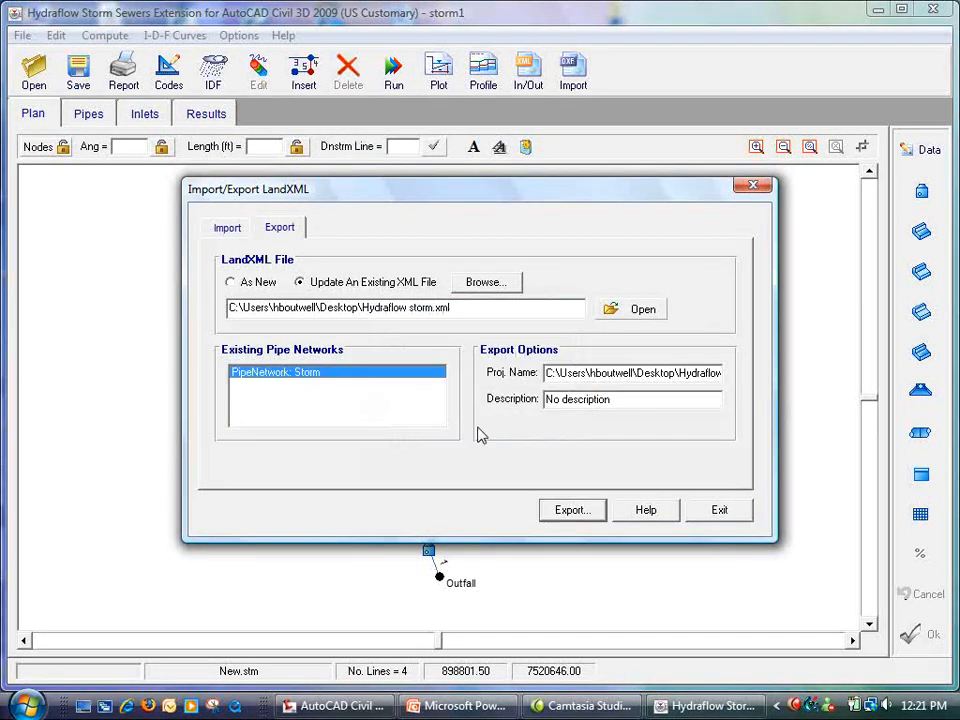
- Try to export the Storm network over the existing Hydraflow storm.xml and close the LandXML export
left_click(590, 512)
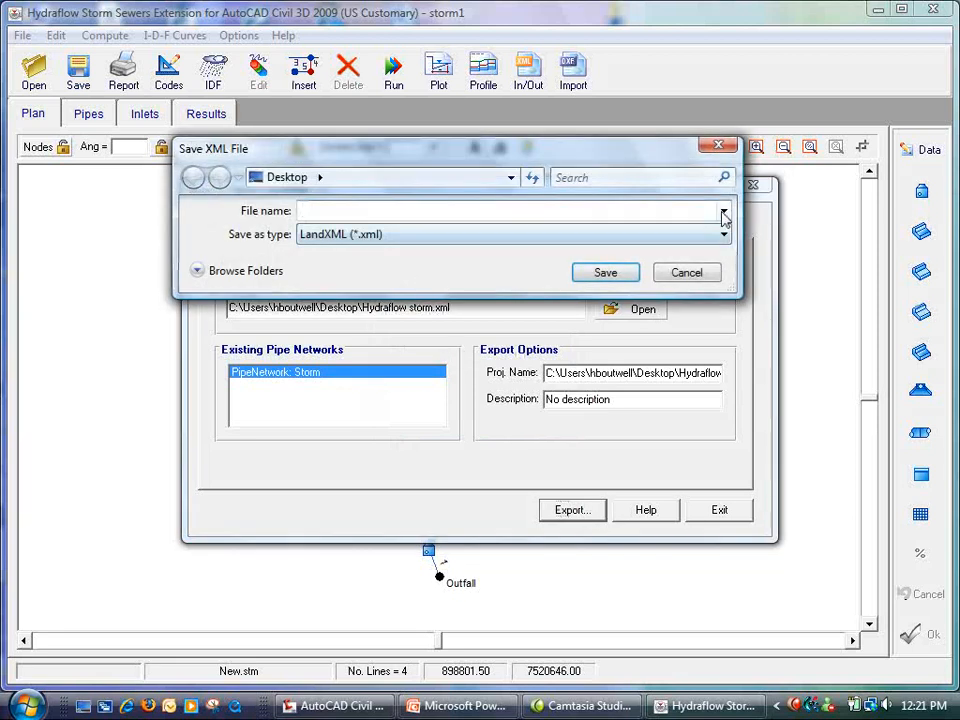
left_click(722, 211)
left_click(449, 230)
left_click(604, 272)
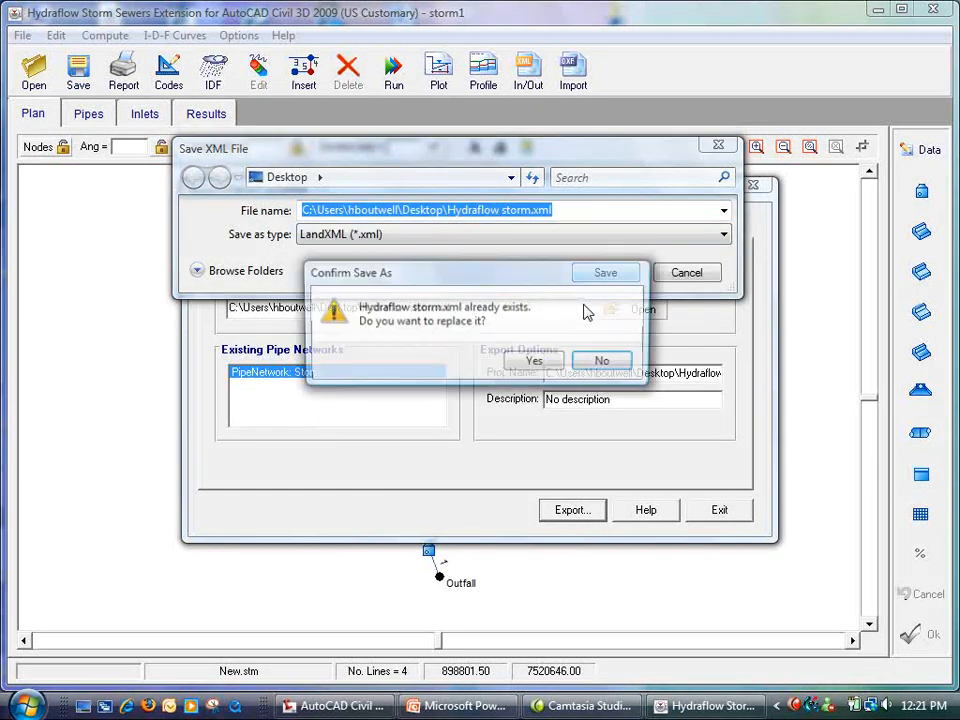
left_click(537, 362)
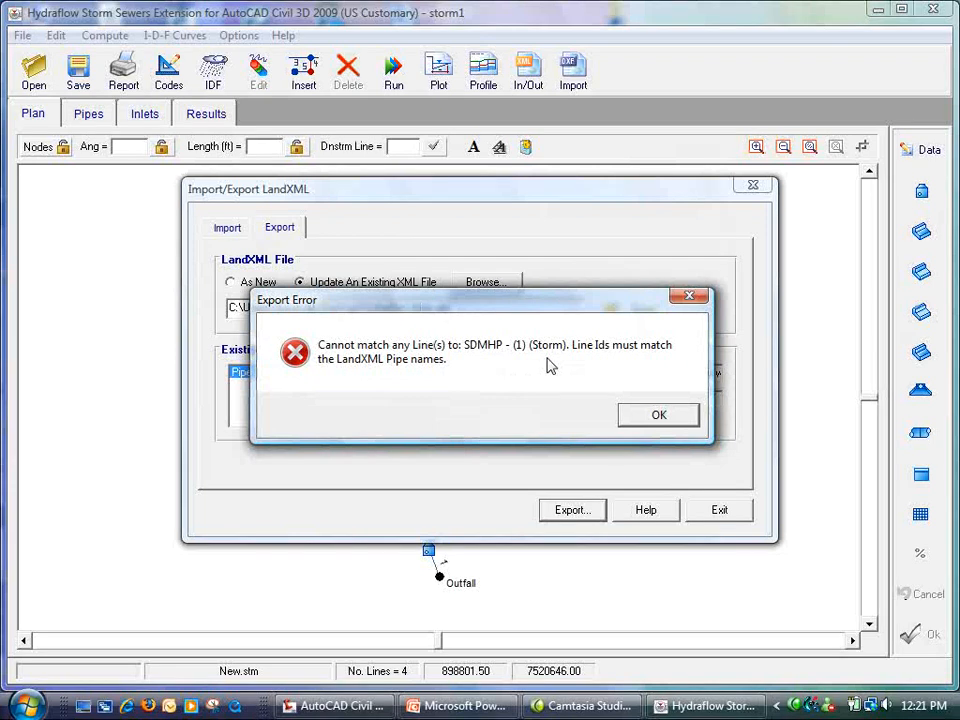
left_click(659, 414)
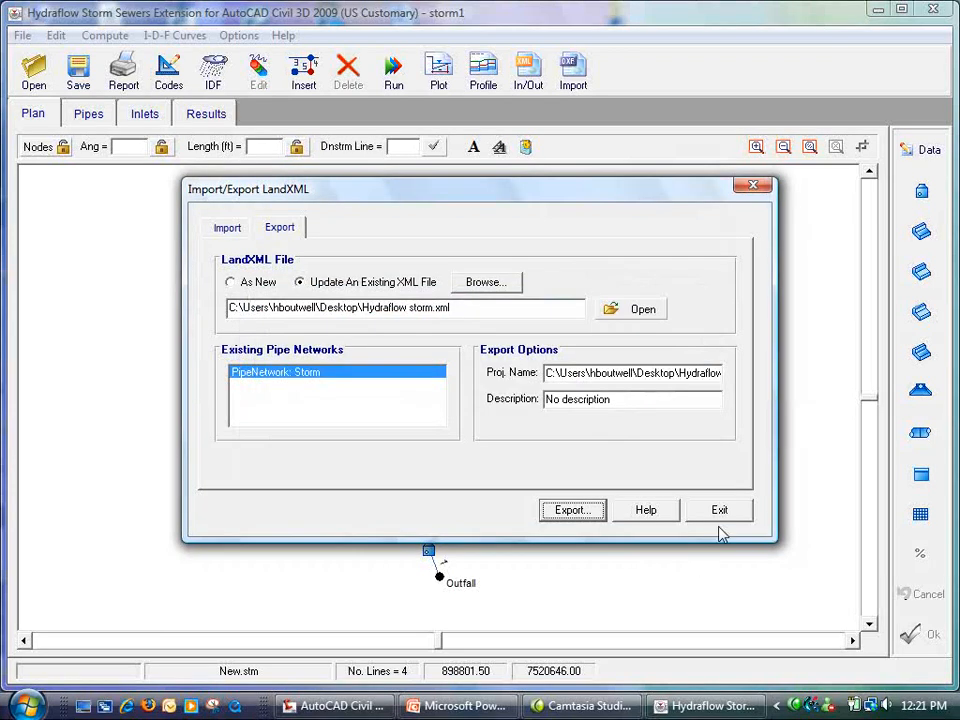
left_click(719, 509)
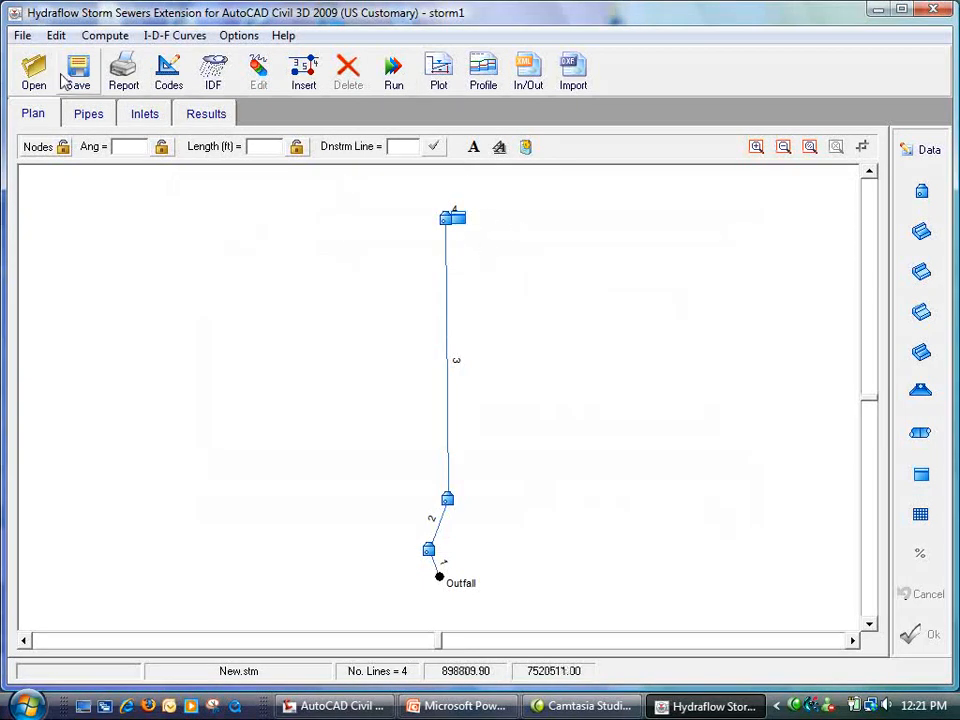
- Start a new project named STORM1, discarding the unsaved changes to New.stm
left_click(22, 36)
left_click(60, 57)
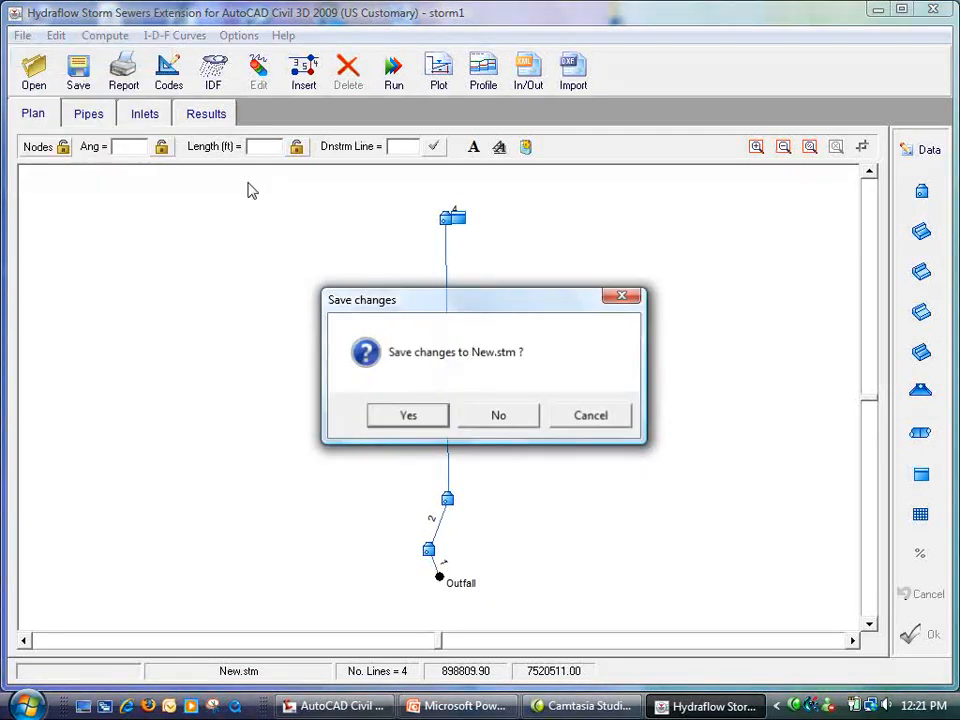
left_click(499, 415)
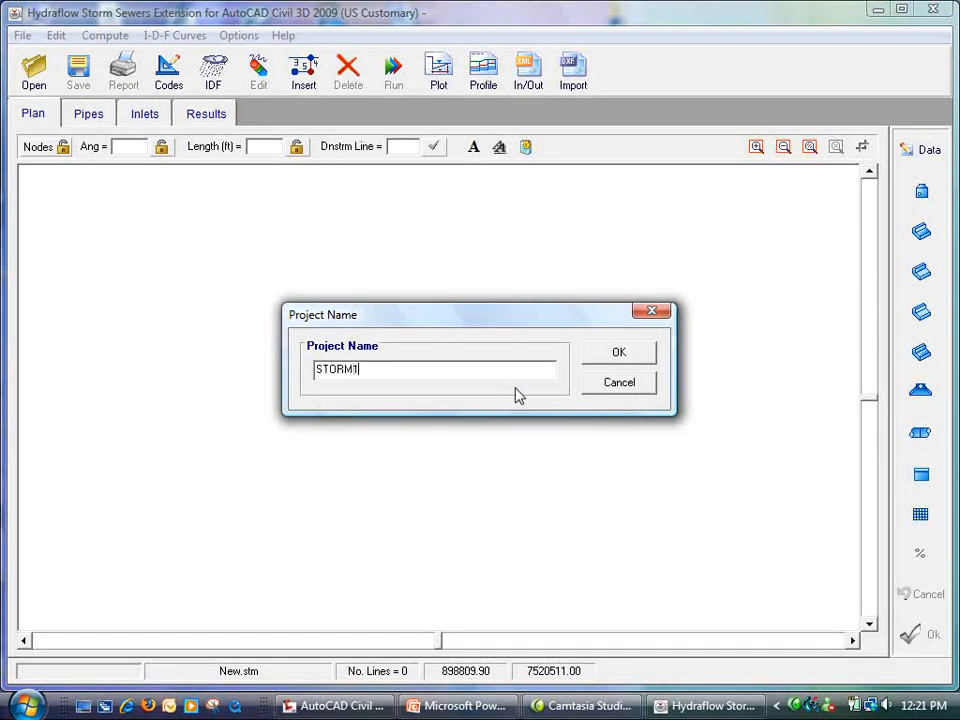
left_click(640, 358)
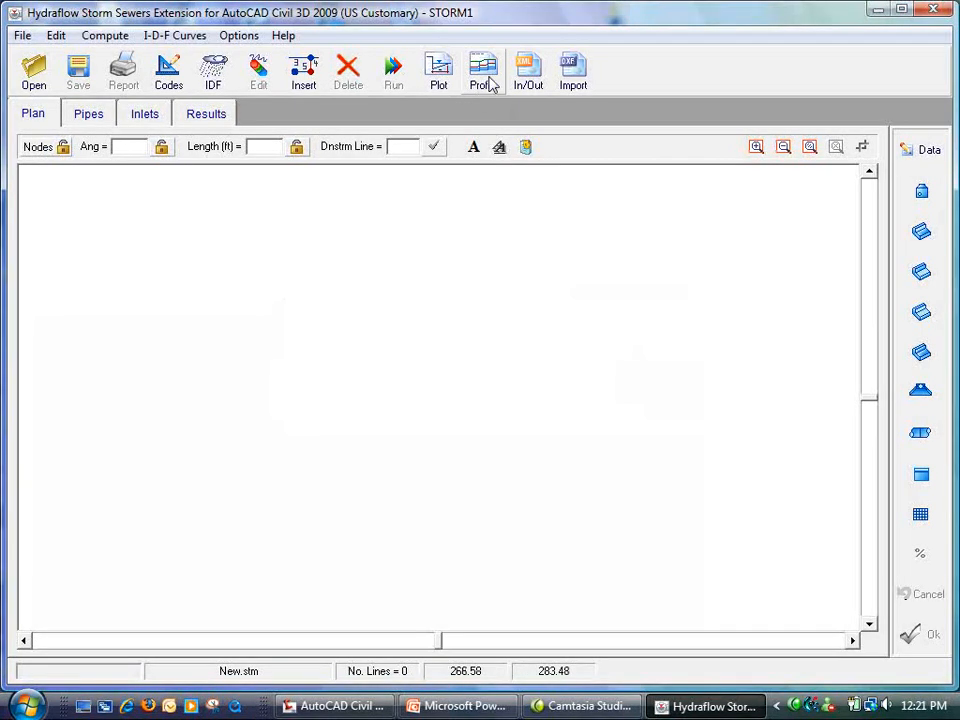
- Import the Storm pipe network from the LandXML file Hydraflow storm.xml
left_click(529, 76)
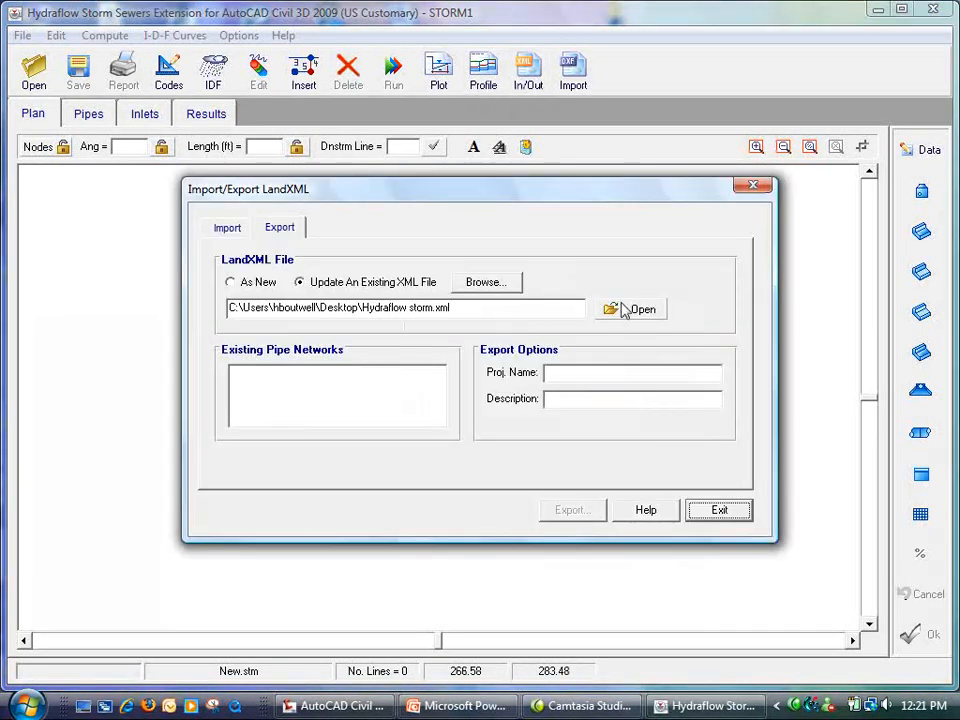
left_click(227, 227)
left_click(695, 318)
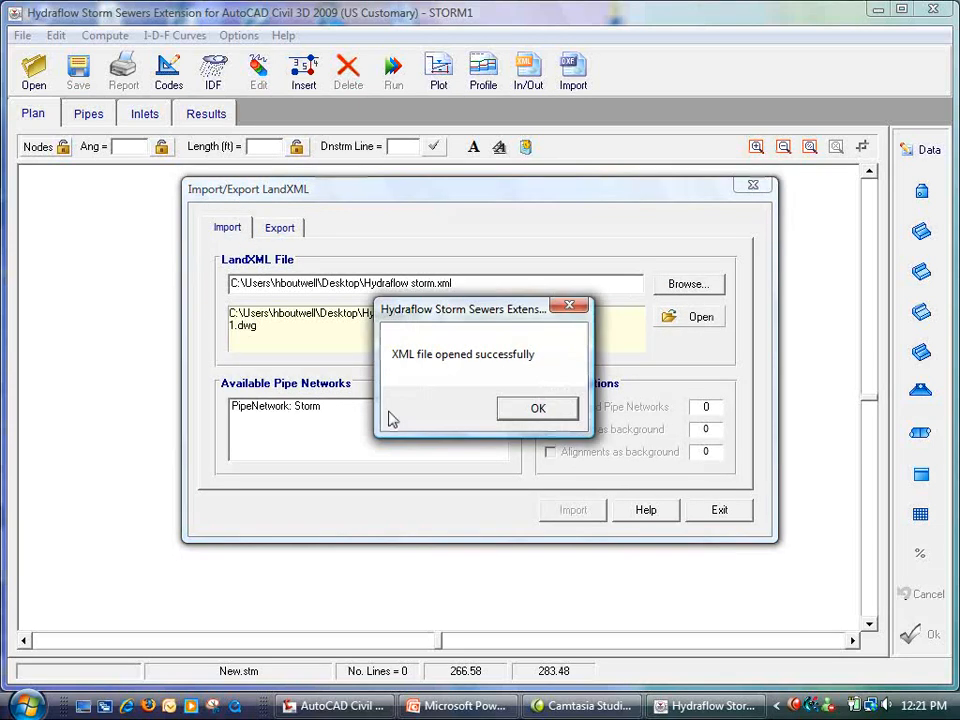
left_click(538, 407)
left_click(308, 408)
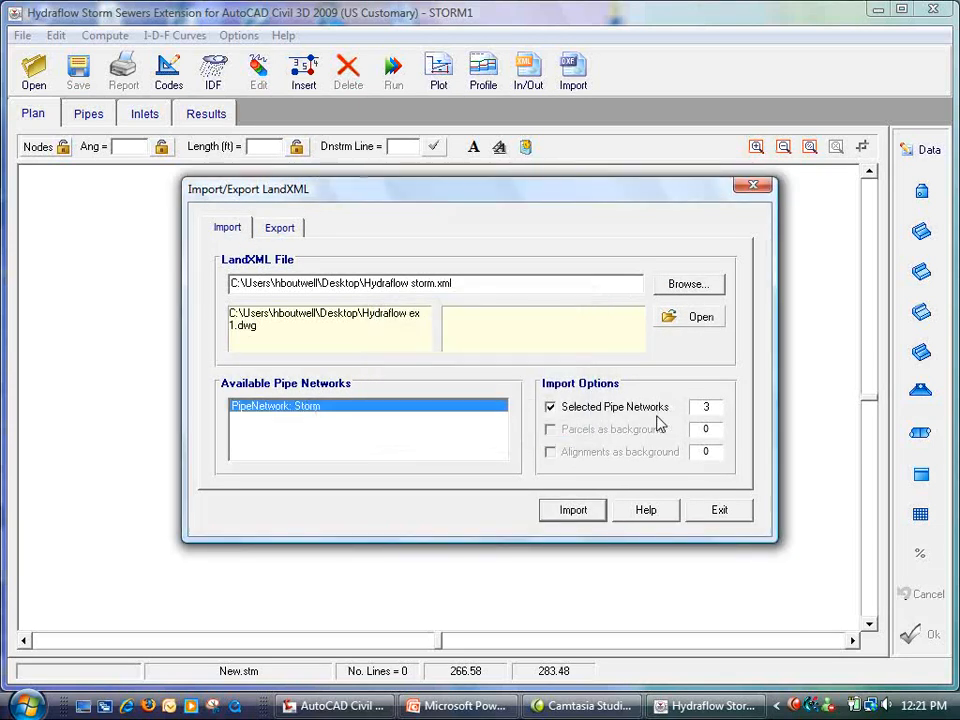
left_click(589, 514)
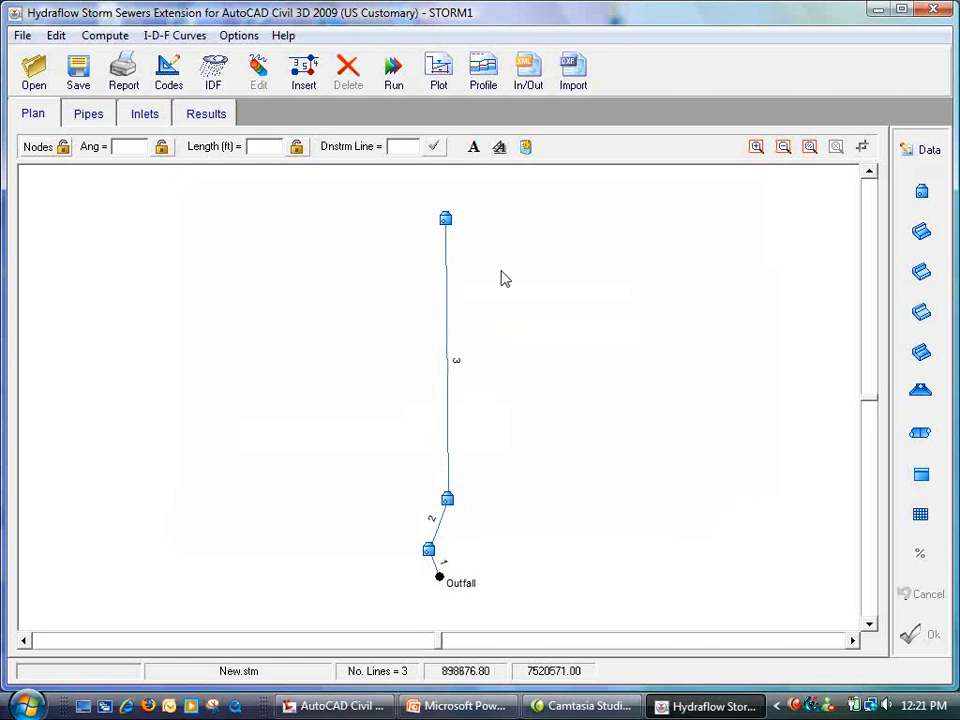
- Set line 3's Tc method to TR55 and compute sheet flow A with 250 ft length, 1.14 in two-year rain and 5% land slope
left_click(446, 237)
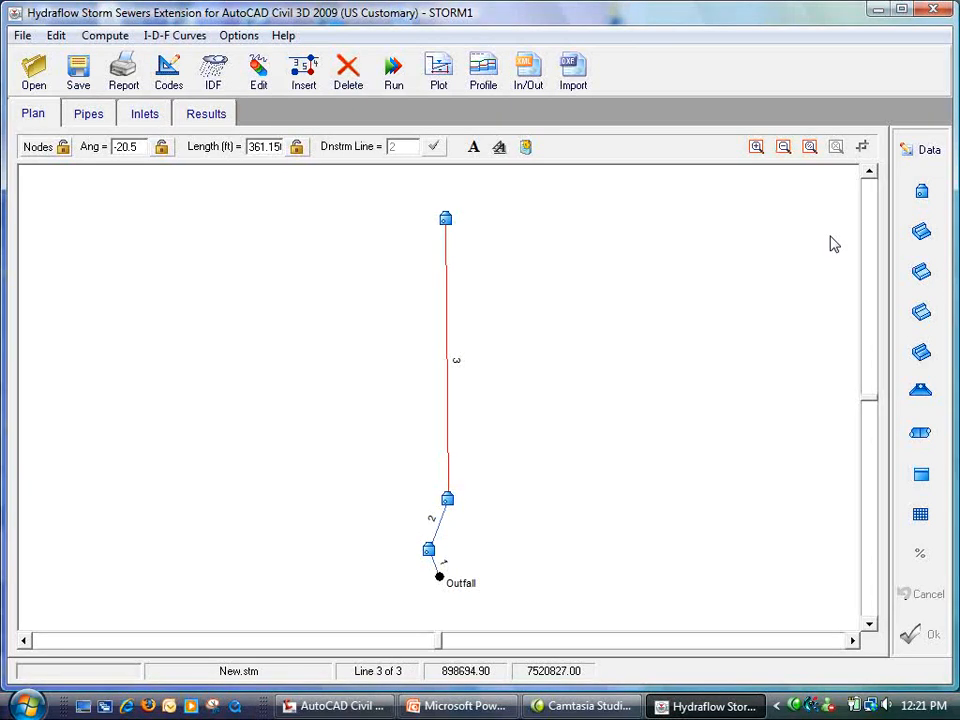
left_click(929, 152)
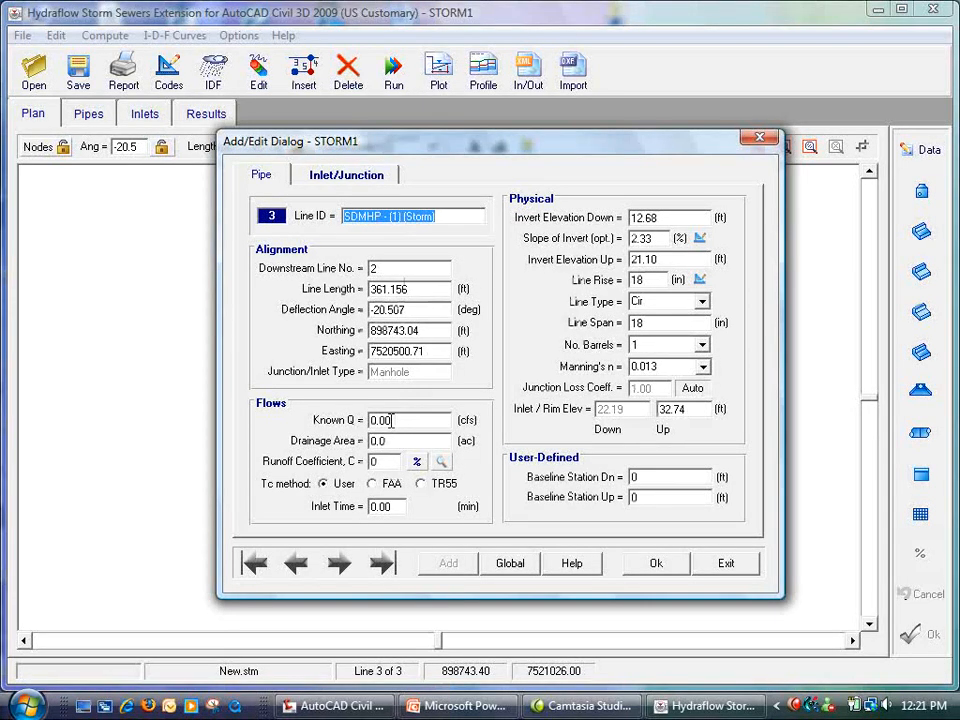
left_click(421, 483)
left_click(429, 508)
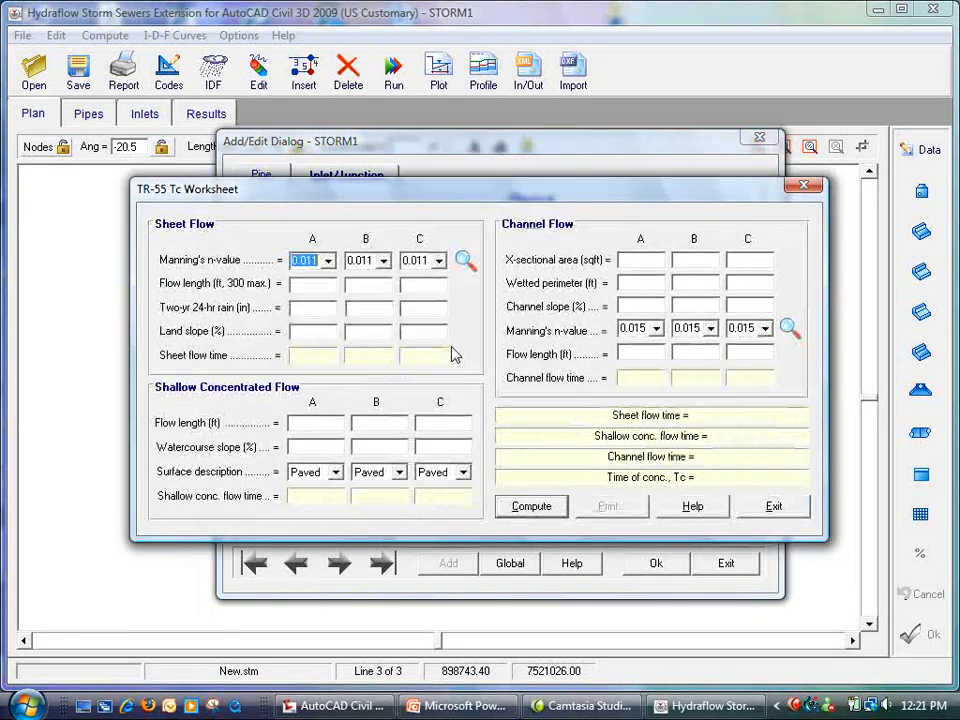
left_click(311, 284)
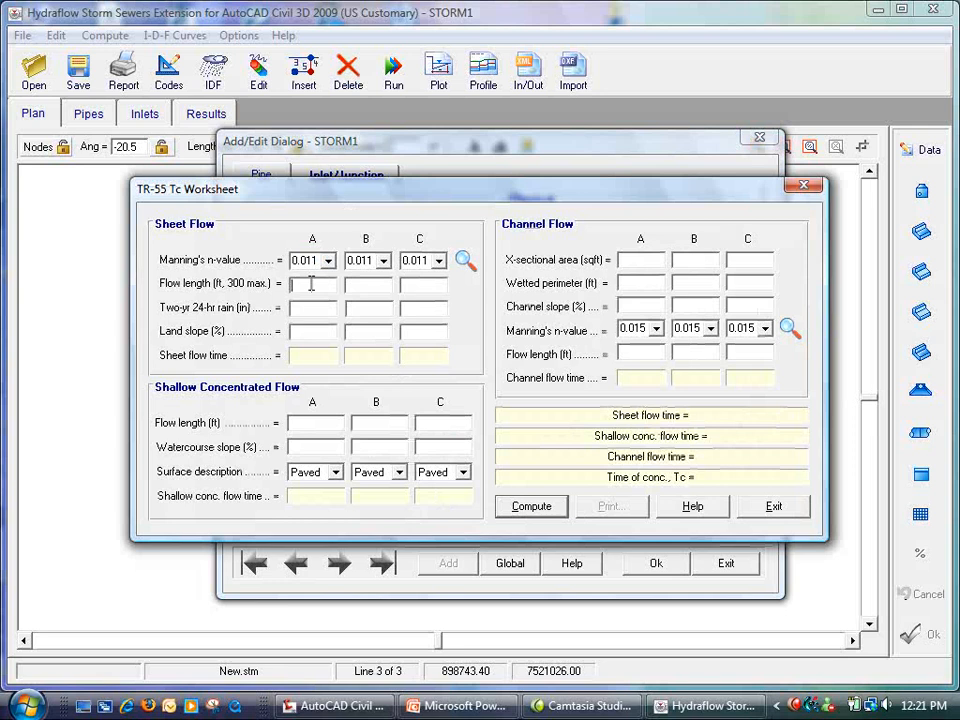
left_click(295, 307)
left_click(301, 334)
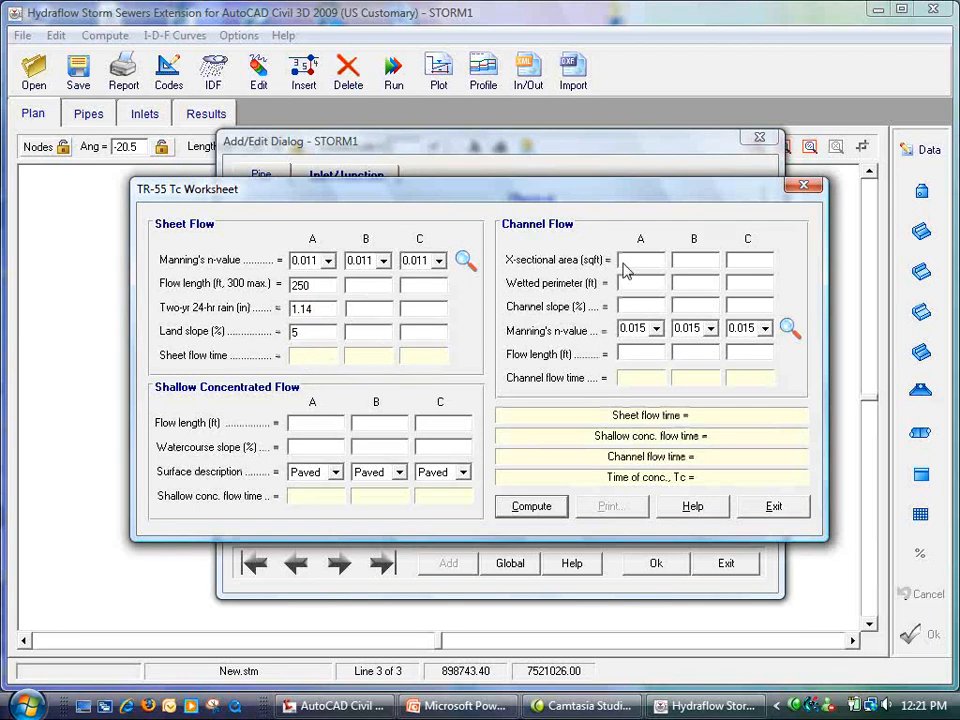
left_click(534, 514)
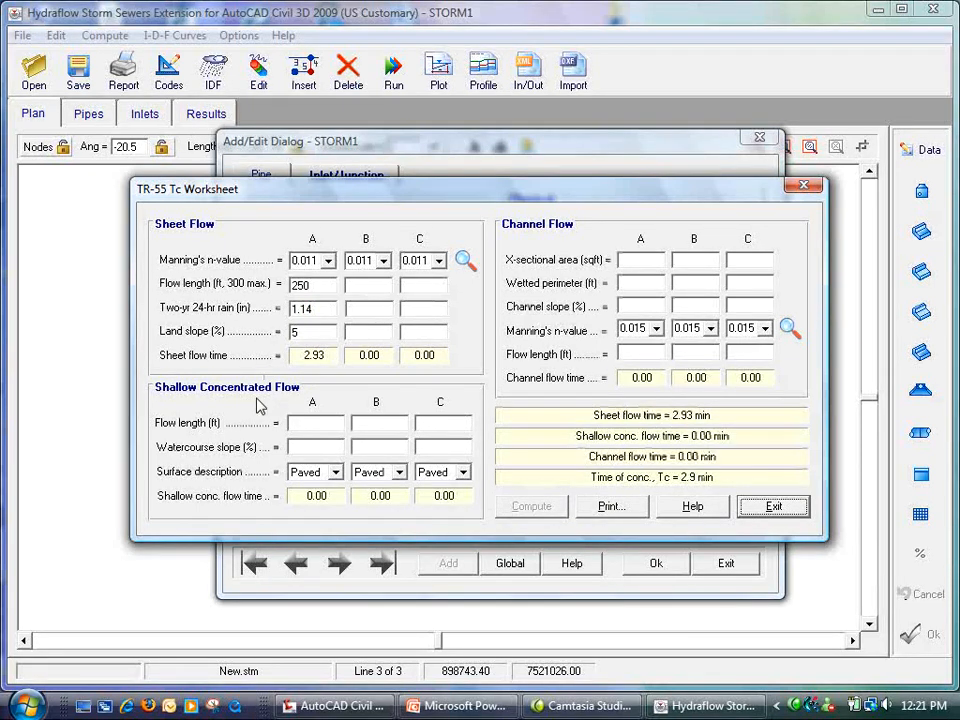
- Compute line 3's shallow concentrated flow A with 100 ft length, 2% slope and an unpaved surface, and accept the pipe data
left_click(293, 424)
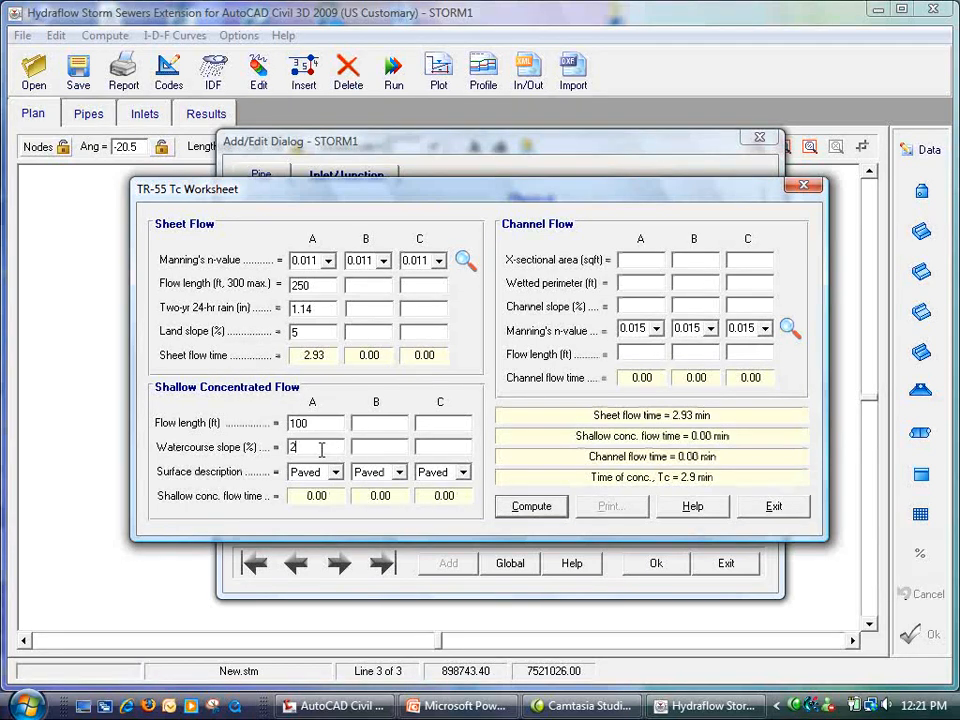
left_click(311, 474)
left_click(306, 499)
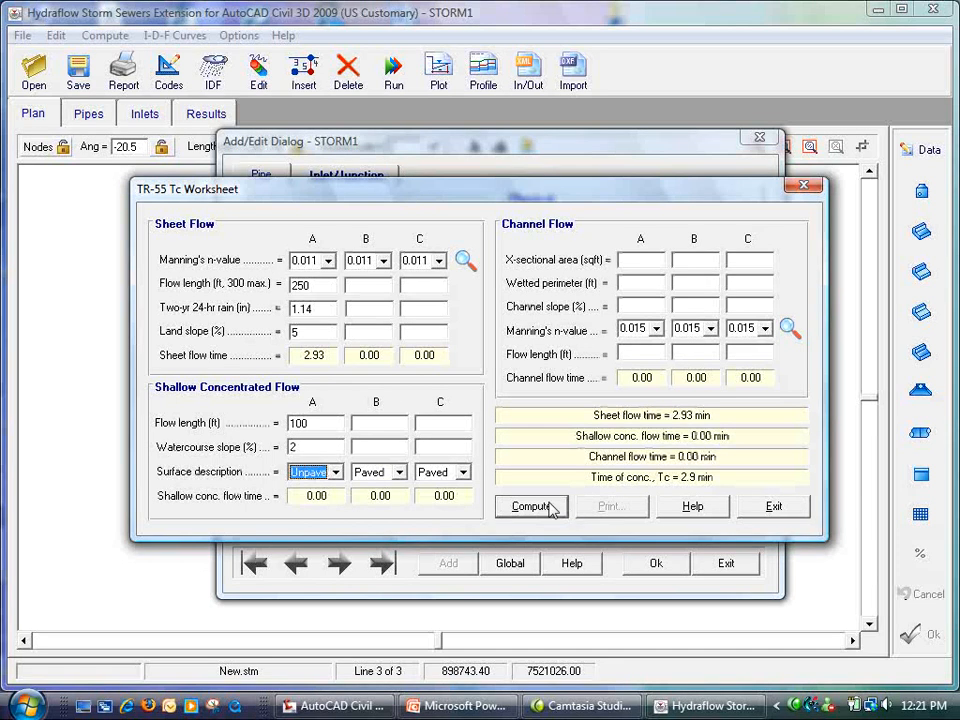
left_click(533, 507)
left_click(768, 506)
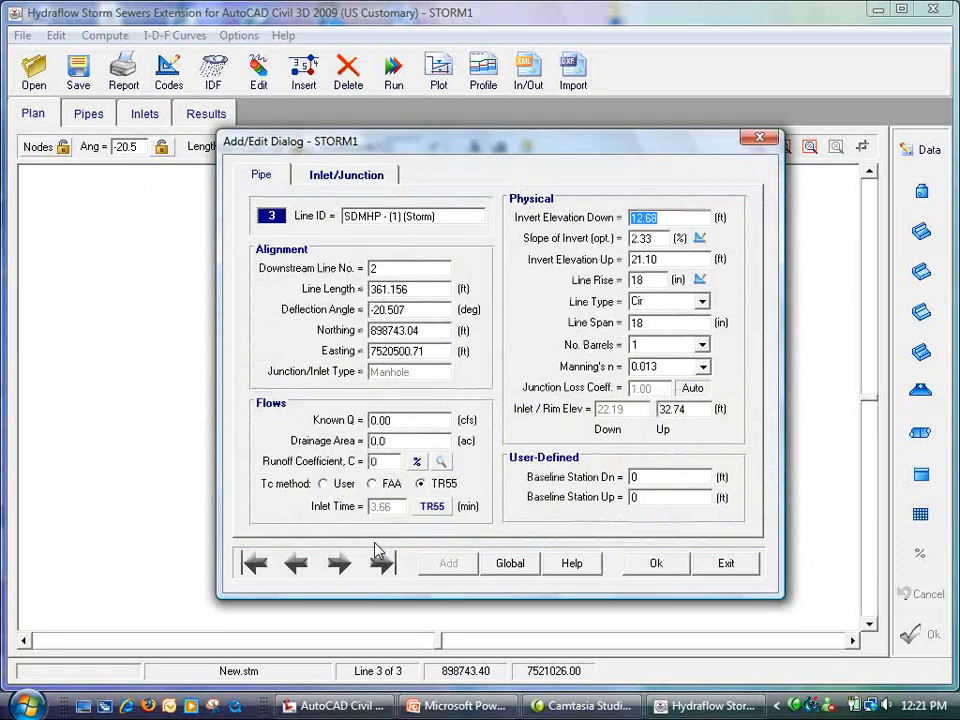
left_click(630, 569)
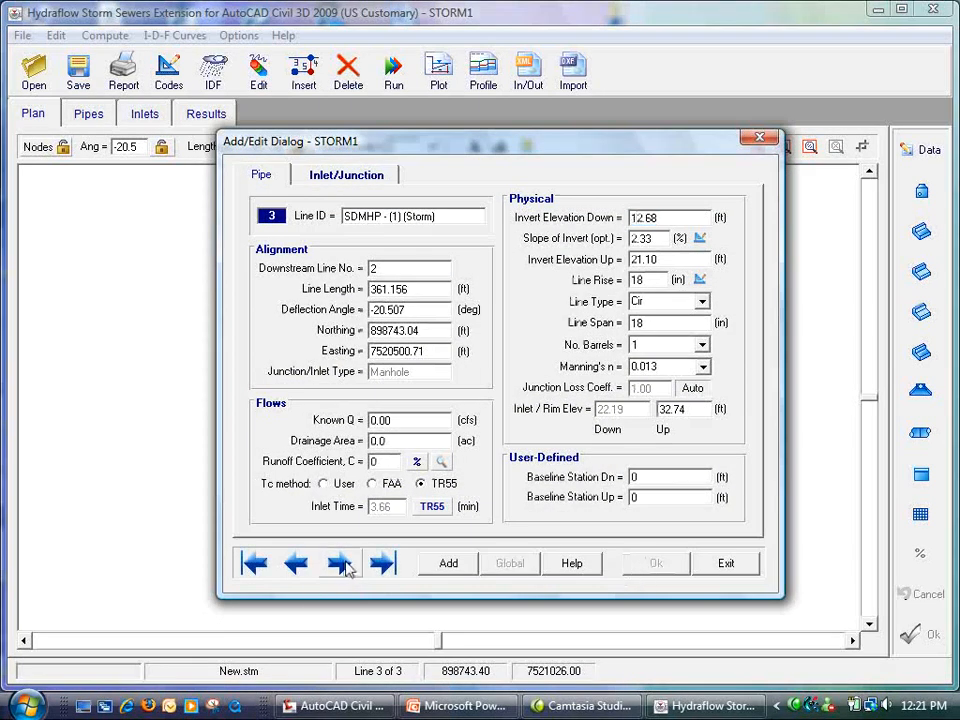
- Set line 2's inlet time to 5 minutes and accept its pipe data
left_click(296, 566)
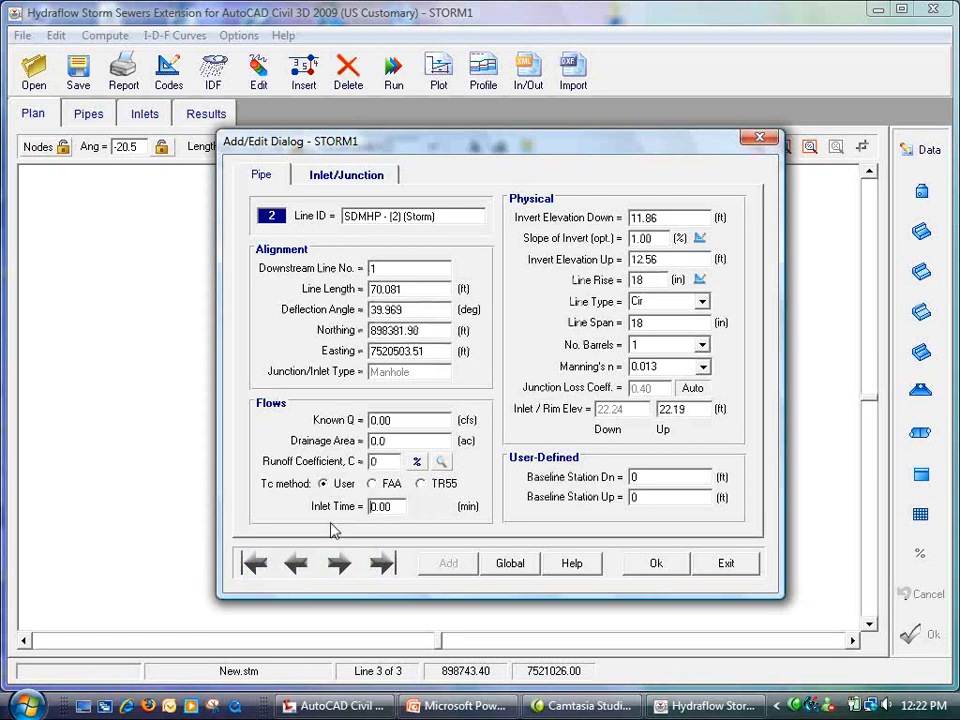
double_click(380, 506)
type("5")
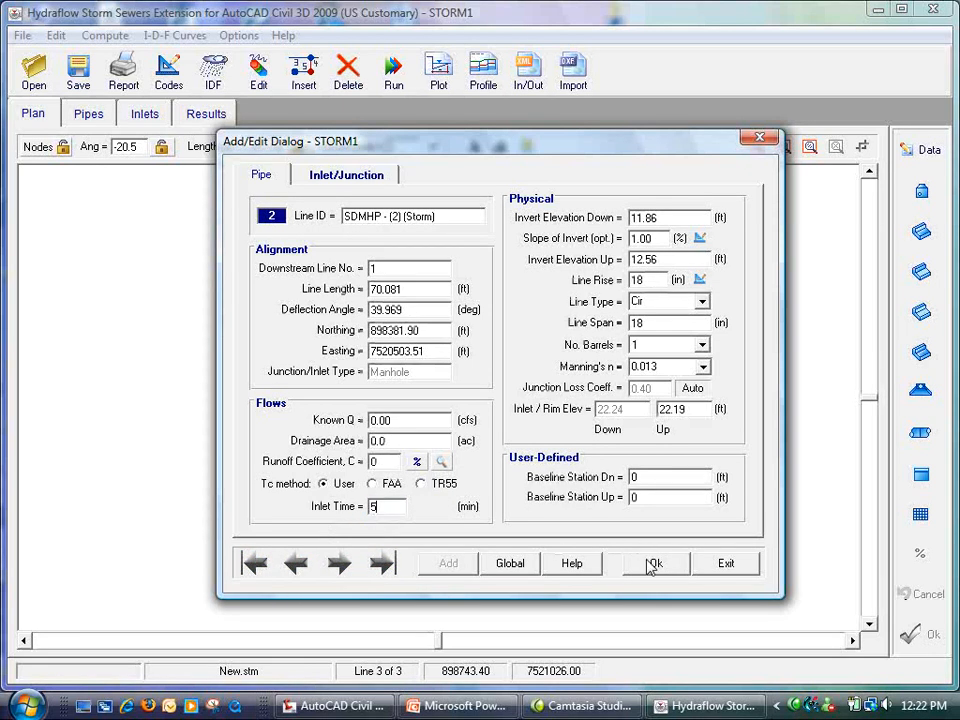
left_click(652, 566)
- Set line 1's inlet time to 5 minutes, accept it and close the pipe data
left_click(296, 566)
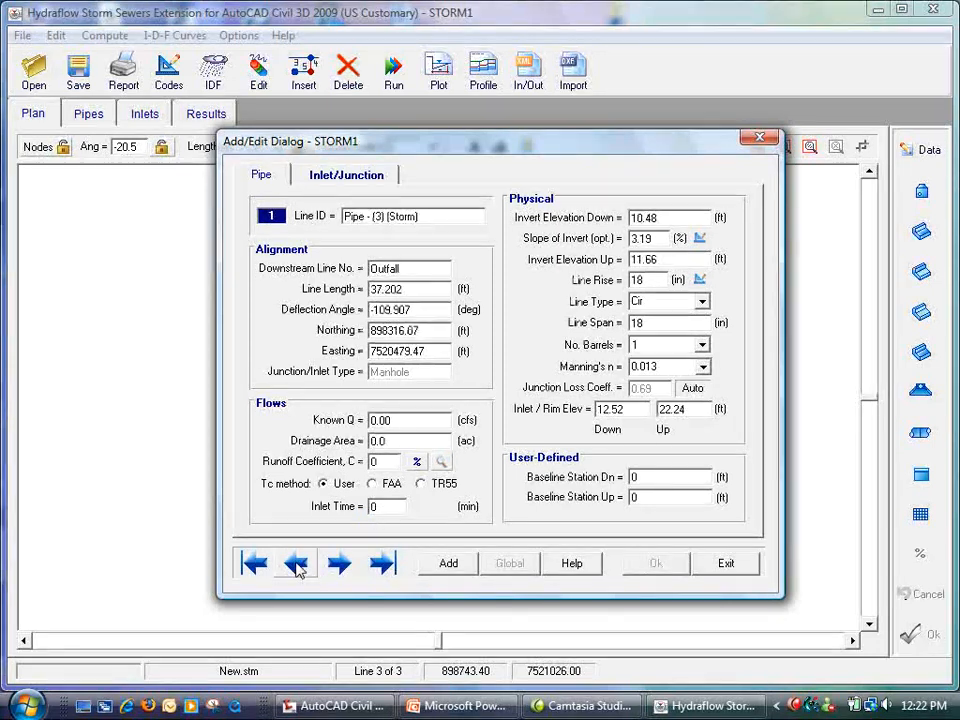
left_click(376, 509)
type("5")
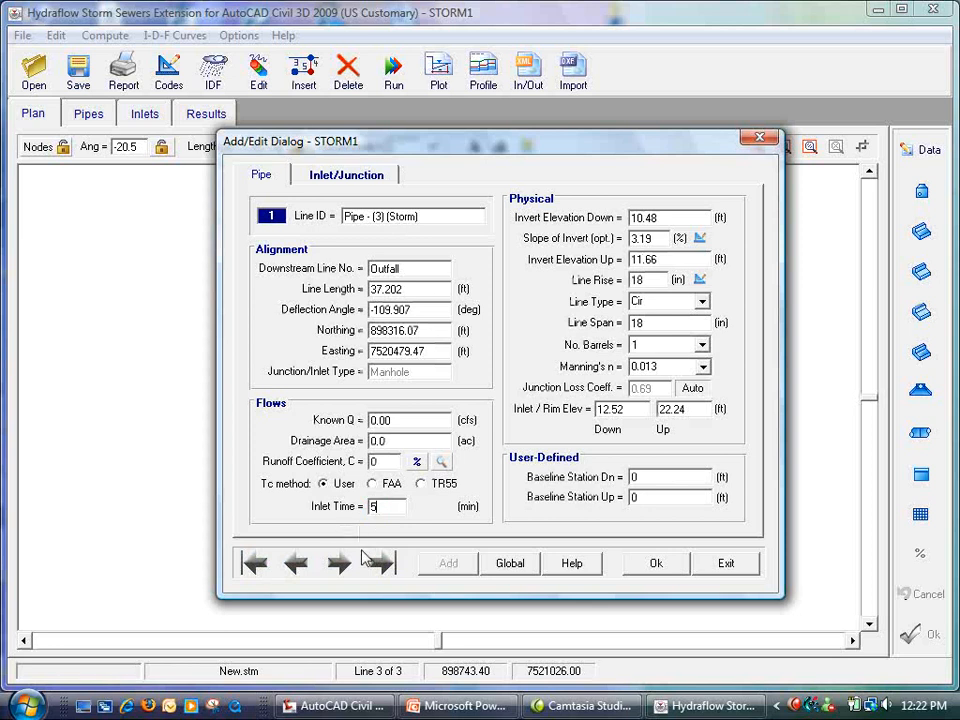
left_click(640, 563)
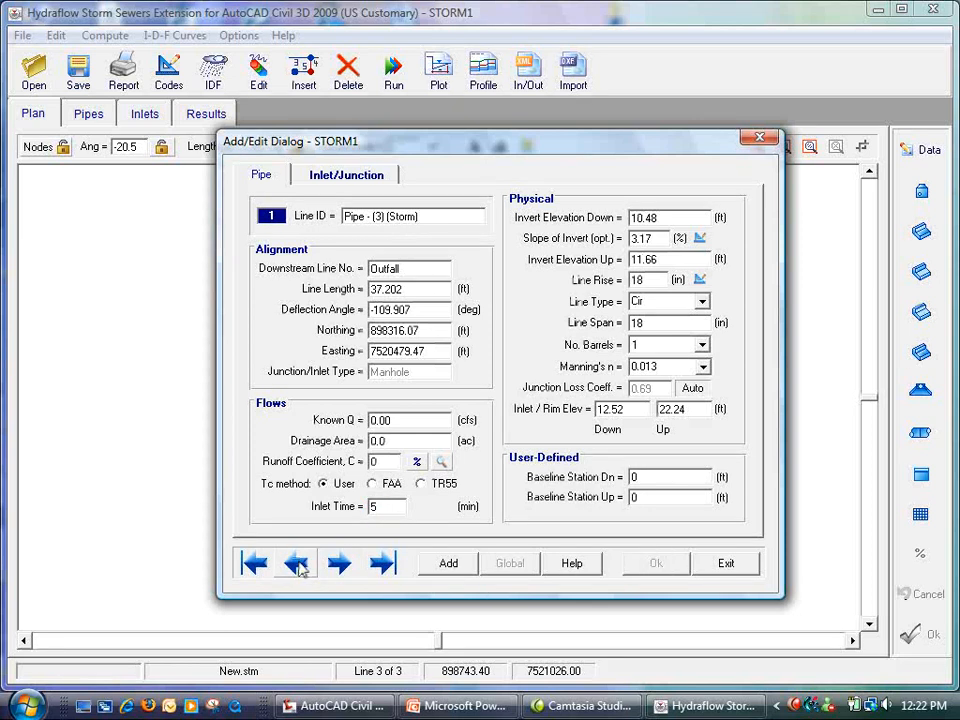
left_click(722, 565)
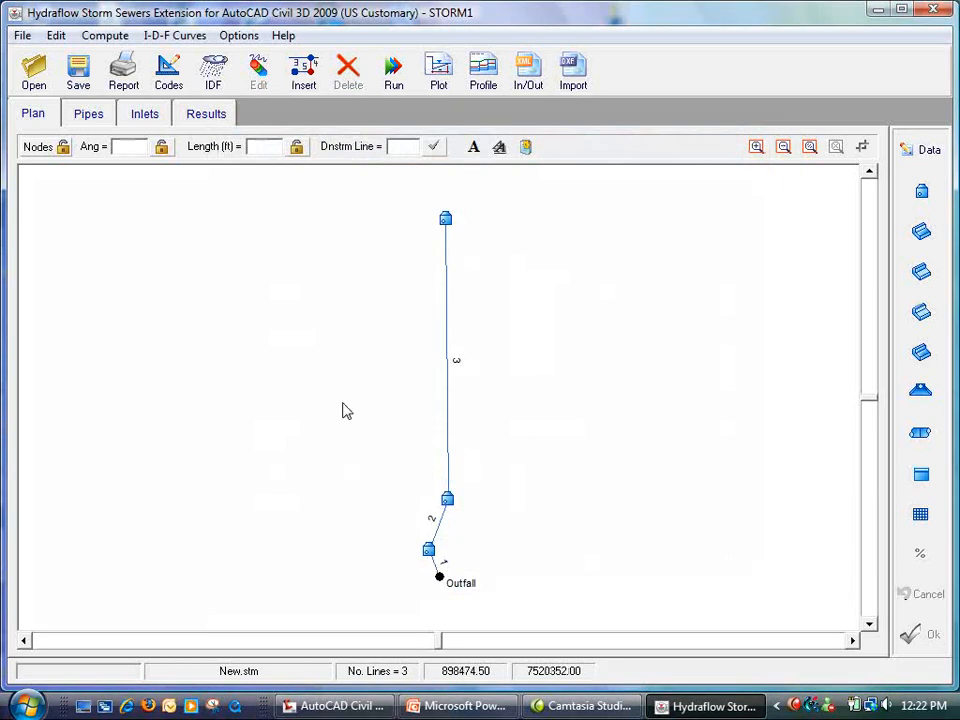
- Try to compute the system with the starting HGL of outfall line Pipe - (3) (Storm) set to Normal
left_click(392, 74)
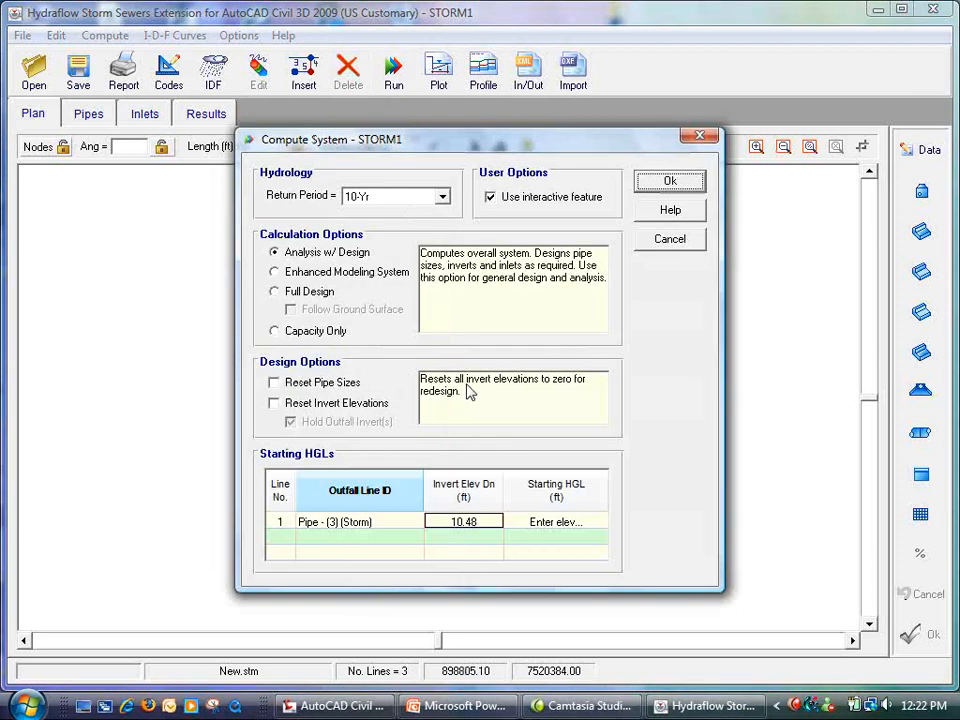
left_click(570, 524)
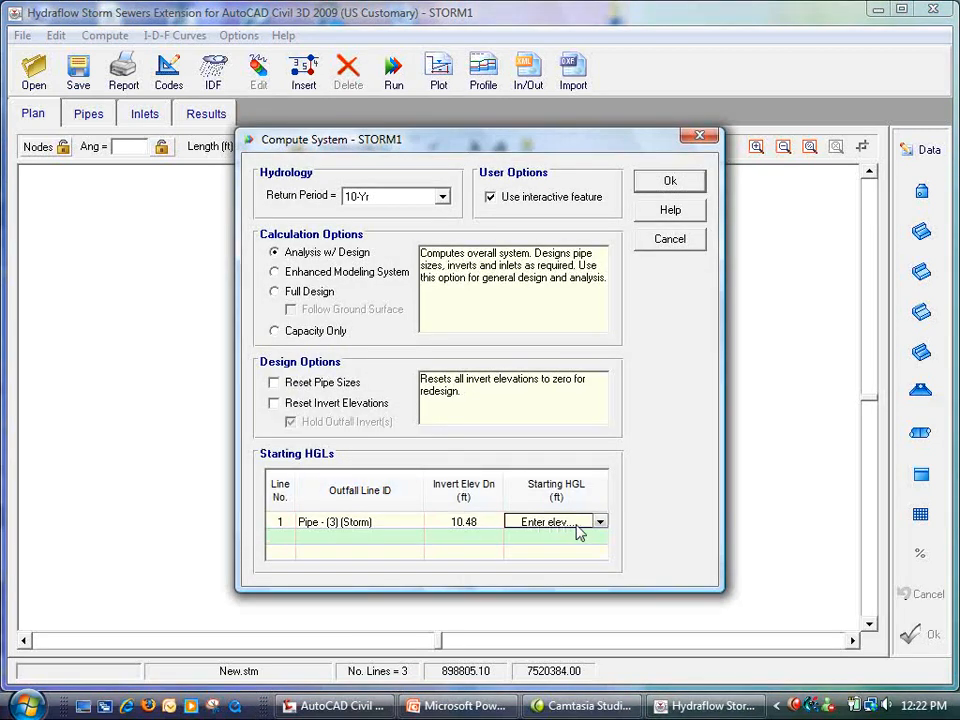
left_click(598, 524)
left_click(521, 575)
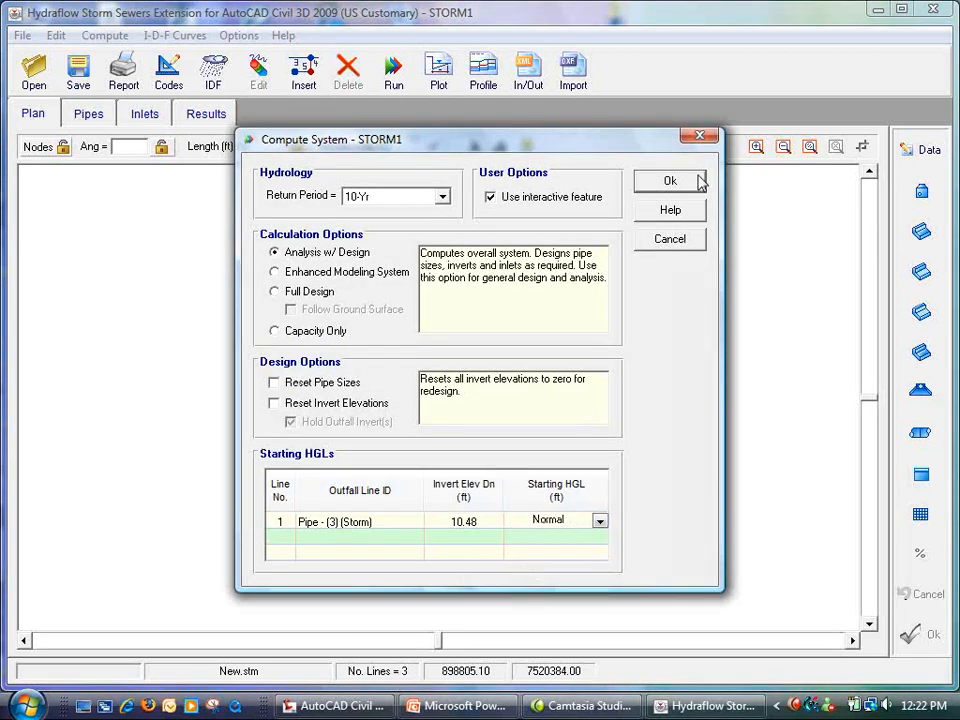
left_click(672, 183)
left_click(570, 416)
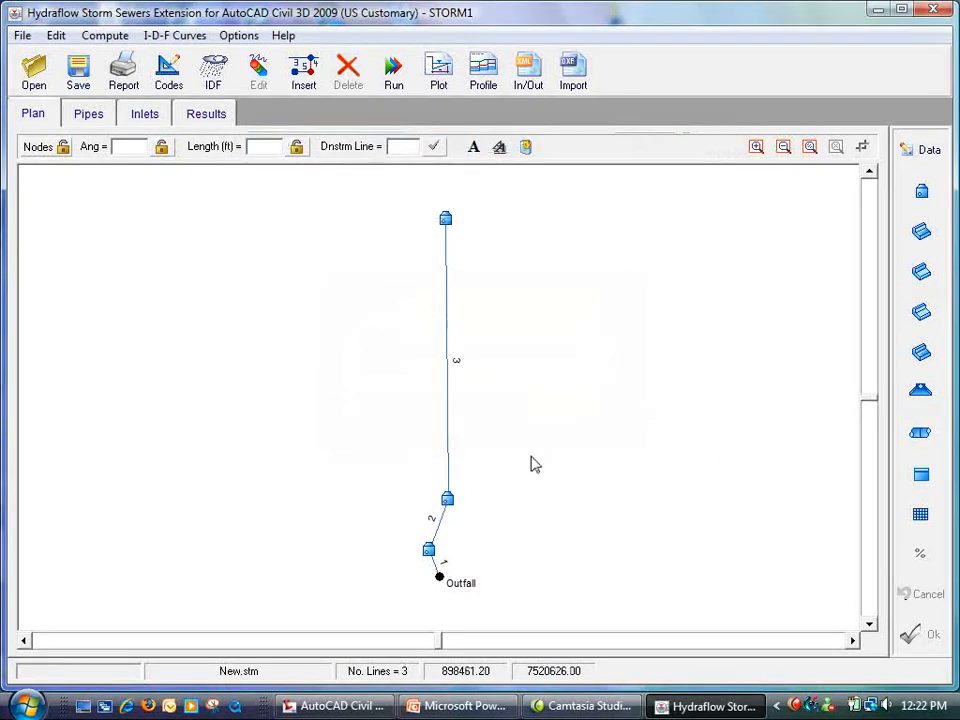
- Set line 1's Tc method to TR55 and enter sheet flow A with 250 ft length, 1.14 in two-year rain and 5% land slope
left_click(447, 253)
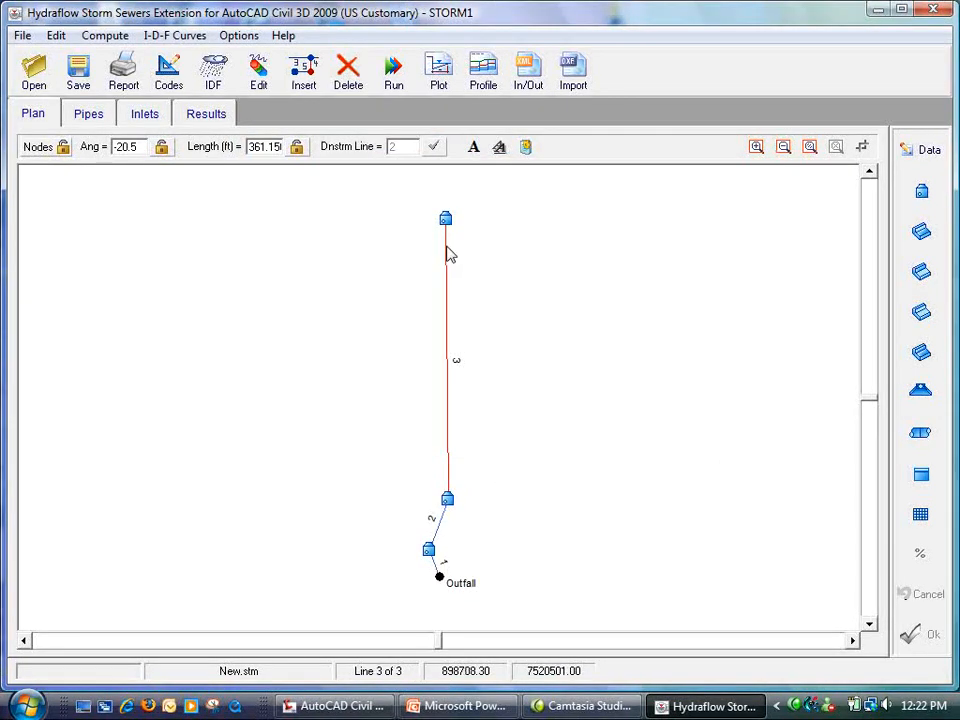
left_click(918, 146)
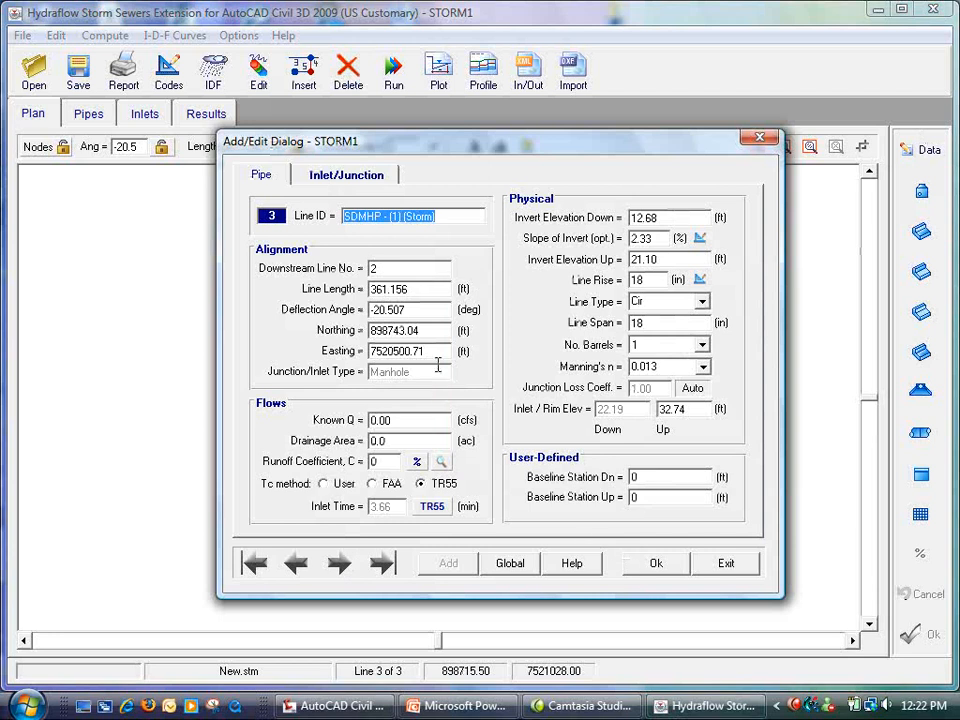
key("Tab")
left_click(648, 564)
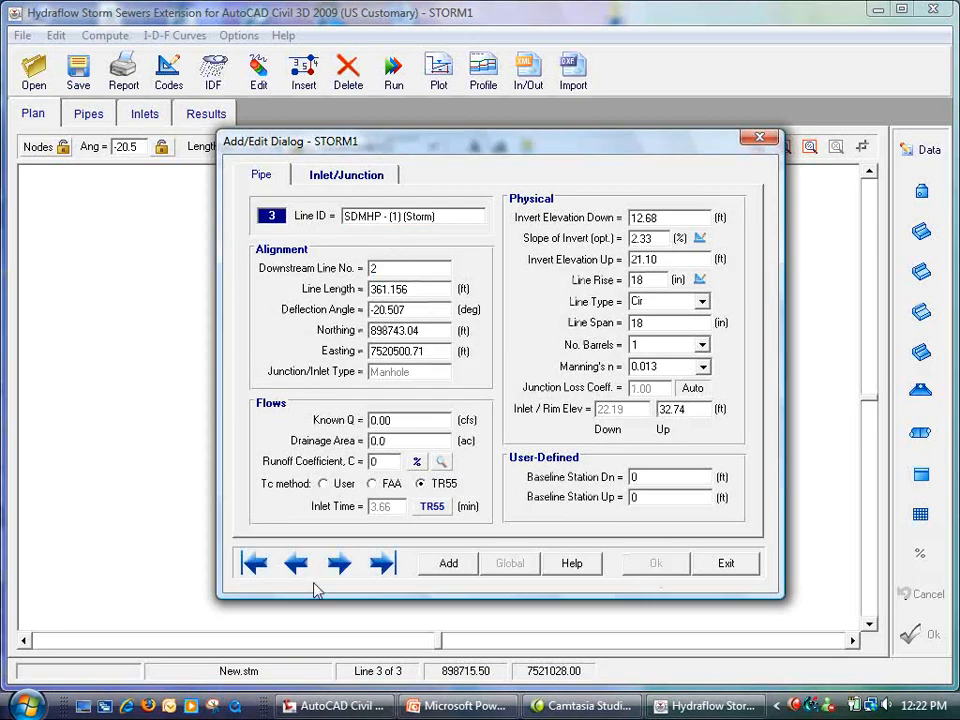
left_click(300, 568)
left_click(303, 572)
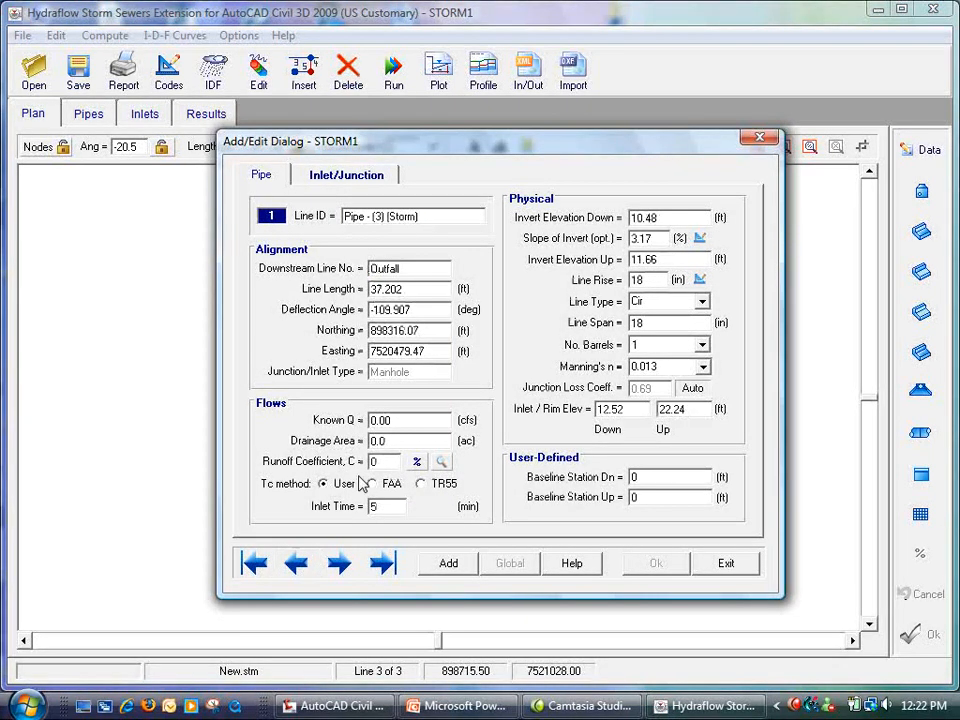
left_click(421, 484)
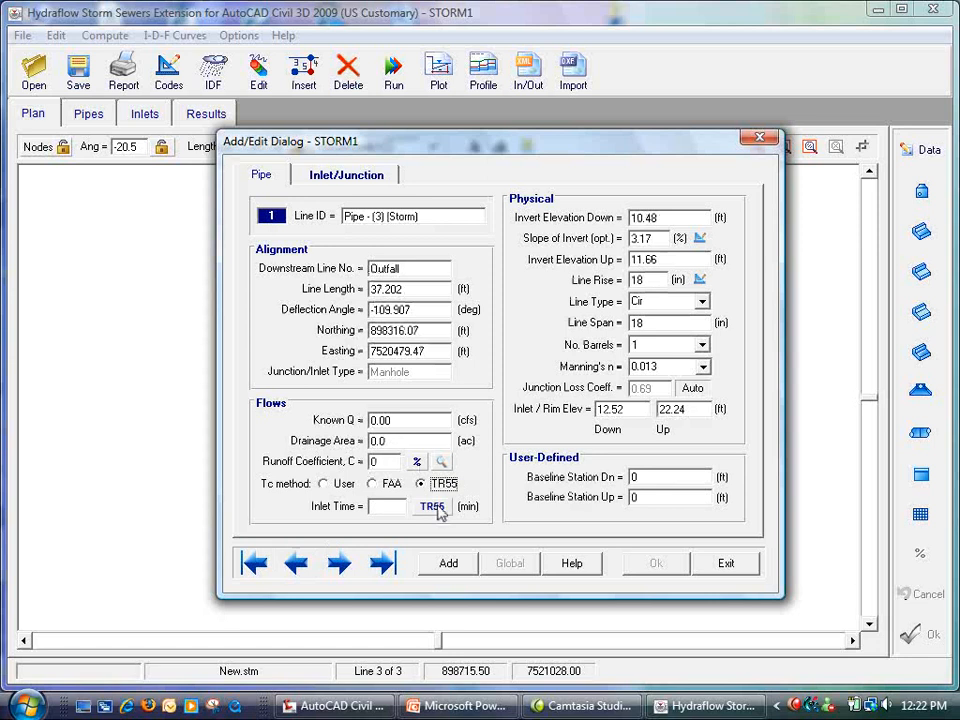
left_click(433, 507)
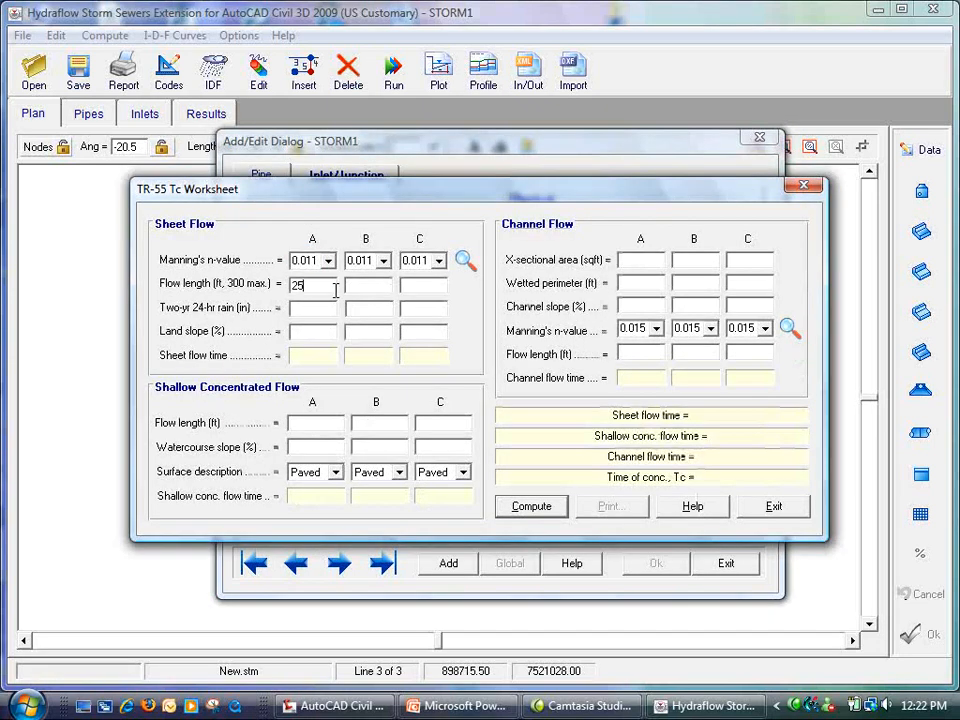
left_click(314, 335)
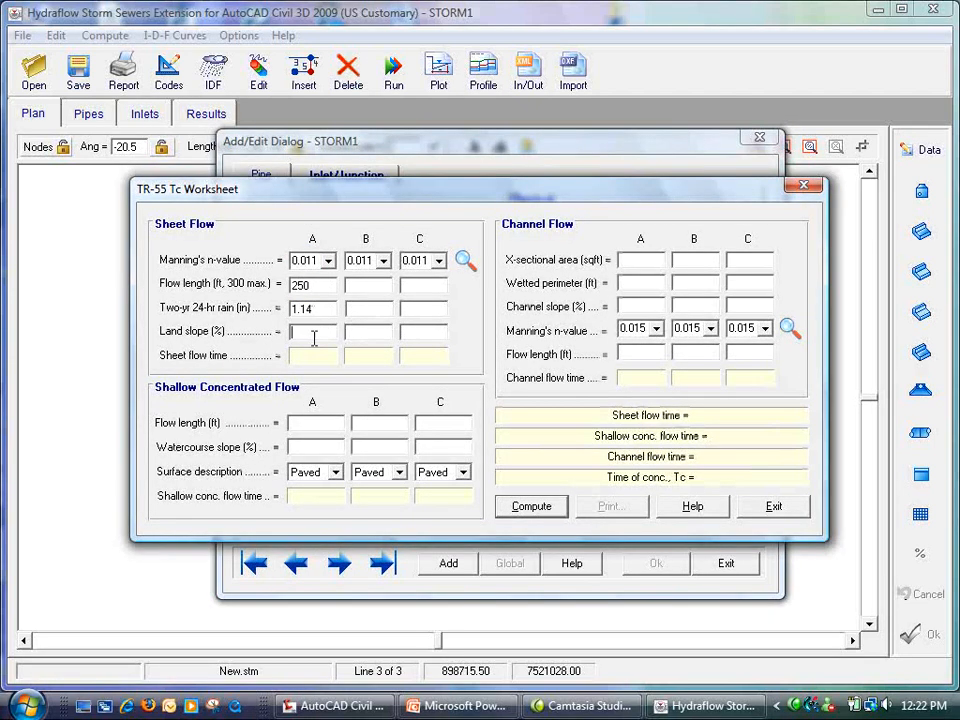
- Compute line 1's shallow concentrated flow A with 100 ft length, 2% slope and an unpaved surface, and accept the pipe data
type("1")
key("Tab")
type("2")
left_click(311, 474)
left_click(310, 502)
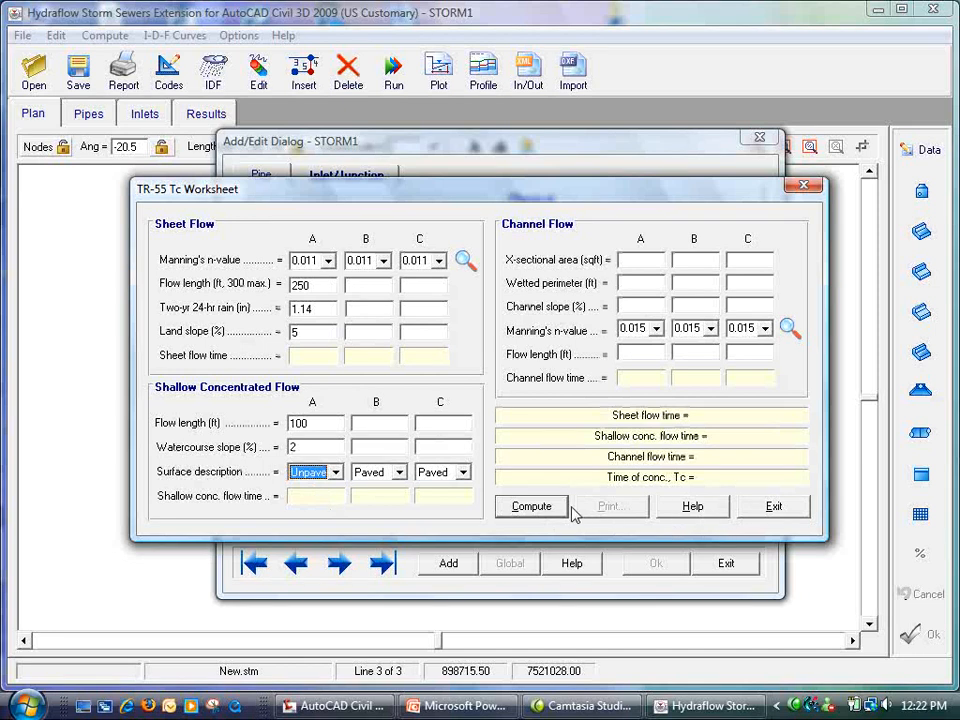
left_click(540, 507)
left_click(776, 510)
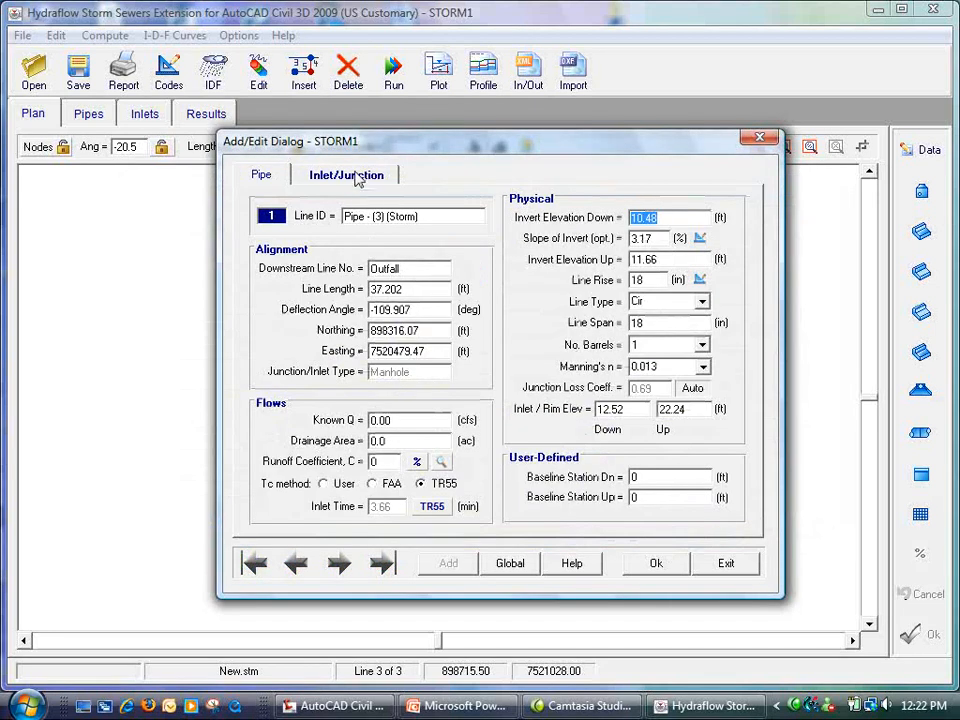
left_click(652, 563)
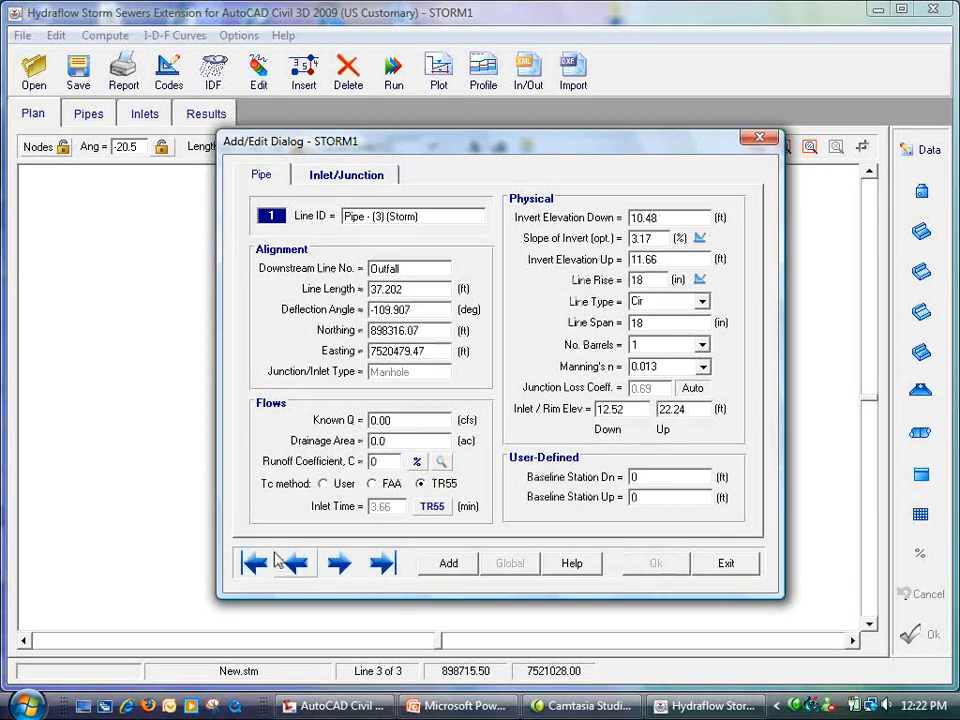
- Set line 1's known Q to 0.10 cfs, accept it and close the pipe data
left_click(405, 421)
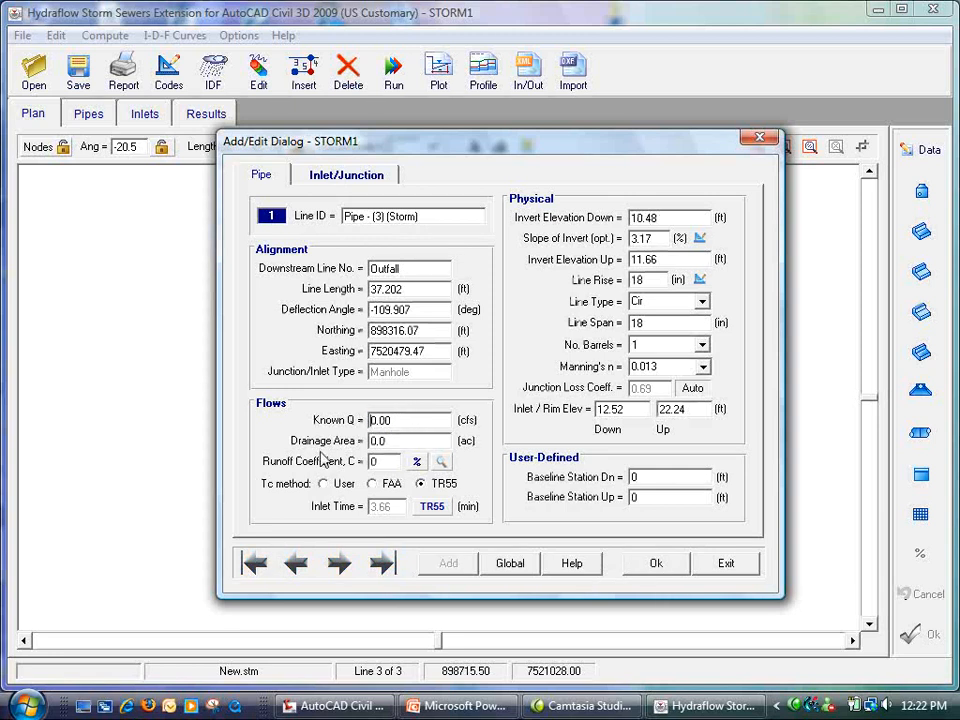
type("0.1")
left_click(636, 566)
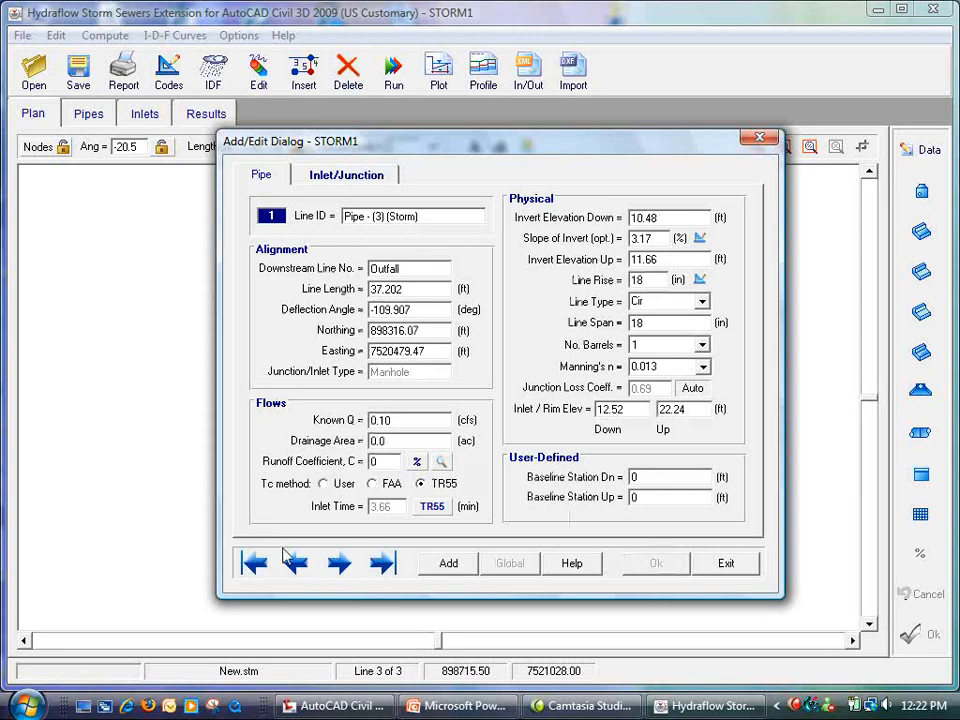
left_click(732, 565)
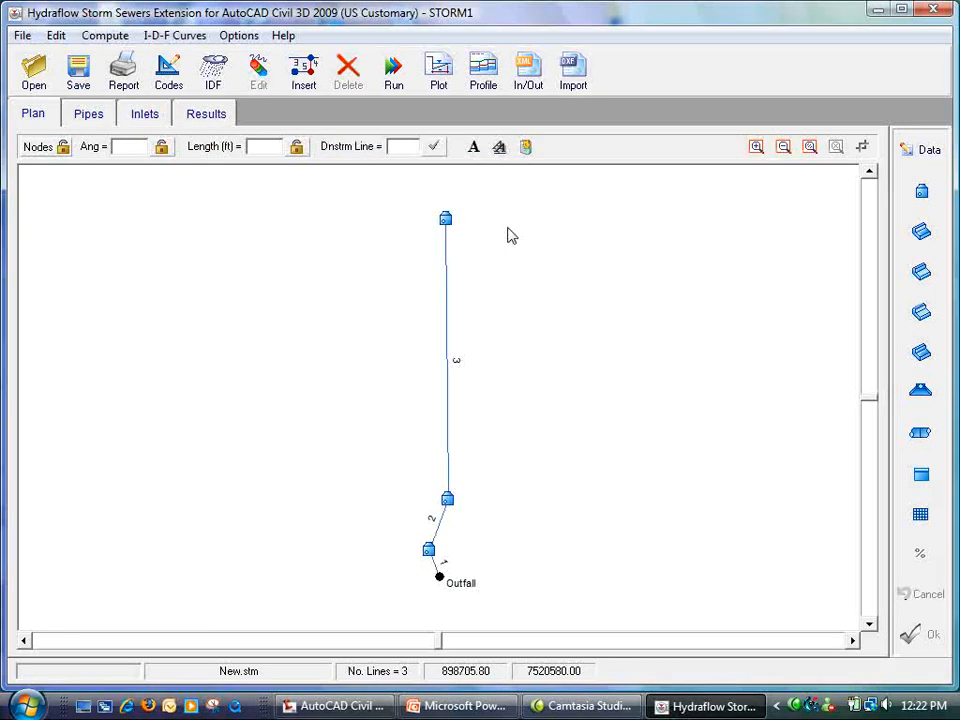
- Try to compute the system again for the 10-Yr return period using Analysis w/ Design
left_click(392, 72)
left_click(668, 182)
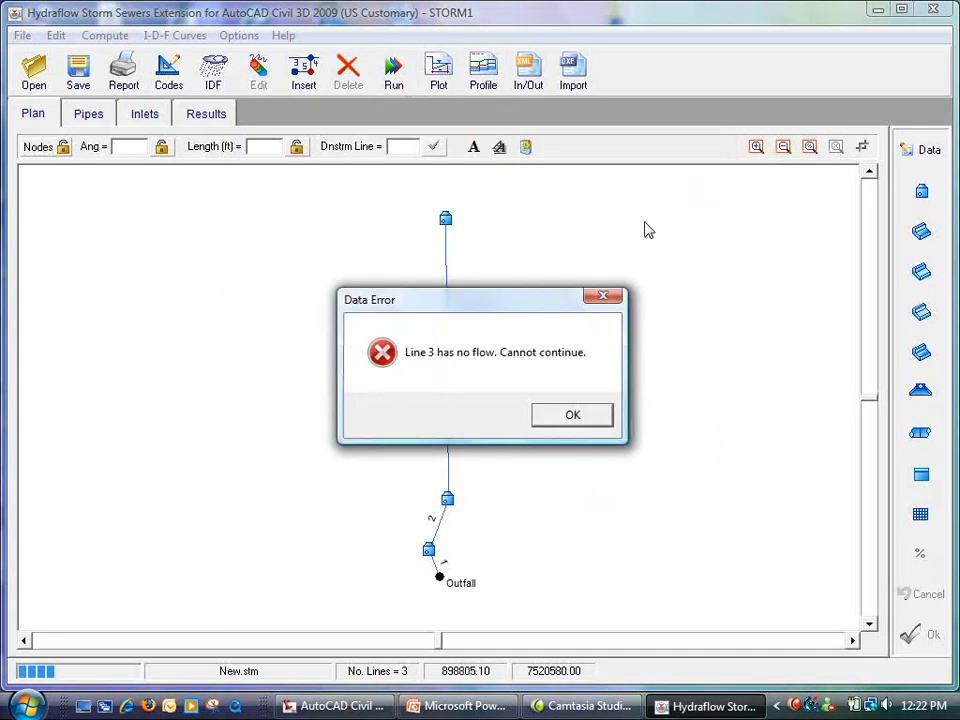
left_click(556, 418)
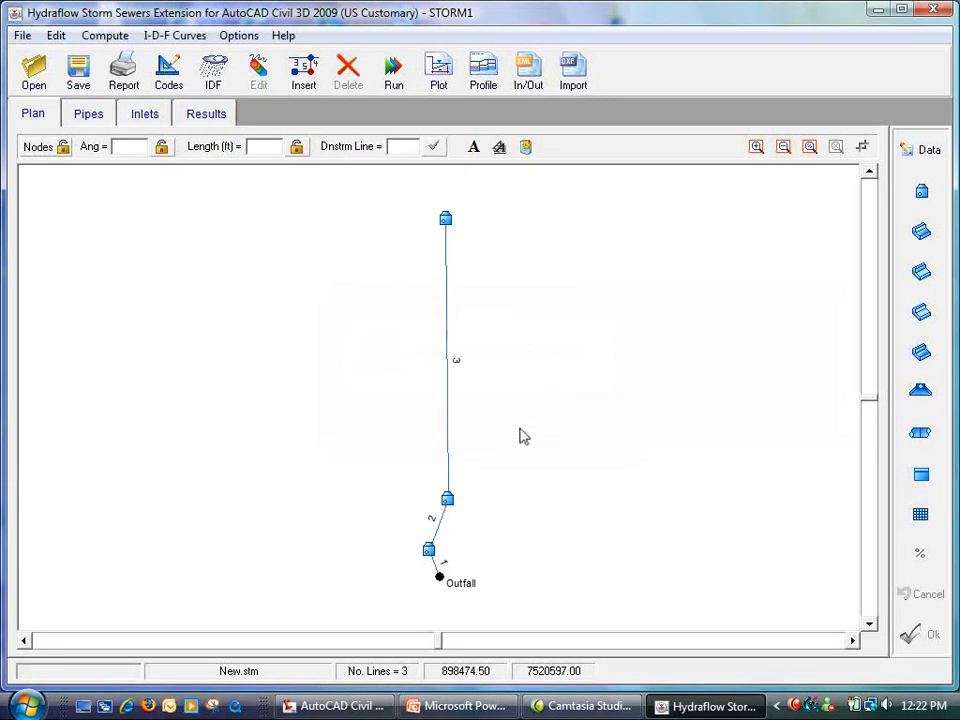
- Set line 1's drainage area to 1.0 ac and its runoff coefficient to 0.76
left_click(908, 152)
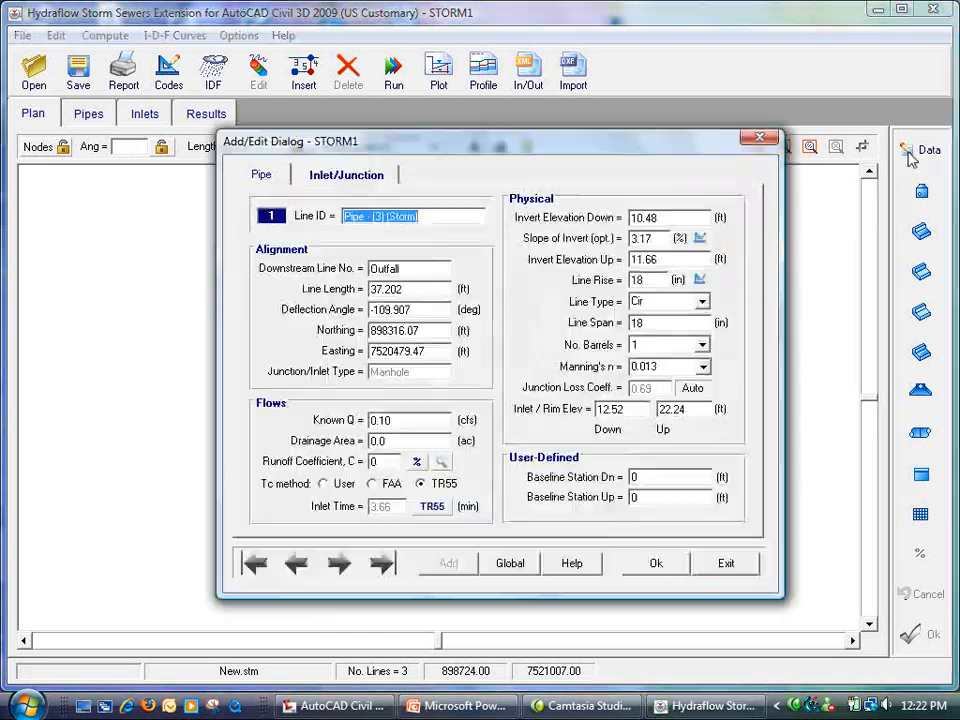
left_click(394, 440)
type("1.0")
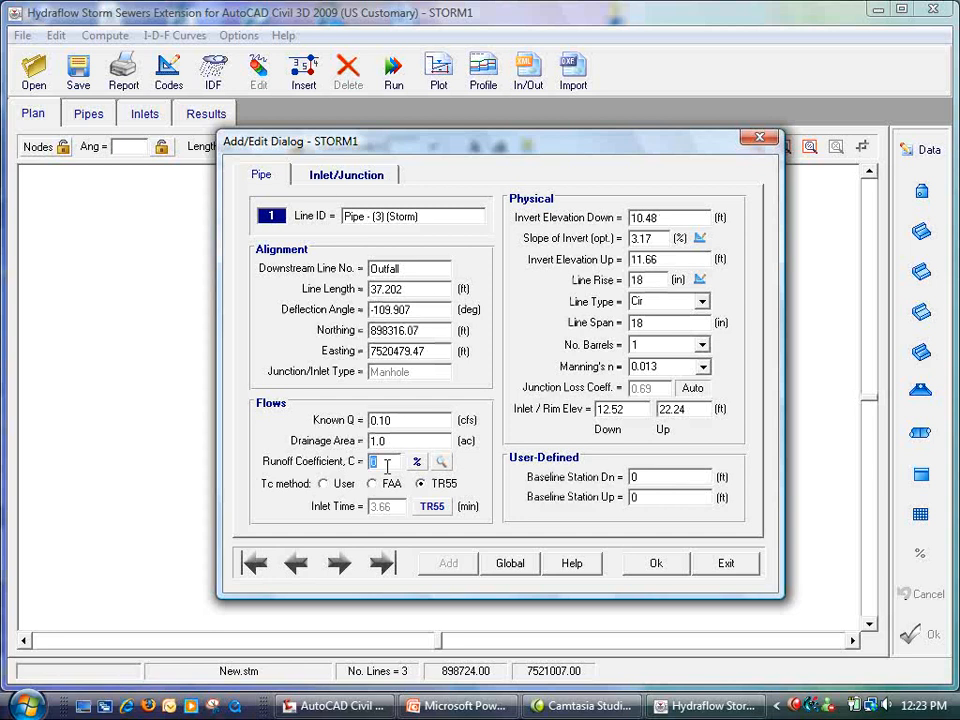
left_click(648, 567)
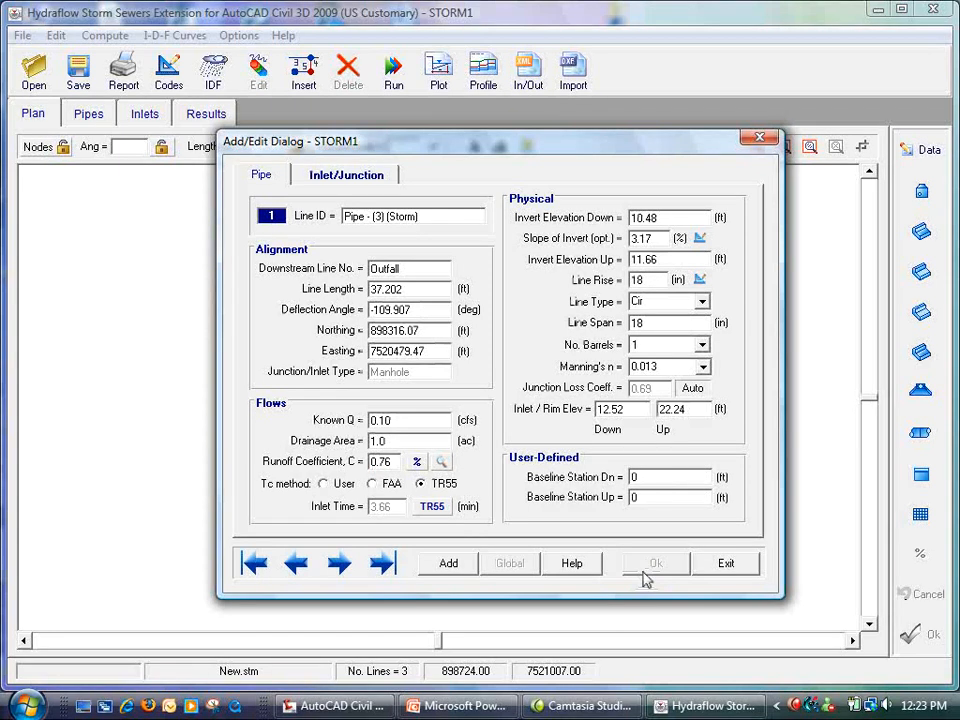
- Set line 2's runoff coefficient to 0.91 and accept its pipe data
left_click(340, 565)
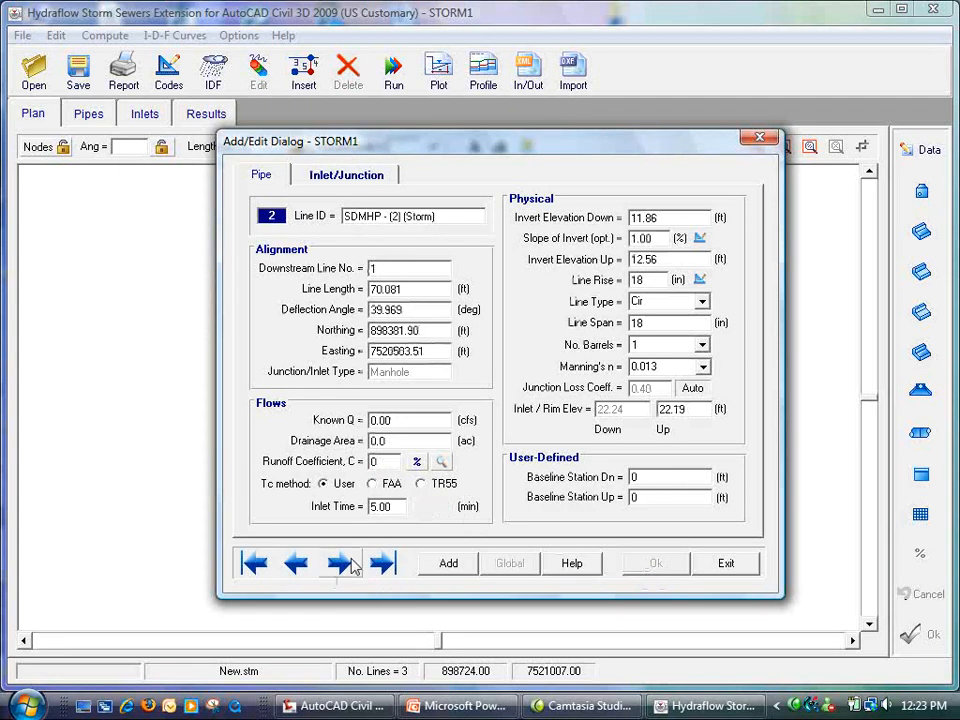
left_click(340, 565)
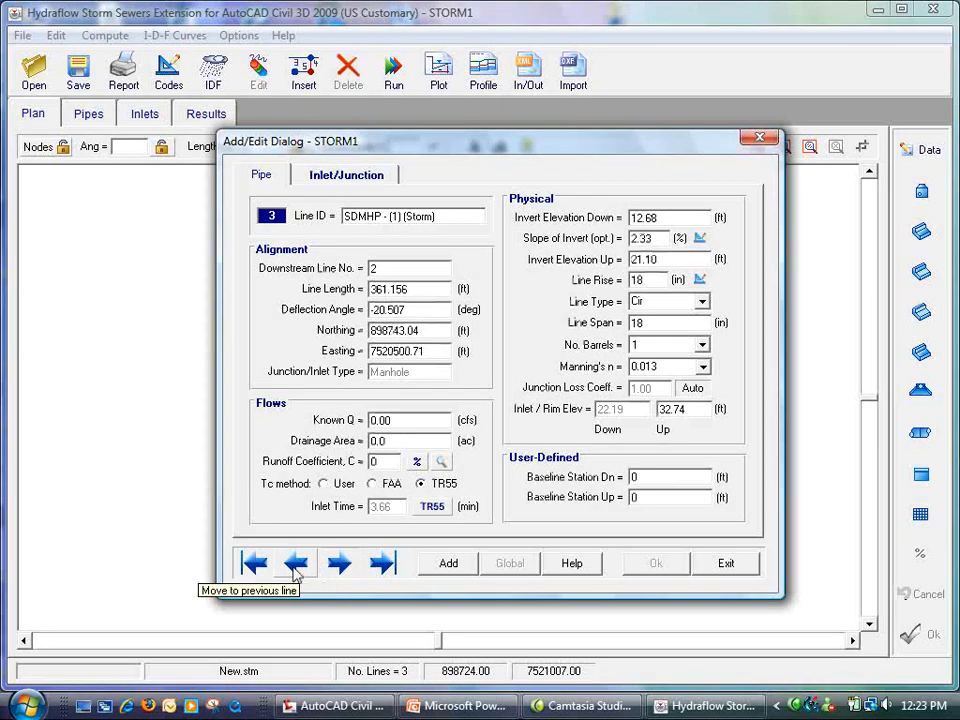
left_click(295, 563)
double_click(381, 463)
type(".91")
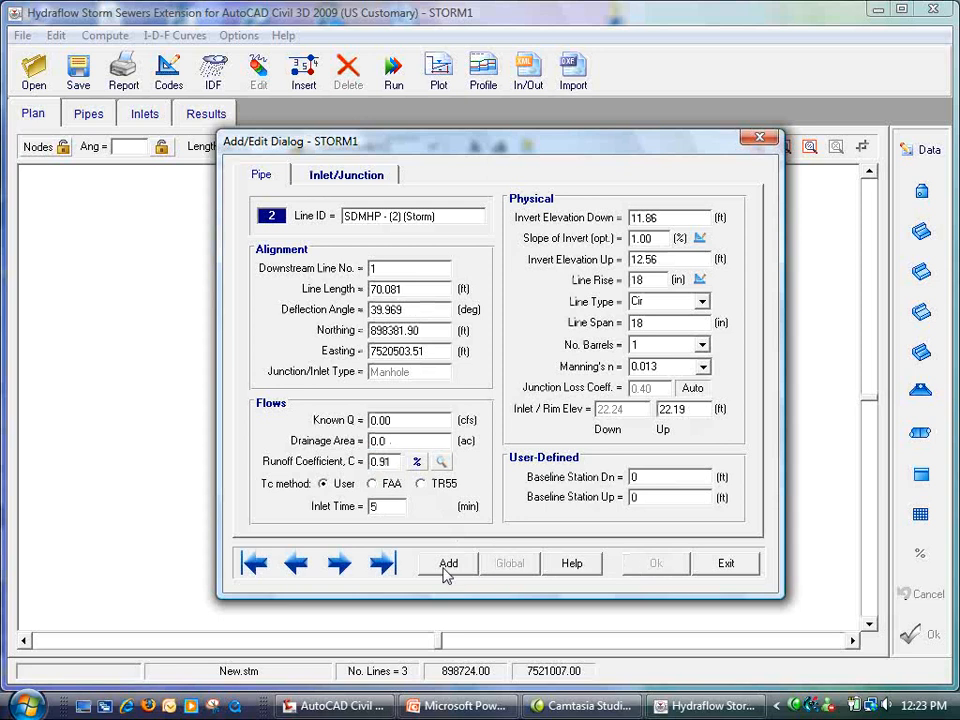
left_click(296, 563)
left_click(343, 564)
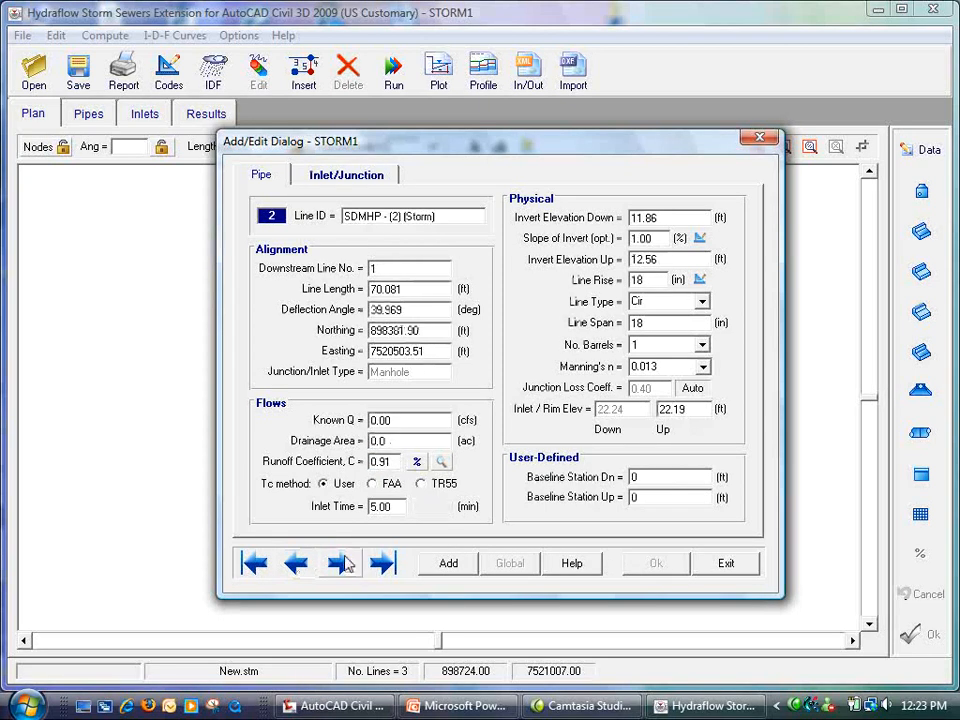
- Set line 3's runoff coefficient to 0.91, accept it and close the pipe data
left_click(340, 564)
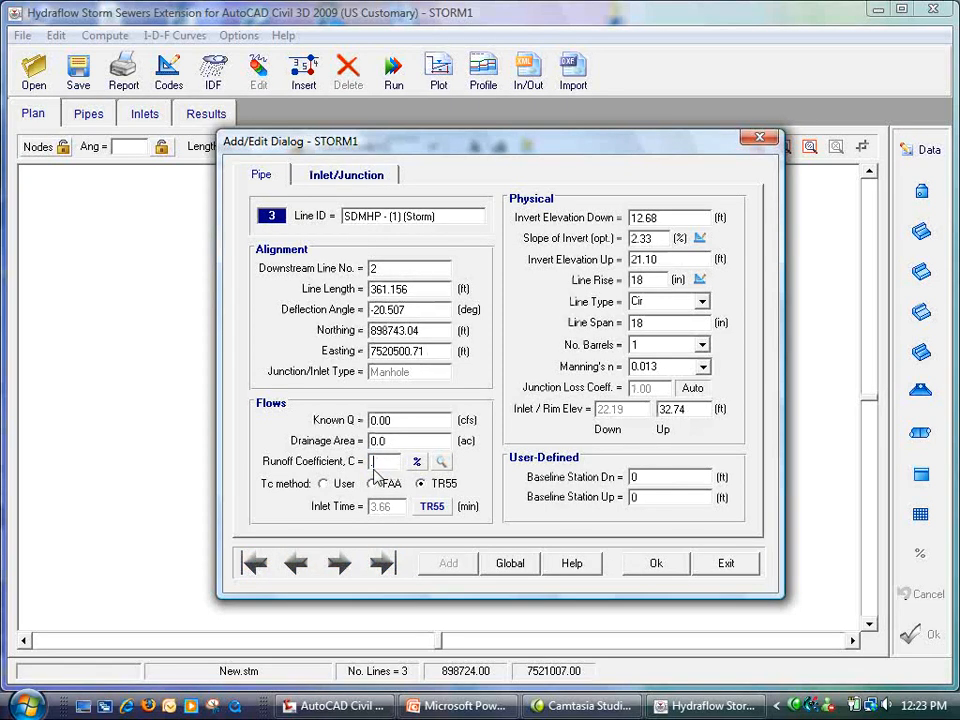
left_click(645, 566)
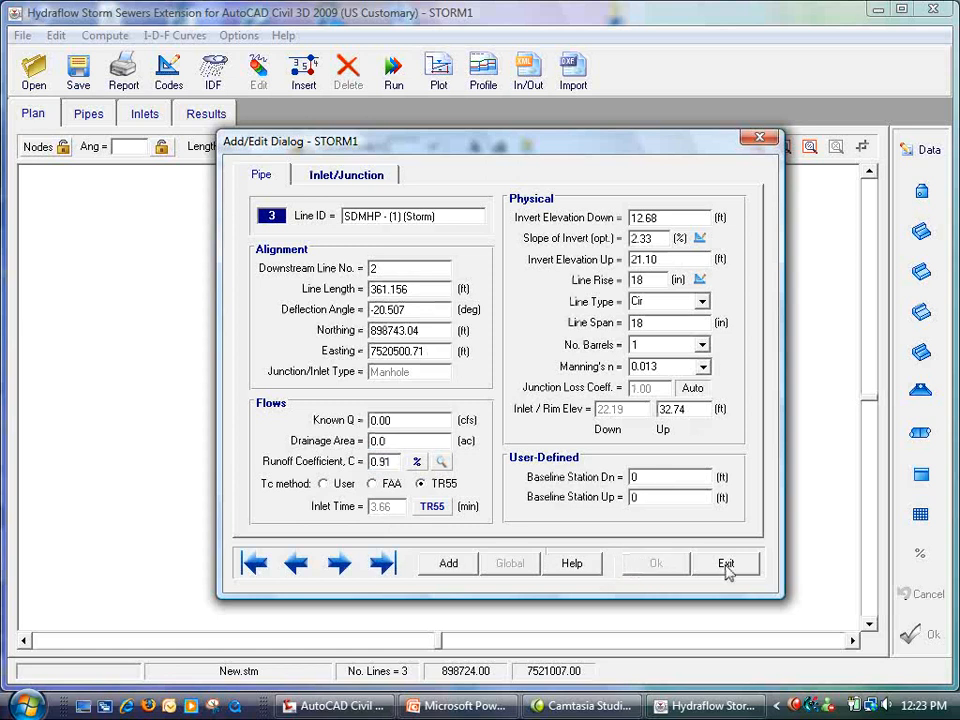
left_click(726, 564)
- Try to compute the system for the 10-Yr return period with a Normal starting HGL
left_click(393, 82)
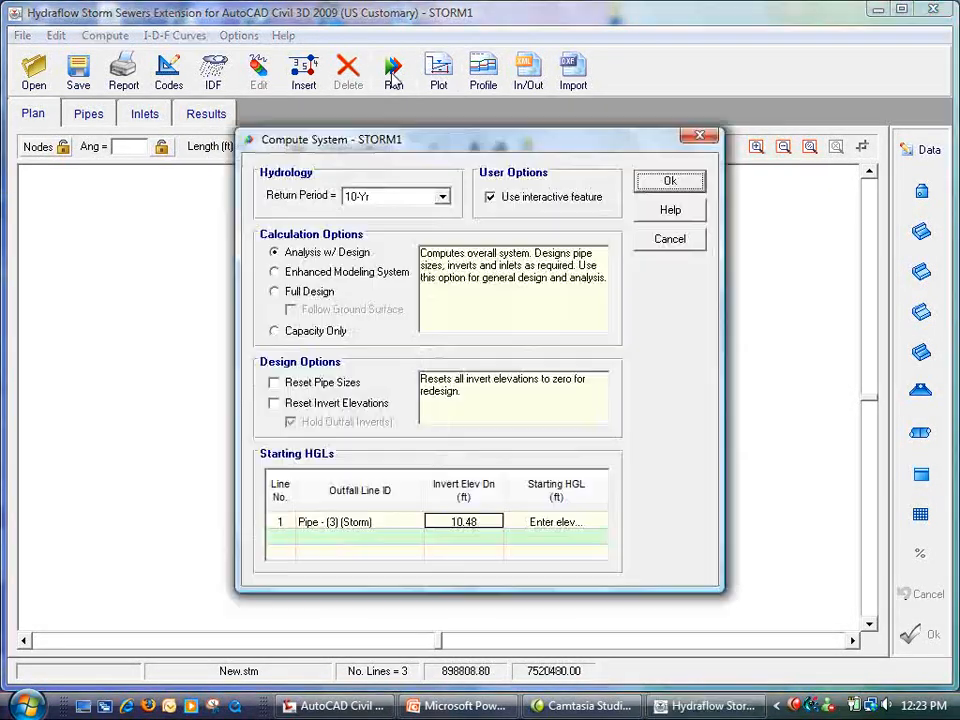
left_click(588, 522)
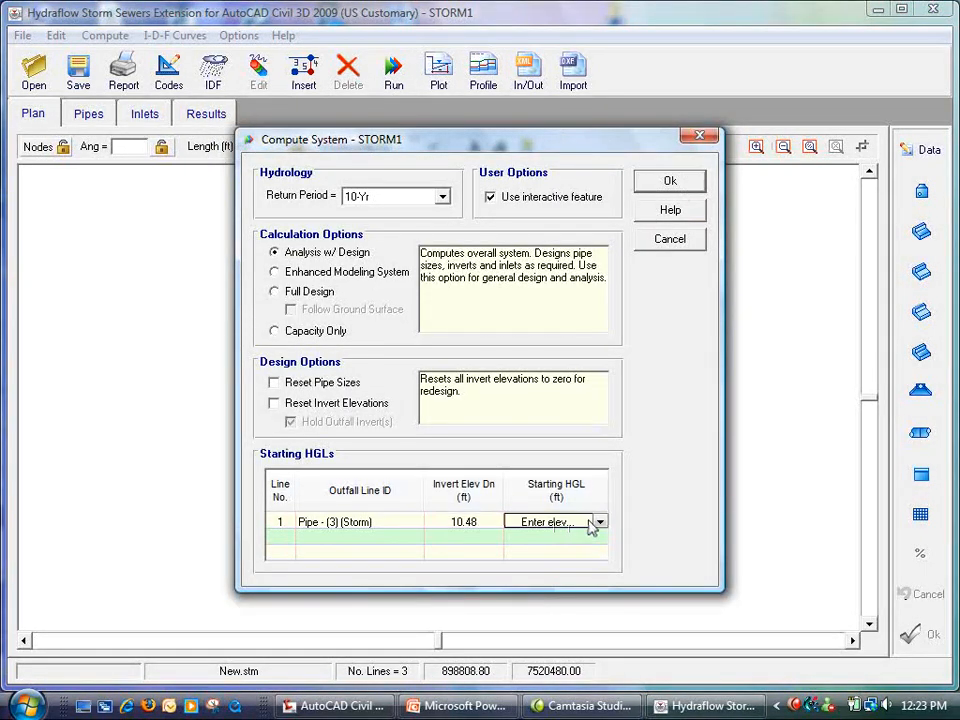
left_click(599, 522)
left_click(537, 574)
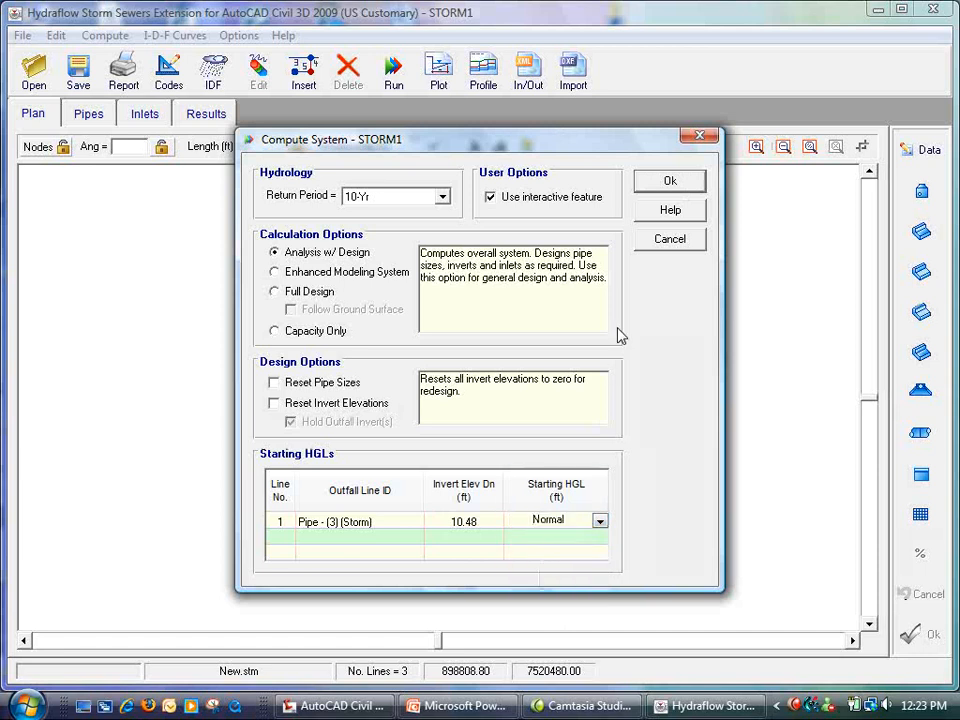
left_click(667, 185)
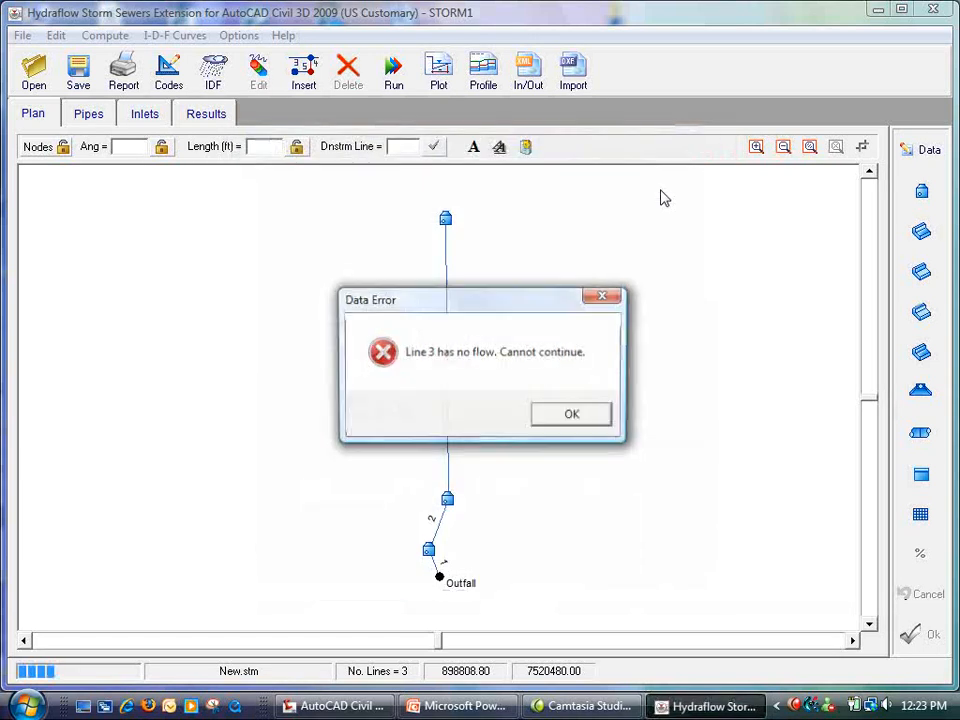
left_click(568, 413)
- Set line 3's known Q to 0.10 cfs and its drainage area to 1 ac, accepting and closing the pipe data
left_click(447, 240)
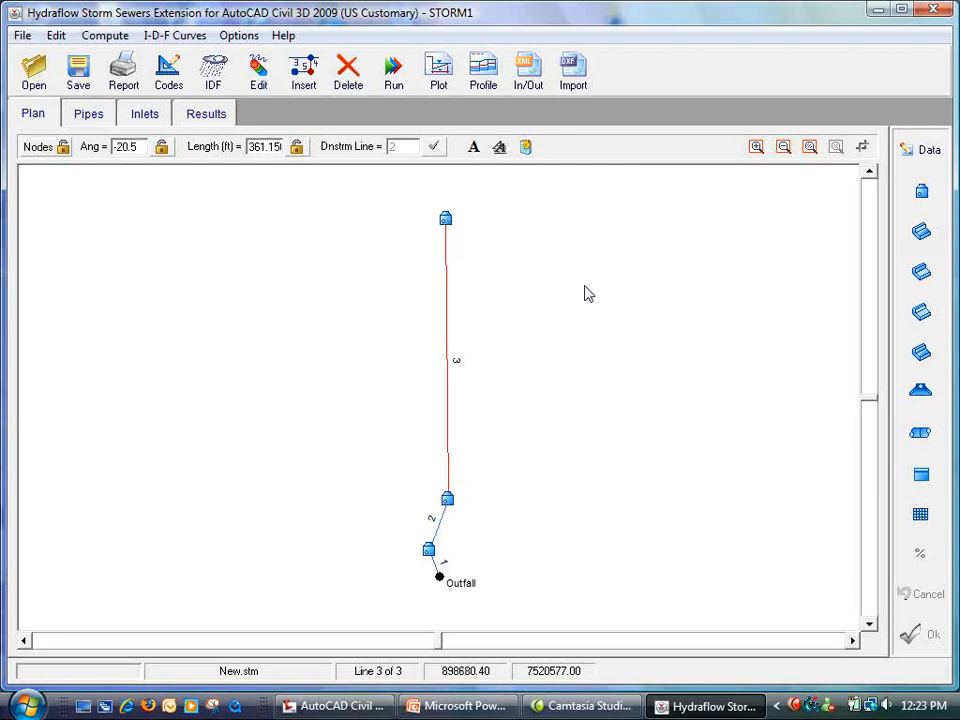
left_click(929, 150)
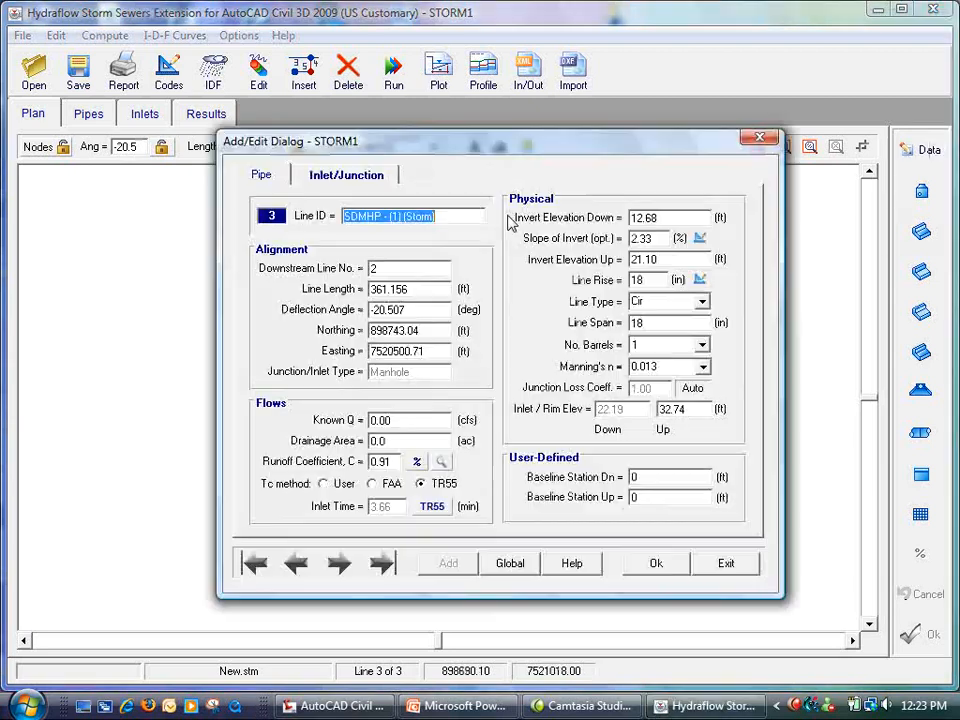
left_click(403, 421)
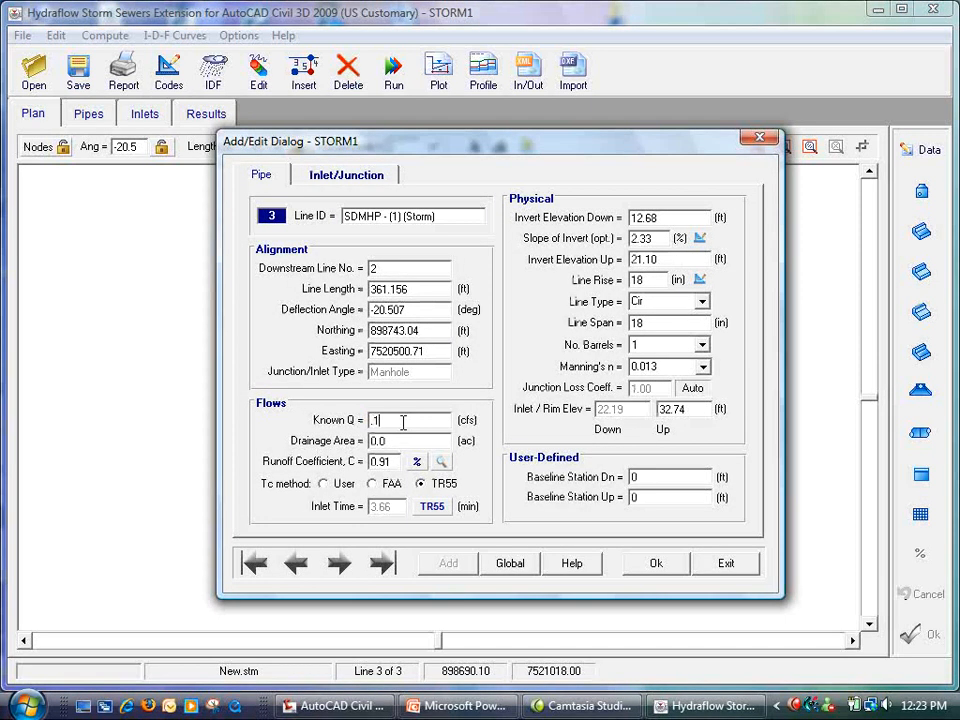
type(".1")
left_click(656, 564)
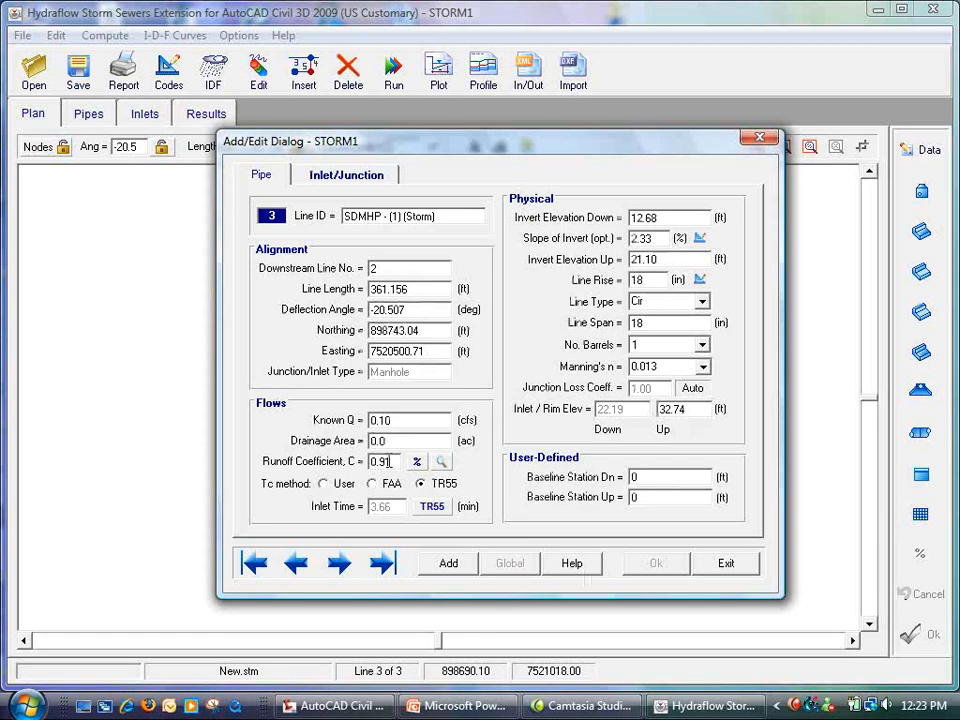
left_click(392, 441)
type("1.")
left_click(678, 570)
left_click(722, 570)
- Compute the system for the 10-Yr return period using Analysis w/ Design, with line 1's starting HGL set to Normal
left_click(393, 72)
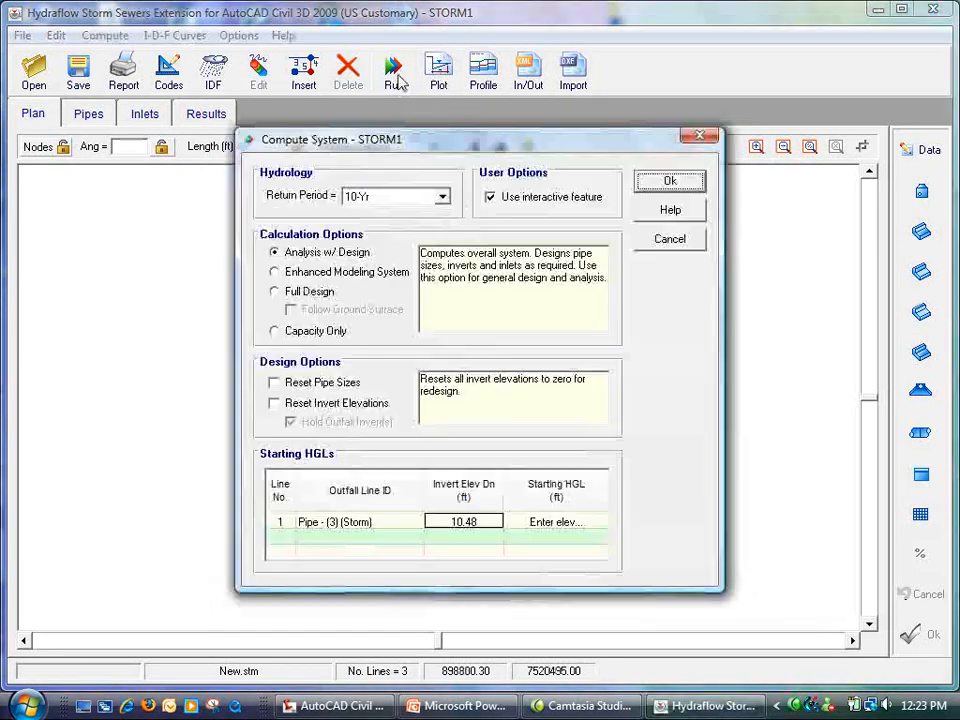
left_click(597, 528)
left_click(600, 522)
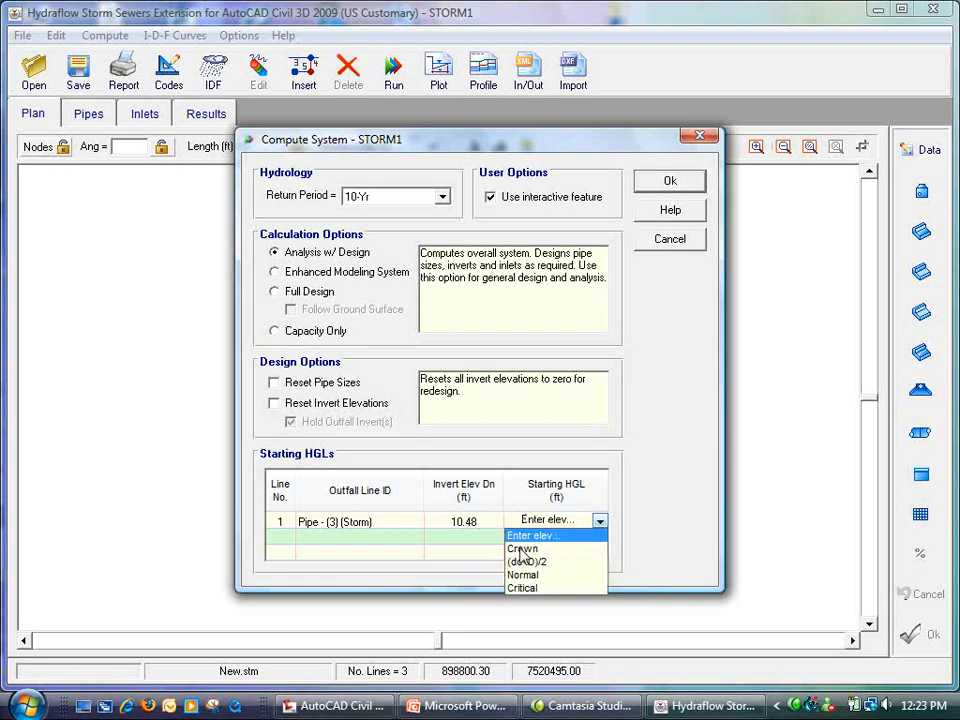
left_click(521, 549)
left_click(600, 522)
left_click(530, 572)
left_click(669, 181)
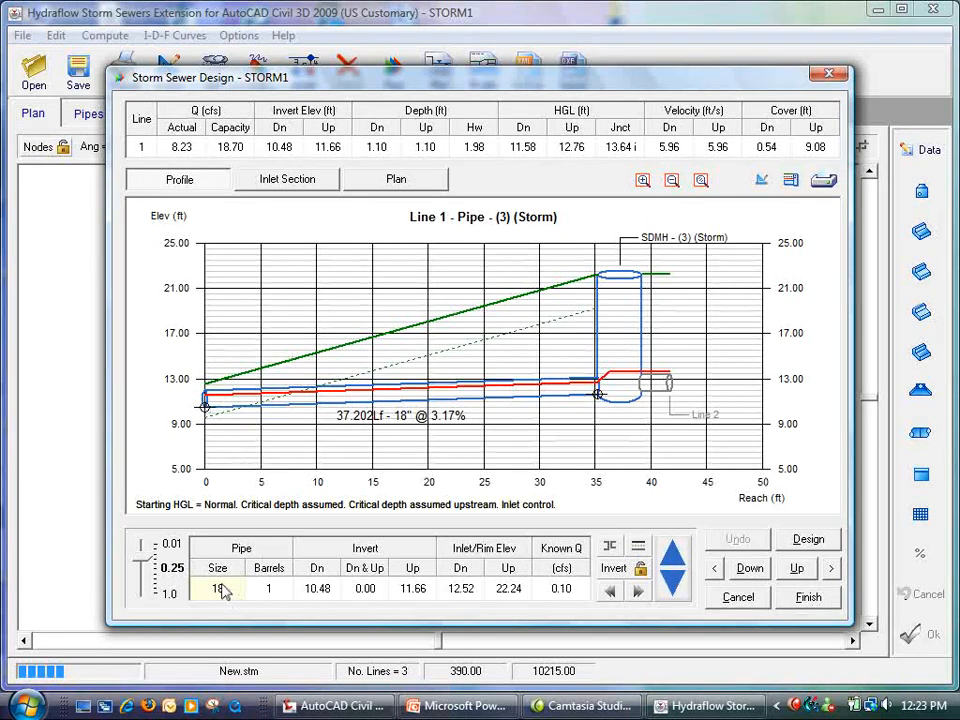
- Increase the pipe size of lines 1, 2 and 3 to 24 inches in the interactive design and finish it
left_click(674, 559)
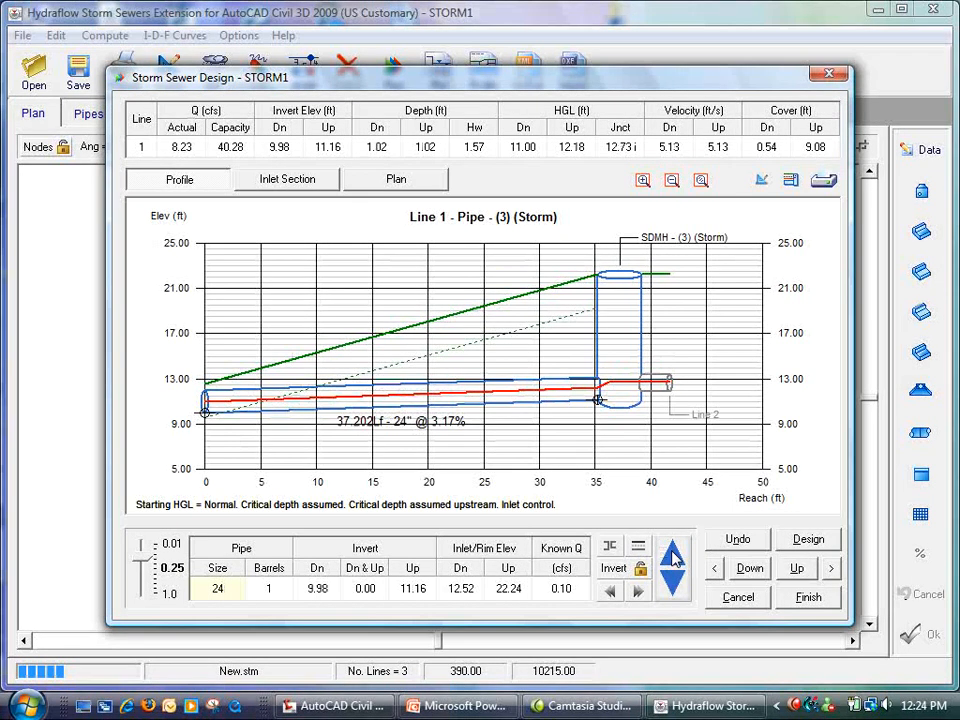
left_click(797, 568)
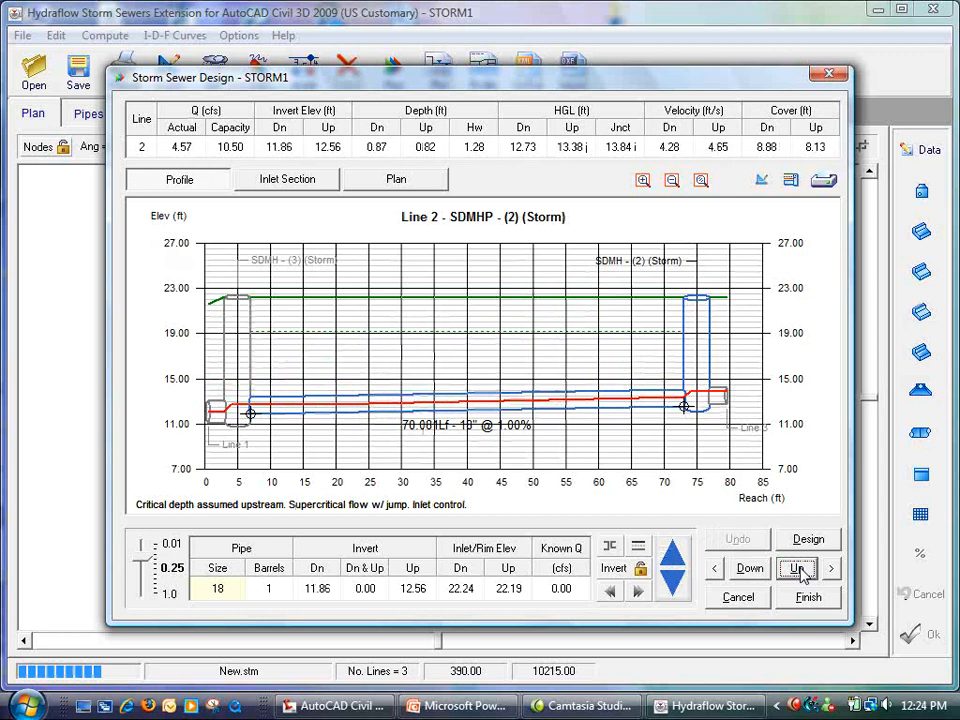
left_click(797, 568)
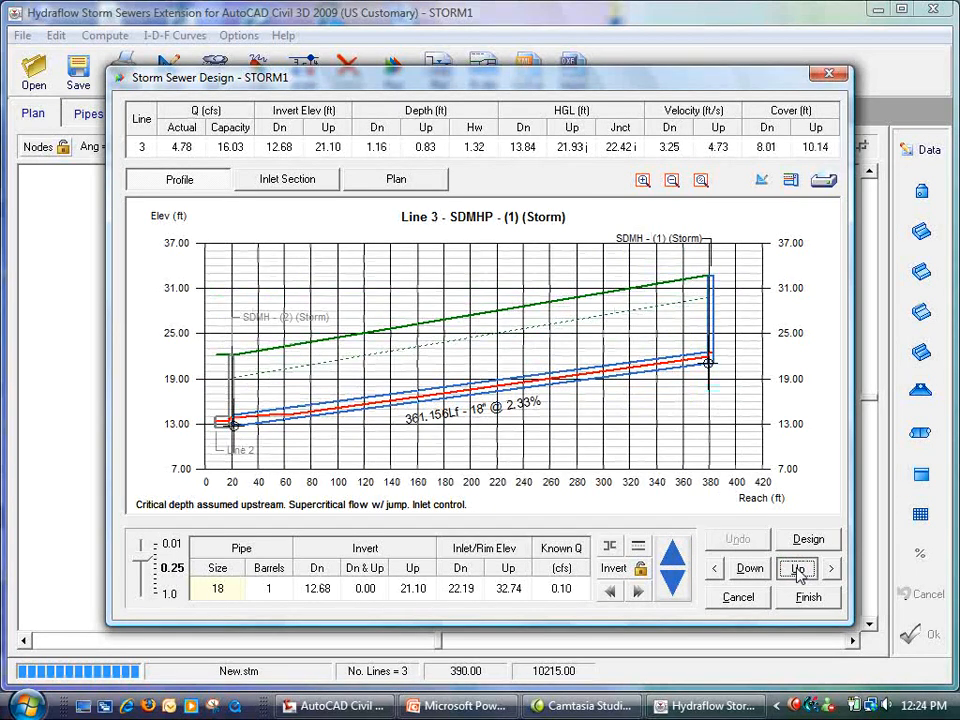
left_click(675, 557)
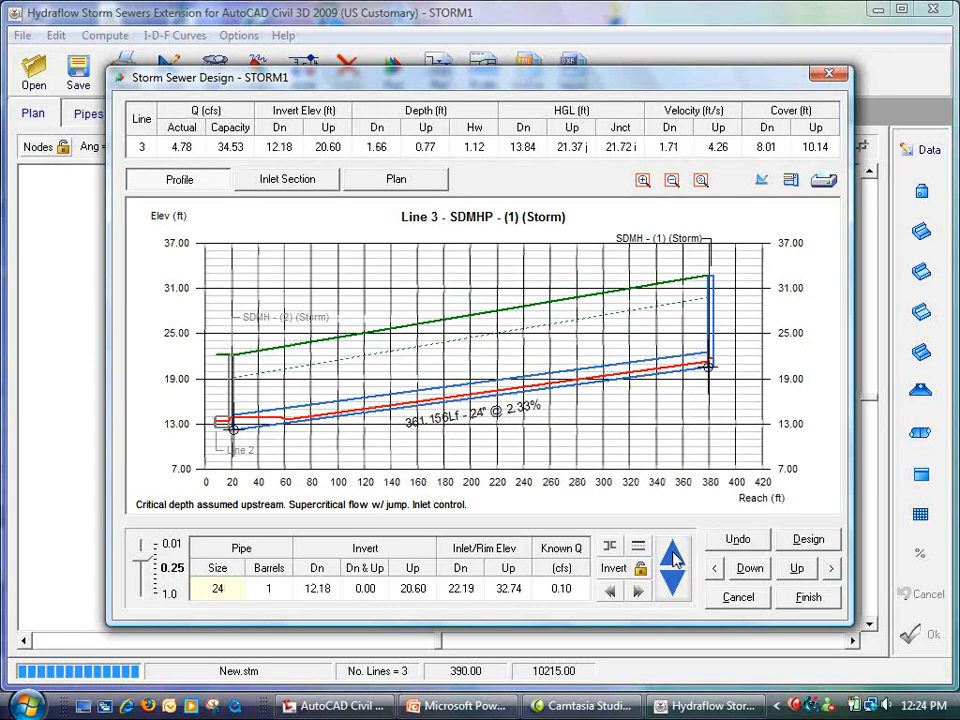
left_click(742, 568)
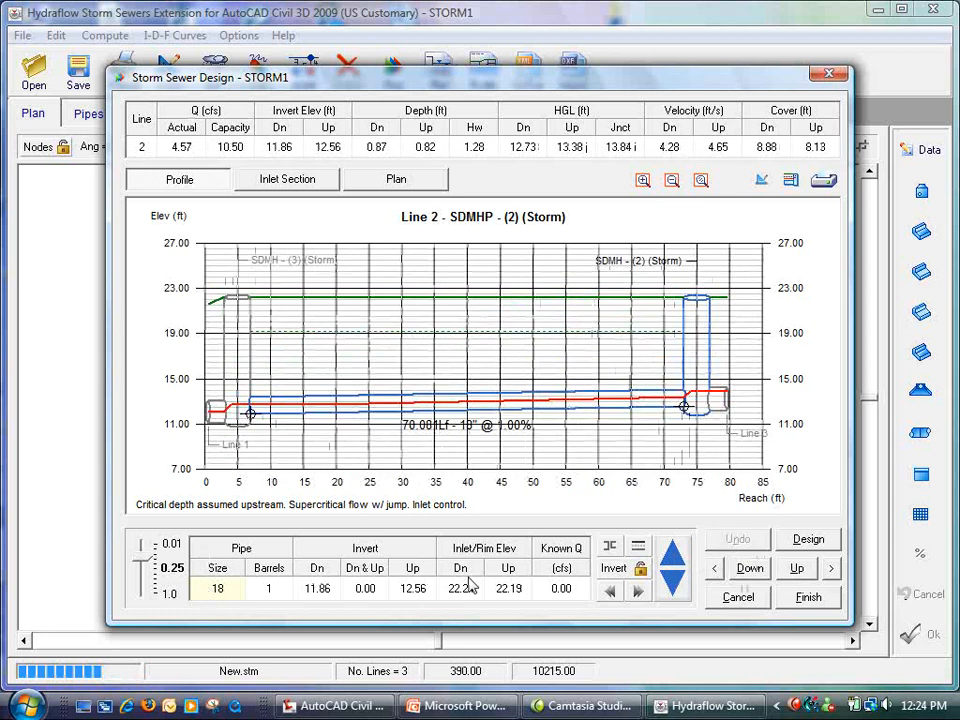
left_click(675, 557)
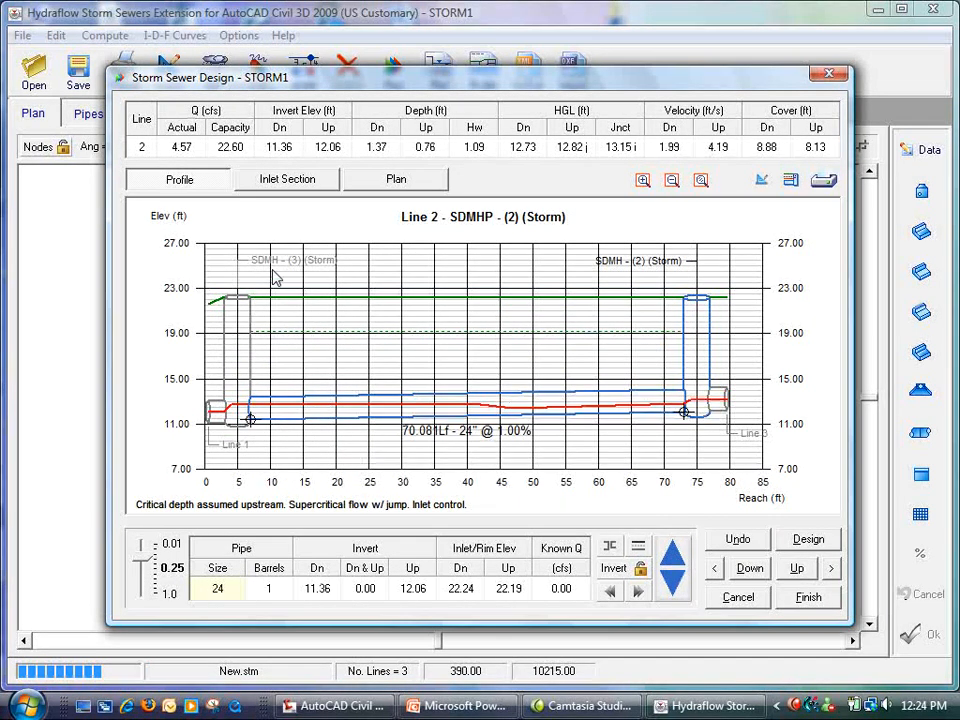
left_click(808, 597)
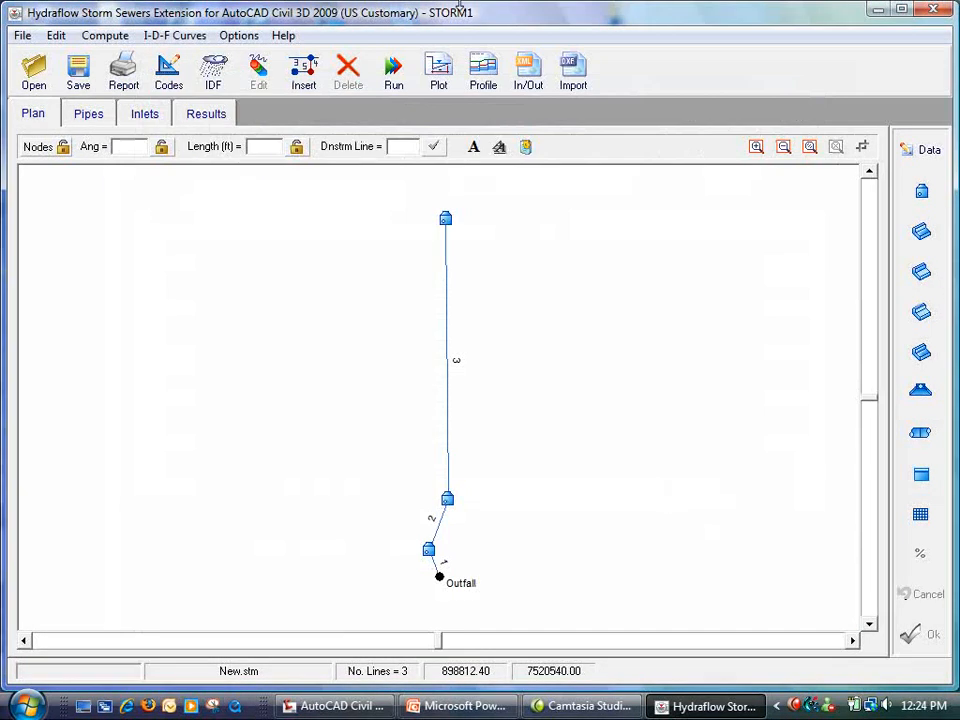
- Open Hydraflow storm.xml as the existing LandXML file to update and select its Storm pipe network for export
left_click(527, 70)
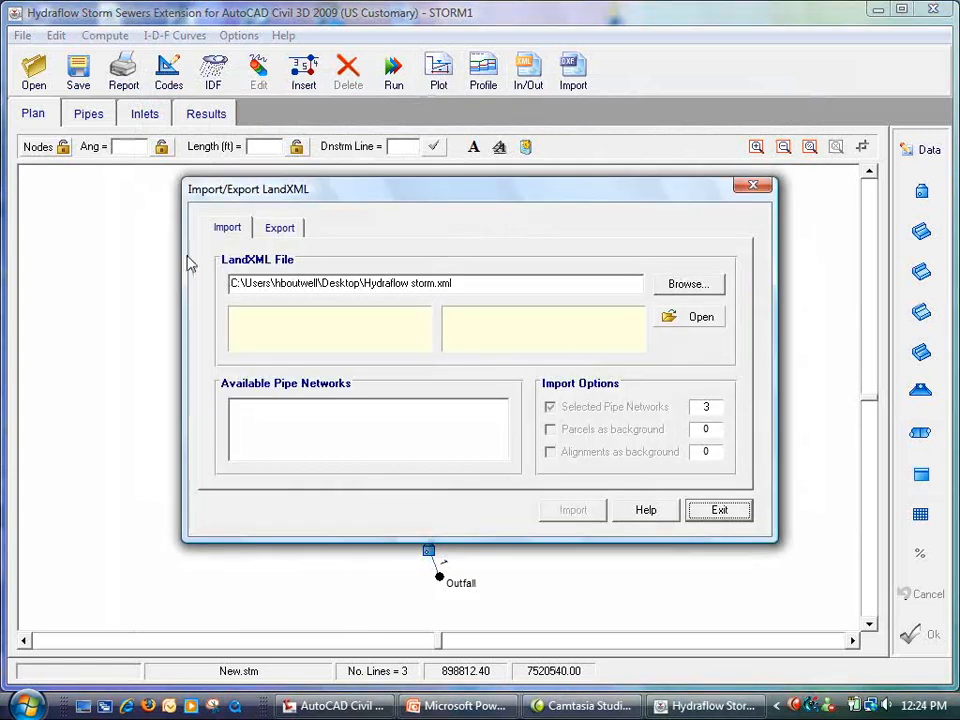
left_click(279, 227)
left_click(612, 310)
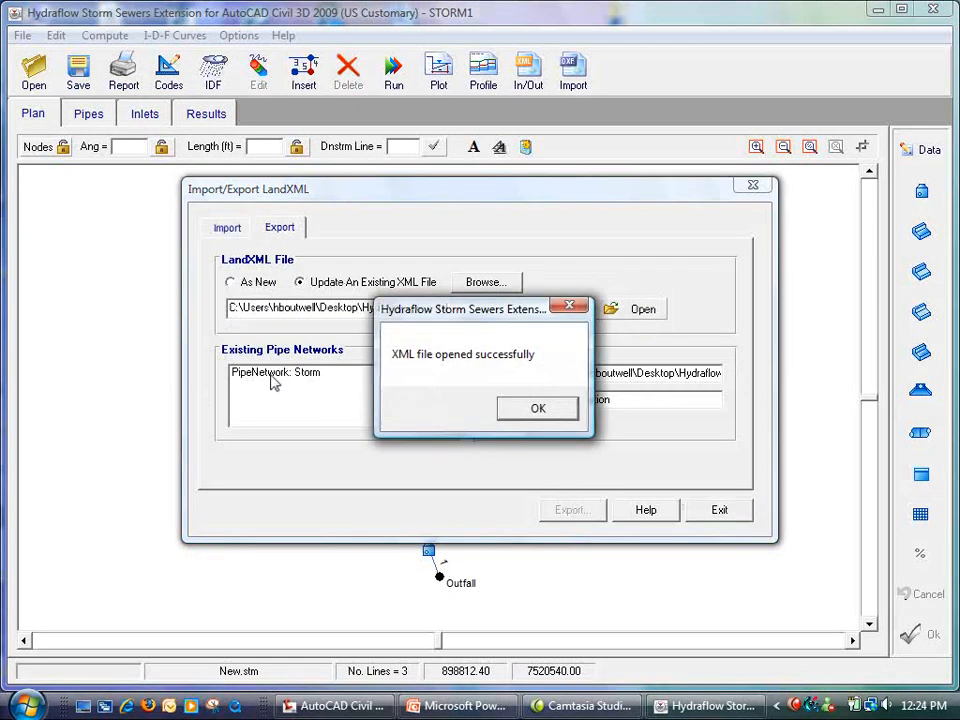
left_click(537, 408)
left_click(265, 375)
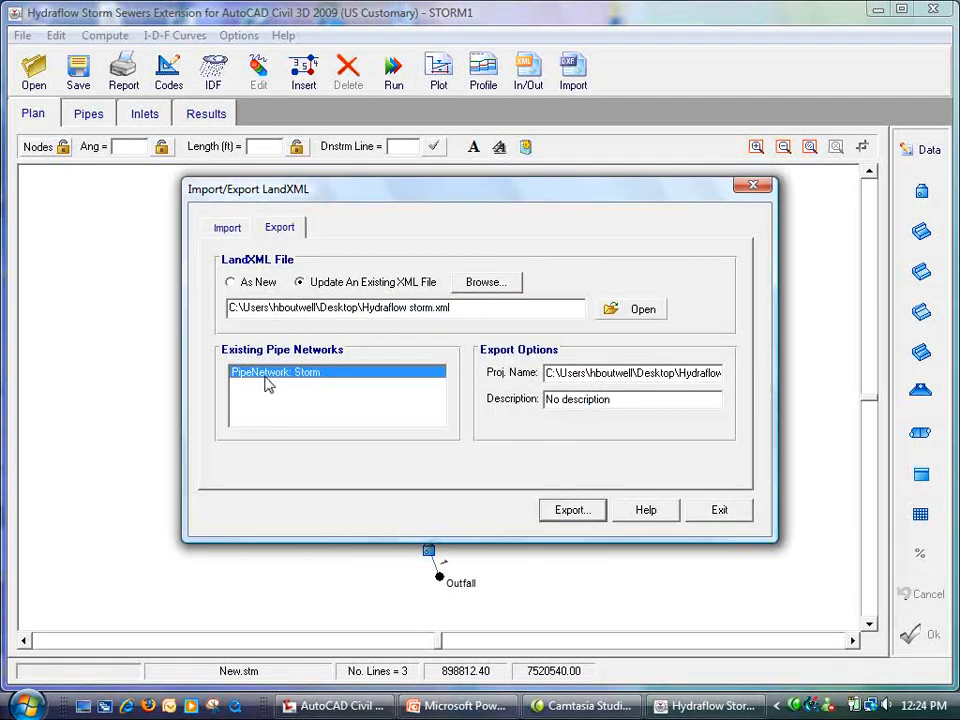
- Export the Storm network over the existing Hydraflow storm.xml on the Desktop and close the LandXML export
left_click(572, 510)
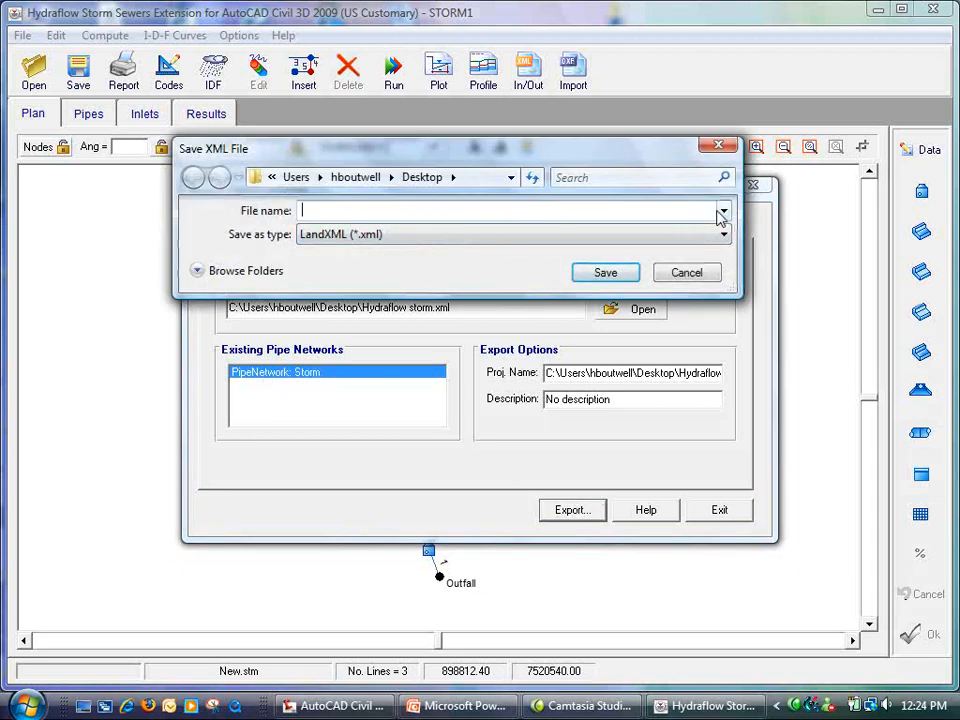
left_click(723, 210)
left_click(467, 226)
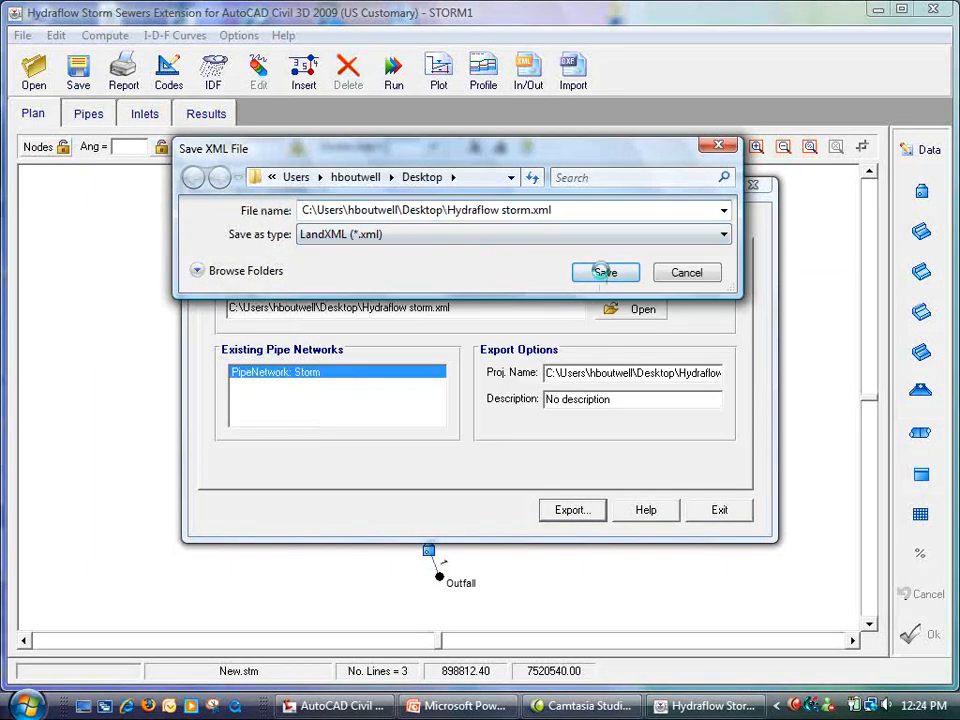
left_click(605, 273)
left_click(537, 362)
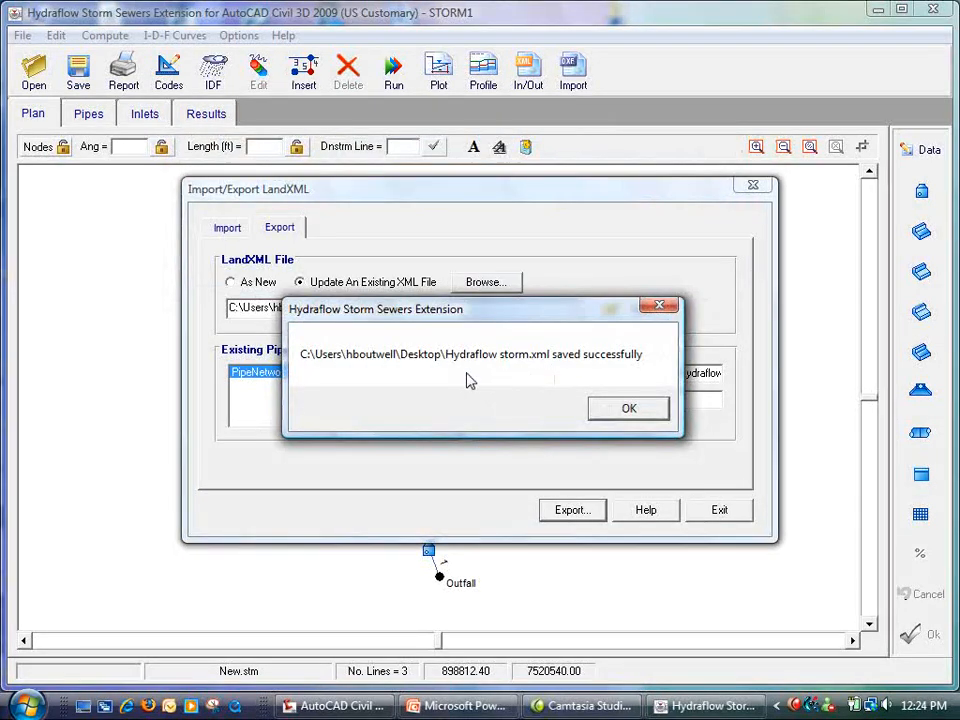
left_click(629, 410)
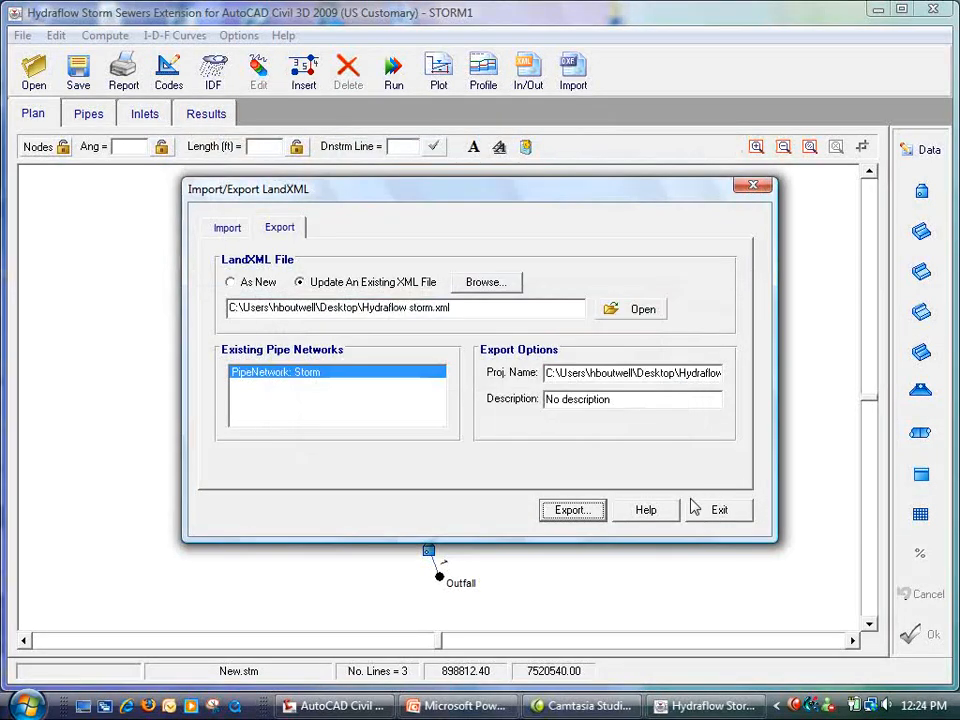
left_click(733, 509)
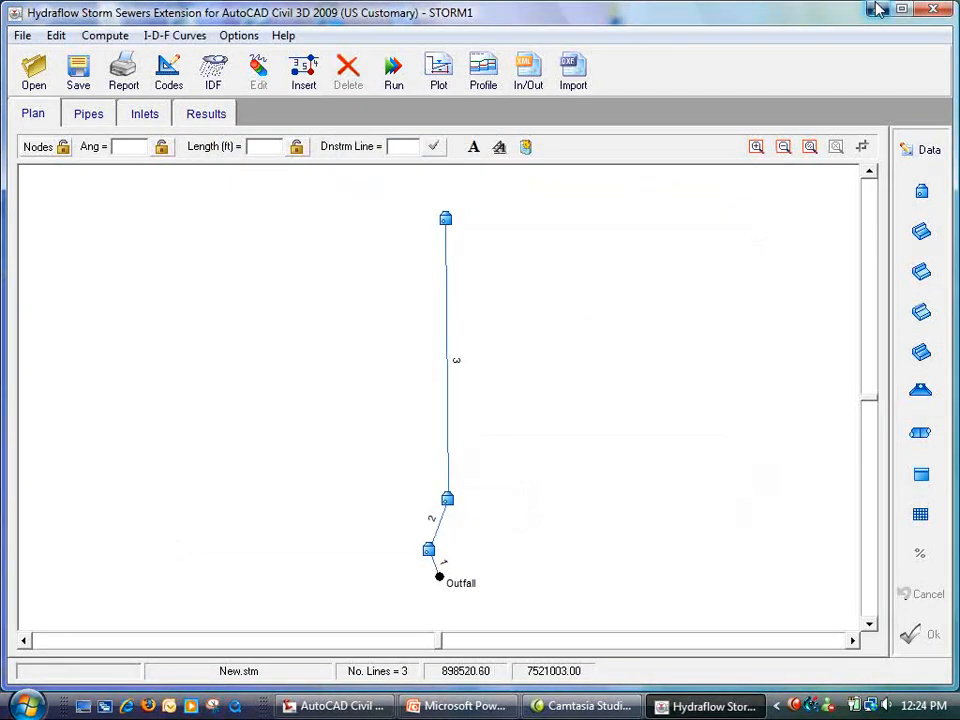
- Switch to AutoCAD Civil 3D and import the LandXML file Hydraflow storm.xml from the Desktop into the drawing
left_click(875, 9)
left_click(340, 706)
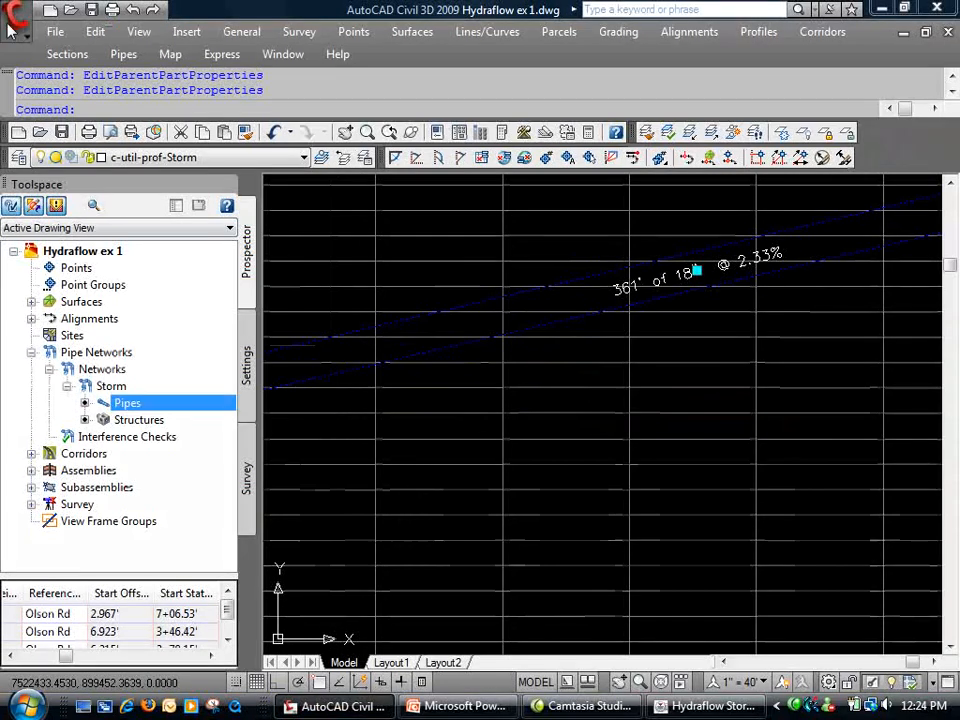
left_click(20, 18)
left_click(67, 54)
left_click(55, 31)
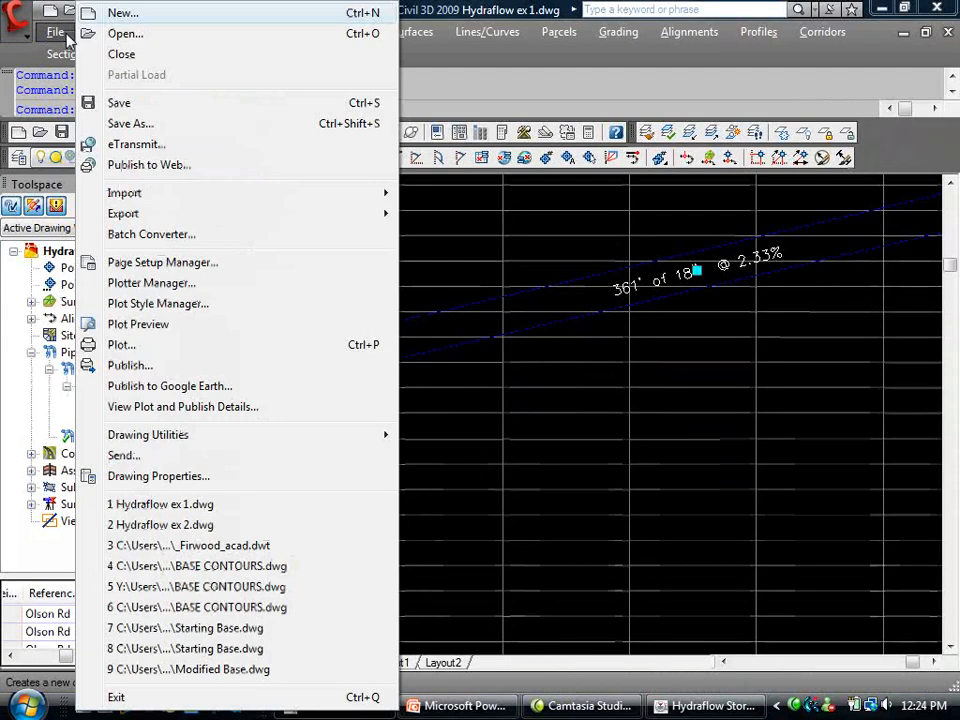
mouse_move(125, 193)
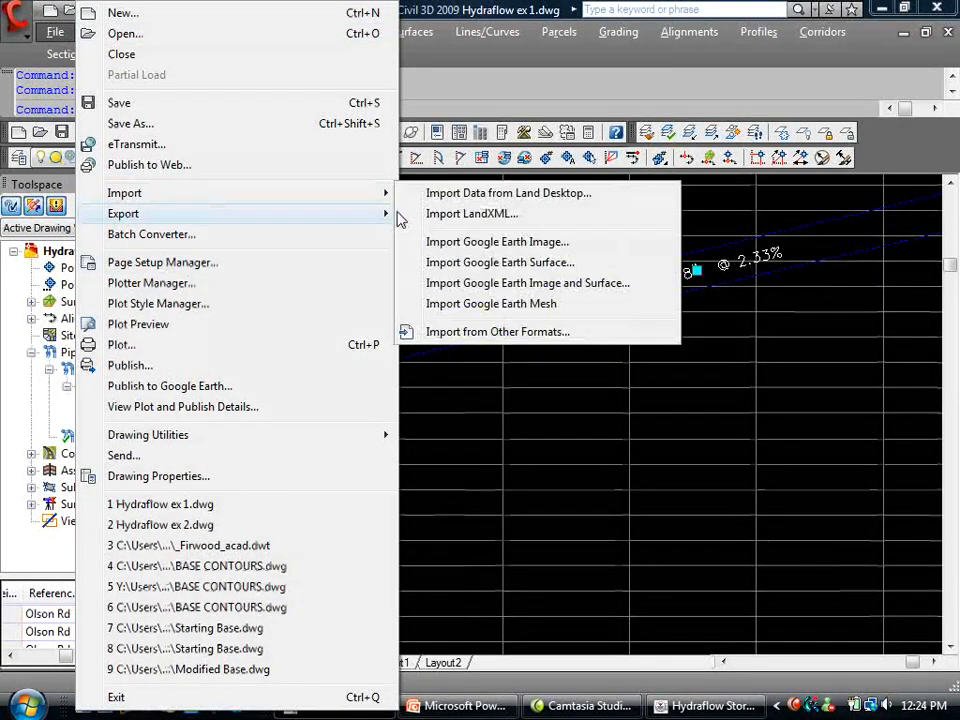
left_click(472, 213)
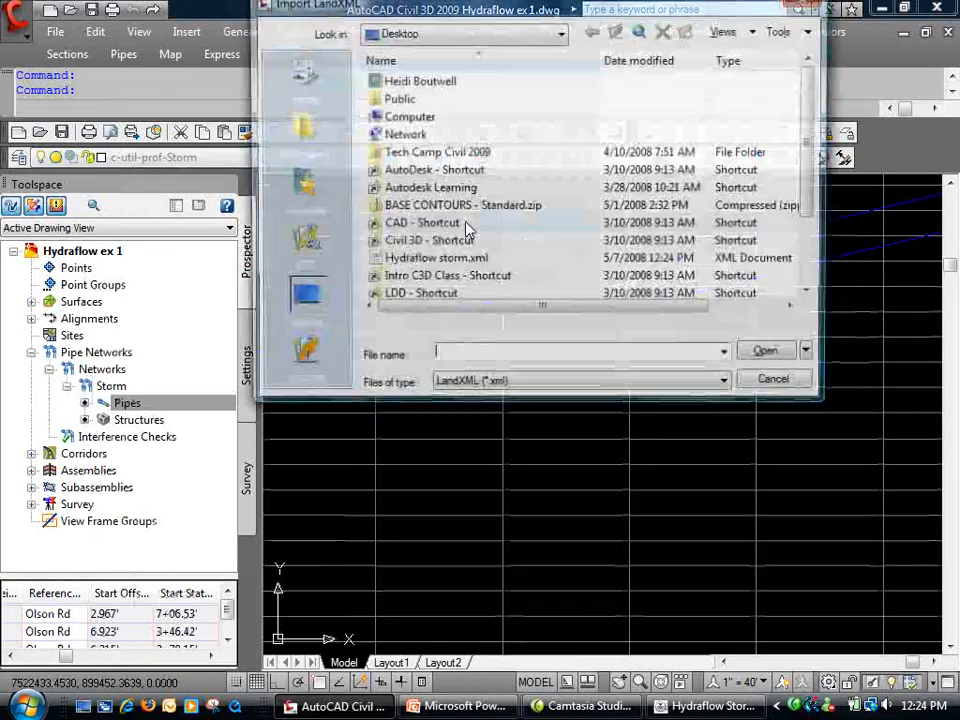
left_click(430, 259)
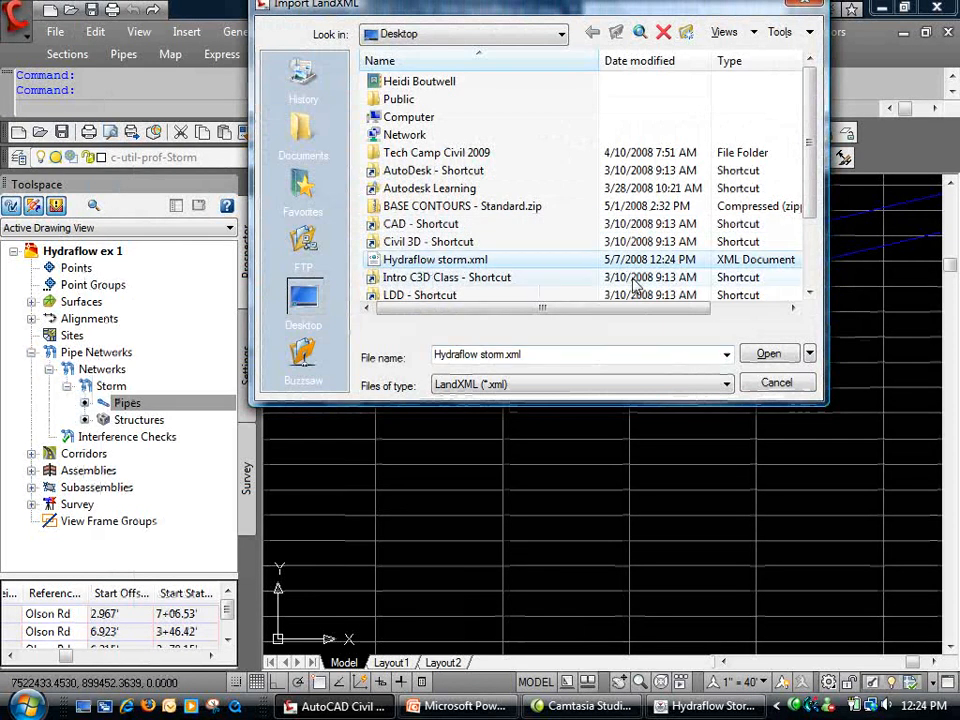
left_click(768, 353)
left_click(496, 391)
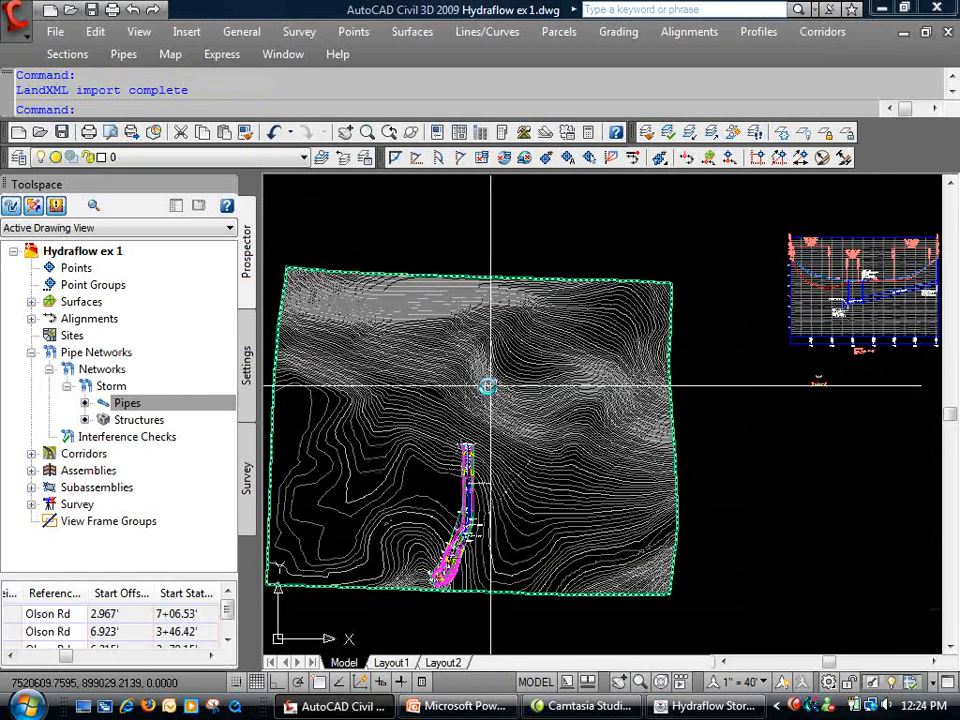
- Examine the pipe size and structure invert labels of the Storm network in the Olson Rd profile view
scroll(917, 271, "up", 10)
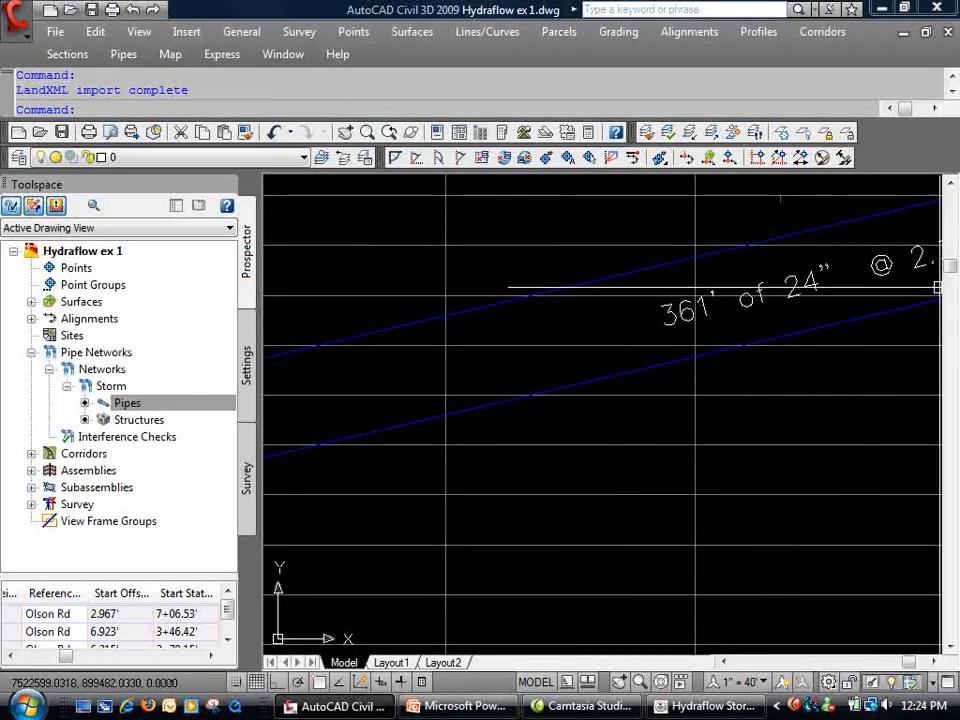
scroll(657, 327, "down", 3)
scroll(461, 450, "down", 5)
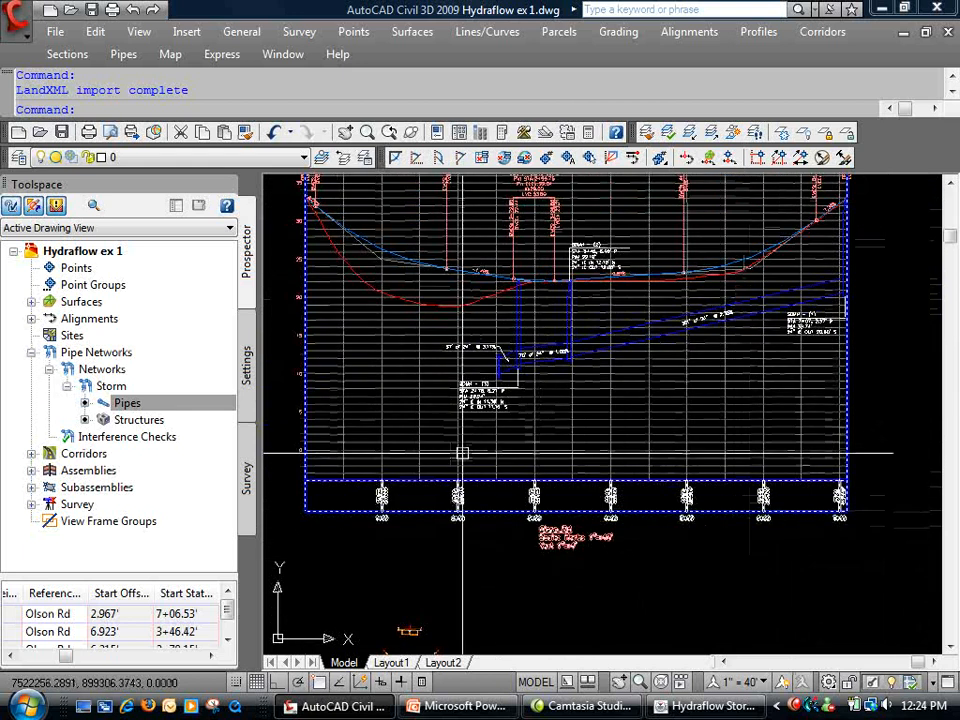
scroll(540, 366, "up", 6)
scroll(650, 331, "down", 4)
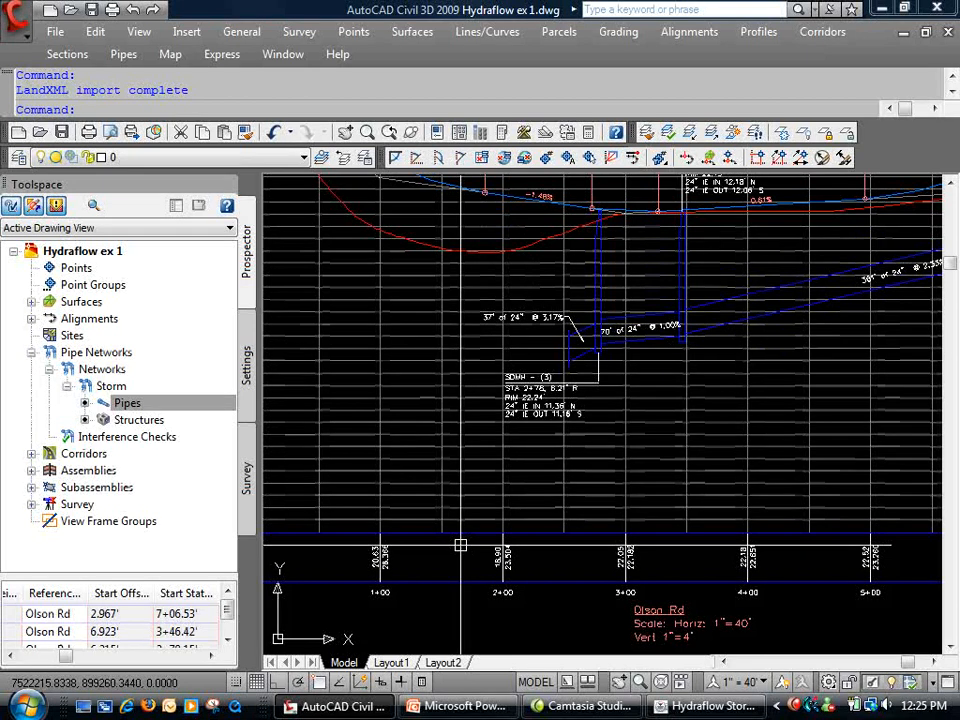
- Save the Hydraflow ex1.dwg drawing and minimize the AutoCAD Civil 3D window
left_click(92, 11)
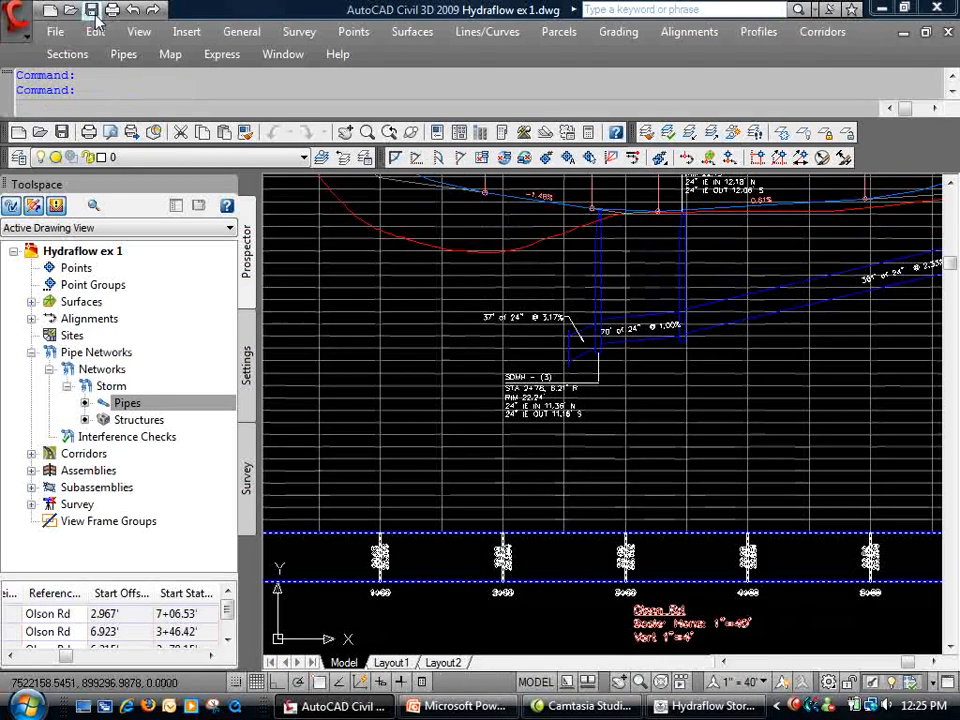
left_click(884, 9)
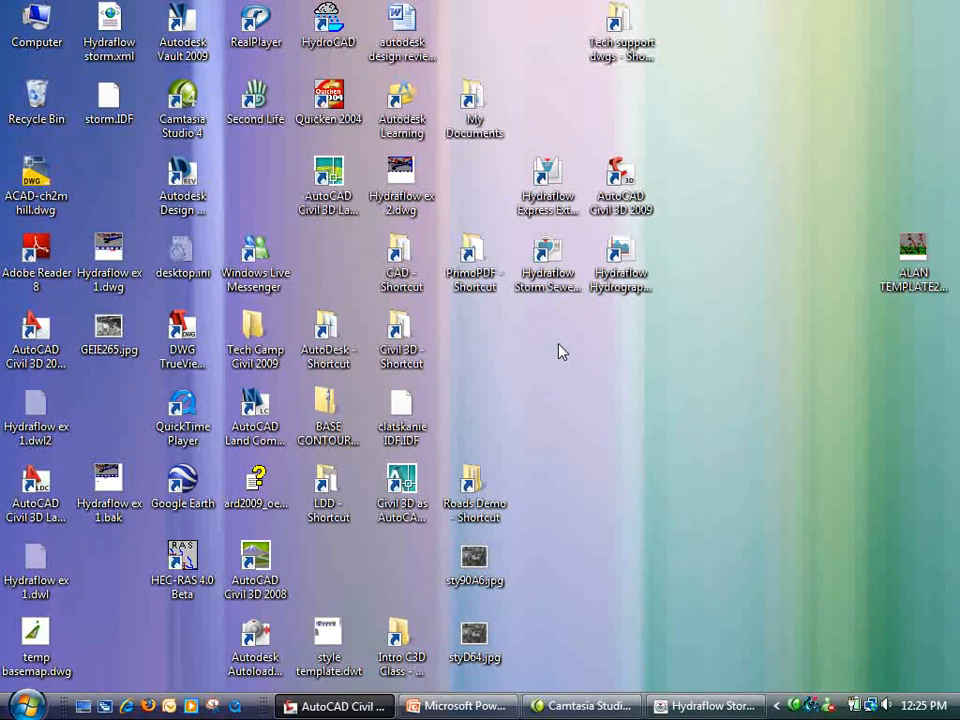
- Switch to the Hydraflow Storm Sewers Extension and open its User's Guide in PDF form
left_click(738, 711)
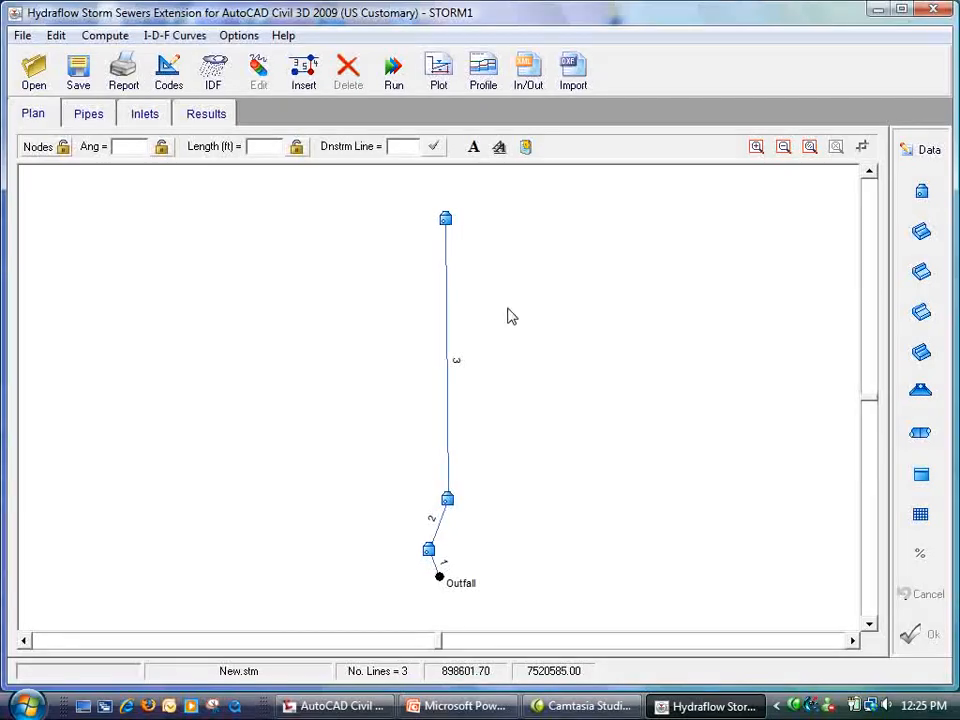
left_click(279, 39)
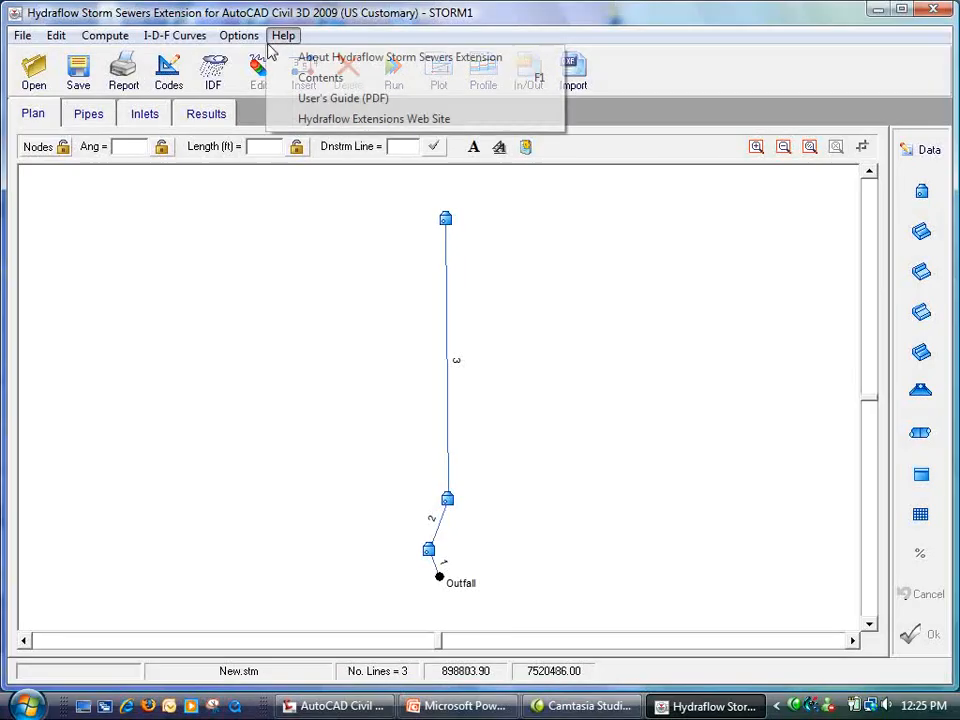
left_click(315, 99)
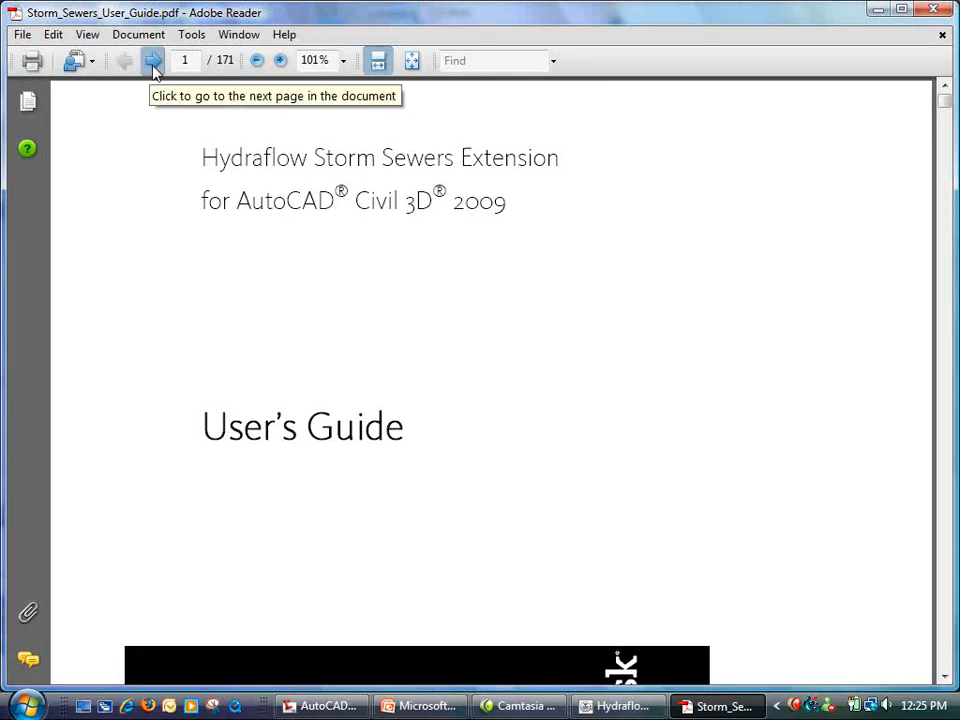
- Examine the table of contents of the Storm Sewers User's Guide through Appendix A and the index, and close the guide
left_click(153, 62)
left_click(153, 62)
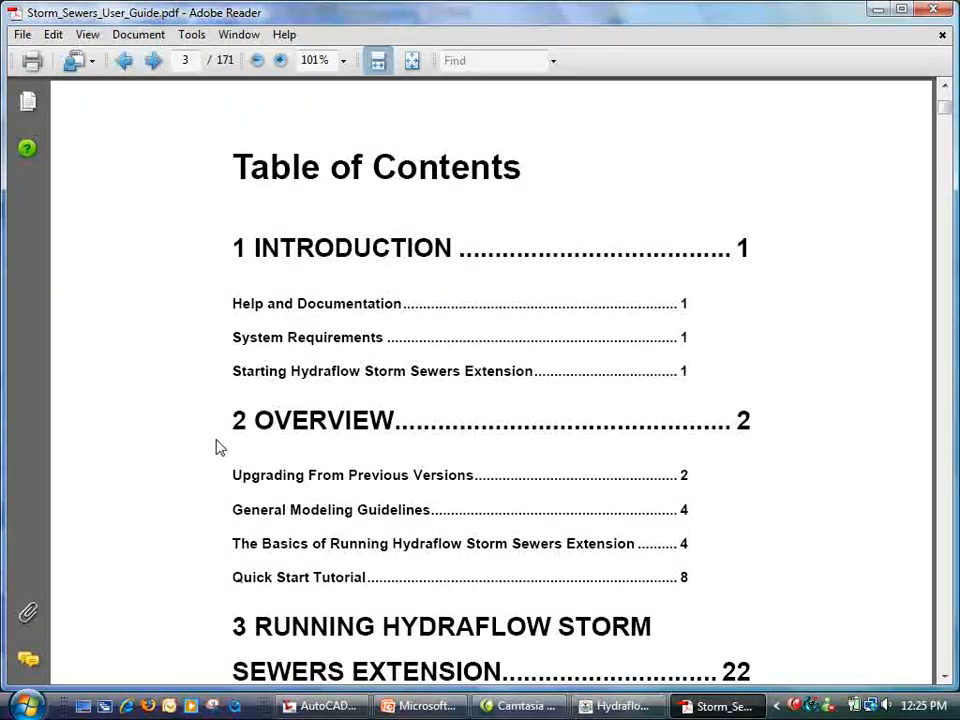
scroll(214, 440, "down", 15)
scroll(216, 440, "down", 10)
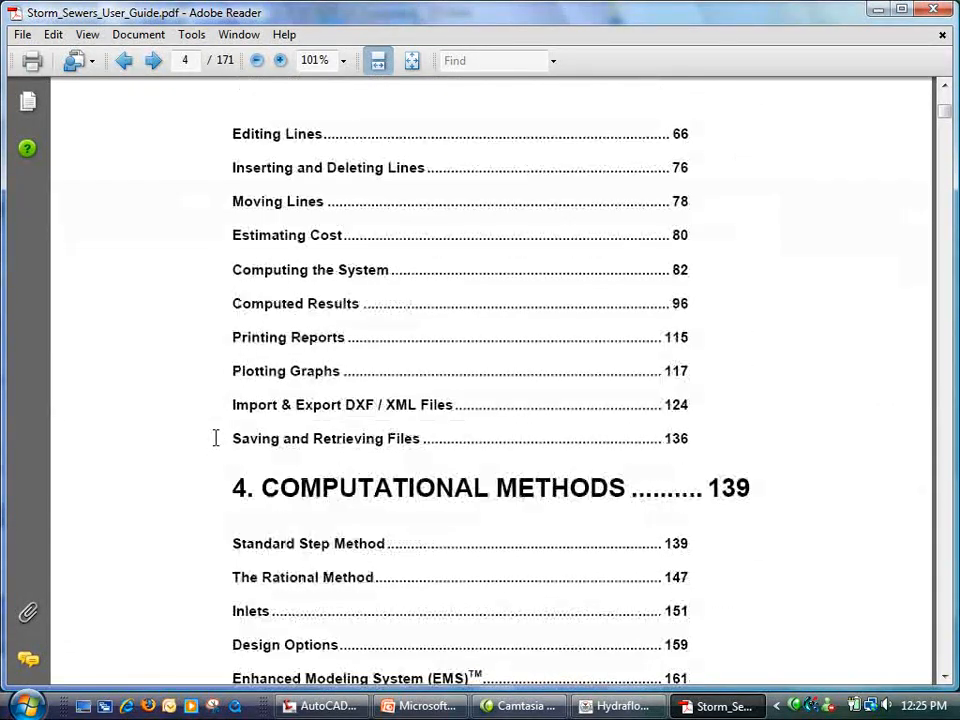
scroll(245, 440, "down", 3)
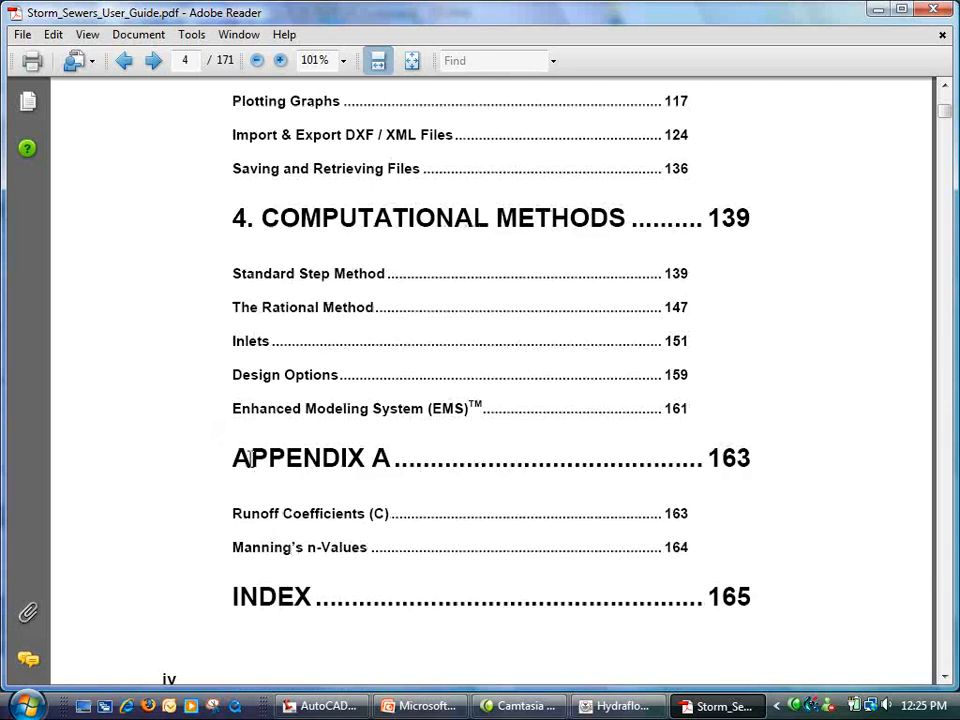
scroll(250, 402, "up", 18)
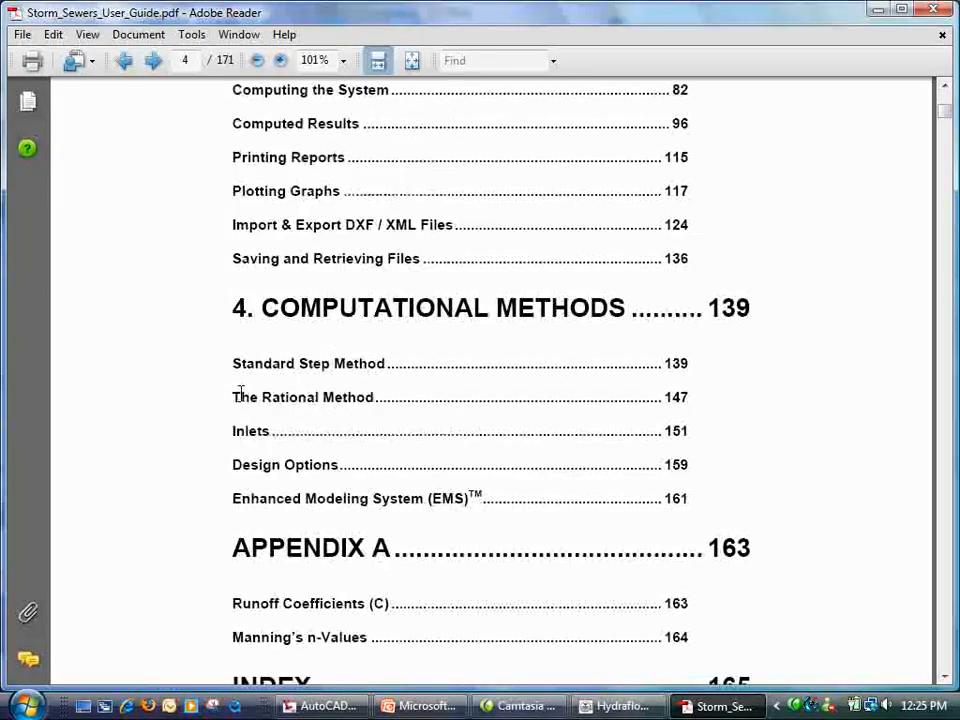
scroll(245, 402, "up", 13)
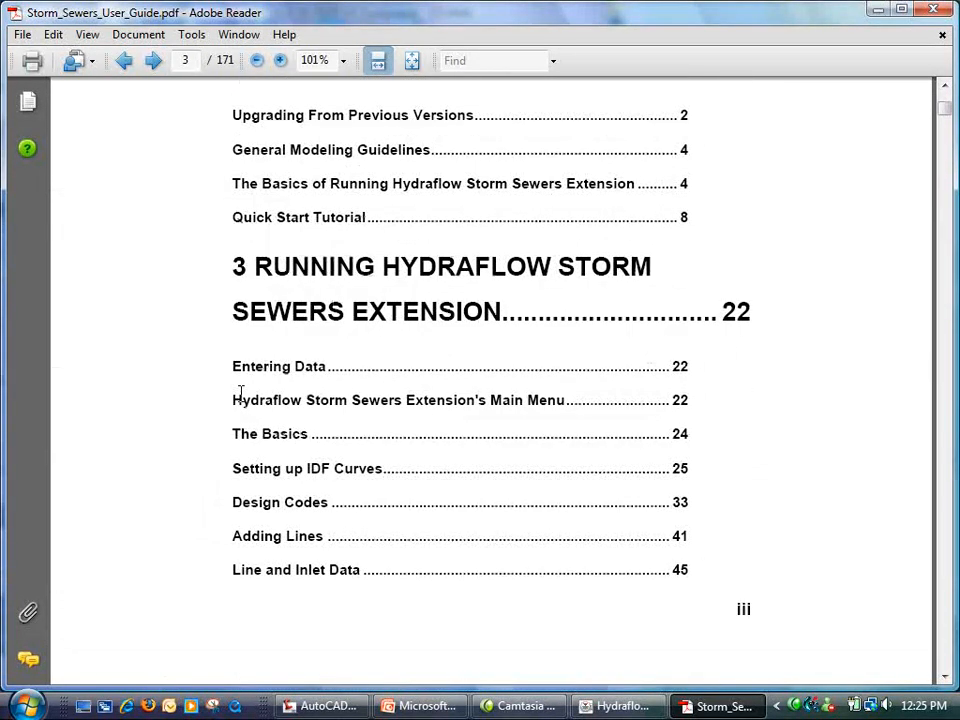
left_click(933, 9)
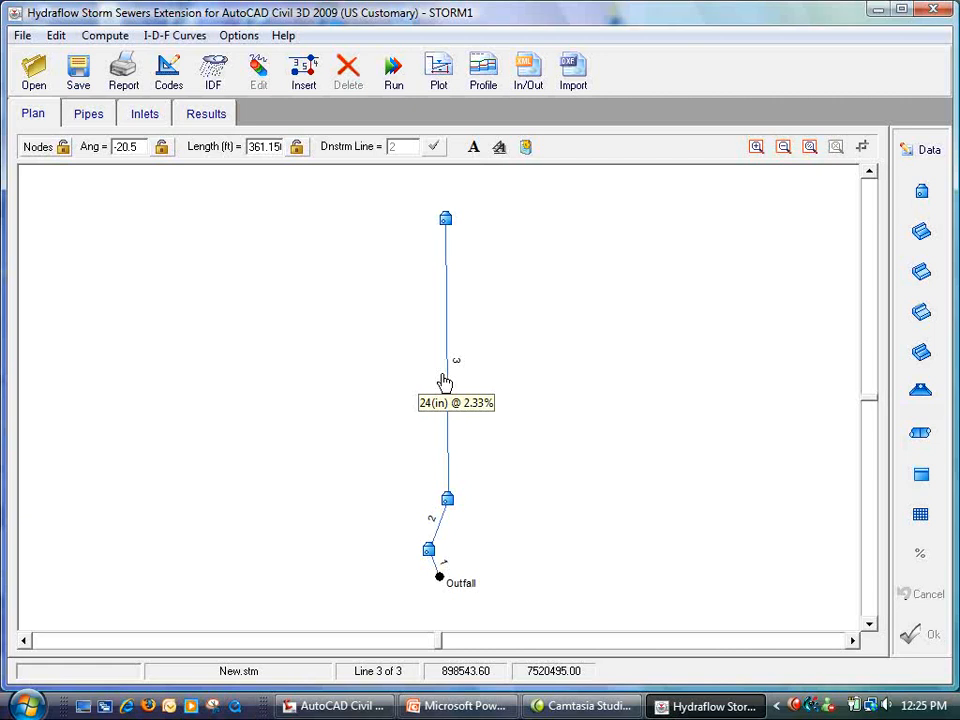
- Minimize Storm Sewers, open the Hydraflow Hydrographs Extension from the desktop, and view its Ponds table and Model workspace
left_click(470, 400)
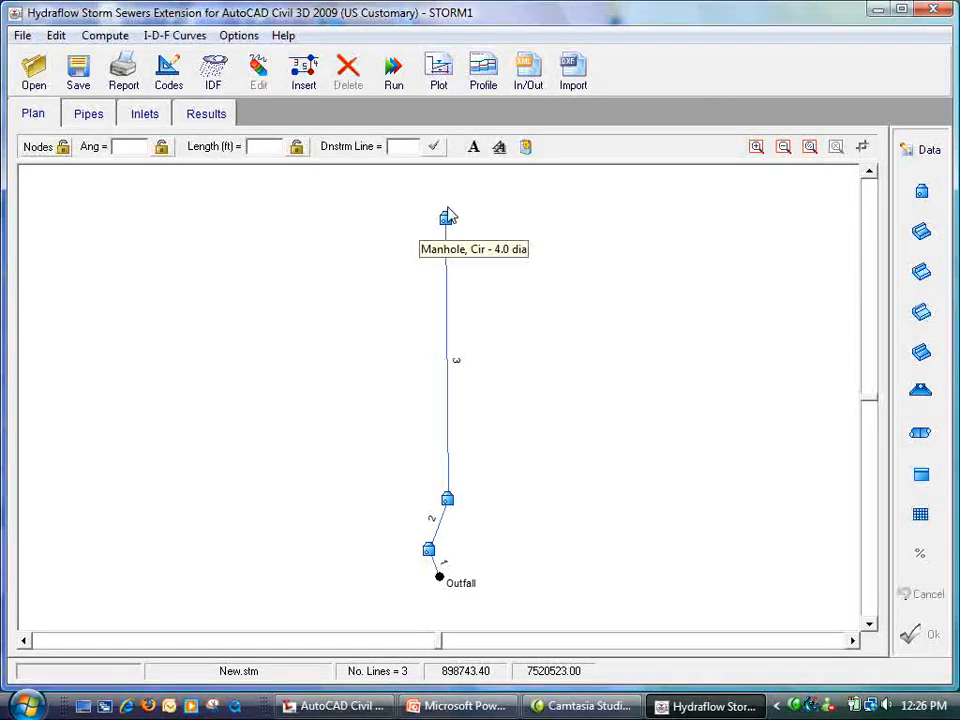
left_click(877, 10)
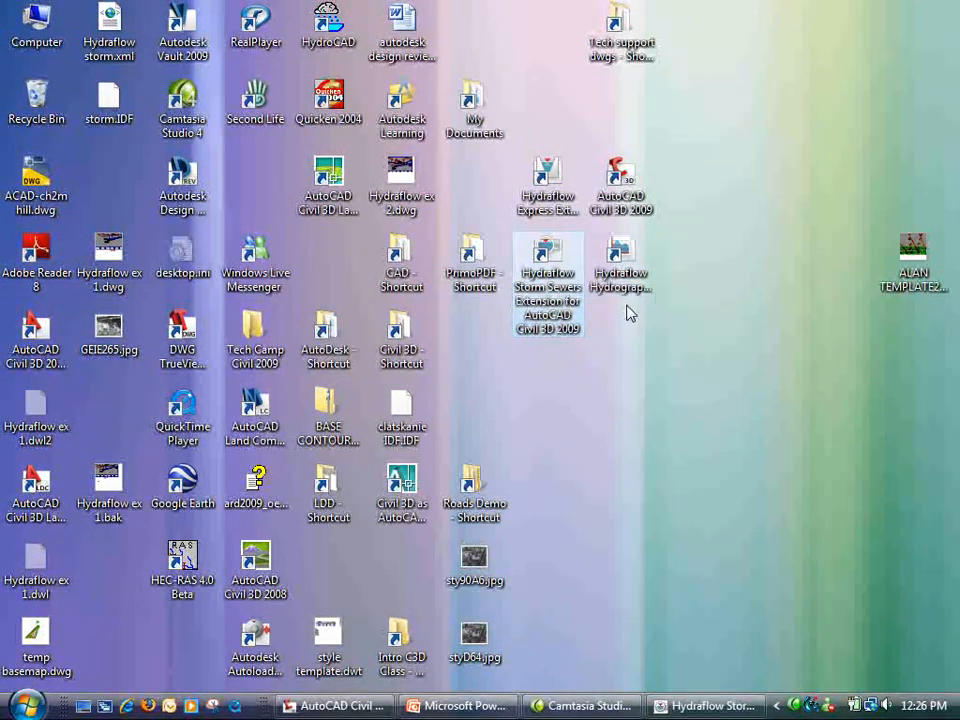
double_click(618, 259)
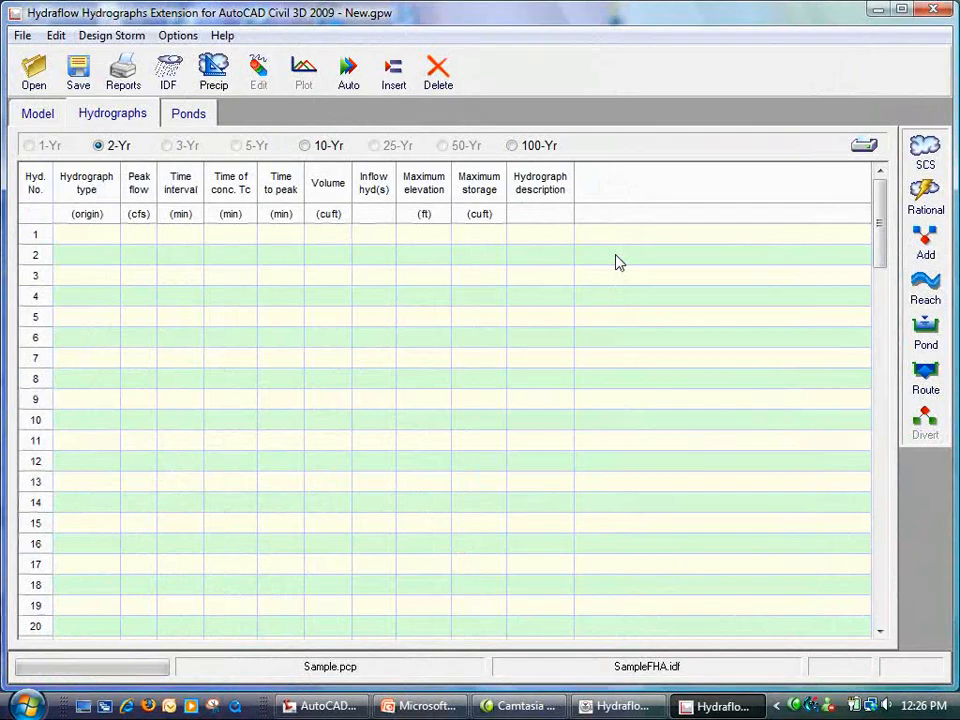
left_click(188, 116)
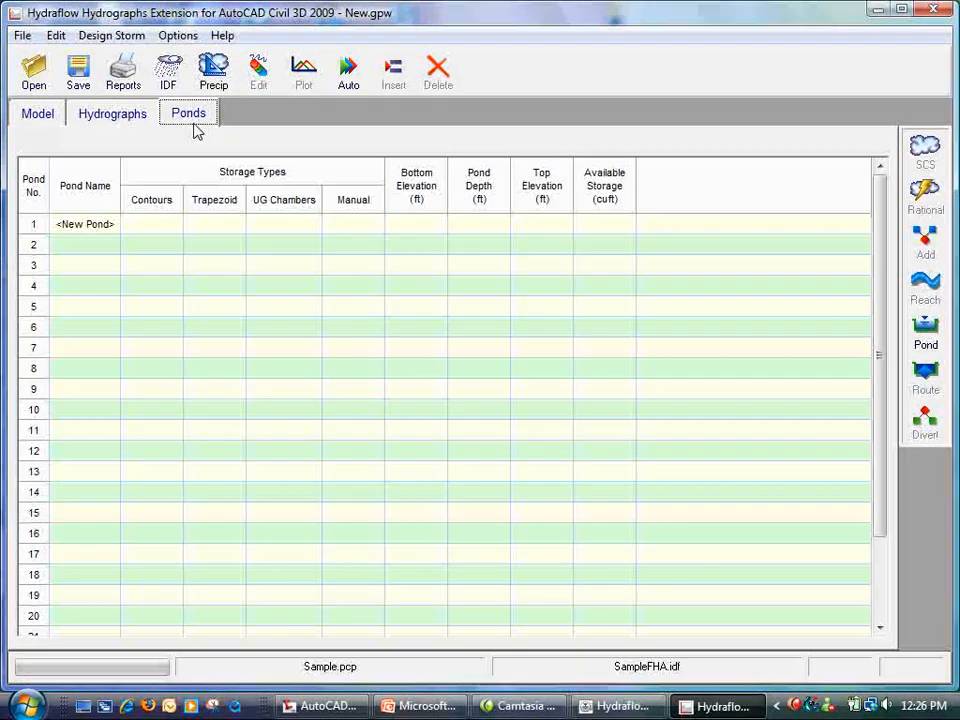
left_click(37, 113)
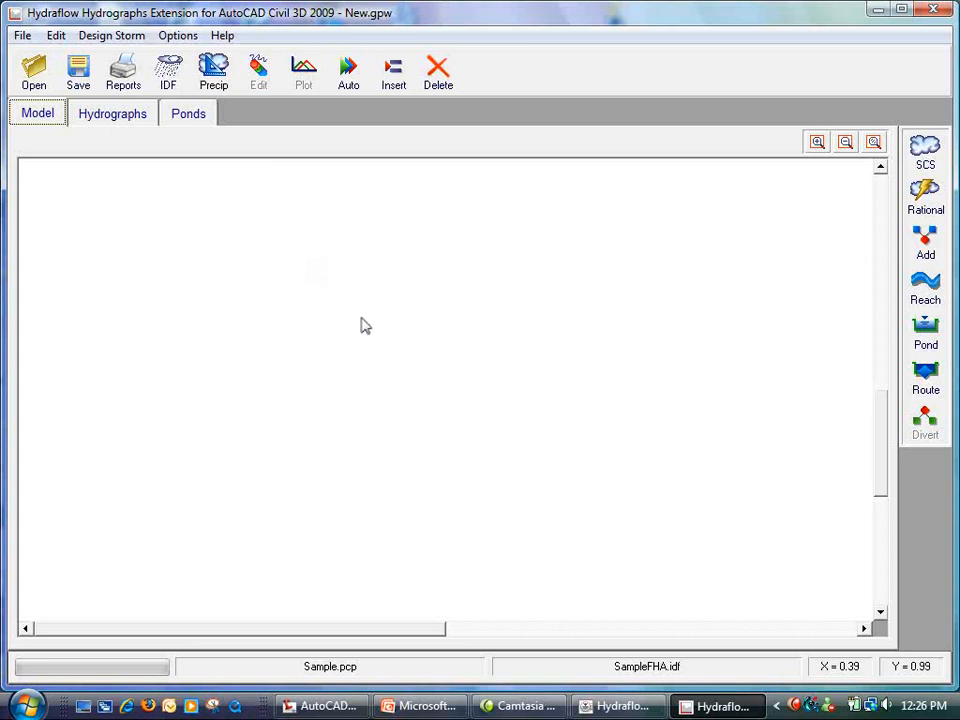
- Examine the available runoff hydrograph methods and the program options in Hydraflow Hydrographs, and close the program
left_click(57, 36)
mouse_move(72, 60)
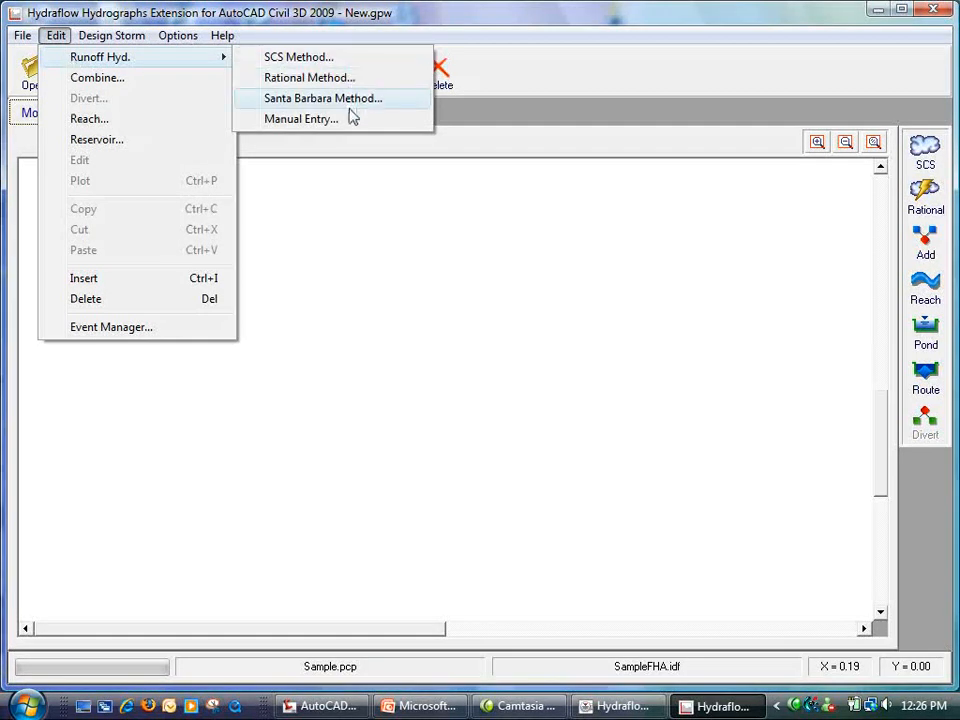
mouse_move(100, 40)
mouse_move(120, 78)
mouse_move(381, 101)
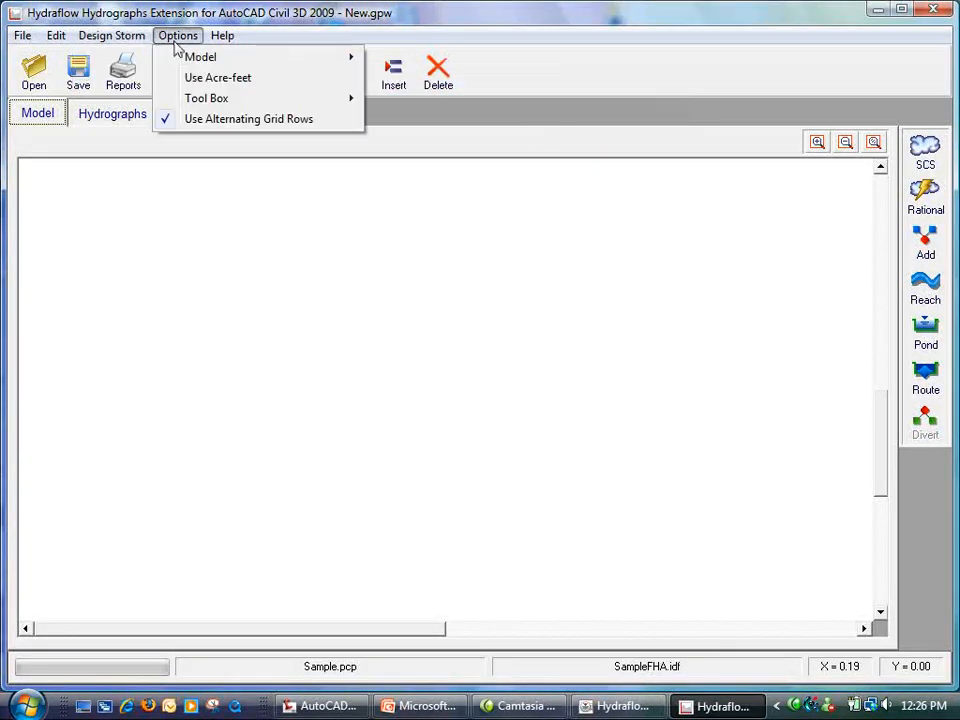
left_click(942, 9)
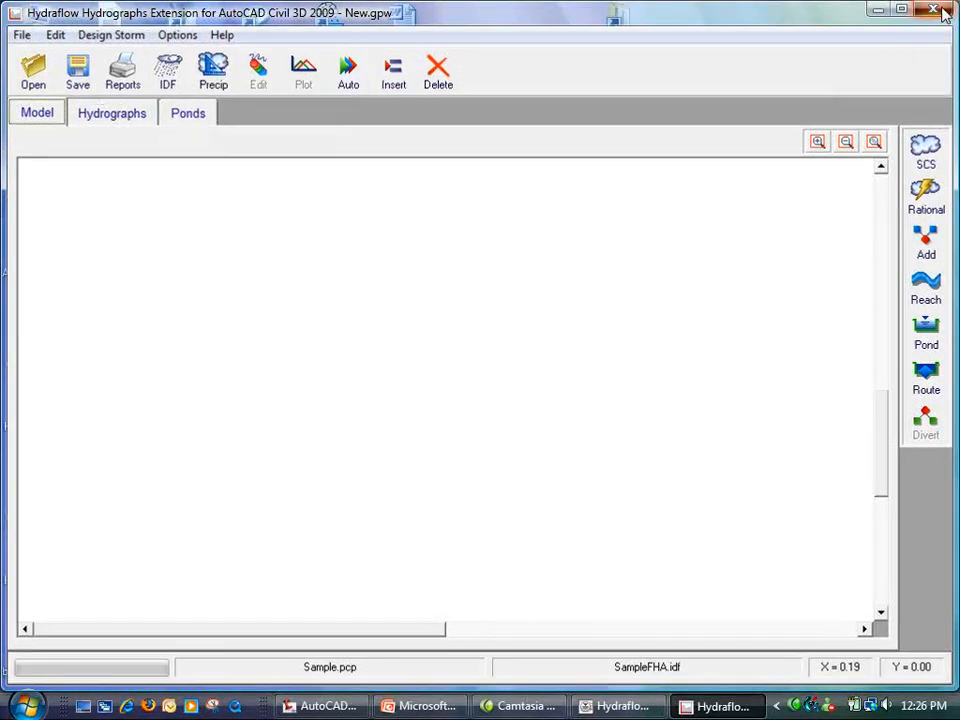
left_click(942, 9)
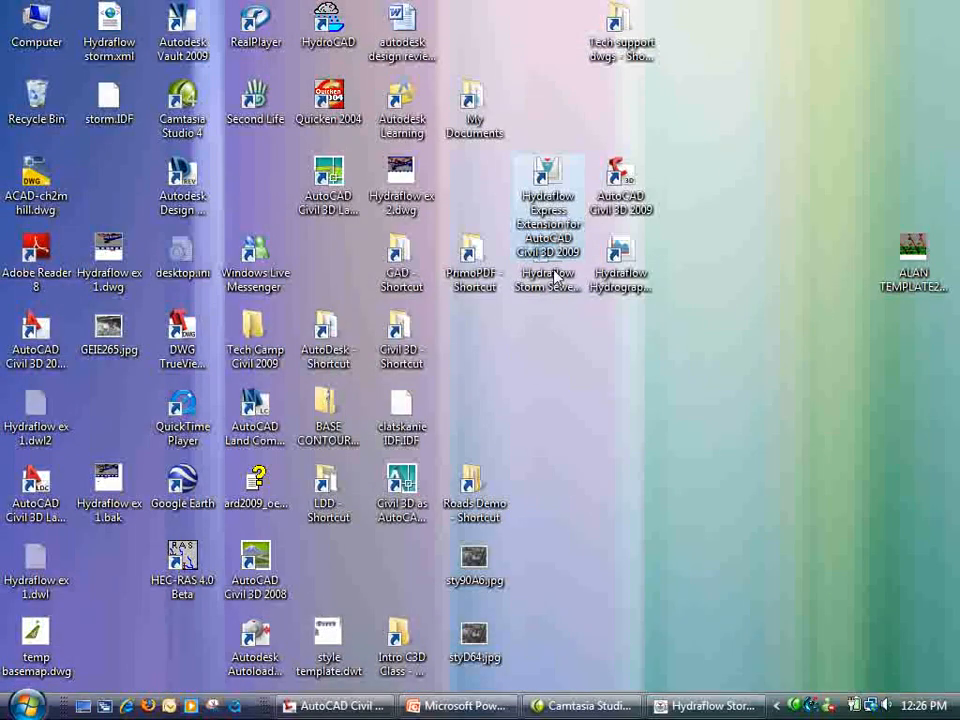
- Open the Hydraflow Express Extension from the desktop and view its triangular and circular channel sections
double_click(614, 258)
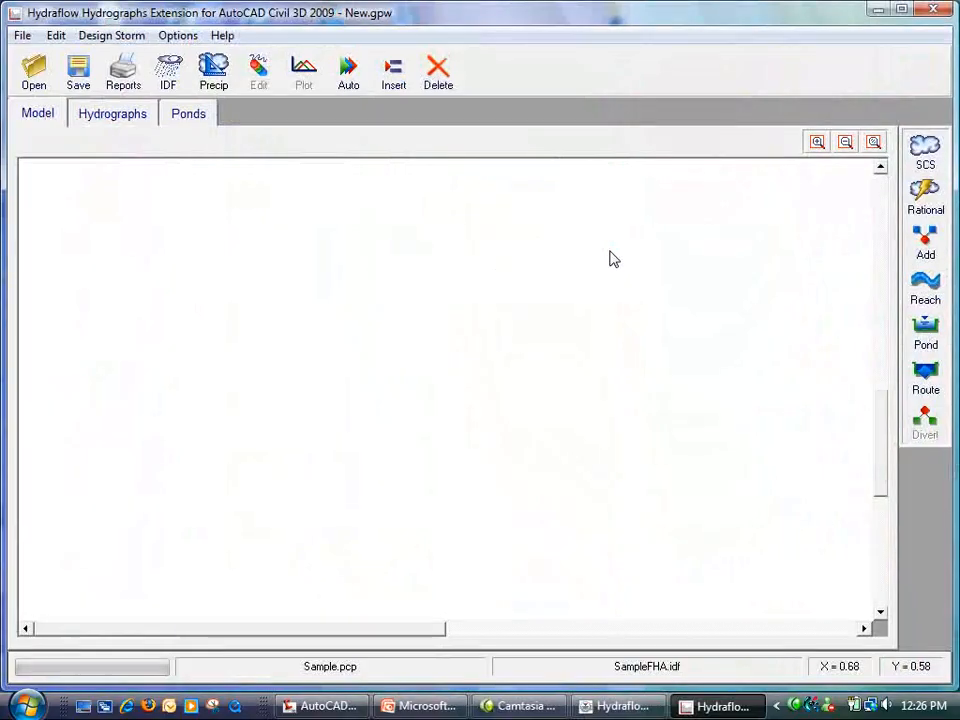
left_click(942, 9)
double_click(550, 185)
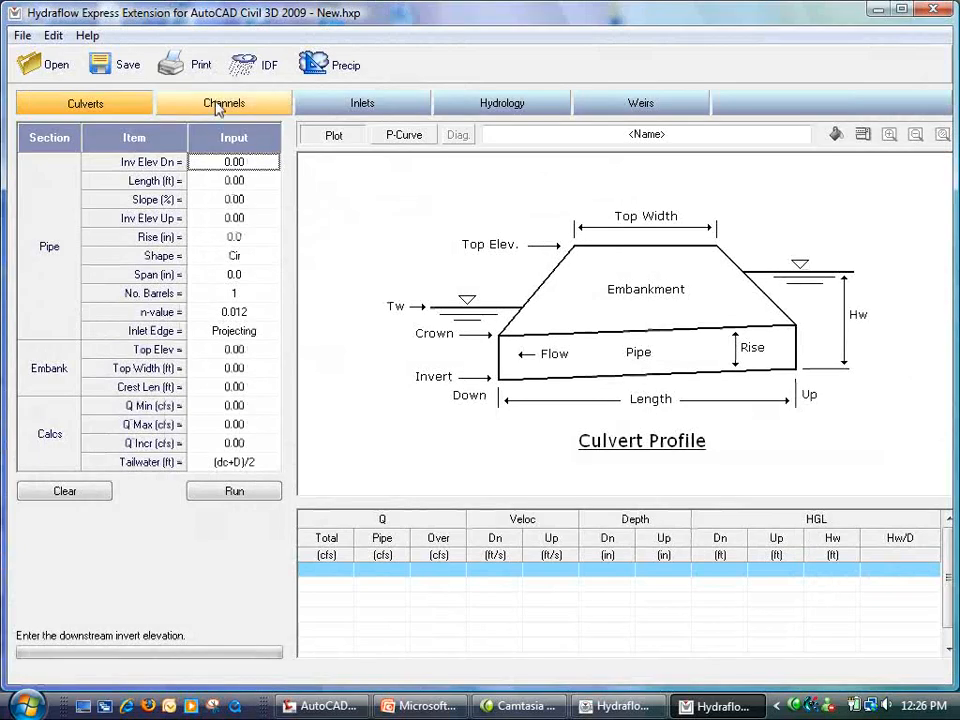
left_click(218, 104)
left_click(148, 134)
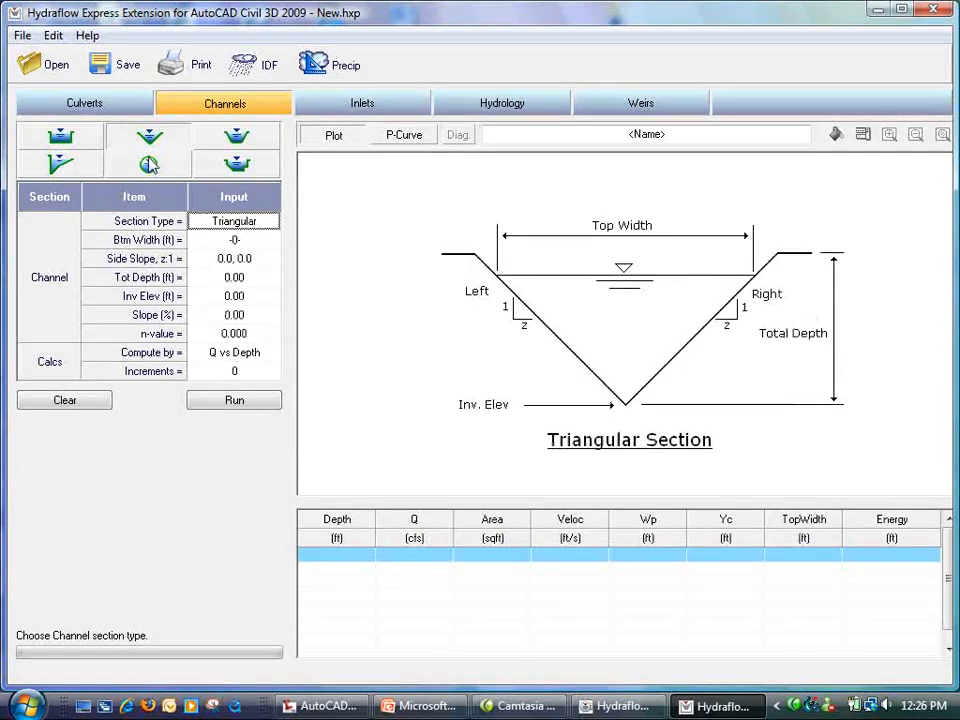
left_click(150, 168)
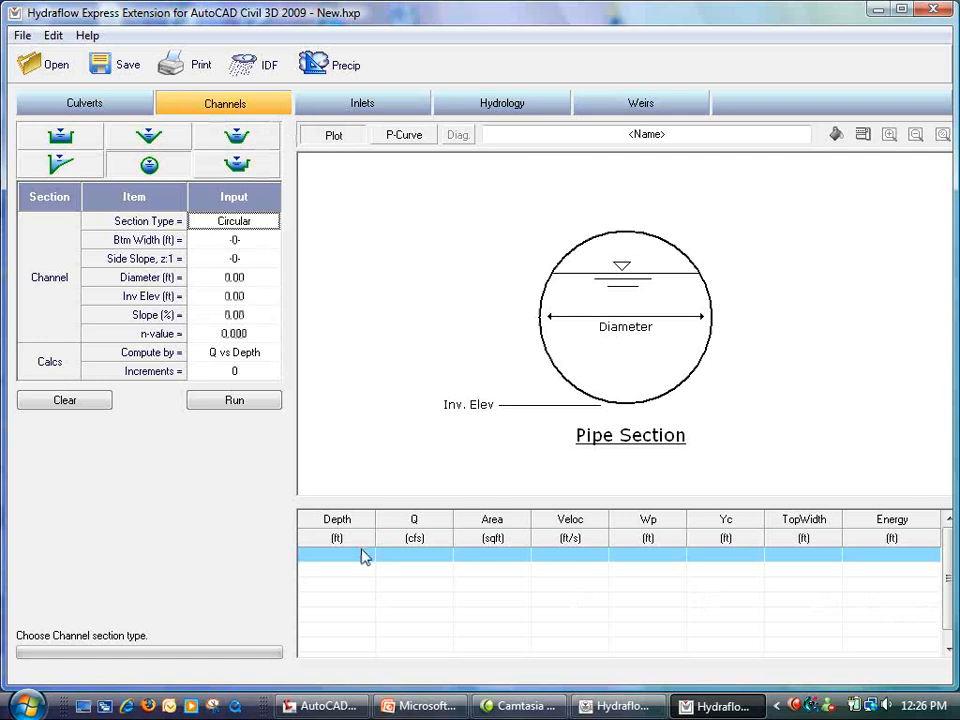
- Look through the inlet types in Hydraflow Express, including the slotted, drop curb, grate and curb inlets
left_click(320, 103)
left_click(240, 137)
left_click(230, 166)
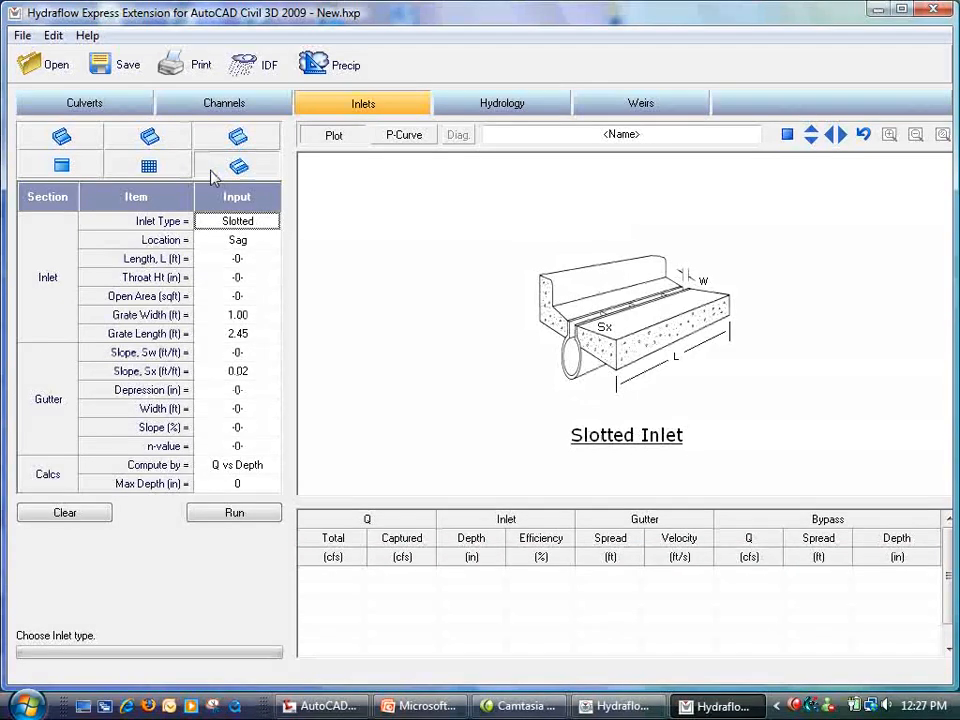
left_click(149, 166)
left_click(64, 166)
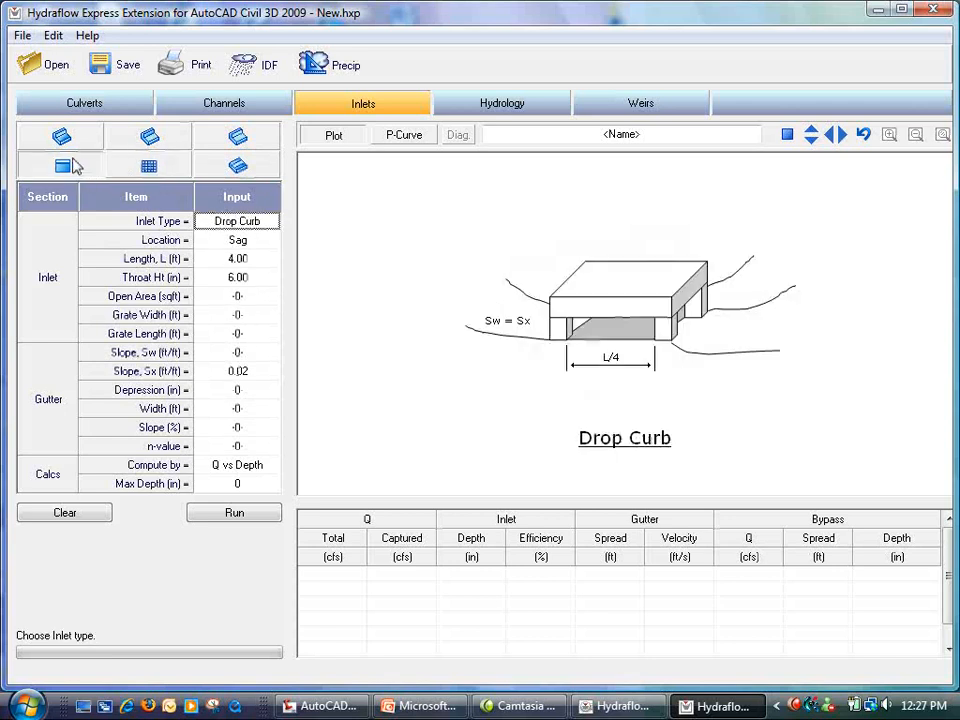
left_click(61, 137)
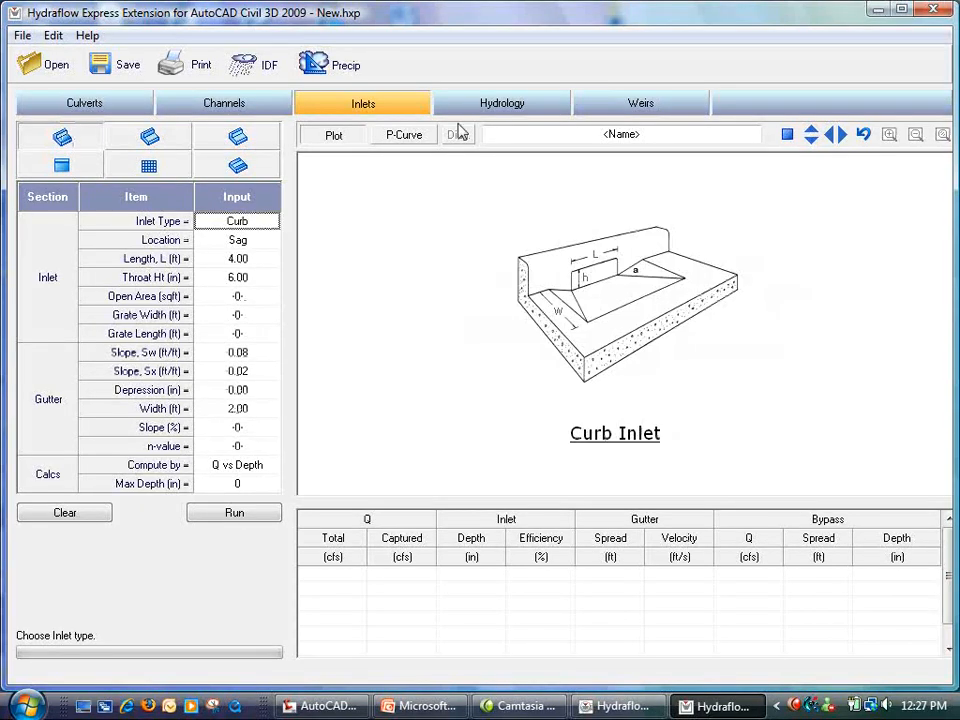
left_click(50, 170)
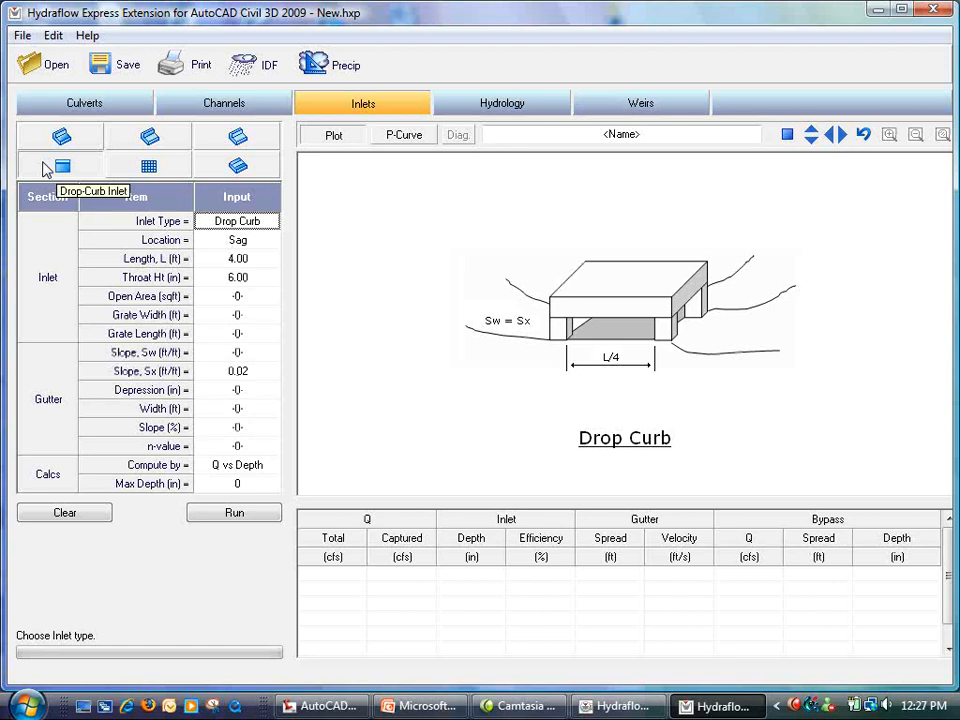
left_click(130, 165)
left_click(232, 167)
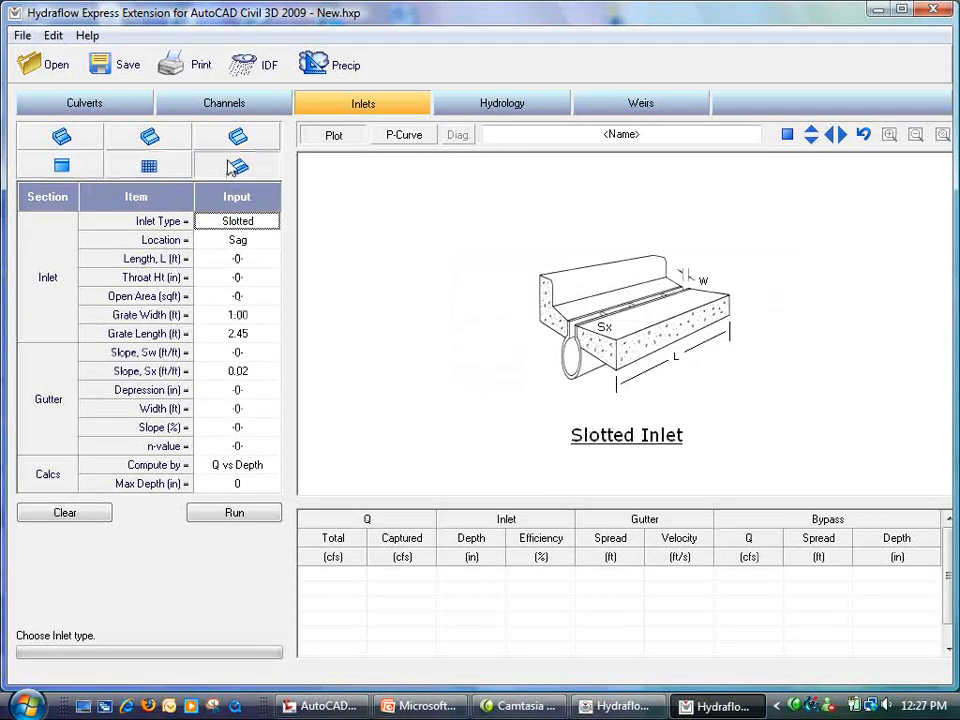
left_click(237, 137)
left_click(150, 137)
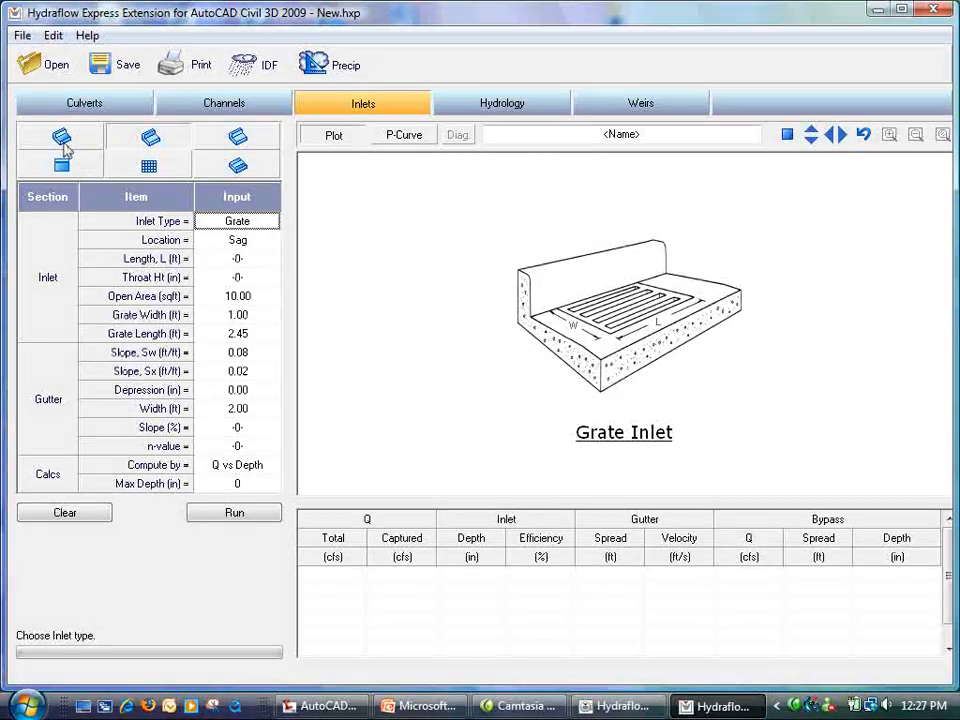
left_click(62, 140)
- View the SCS, modified rational and rational methods of the hydrology calculator
left_click(530, 112)
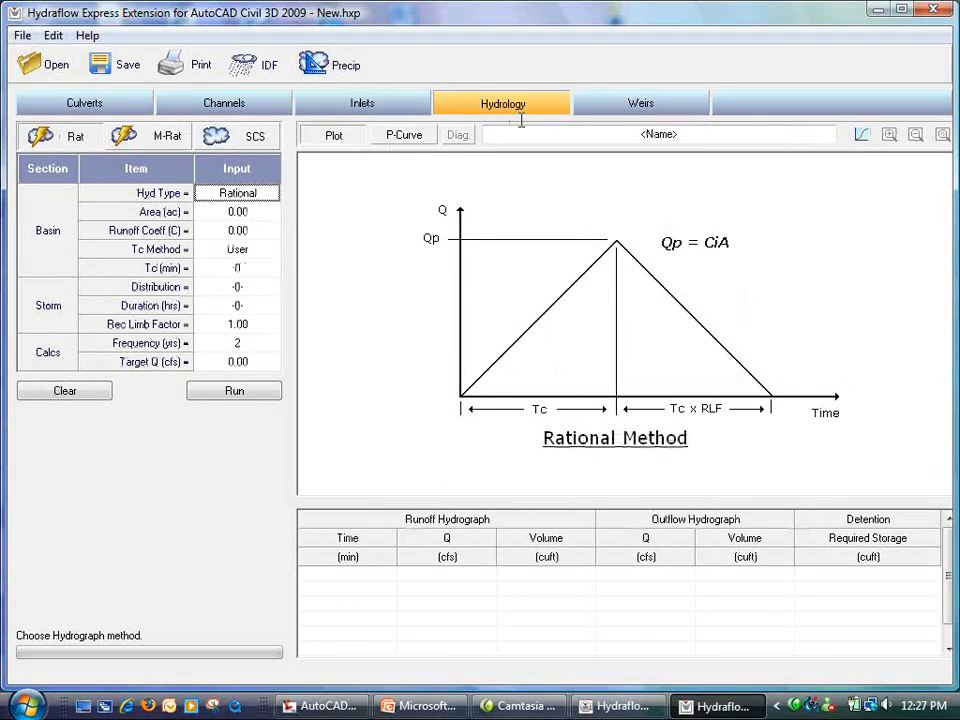
left_click(225, 137)
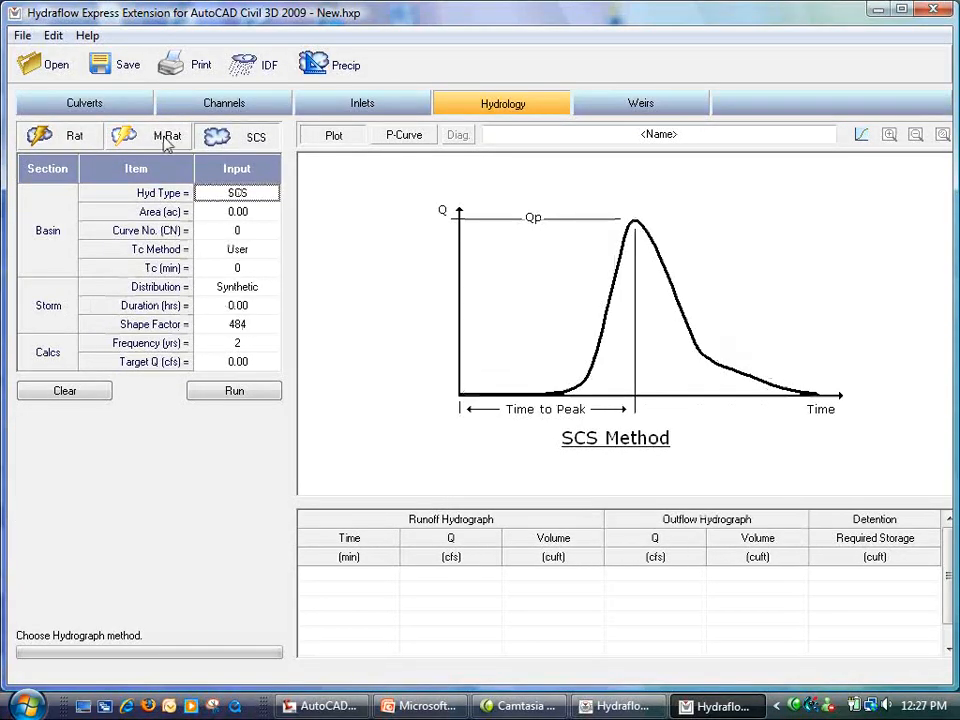
left_click(167, 141)
left_click(62, 137)
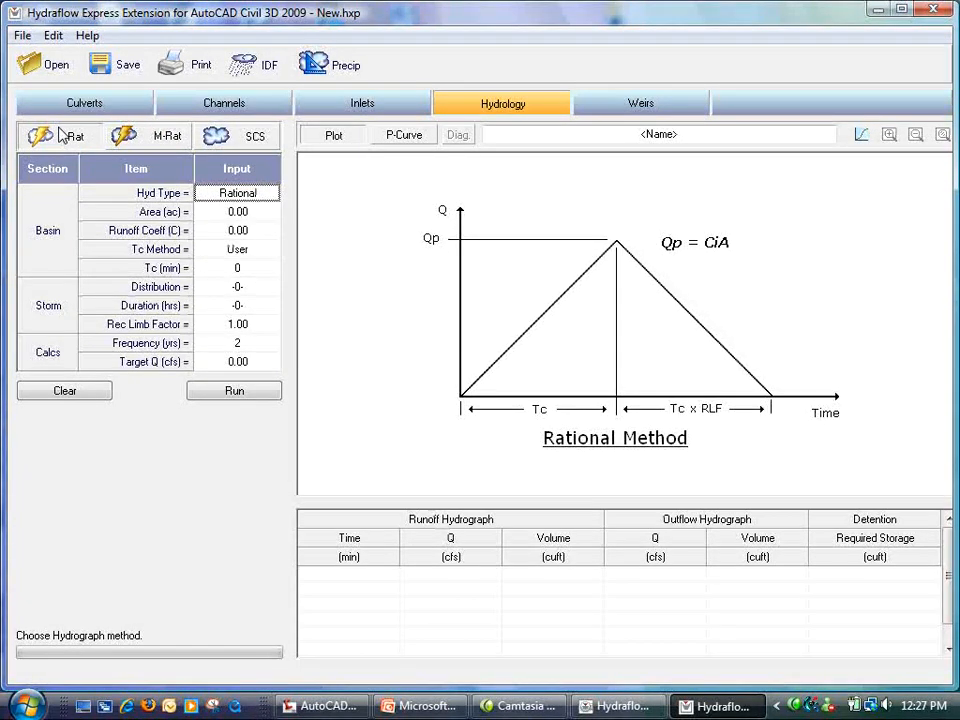
- Look through the weir calculator's rectangular, proportional, trapezoidal, V-notch and circular weir types
left_click(641, 106)
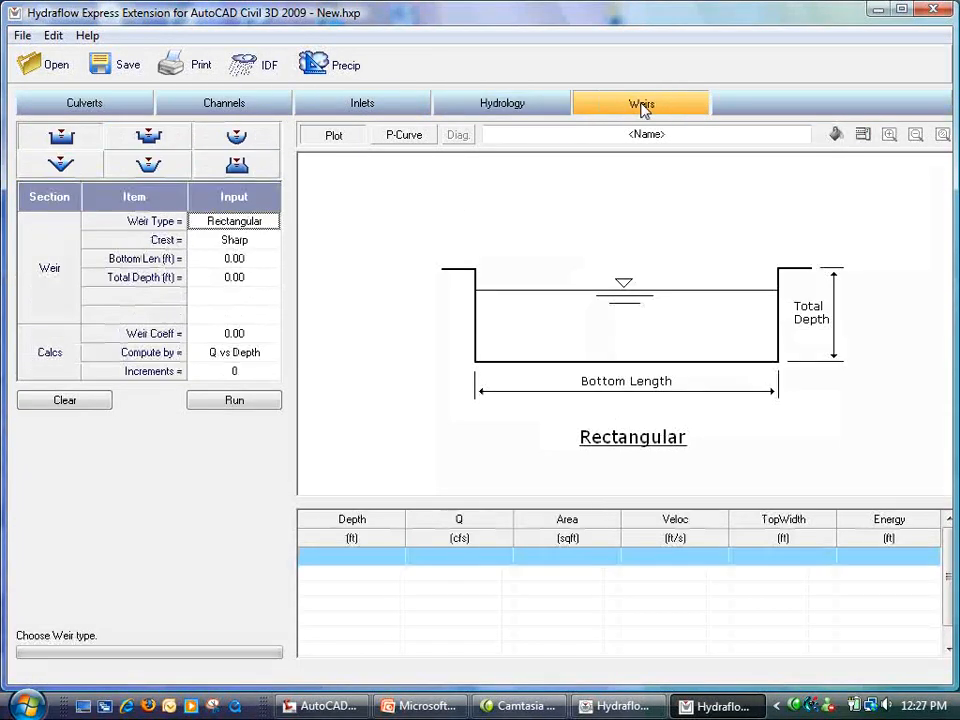
left_click(238, 168)
left_click(148, 165)
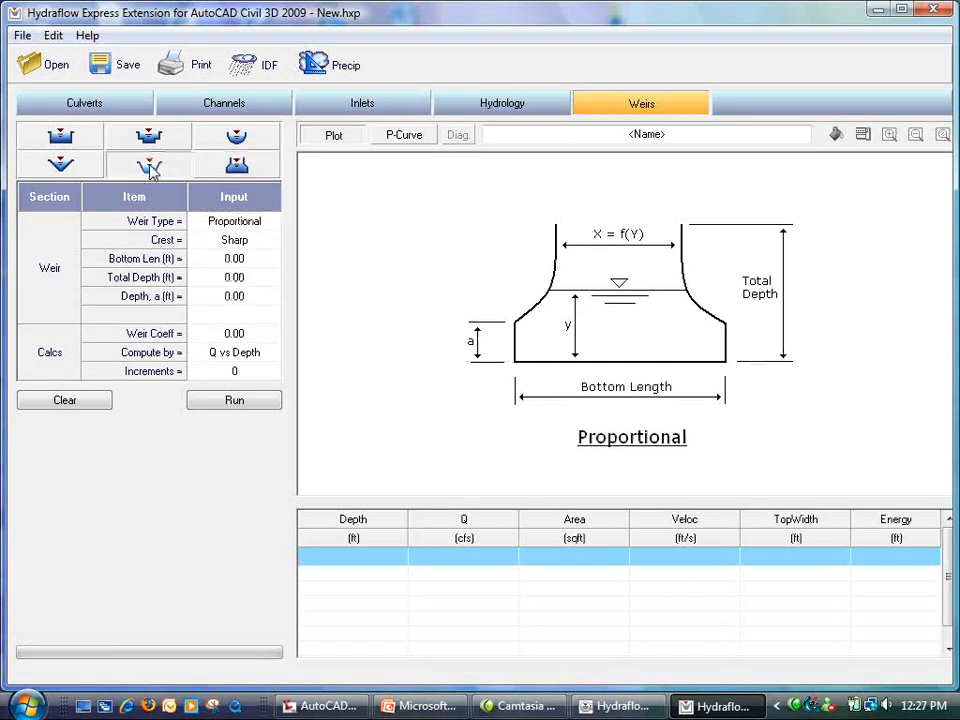
left_click(61, 165)
left_click(58, 135)
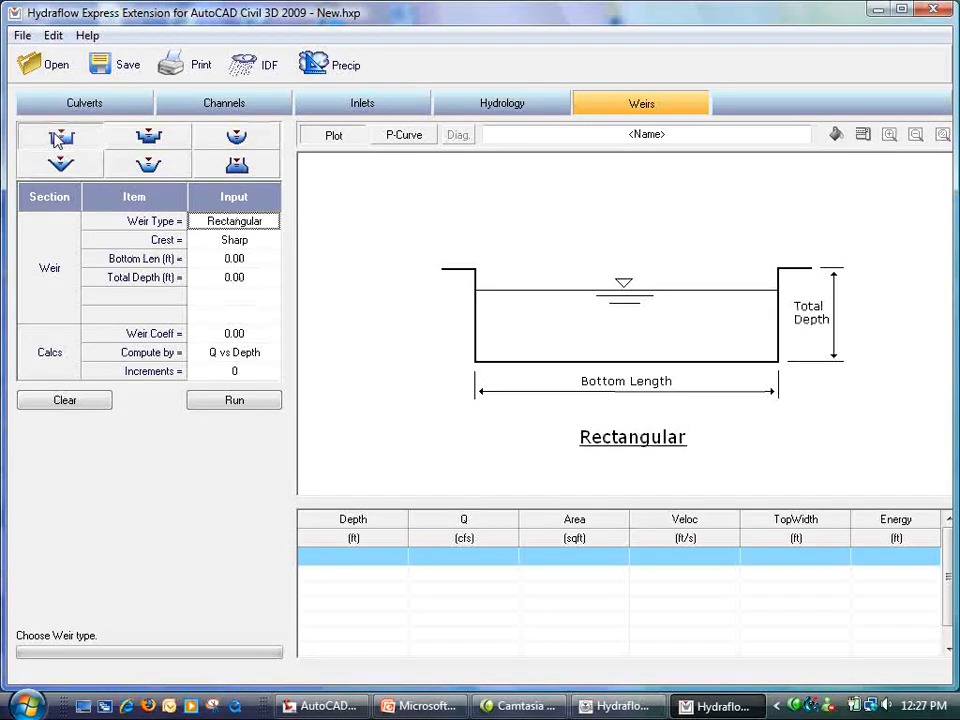
left_click(227, 140)
- View the performance curves of the circular, proportional and trapezoidal weirs, and display the V-notch weir section
left_click(414, 136)
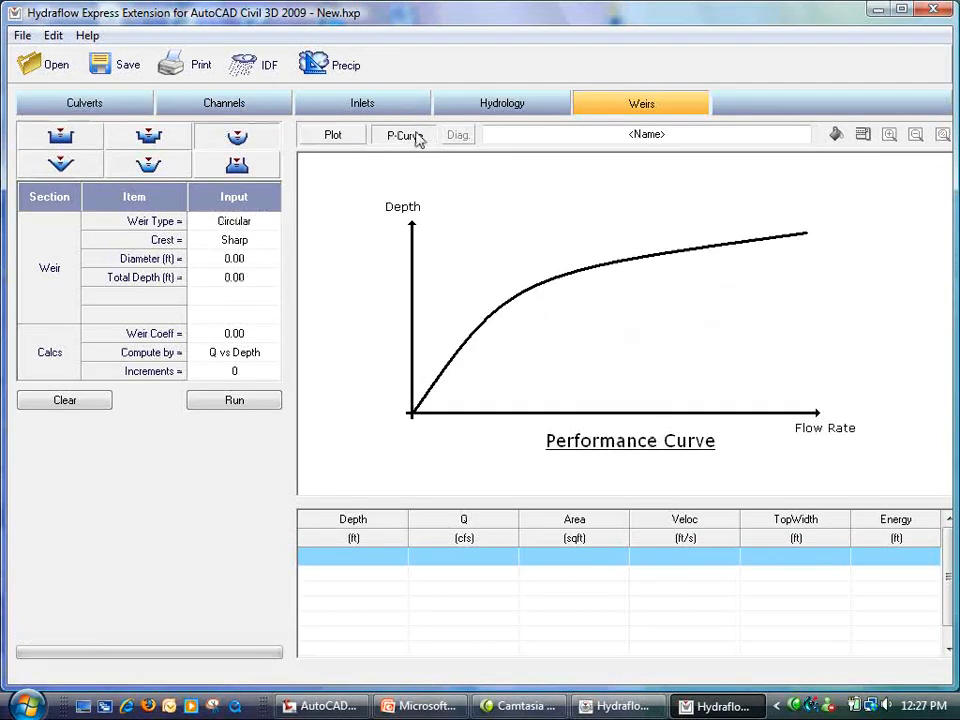
left_click(230, 166)
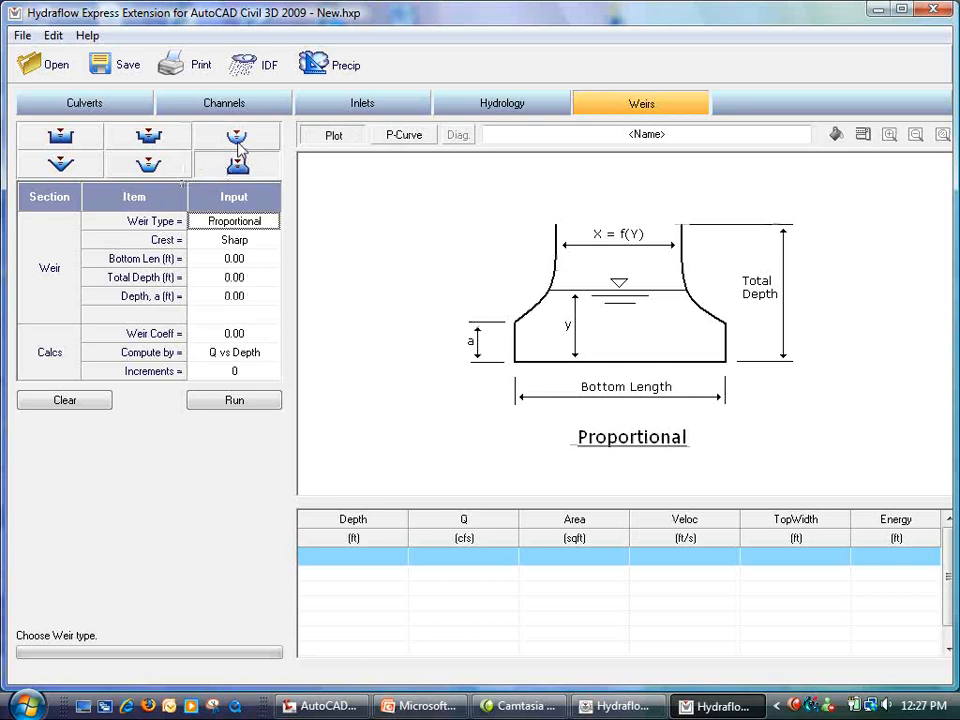
left_click(405, 135)
left_click(150, 166)
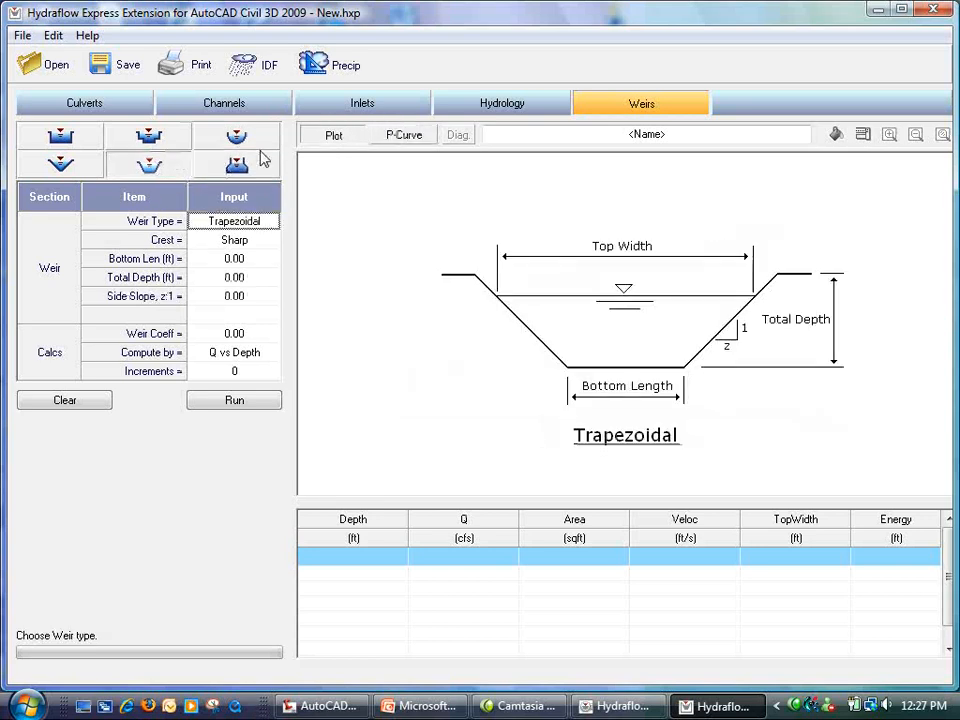
left_click(414, 140)
left_click(60, 163)
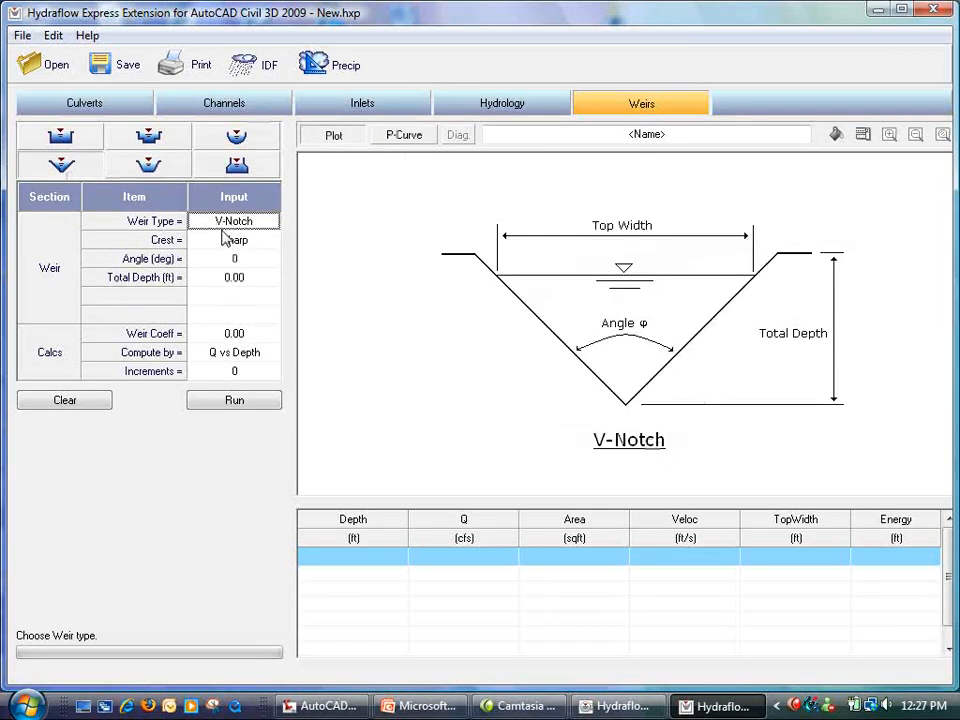
left_click(244, 402)
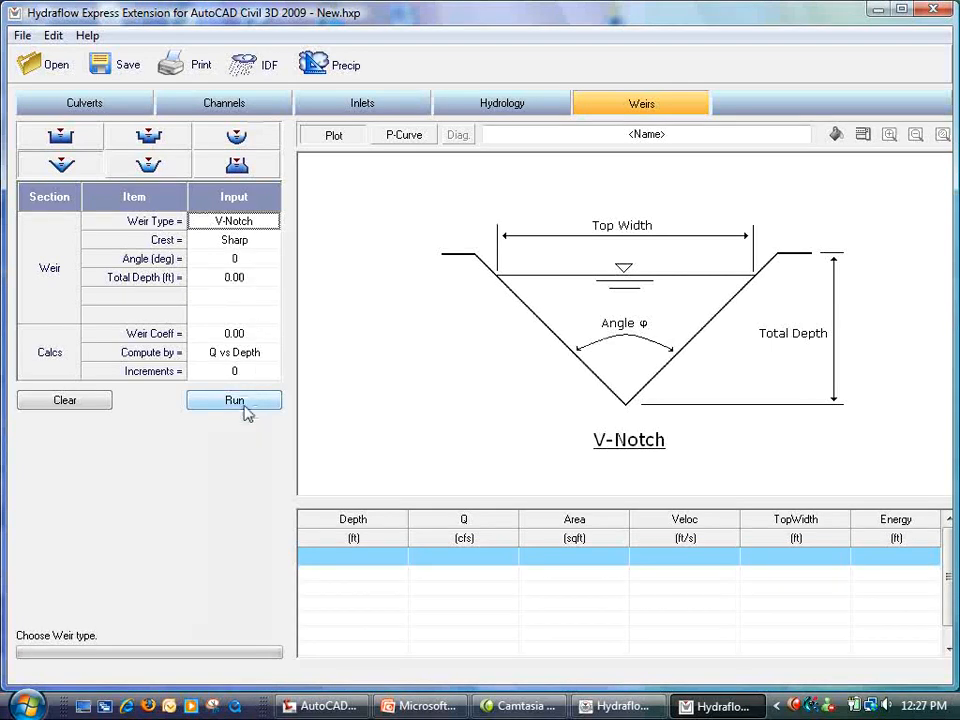
- Open the Express User Guide from the program's help, read through its table of contents down to the Weirs chapter, and close it
left_click(87, 35)
left_click(110, 80)
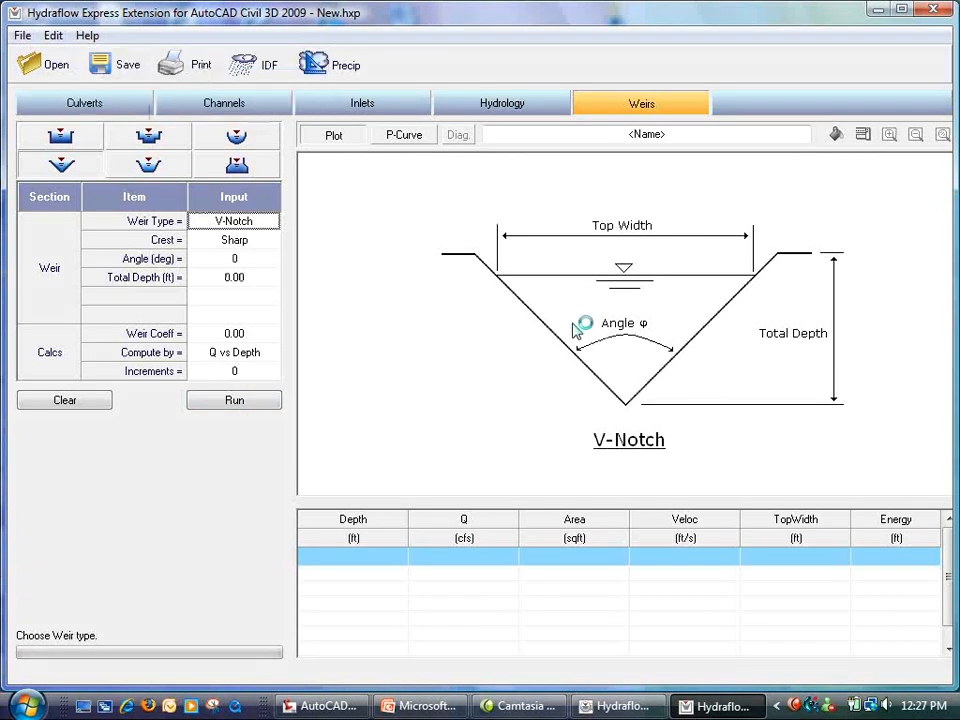
scroll(535, 356, "down", 3)
scroll(535, 356, "down", 20)
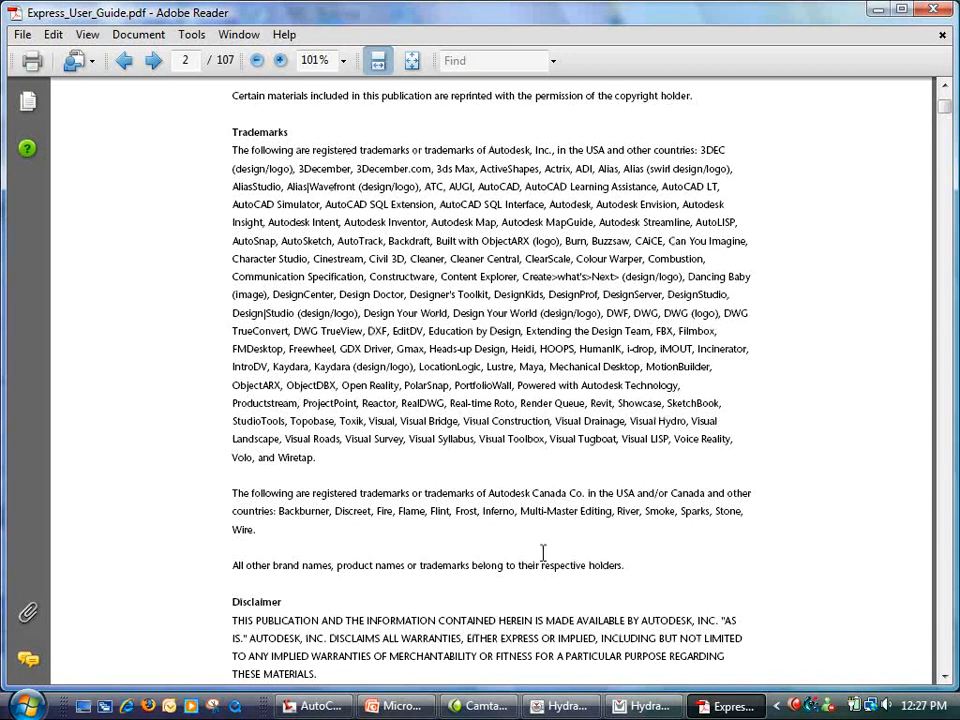
scroll(947, 645, "down", 20)
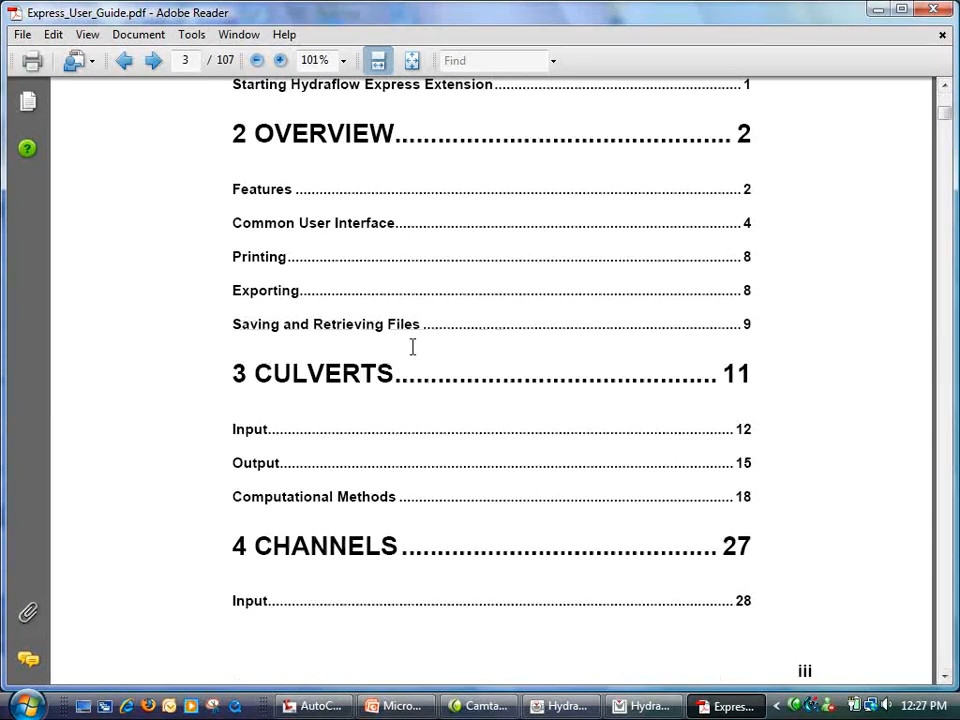
scroll(403, 288, "down", 3)
scroll(403, 288, "up", 4)
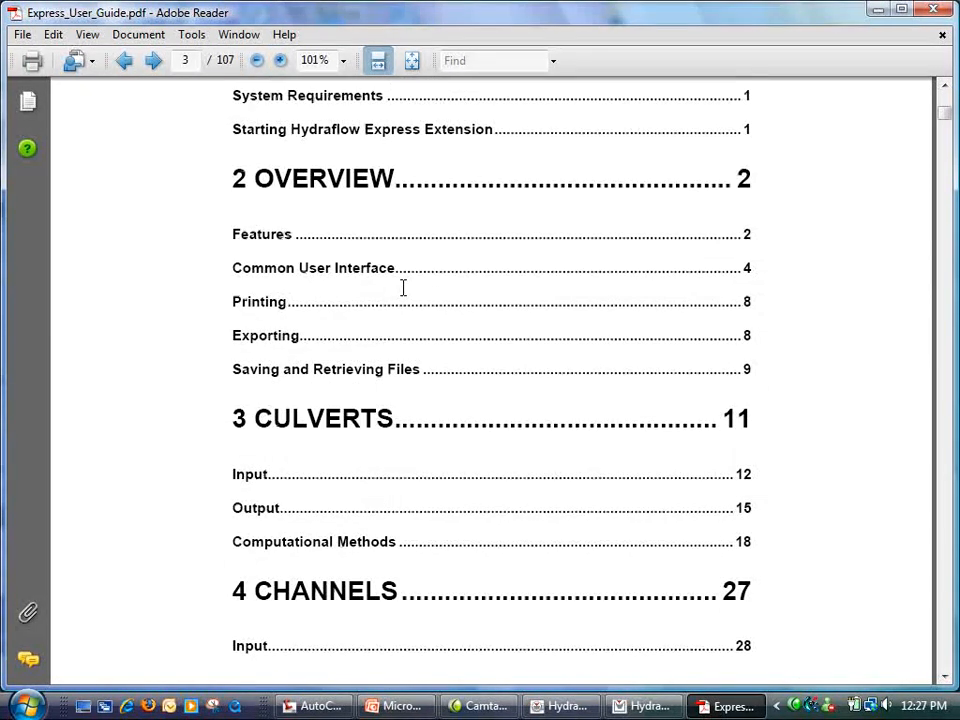
scroll(403, 288, "down", 15)
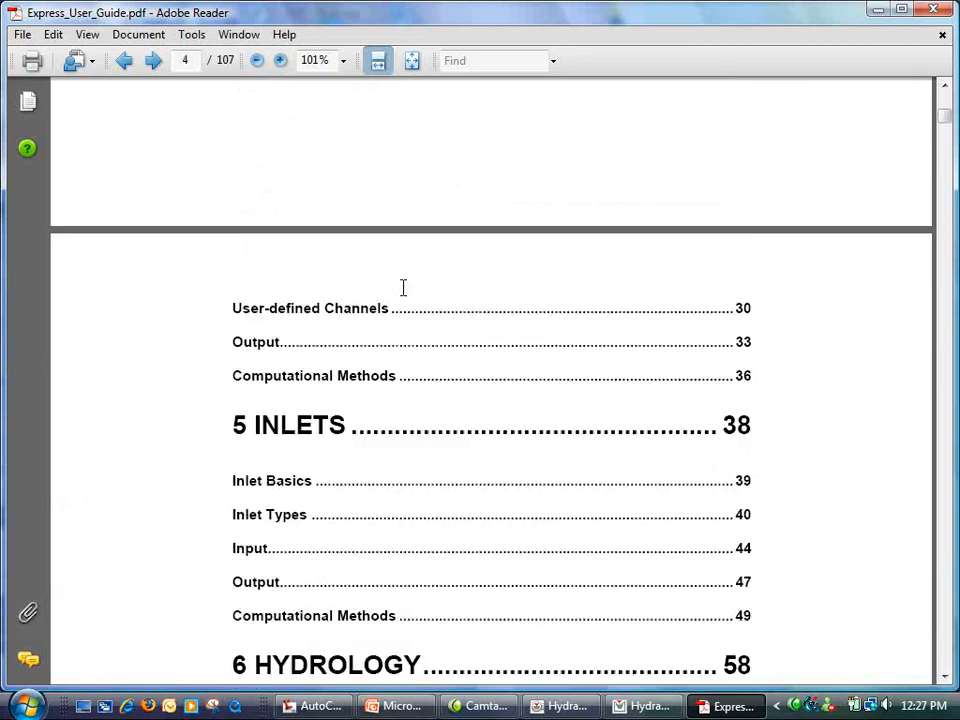
scroll(403, 288, "down", 12)
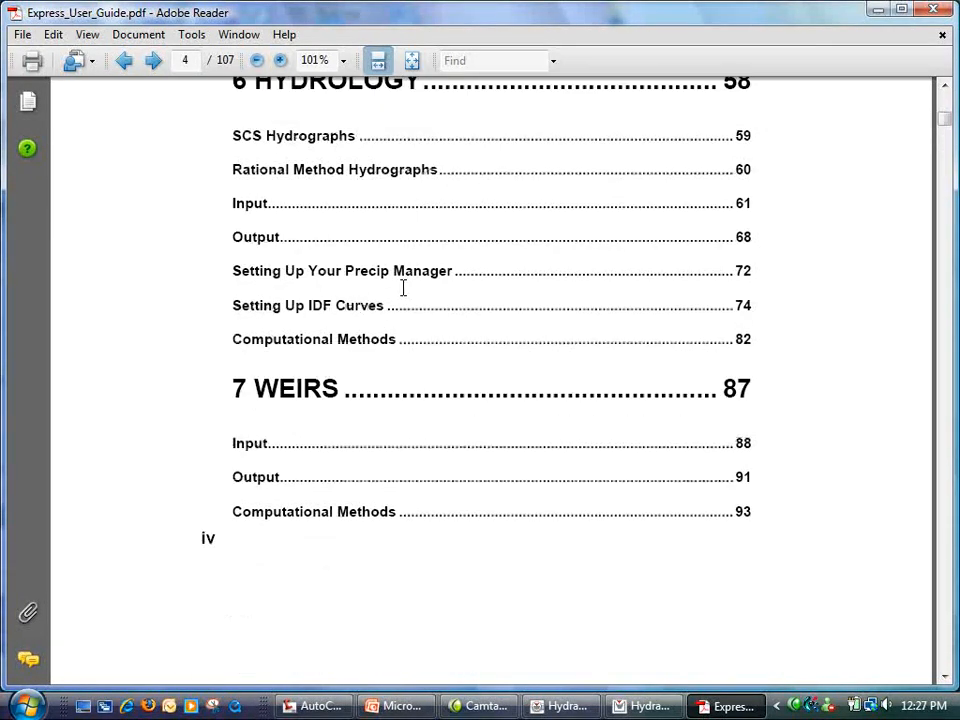
left_click(938, 10)
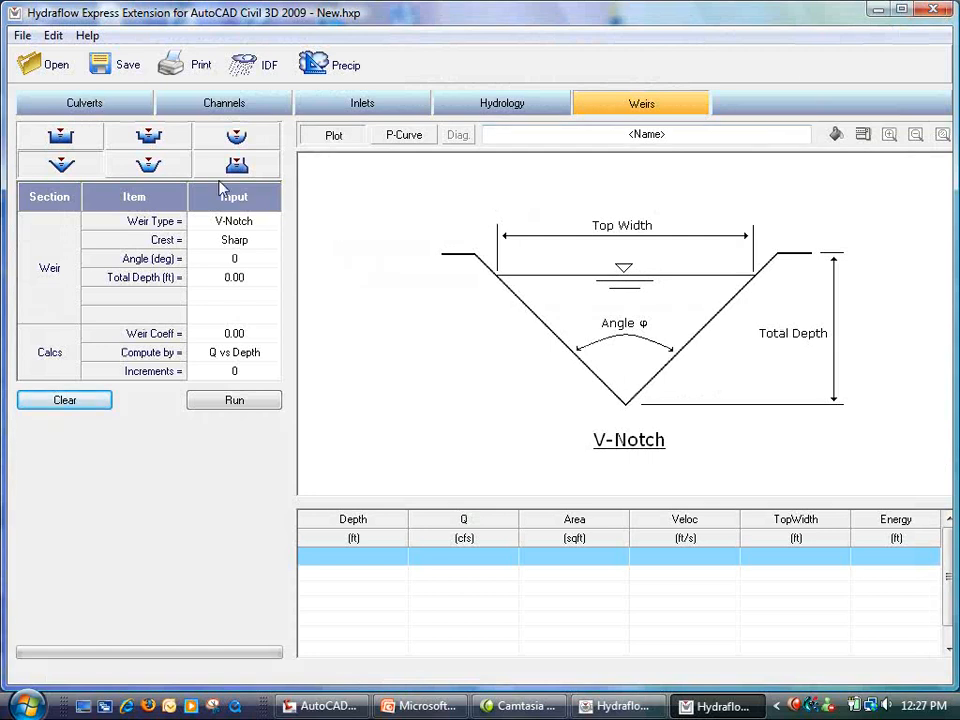
- View the IDF curve options for the current file and for new map data, and close Hydraflow Express
left_click(53, 36)
mouse_move(225, 57)
mouse_move(278, 78)
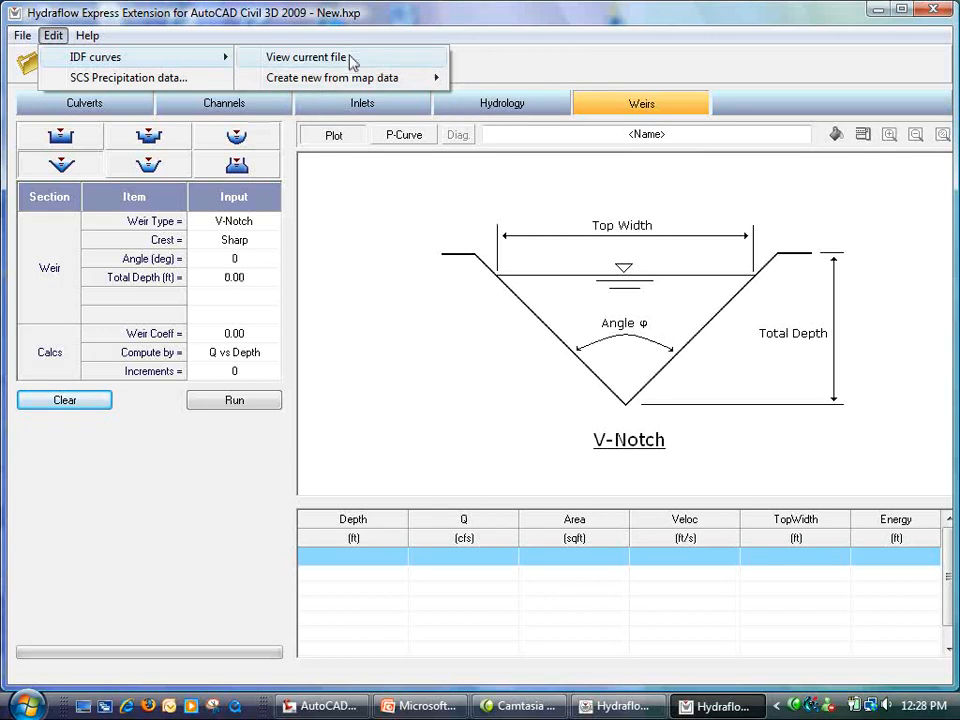
left_click(489, 67)
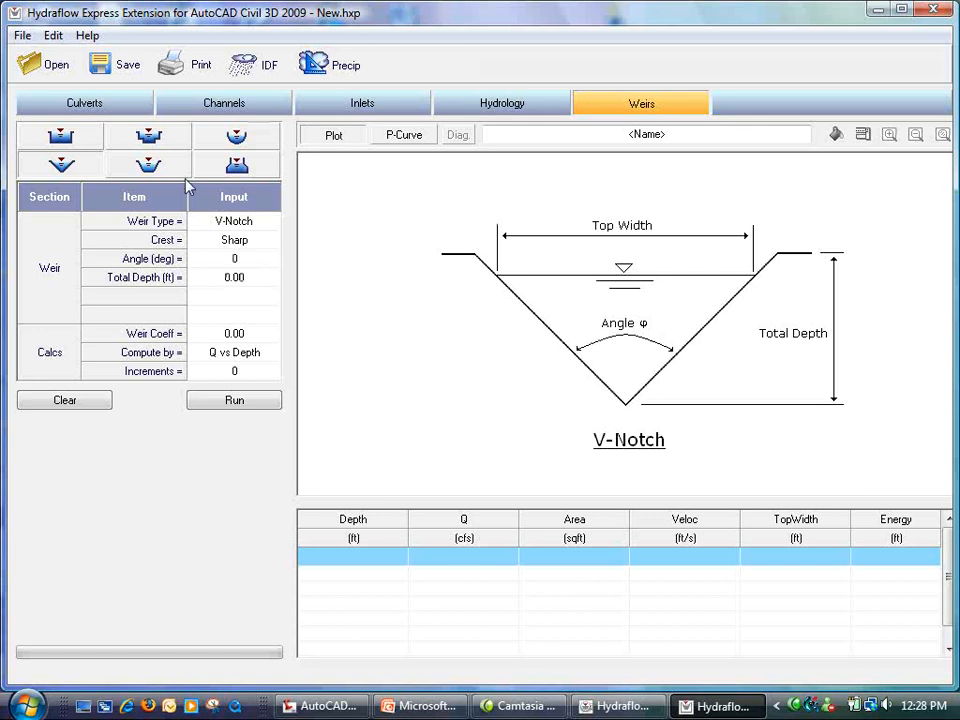
left_click(936, 9)
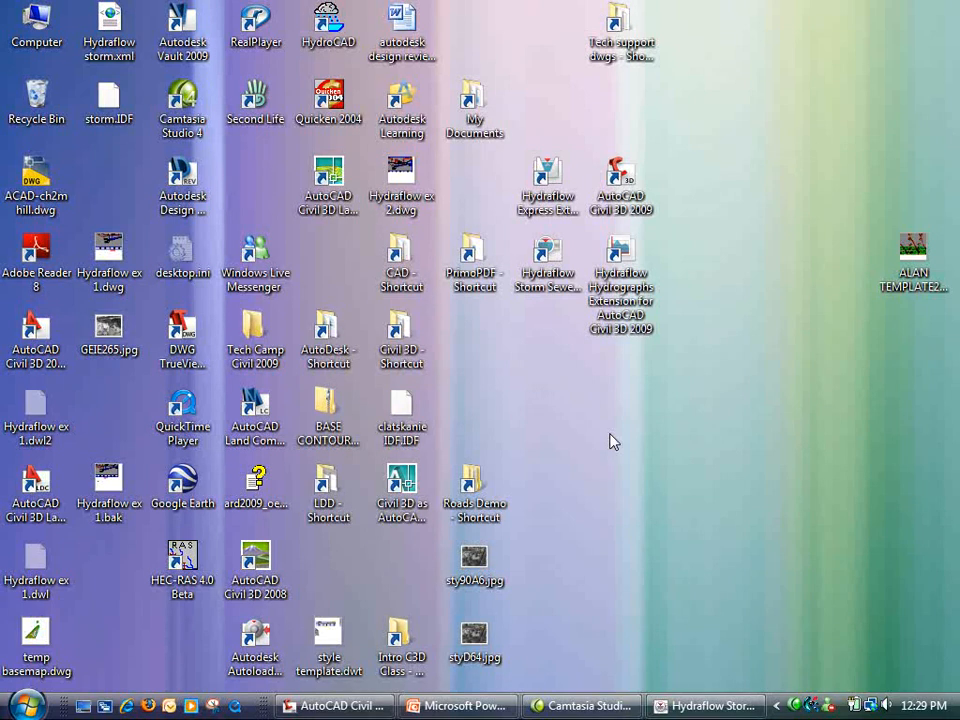
- Switch to the PowerPoint presentation, start the slide show from the "What Covered" slide and advance to "Want to learn more?"
left_click(466, 705)
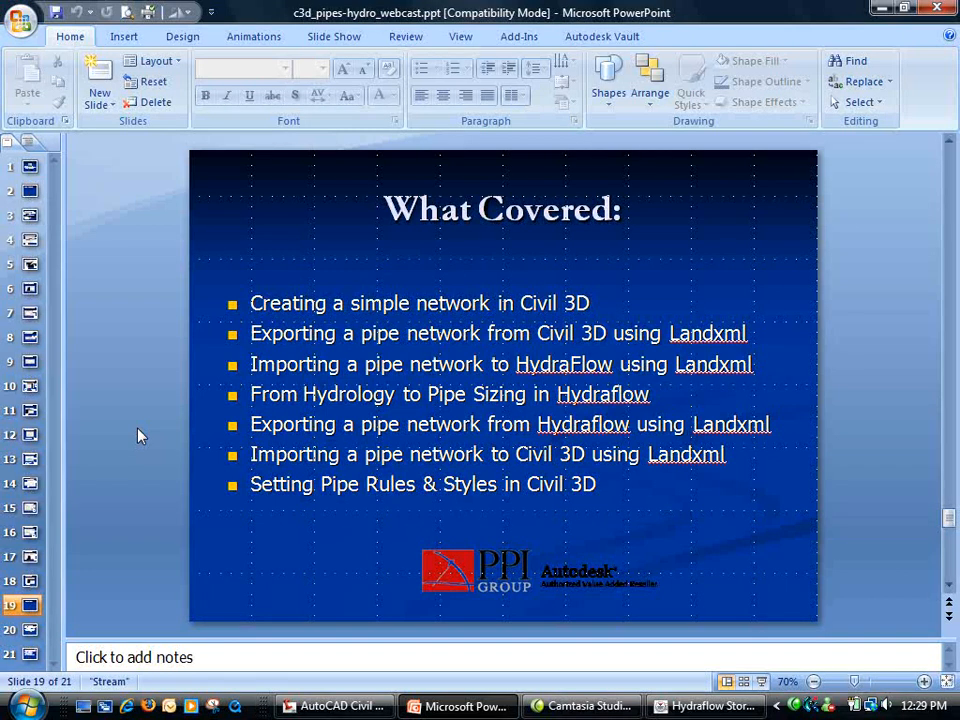
left_click(761, 681)
key("space")
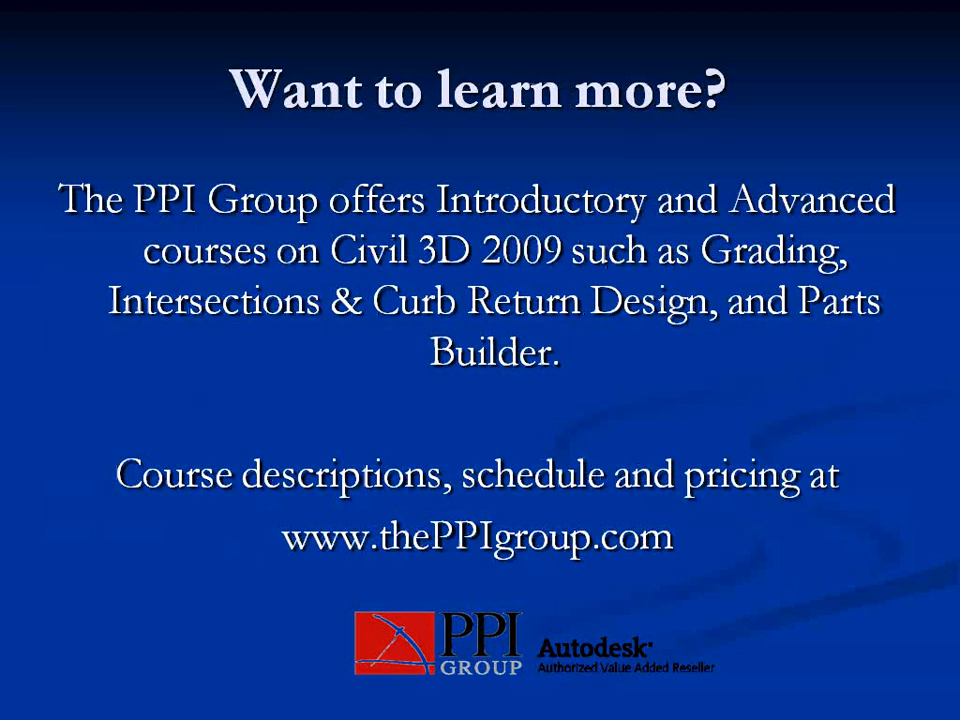